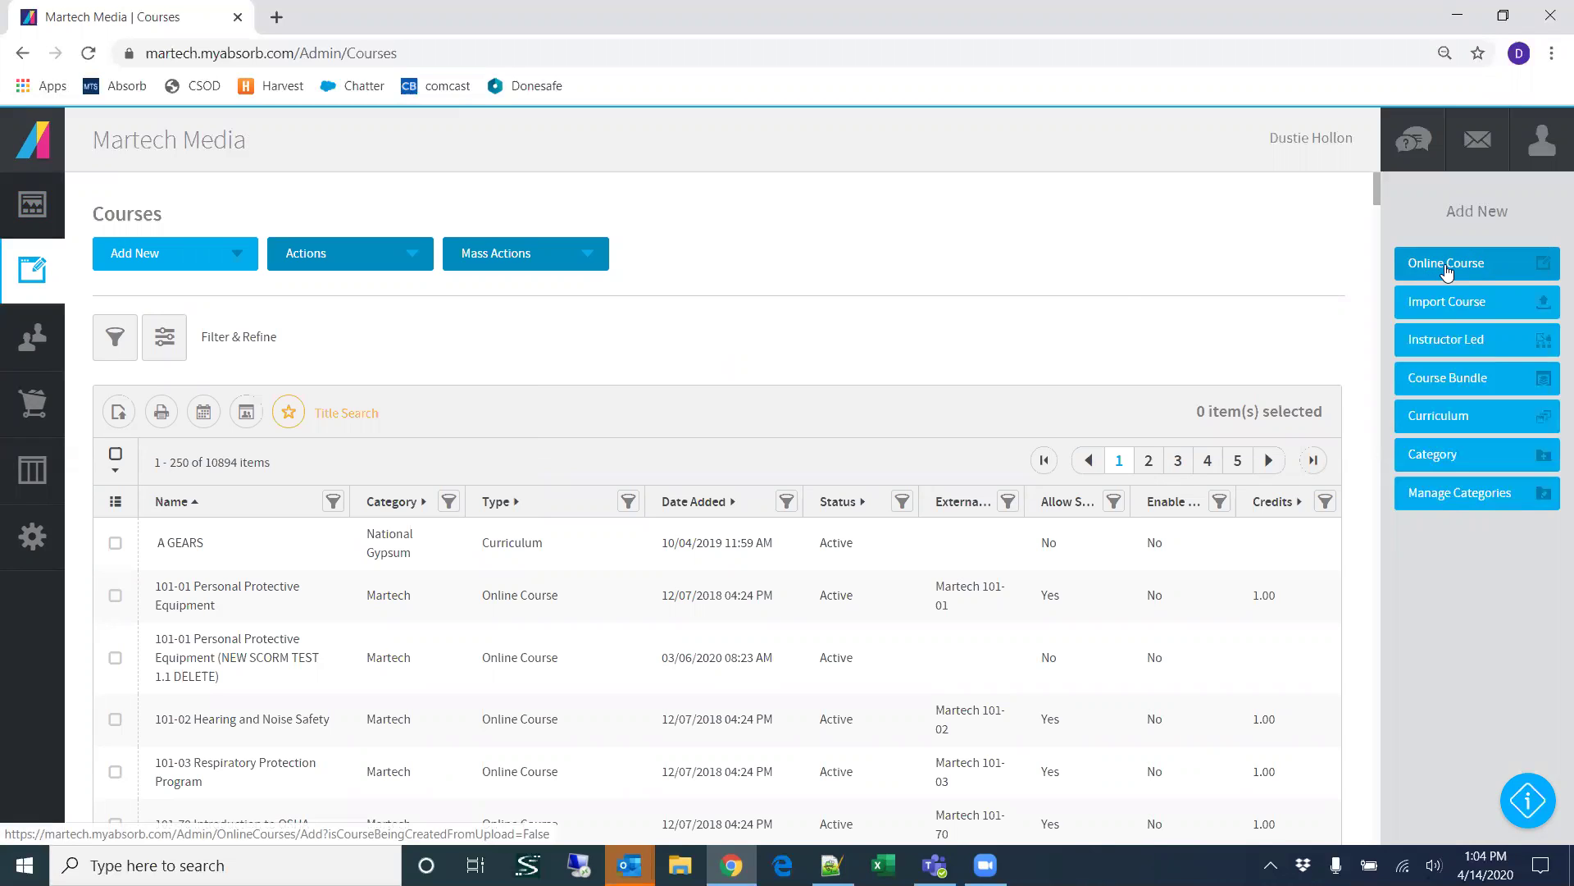
- Create a new online course titled 'Test Assessment'
{"action": "left_click", "coordinate": [145, 259]}
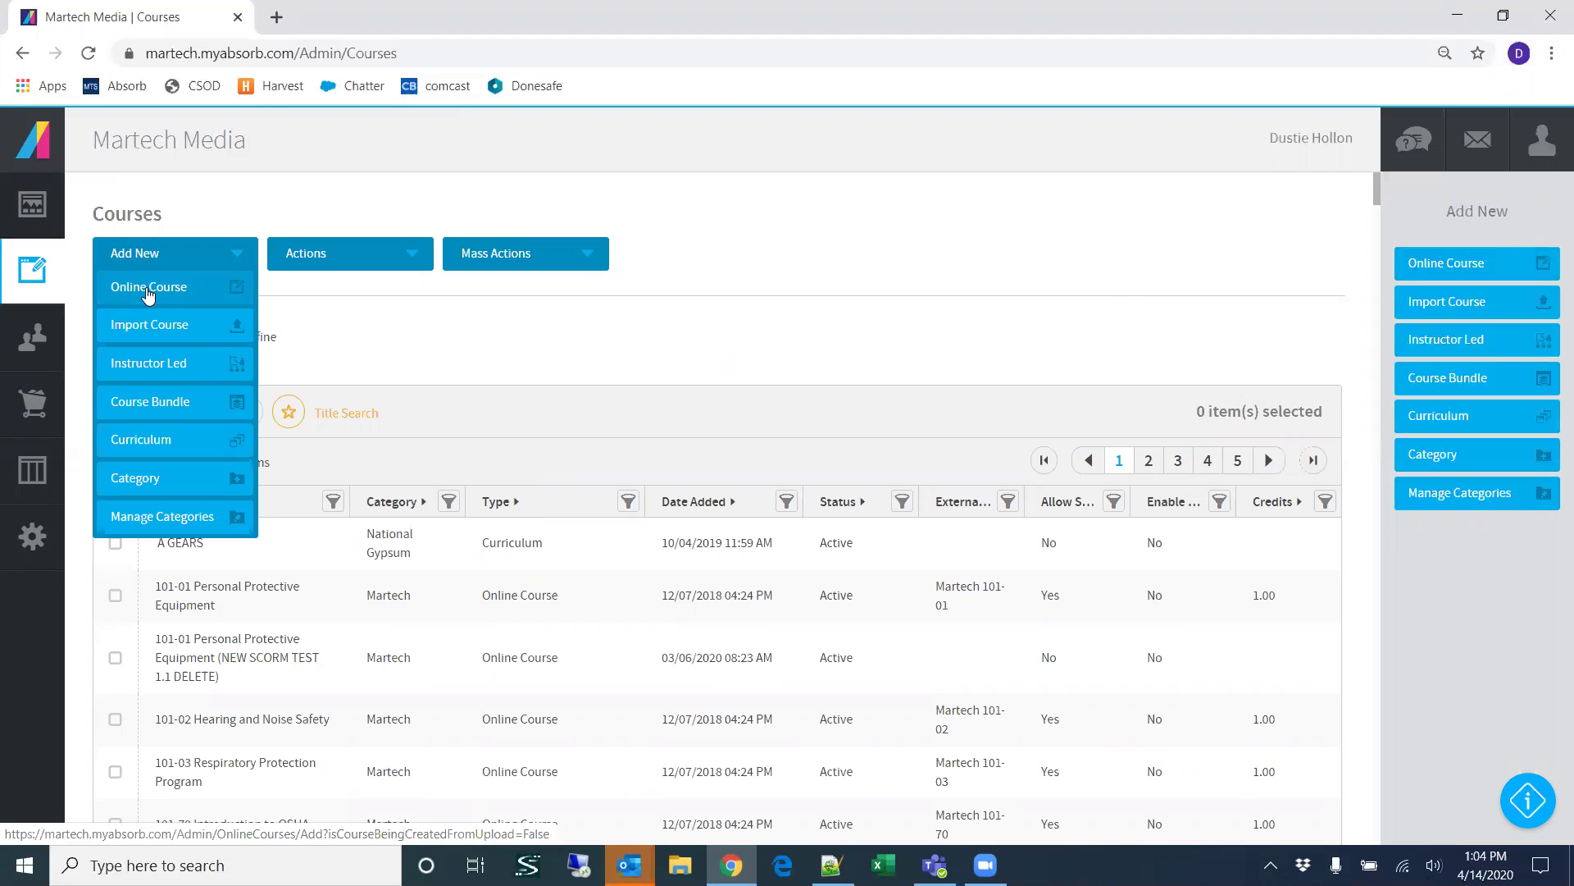
{"action": "left_click", "coordinate": [148, 289]}
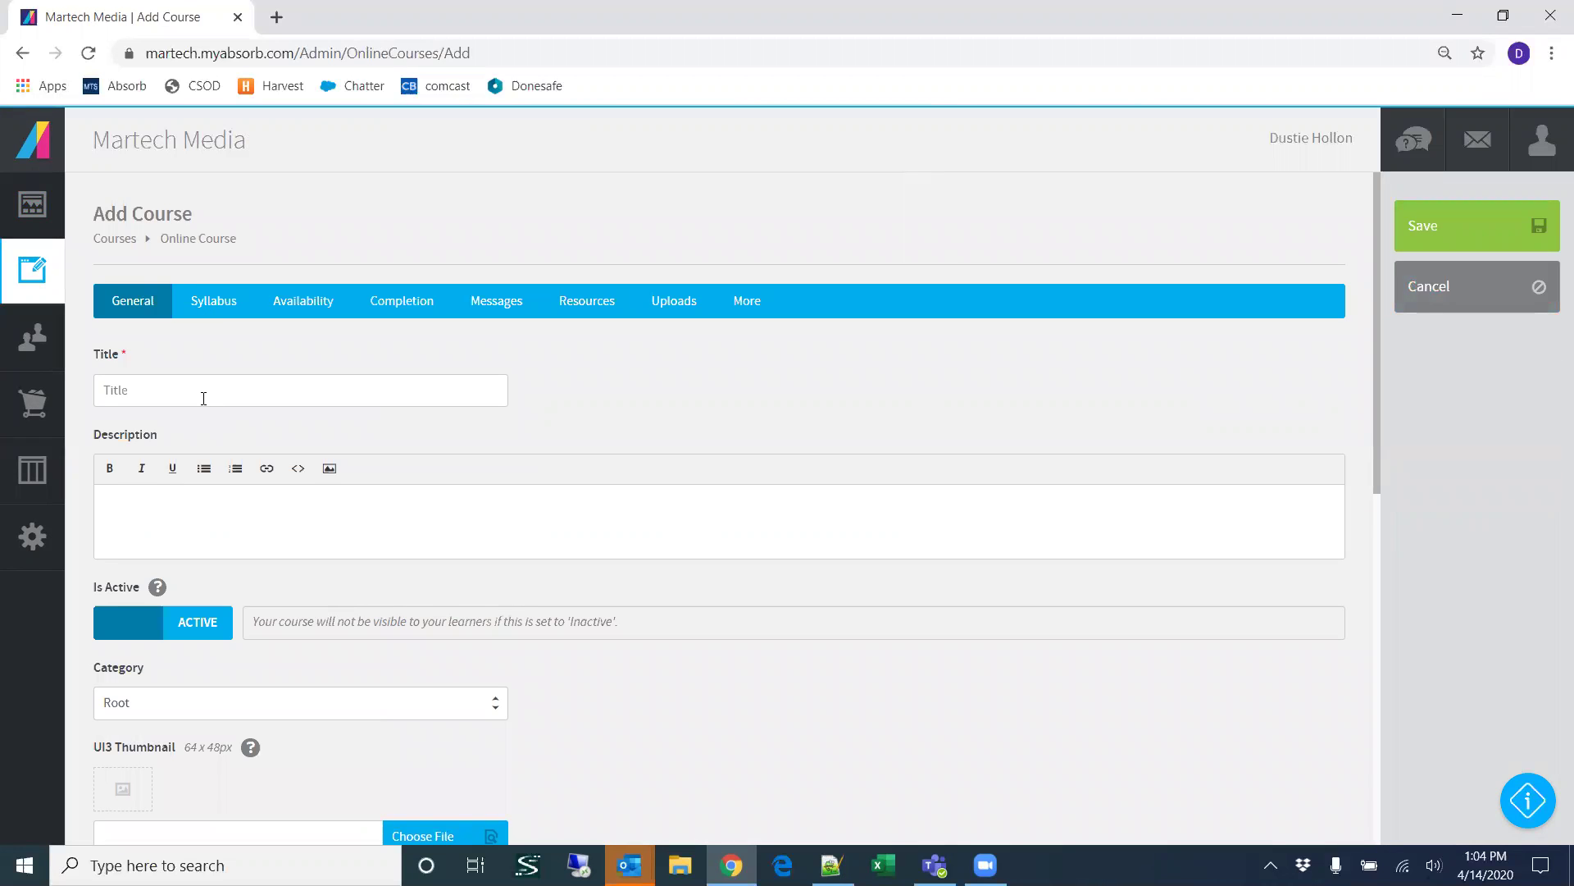
{"action": "type", "text": "Test Assessment"}
- Set the course category to DJEATC
{"action": "scroll", "coordinate": [615, 552], "scroll_direction": "down", "scroll_amount": 2}
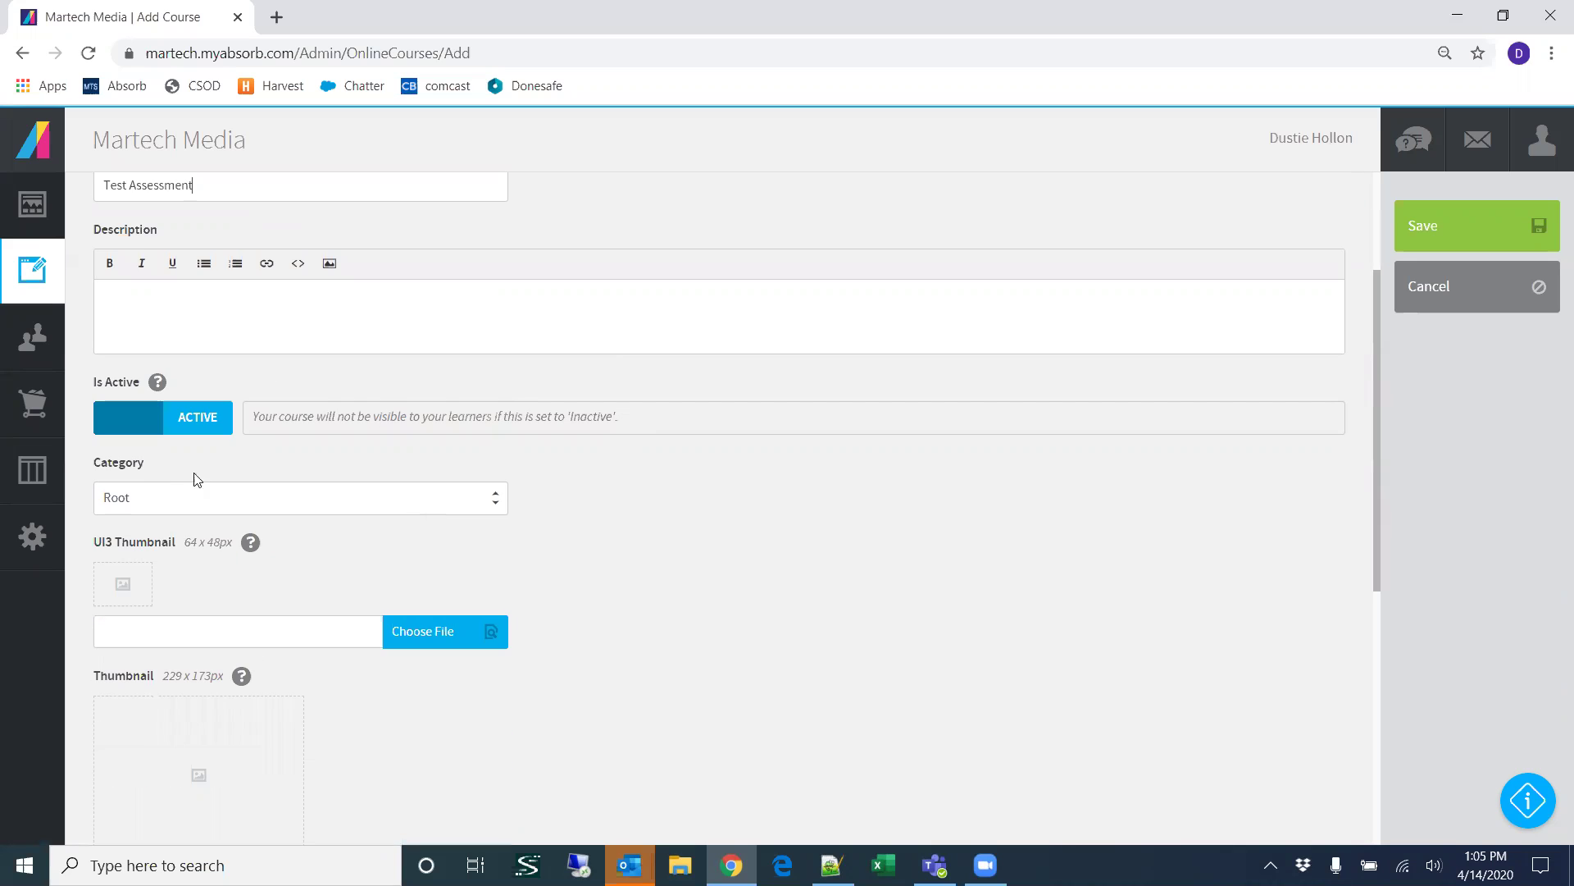
{"action": "left_click", "coordinate": [155, 497]}
{"action": "scroll", "coordinate": [163, 644], "scroll_direction": "down", "scroll_amount": 5}
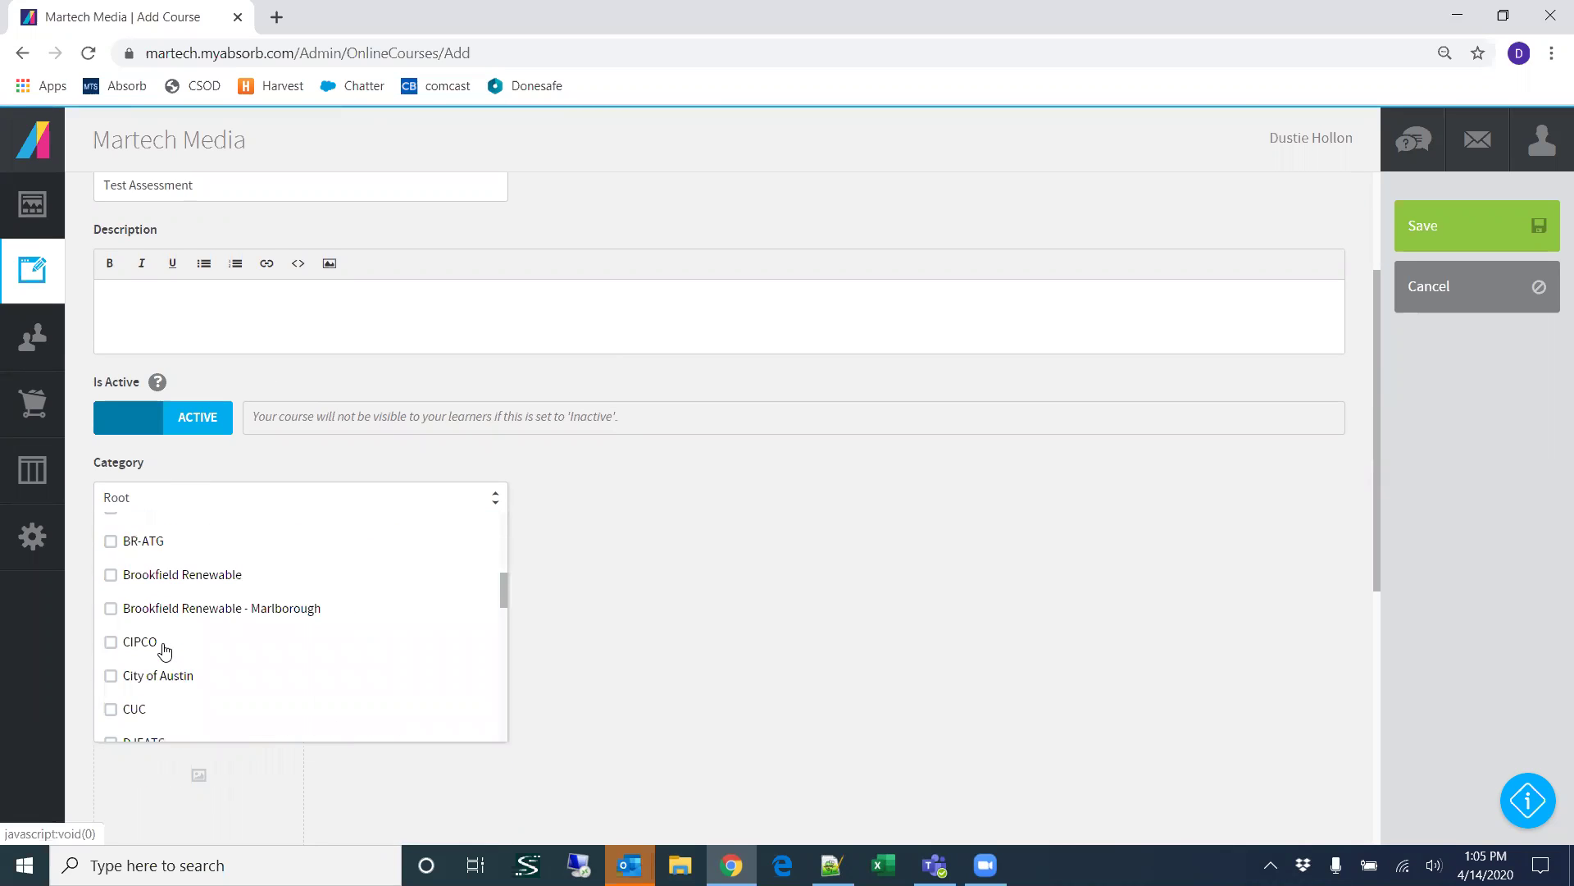
{"action": "left_click", "coordinate": [163, 734]}
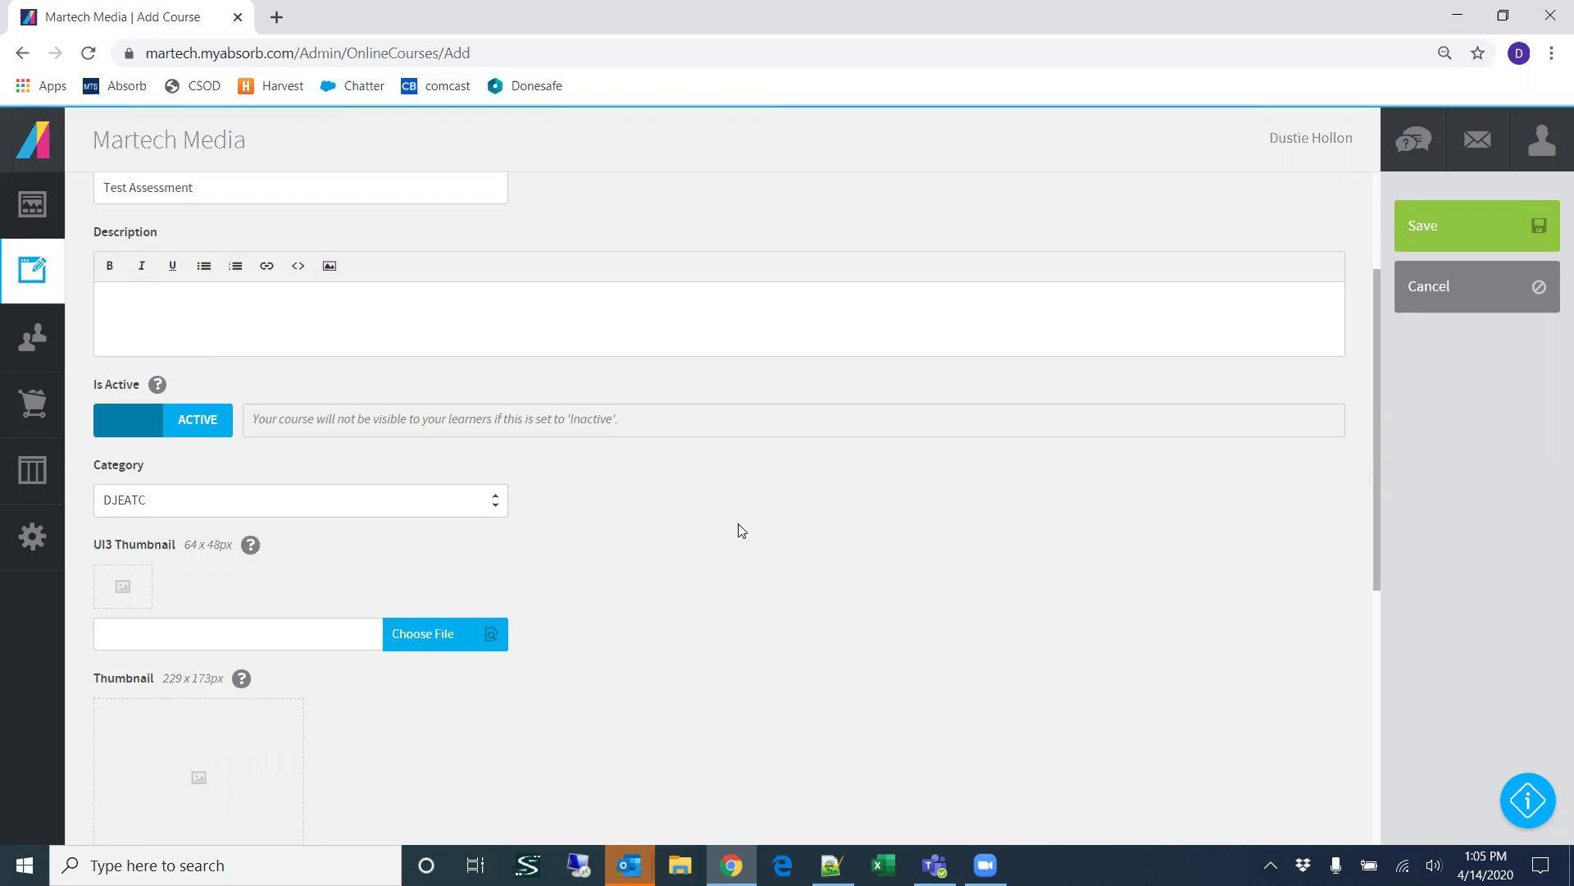
{"action": "scroll", "coordinate": [740, 533], "scroll_direction": "up", "scroll_amount": 1}
{"action": "scroll", "coordinate": [736, 560], "scroll_direction": "down", "scroll_amount": 4}
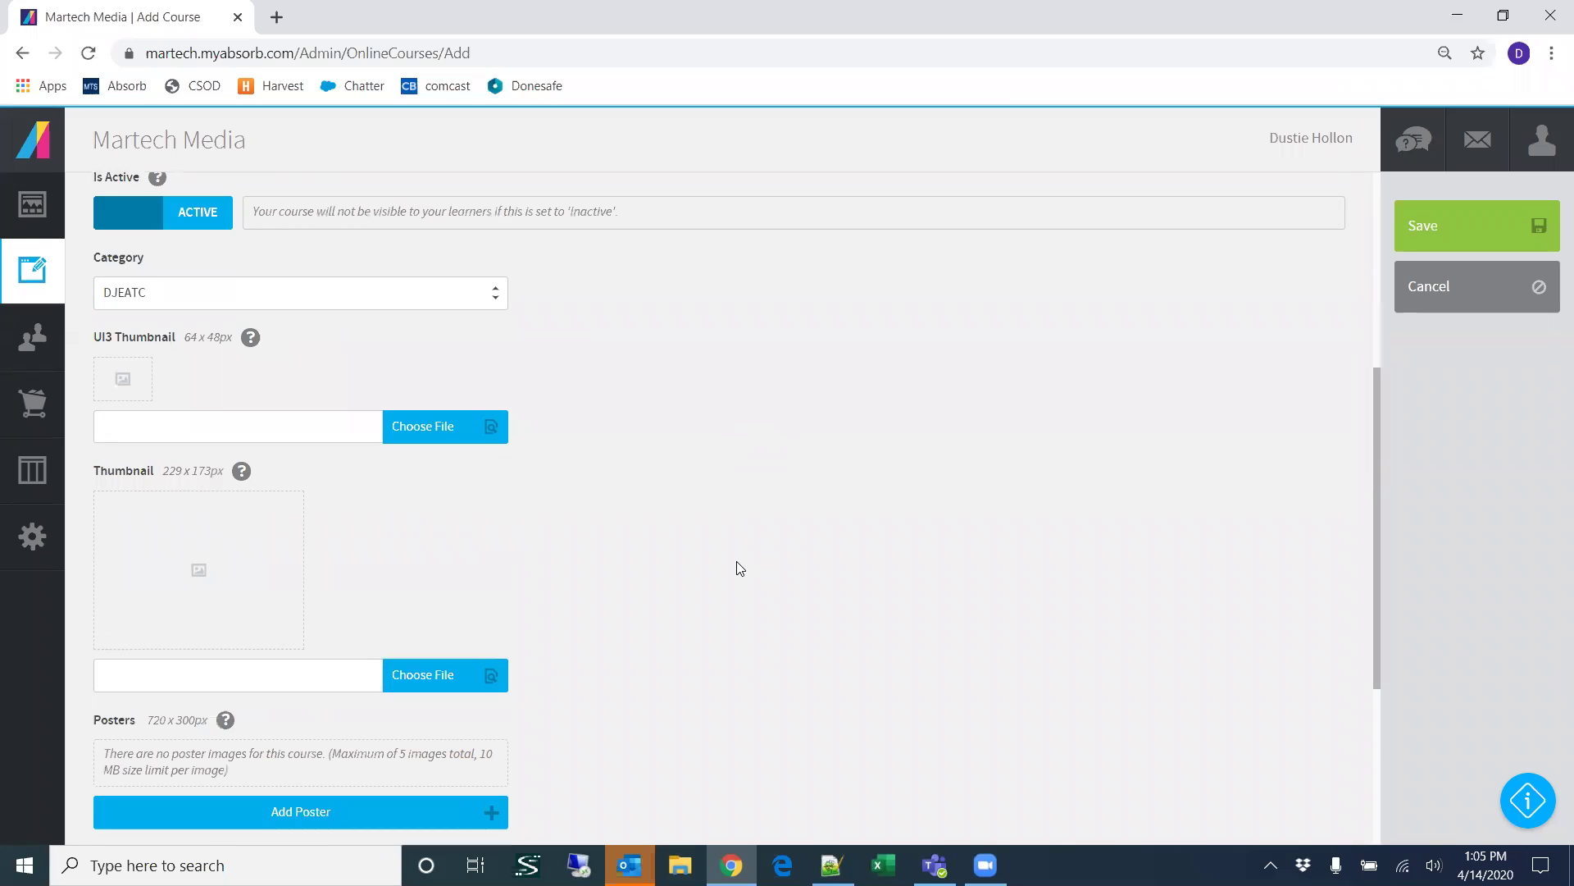
{"action": "scroll", "coordinate": [736, 561], "scroll_direction": "down", "scroll_amount": 3}
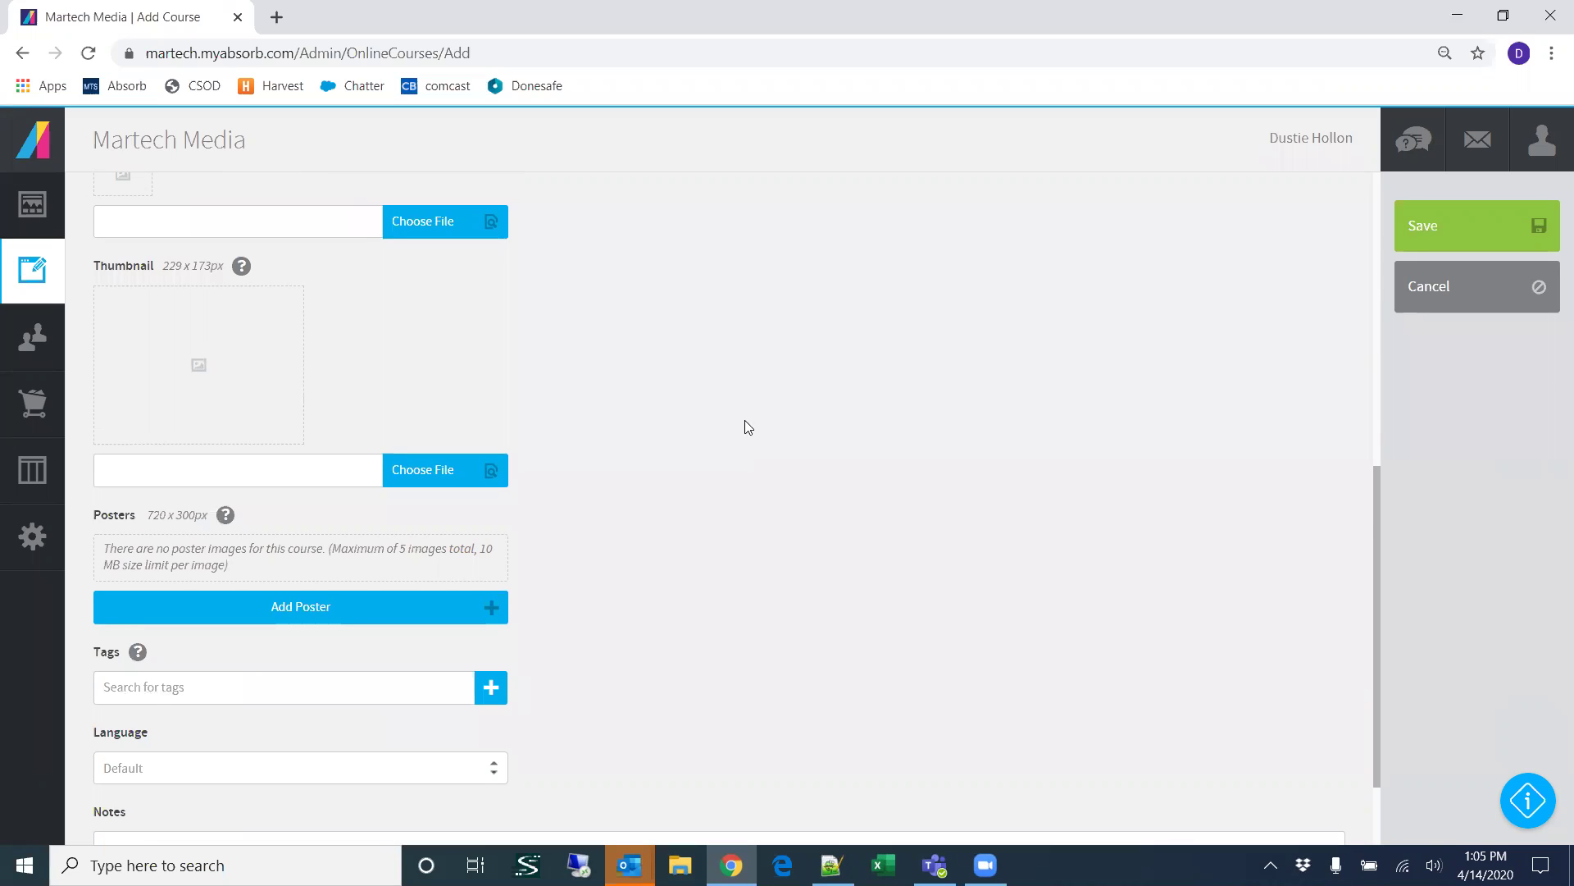
{"action": "scroll", "coordinate": [750, 443], "scroll_direction": "down", "scroll_amount": 2}
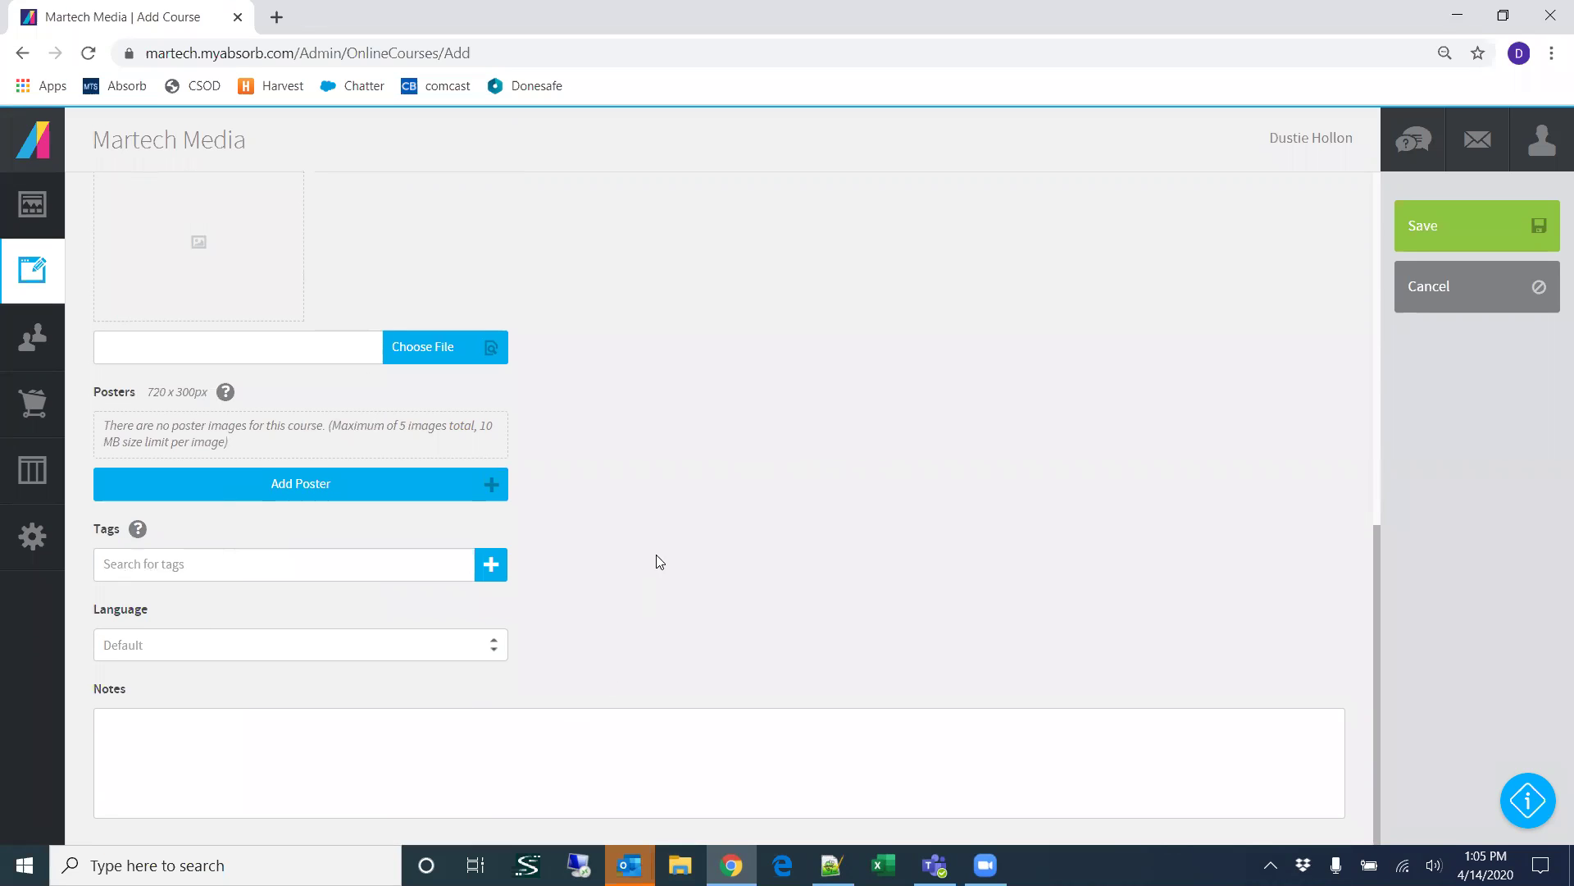
{"action": "scroll", "coordinate": [662, 554], "scroll_direction": "up", "scroll_amount": 8}
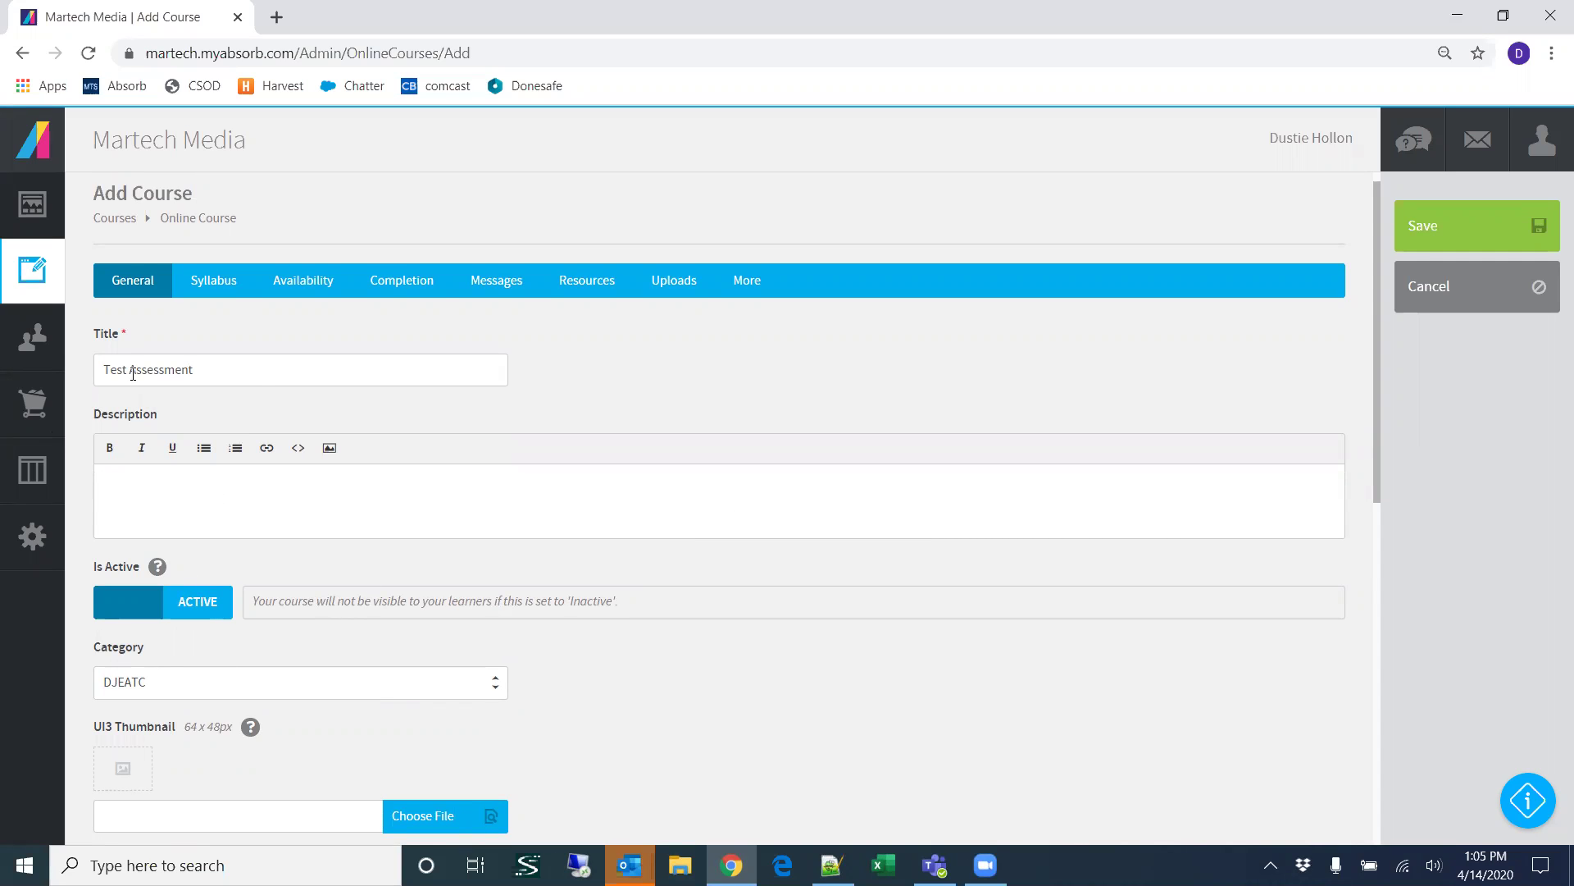
- Add an Assessment learning object to Chapter 1 of the syllabus and continue to its details
{"action": "left_click", "coordinate": [210, 281]}
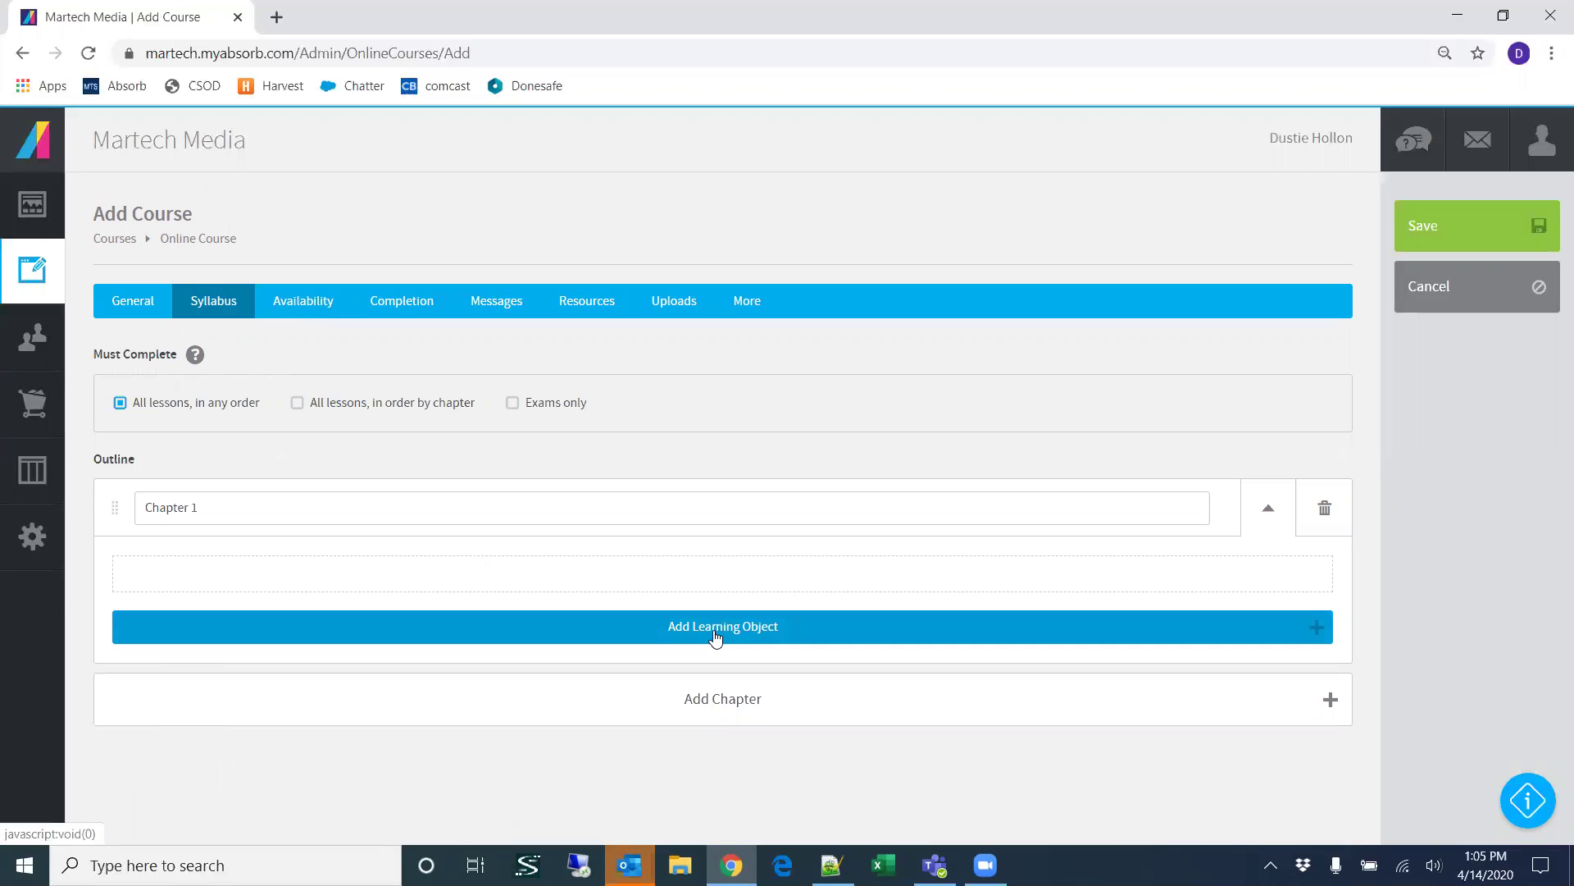
{"action": "left_click", "coordinate": [715, 637]}
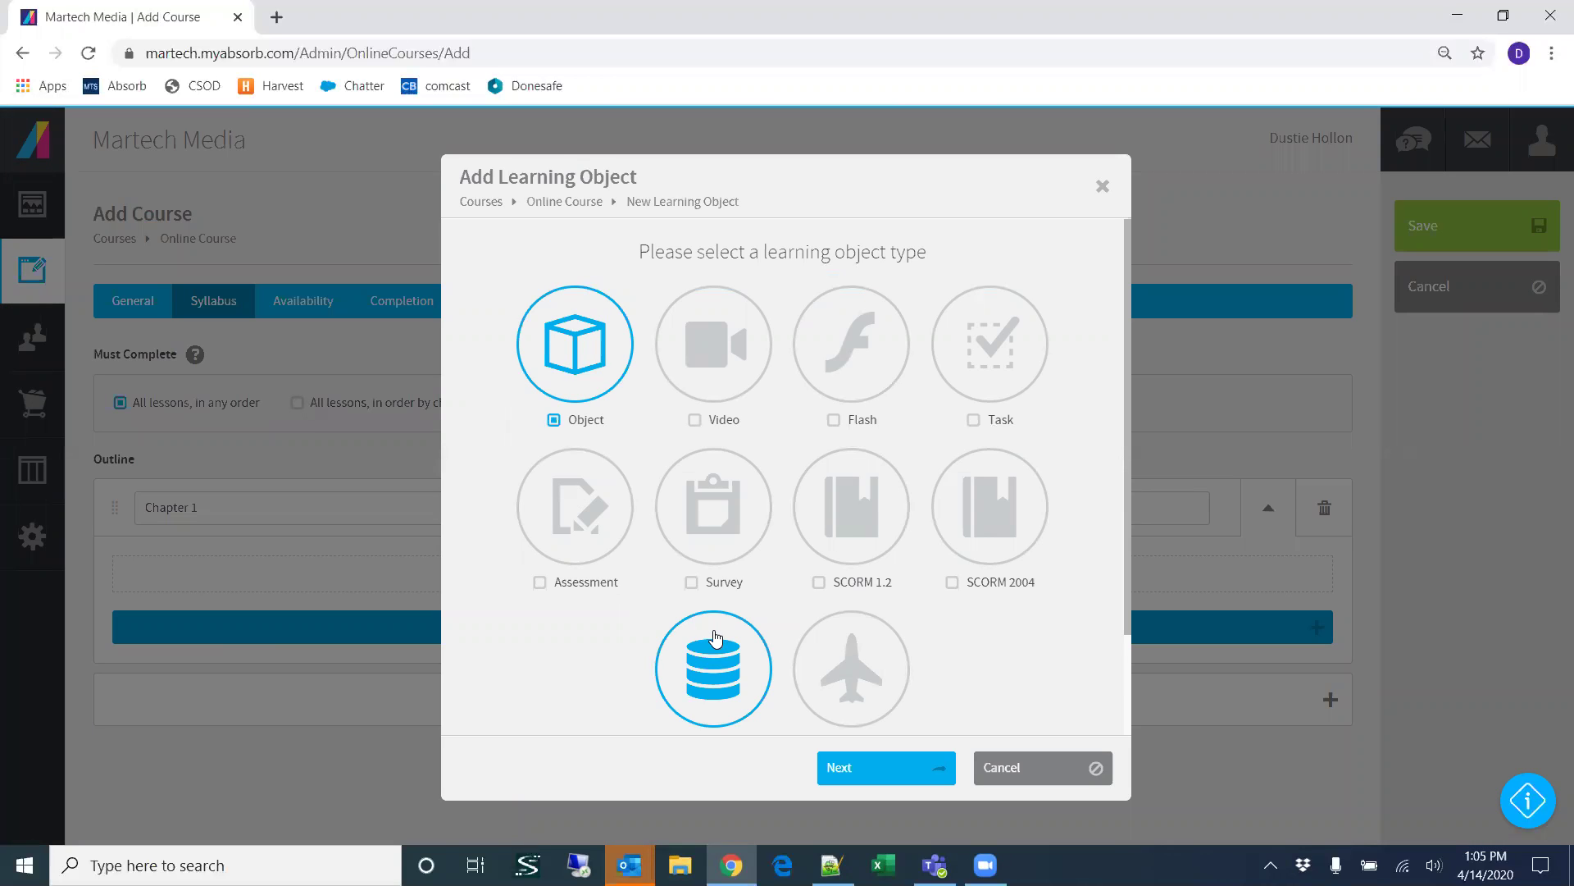
{"action": "left_click", "coordinate": [597, 585]}
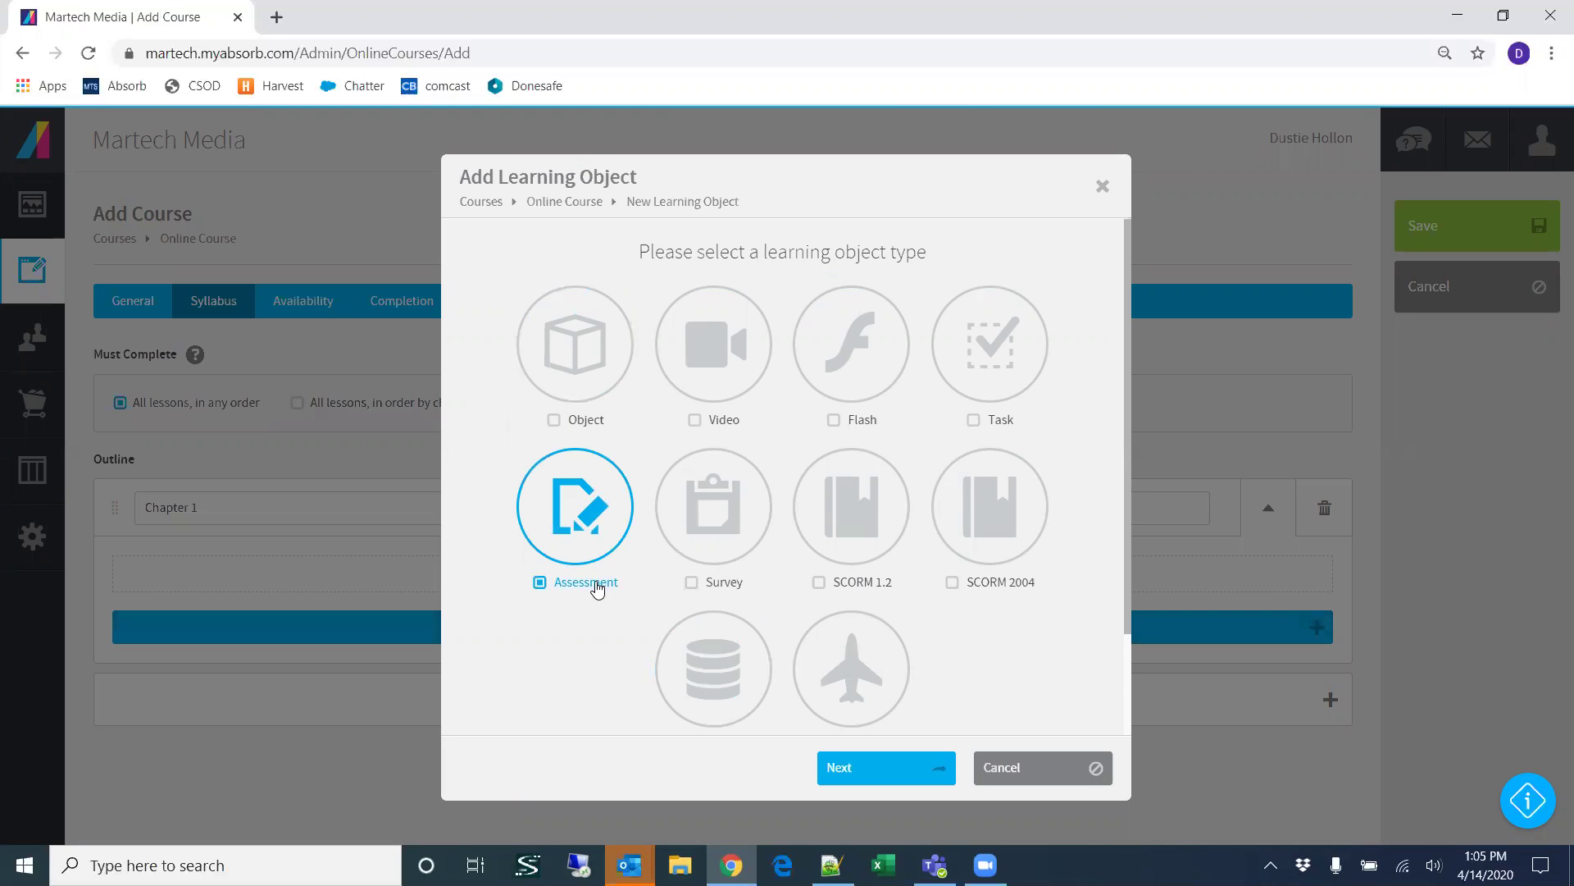
{"action": "left_click", "coordinate": [863, 774]}
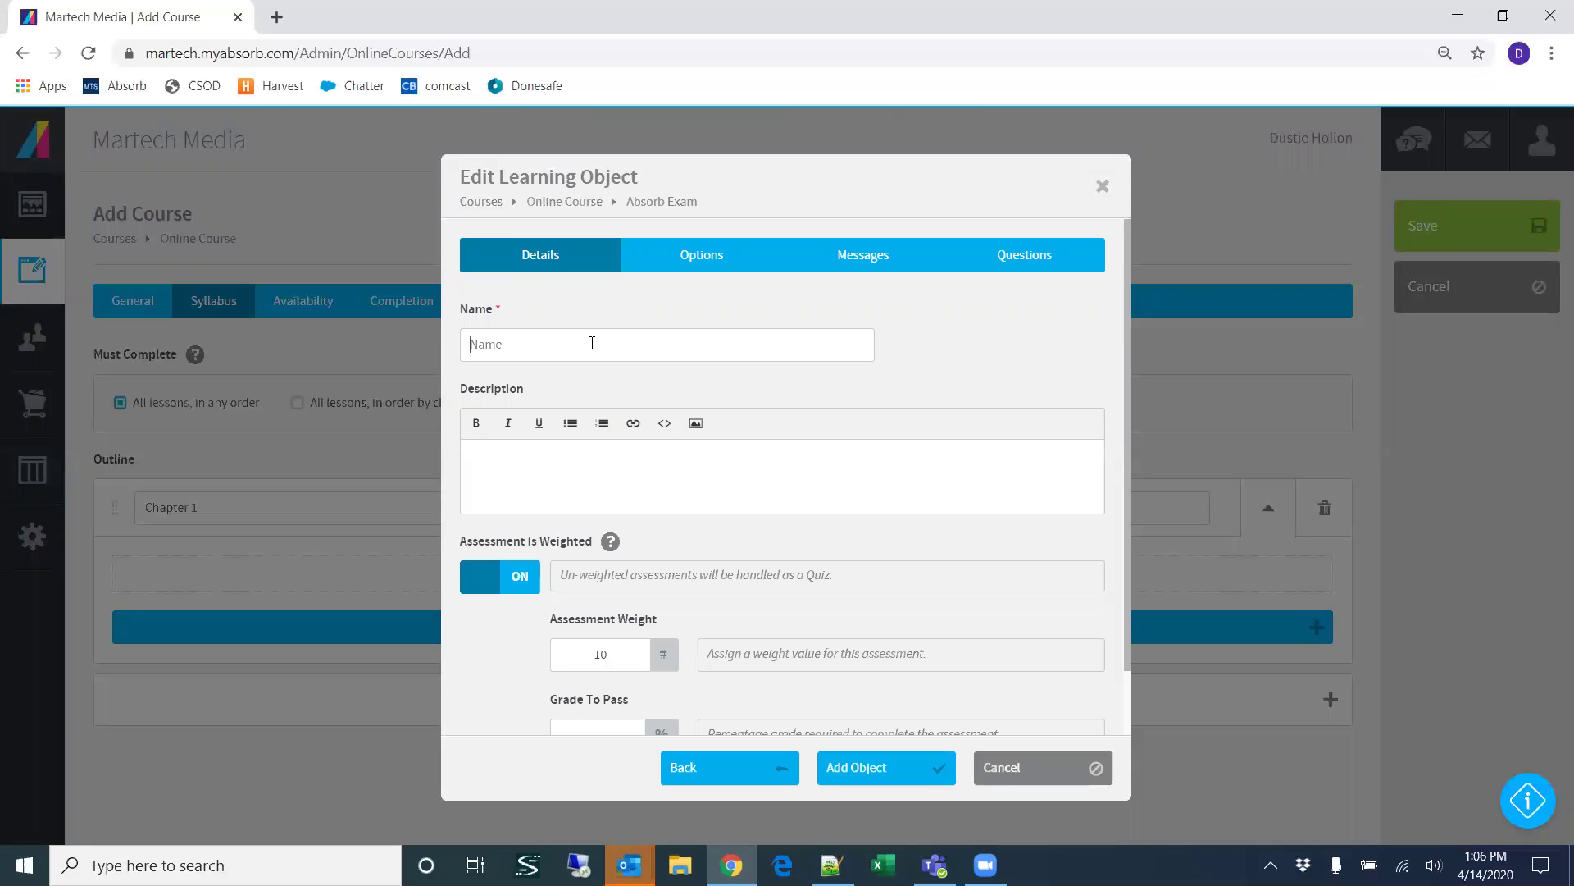
- Name the assessment 'Test Assessment Exam', correcting the misspelling
{"action": "type", "text": "Test Assesement Exam"}
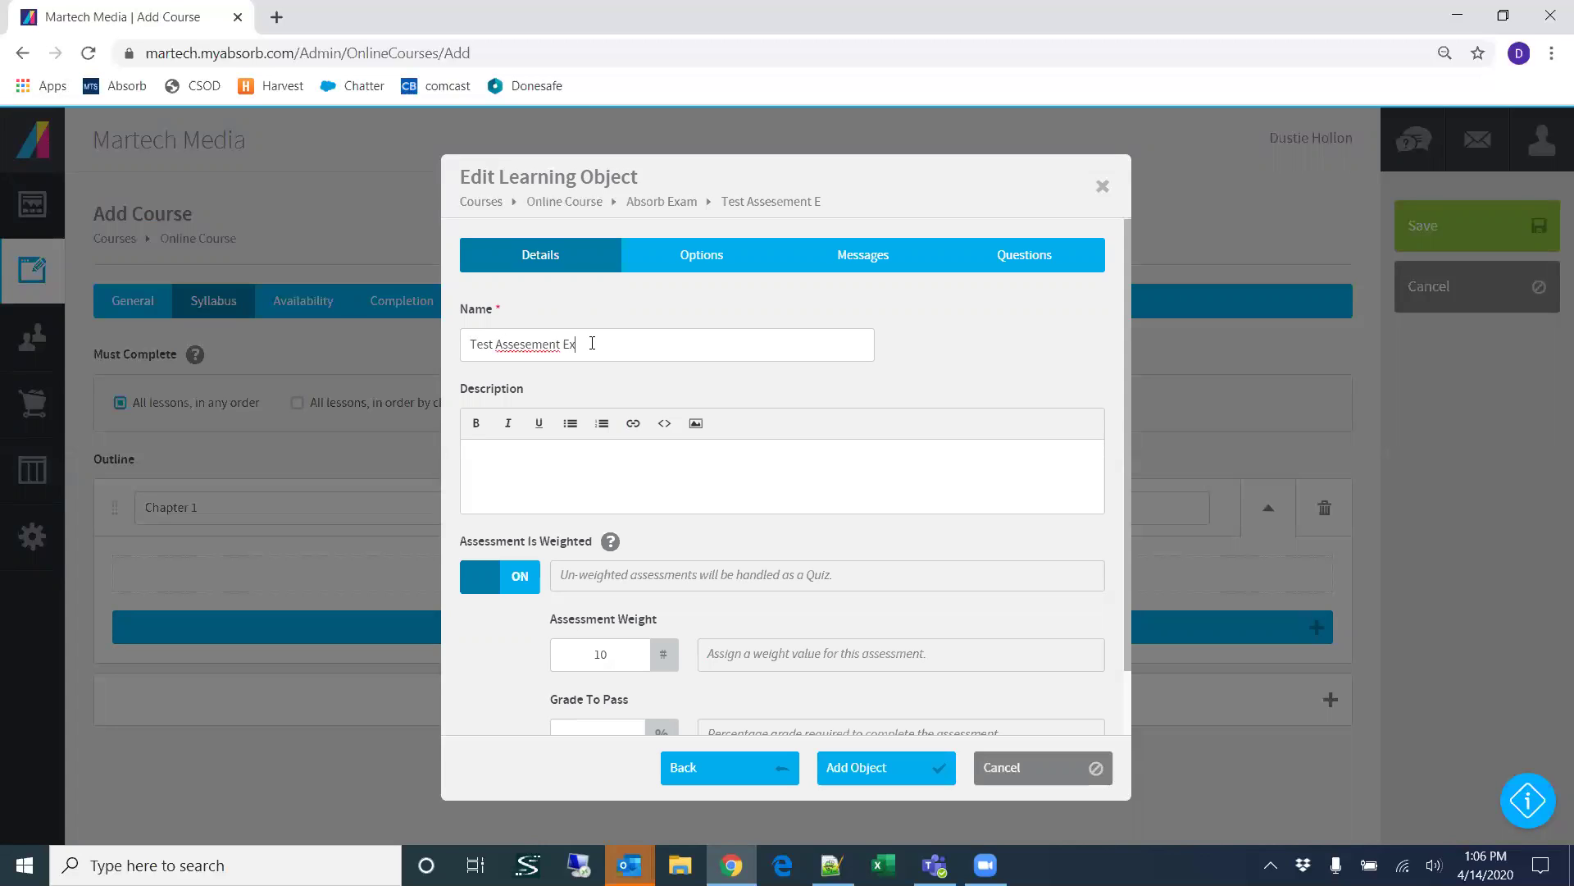
{"action": "right_click", "coordinate": [542, 345]}
{"action": "left_click", "coordinate": [574, 357]}
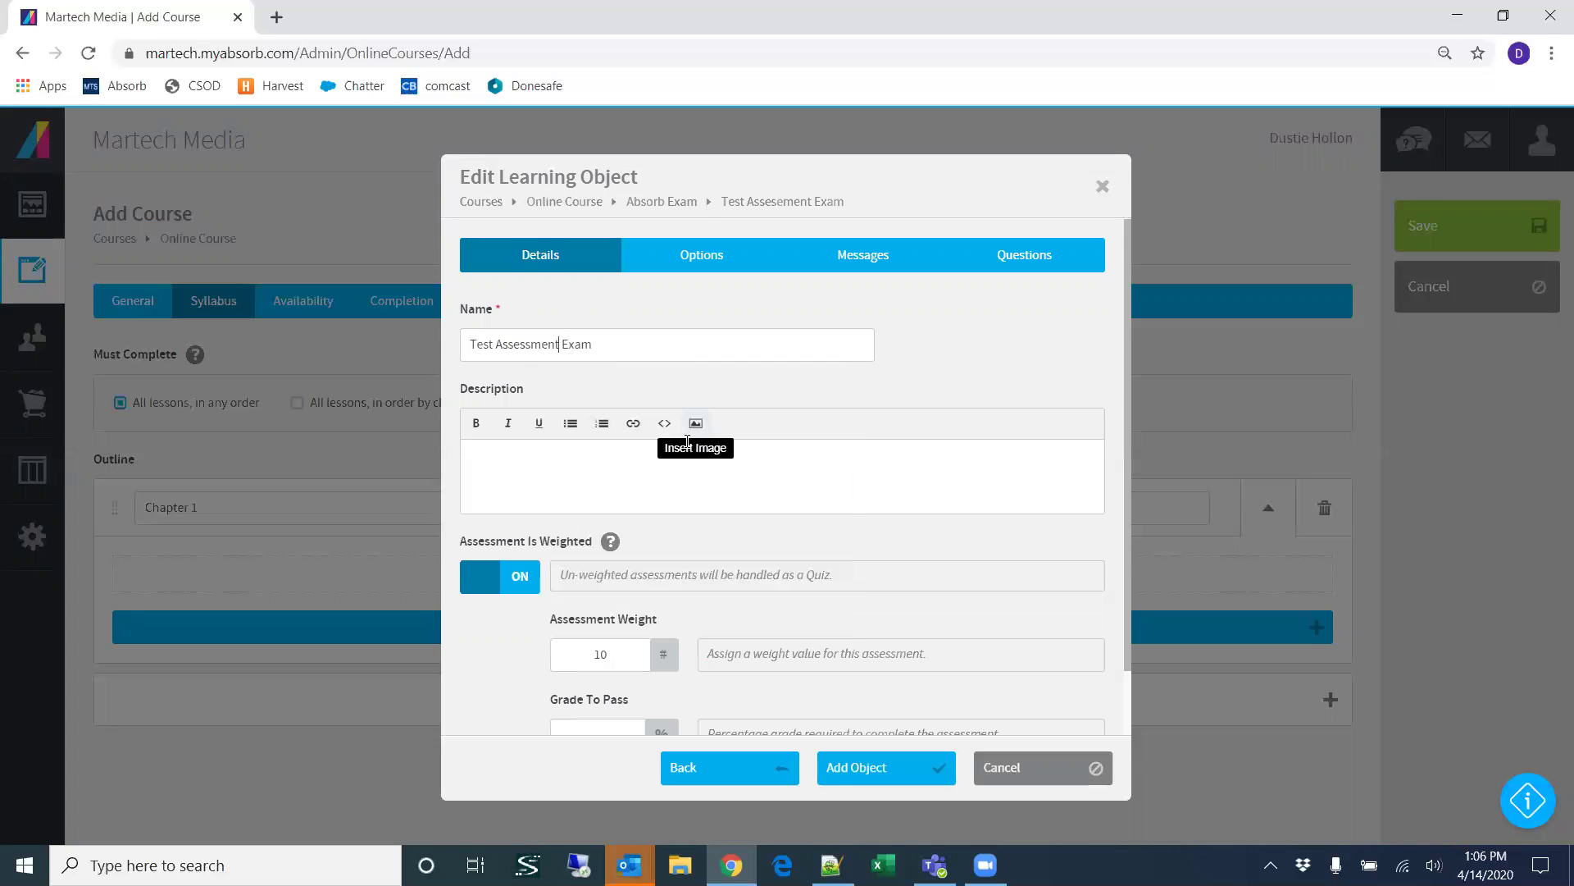
- Set Grade To Pass to 75%
{"action": "scroll", "coordinate": [681, 459], "scroll_direction": "down", "scroll_amount": 1}
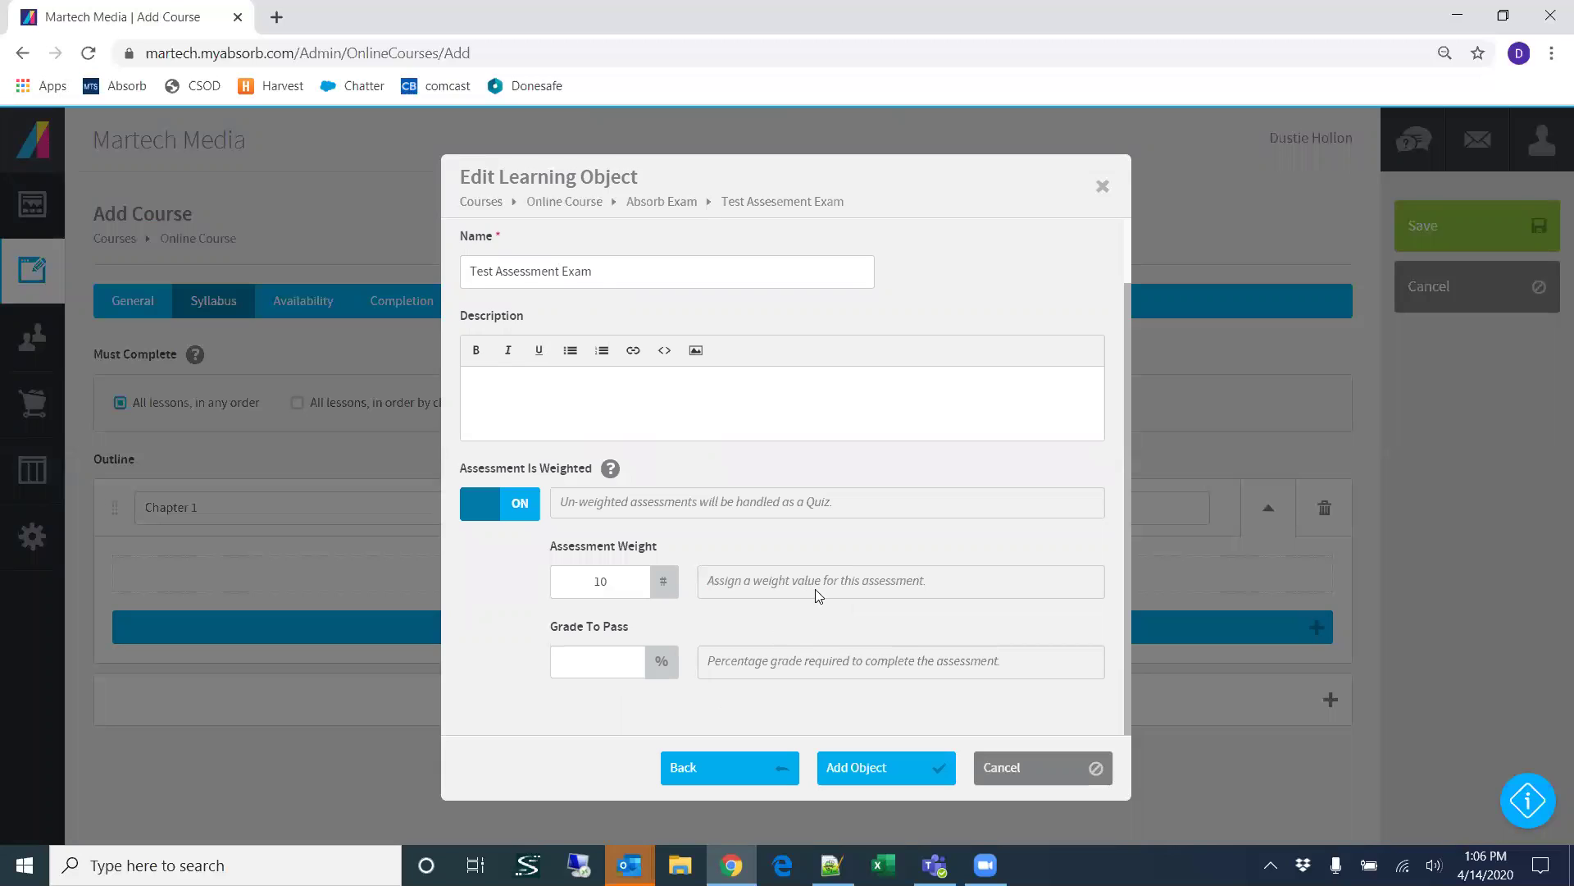
{"action": "left_click", "coordinate": [590, 665]}
{"action": "type", "text": "75"}
{"action": "scroll", "coordinate": [844, 656], "scroll_direction": "up", "scroll_amount": 1}
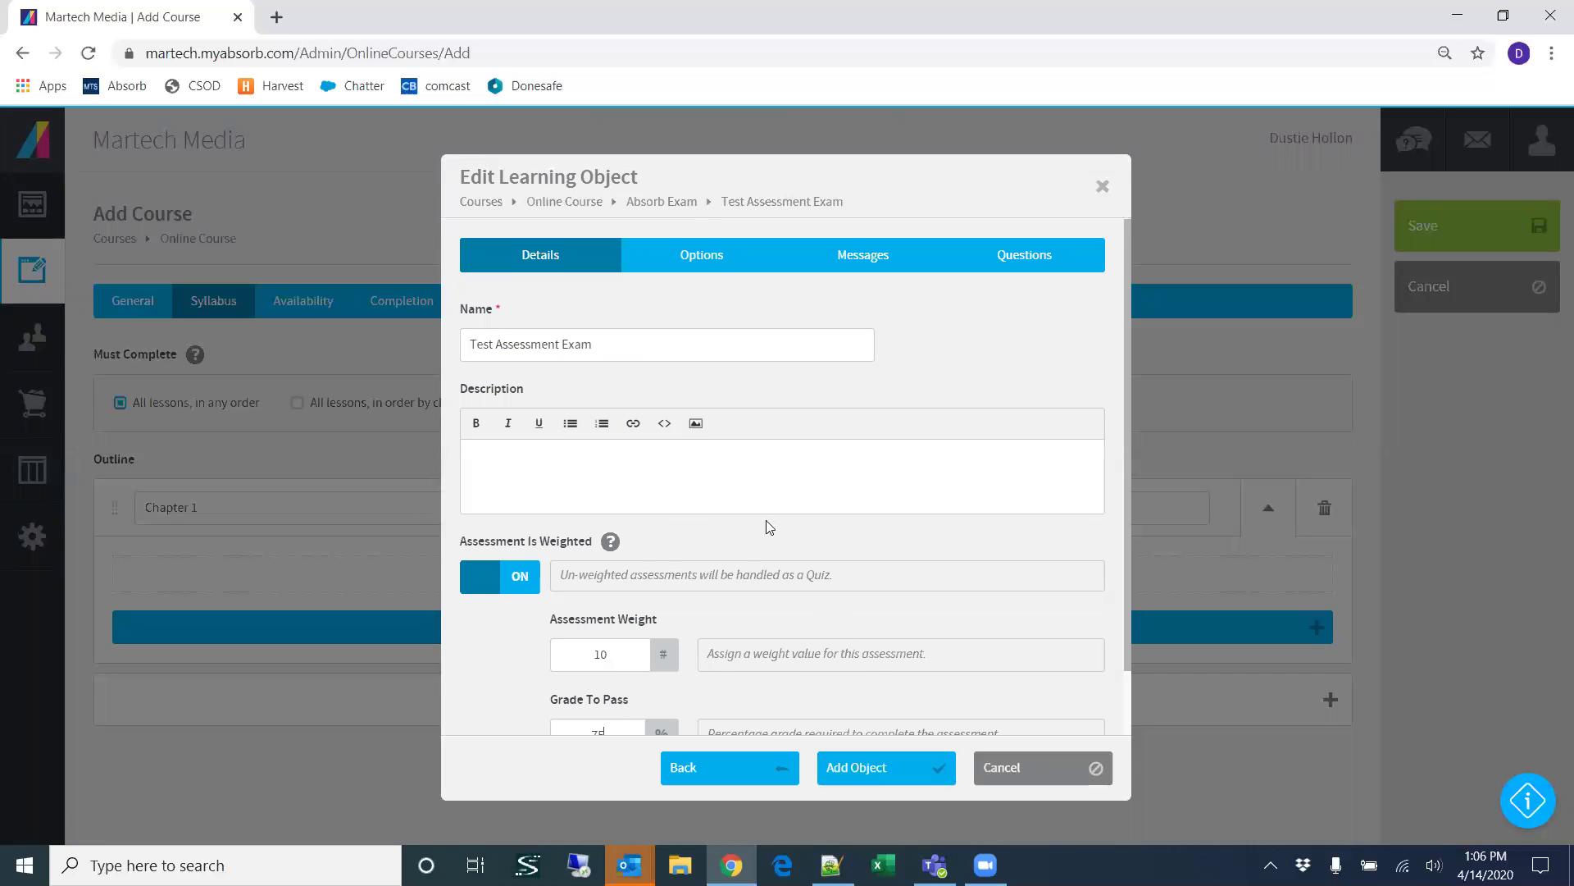
{"action": "left_click", "coordinate": [706, 259]}
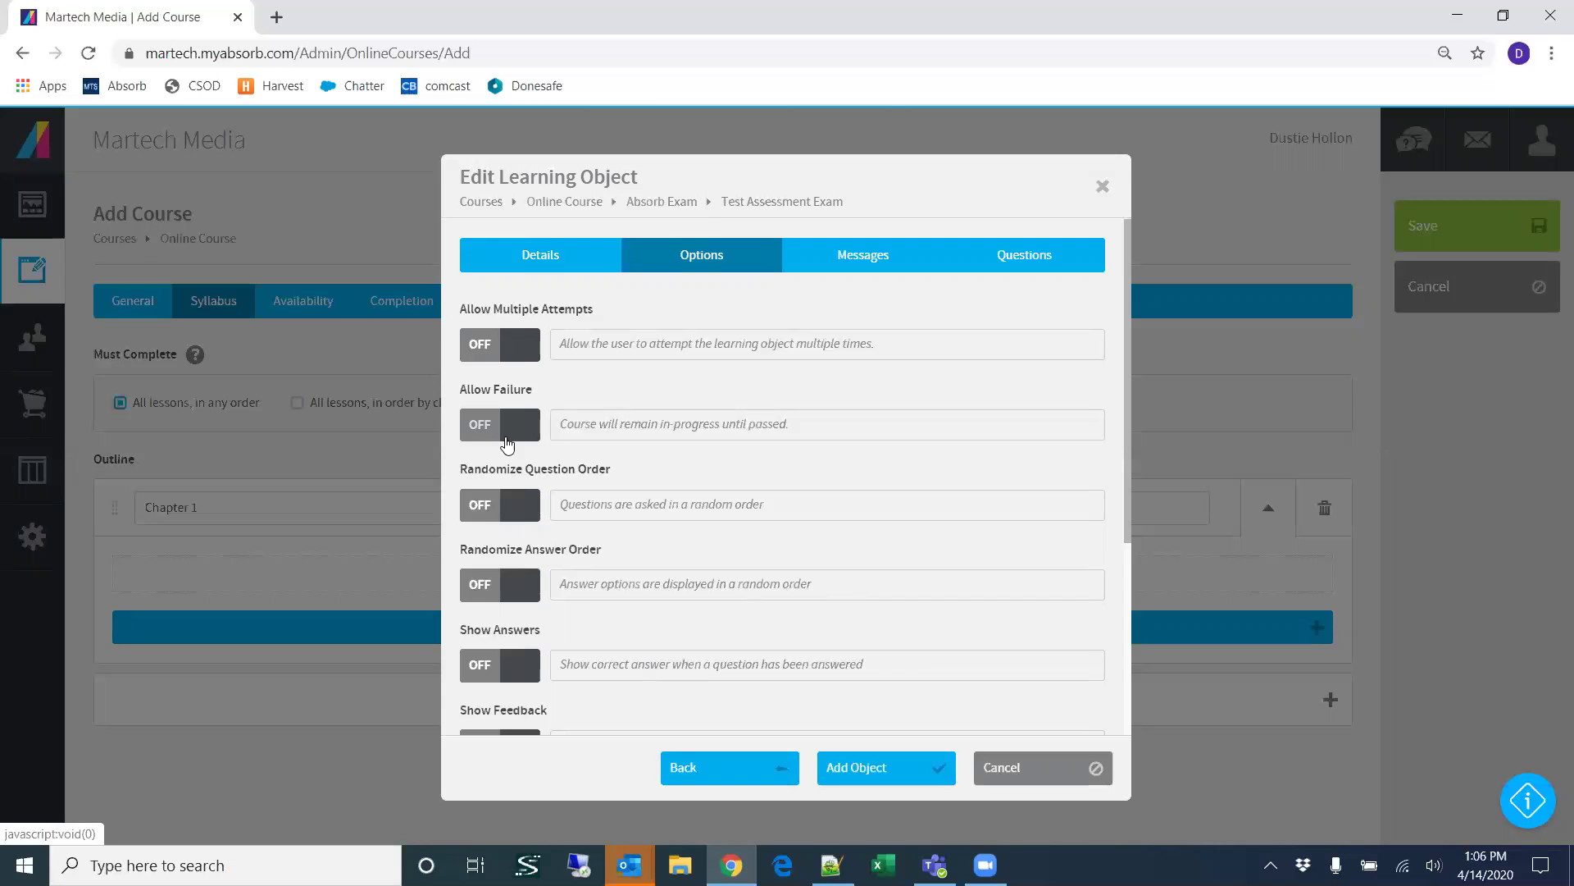
- Enable random question order, randomized answer order, Show Answers and Show Feedback
{"action": "scroll", "coordinate": [692, 487], "scroll_direction": "down", "scroll_amount": 1}
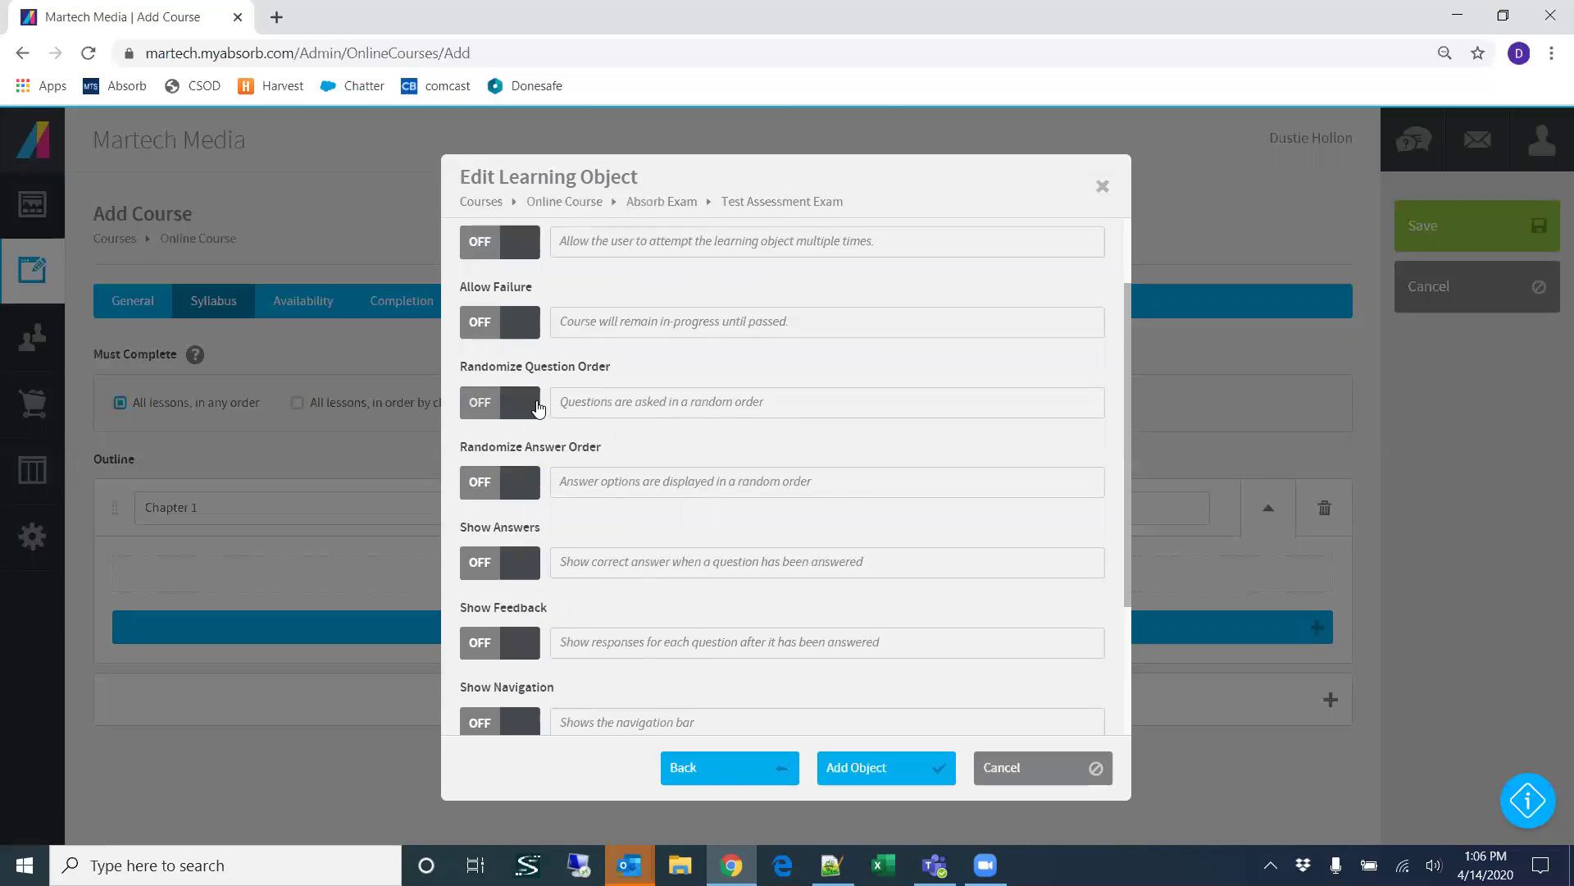
{"action": "scroll", "coordinate": [524, 397], "scroll_direction": "down", "scroll_amount": 1}
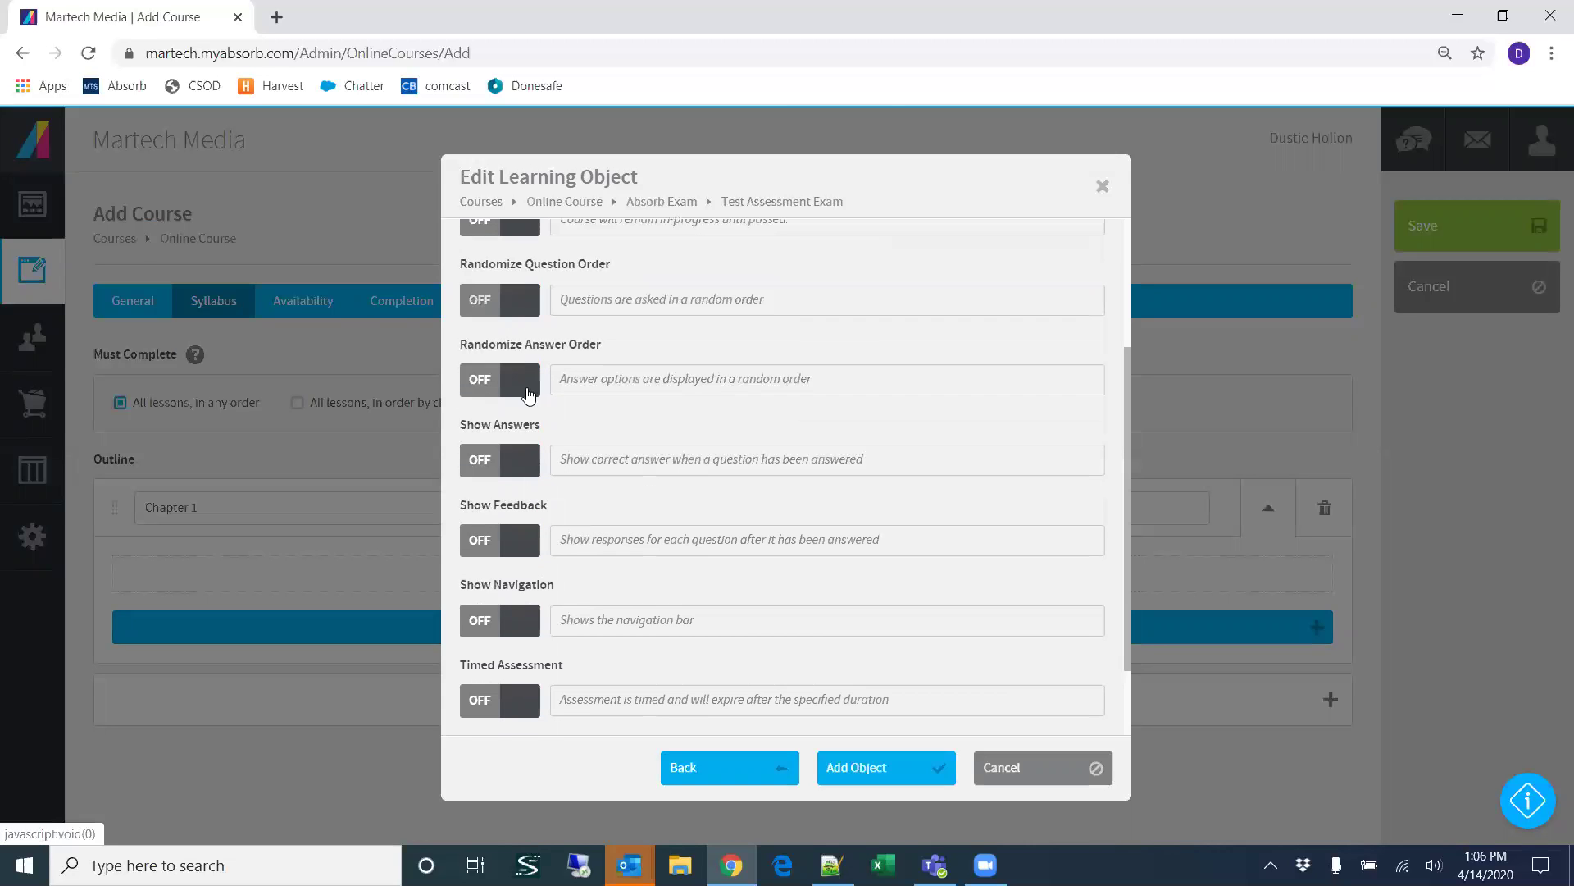
{"action": "left_click", "coordinate": [510, 305]}
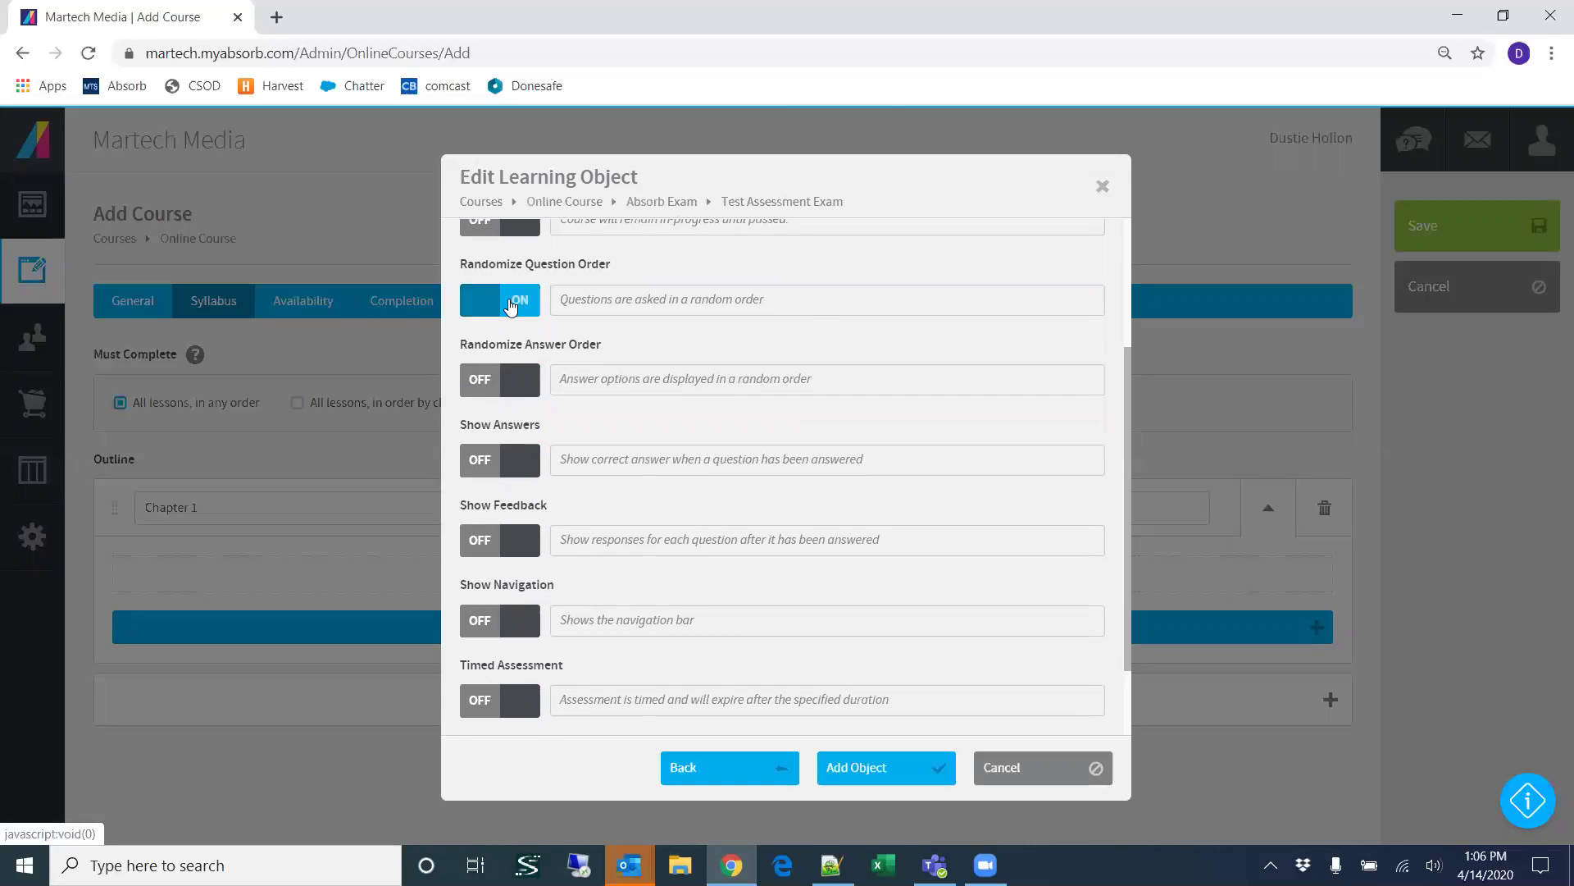
{"action": "left_click", "coordinate": [516, 390]}
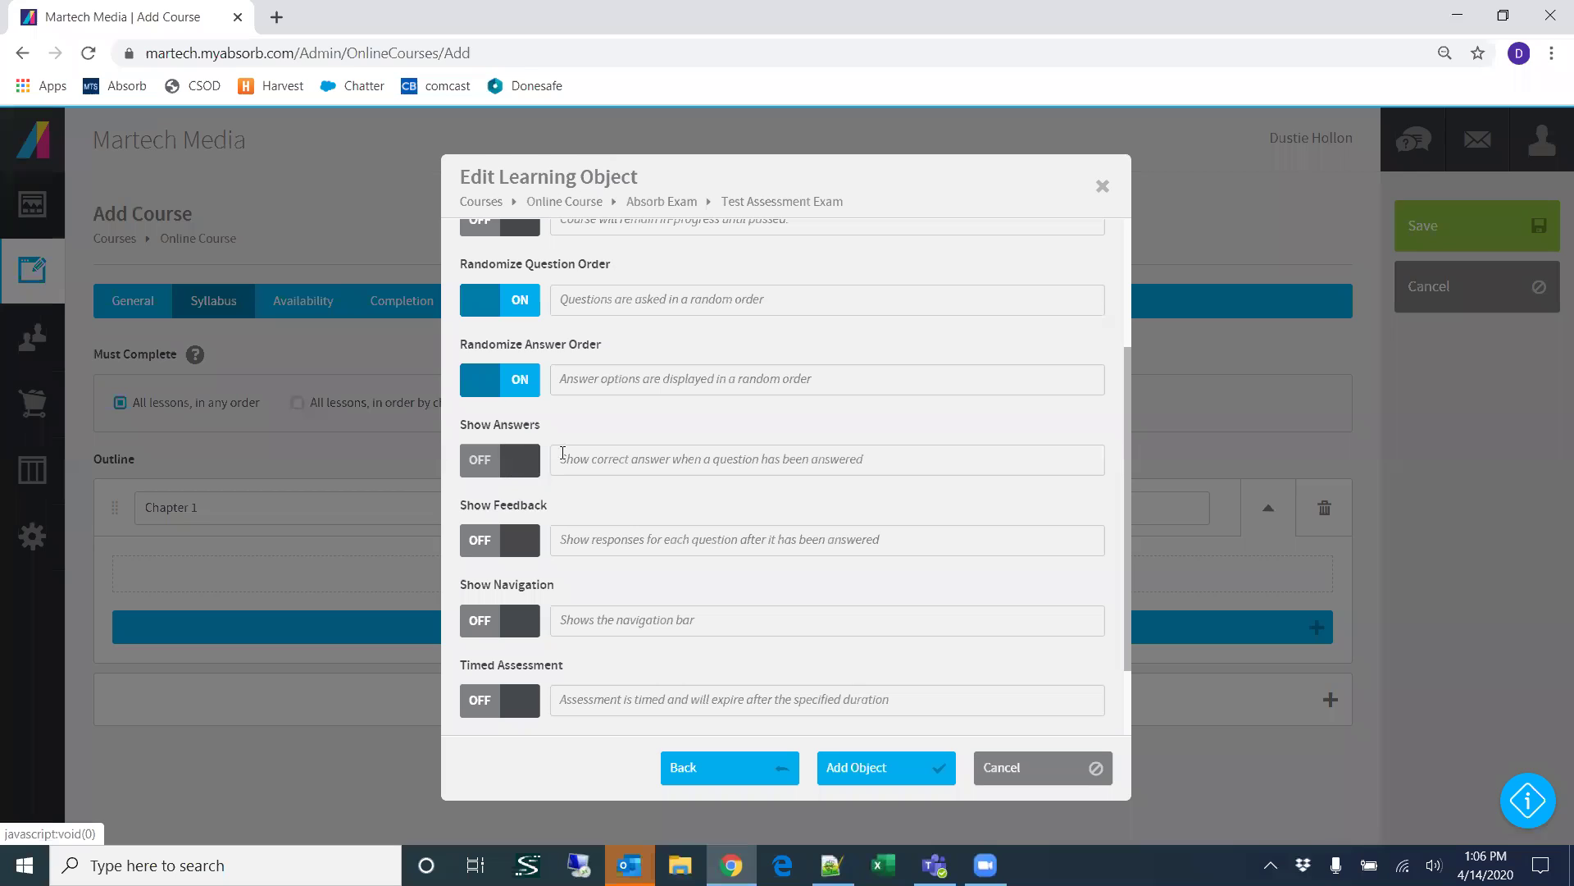
{"action": "left_click_drag", "start_coordinate": [561, 459], "coordinate": [879, 461]}
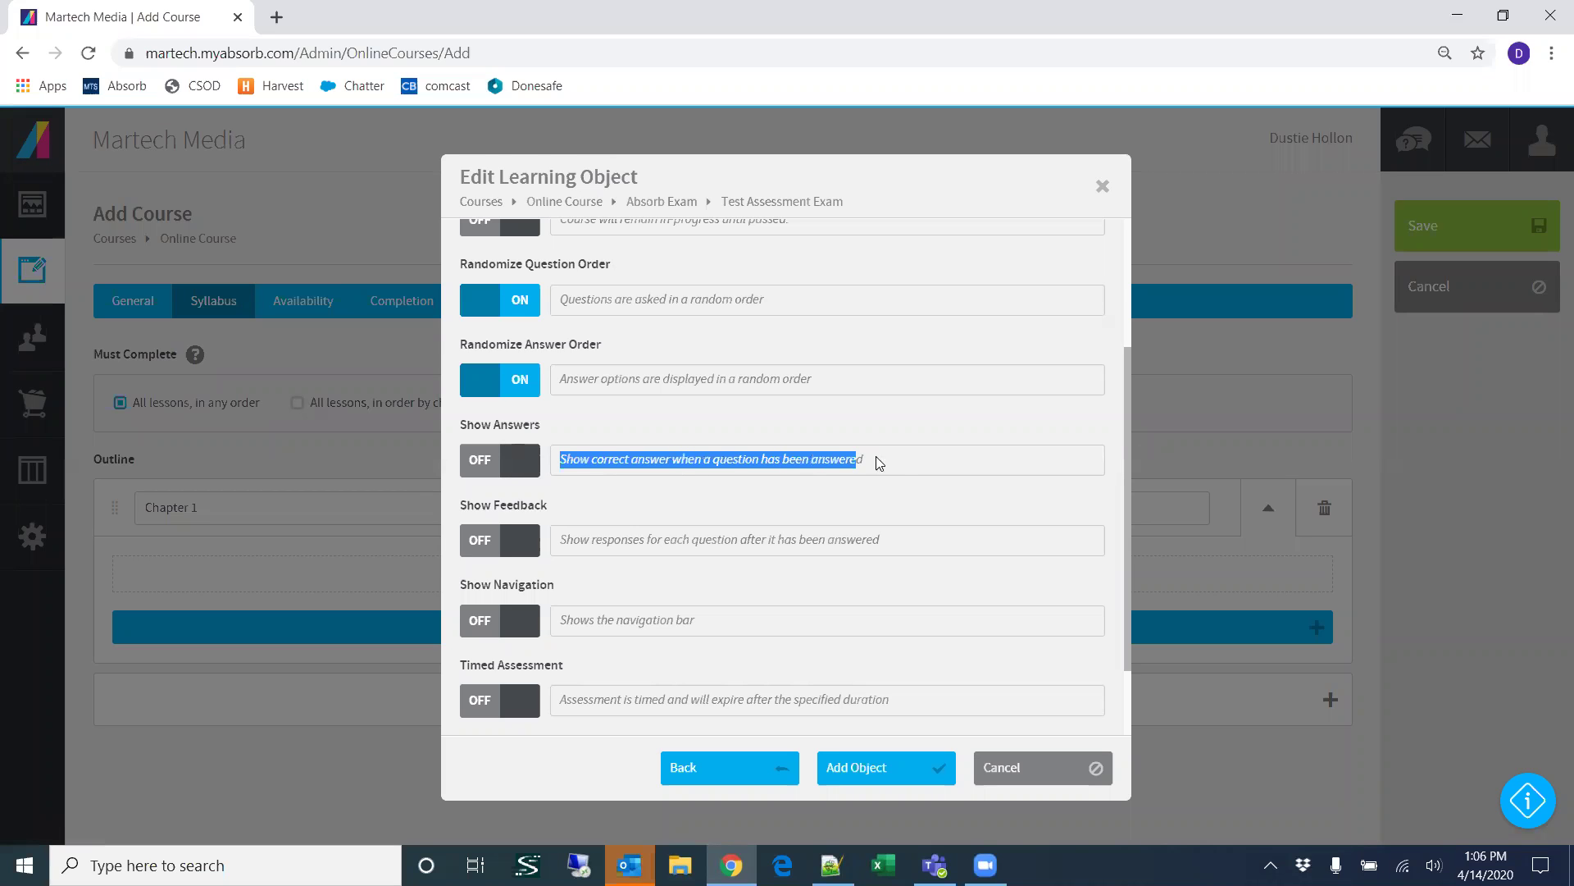
{"action": "left_click", "coordinate": [499, 465]}
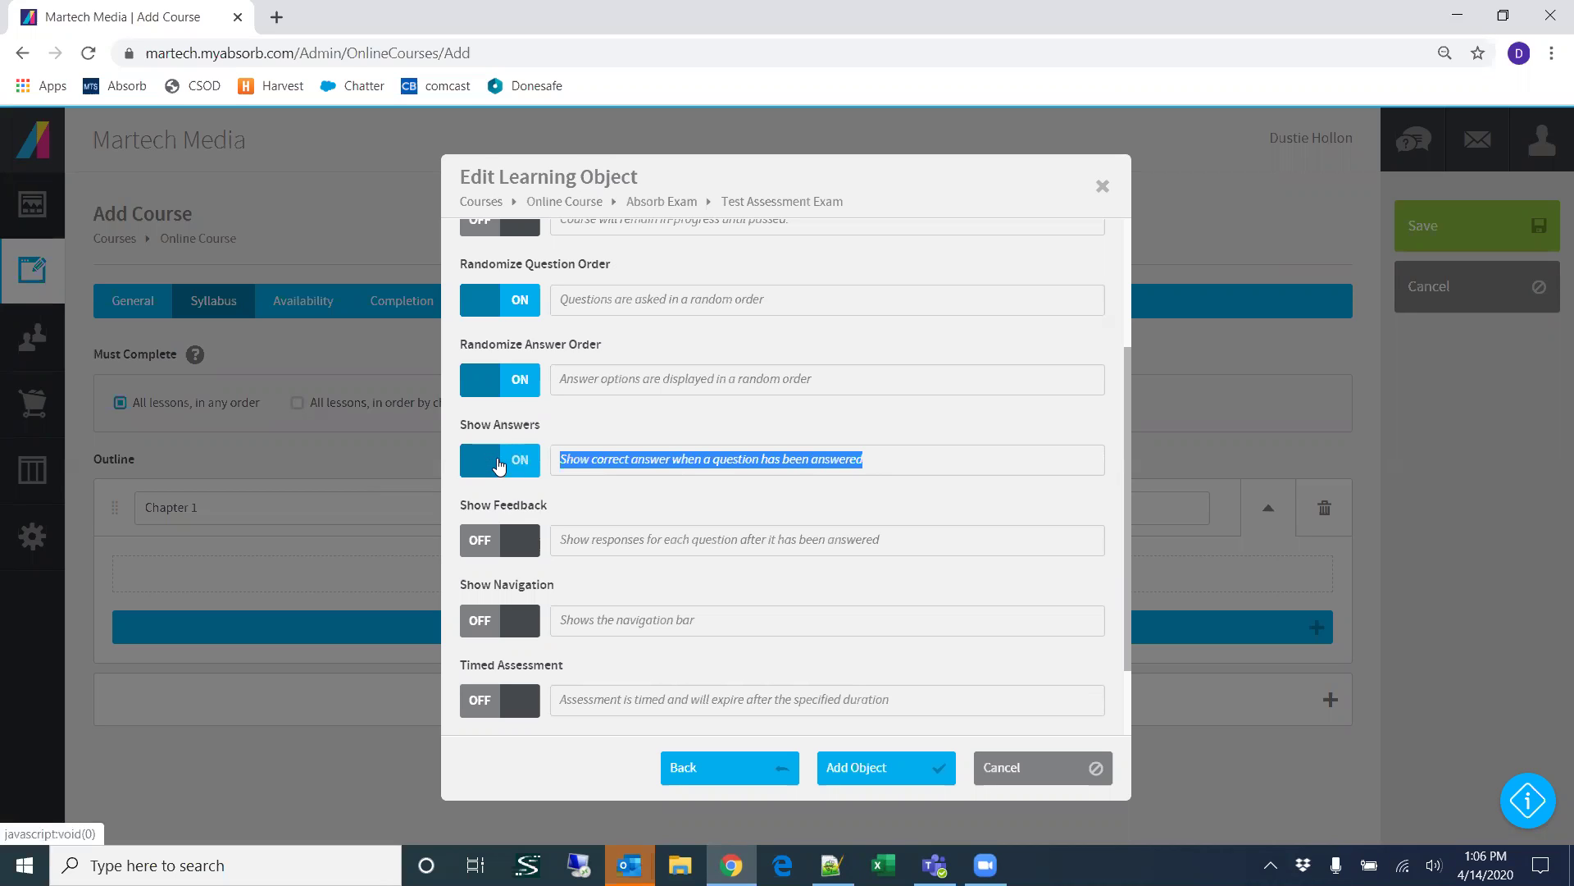
{"action": "left_click", "coordinate": [513, 543]}
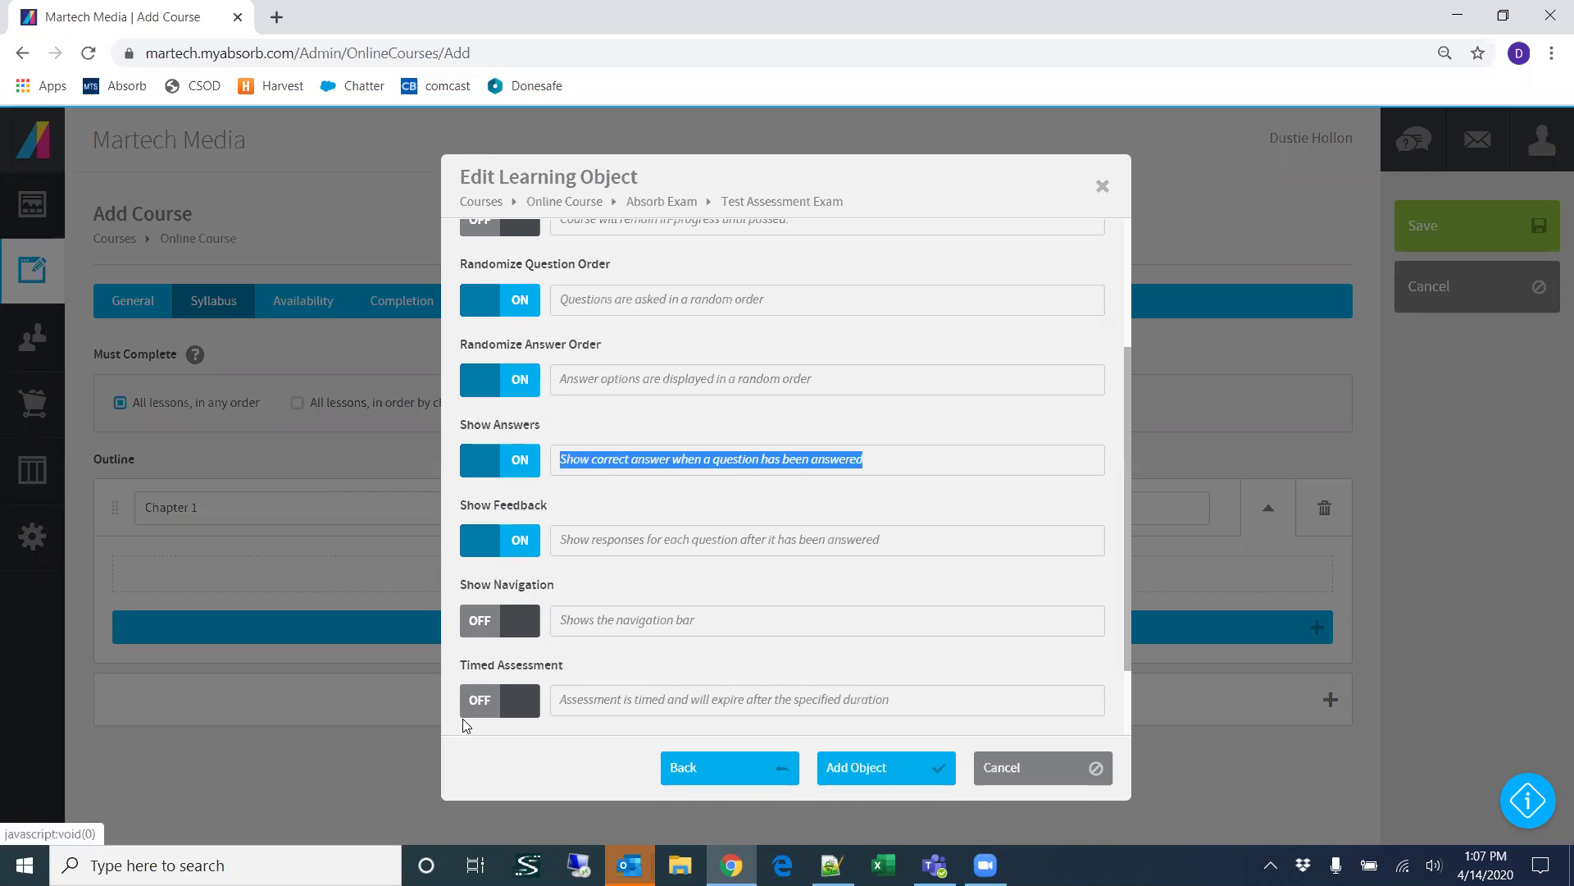
- Make the assessment timed with a maximum of 30 minutes instead of 60
{"action": "left_click", "coordinate": [517, 699]}
{"action": "scroll", "coordinate": [587, 647], "scroll_direction": "down", "scroll_amount": 2}
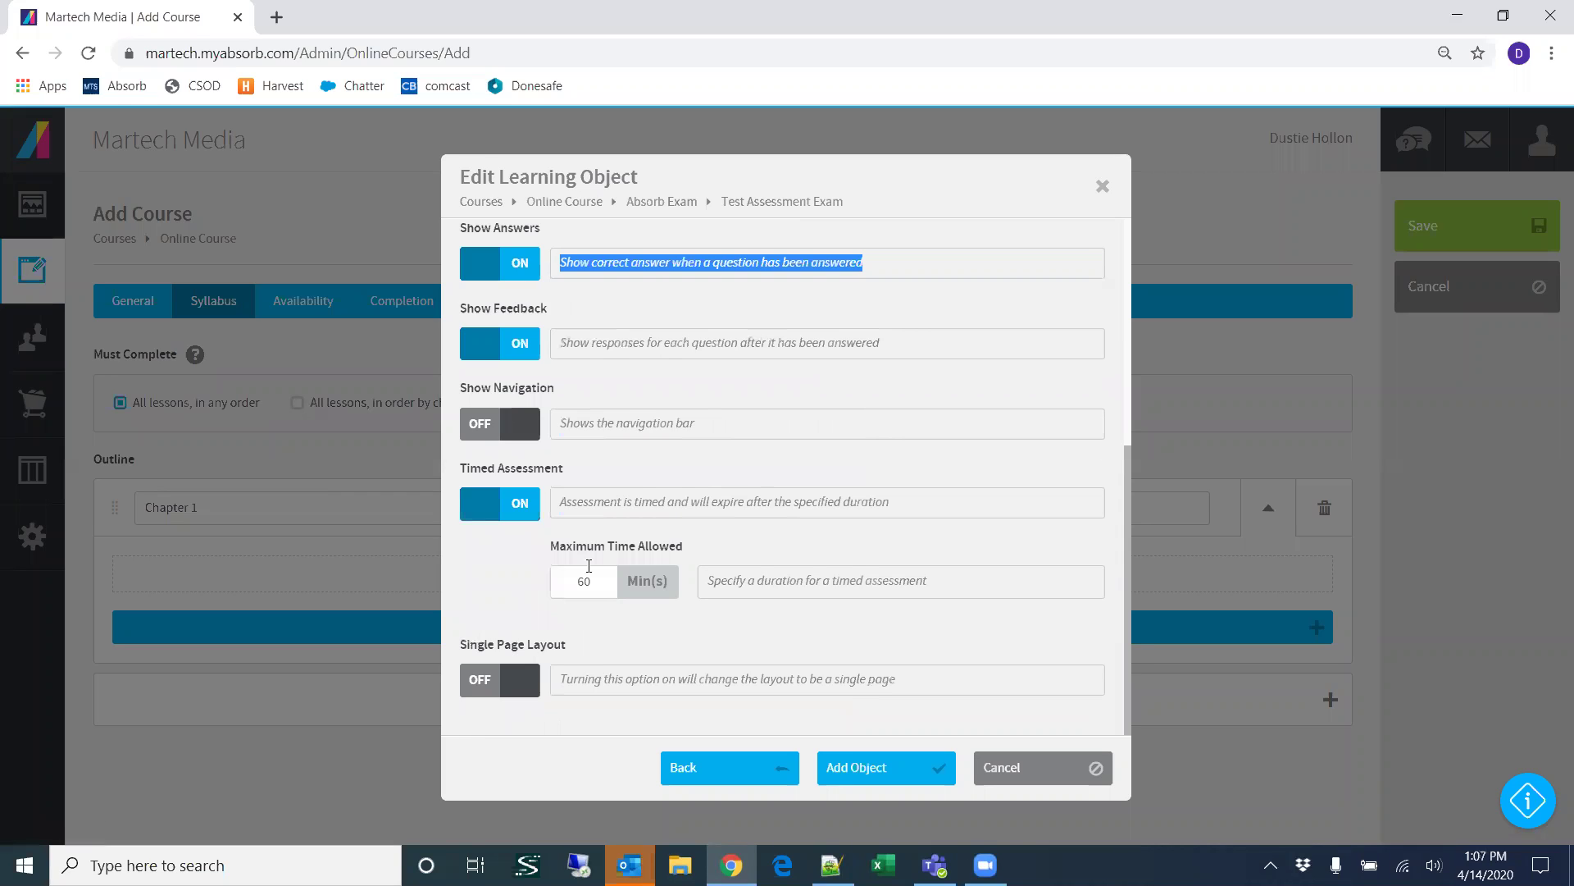
{"action": "left_click", "coordinate": [597, 580]}
{"action": "double_click", "coordinate": [597, 580]}
{"action": "type", "text": "30"}
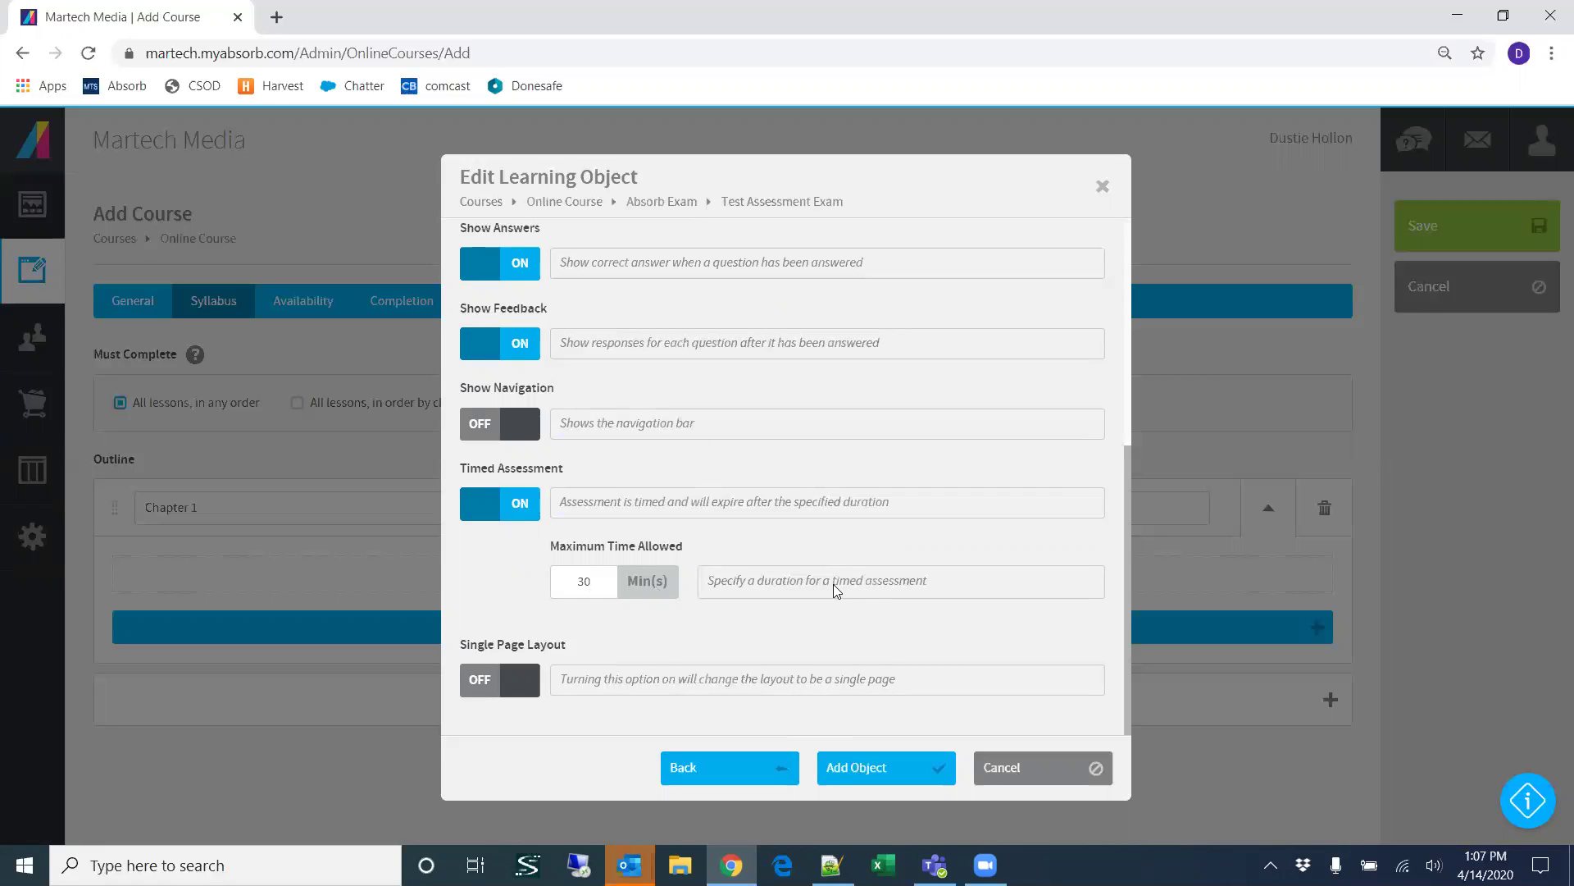
{"action": "scroll", "coordinate": [831, 580], "scroll_direction": "up", "scroll_amount": 5}
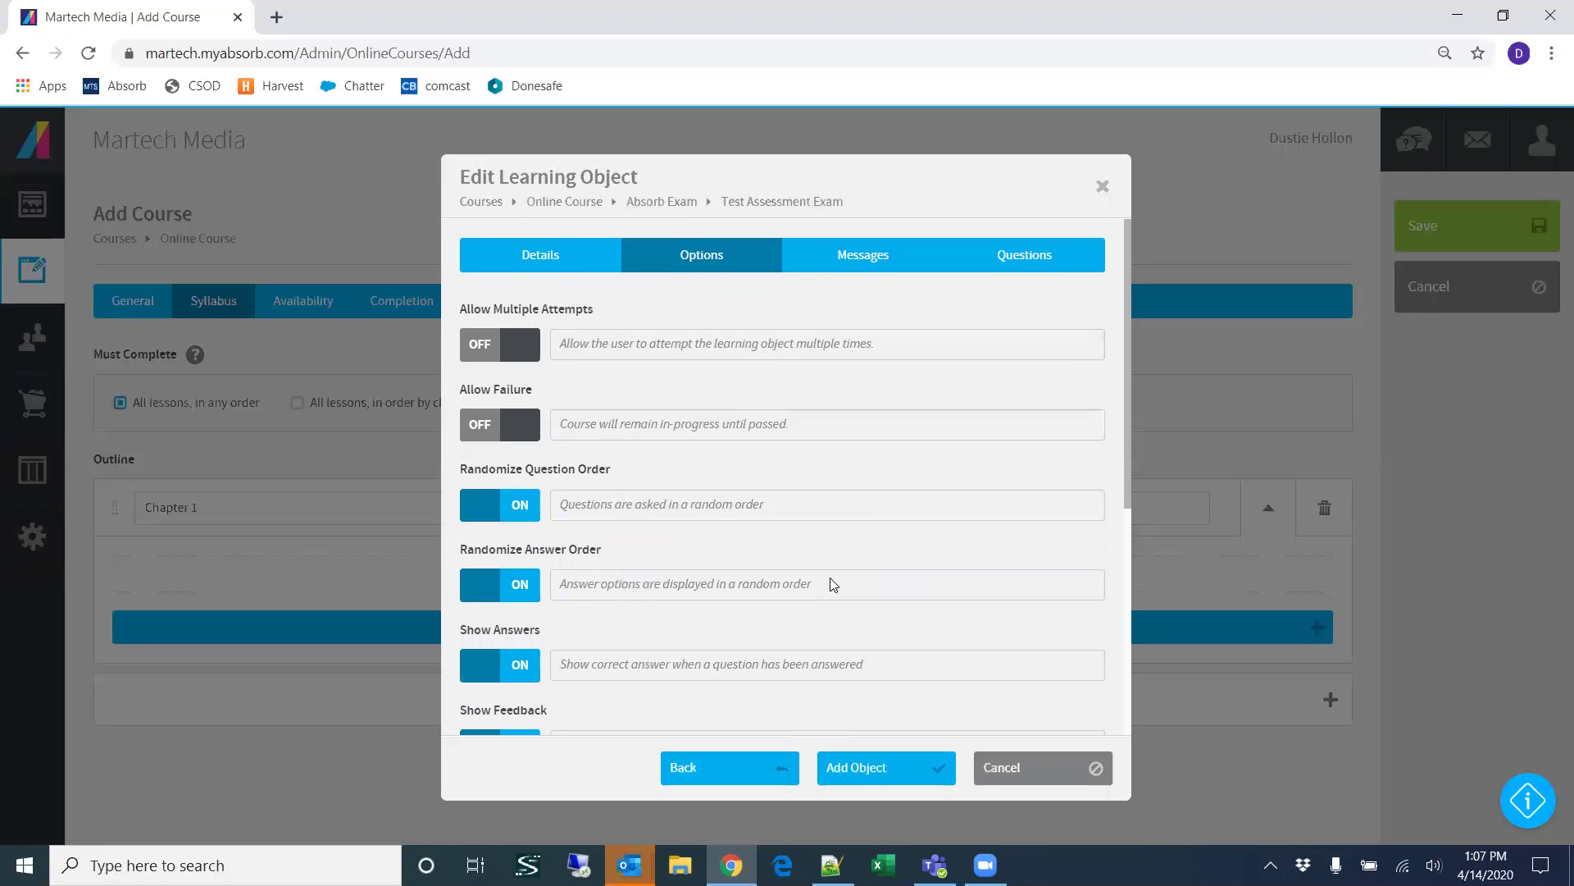
{"action": "scroll", "coordinate": [830, 577], "scroll_direction": "down", "scroll_amount": 5}
{"action": "scroll", "coordinate": [849, 369], "scroll_direction": "up", "scroll_amount": 5}
- Enter the messages 'Welcome to the test assessment.', 'Thank you for taking this assessment.' and 'Sorry, you did not pass the assessment.'
{"action": "left_click", "coordinate": [864, 268]}
{"action": "left_click", "coordinate": [600, 385]}
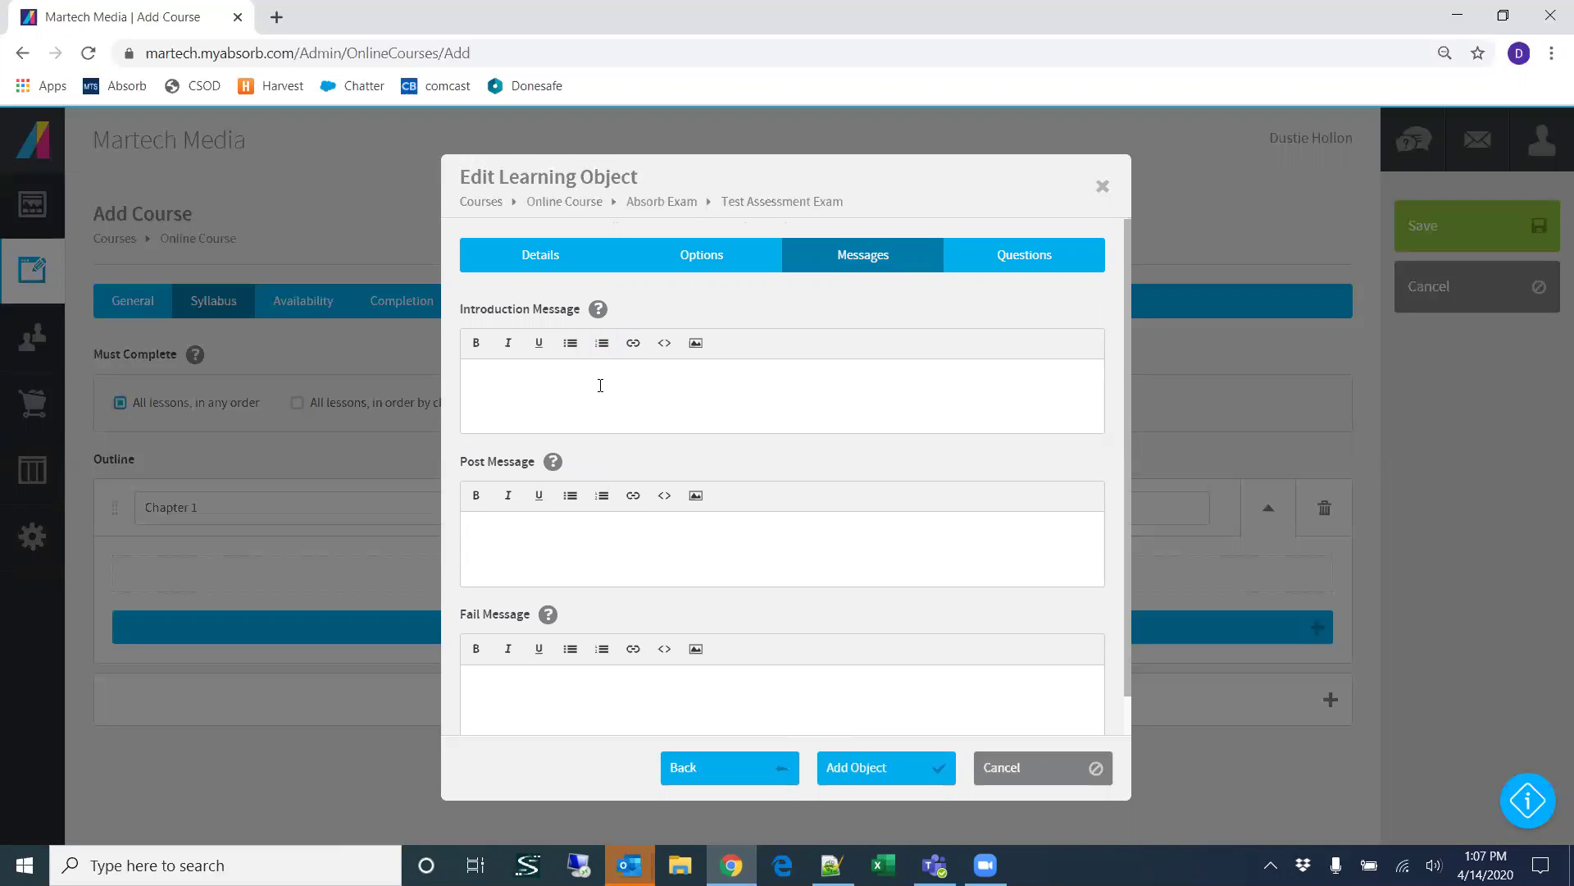
{"action": "type", "text": "Welcome to the test assessmen"}
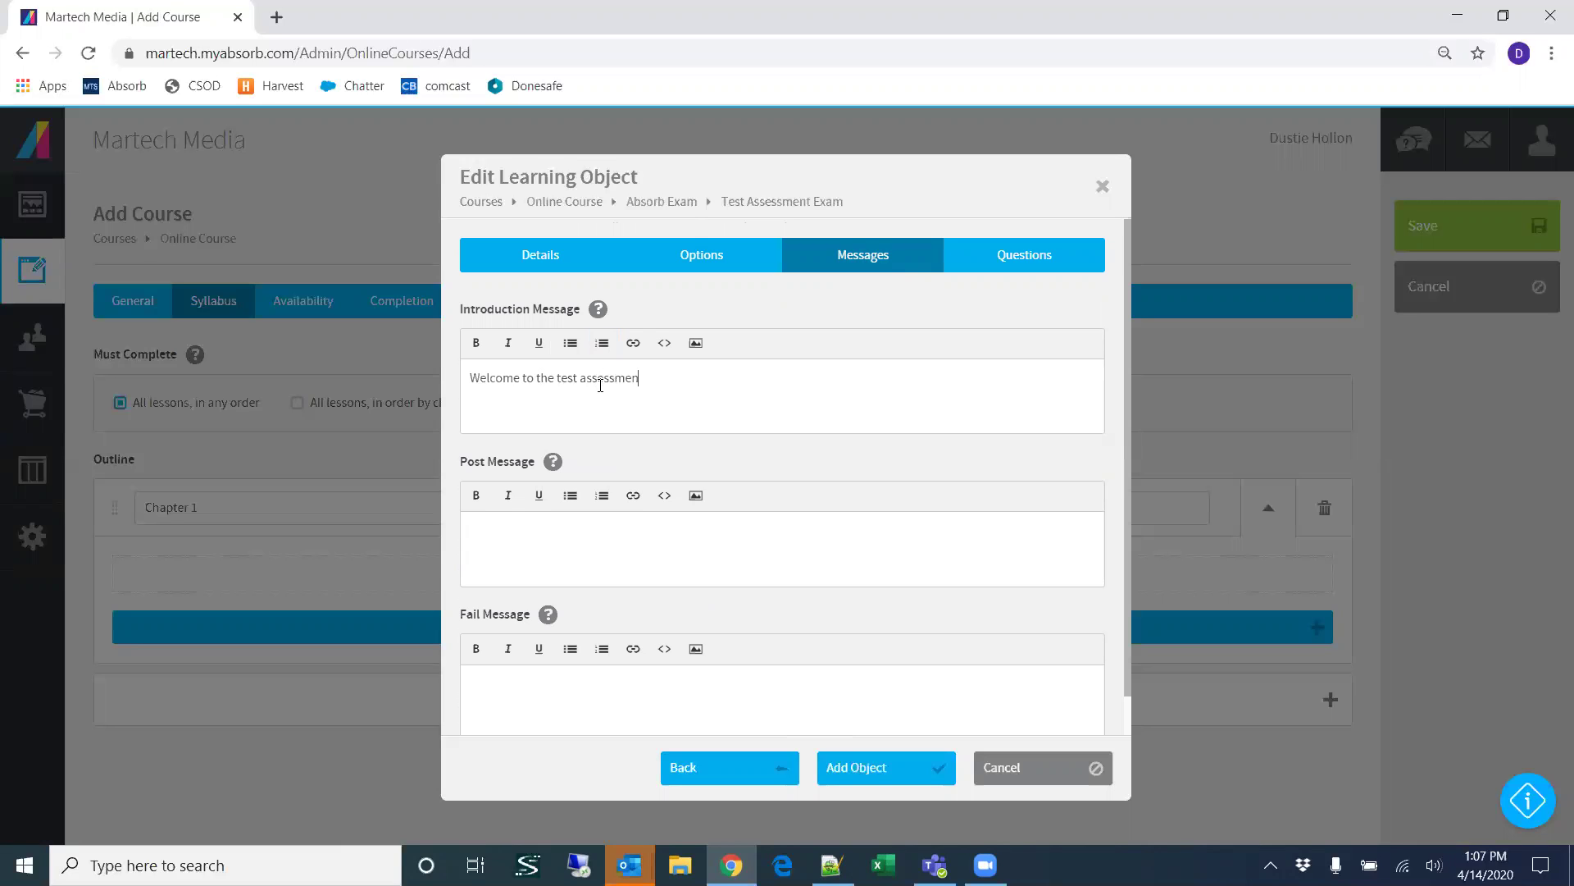
{"action": "type", "text": "t.Thank you for taking this ass"}
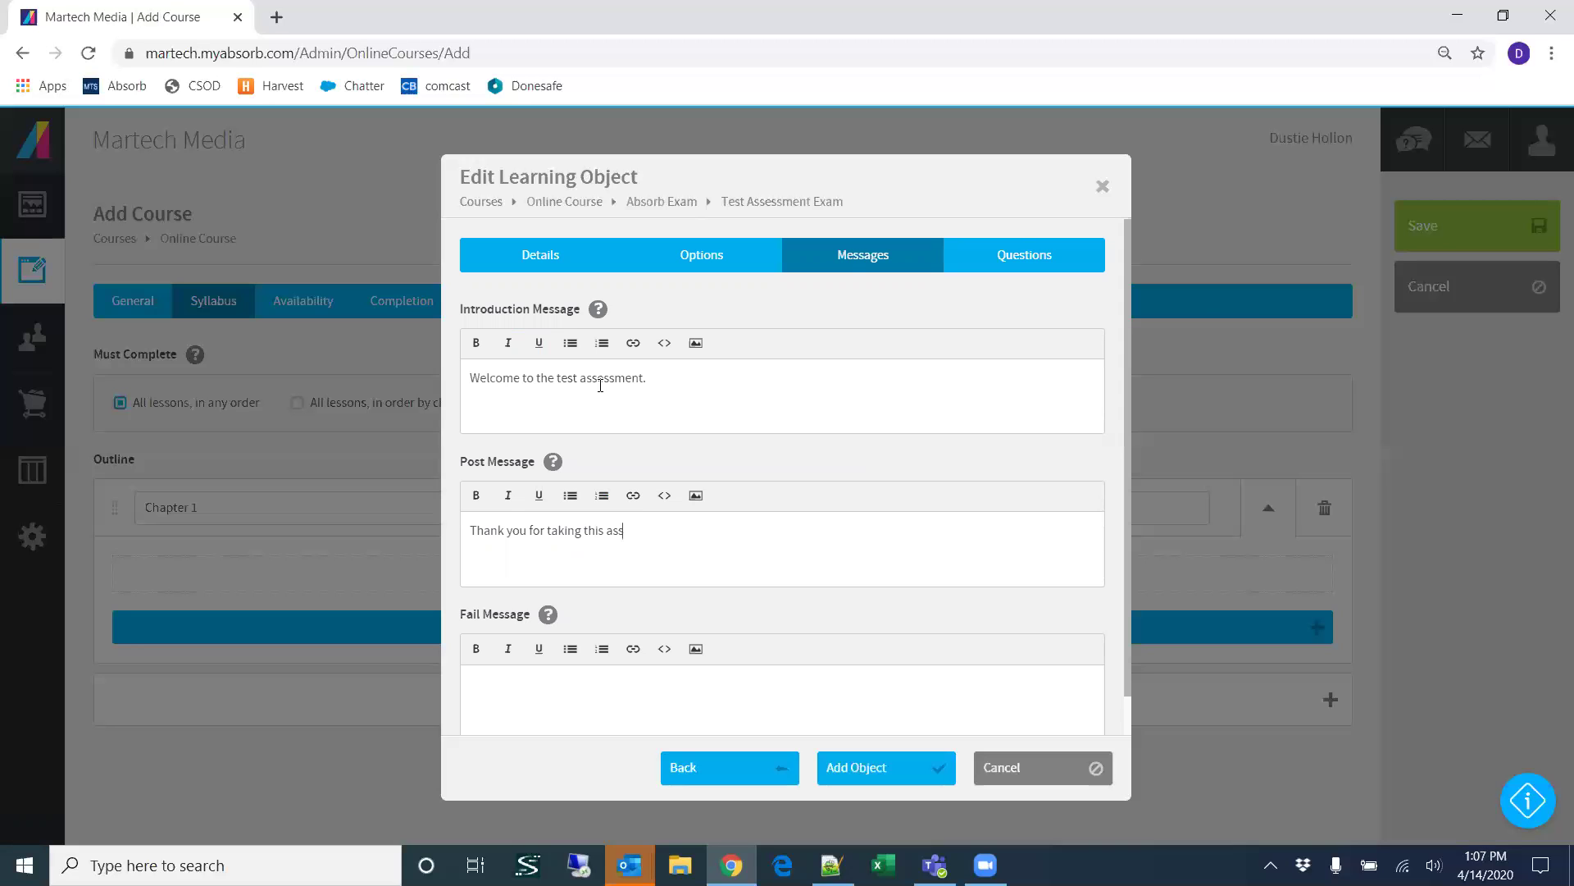
{"action": "type", "text": "essment."}
{"action": "key", "text": "Tab"}
{"action": "type", "text": "Sor"}
{"action": "type", "text": "you did not pass"}
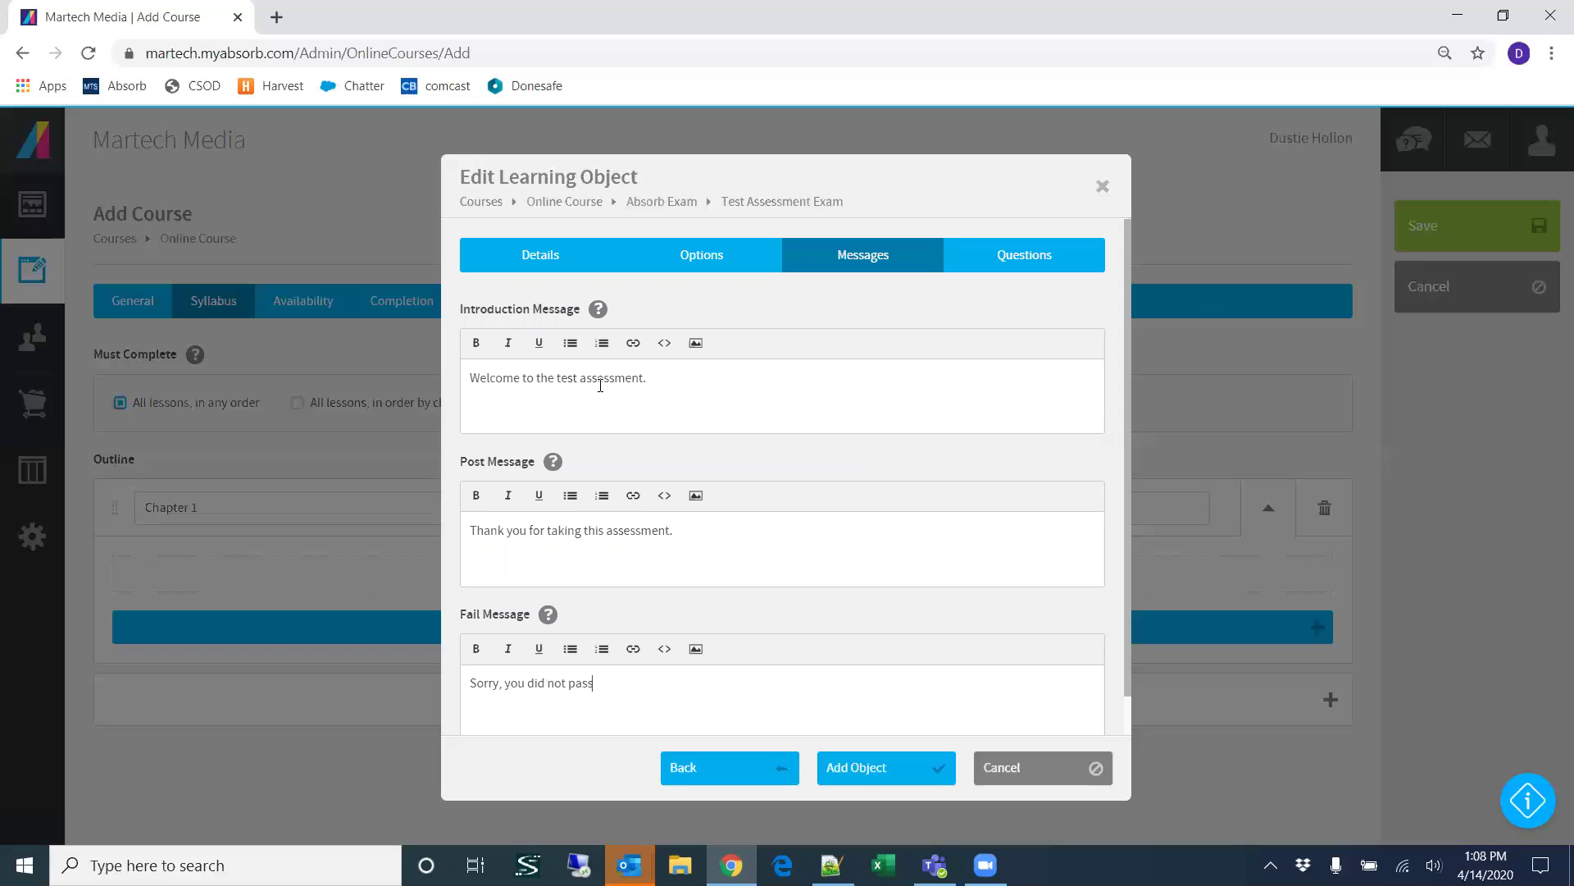
{"action": "type", "text": " the assessment."}
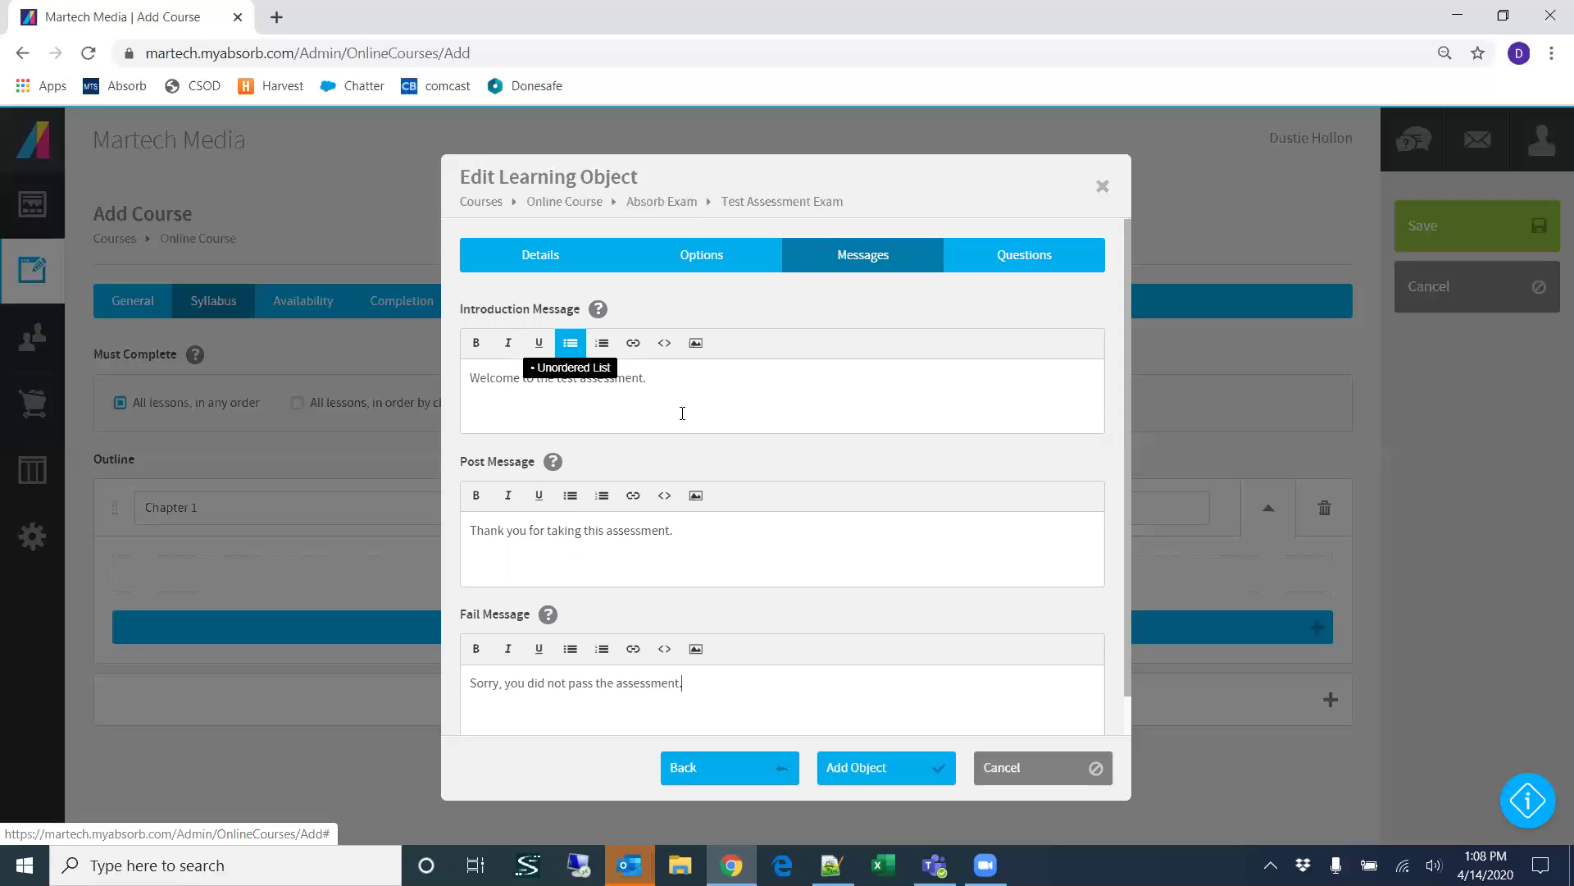
{"action": "scroll", "coordinate": [778, 549], "scroll_direction": "down", "scroll_amount": 1}
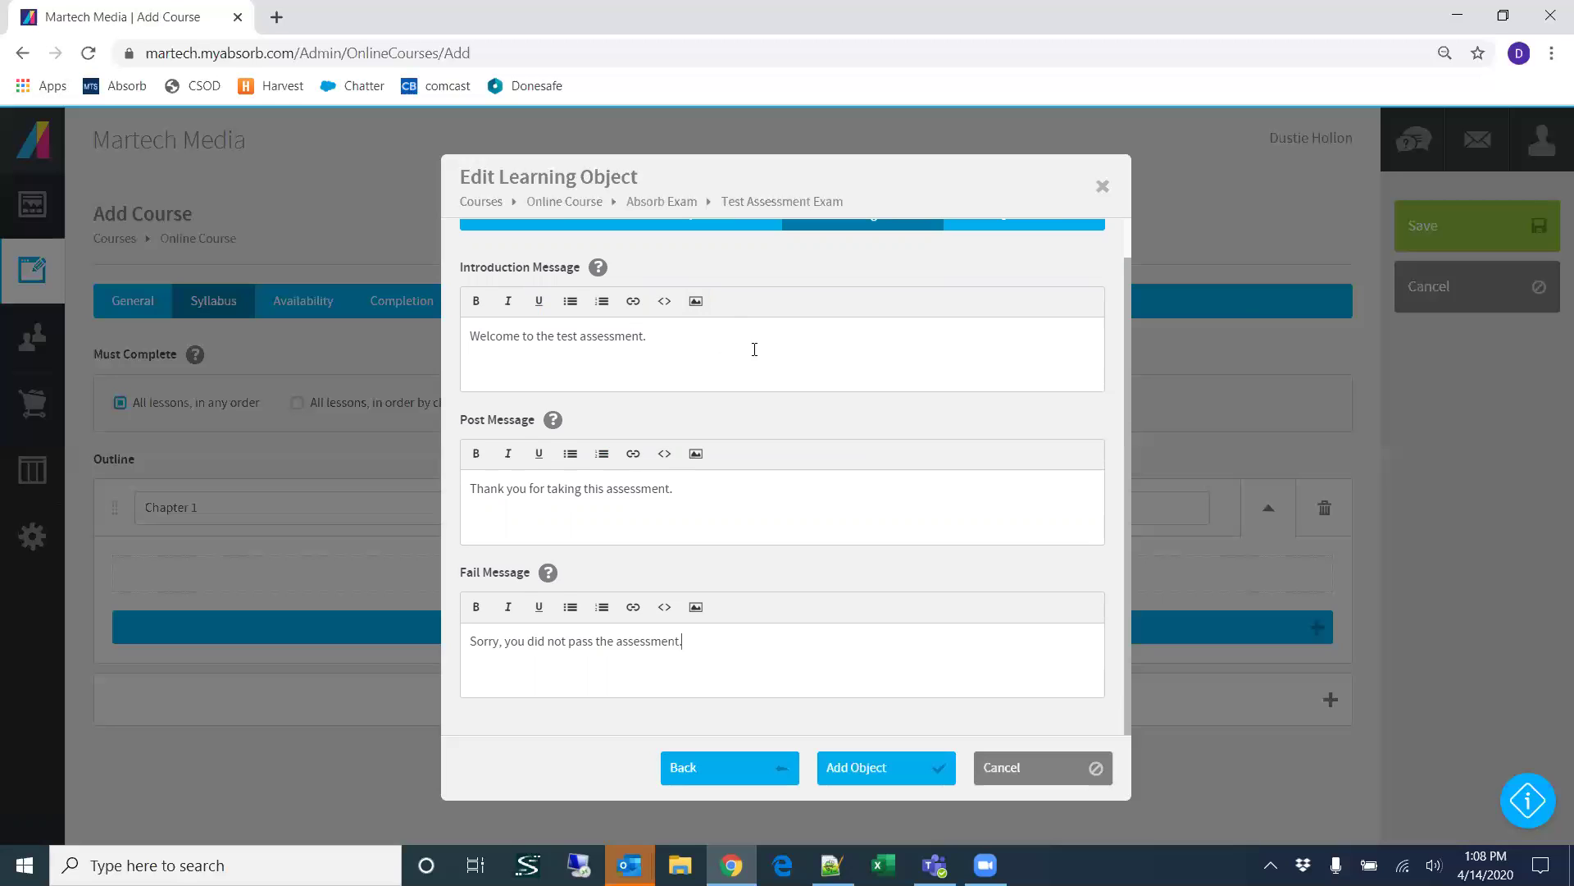
{"action": "scroll", "coordinate": [768, 355], "scroll_direction": "up", "scroll_amount": 1}
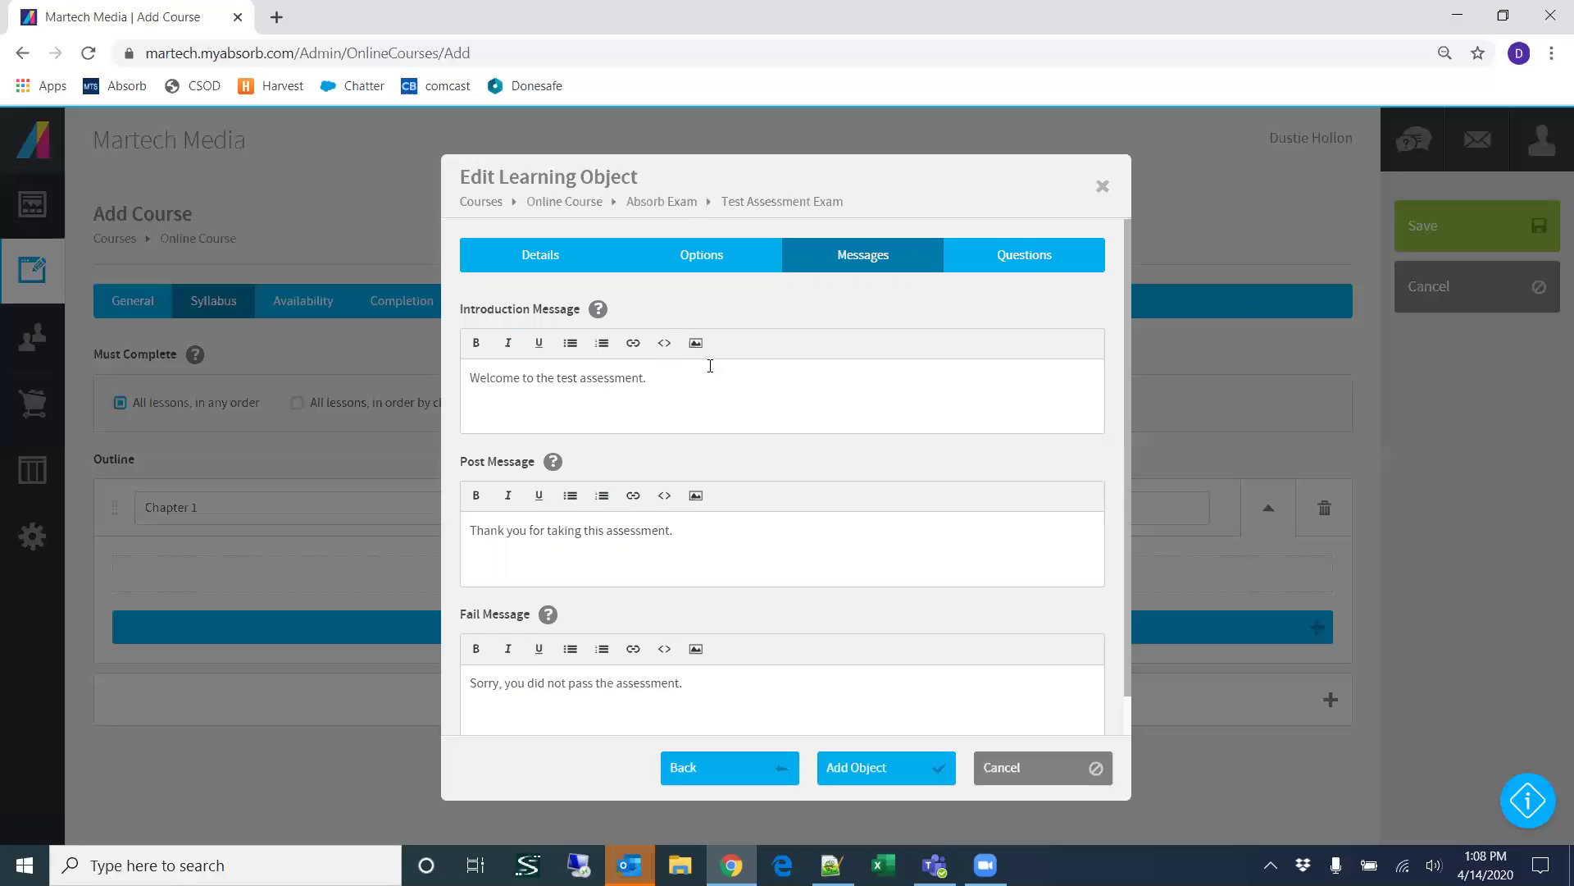
- On the Questions tab, replace the 'Question Group 1' name with 'Group 1'
{"action": "left_click", "coordinate": [993, 270]}
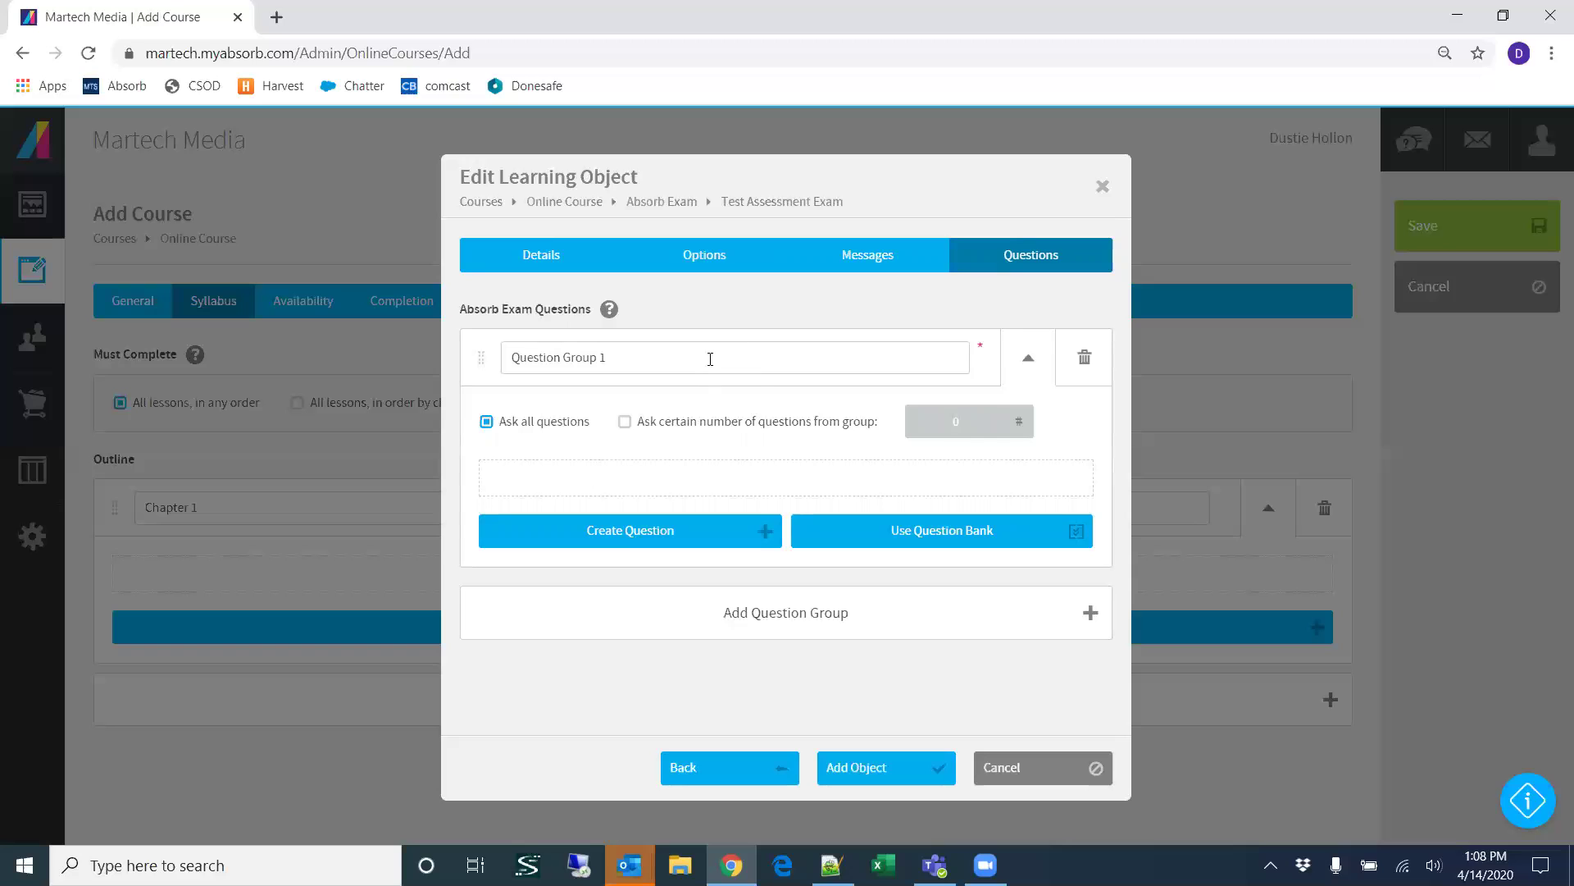
{"action": "triple_click", "coordinate": [660, 356]}
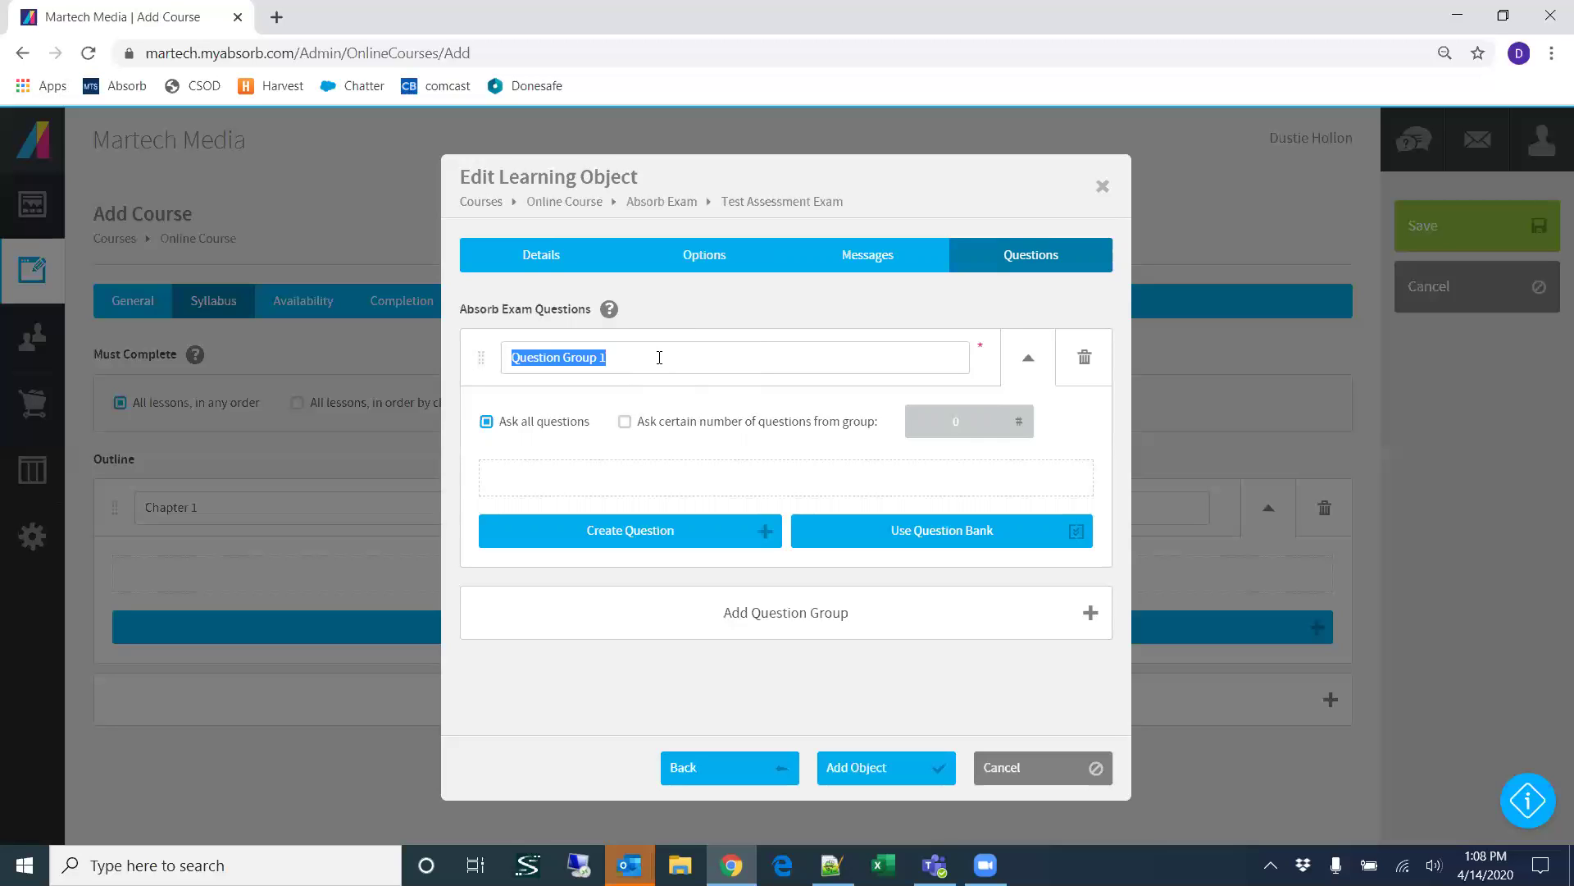
{"action": "type", "text": "g"}
{"action": "key", "text": "BackSpace"}
{"action": "type", "text": "Gr"}
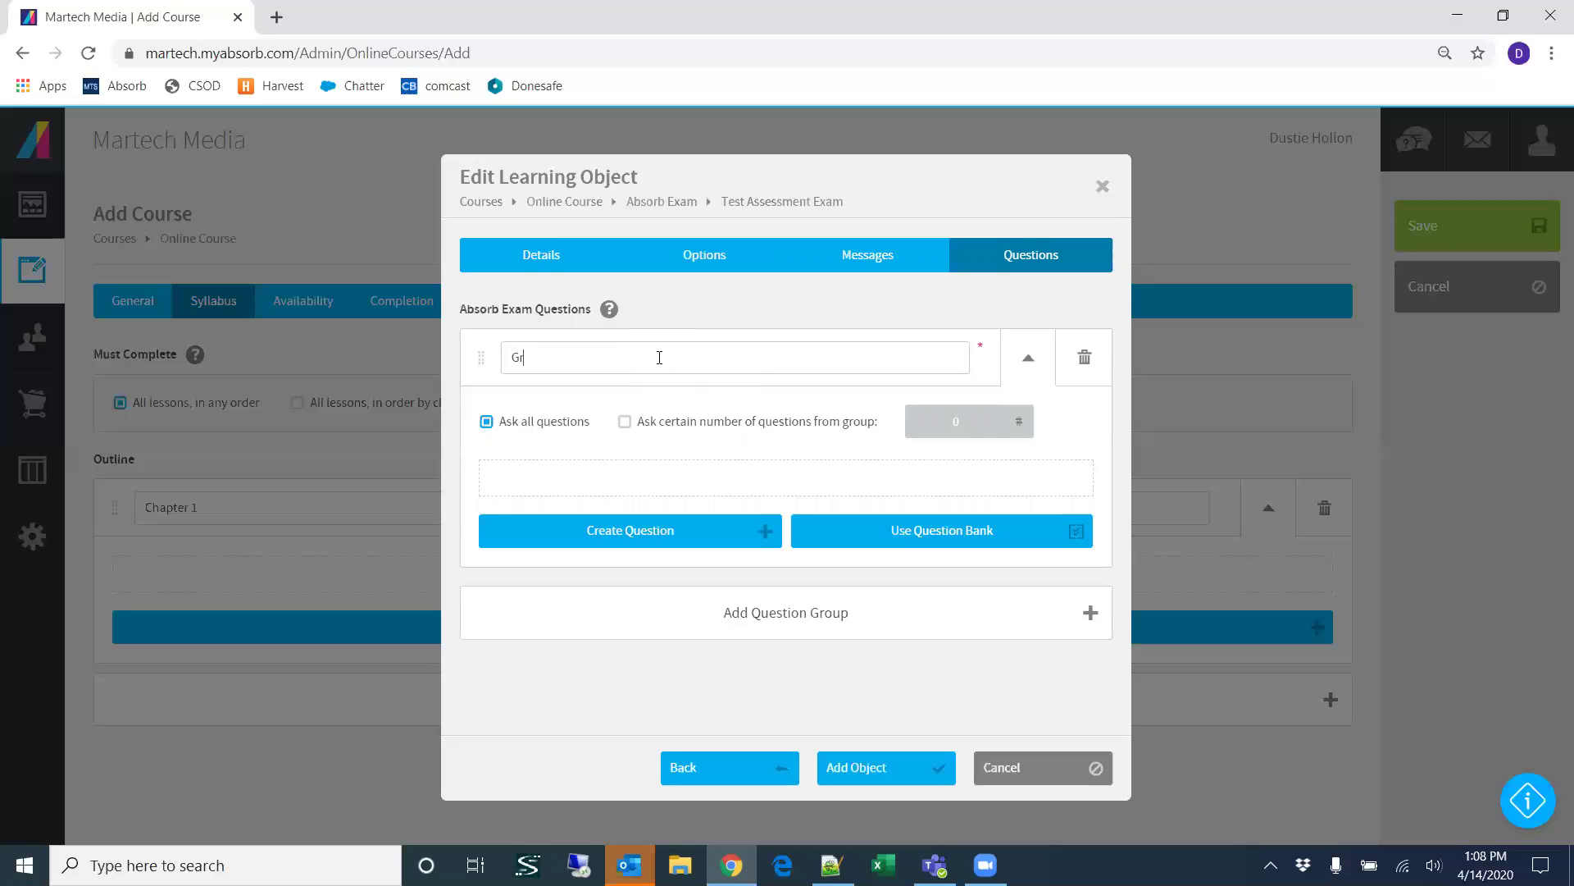
{"action": "type", "text": "oup 1"}
{"action": "left_click", "coordinate": [578, 354]}
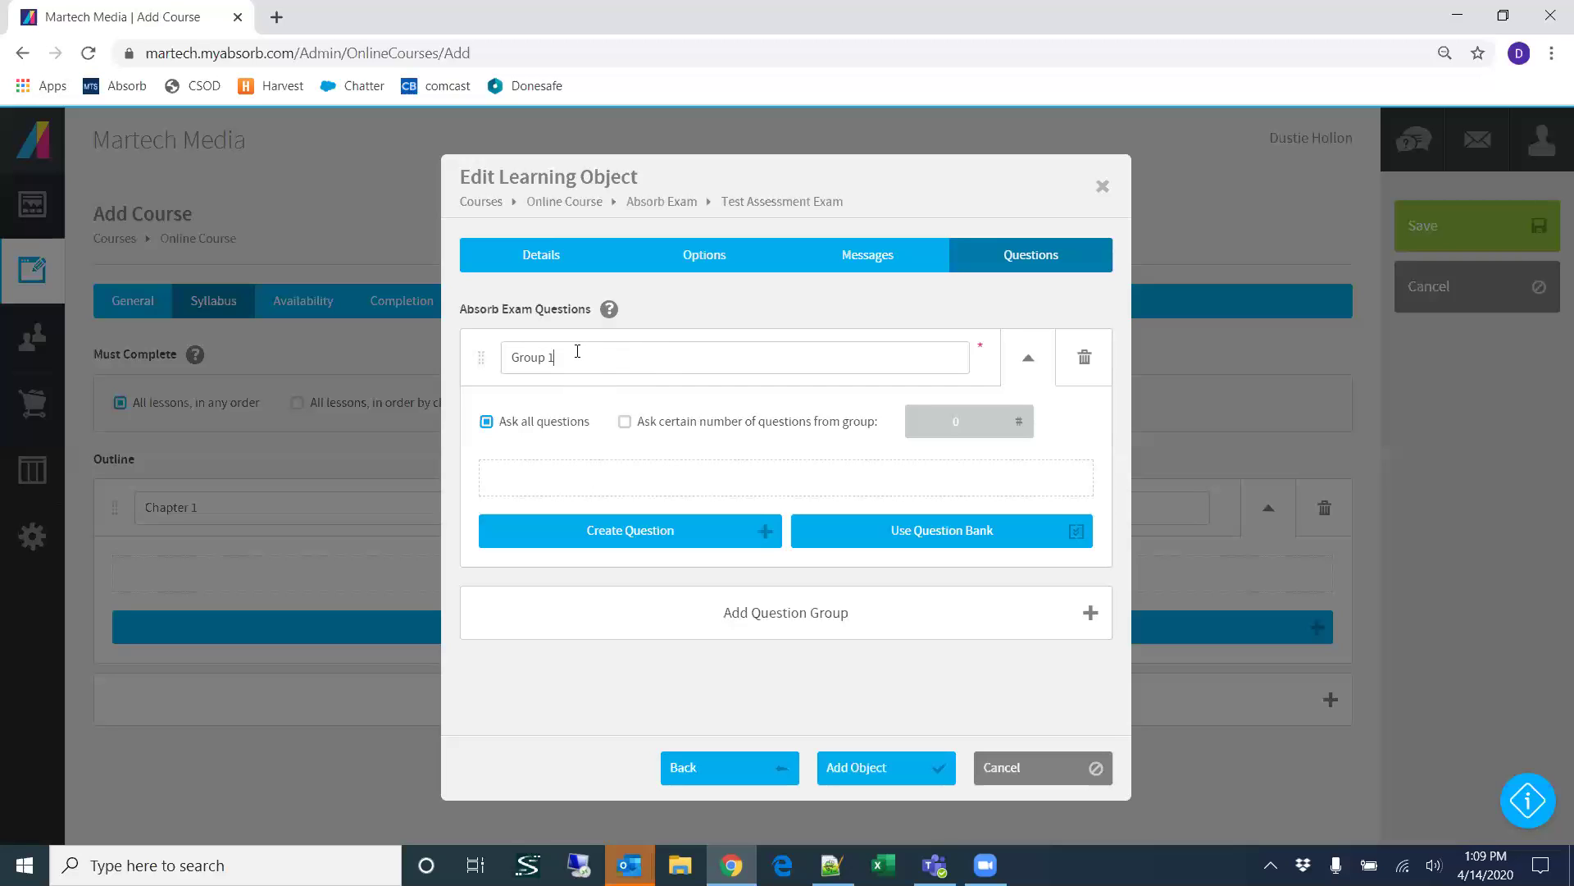
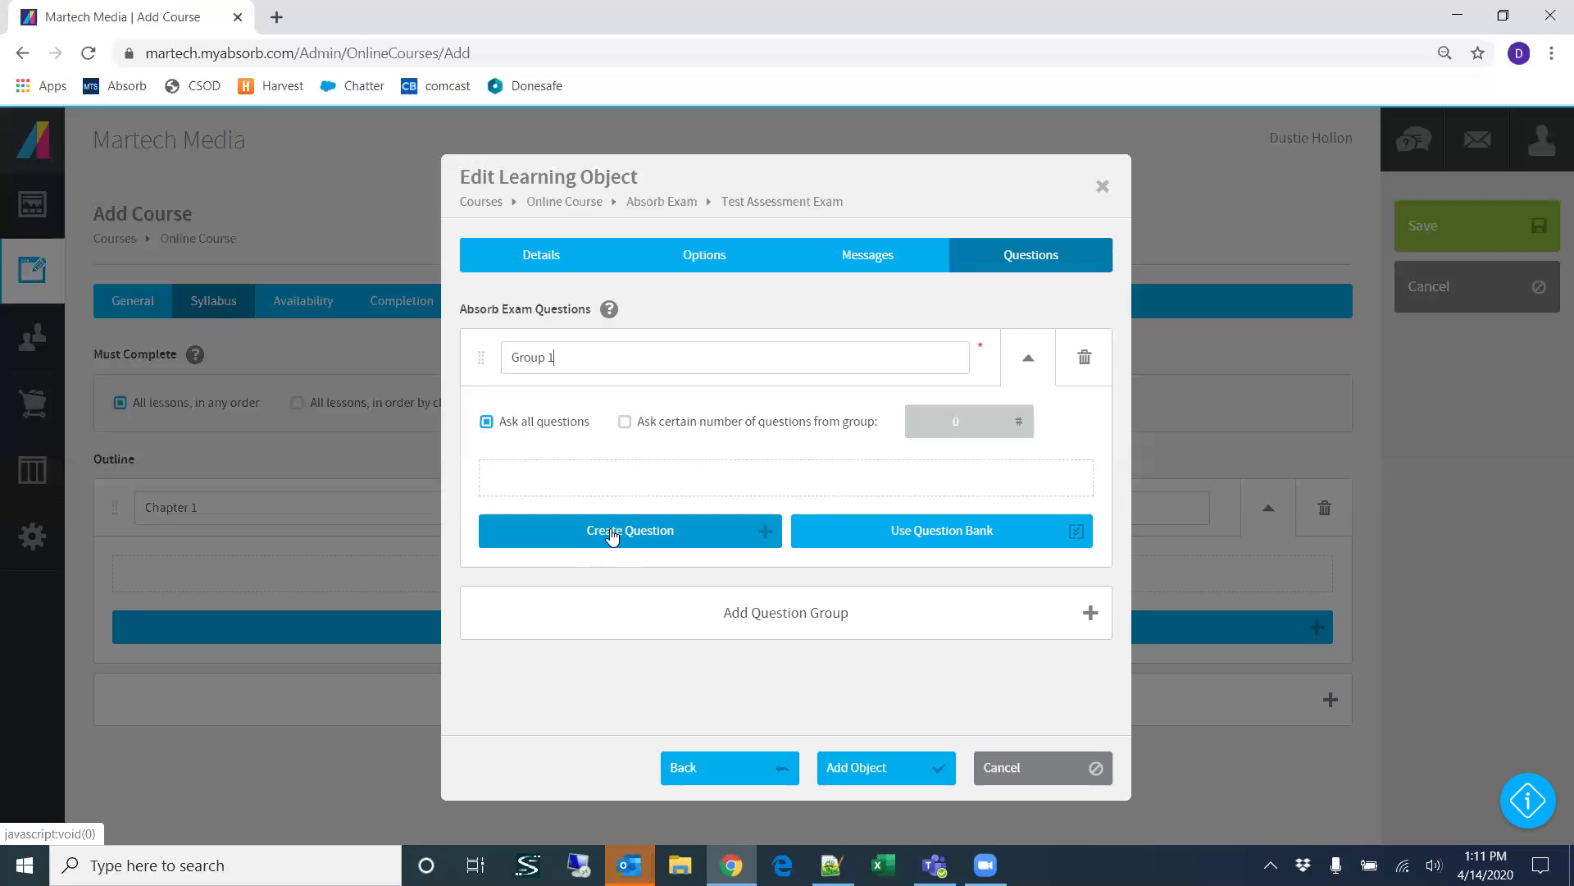
- Create the question 'What color is the sky?' with Blue as answer A
{"action": "left_click", "coordinate": [611, 531]}
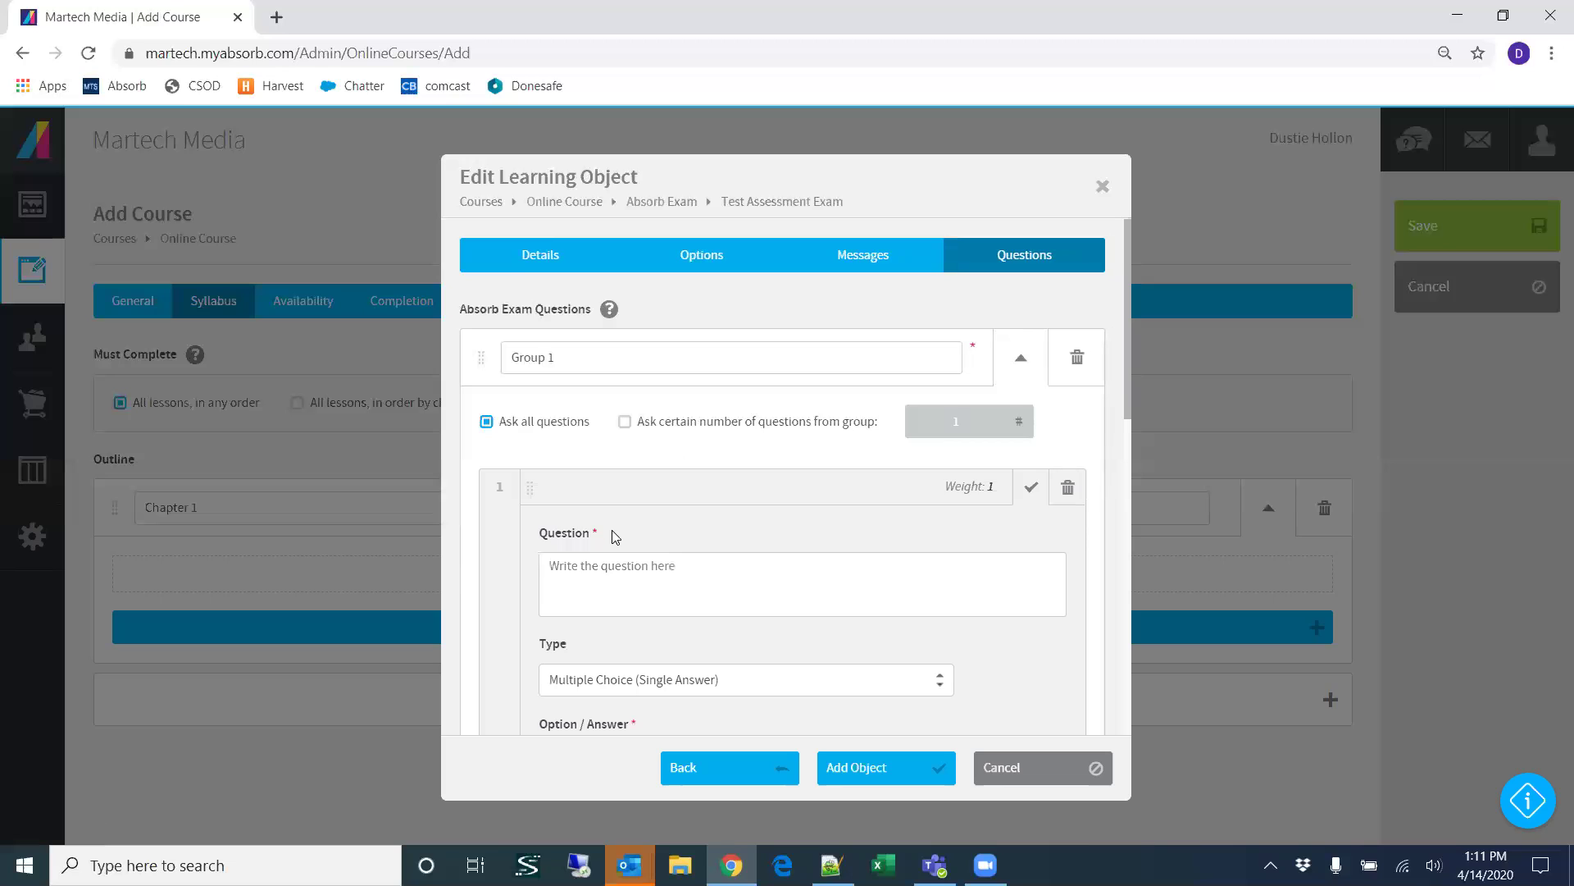
{"action": "scroll", "coordinate": [712, 426], "scroll_direction": "down", "scroll_amount": 1}
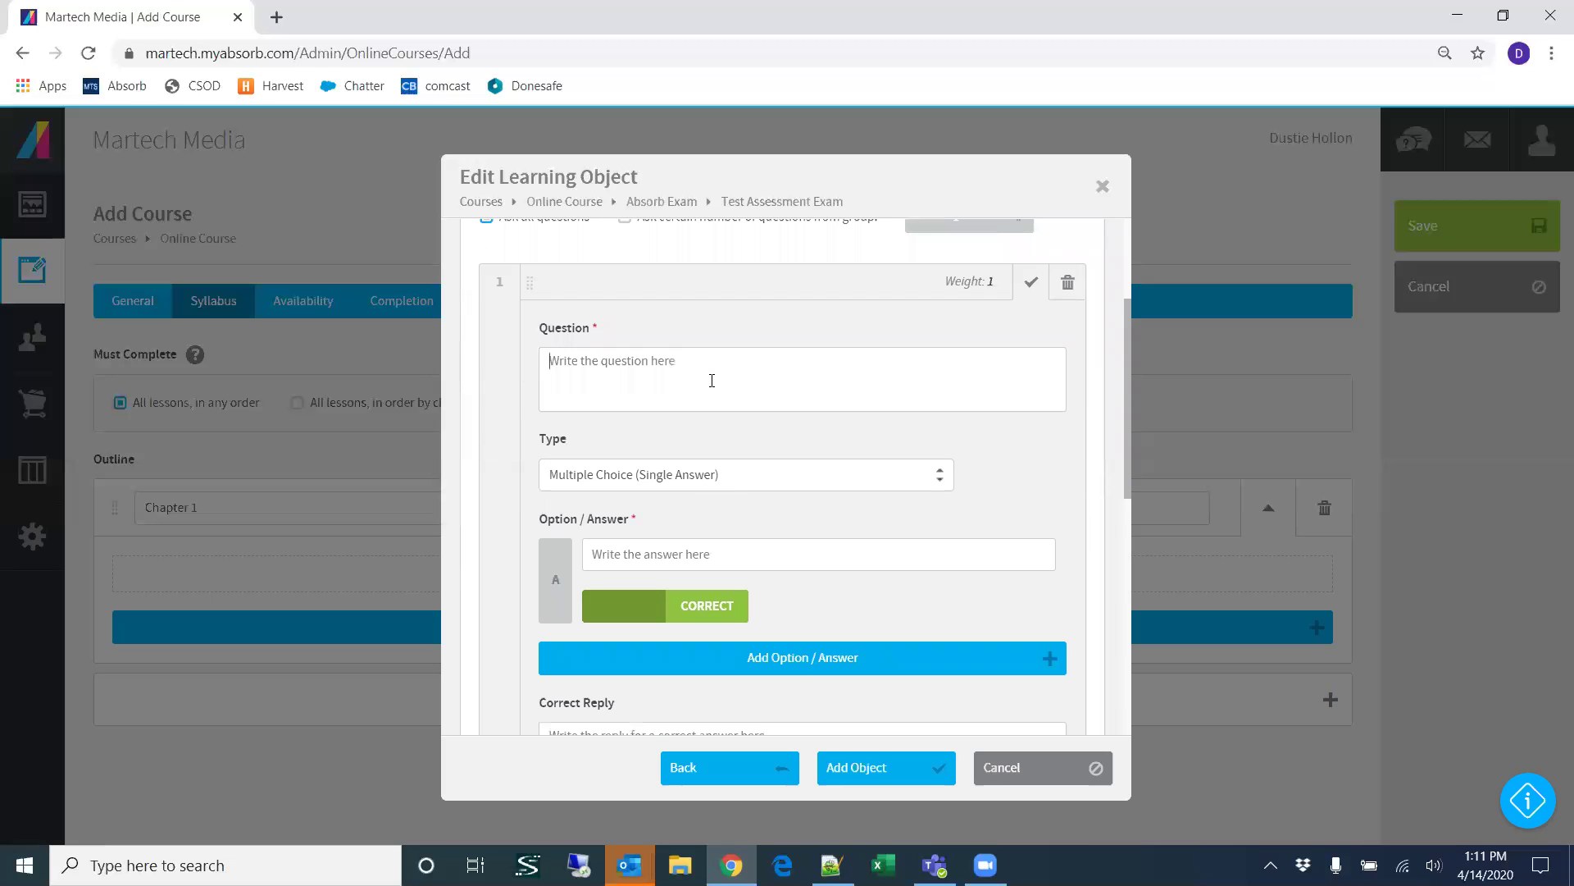
{"action": "type", "text": "What color is the sky?"}
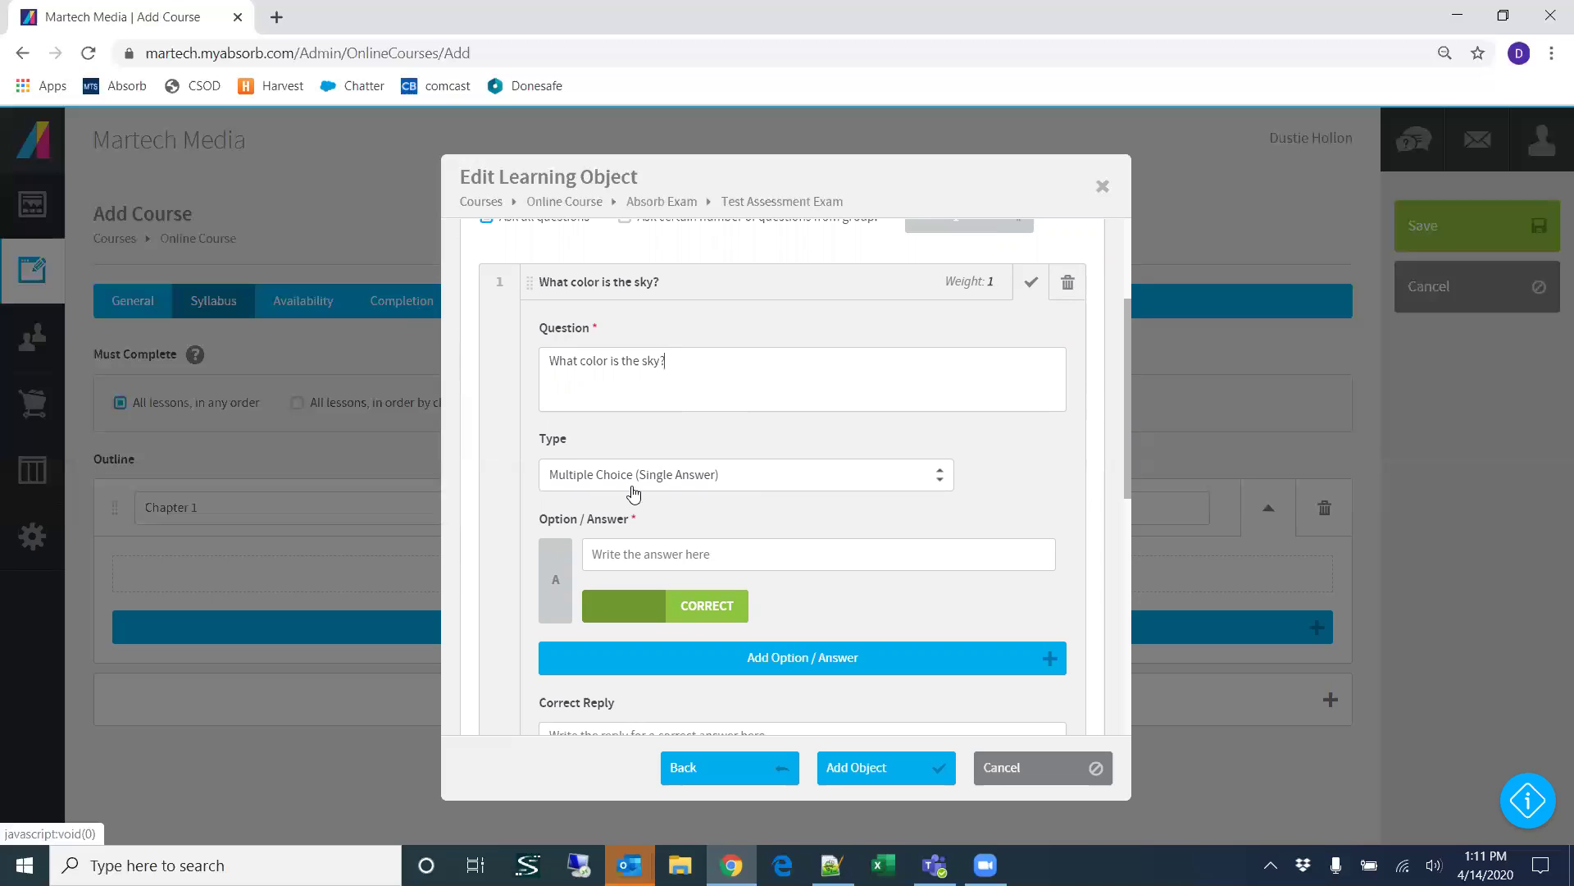
{"action": "scroll", "coordinate": [688, 491], "scroll_direction": "down", "scroll_amount": 1}
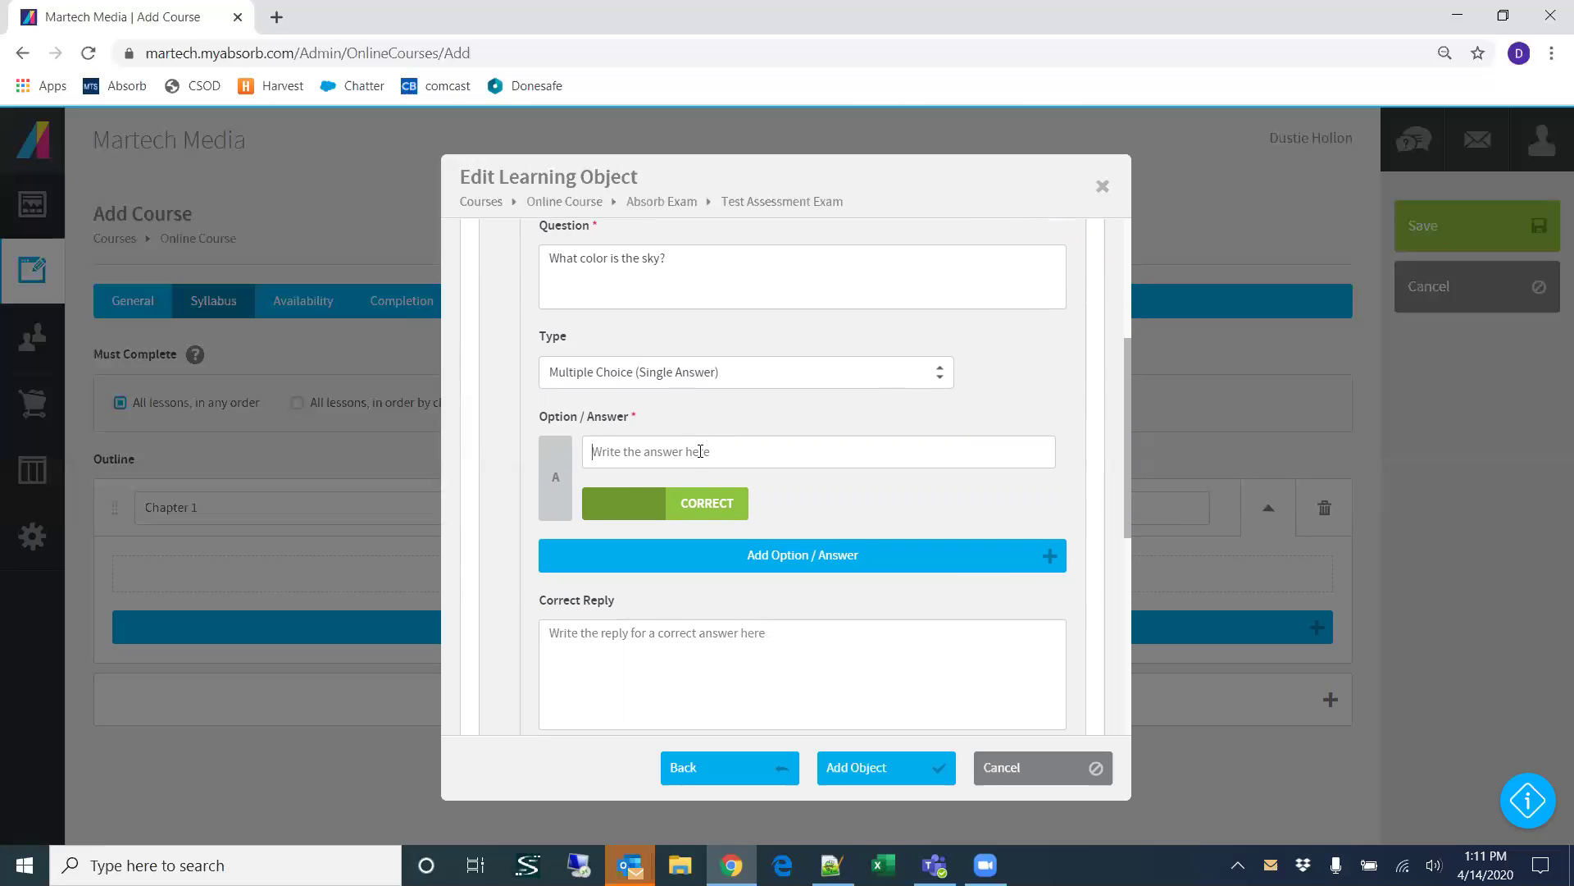
{"action": "left_click", "coordinate": [700, 452]}
{"action": "type", "text": "Blue"}
- Add Green, Red and Purple as incorrect answer options
{"action": "left_click", "coordinate": [795, 553]}
{"action": "left_click", "coordinate": [638, 551]}
{"action": "type", "text": "Green"}
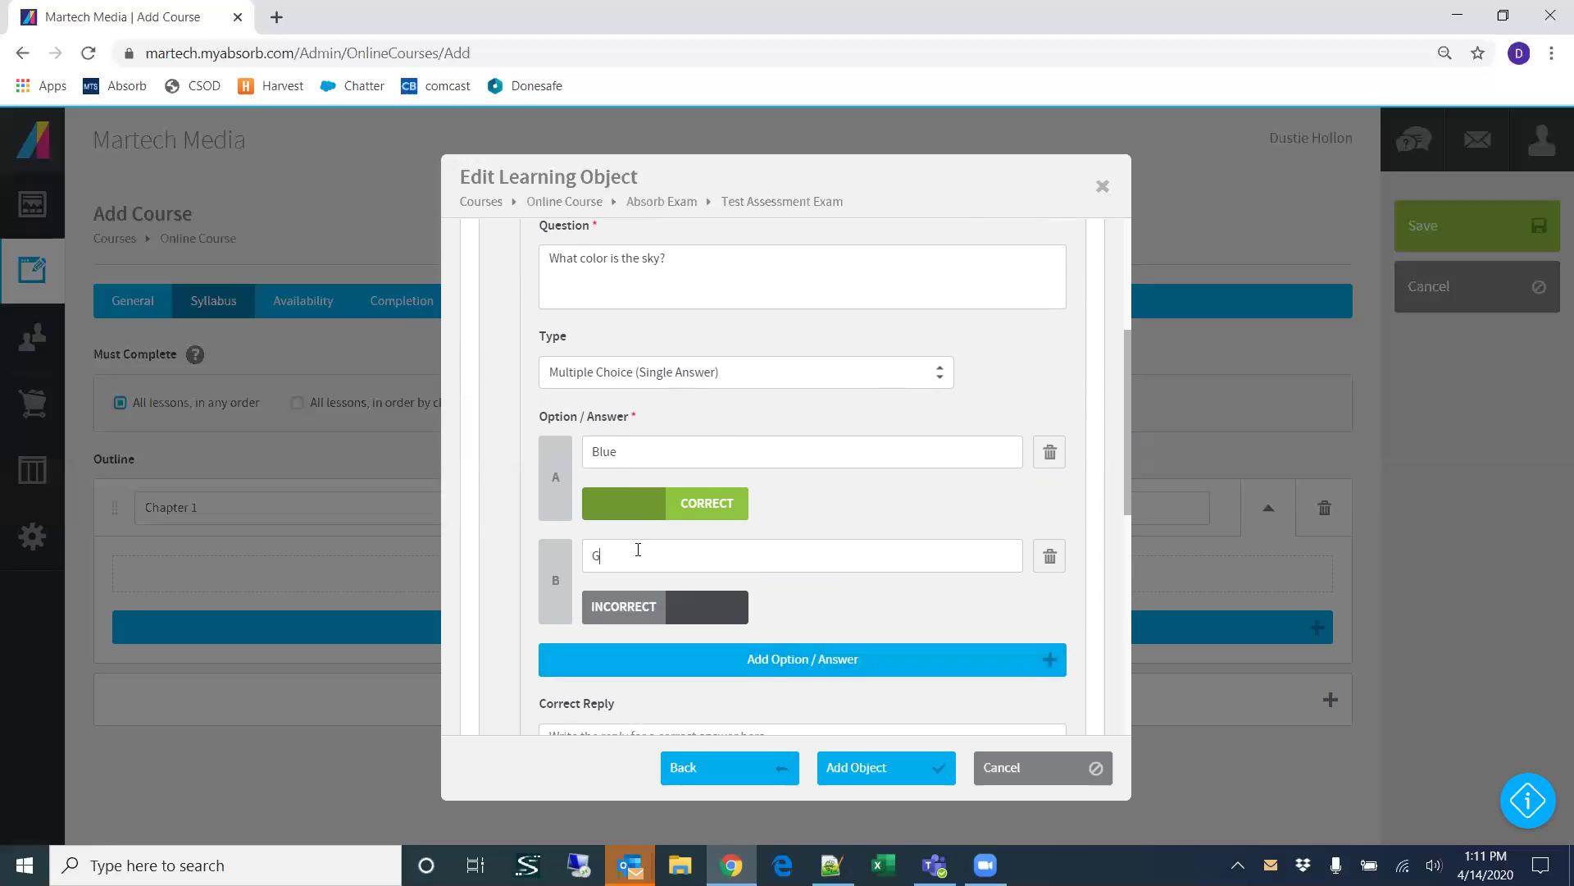
{"action": "left_click", "coordinate": [754, 661]}
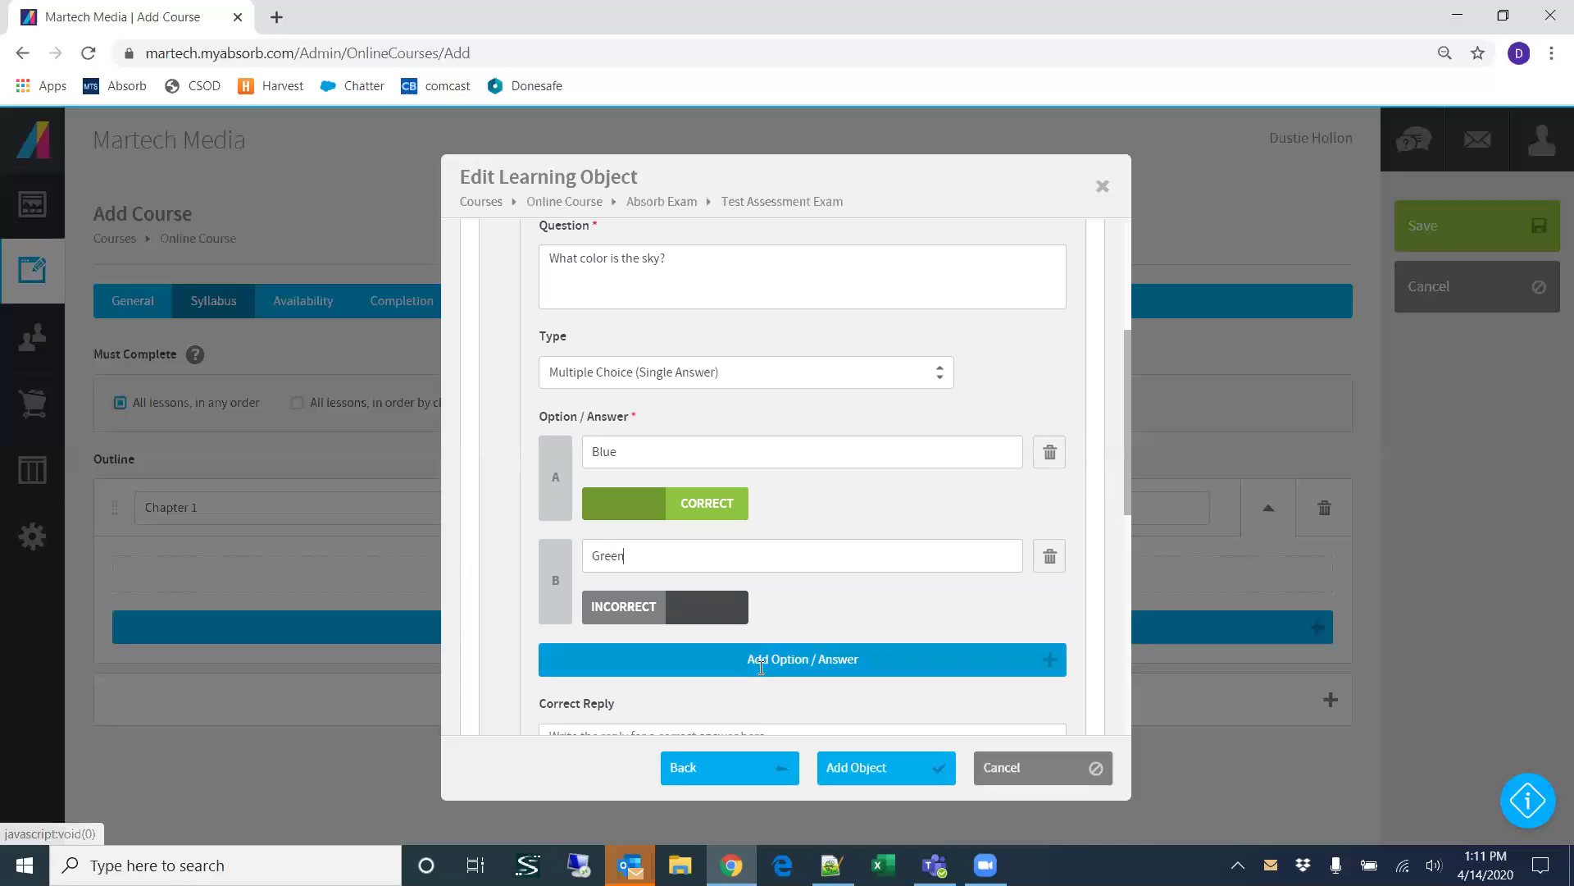
{"action": "type", "text": "Red"}
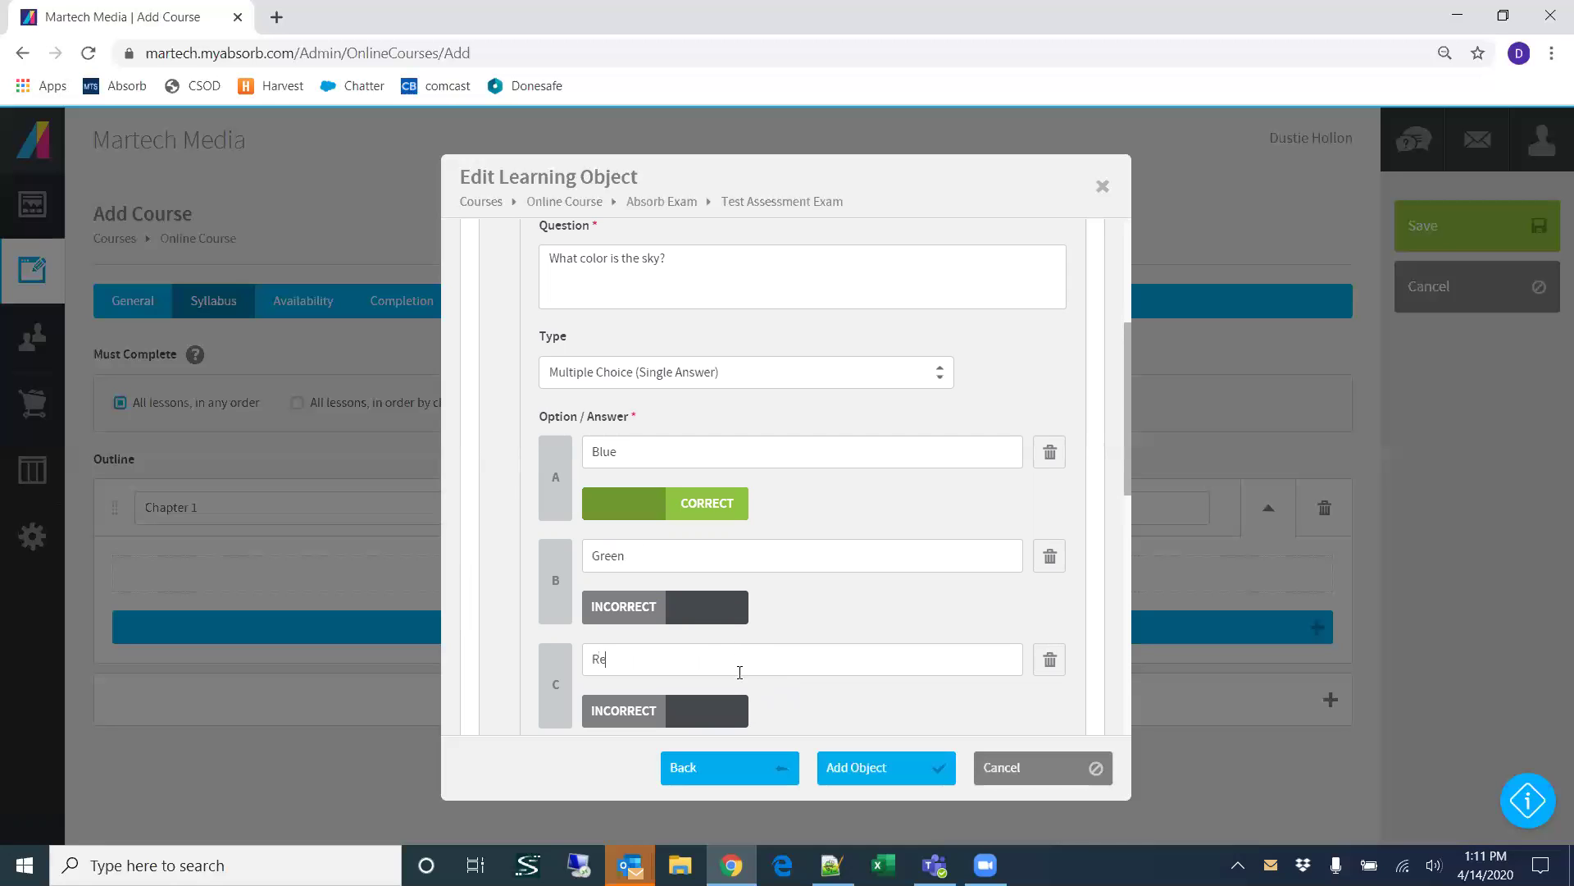
{"action": "scroll", "coordinate": [734, 648], "scroll_direction": "down", "scroll_amount": 4}
{"action": "left_click", "coordinate": [721, 453]}
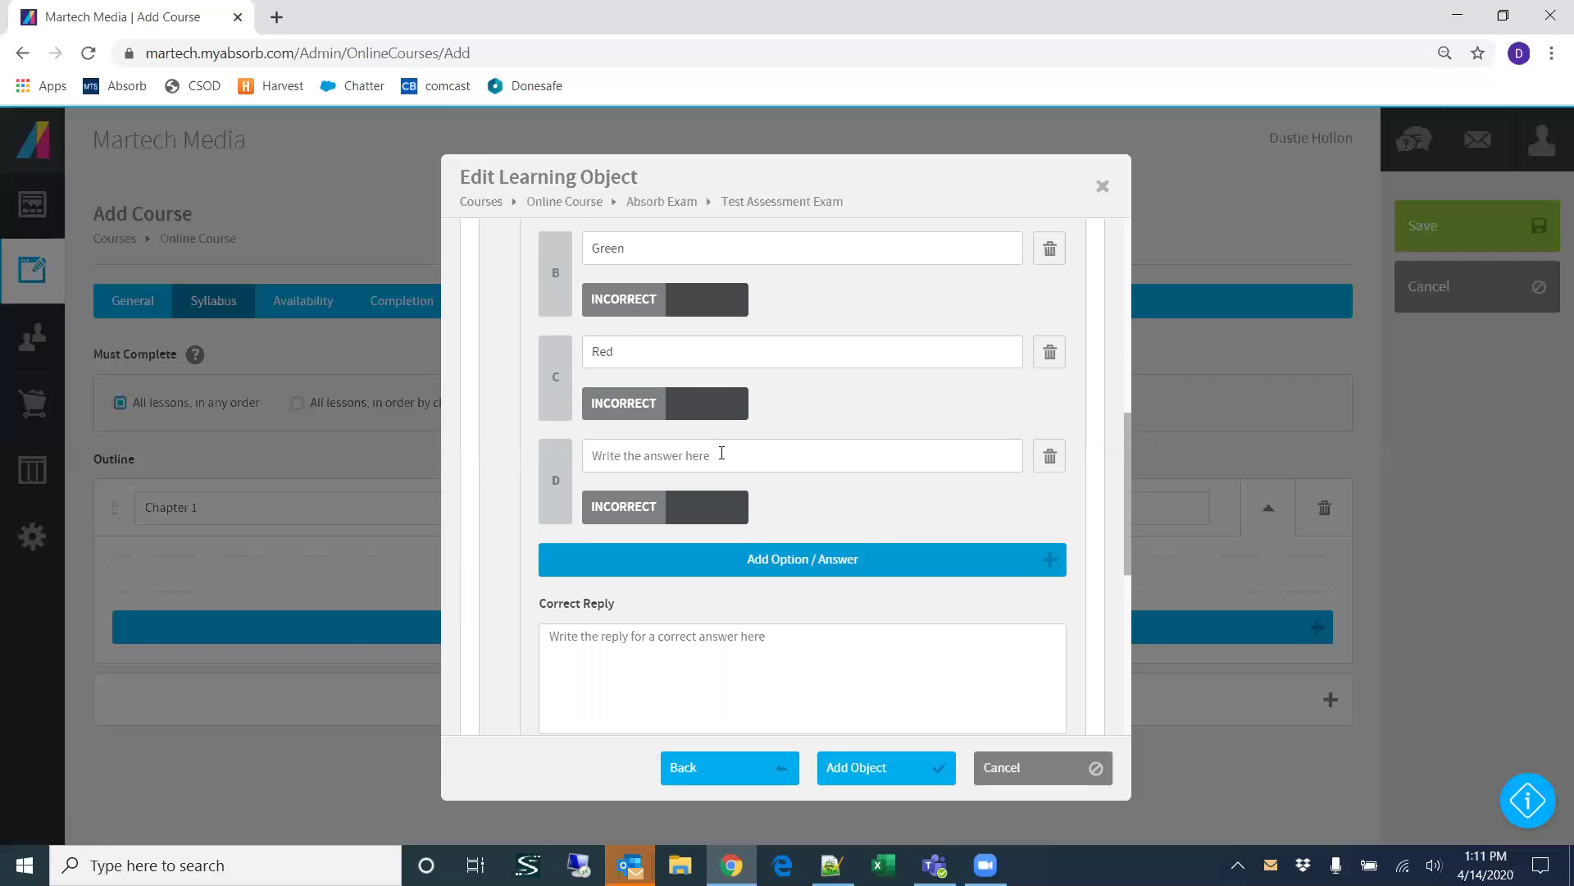
{"action": "type", "text": "P"}
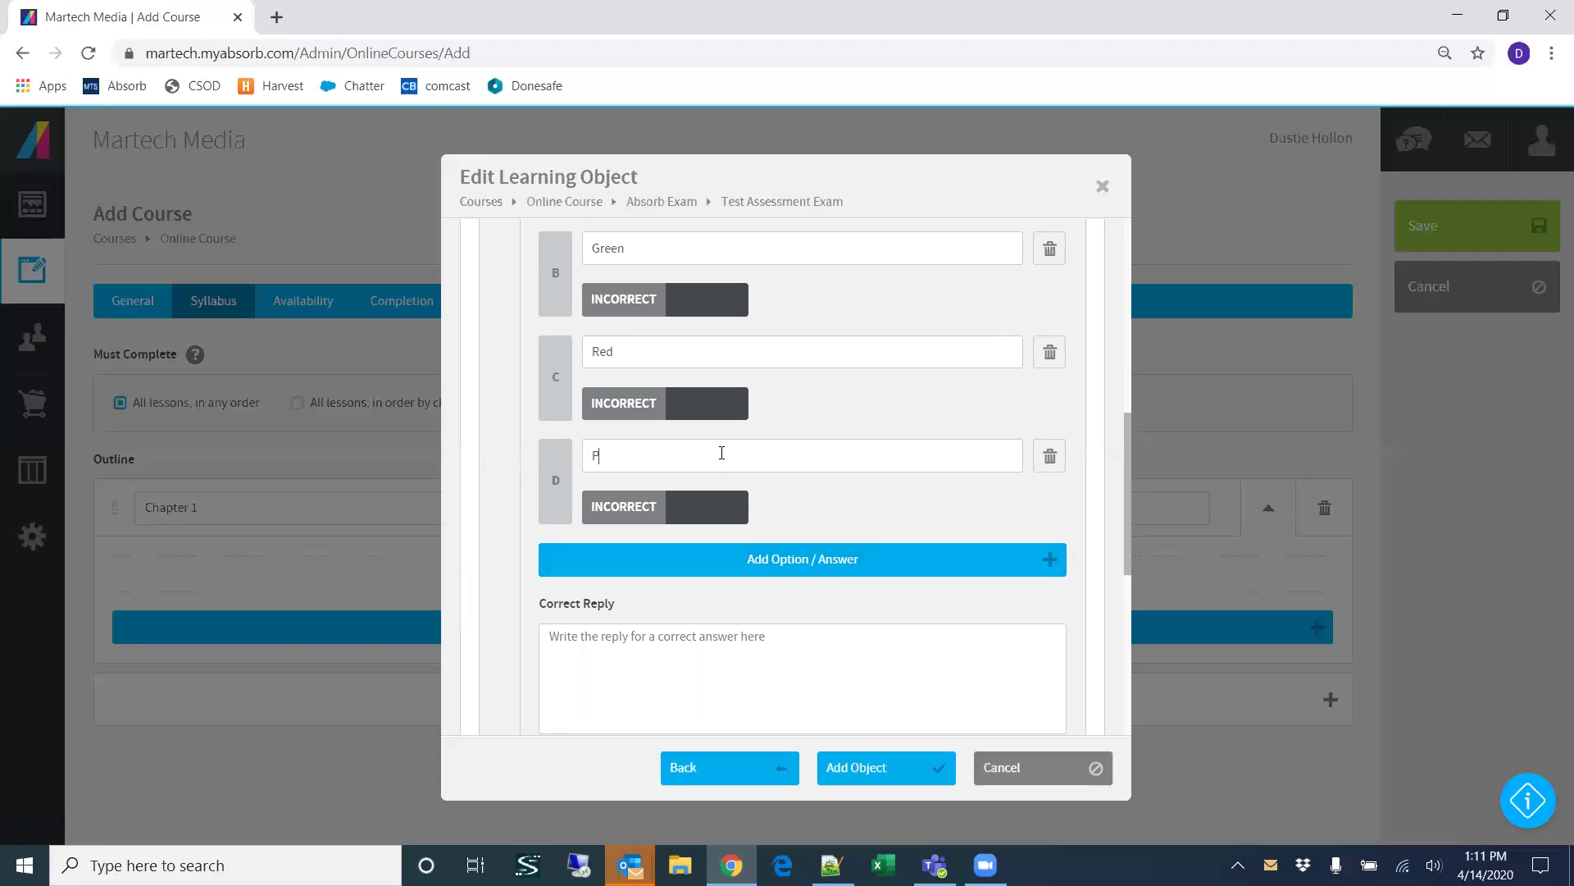
{"action": "type", "text": "urple"}
{"action": "scroll", "coordinate": [727, 661], "scroll_direction": "down", "scroll_amount": 2}
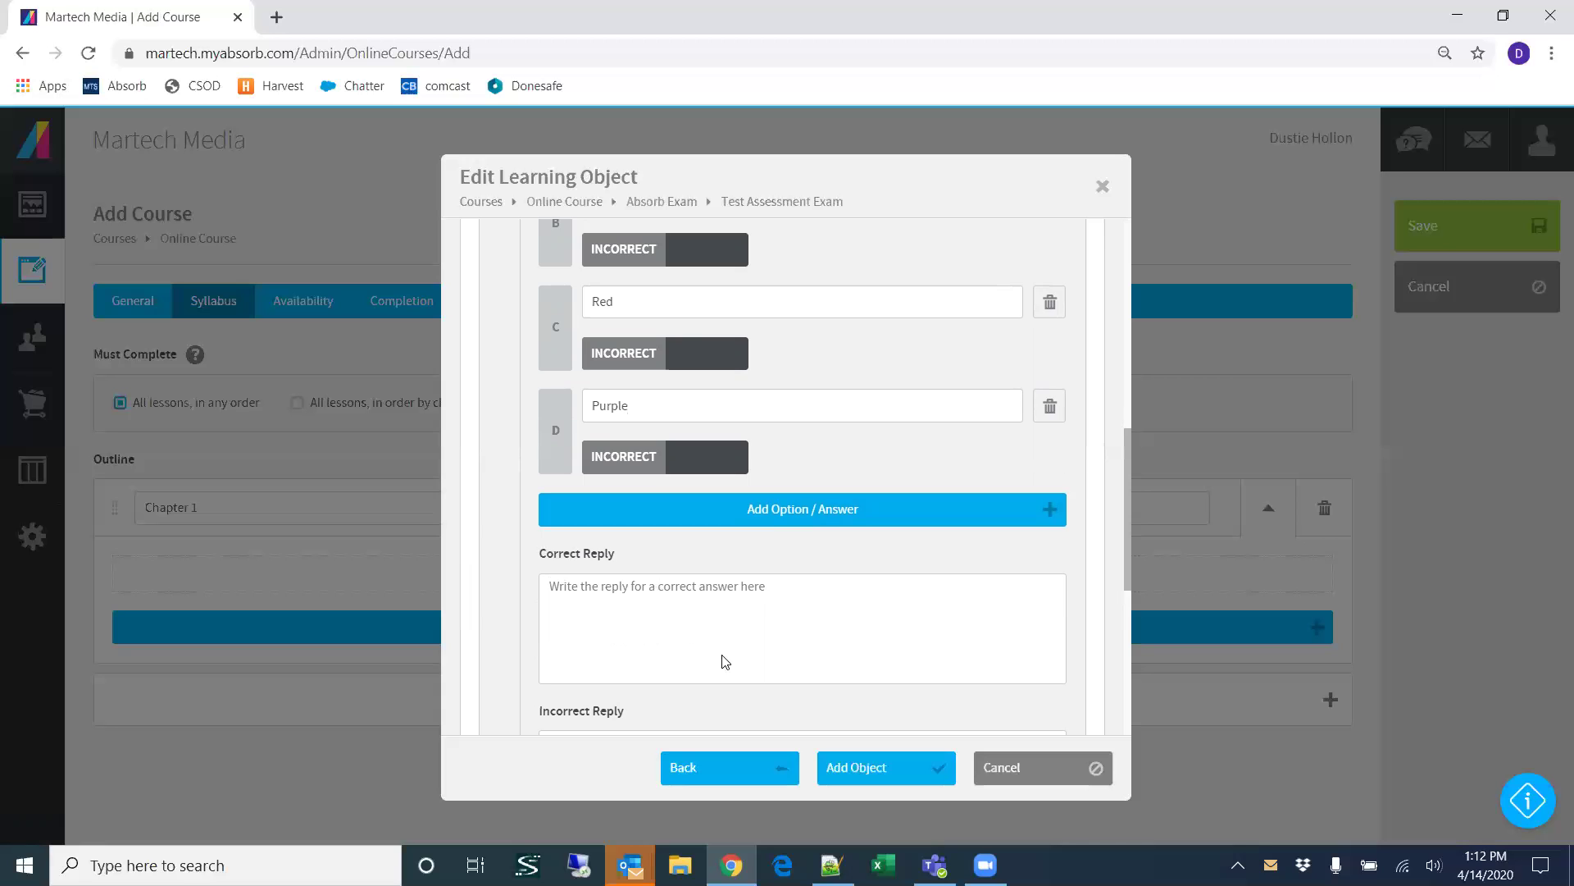
{"action": "scroll", "coordinate": [718, 607], "scroll_direction": "down", "scroll_amount": 2}
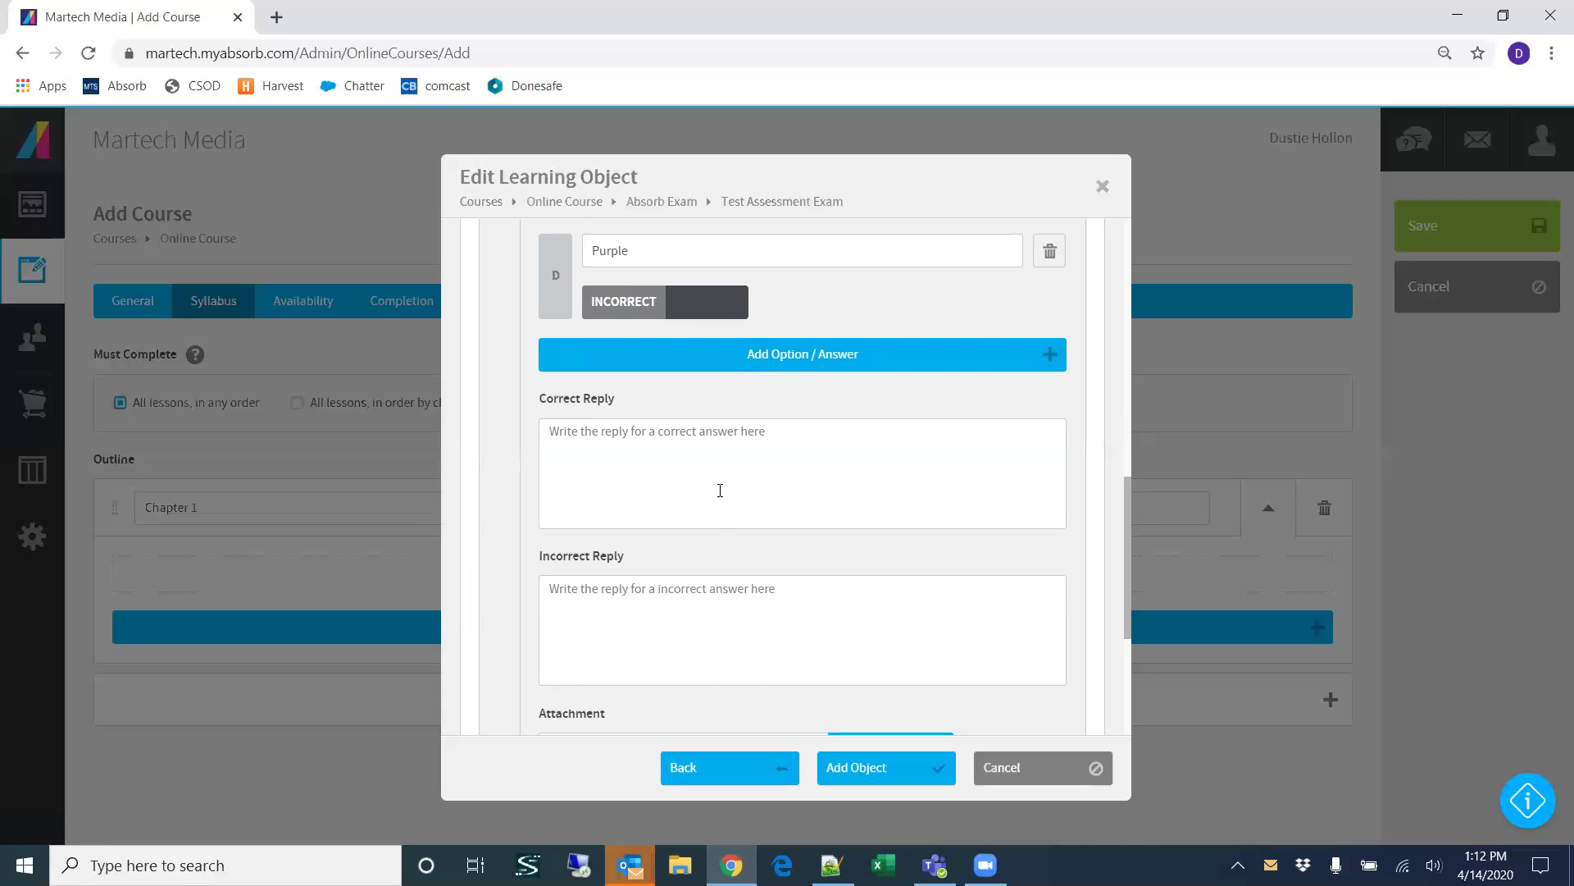
{"action": "scroll", "coordinate": [720, 491], "scroll_direction": "down", "scroll_amount": 2}
- Write the correct reply 'The color of the sky is blue.' and the incorrect reply 'Sorry that is not correct.'
{"action": "scroll", "coordinate": [720, 488], "scroll_direction": "up", "scroll_amount": 2}
{"action": "left_click", "coordinate": [720, 467]}
{"action": "type", "text": "Th"}
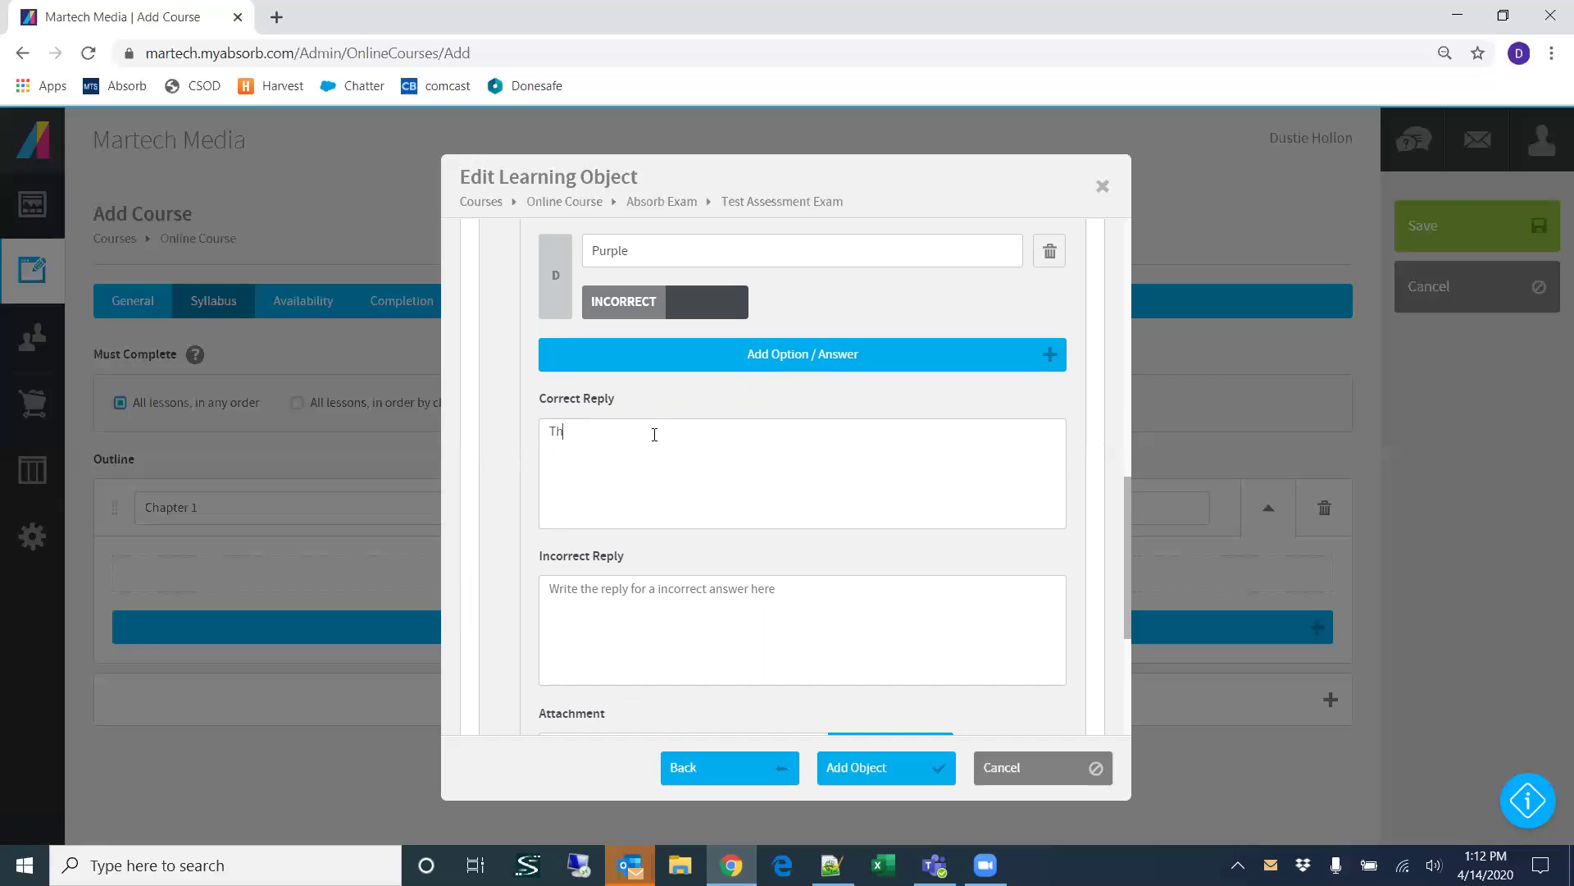
{"action": "type", "text": "e color of the sky is blue.Sorry s"}
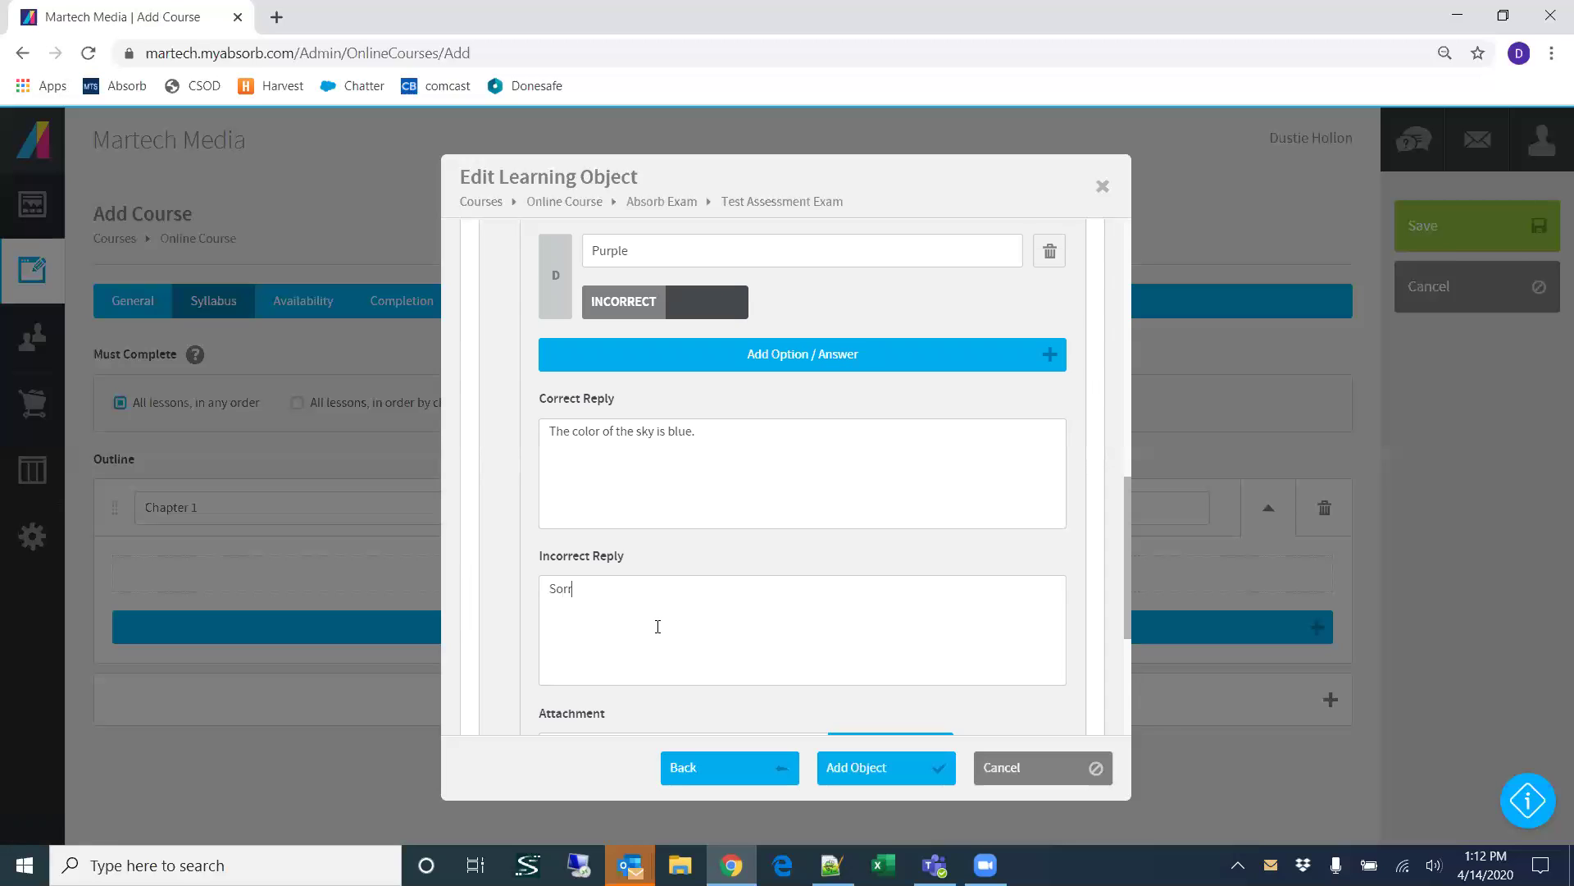
{"action": "key", "text": "BackSpace"}
{"action": "type", "text": "that is not correct."}
- Copy the sky sentence over the incorrect reply and check the question weight of 1
{"action": "triple_click", "coordinate": [604, 431]}
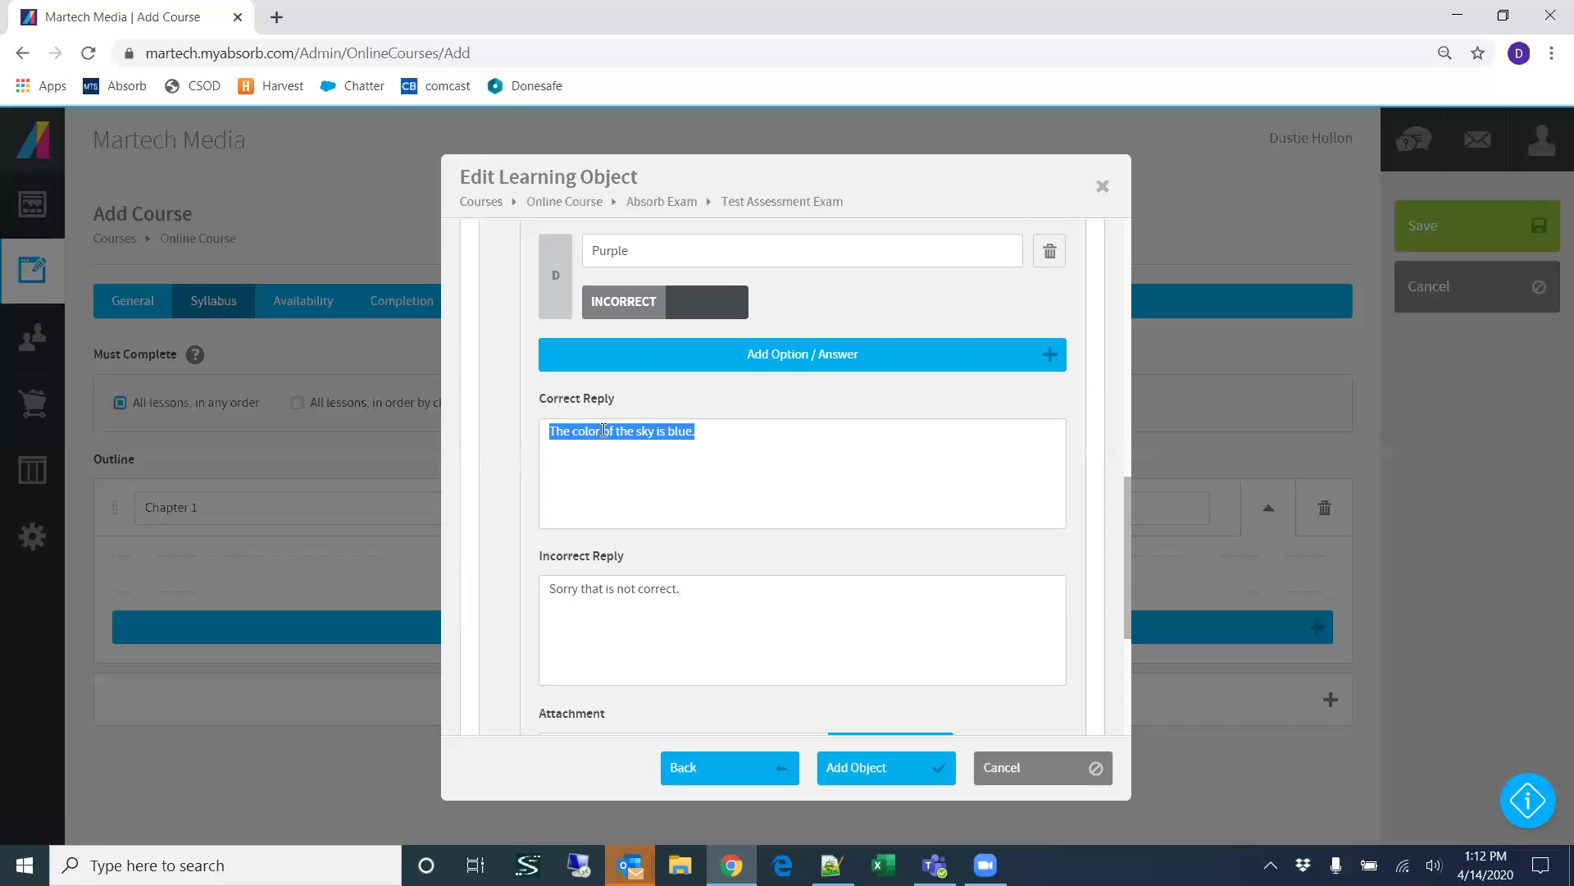
{"action": "key", "text": "ctrl+c"}
{"action": "left_click", "coordinate": [743, 598]}
{"action": "triple_click", "coordinate": [743, 599]}
{"action": "key", "text": "ctrl+v"}
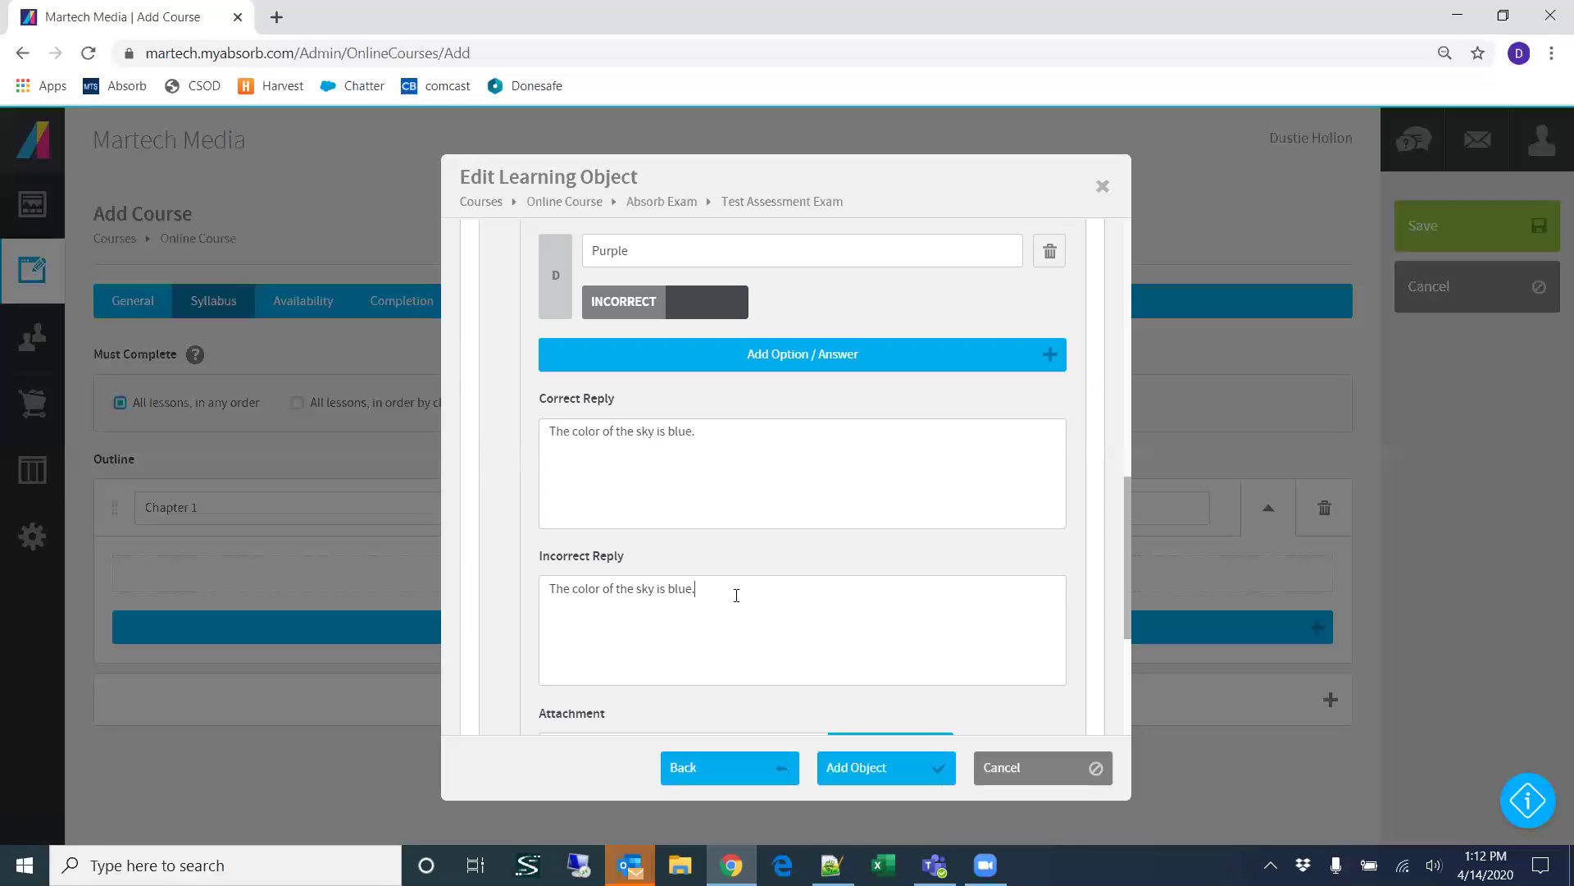
{"action": "scroll", "coordinate": [692, 607], "scroll_direction": "down", "scroll_amount": 1}
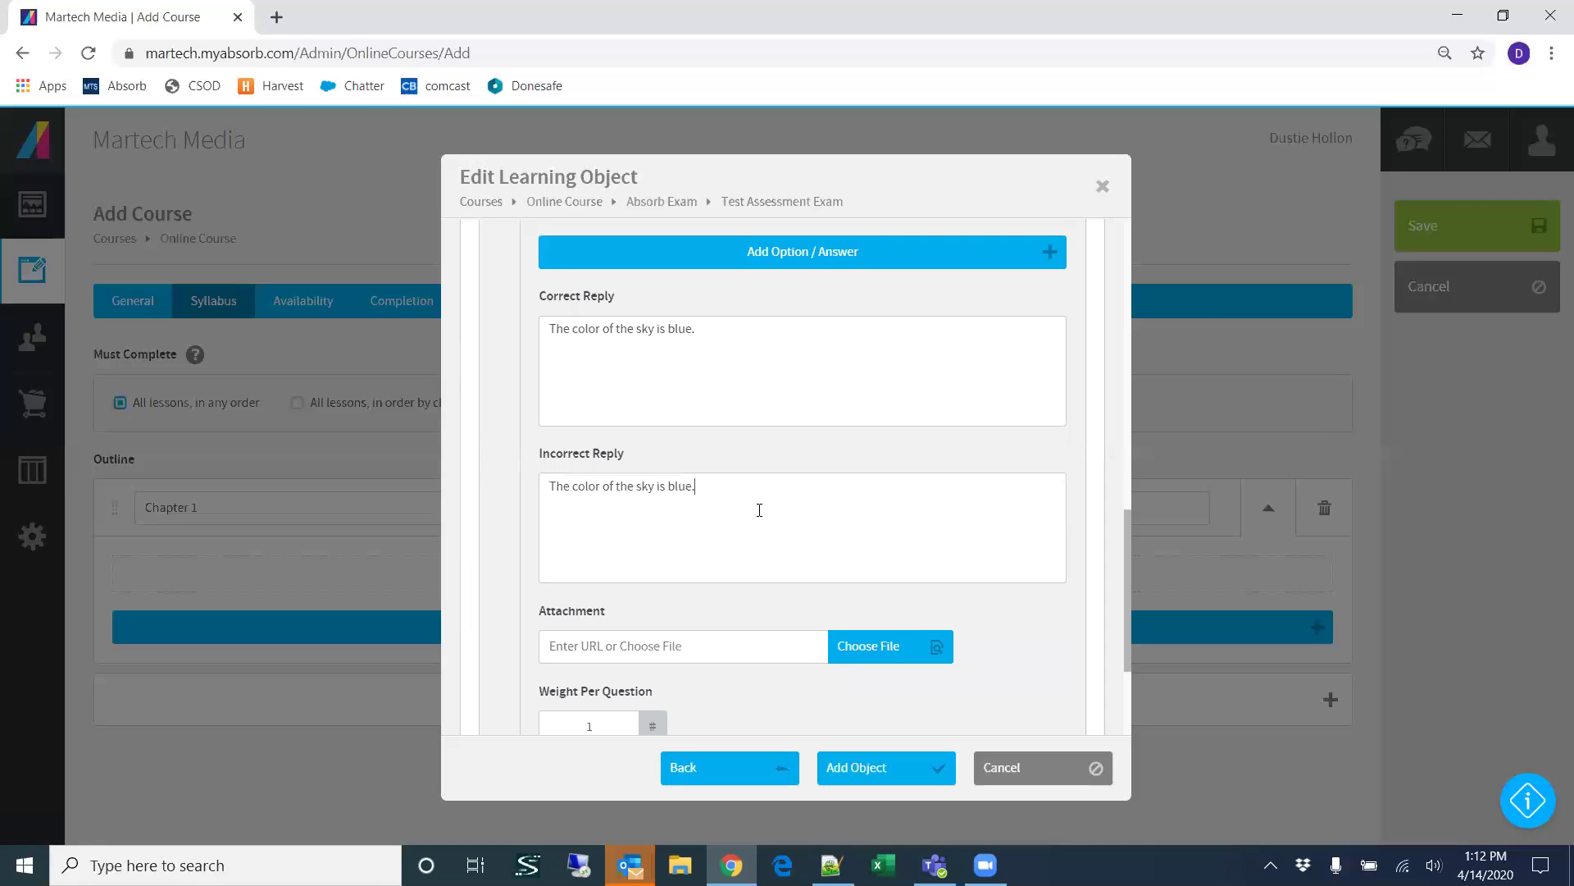
{"action": "scroll", "coordinate": [759, 510], "scroll_direction": "down", "scroll_amount": 2}
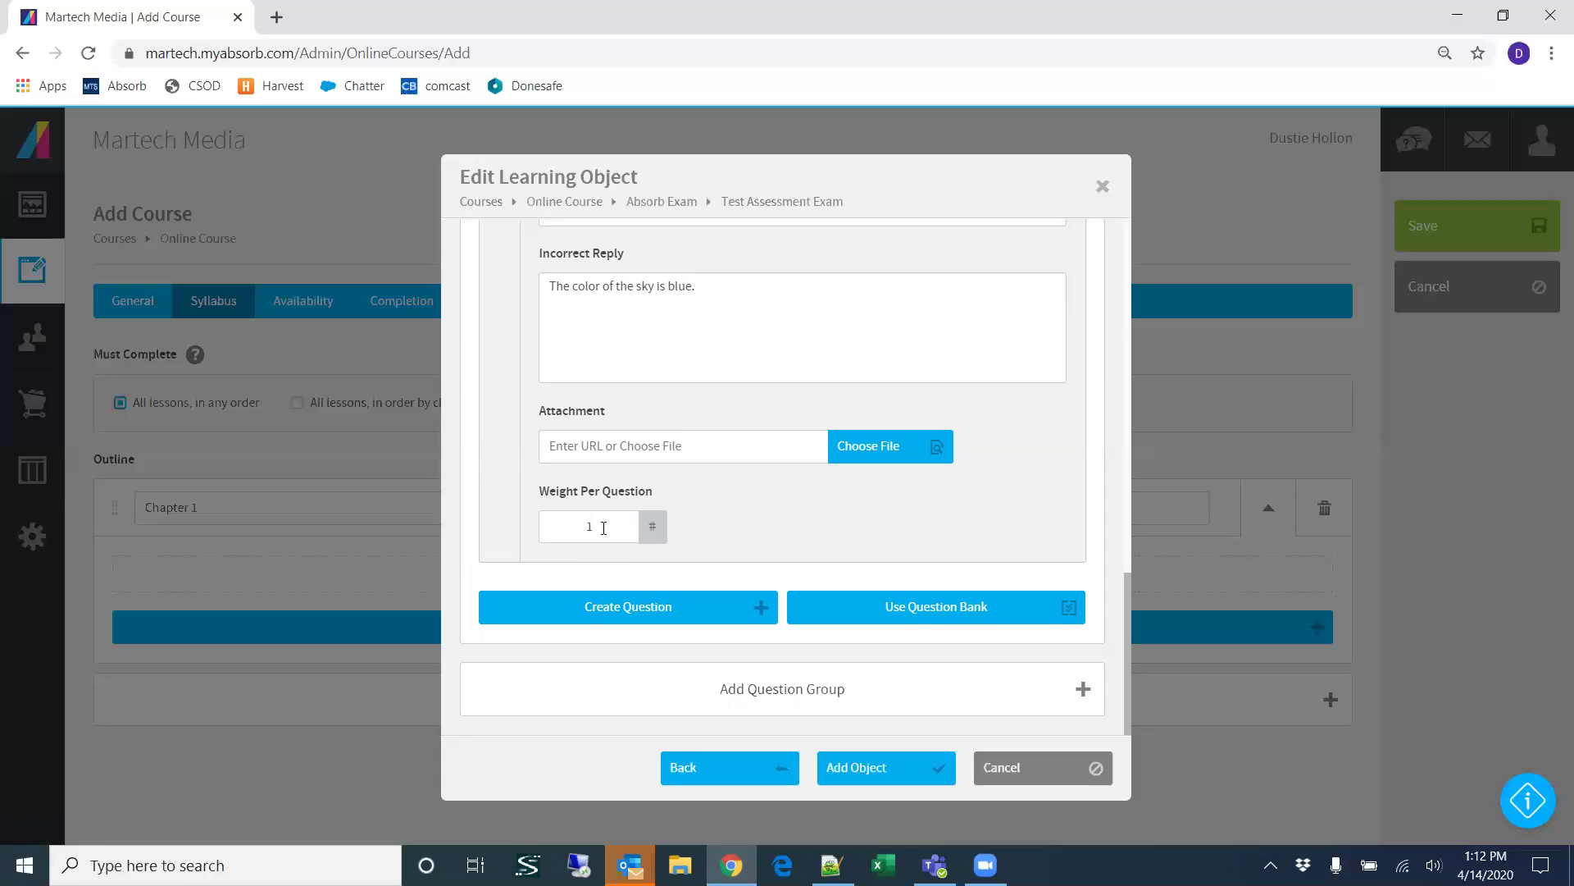
{"action": "left_click", "coordinate": [609, 525]}
- Add question 'Where am I working now?' as Multiple Choice (Multiple Answer)
{"action": "left_click", "coordinate": [607, 621]}
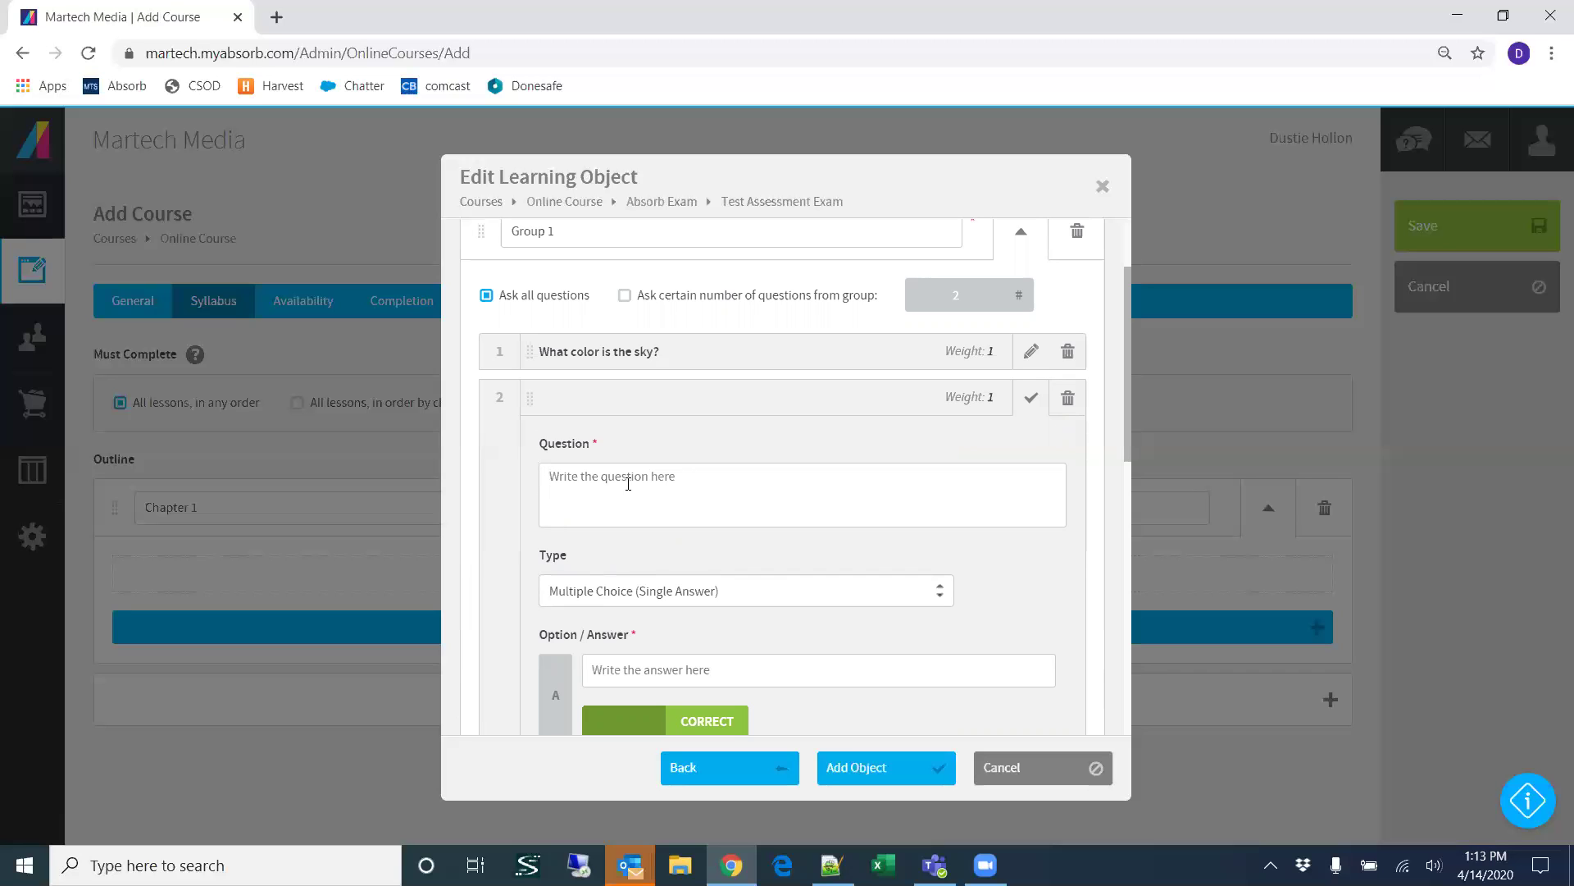
{"action": "type", "text": "Where am I working now?"}
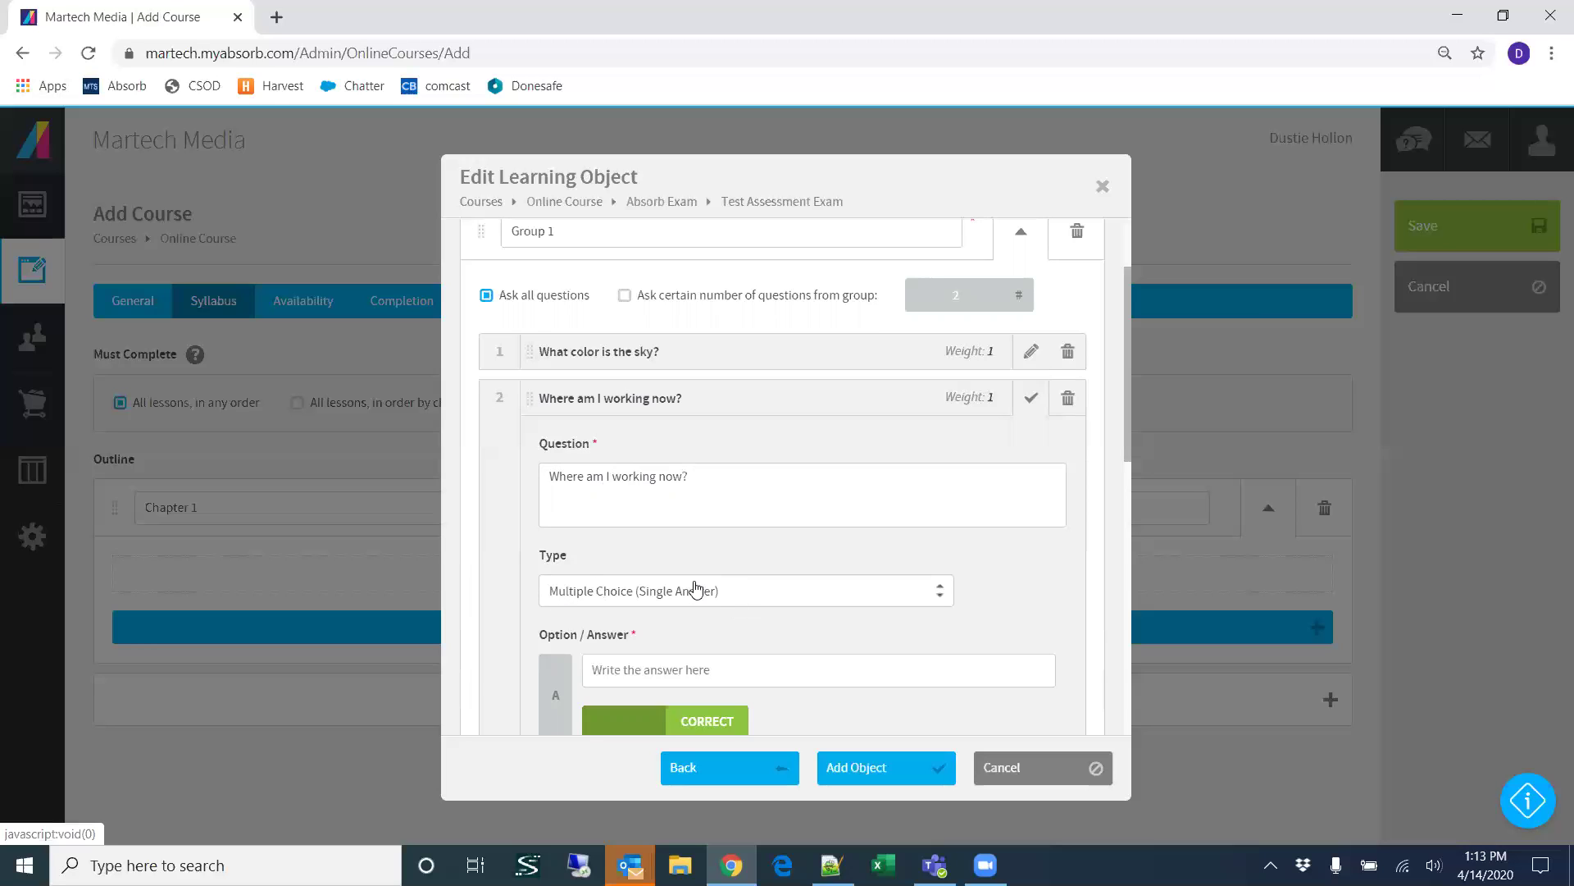
{"action": "scroll", "coordinate": [692, 599], "scroll_direction": "down", "scroll_amount": 3}
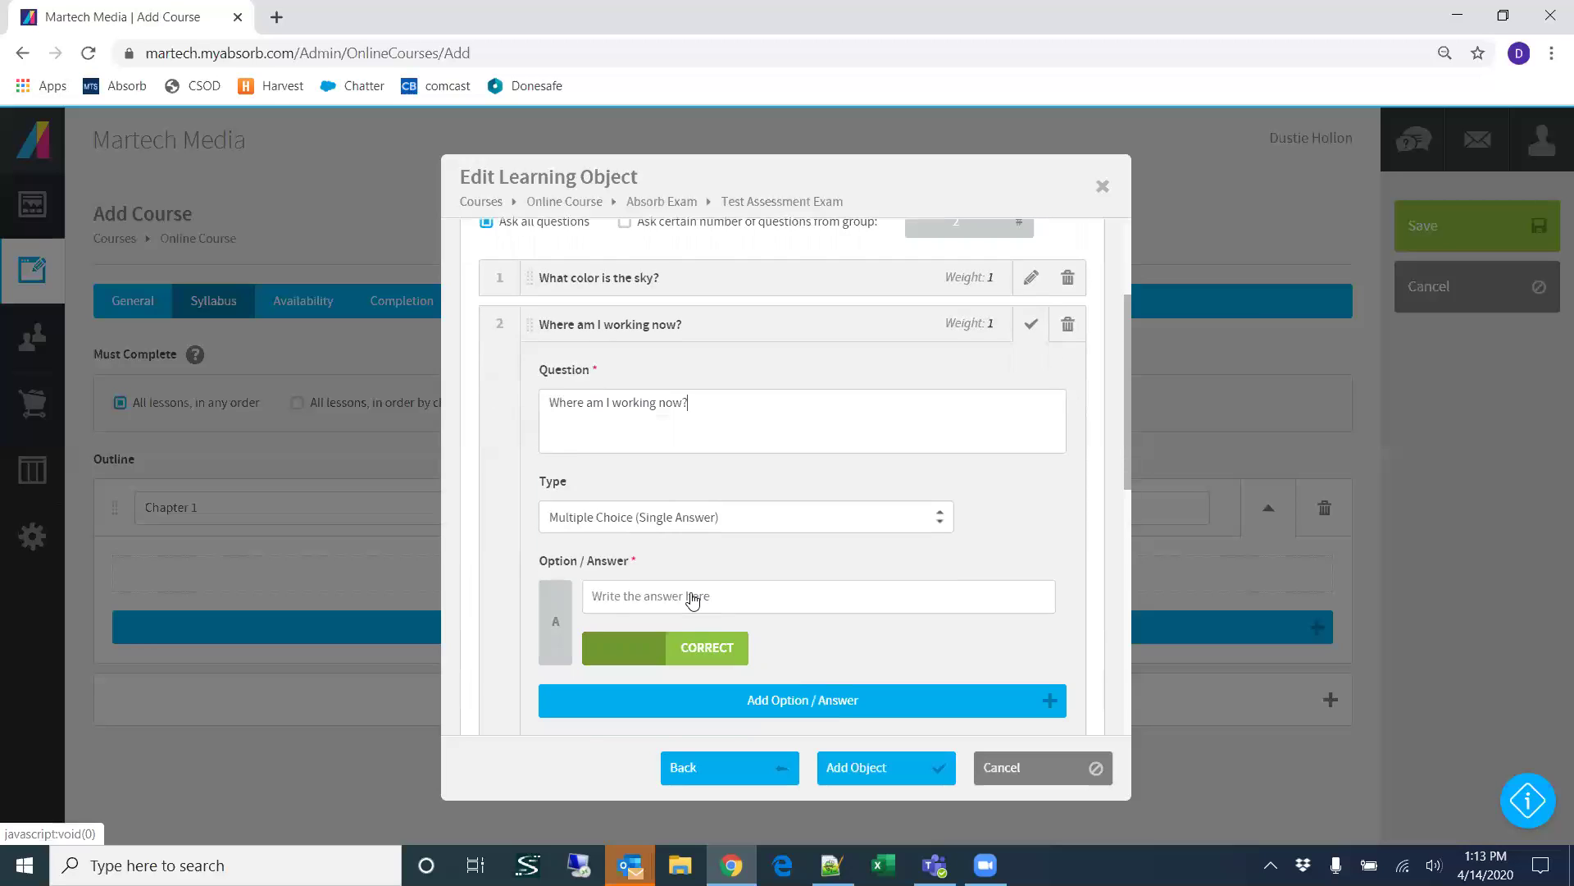
{"action": "left_click", "coordinate": [638, 386]}
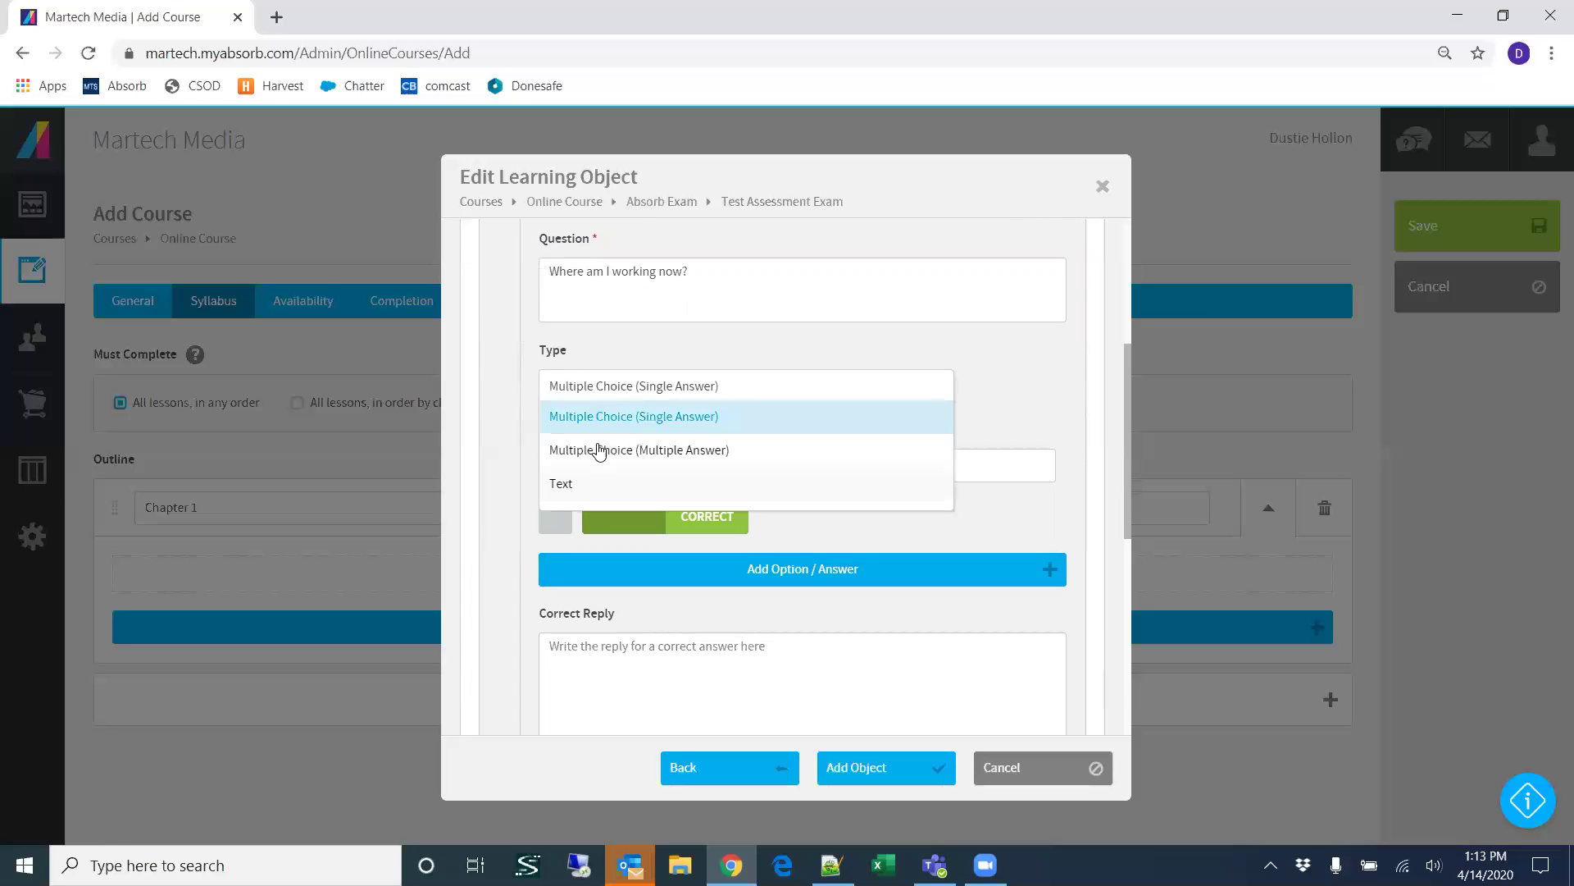
{"action": "left_click", "coordinate": [602, 451]}
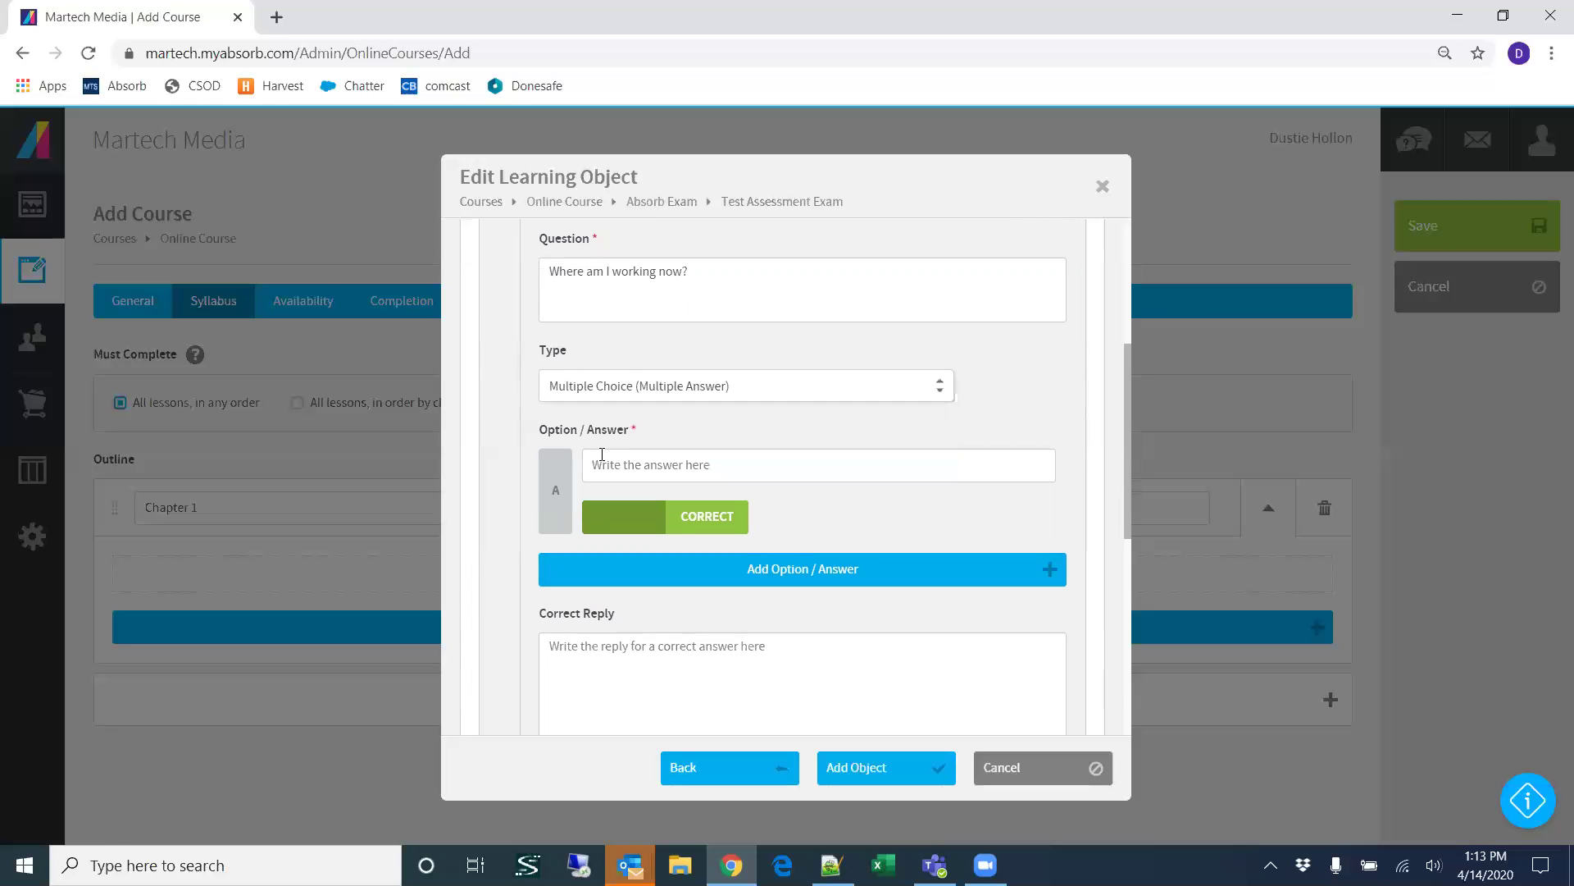
- Enter home, texas and houston as correct answers, and 'in the office' as incorrect
{"action": "left_click", "coordinate": [659, 465]}
{"action": "type", "text": "home"}
{"action": "left_click", "coordinate": [790, 569]}
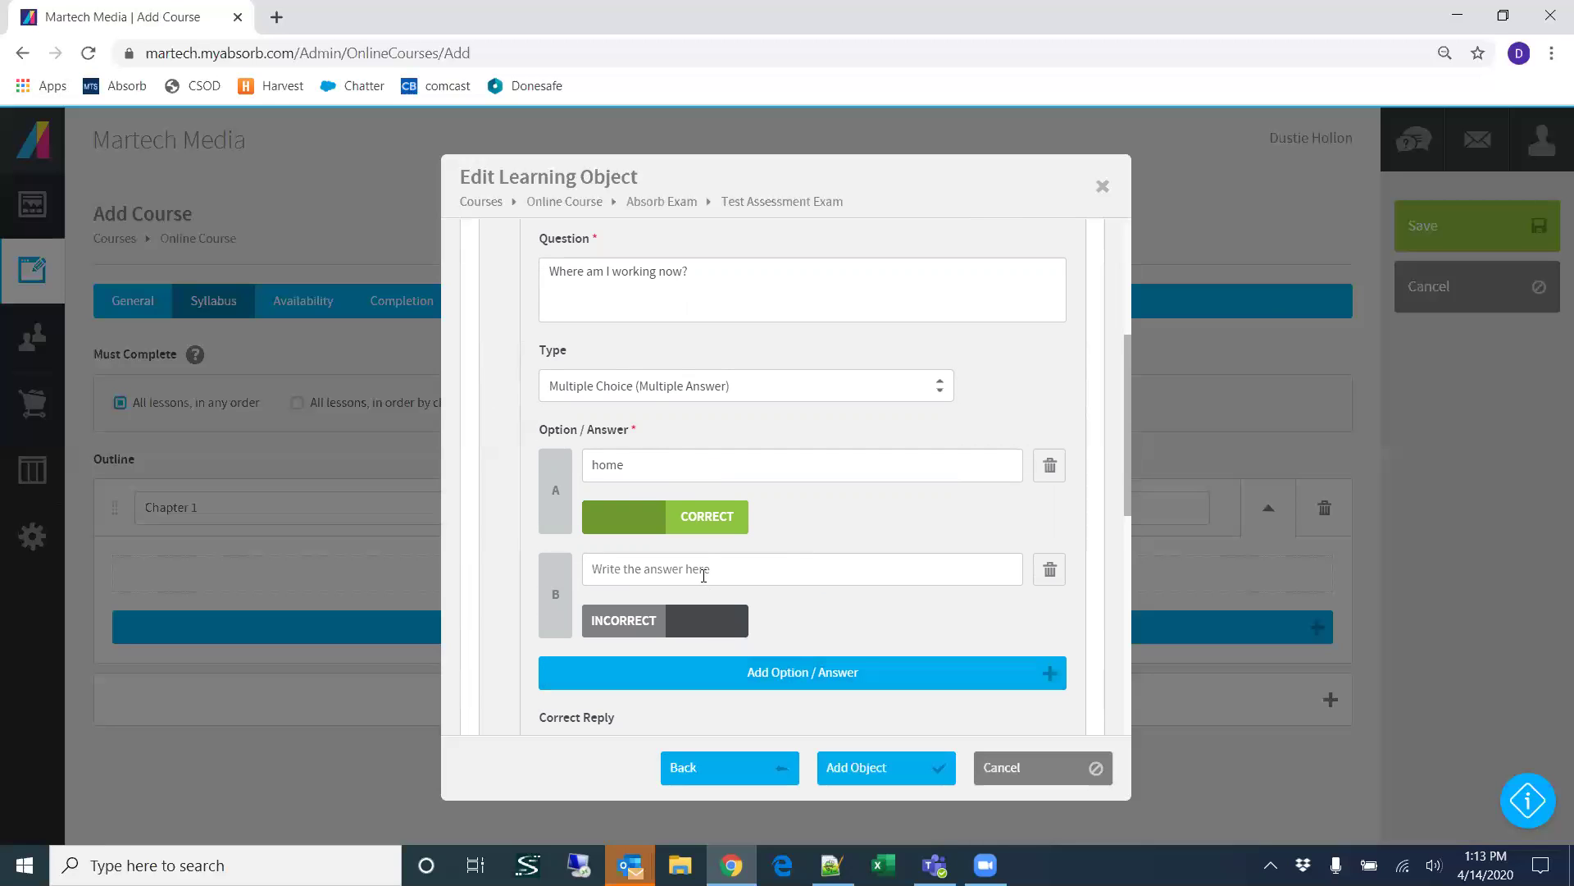
{"action": "type", "text": "texas"}
{"action": "left_click", "coordinate": [754, 672]}
{"action": "type", "text": "houston"}
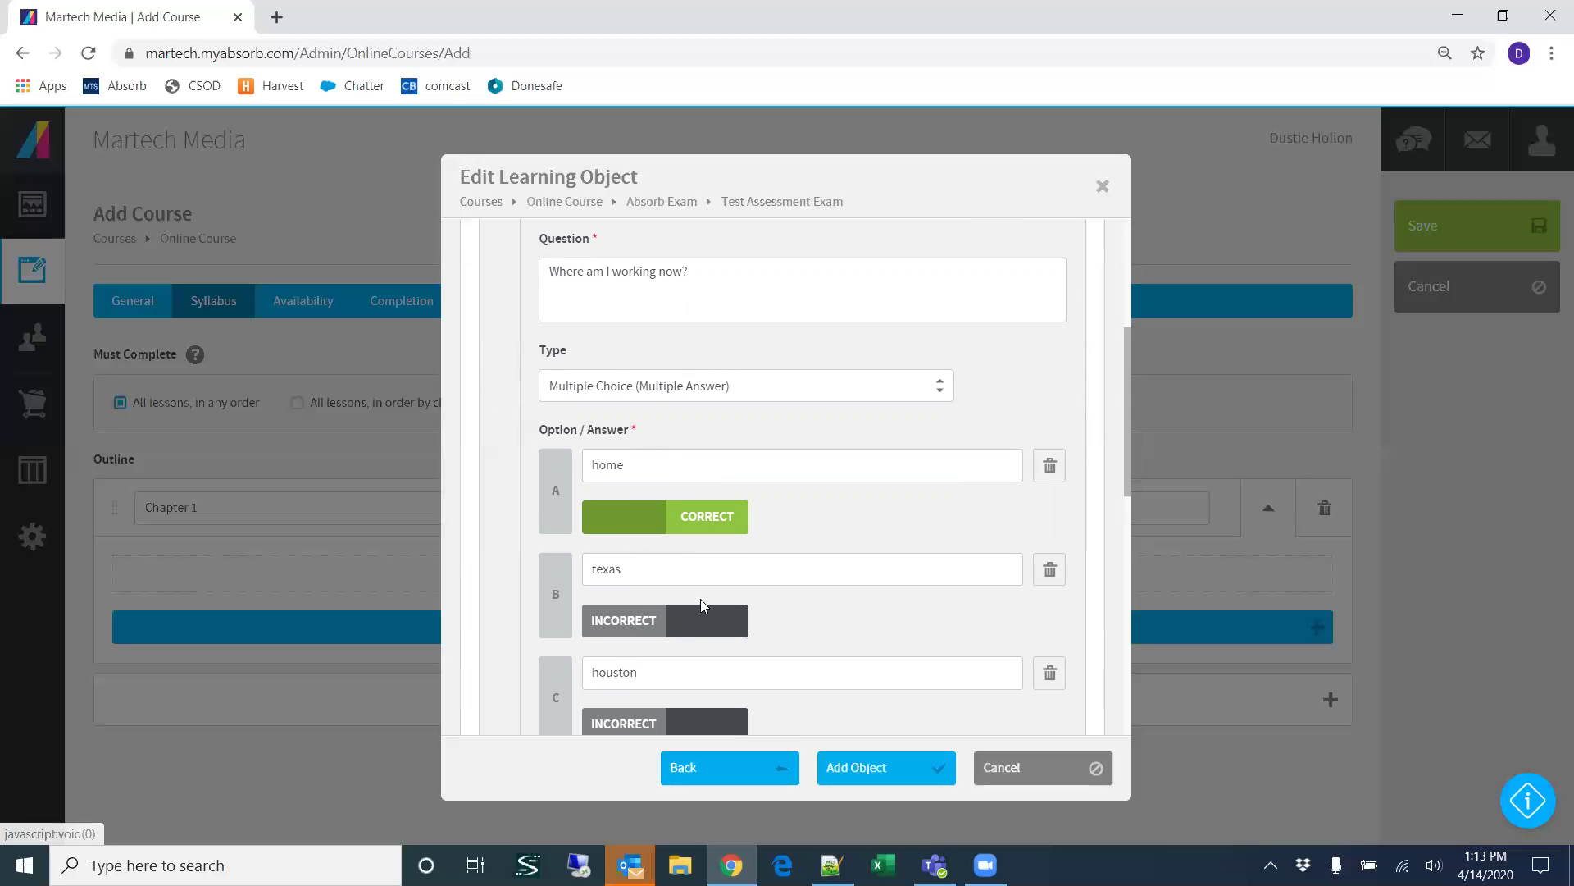
{"action": "scroll", "coordinate": [701, 605], "scroll_direction": "down", "scroll_amount": 3}
{"action": "left_click", "coordinate": [675, 415]}
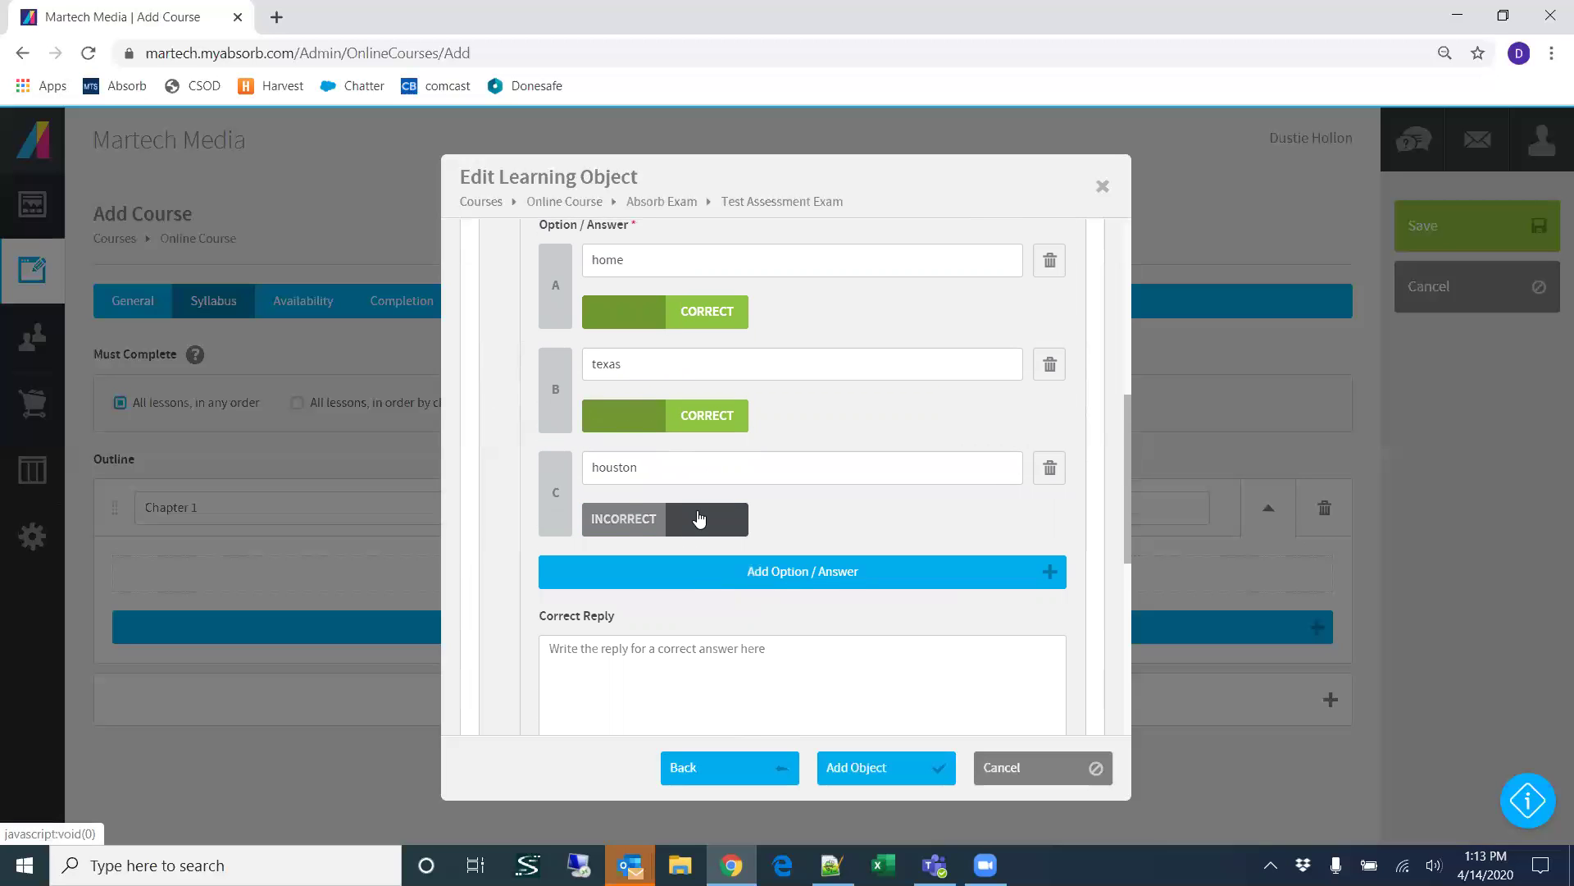
{"action": "left_click", "coordinate": [699, 518]}
{"action": "left_click", "coordinate": [701, 572]}
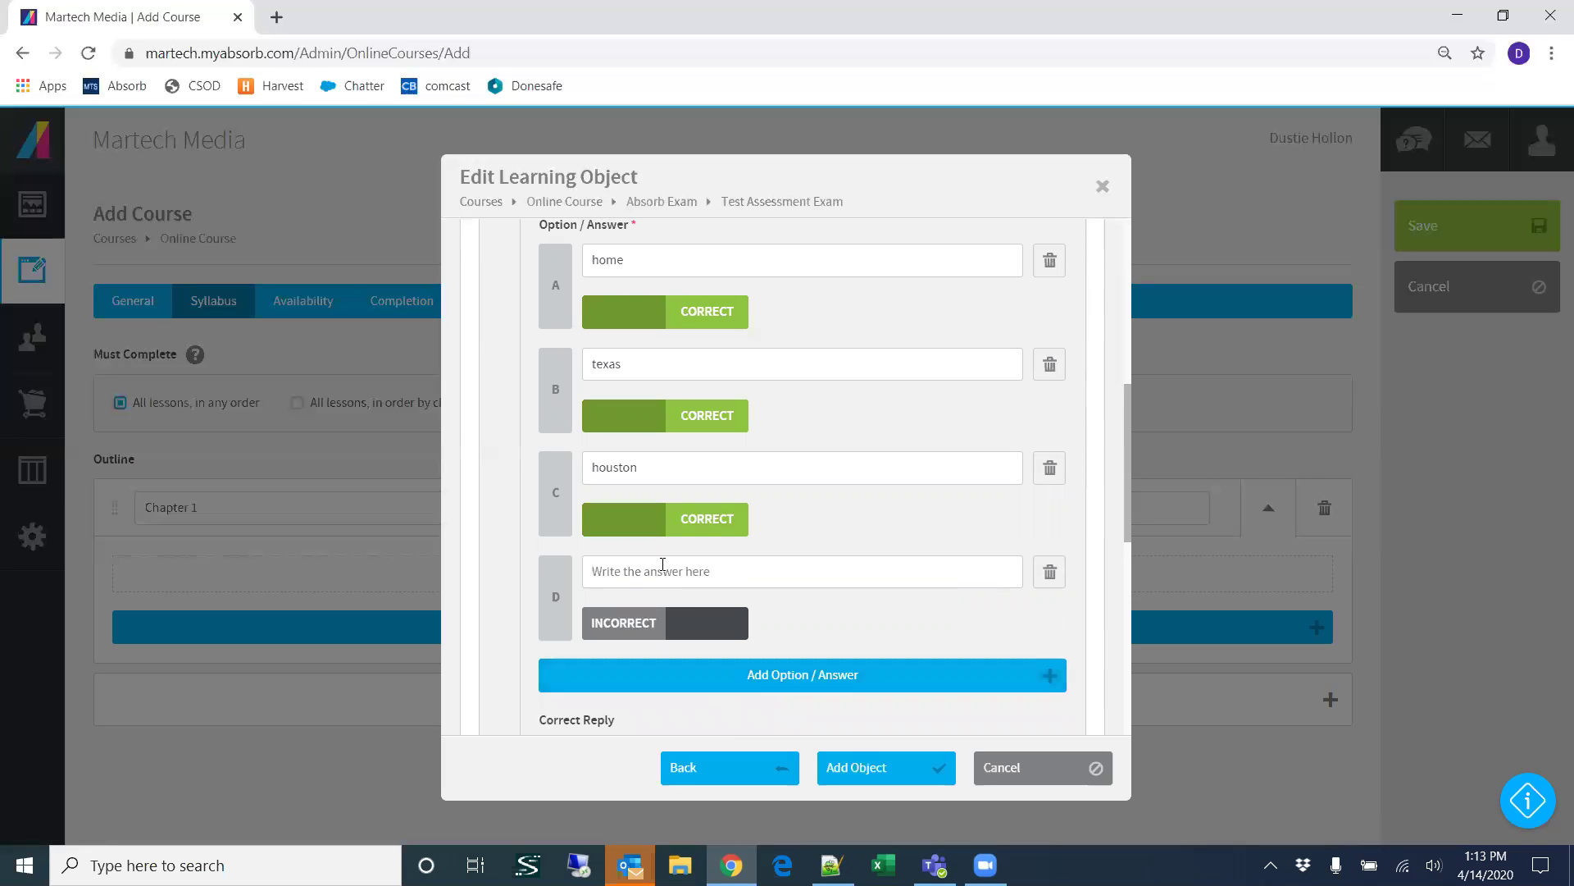
{"action": "type", "text": "in the office"}
- Type 'I am working at home in Houston, Texas.' as Correct Reply and paste it into Incorrect Reply
{"action": "scroll", "coordinate": [797, 588], "scroll_direction": "down", "scroll_amount": 1}
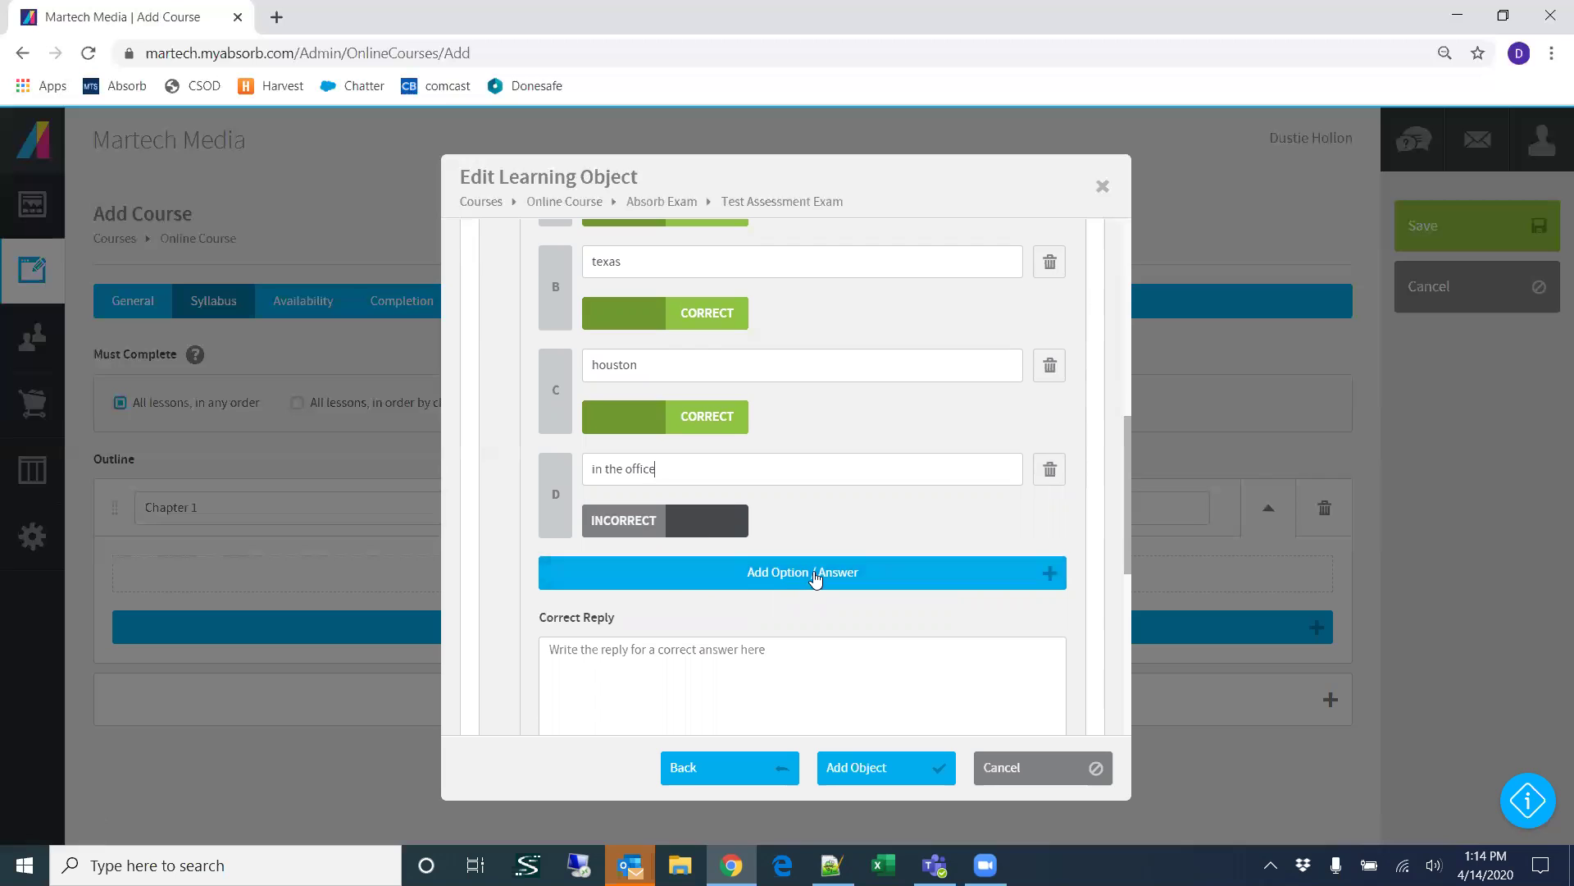
{"action": "left_click", "coordinate": [791, 647]}
{"action": "type", "text": "I"}
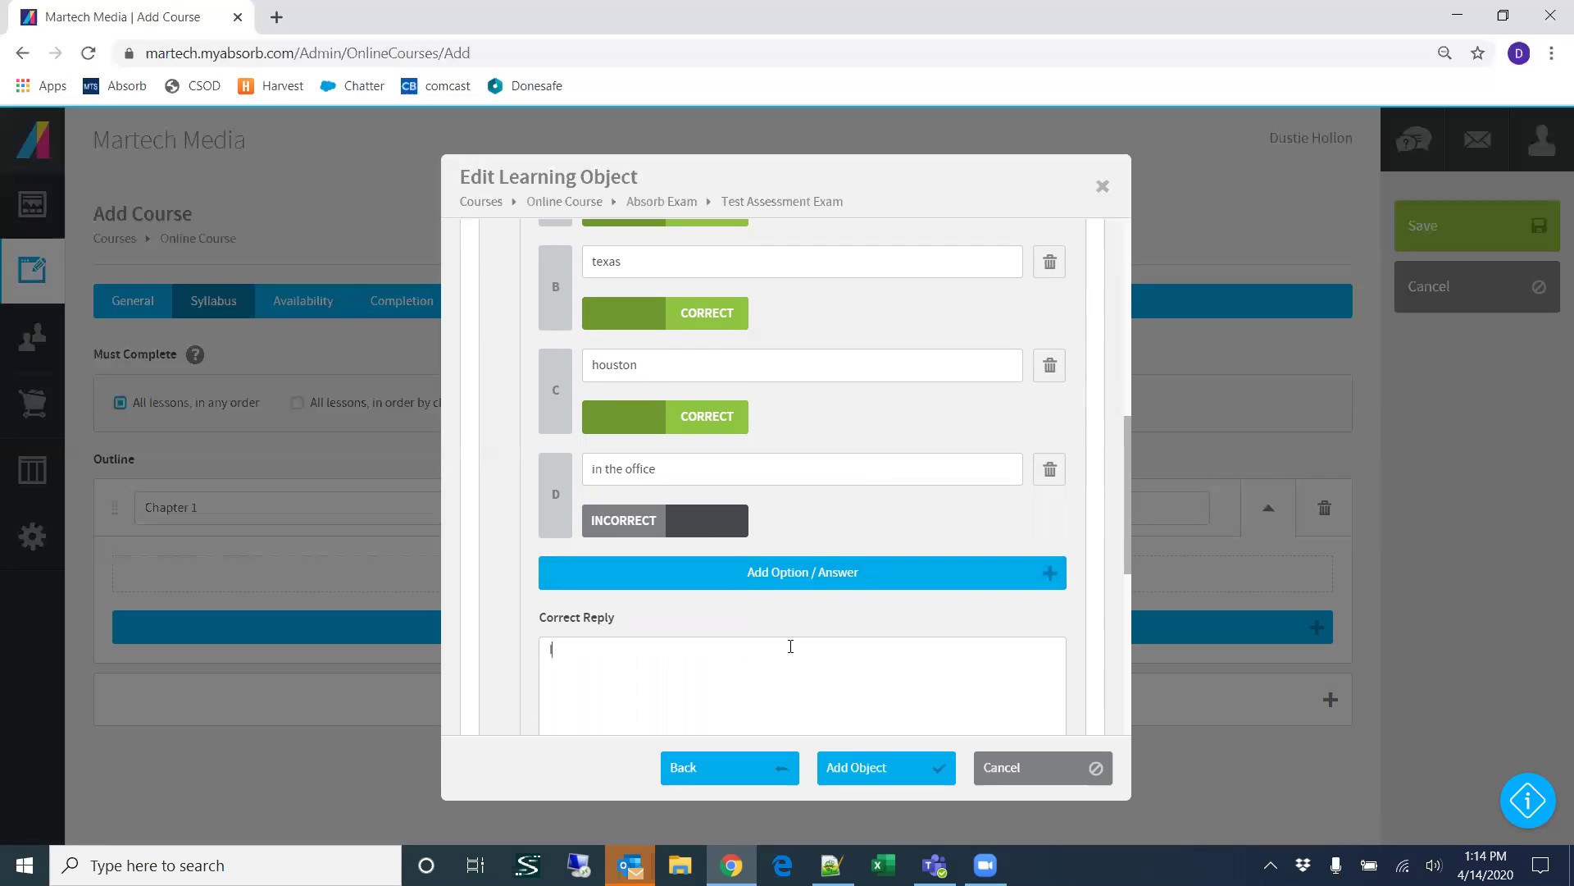
{"action": "type", "text": " am working at home in Houston, Texas."}
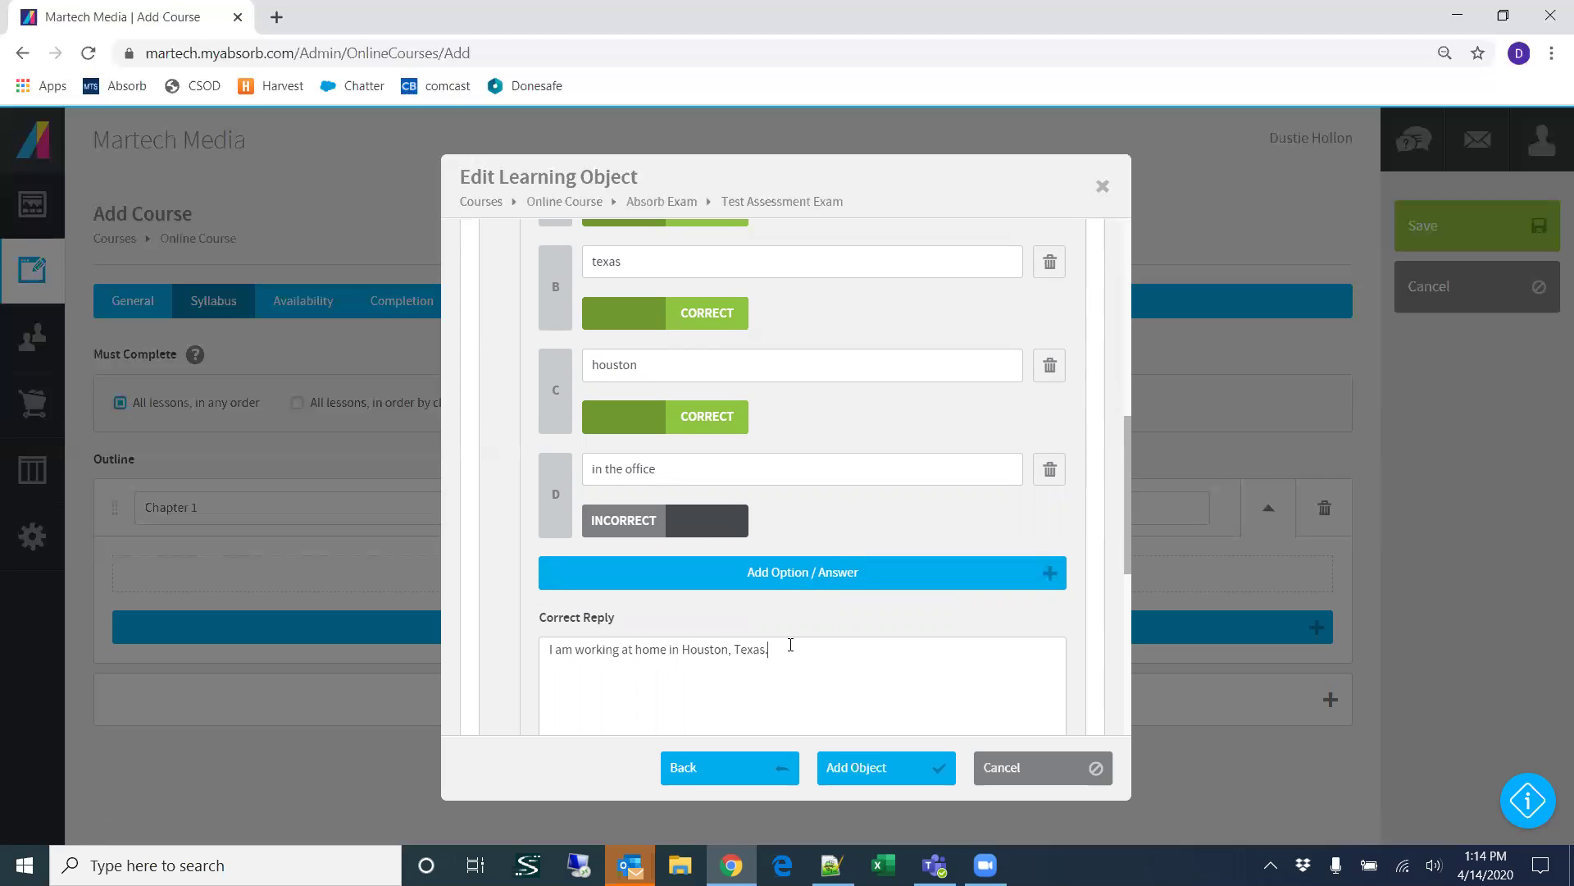
{"action": "key", "text": "shift+Left"}
{"action": "key", "text": "shift+Left"}
{"action": "key", "text": "shift+Left"}
{"action": "key", "text": "shift+Left"}
{"action": "key", "text": "shift+Left"}
{"action": "key", "text": "shift+Left"}
{"action": "key", "text": "shift+Left"}
{"action": "key", "text": "shift+Left"}
{"action": "key", "text": "shift+Left"}
{"action": "key", "text": "shift+Left"}
{"action": "key", "text": "shift+Left"}
{"action": "key", "text": "shift+Left"}
{"action": "key", "text": "shift+Left"}
{"action": "key", "text": "shift+Left"}
{"action": "key", "text": "shift+Left"}
{"action": "key", "text": "shift+Left"}
{"action": "key", "text": "shift+Left"}
{"action": "key", "text": "shift+Left"}
{"action": "key", "text": "shift+Left"}
{"action": "key", "text": "shift+Left"}
{"action": "key", "text": "ctrl+c"}
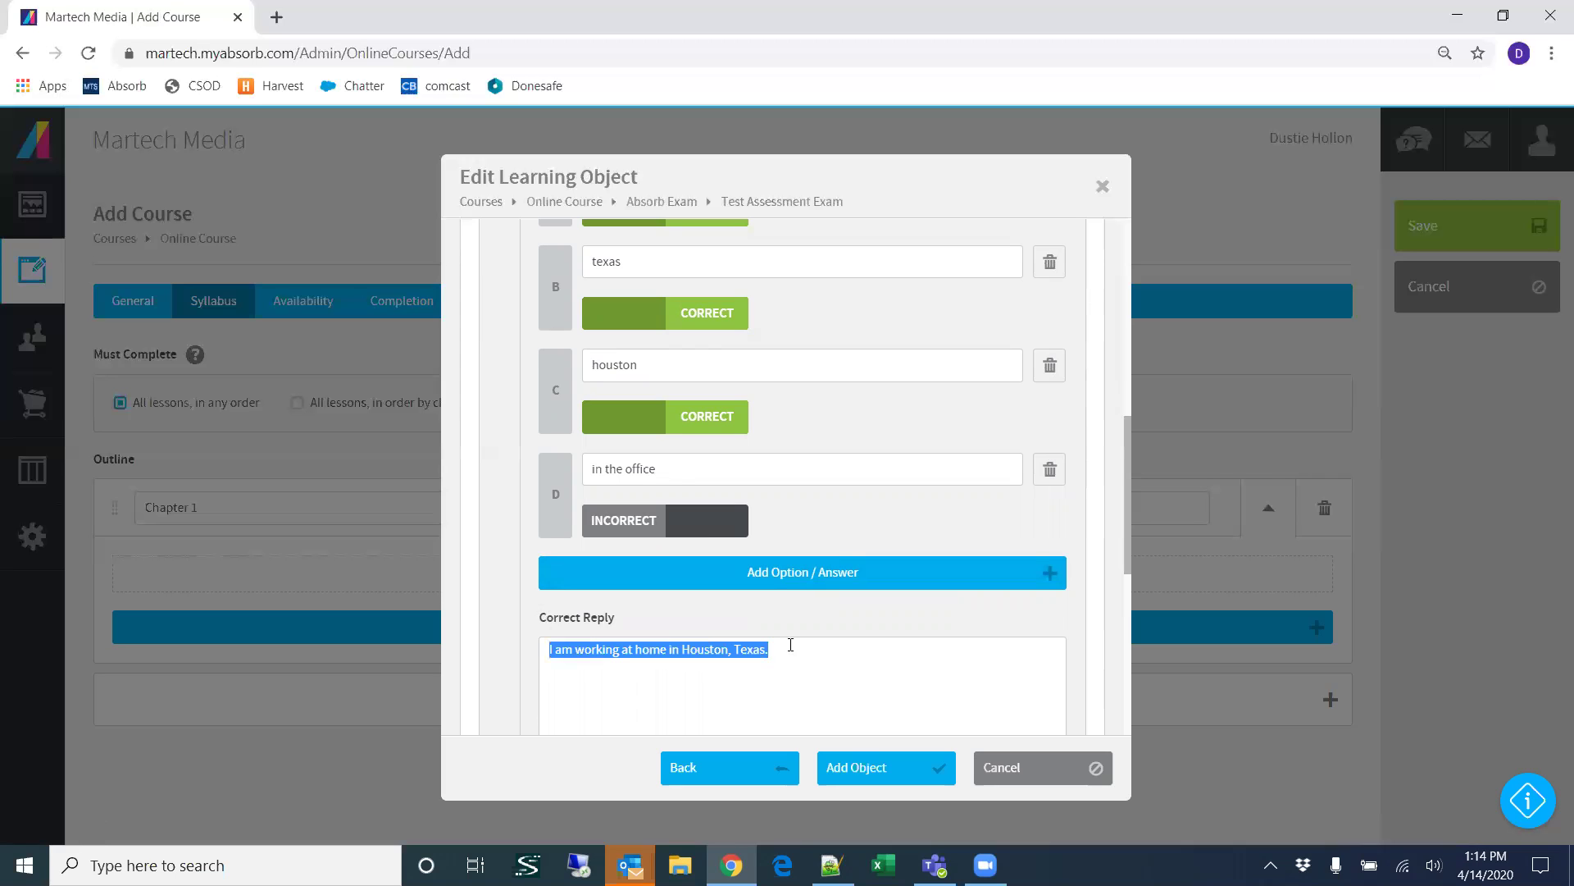
{"action": "scroll", "coordinate": [790, 644], "scroll_direction": "down", "scroll_amount": 5}
{"action": "left_click", "coordinate": [654, 426]}
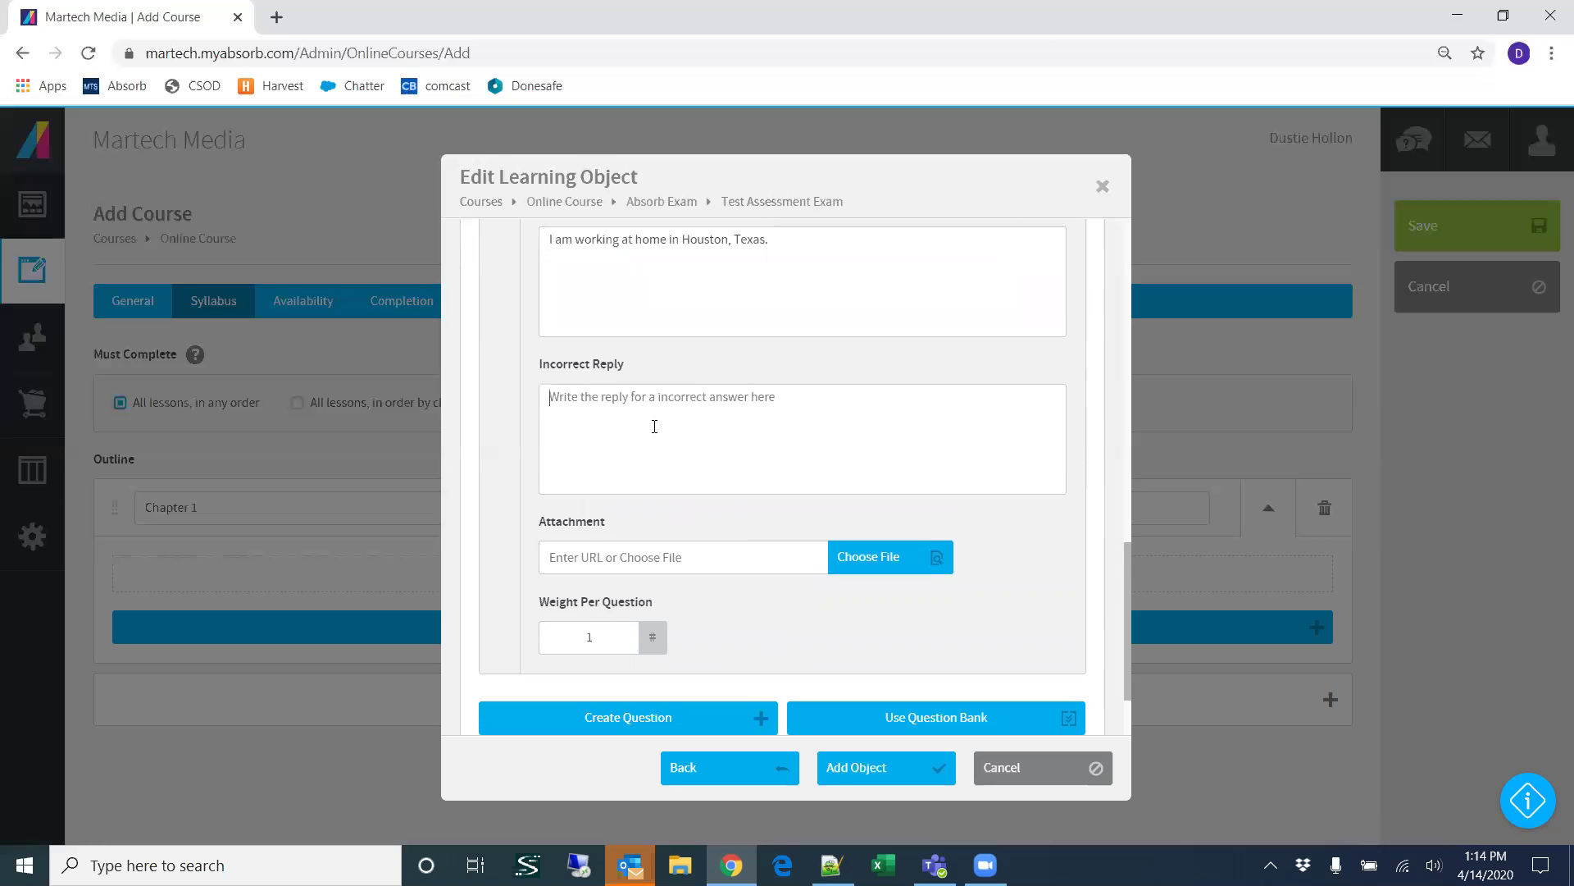
{"action": "key", "text": "ctrl+v"}
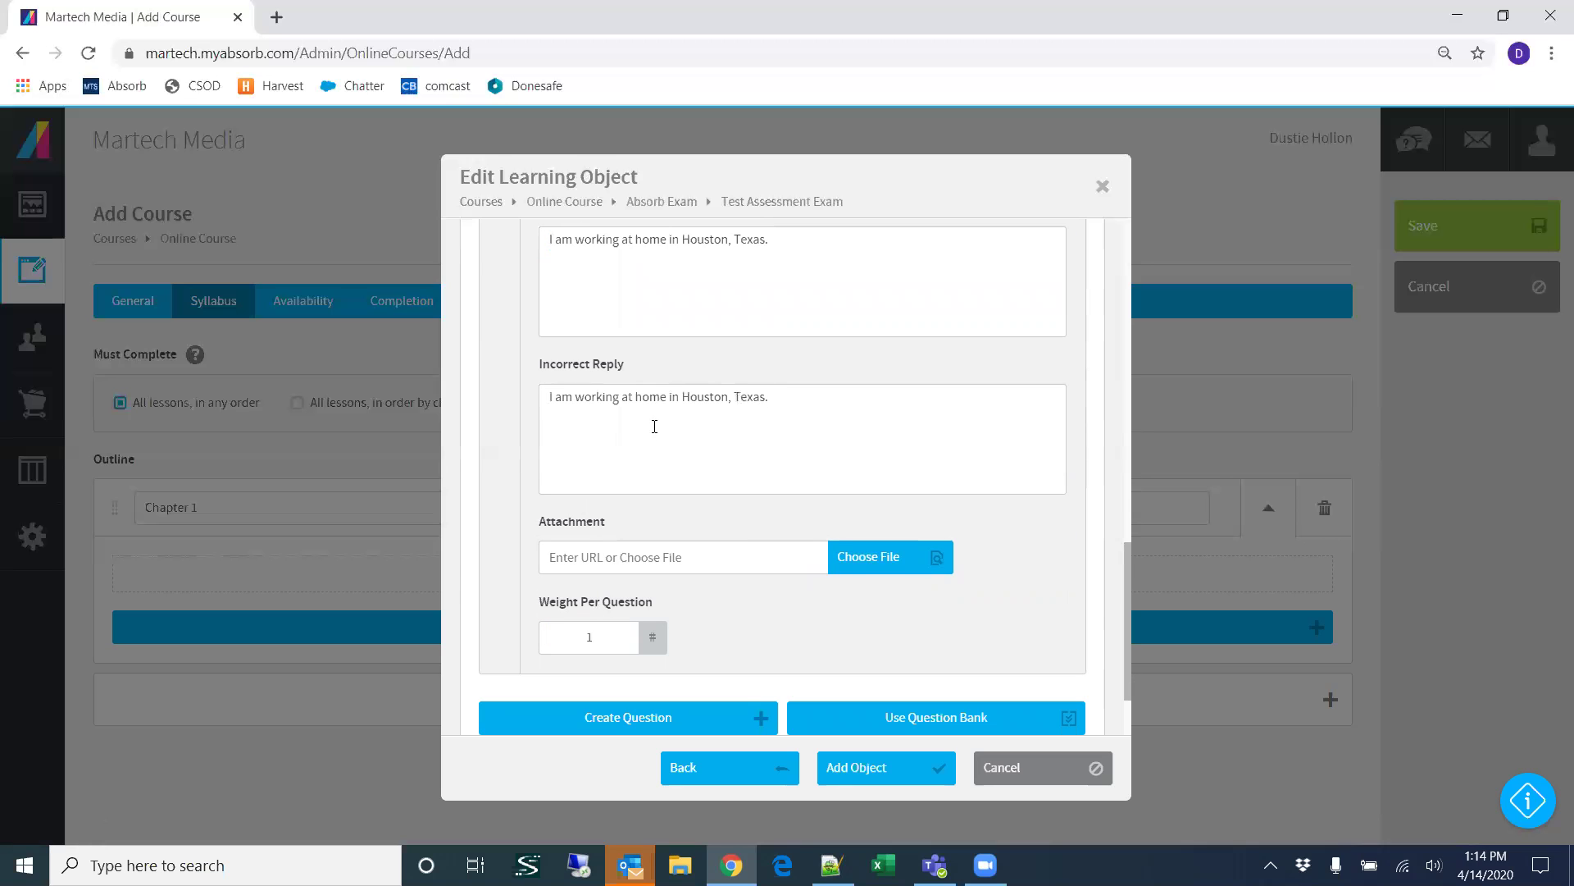
{"action": "scroll", "coordinate": [702, 444], "scroll_direction": "down", "scroll_amount": 2}
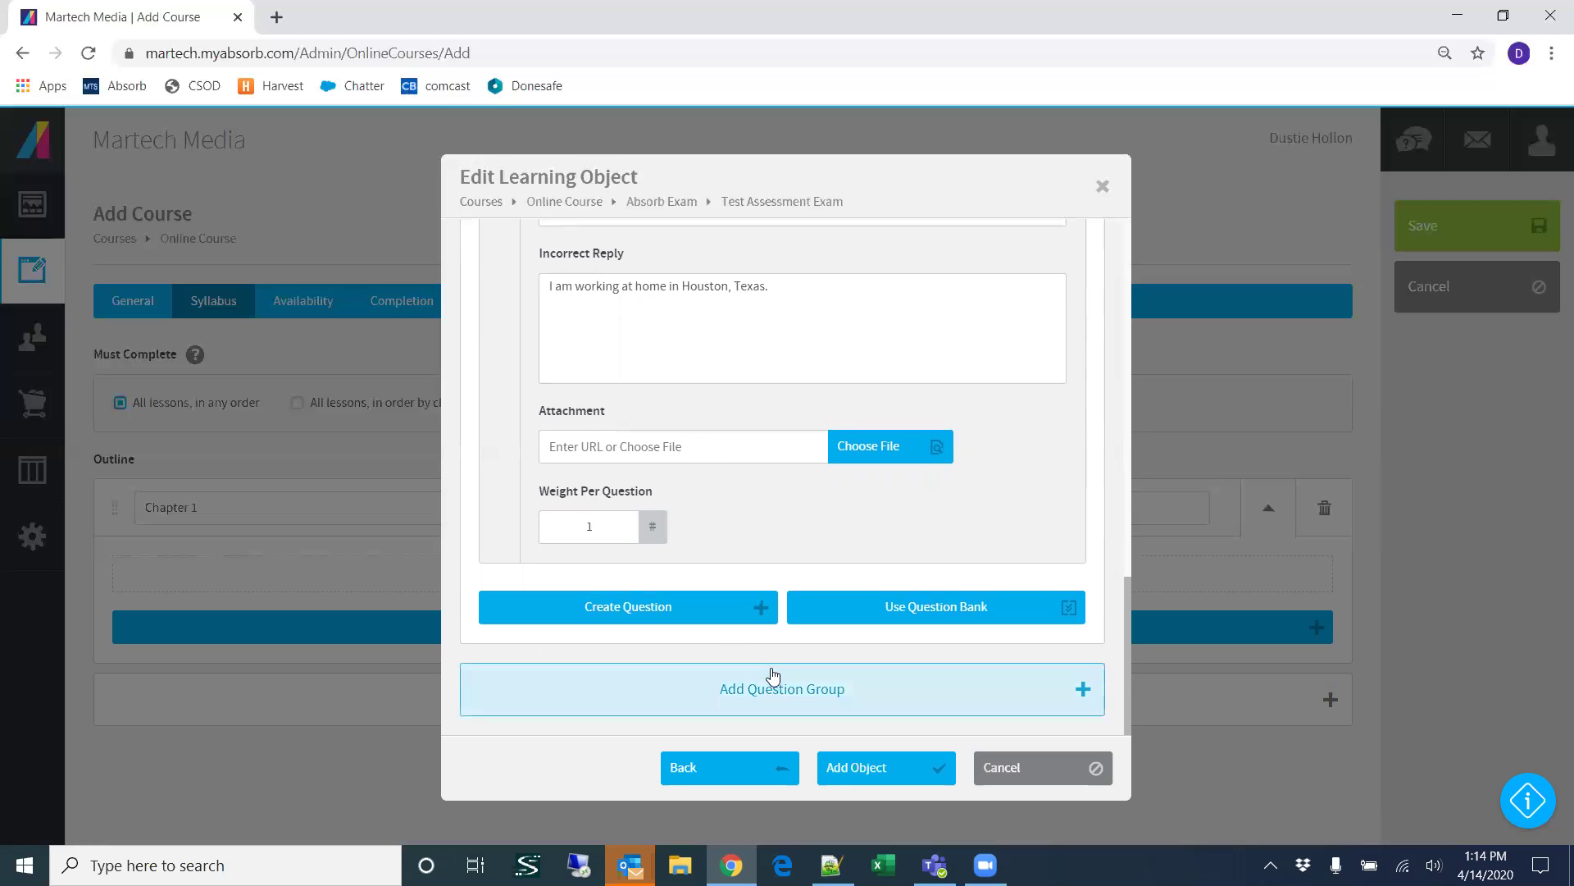
- Add Question Group 2 with a Text-type question 'How many states are in the US?'
{"action": "left_click", "coordinate": [762, 693]}
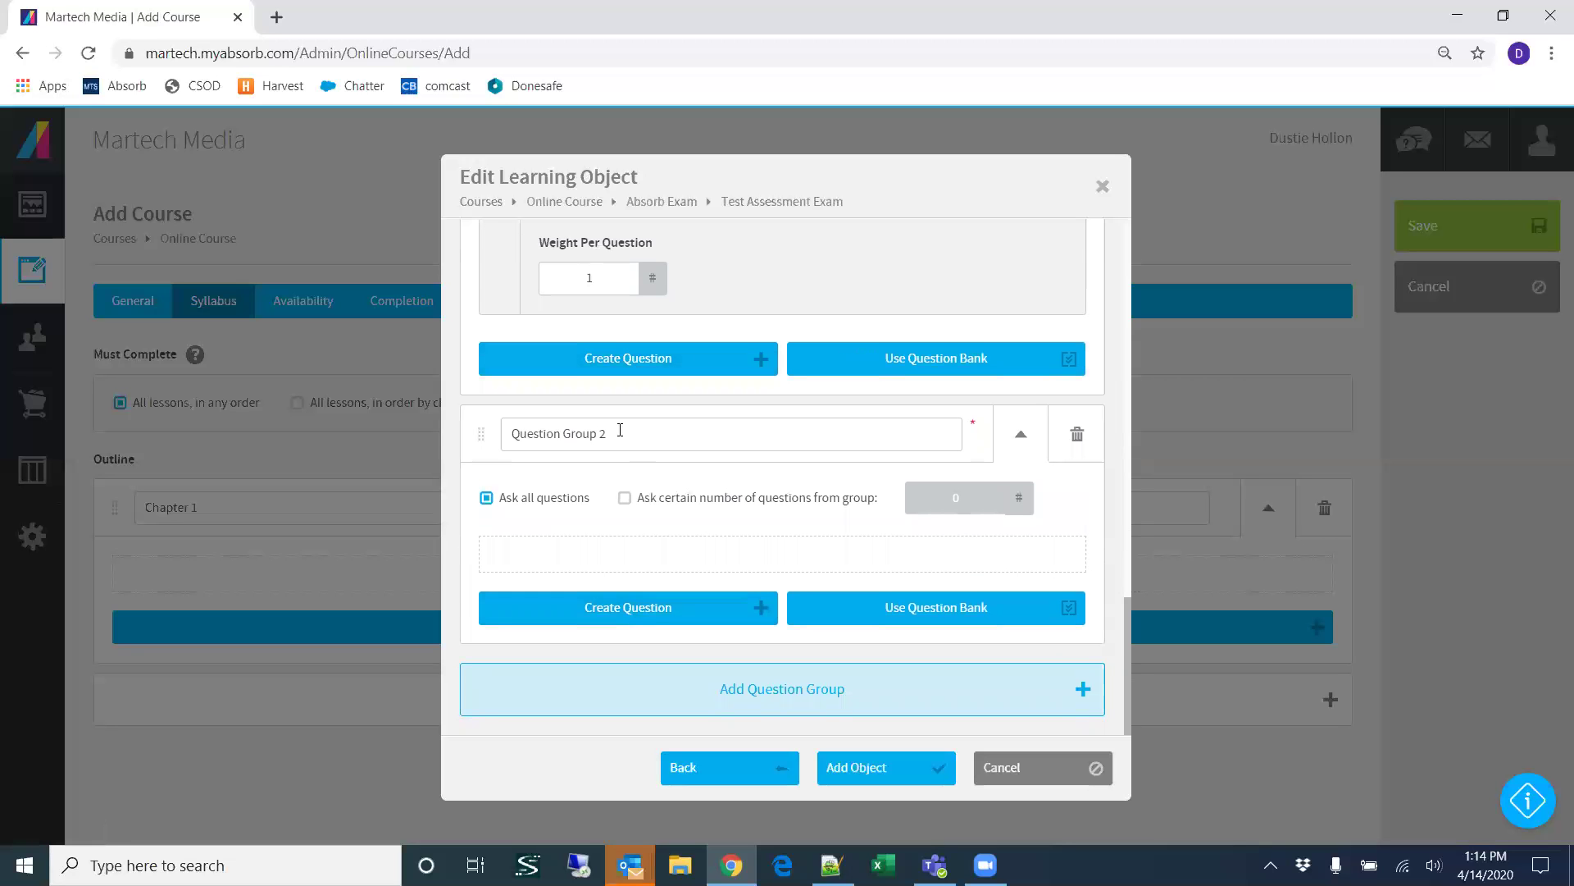
{"action": "left_click_drag", "start_coordinate": [618, 429], "coordinate": [464, 425]}
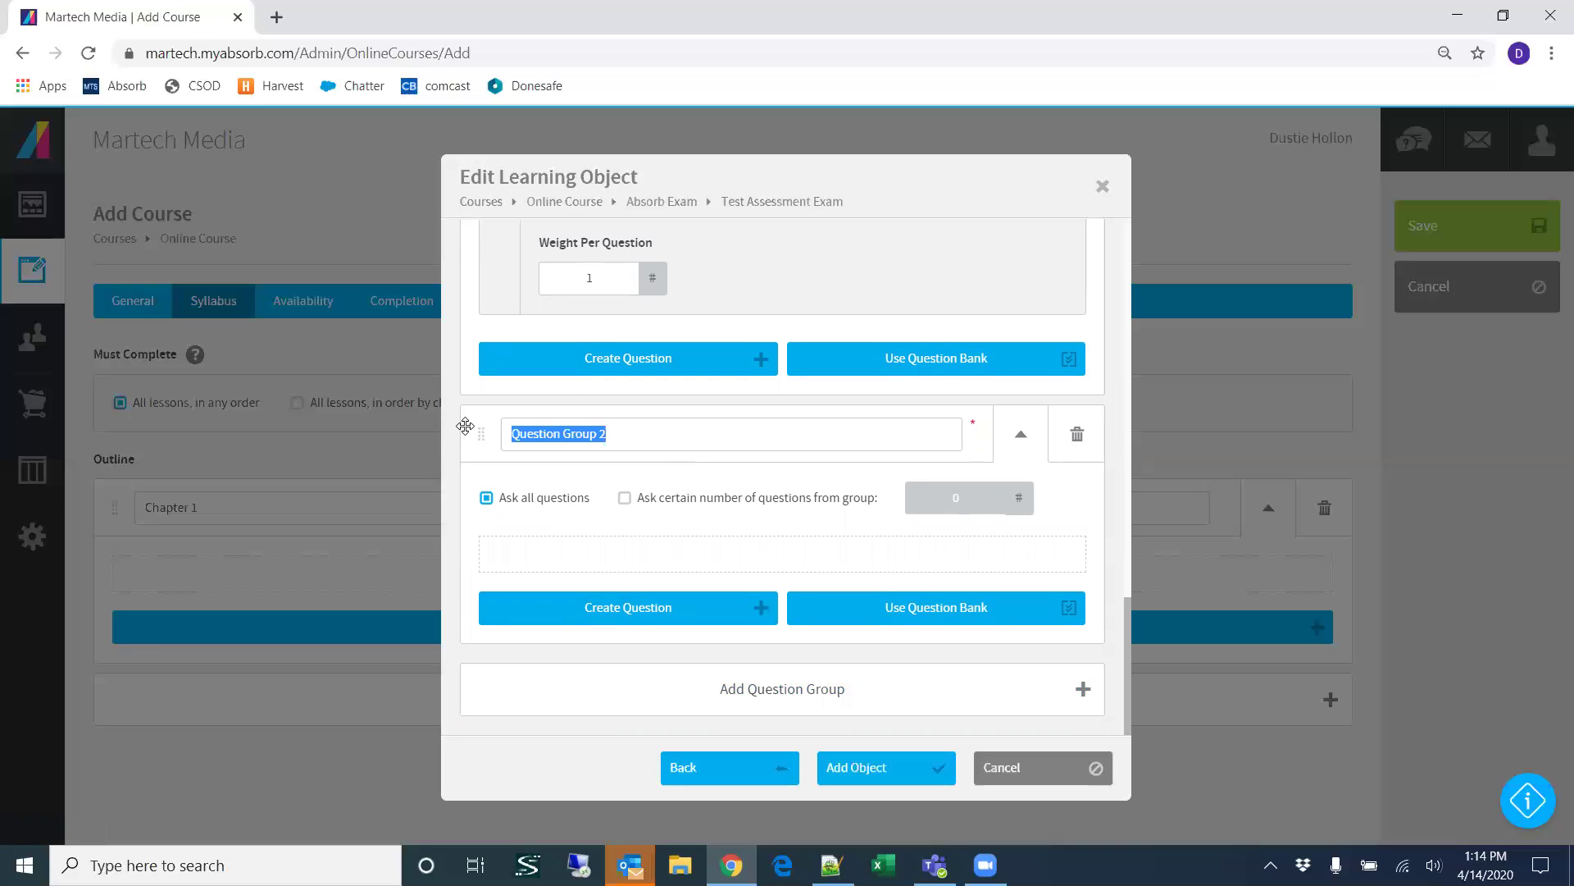
{"action": "left_click", "coordinate": [605, 611]}
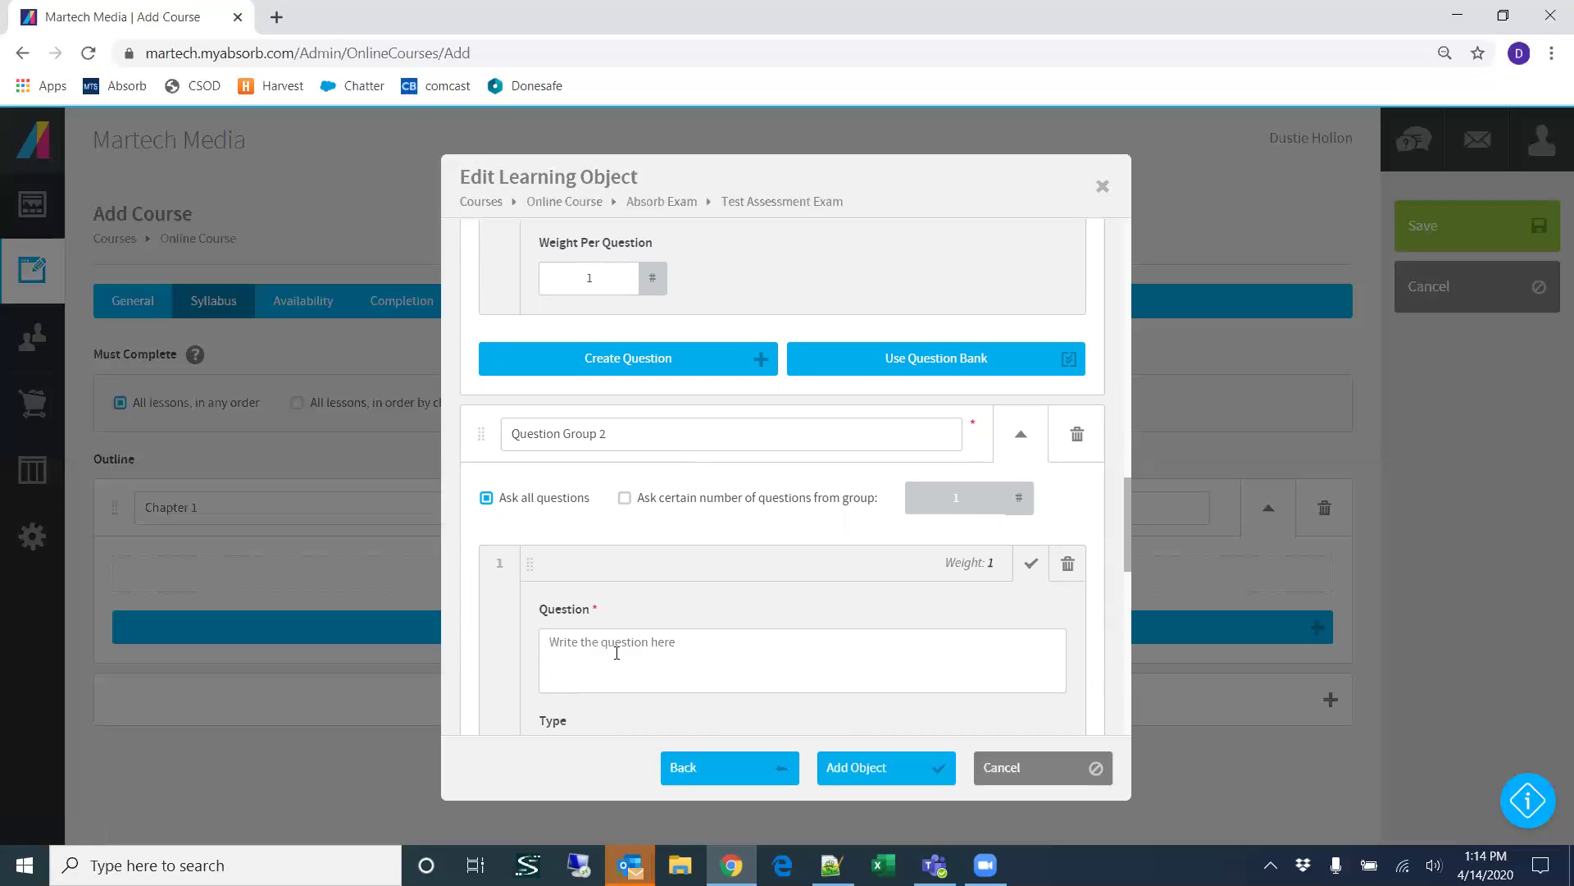
{"action": "type", "text": "How many states"}
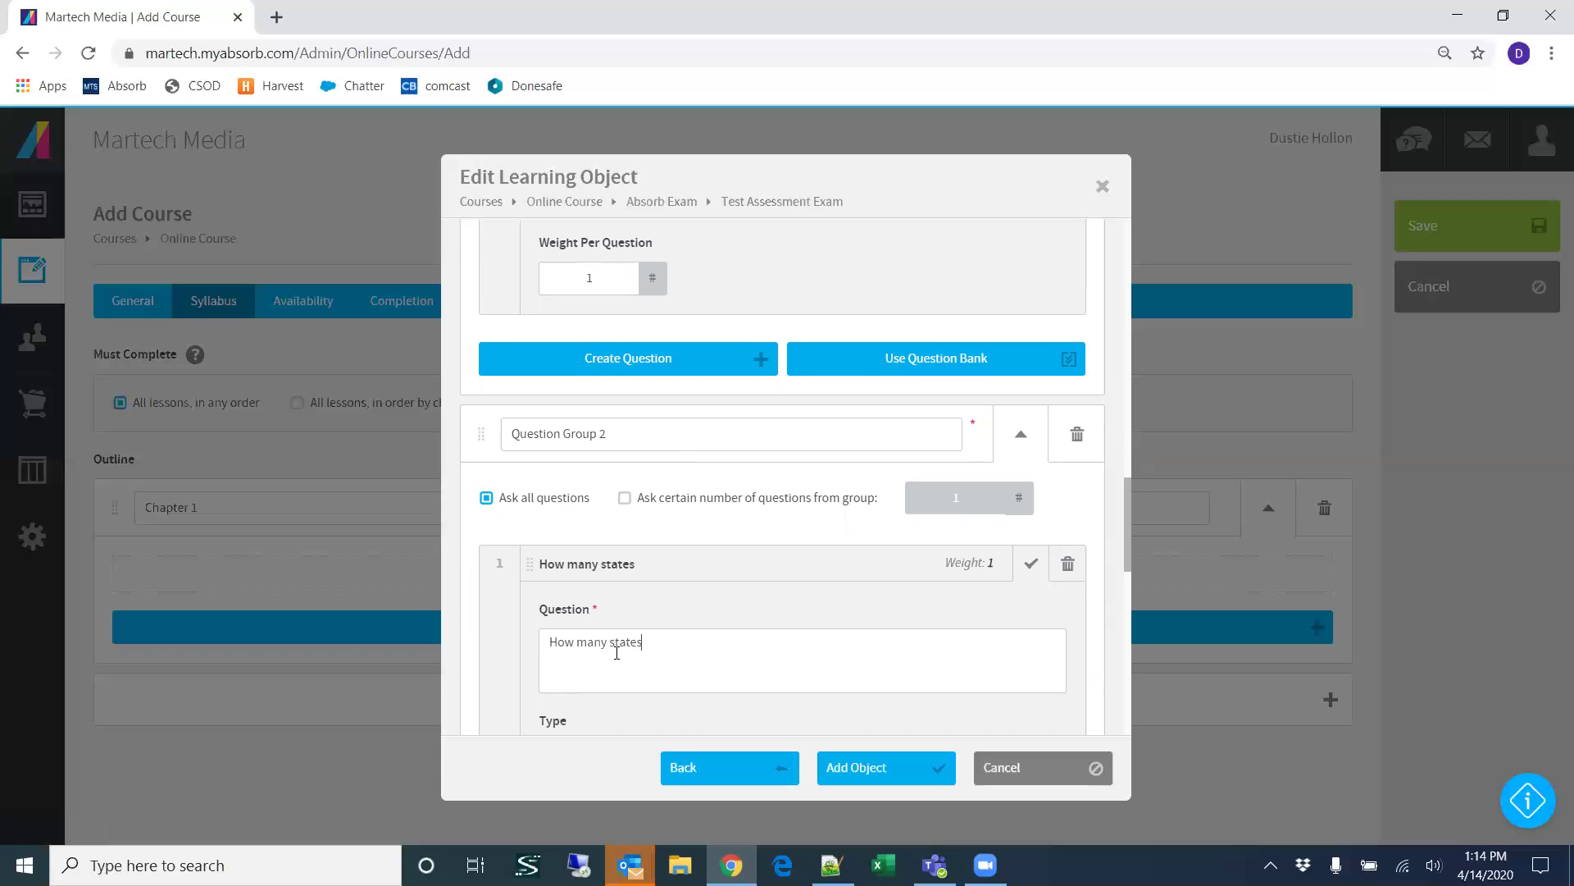
{"action": "type", "text": " are in the US?"}
{"action": "scroll", "coordinate": [623, 639], "scroll_direction": "down", "scroll_amount": 3}
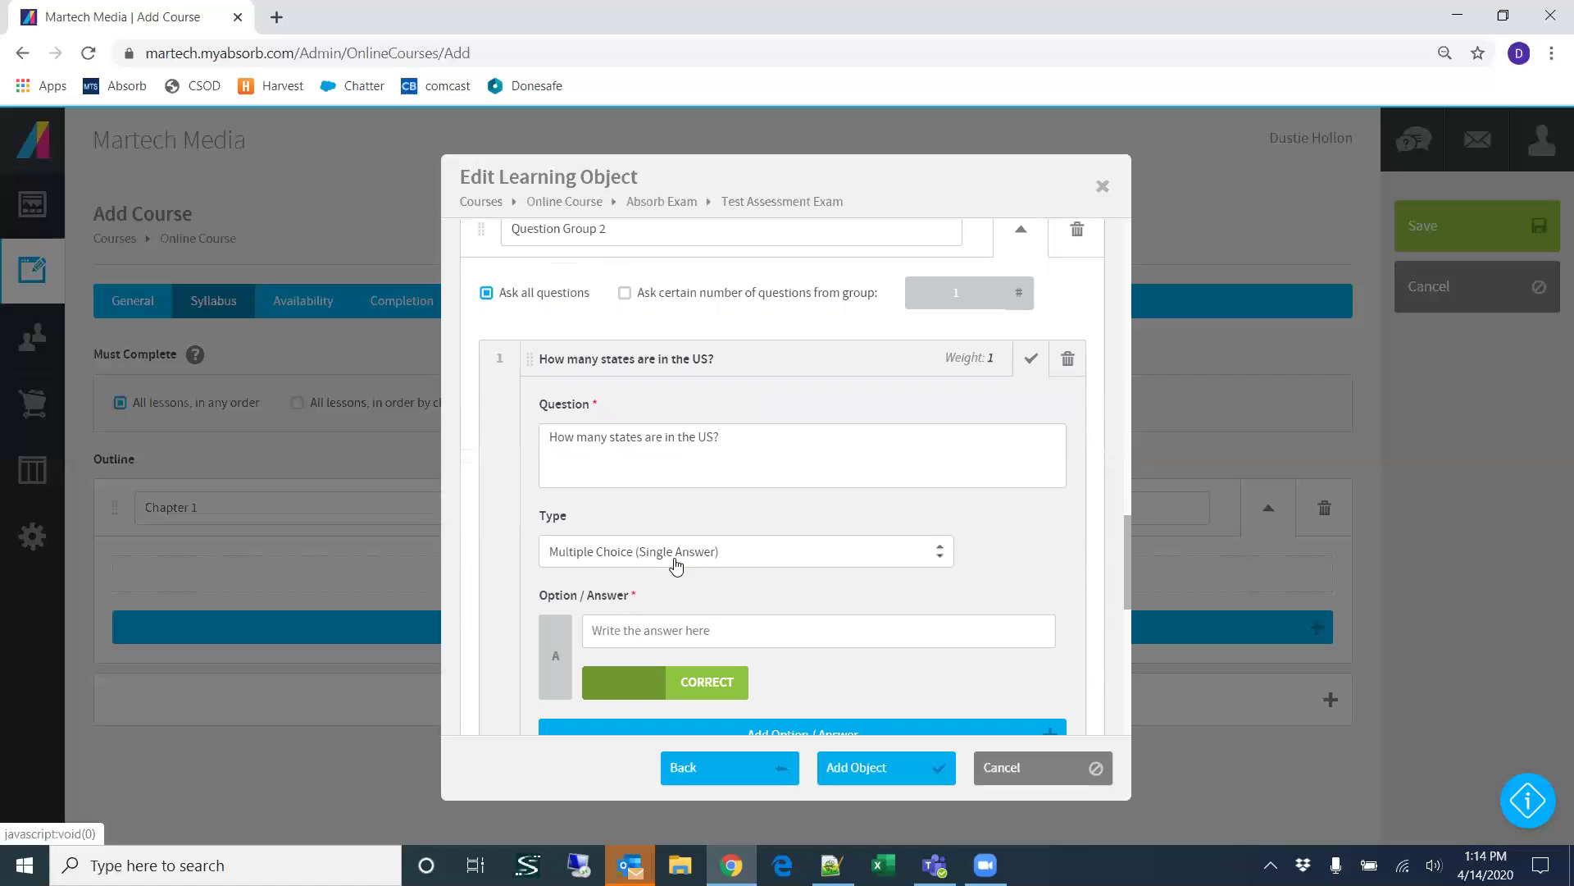
{"action": "left_click", "coordinate": [643, 558]}
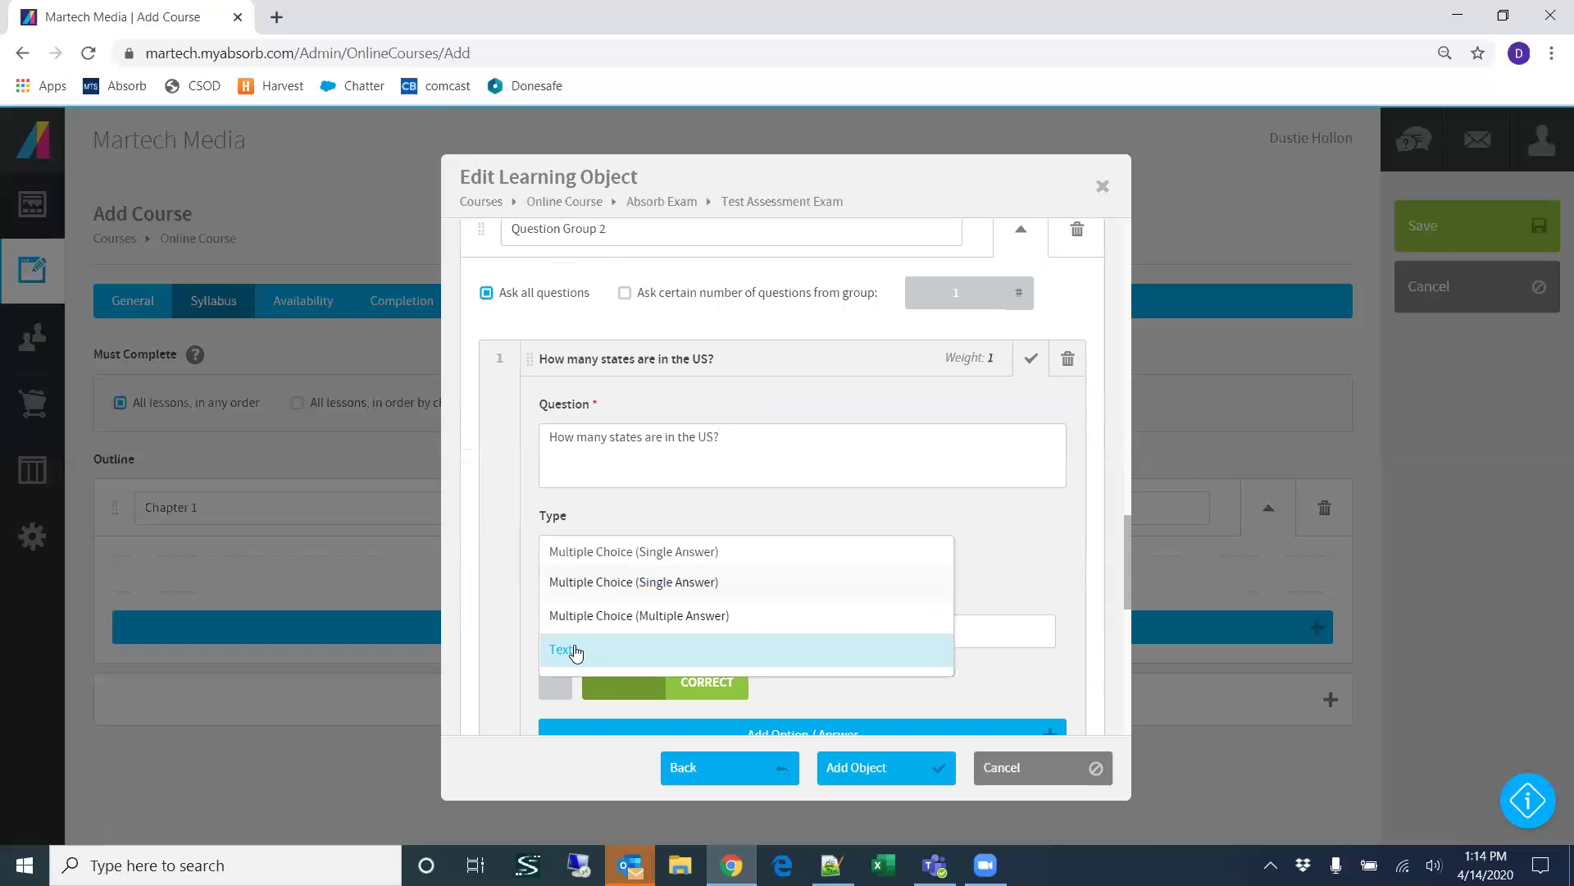
{"action": "left_click", "coordinate": [576, 649]}
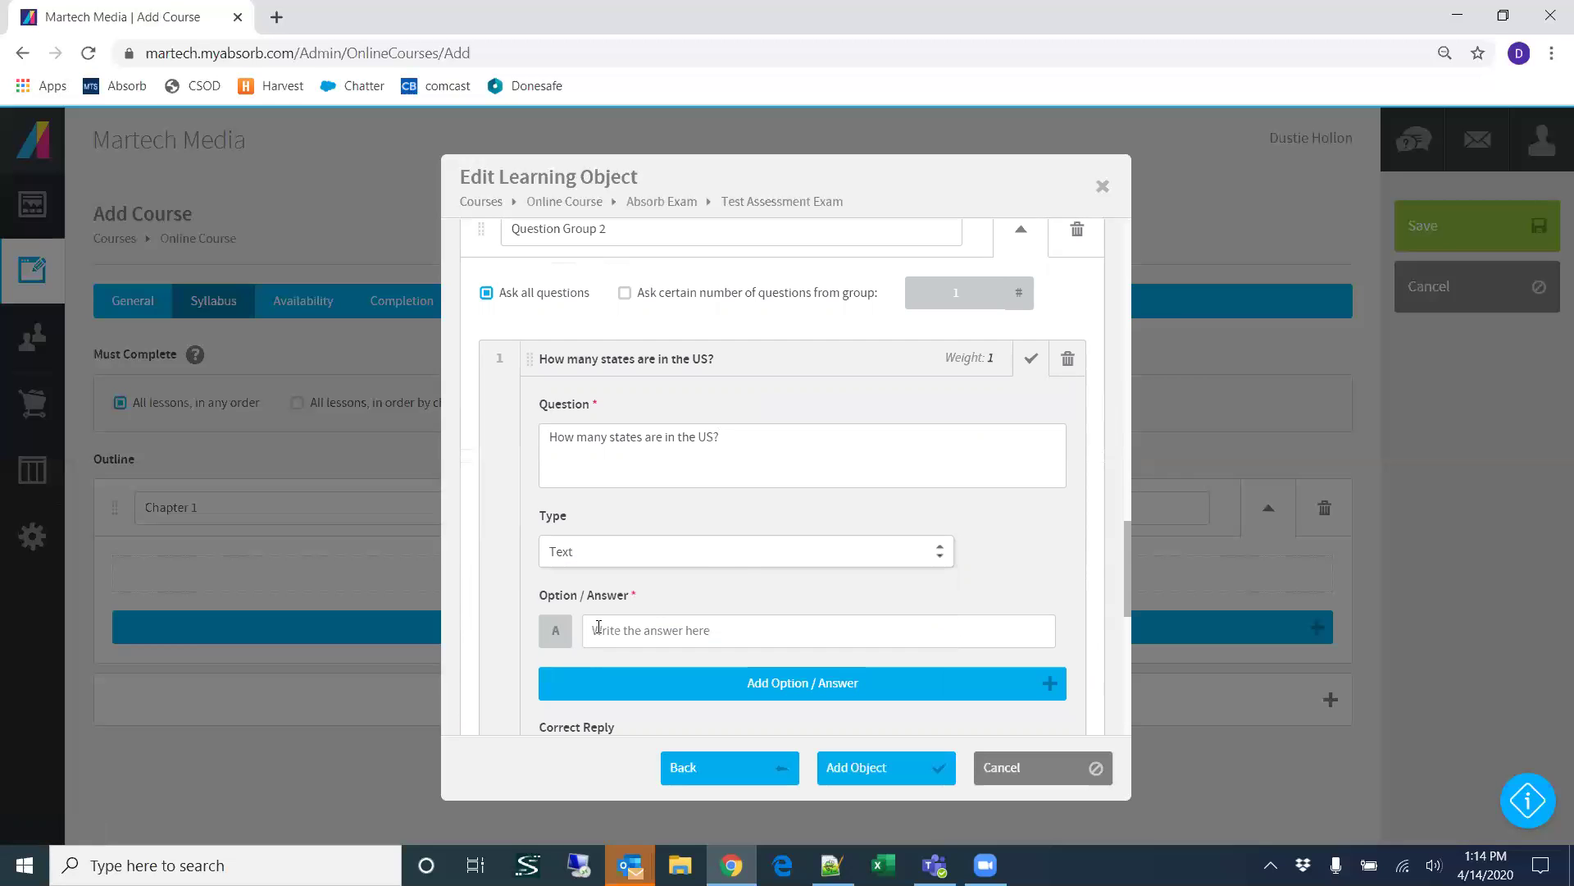
- Enter 50 and 'fisty' (meant as fifty) as the accepted answers
{"action": "scroll", "coordinate": [697, 533], "scroll_direction": "down", "scroll_amount": 2}
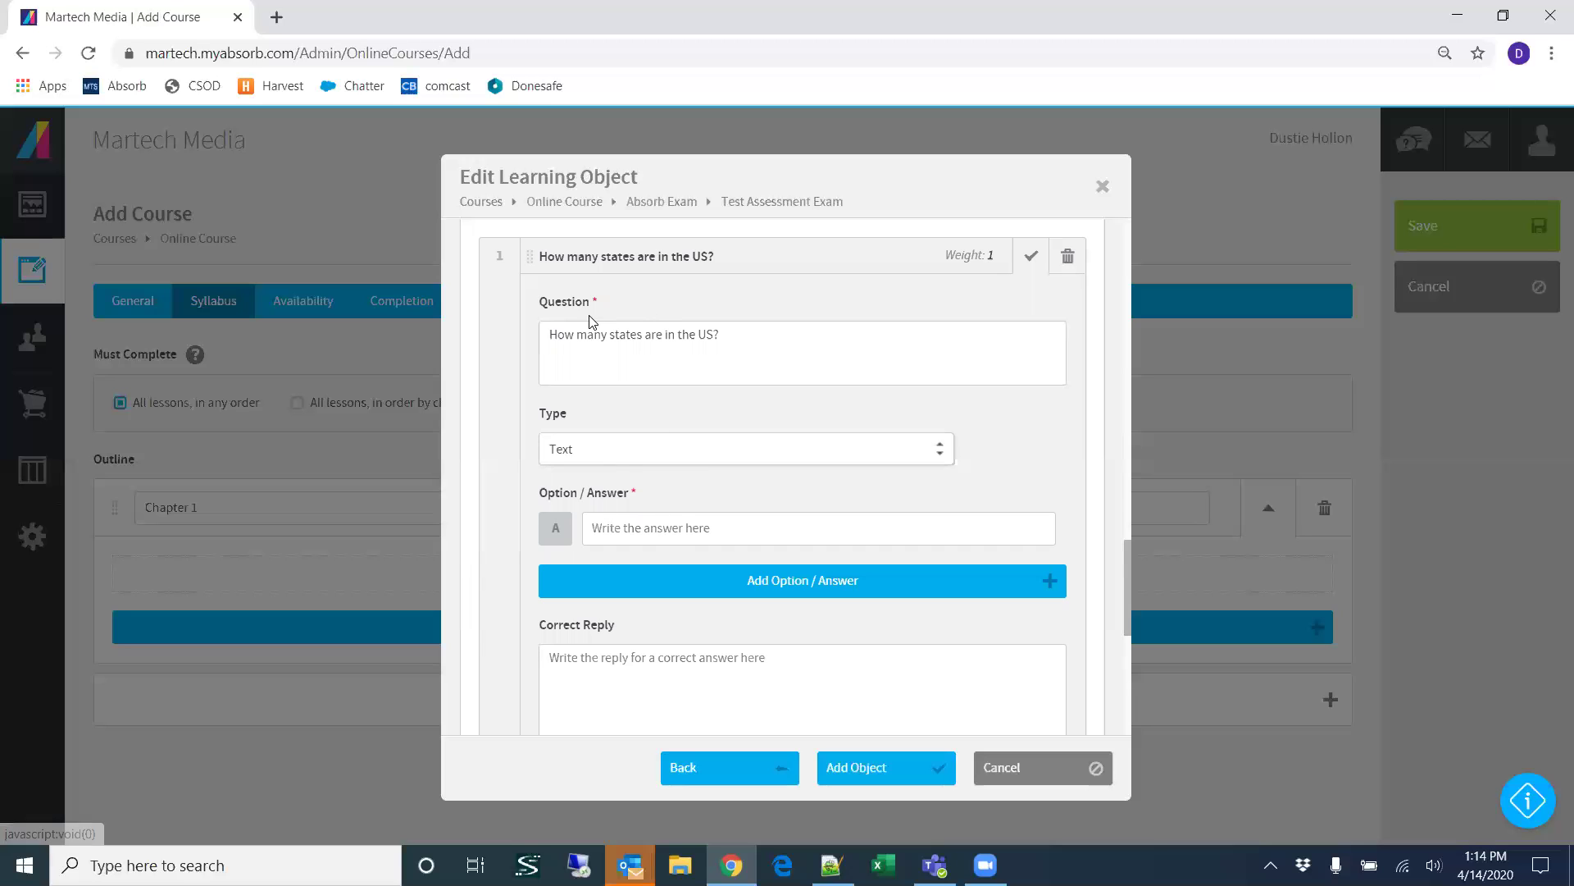
{"action": "left_click", "coordinate": [628, 528]}
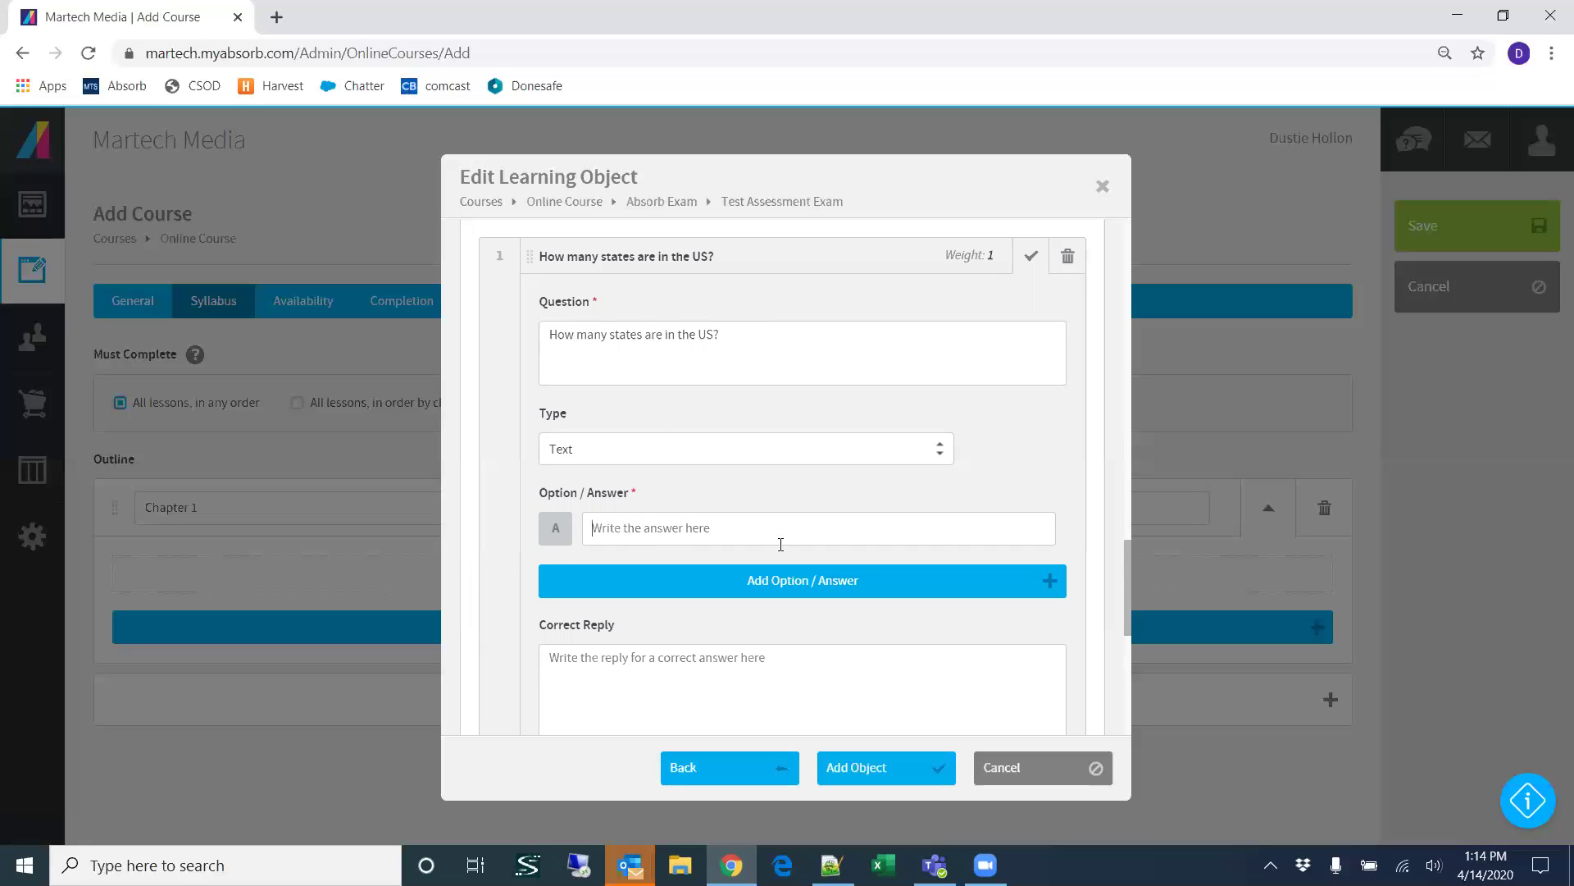
{"action": "type", "text": "50"}
{"action": "left_click", "coordinate": [814, 582]}
{"action": "type", "text": "f"}
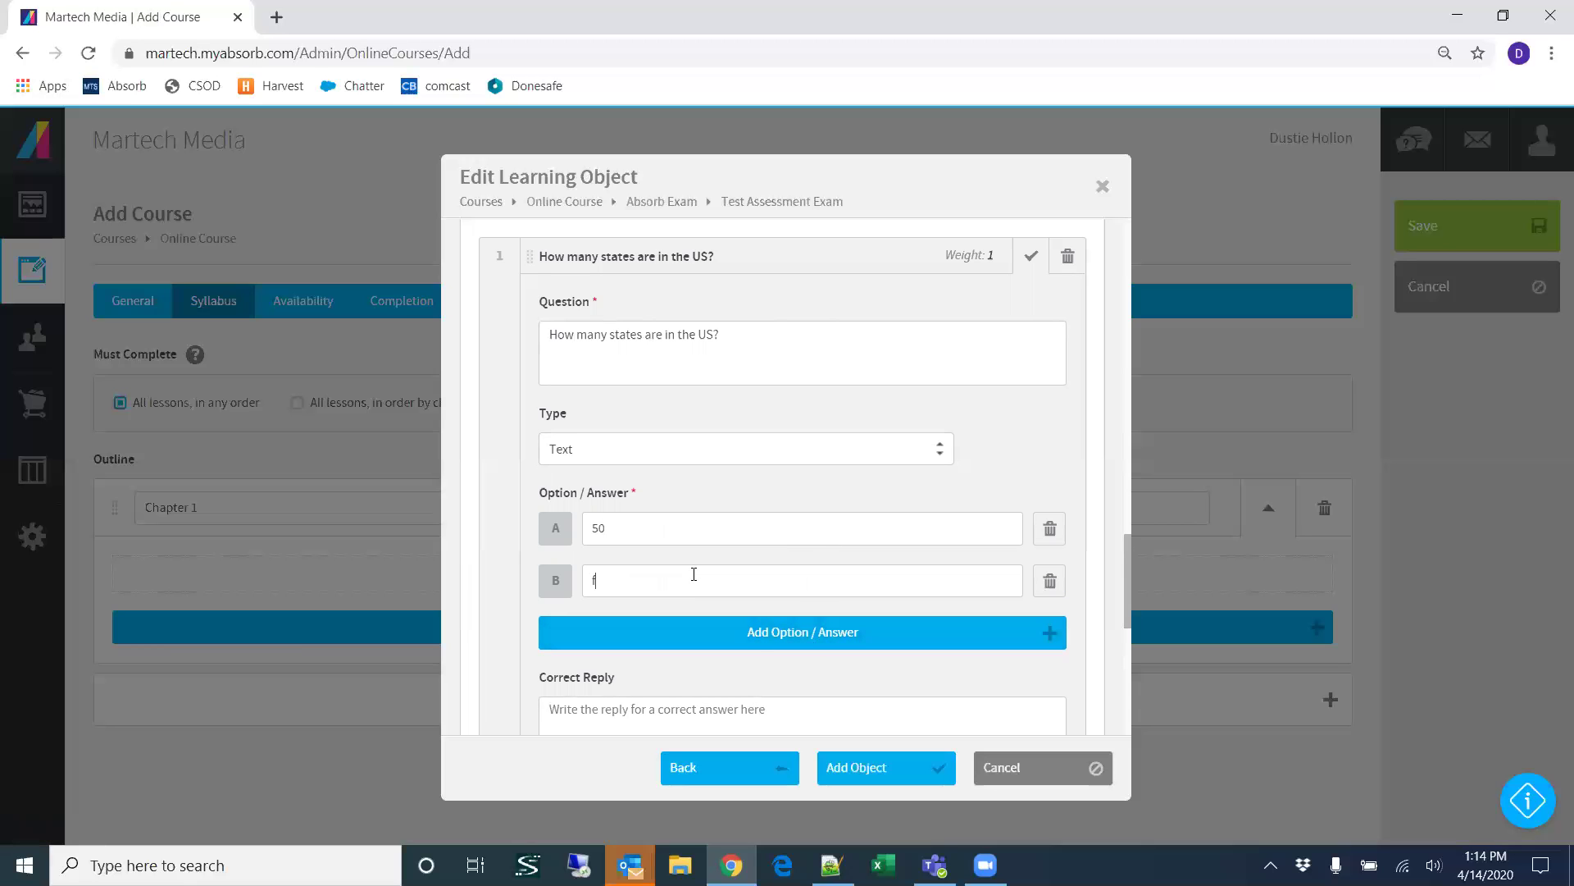
{"action": "type", "text": "is"}
{"action": "type", "text": "ty"}
{"action": "scroll", "coordinate": [692, 578], "scroll_direction": "down", "scroll_amount": 1}
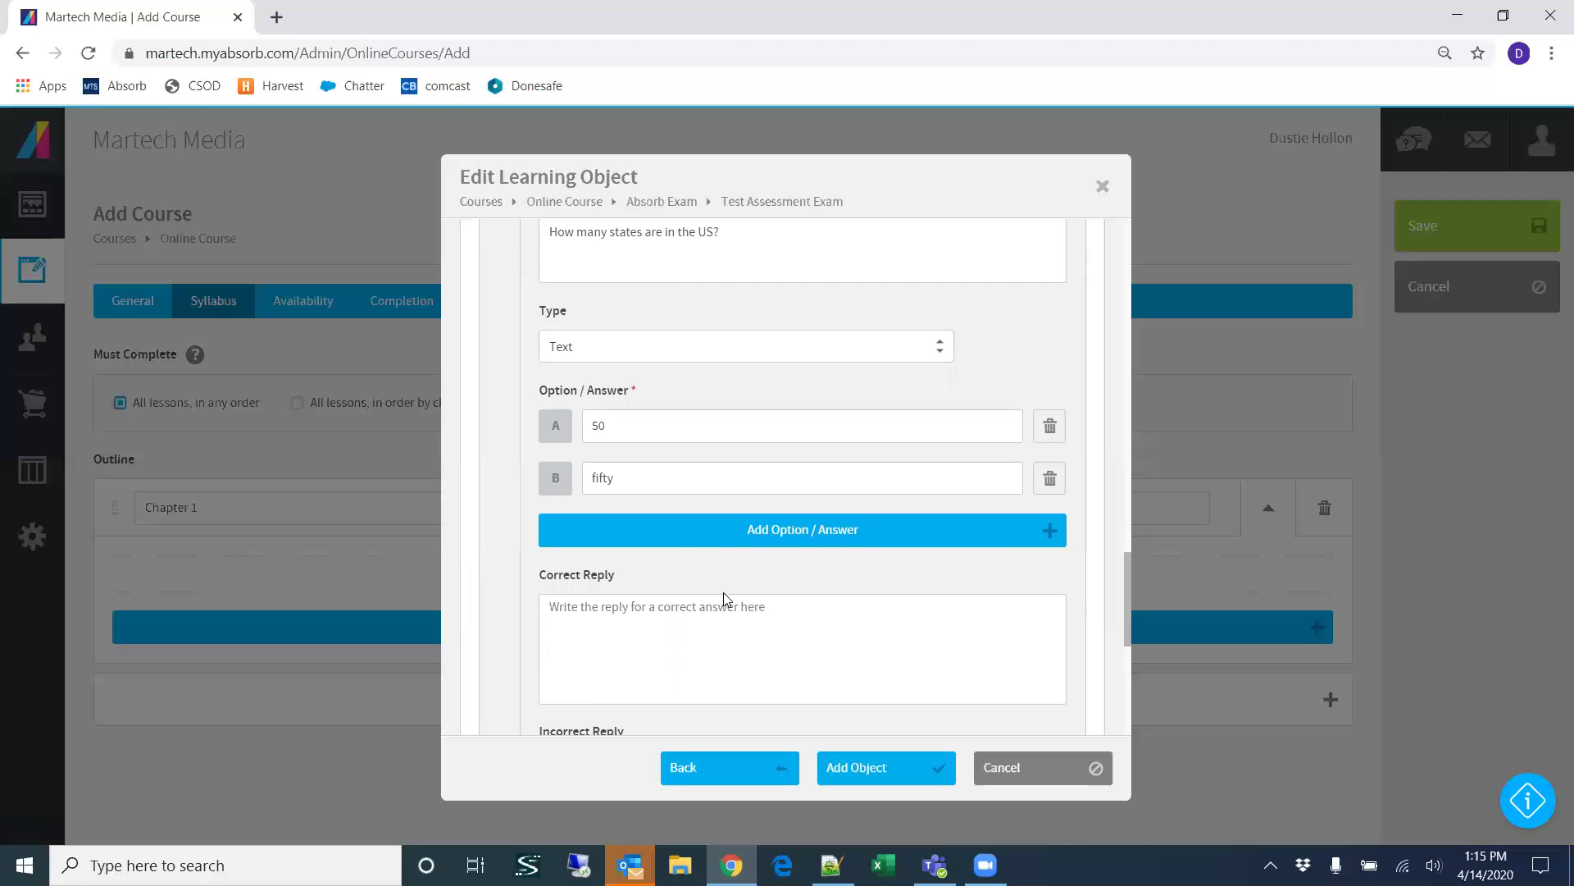
{"action": "scroll", "coordinate": [669, 627], "scroll_direction": "down", "scroll_amount": 5}
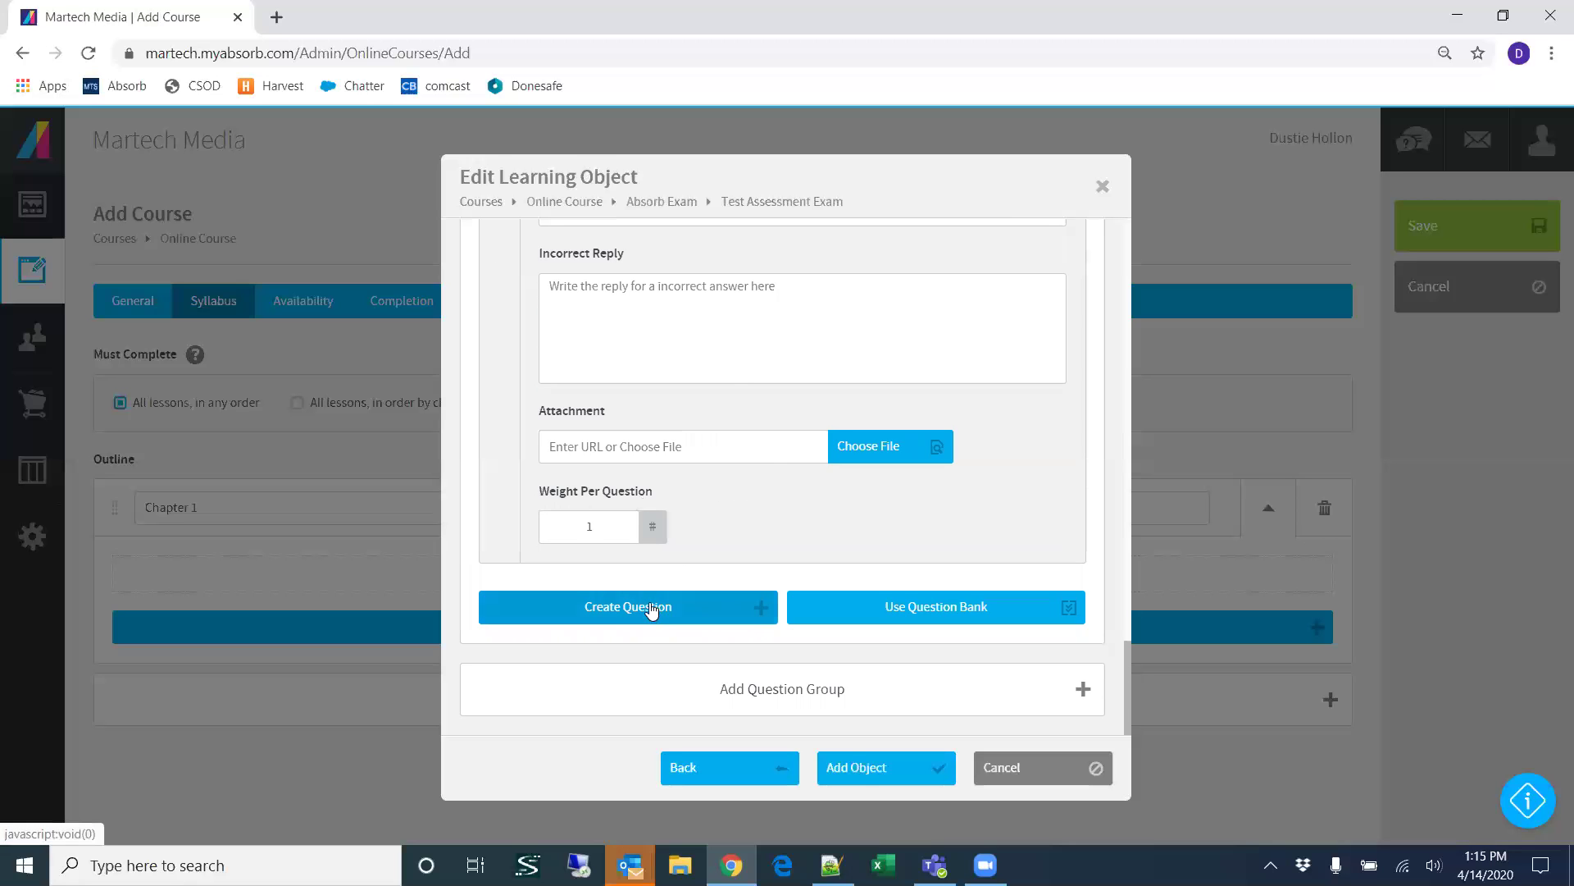
{"action": "left_click", "coordinate": [630, 618]}
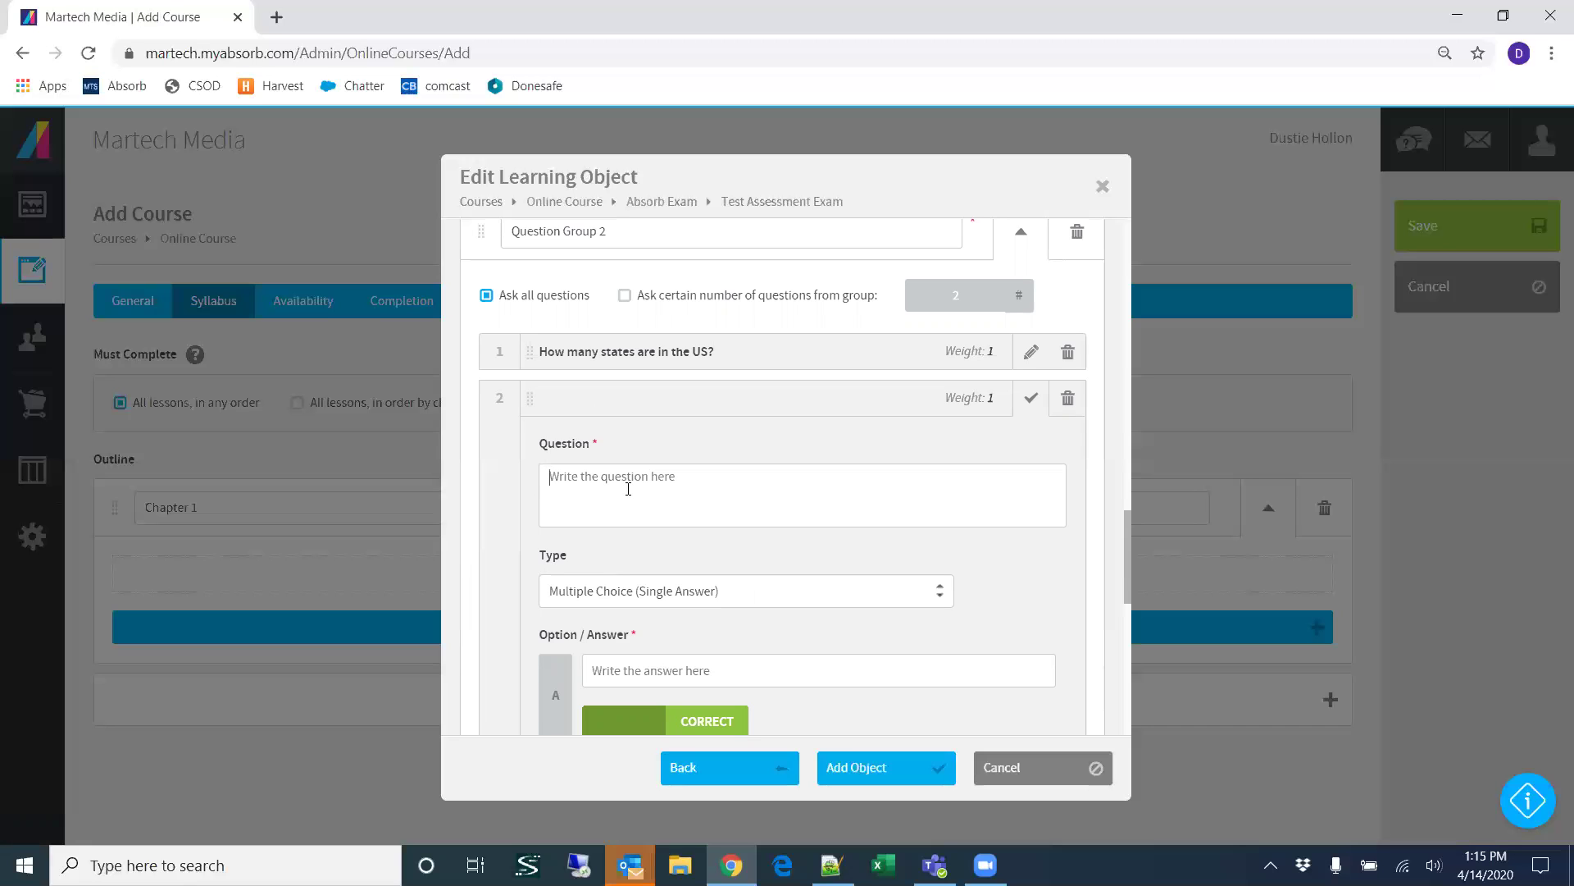
- Enter 'There are 80 states in the US.' as a single-answer multiple choice question
{"action": "type", "text": "There are"}
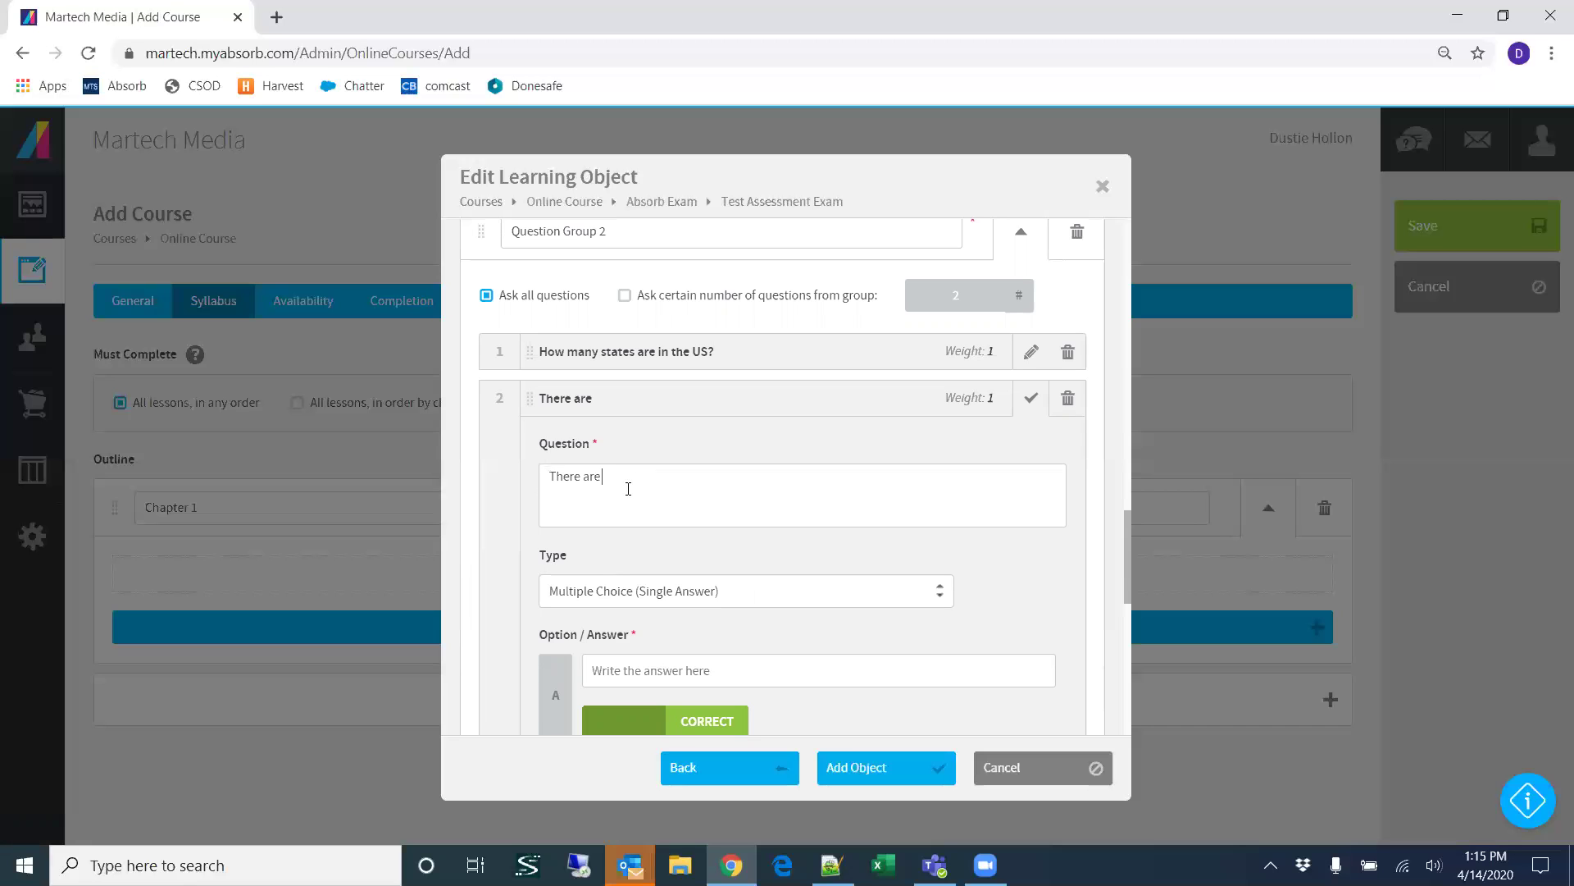
{"action": "type", "text": " 80 states in the US."}
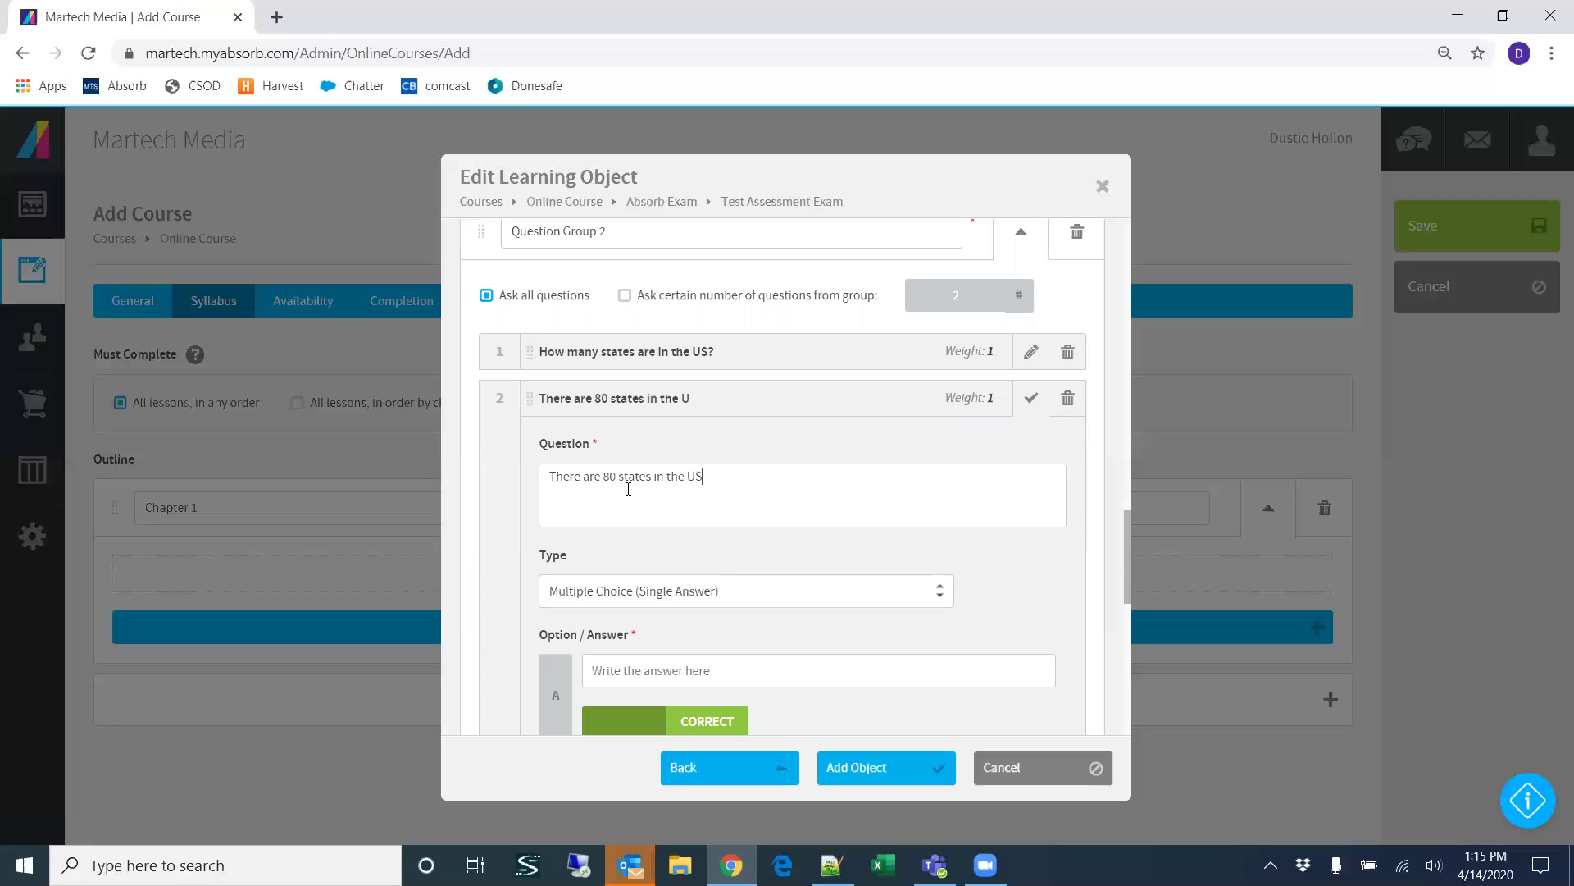
{"action": "left_click", "coordinate": [592, 594]}
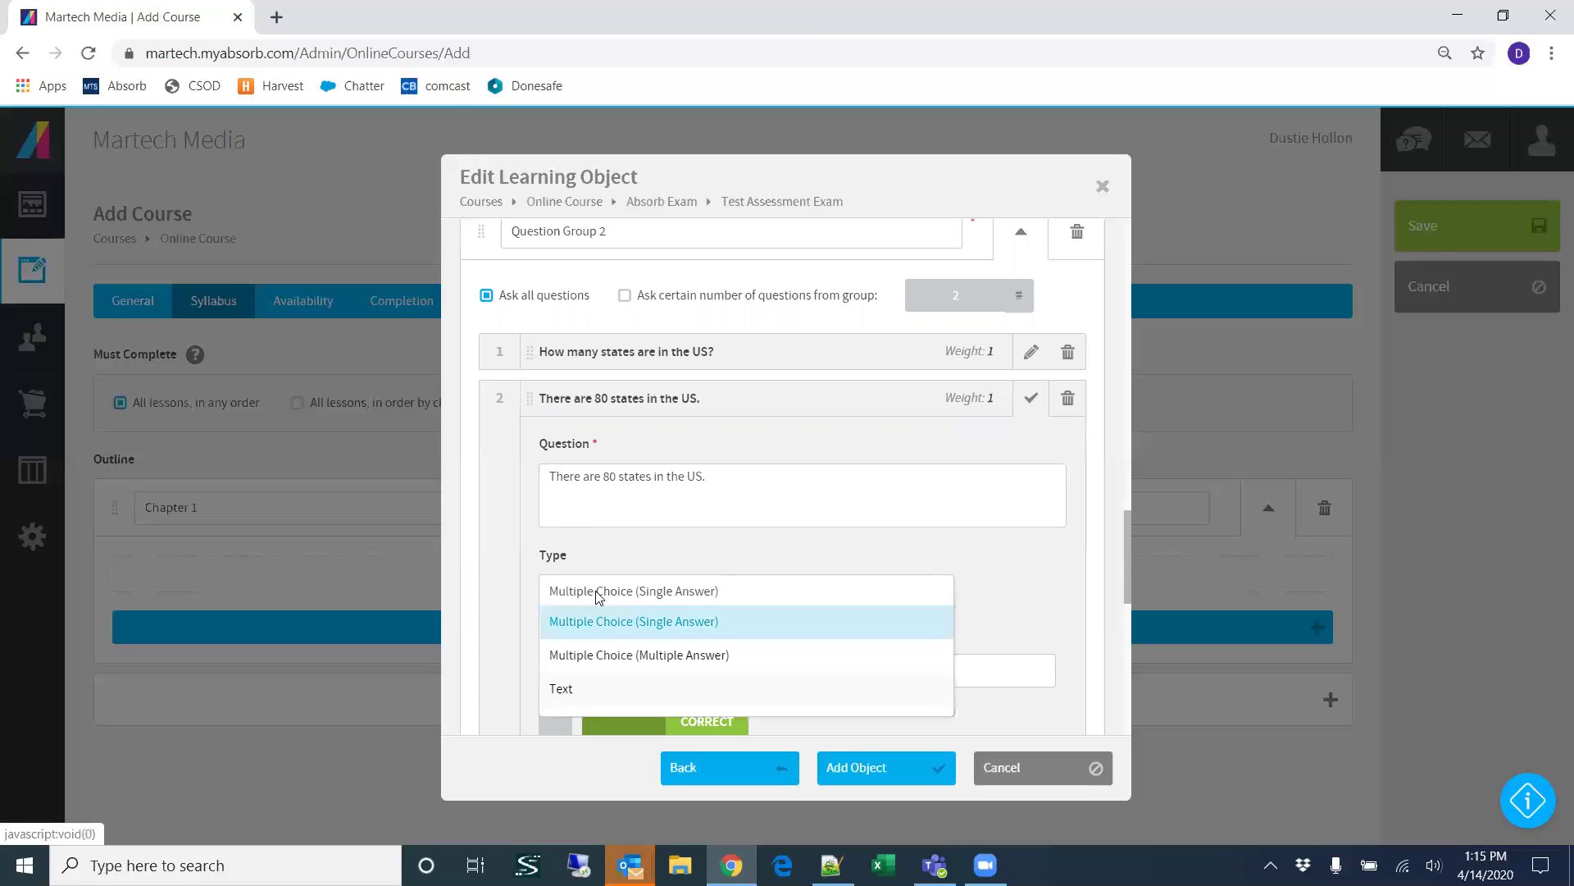
{"action": "left_click", "coordinate": [582, 696]}
{"action": "scroll", "coordinate": [696, 598], "scroll_direction": "down", "scroll_amount": 2}
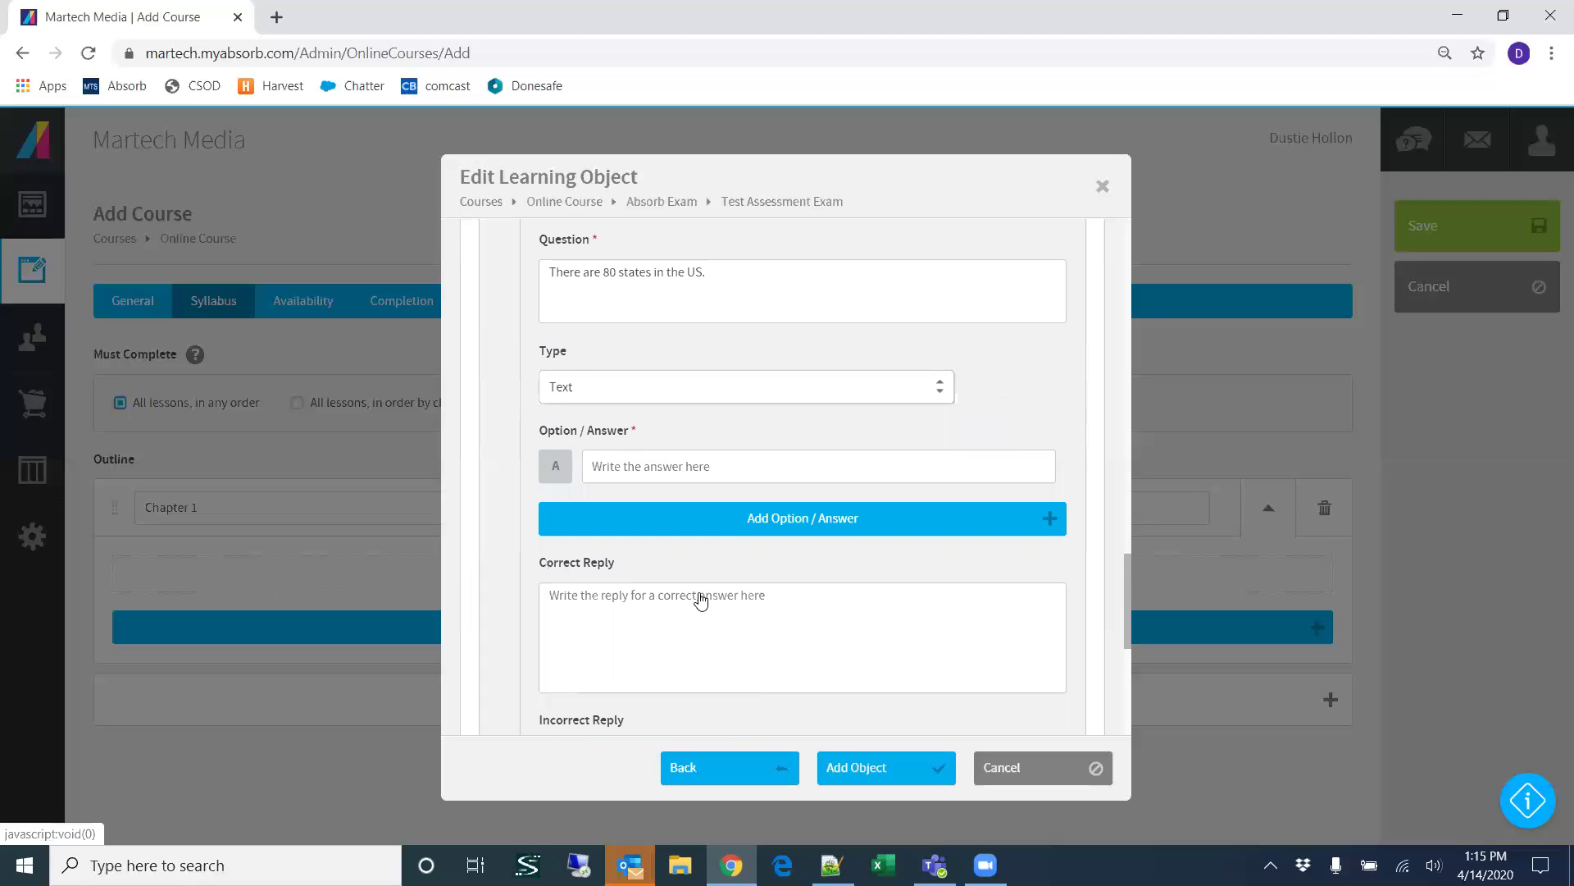
{"action": "left_click", "coordinate": [643, 466]}
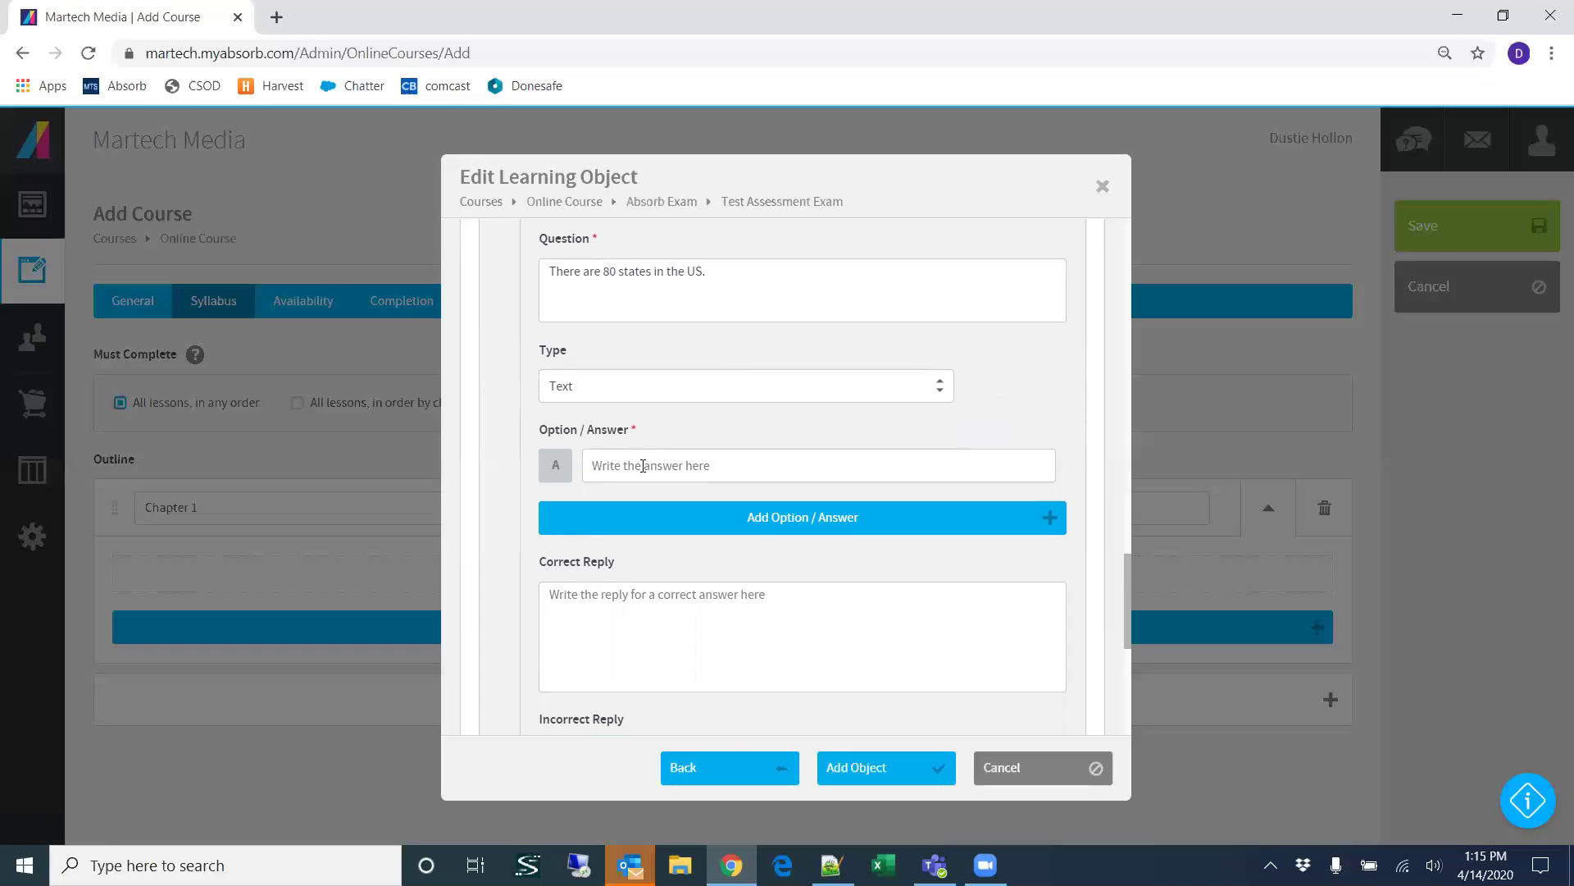
{"action": "left_click", "coordinate": [574, 387]}
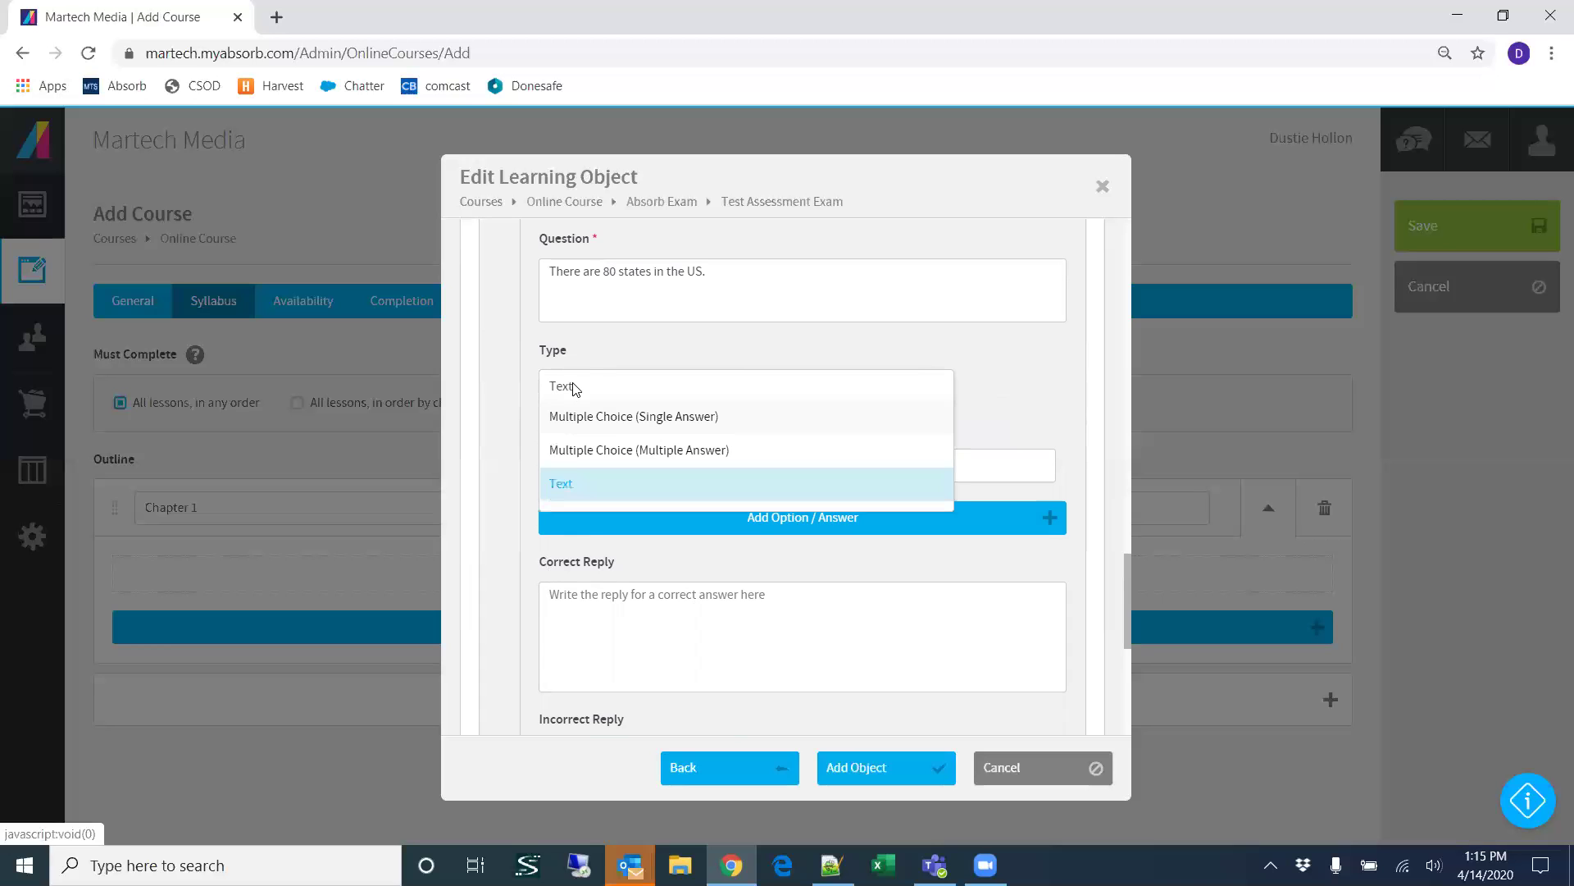
{"action": "left_click", "coordinate": [586, 432]}
- Add answers True and False, with False marked correct and its spelling fixed
{"action": "left_click", "coordinate": [650, 466]}
{"action": "type", "text": "Te"}
{"action": "key", "text": "BackSpace"}
{"action": "type", "text": "rue"}
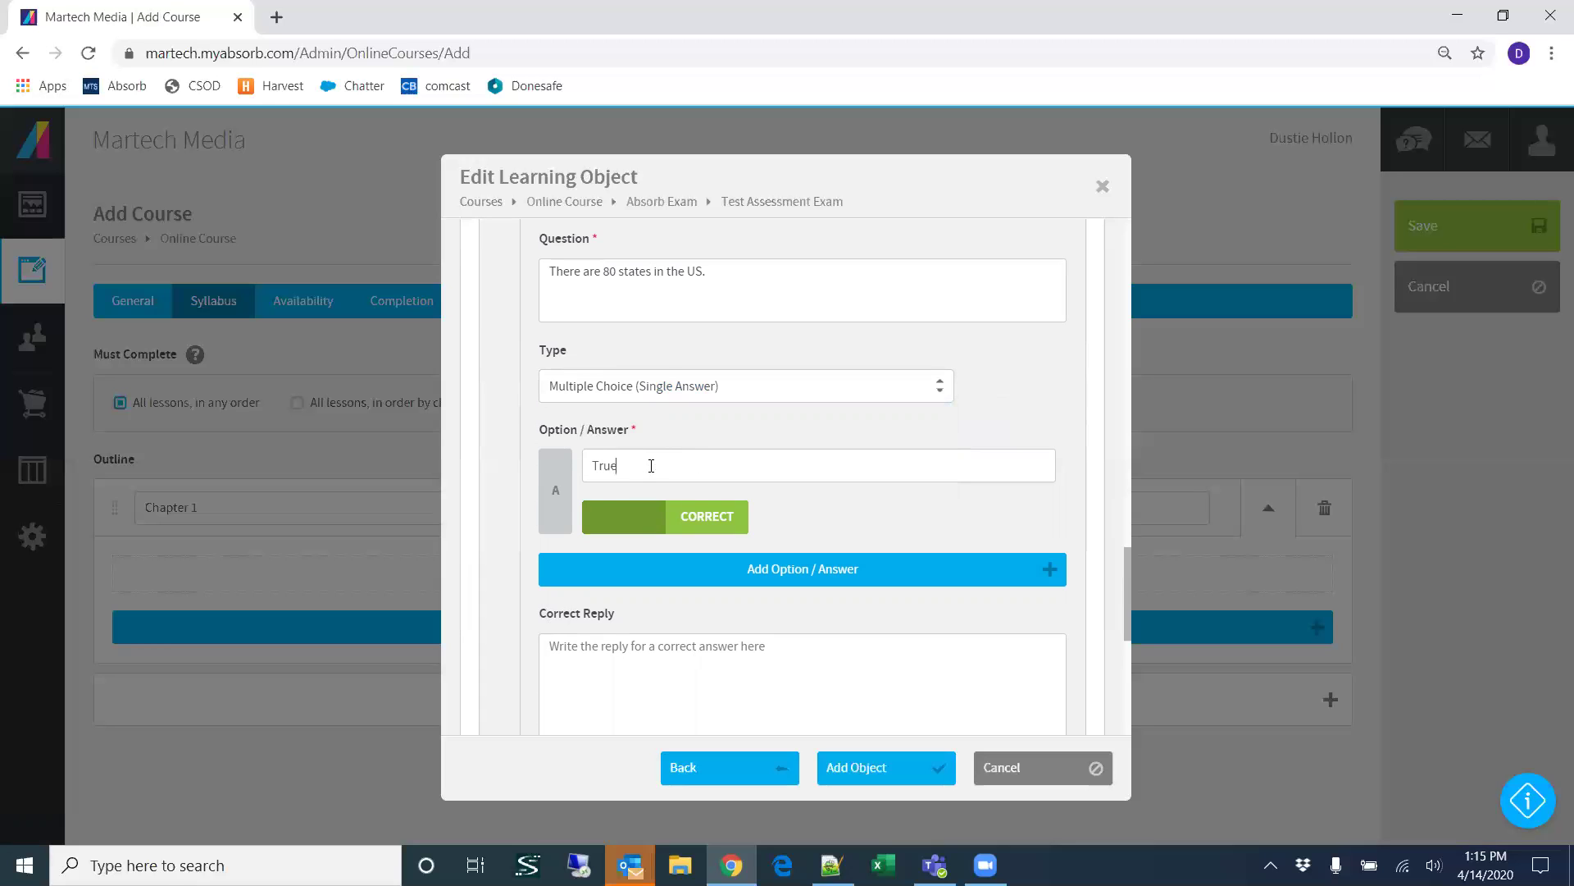
{"action": "left_click", "coordinate": [645, 566]}
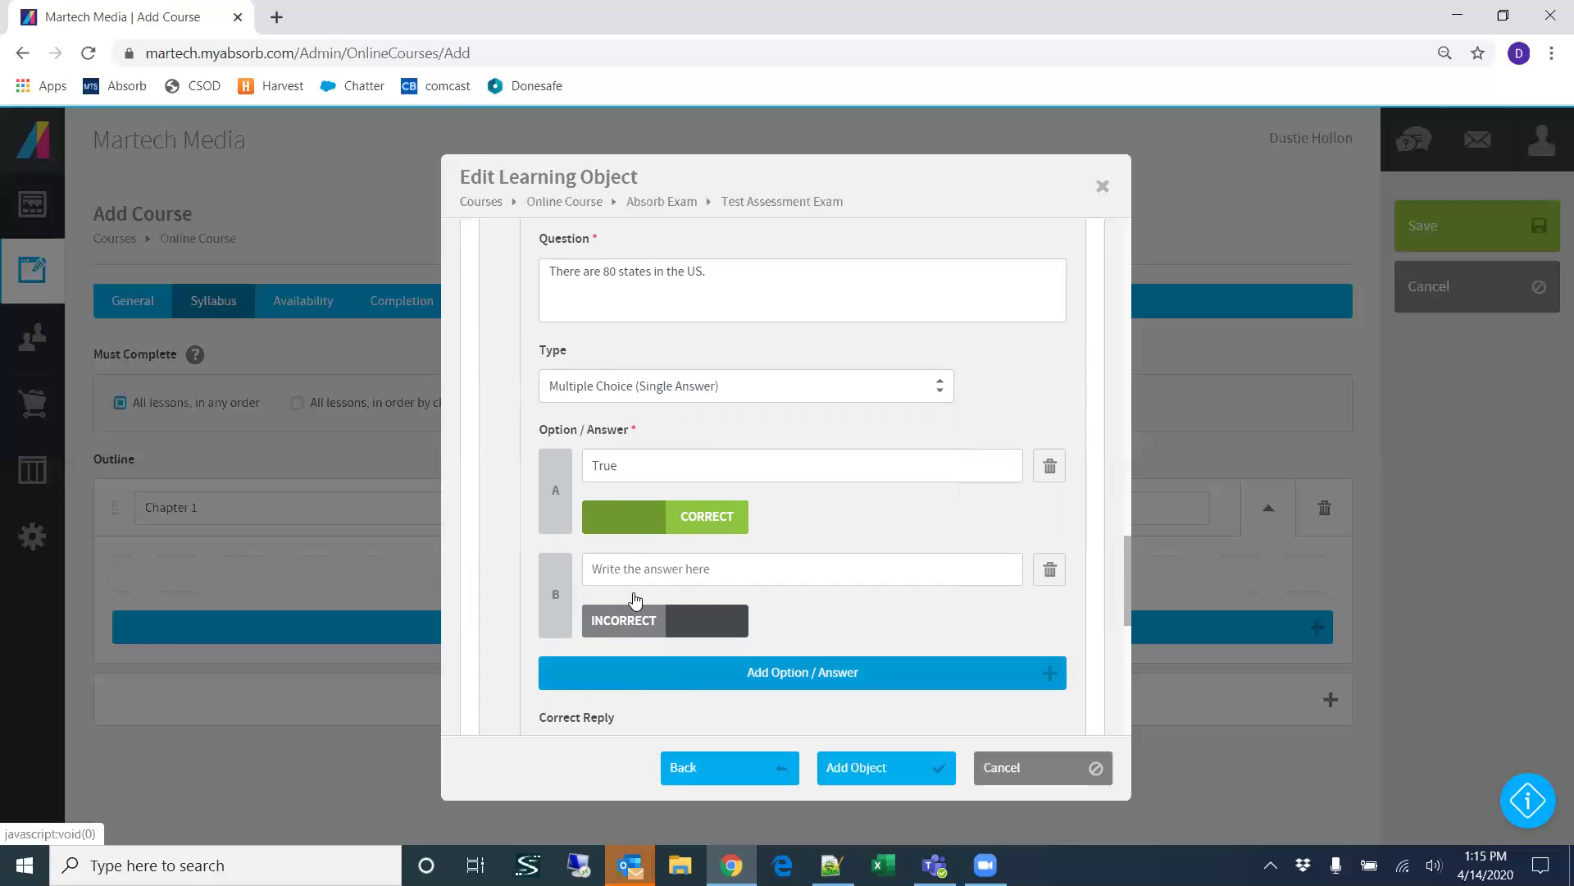
{"action": "type", "text": "Falst"}
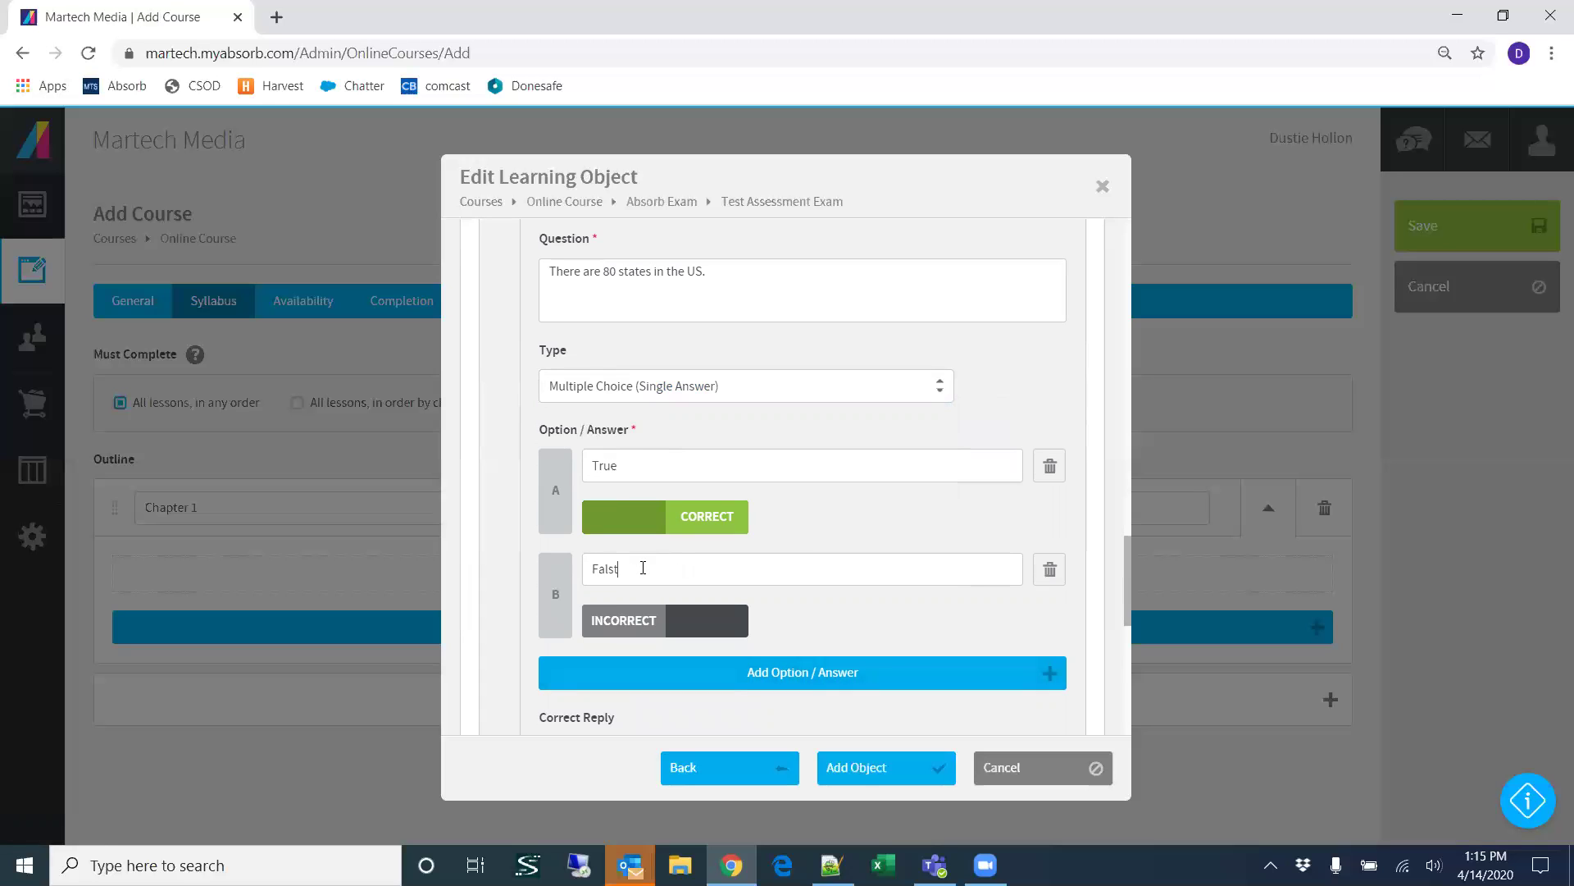
{"action": "left_click", "coordinate": [715, 622]}
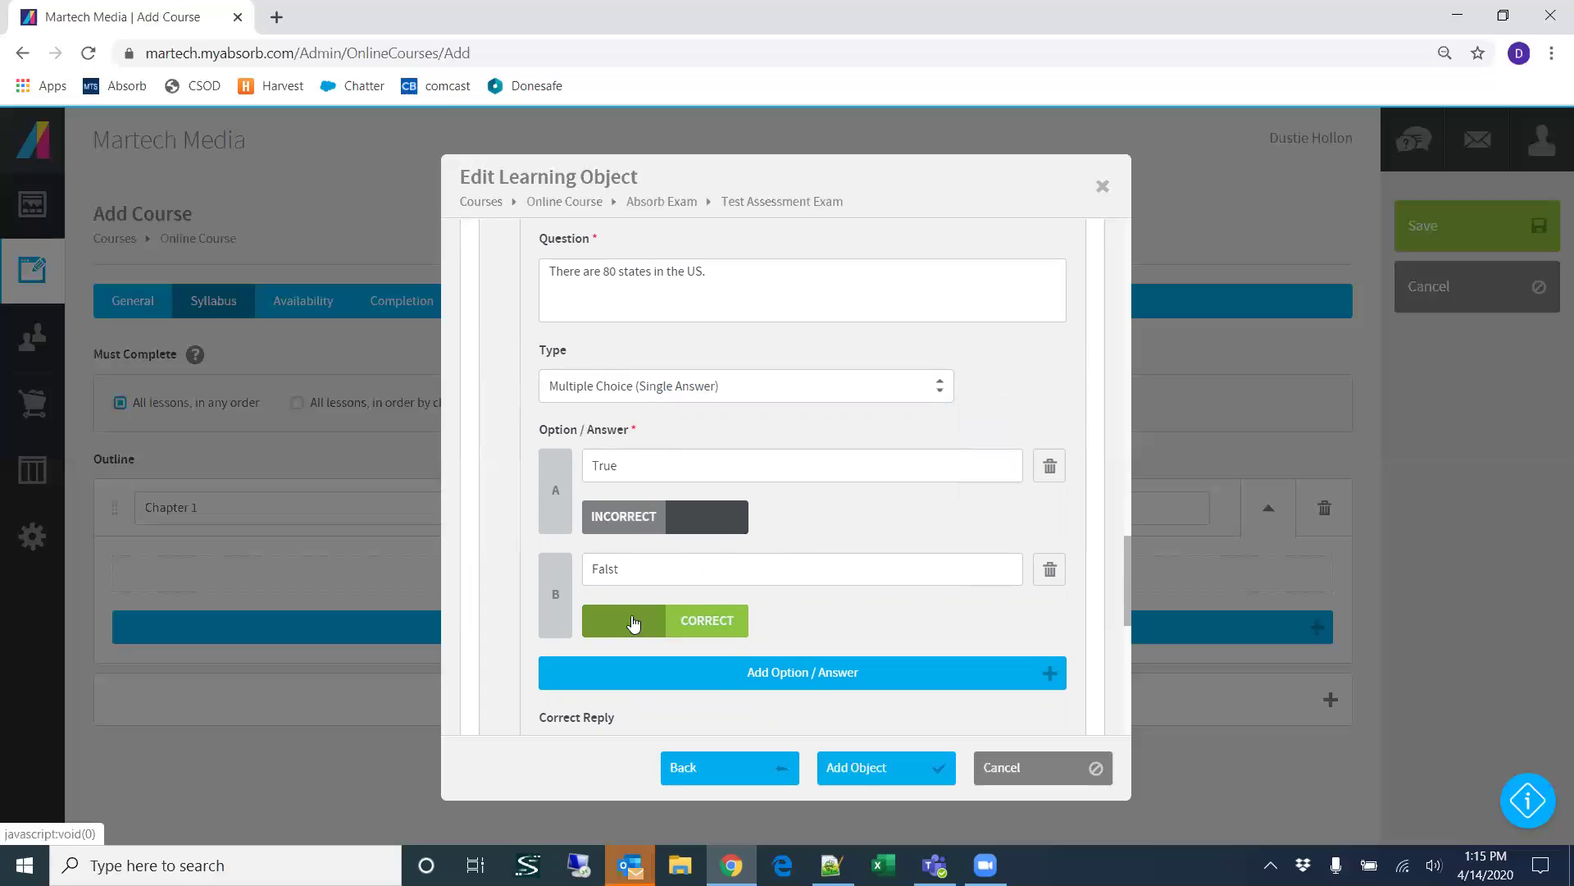
{"action": "left_click", "coordinate": [648, 570]}
{"action": "type", "text": "e"}
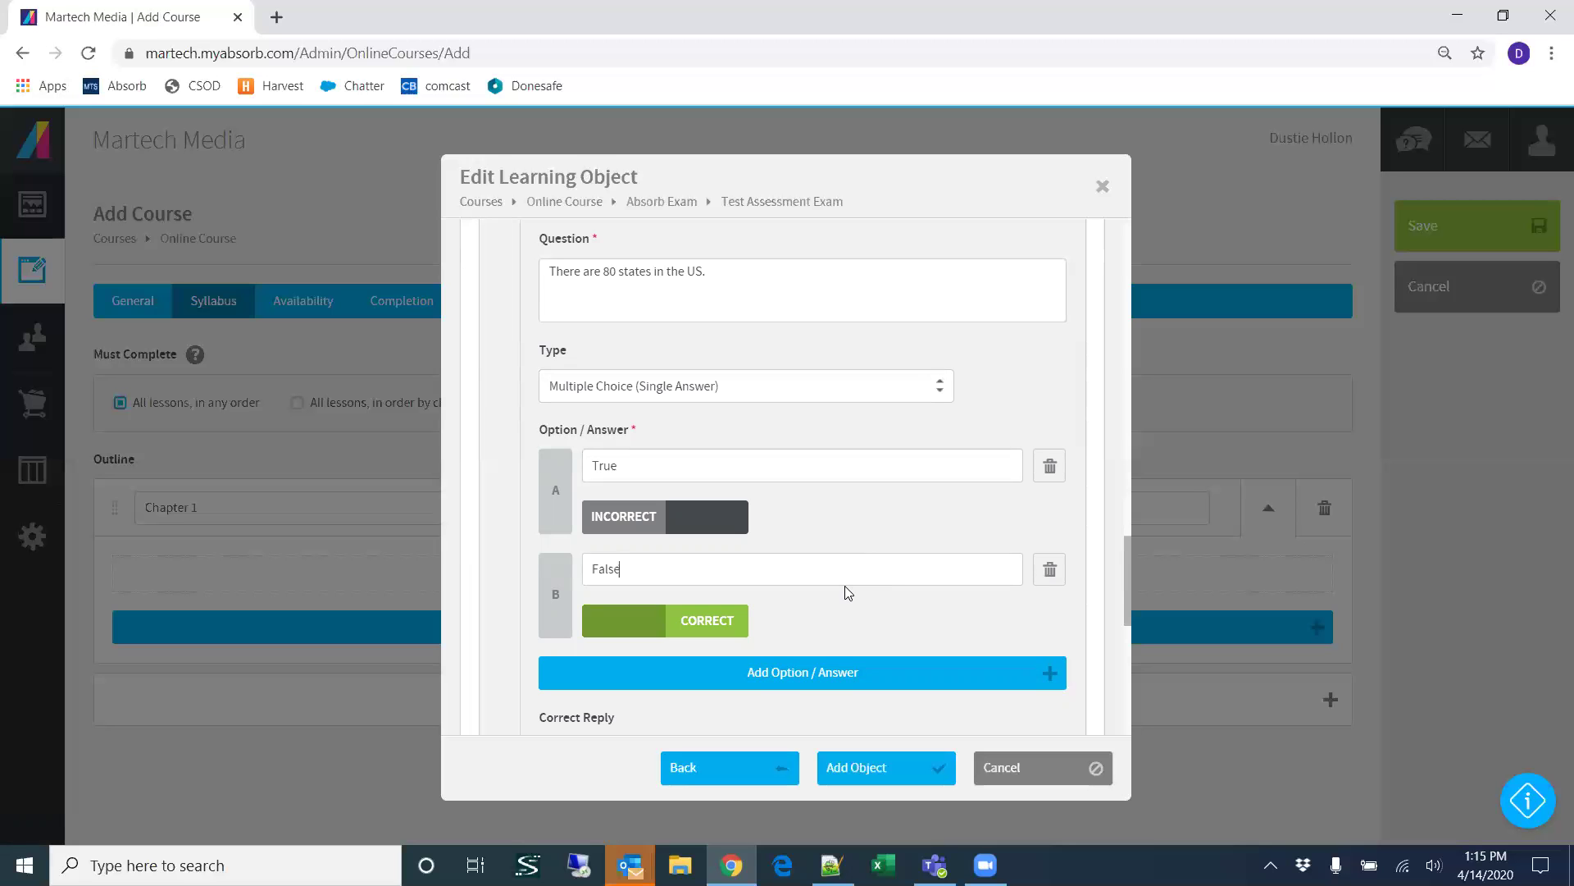
- Add the finished Test Assessment Exam to the course
{"action": "scroll", "coordinate": [847, 596], "scroll_direction": "down", "scroll_amount": 6}
{"action": "scroll", "coordinate": [847, 595], "scroll_direction": "down", "scroll_amount": 2}
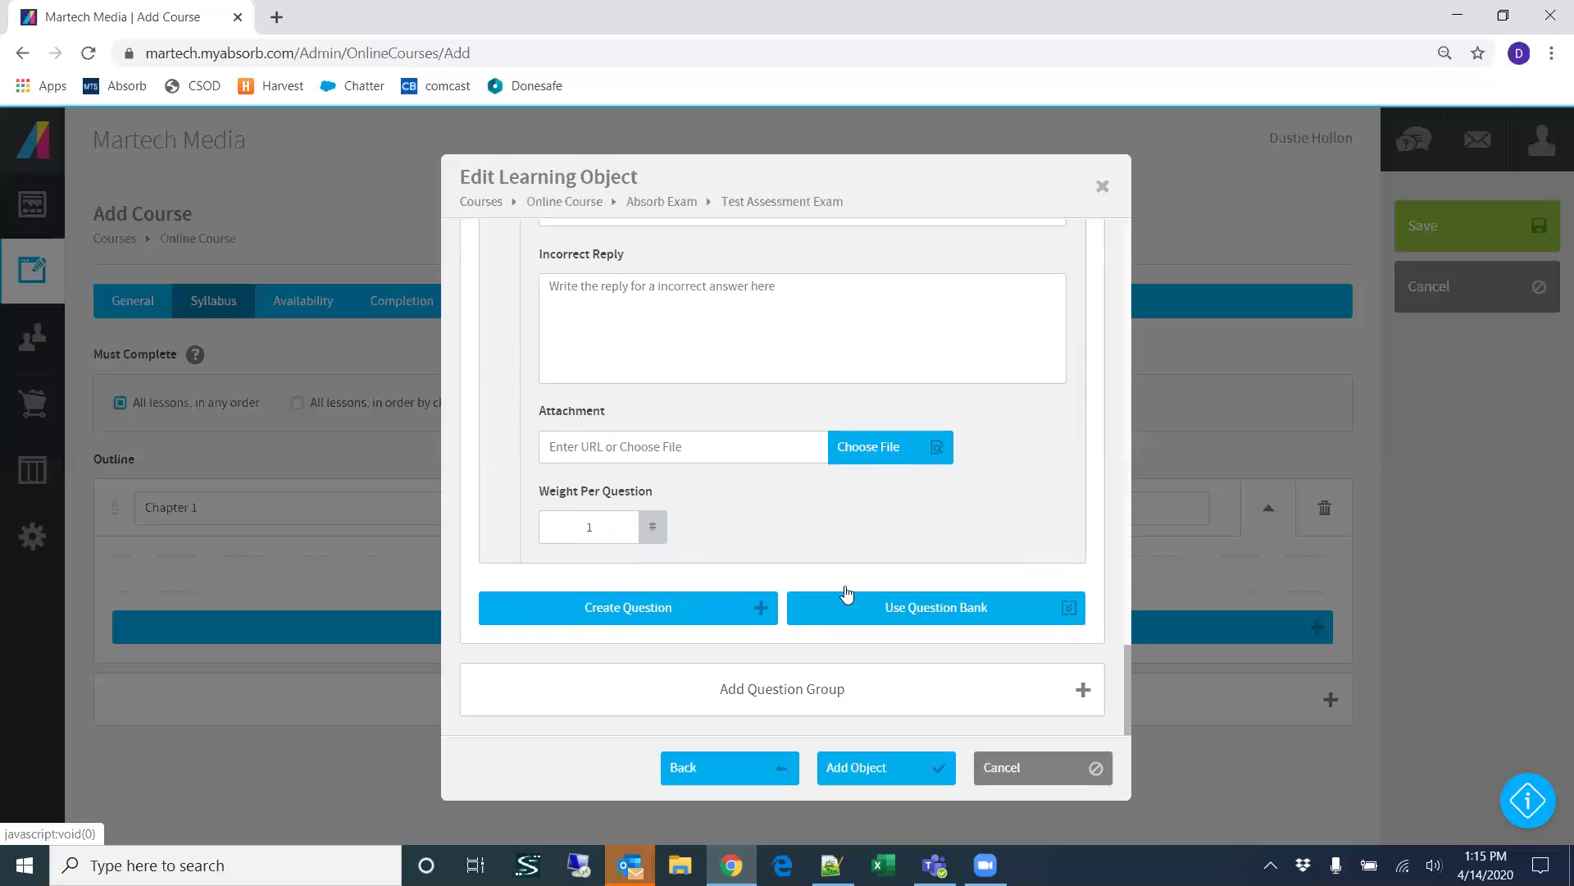
{"action": "left_click", "coordinate": [869, 779]}
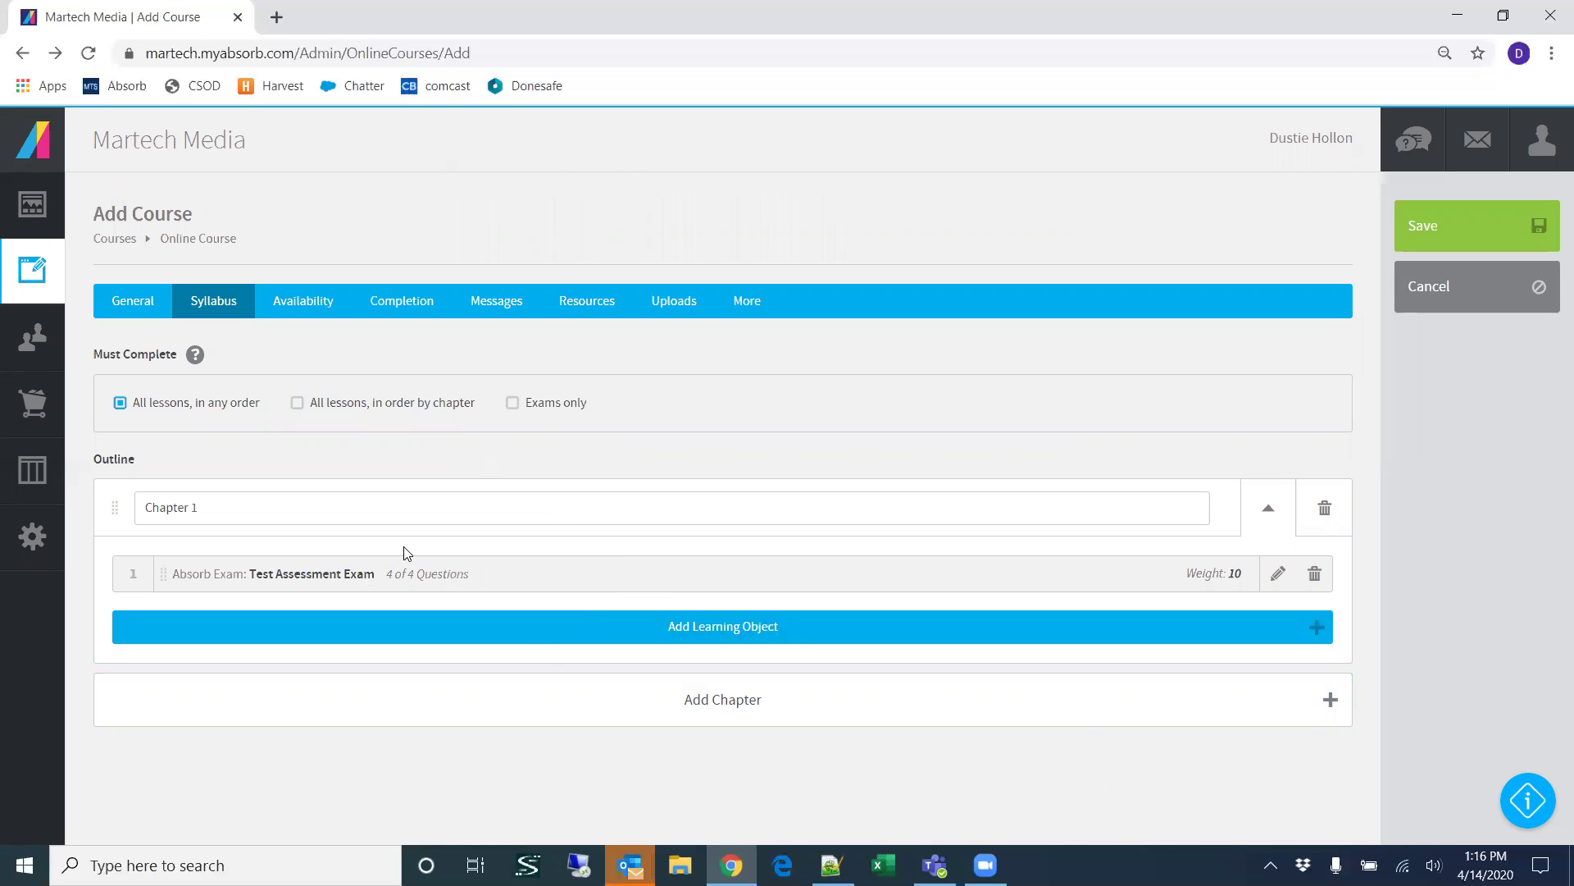
- Open the Test Assessment Exam's Edit Learning Object dialog from the Syllabus outline
{"action": "left_click", "coordinate": [298, 307]}
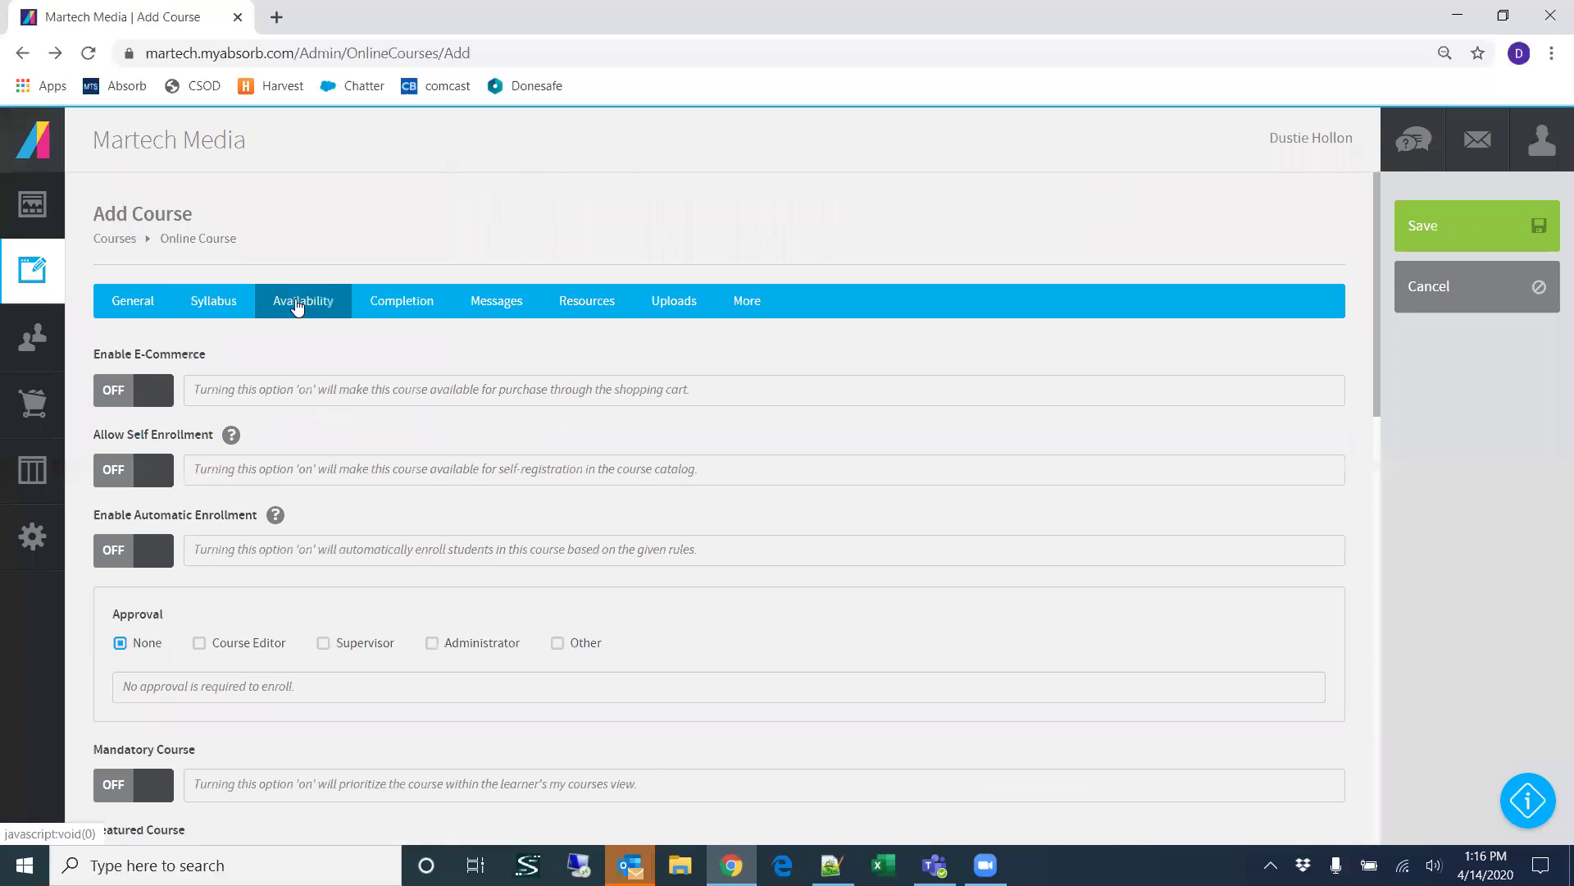
{"action": "left_click", "coordinate": [209, 310]}
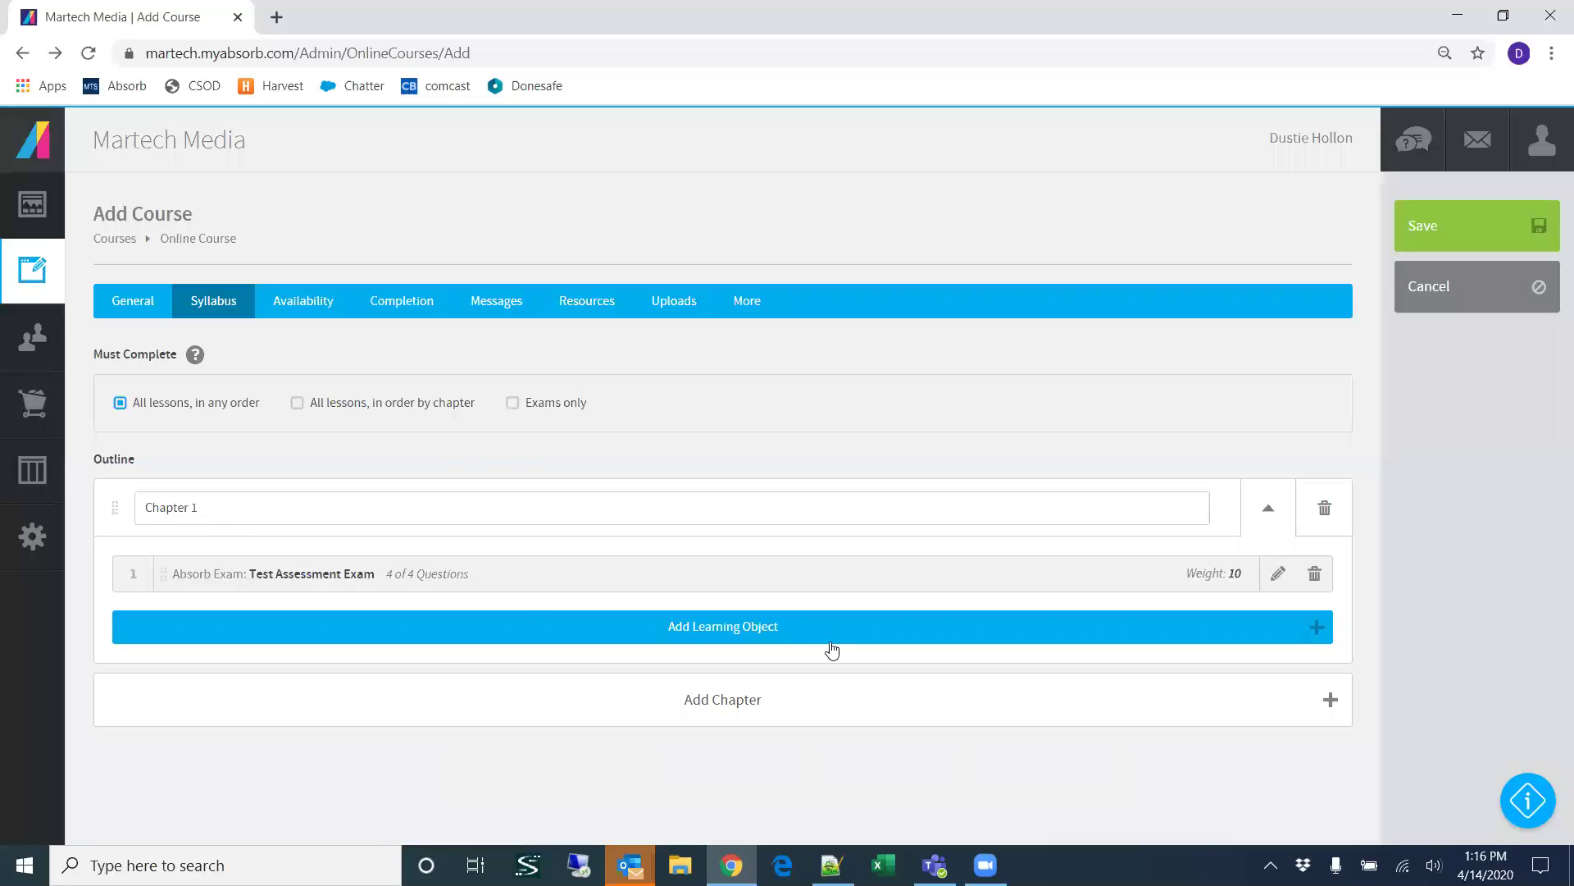
{"action": "left_click", "coordinate": [1274, 577]}
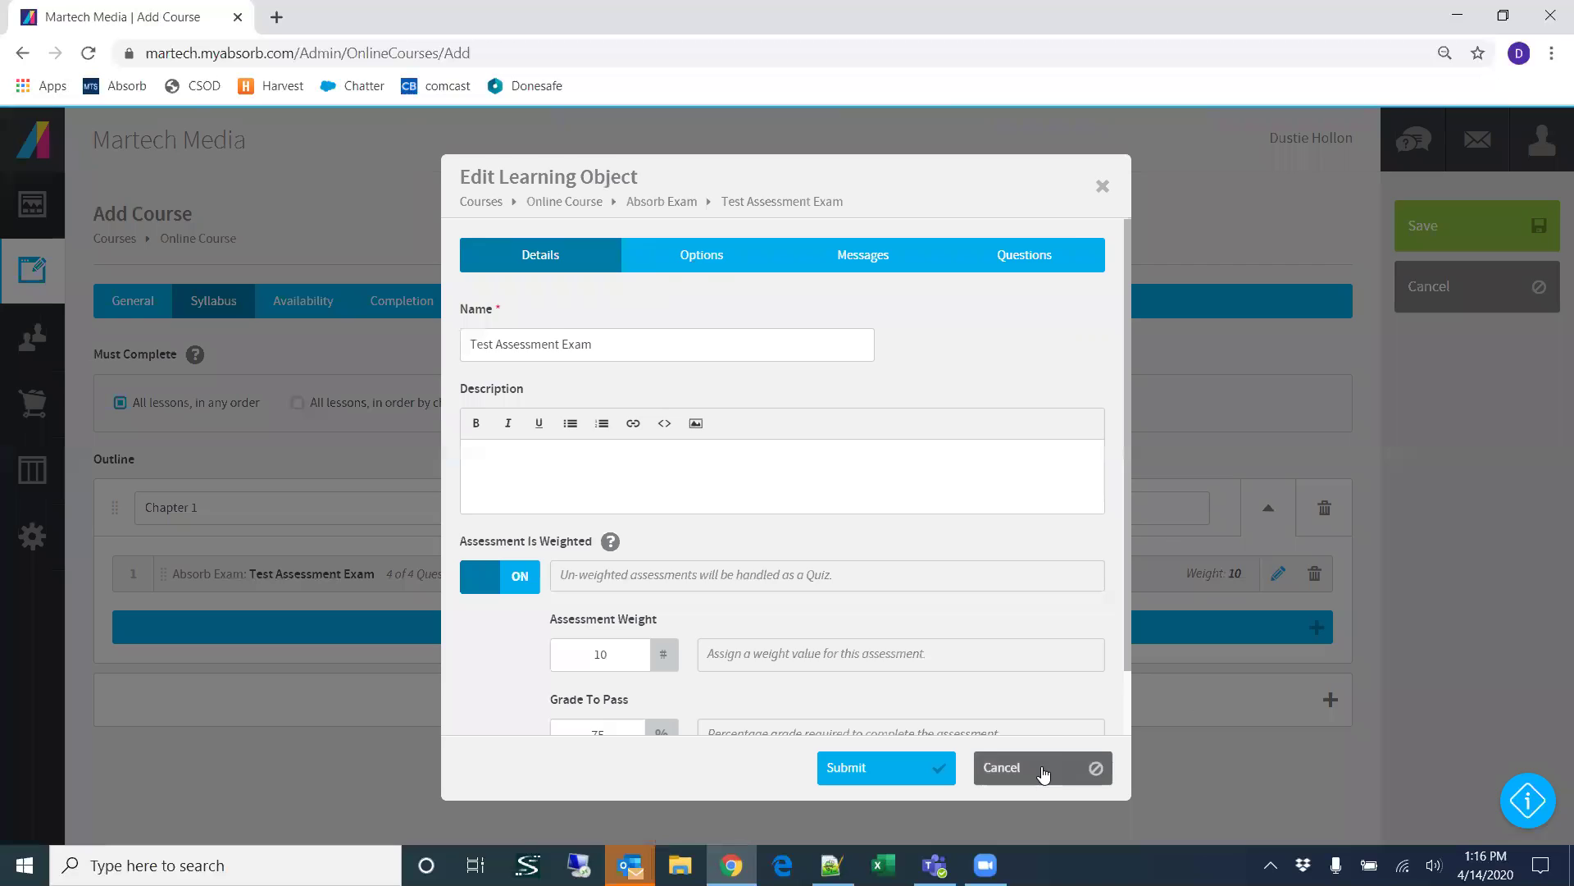
- Reopen the exam editor and review Group 1 and Question Group 2 on the Questions tab
{"action": "left_click", "coordinate": [1040, 768]}
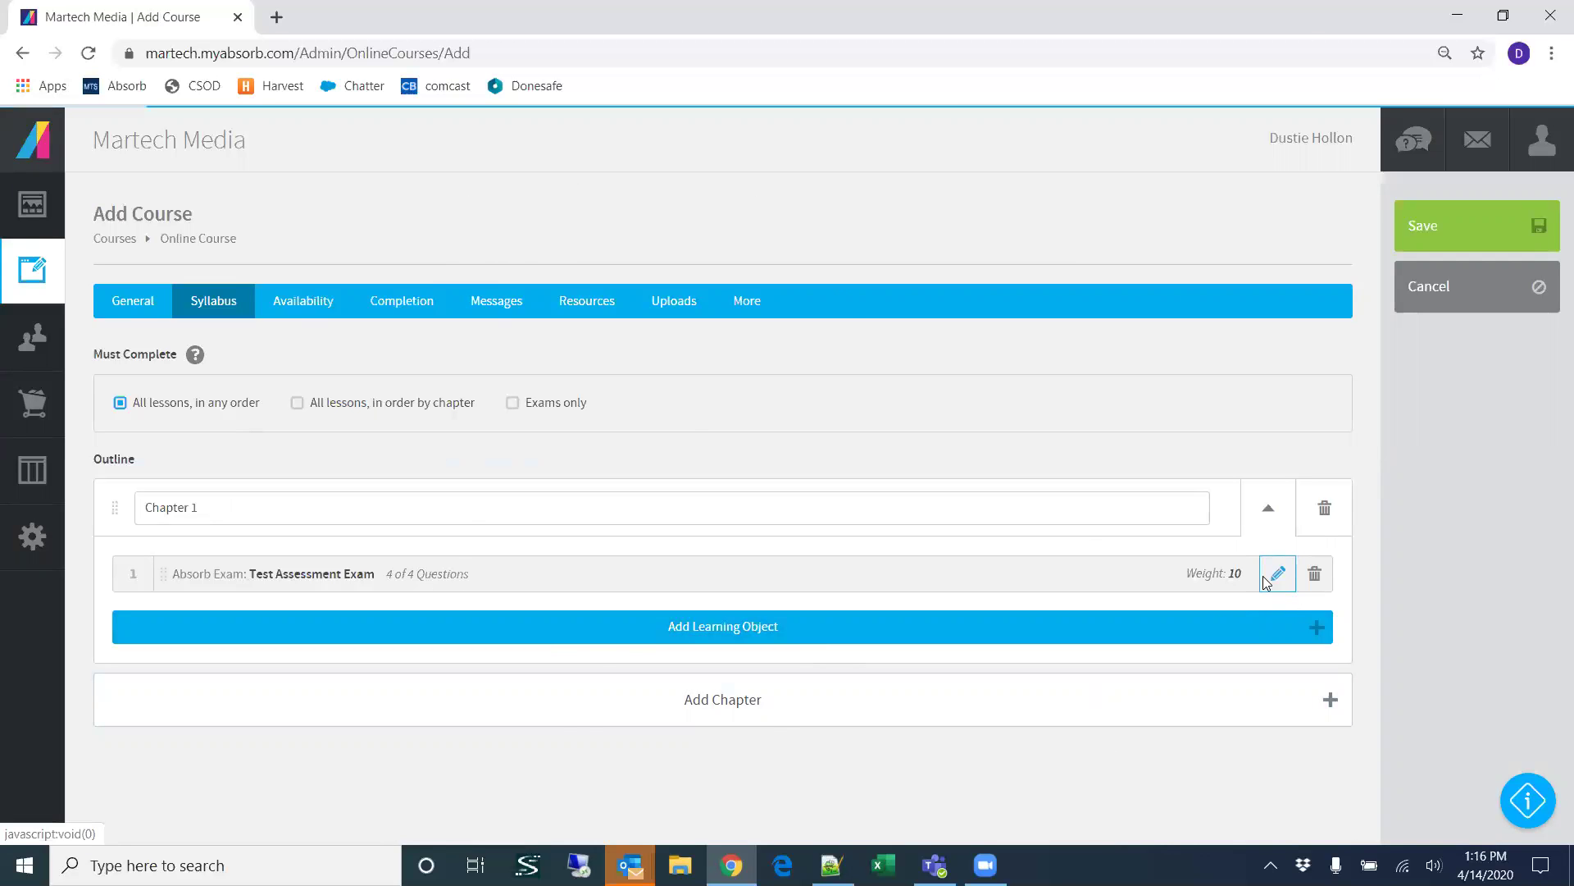
{"action": "left_click", "coordinate": [1279, 578]}
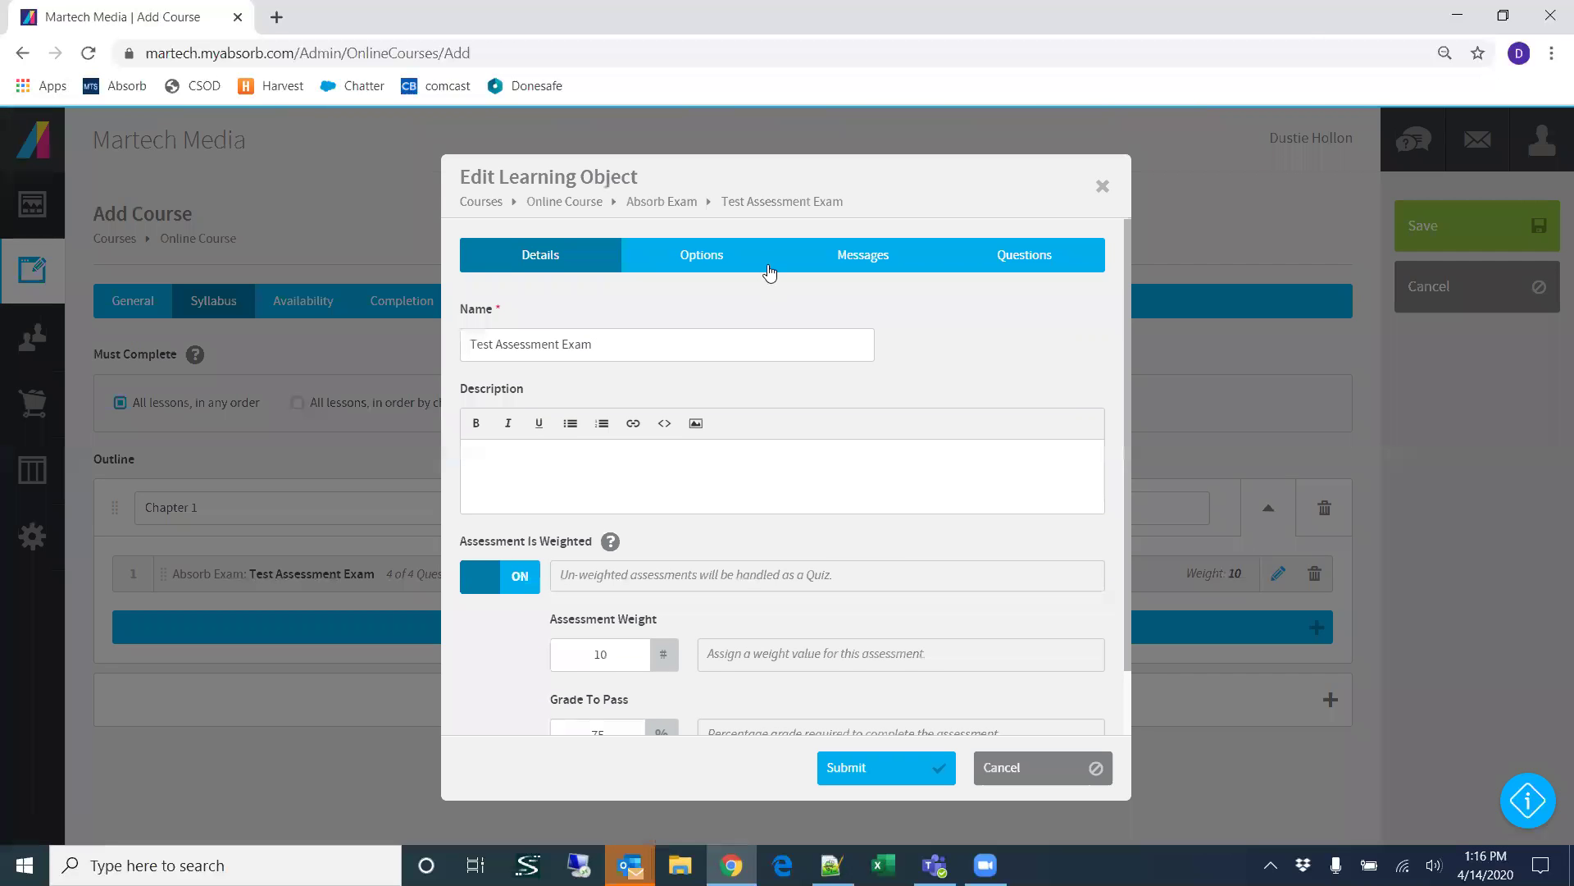
{"action": "left_click", "coordinate": [1015, 255]}
{"action": "scroll", "coordinate": [777, 549], "scroll_direction": "down", "scroll_amount": 3}
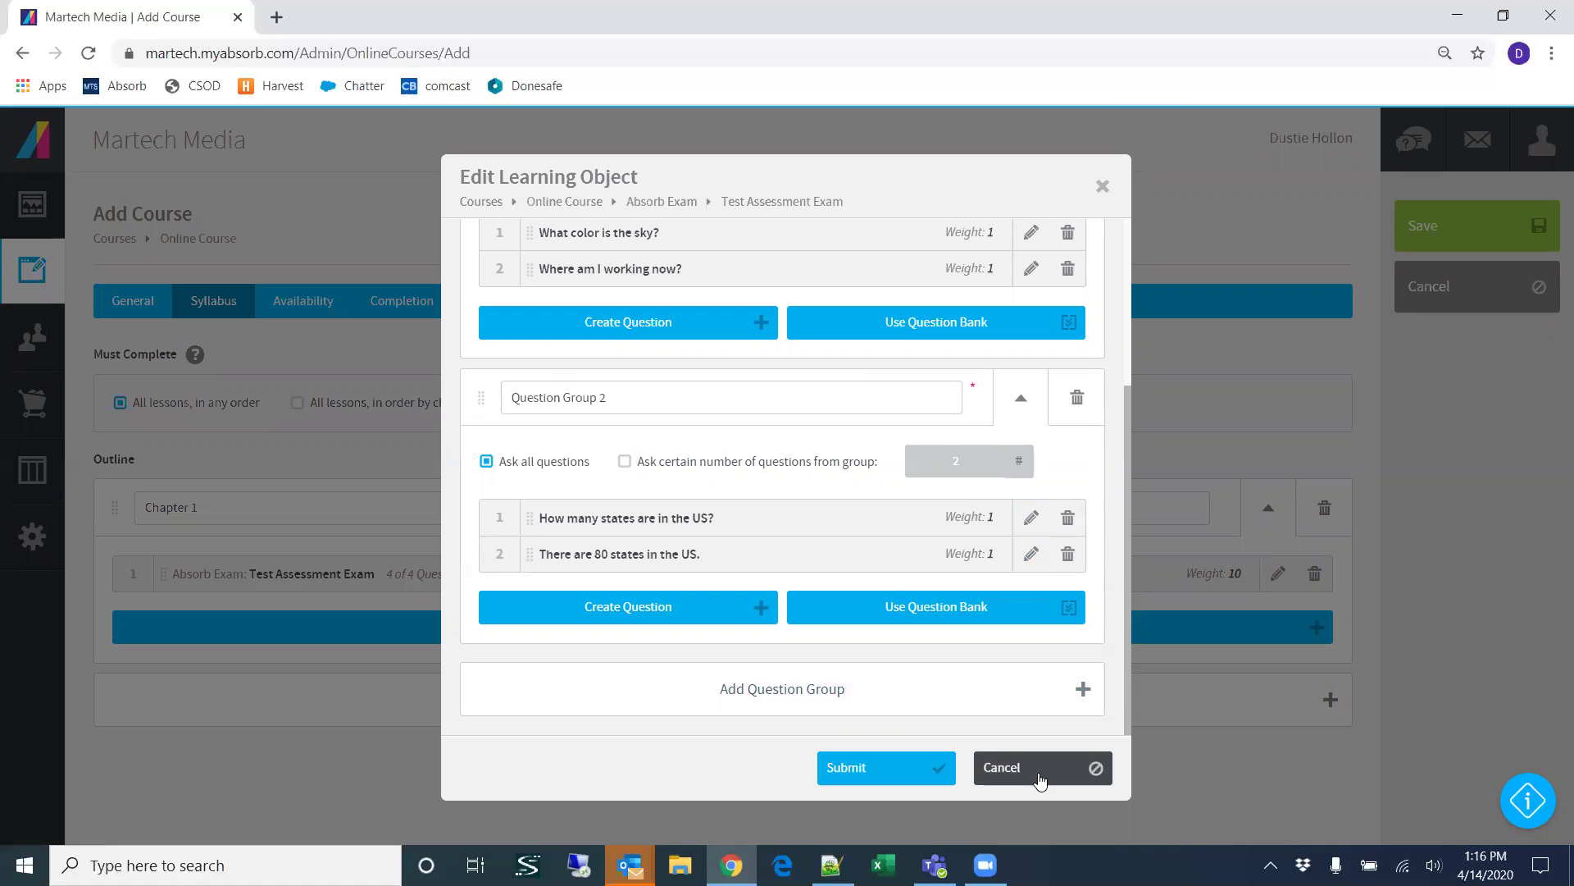
{"action": "scroll", "coordinate": [688, 451], "scroll_direction": "up", "scroll_amount": 3}
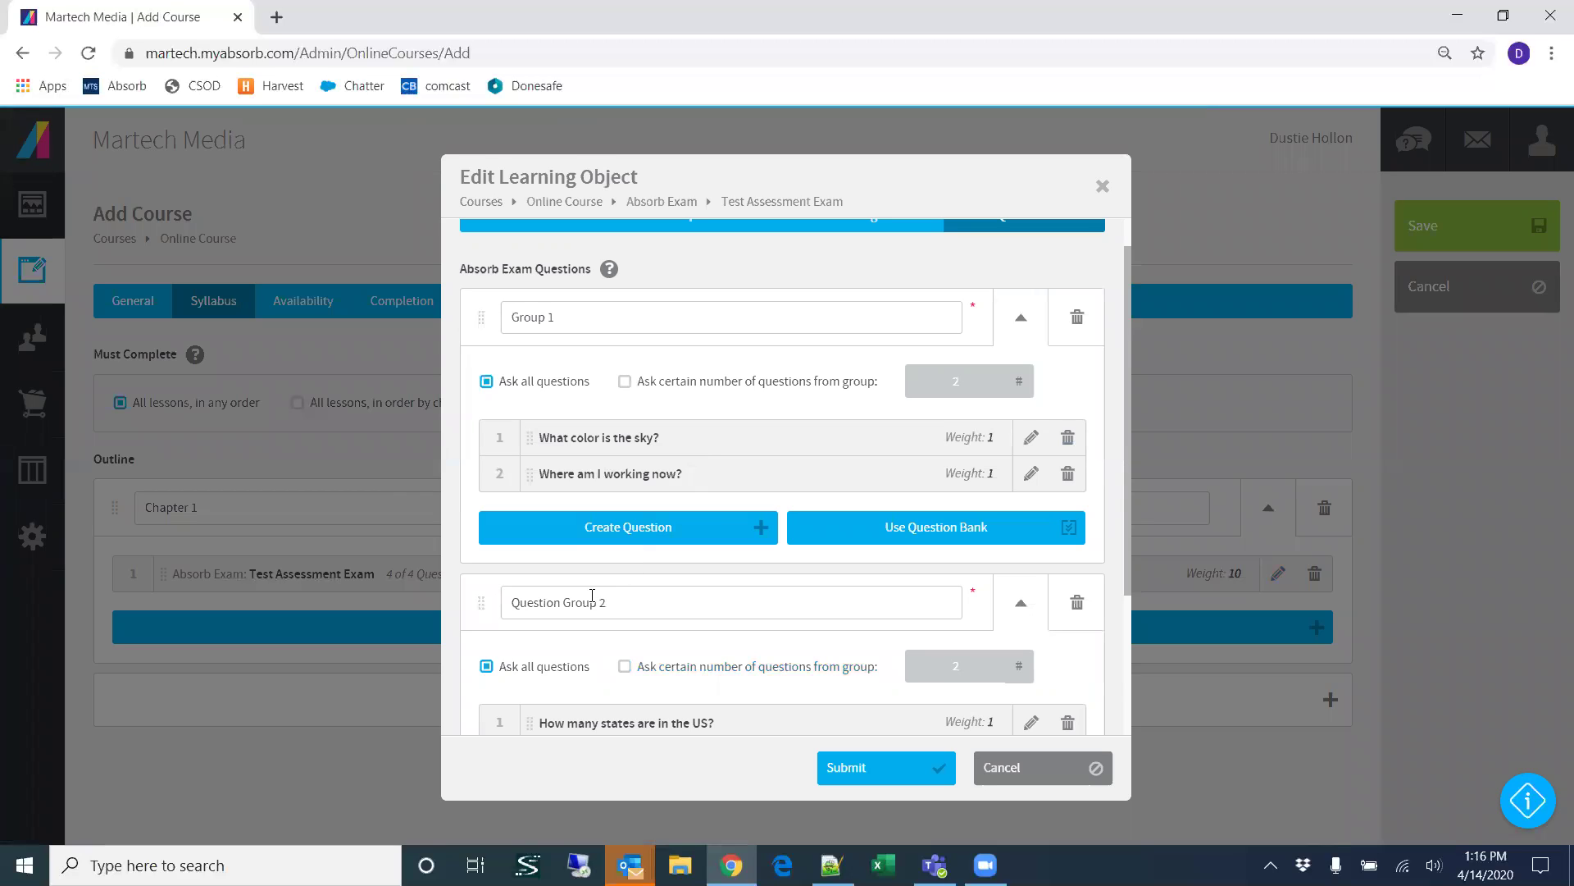
{"action": "left_click", "coordinate": [513, 317]}
{"action": "type", "text": "Question"}
{"action": "key", "text": "BackSpace"}
{"action": "key", "text": "BackSpace"}
{"action": "key", "text": "BackSpace"}
{"action": "key", "text": "BackSpace"}
{"action": "key", "text": "BackSpace"}
{"action": "key", "text": "BackSpace"}
{"action": "key", "text": "BackSpace"}
{"action": "key", "text": "BackSpace"}
{"action": "key", "text": "BackSpace"}
{"action": "scroll", "coordinate": [574, 533], "scroll_direction": "down", "scroll_amount": 3}
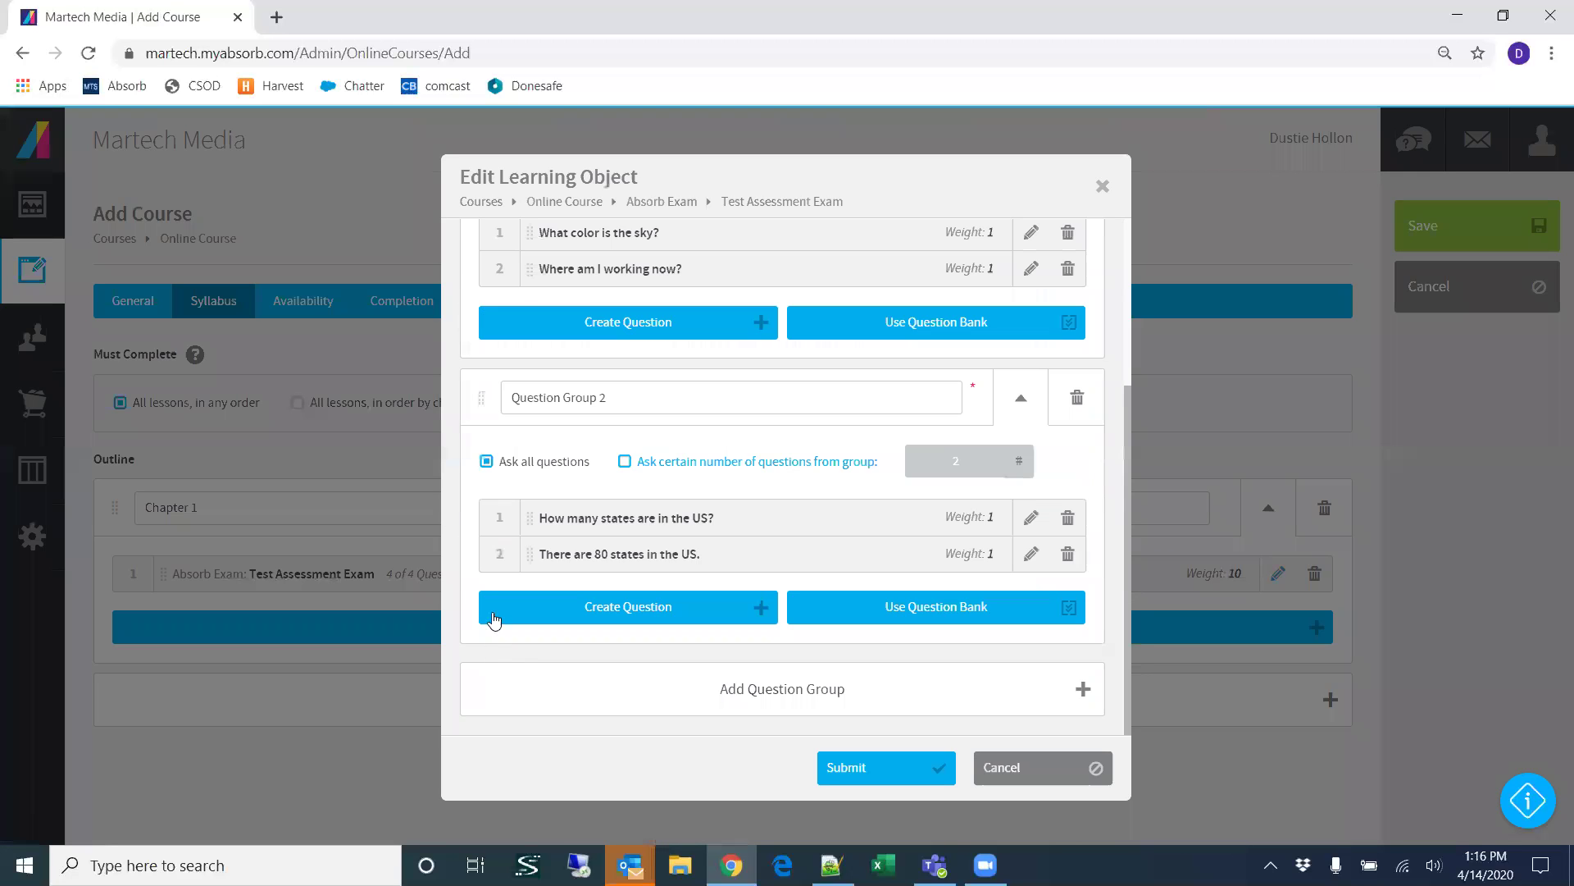
{"action": "scroll", "coordinate": [844, 531], "scroll_direction": "up", "scroll_amount": 3}
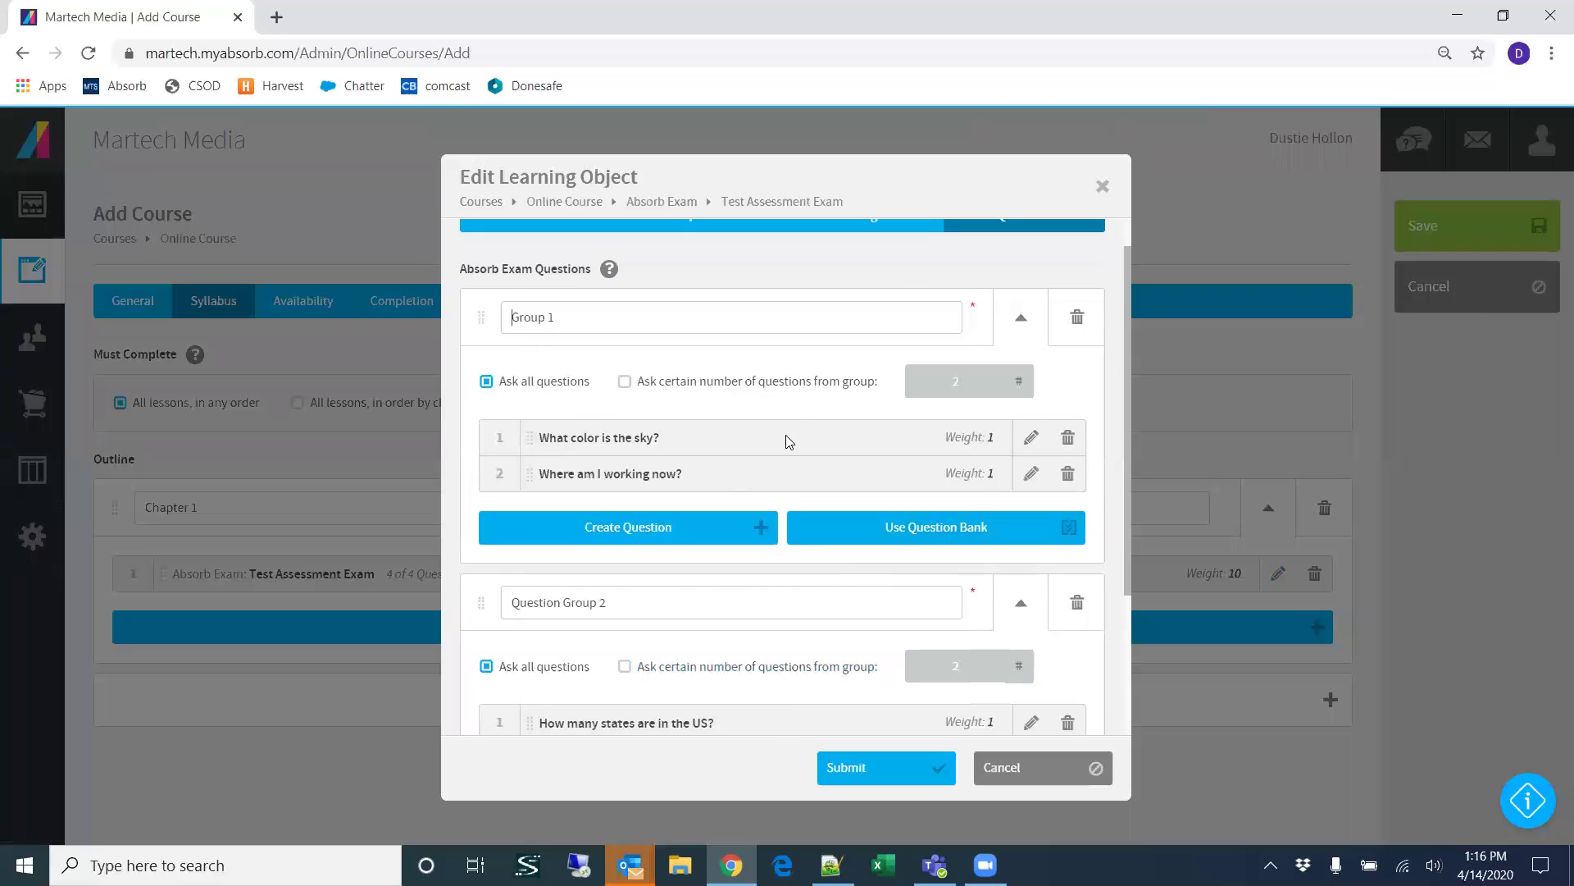
{"action": "scroll", "coordinate": [785, 442], "scroll_direction": "down", "scroll_amount": 1}
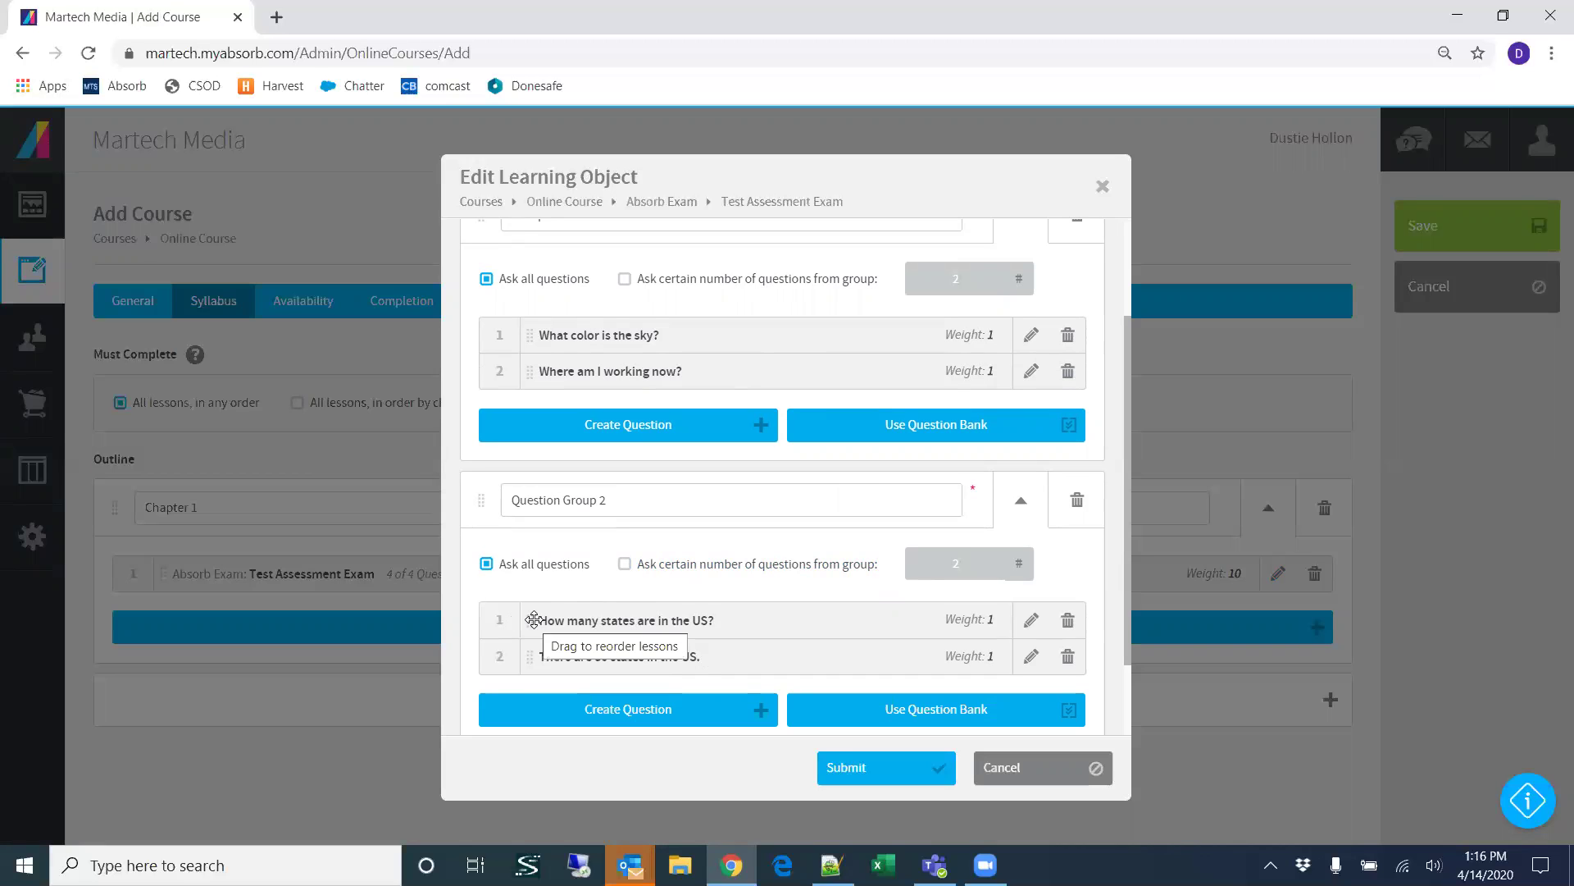
- Drag the 80-states question above 'How many states are in the US?' and submit the exam
{"action": "left_click_drag", "start_coordinate": [531, 619], "coordinate": [538, 661]}
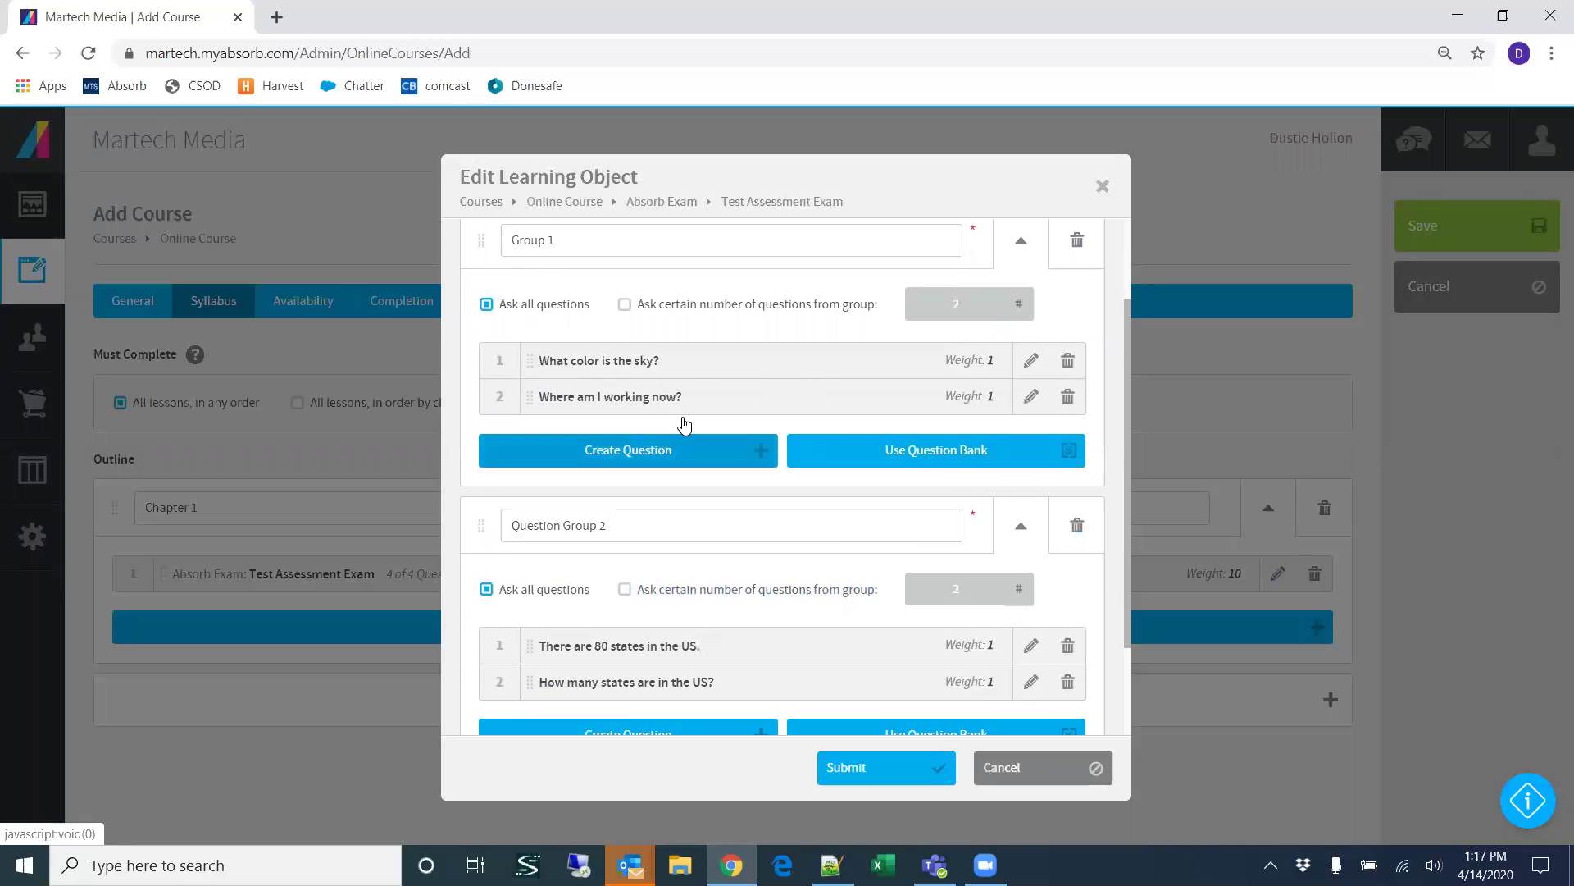
{"action": "scroll", "coordinate": [685, 422], "scroll_direction": "up", "scroll_amount": 2}
{"action": "scroll", "coordinate": [685, 422], "scroll_direction": "down", "scroll_amount": 3}
{"action": "left_click", "coordinate": [893, 774]}
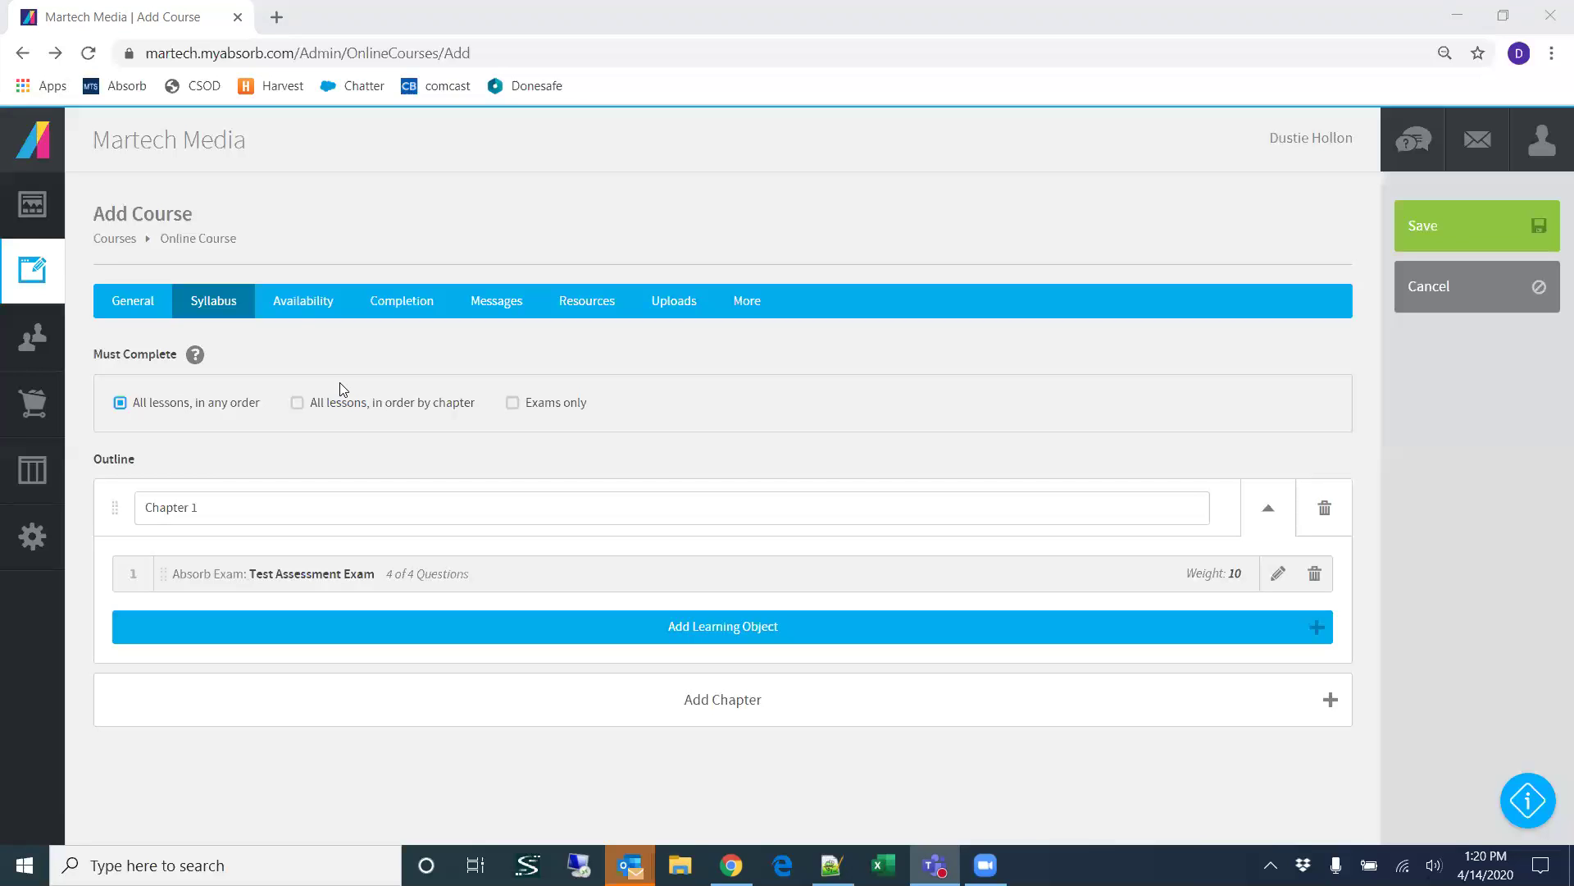
- Switch the Add Course page to its Availability tab
{"action": "left_click", "coordinate": [303, 305]}
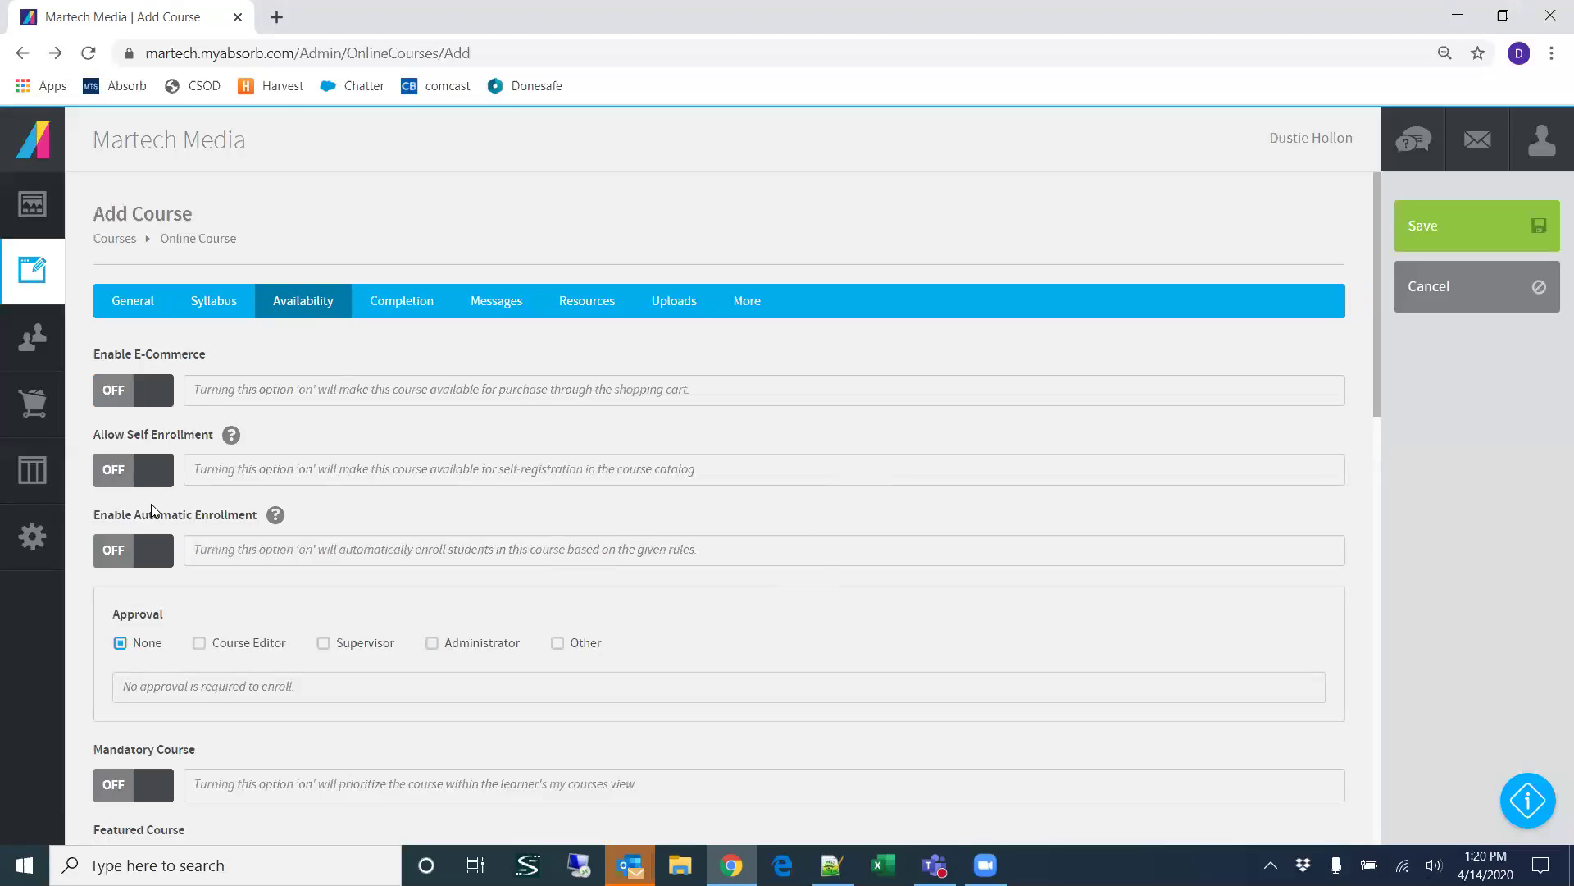
{"action": "left_click", "coordinate": [143, 482]}
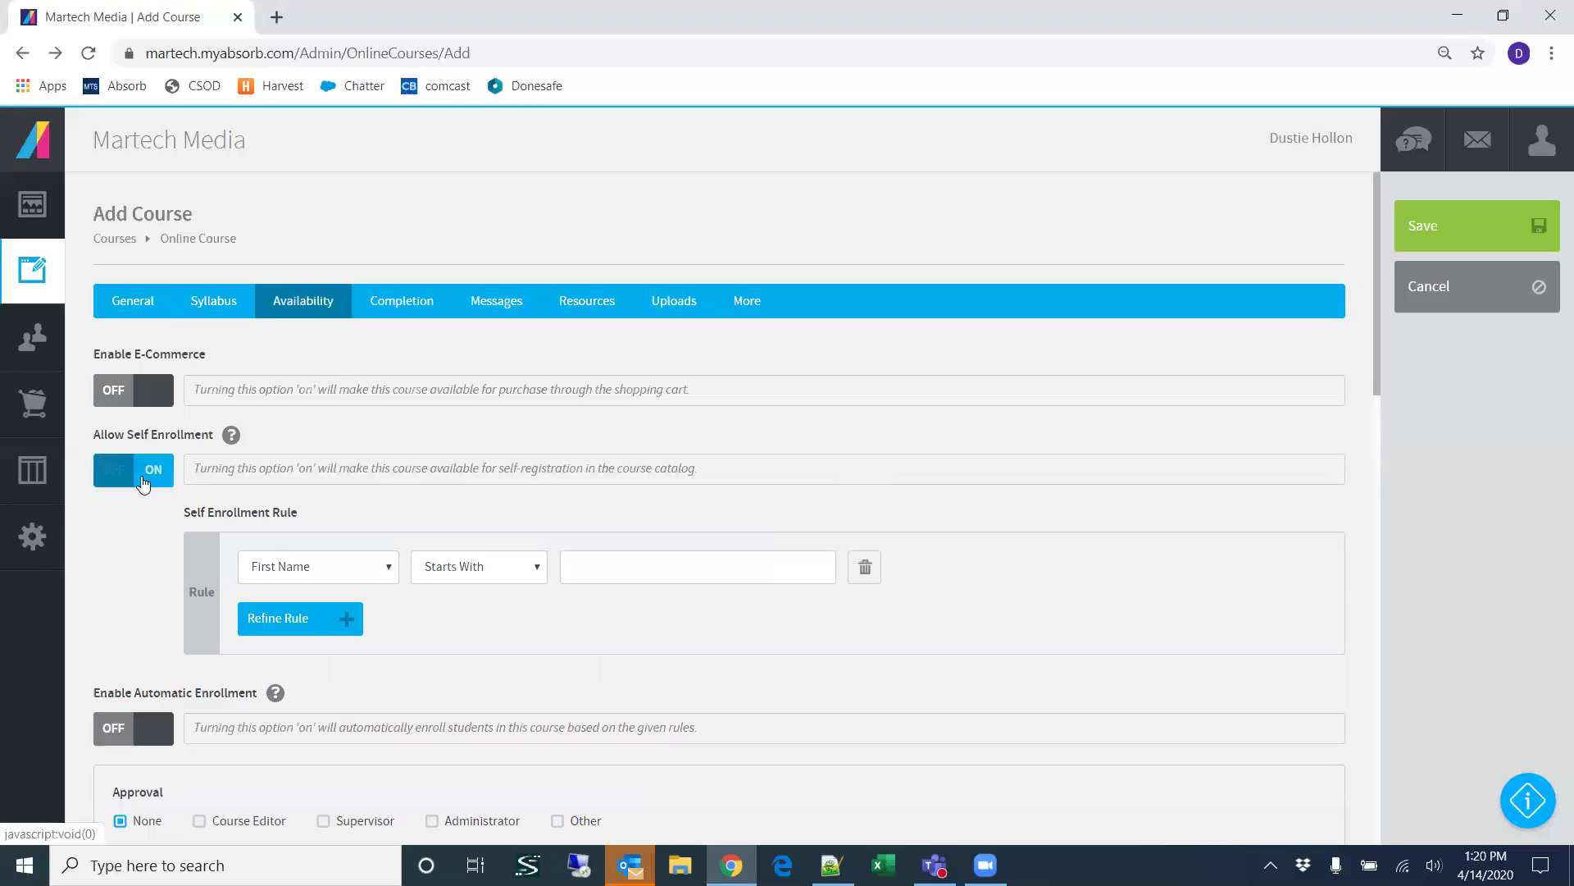
{"action": "left_click", "coordinate": [289, 565]}
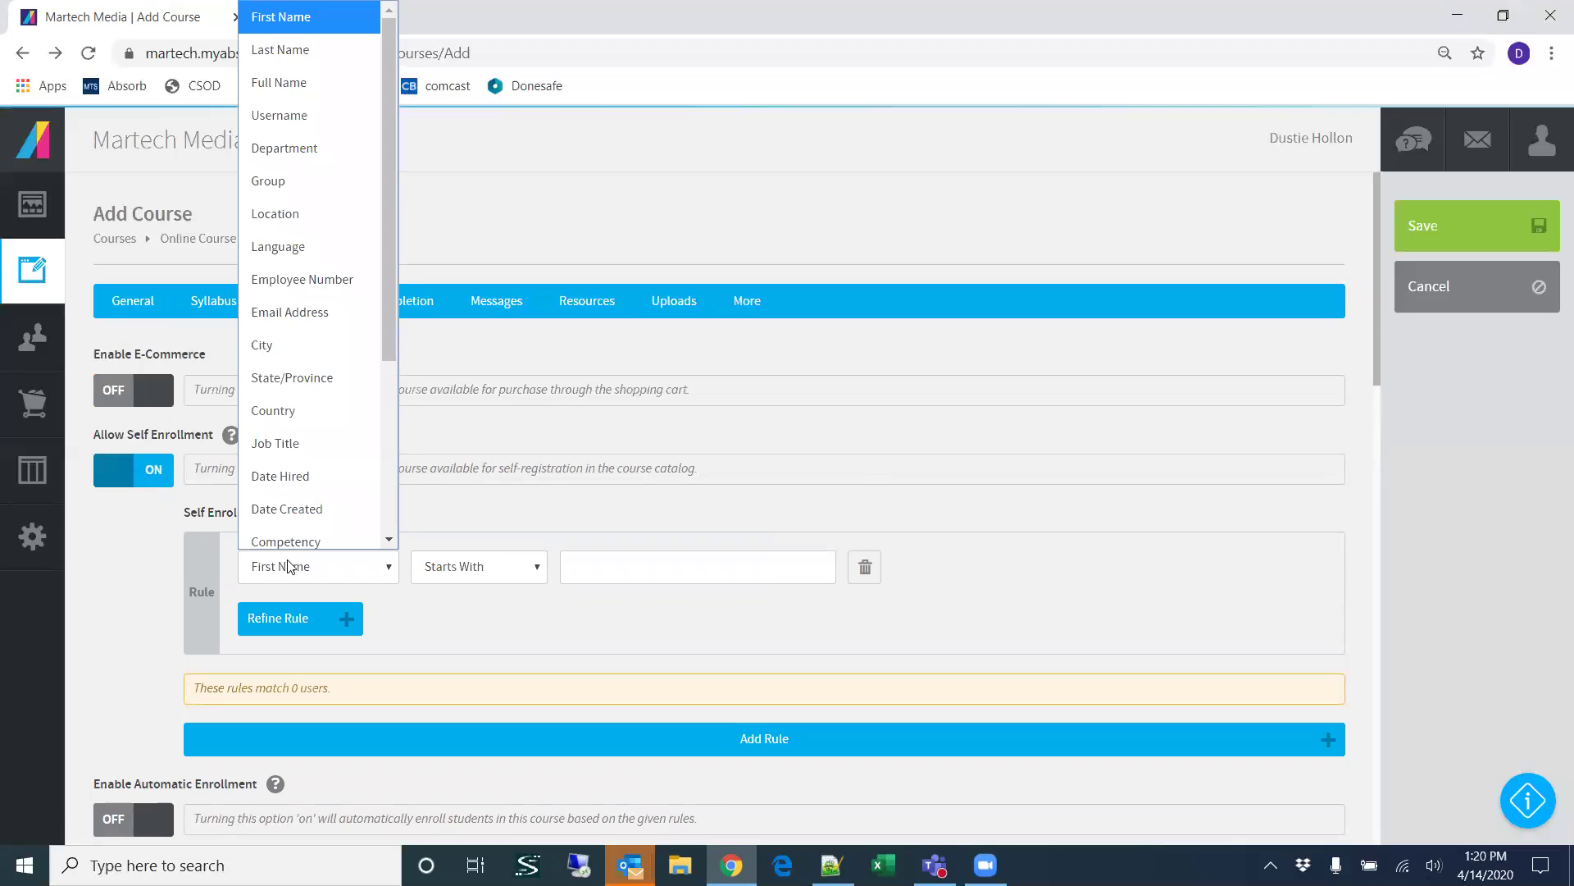
{"action": "left_click", "coordinate": [290, 146]}
{"action": "left_click", "coordinate": [667, 567]}
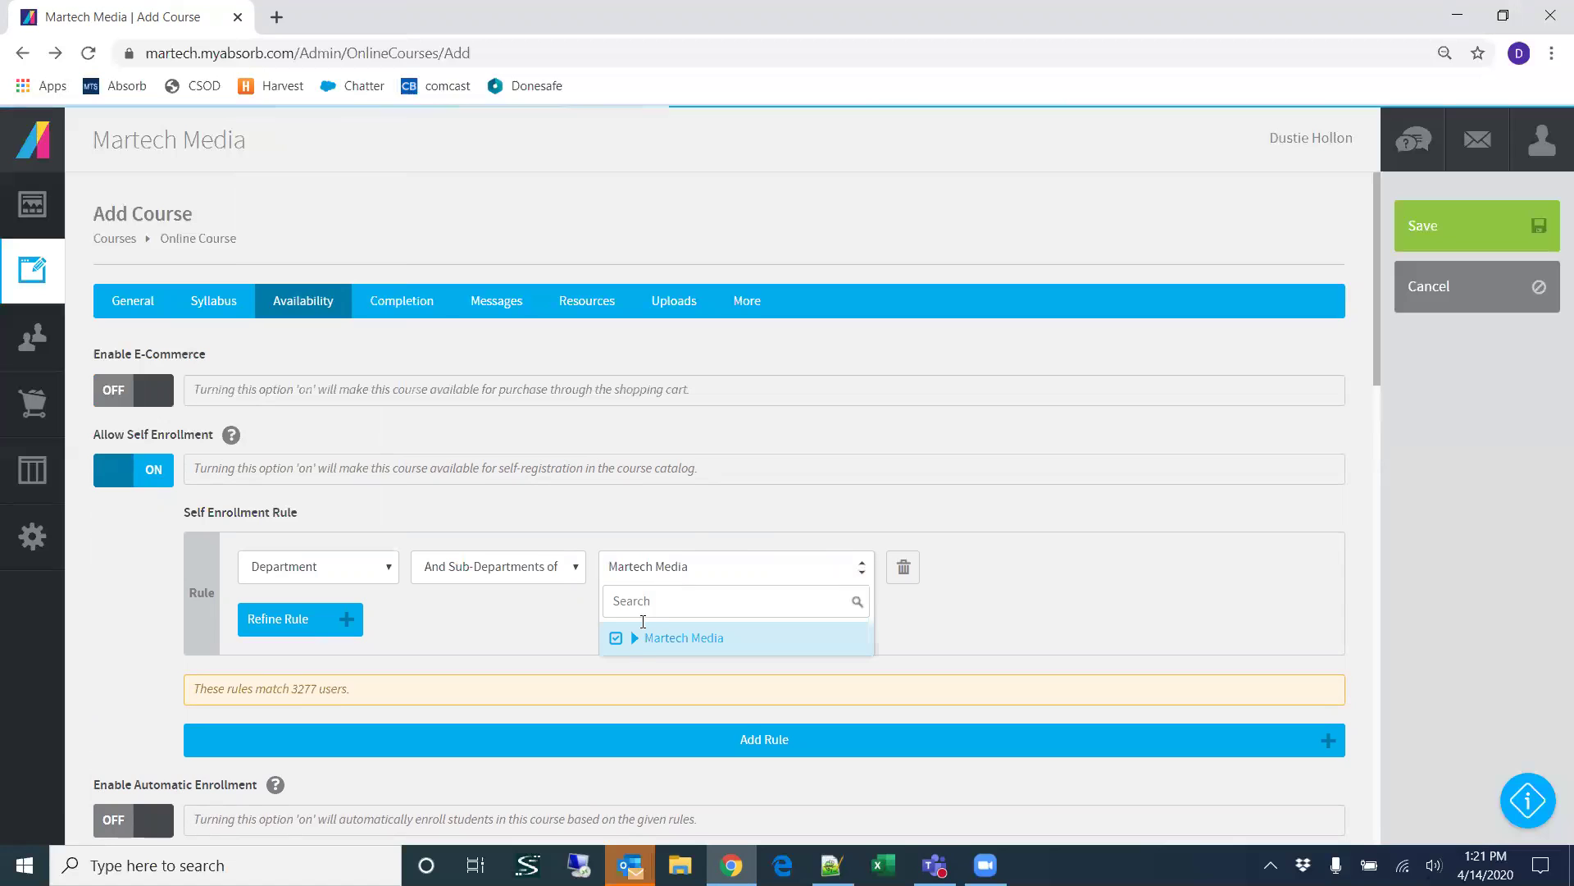
{"action": "left_click", "coordinate": [637, 639]}
{"action": "scroll", "coordinate": [638, 647], "scroll_direction": "down", "scroll_amount": 8}
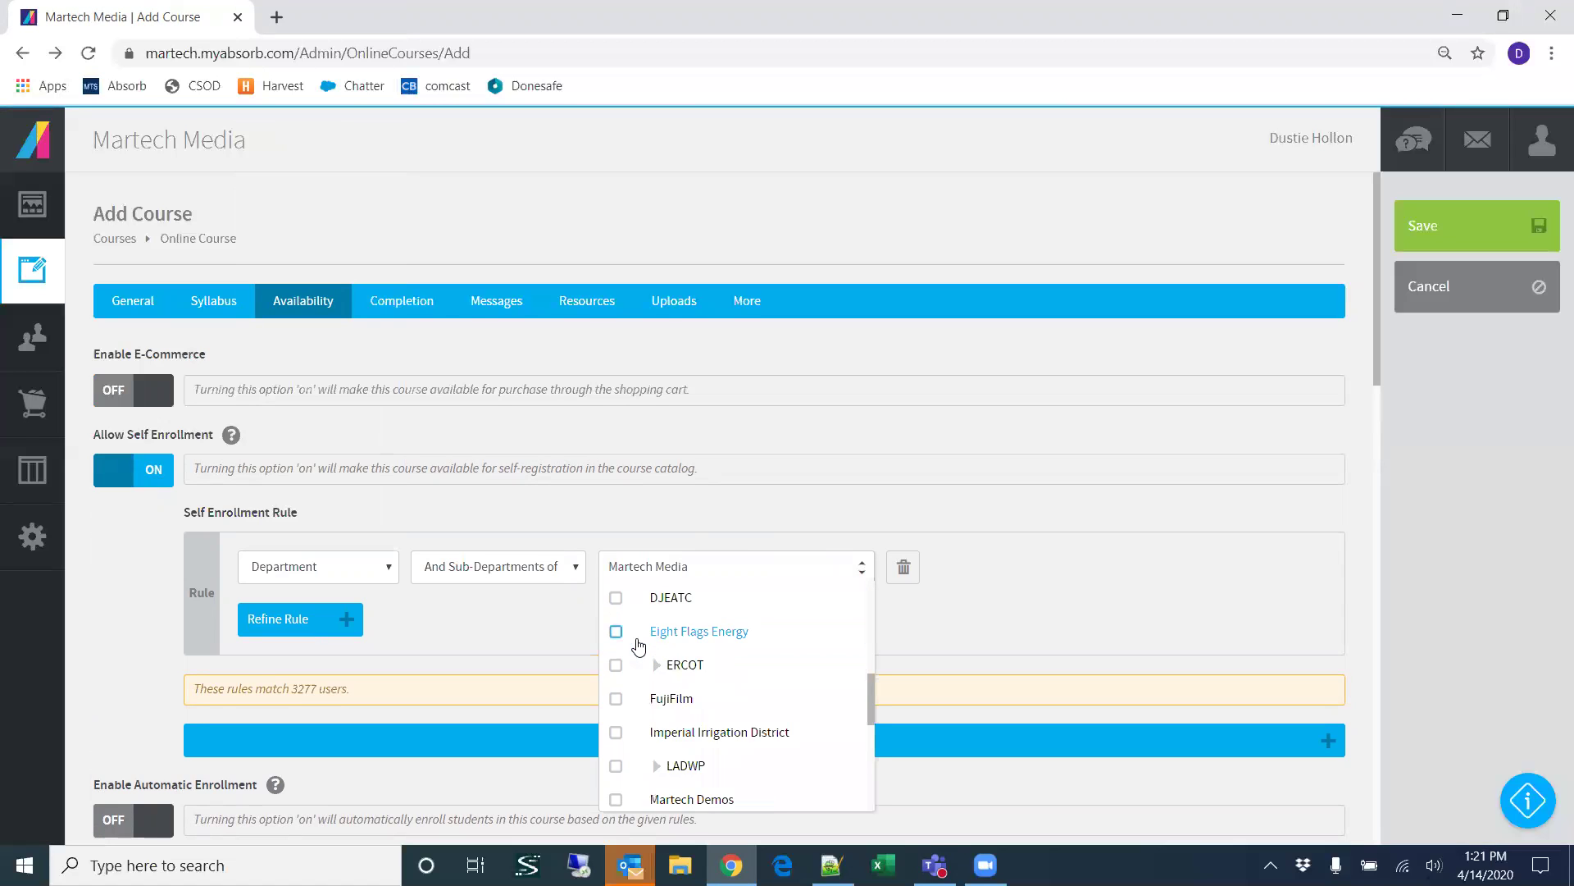
{"action": "scroll", "coordinate": [656, 681], "scroll_direction": "up", "scroll_amount": 2}
{"action": "left_click", "coordinate": [664, 699]}
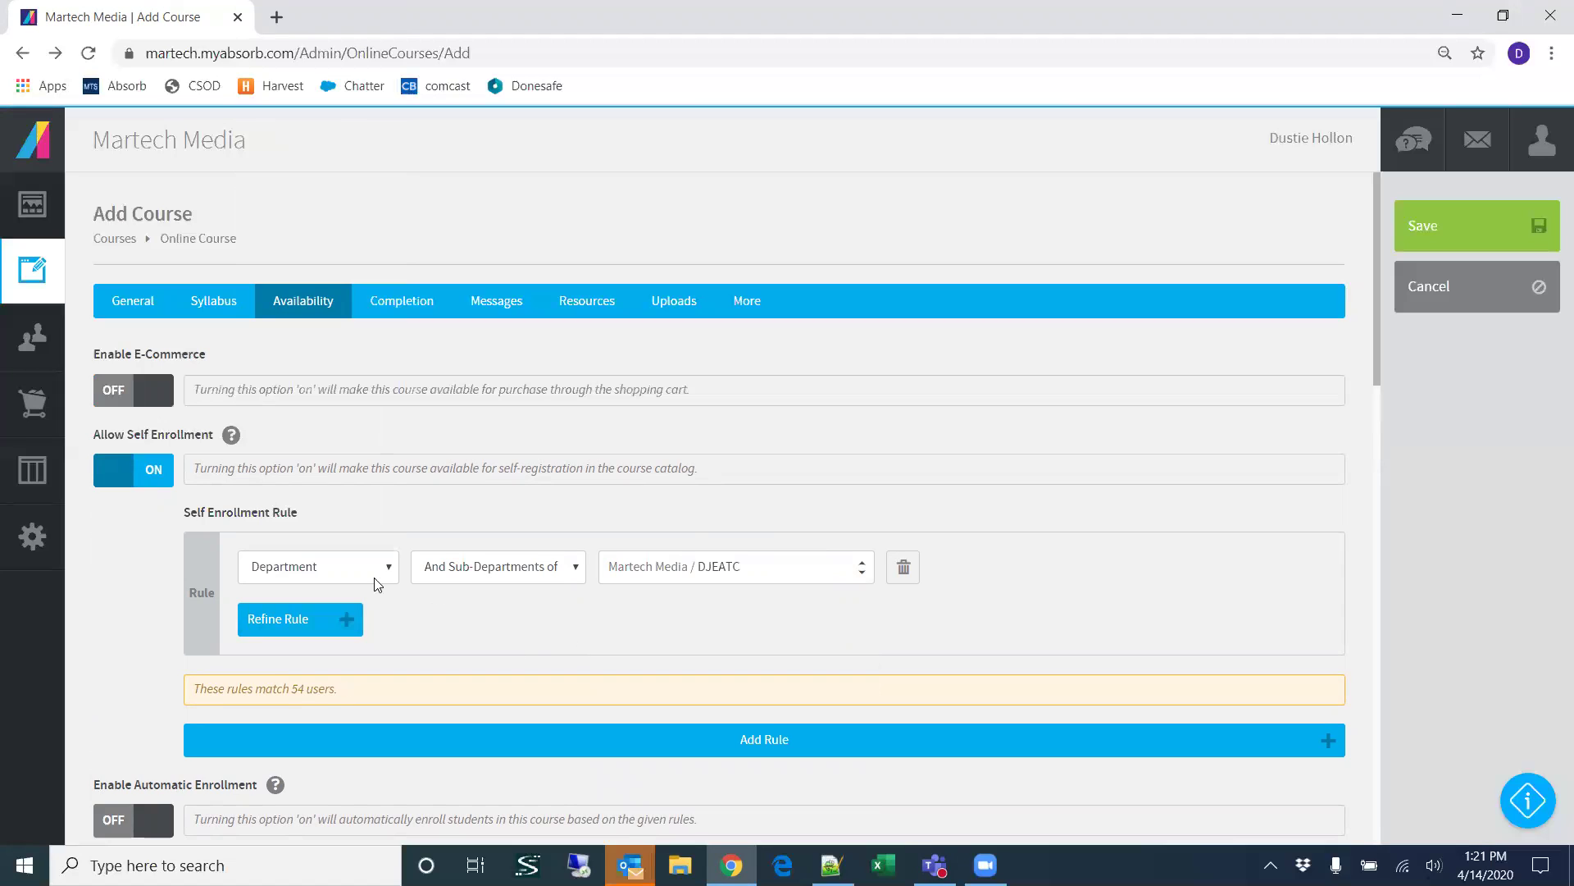
{"action": "left_click", "coordinate": [152, 473]}
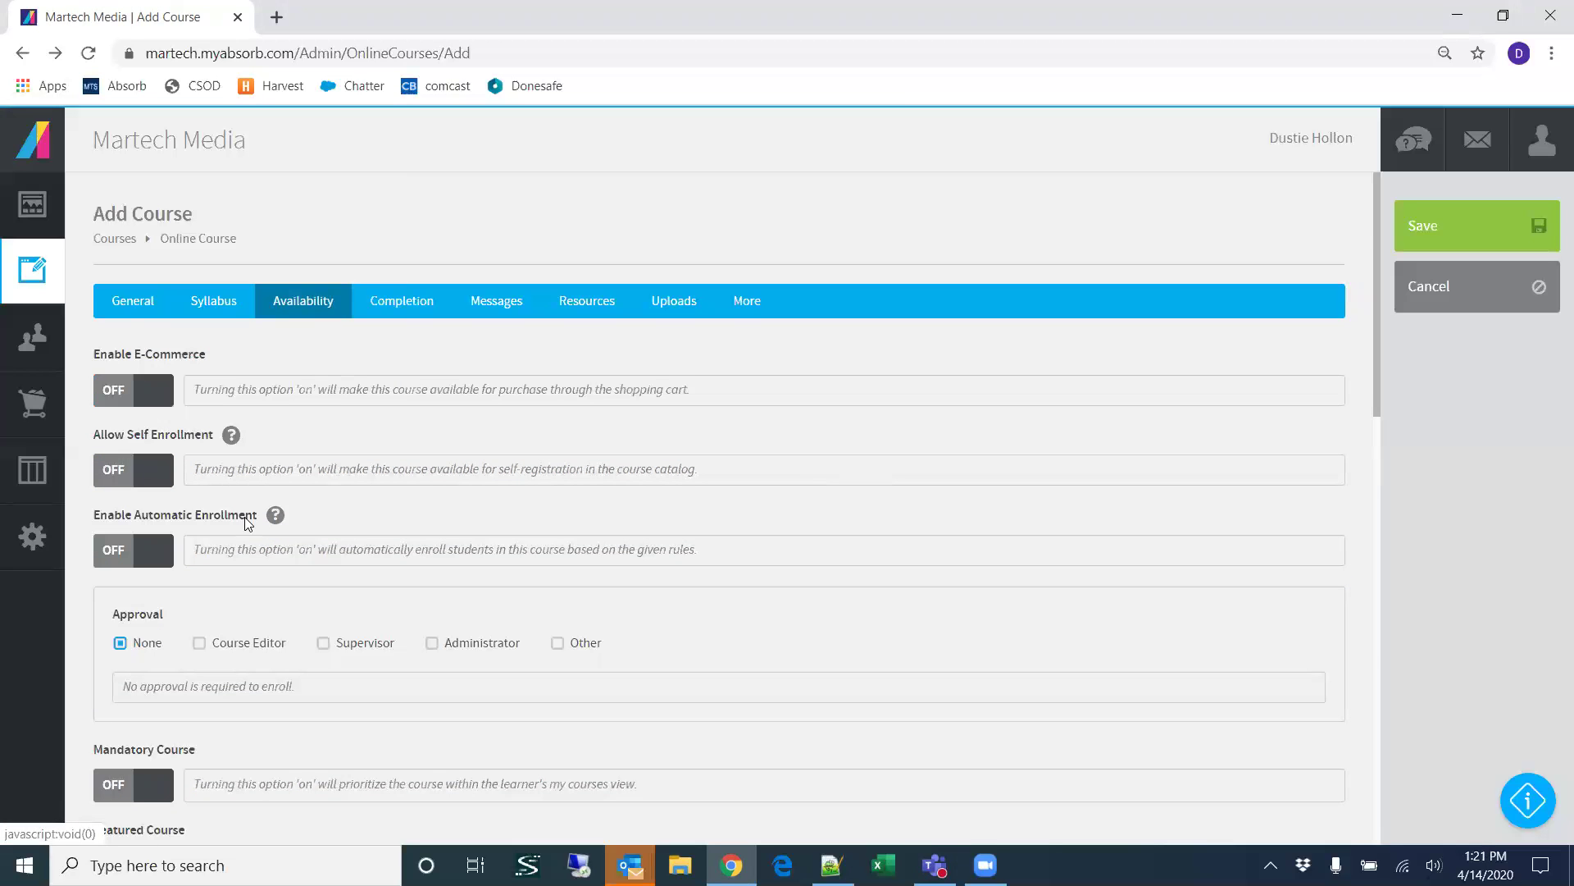
{"action": "scroll", "coordinate": [263, 533], "scroll_direction": "down", "scroll_amount": 2}
{"action": "scroll", "coordinate": [398, 562], "scroll_direction": "down", "scroll_amount": 3}
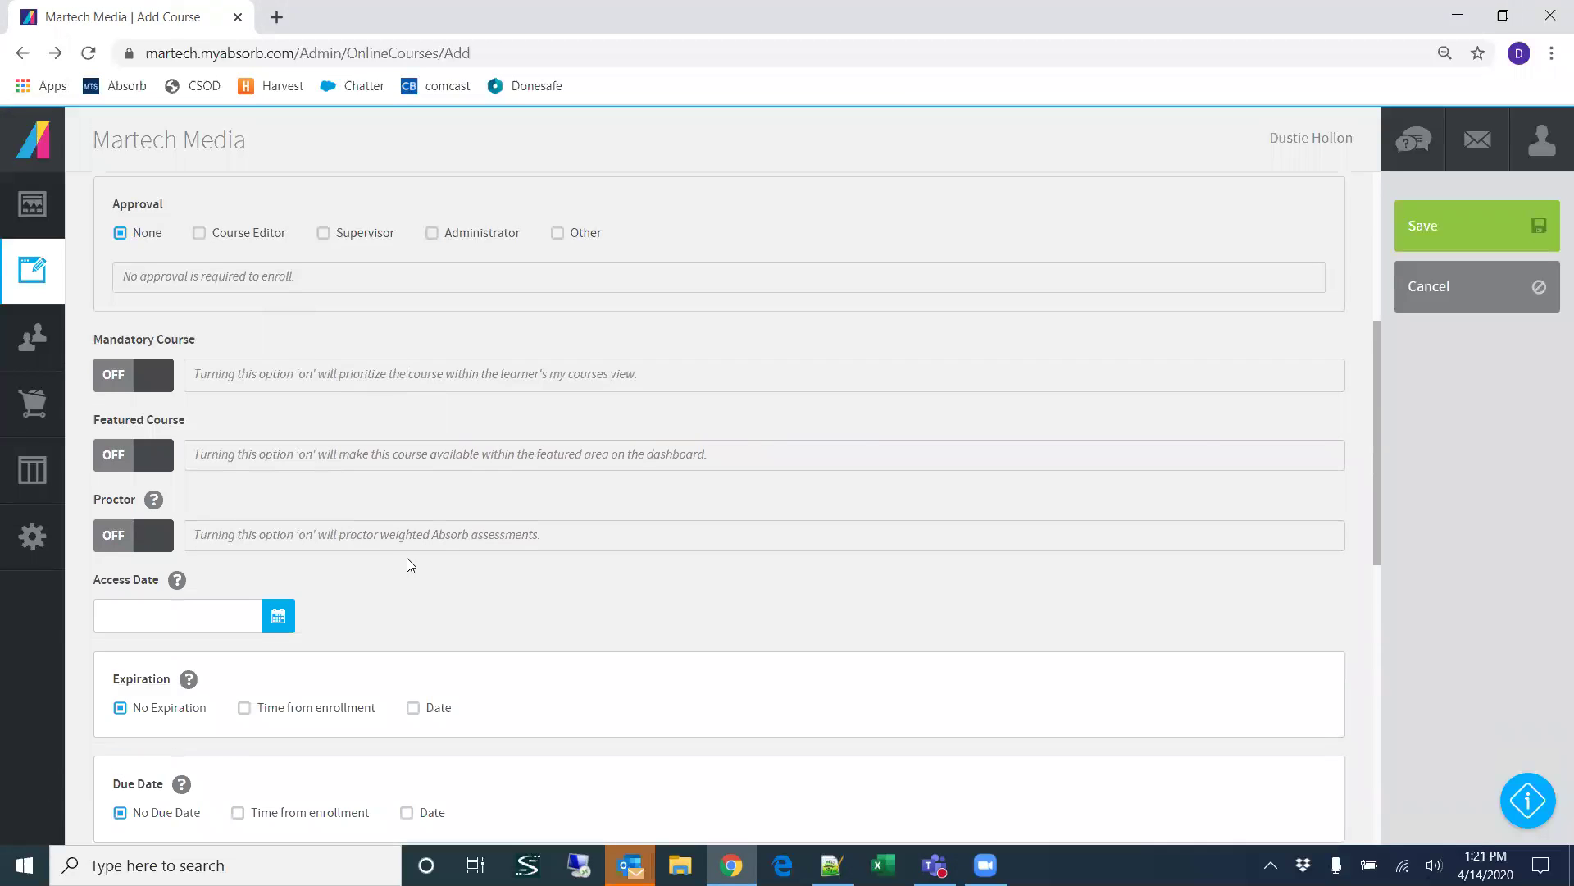
{"action": "scroll", "coordinate": [703, 492], "scroll_direction": "down", "scroll_amount": 4}
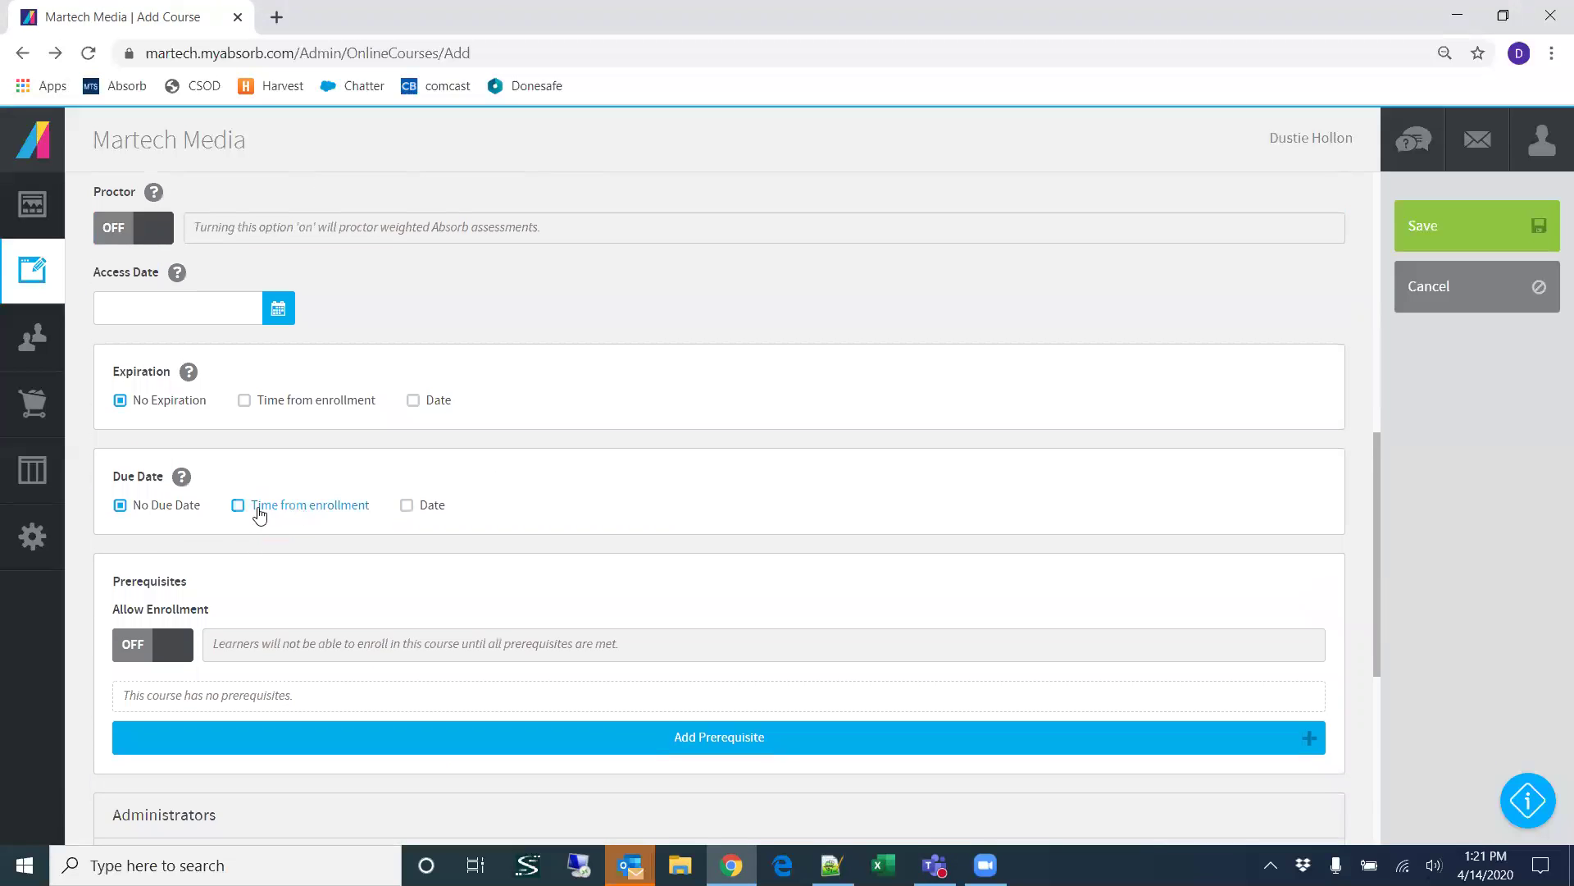
{"action": "scroll", "coordinate": [440, 584], "scroll_direction": "down", "scroll_amount": 5}
{"action": "scroll", "coordinate": [559, 584], "scroll_direction": "up", "scroll_amount": 5}
{"action": "scroll", "coordinate": [388, 539], "scroll_direction": "down", "scroll_amount": 2}
{"action": "scroll", "coordinate": [389, 538], "scroll_direction": "down", "scroll_amount": 3}
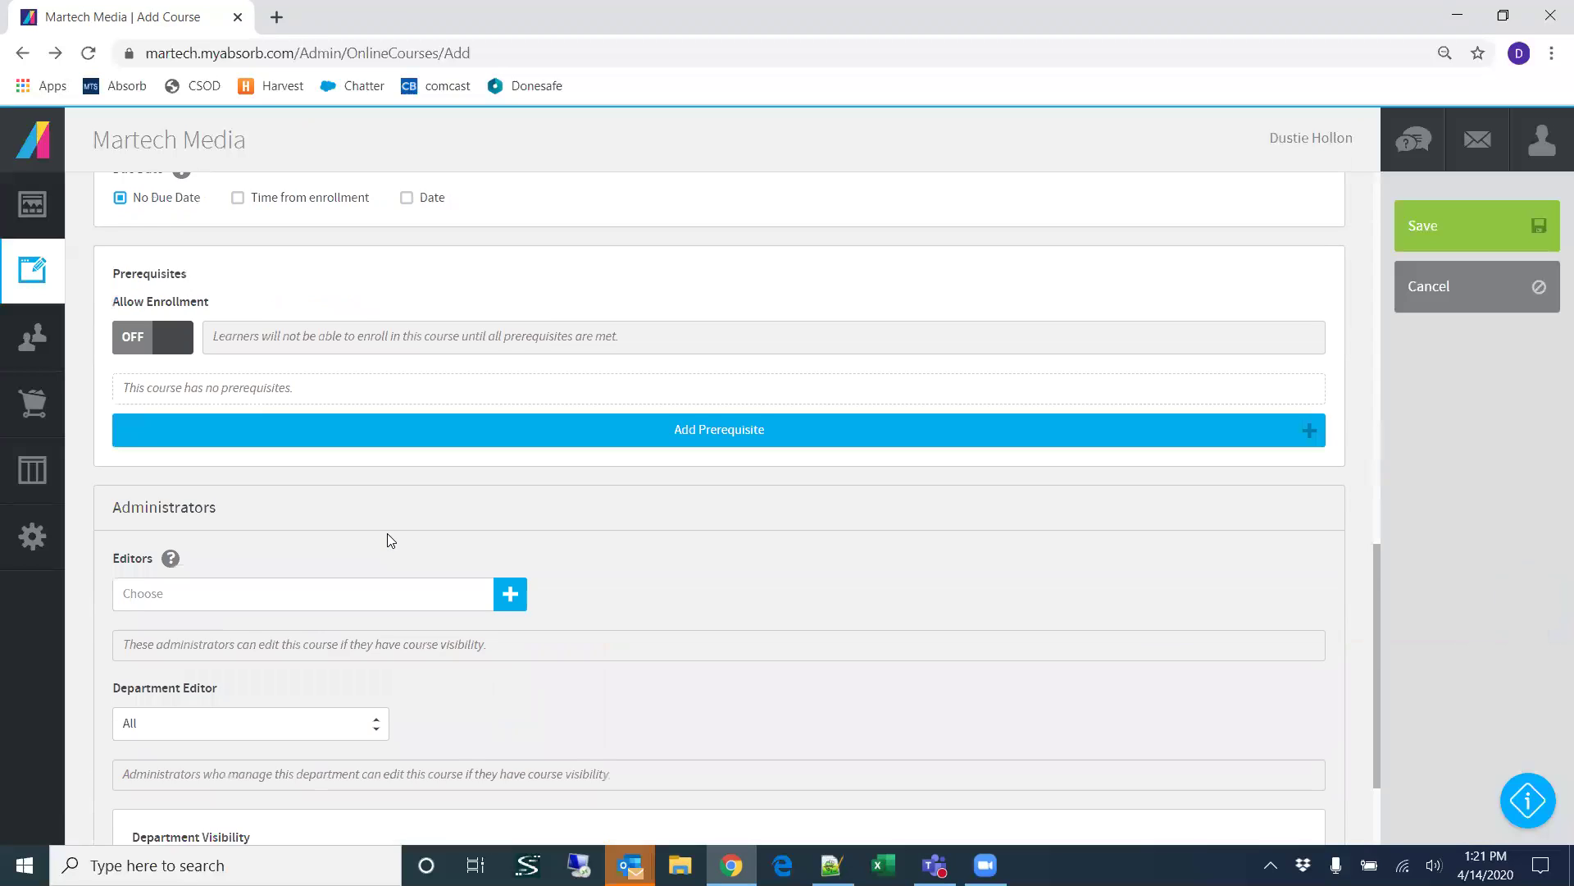
{"action": "scroll", "coordinate": [390, 539], "scroll_direction": "up", "scroll_amount": 7}
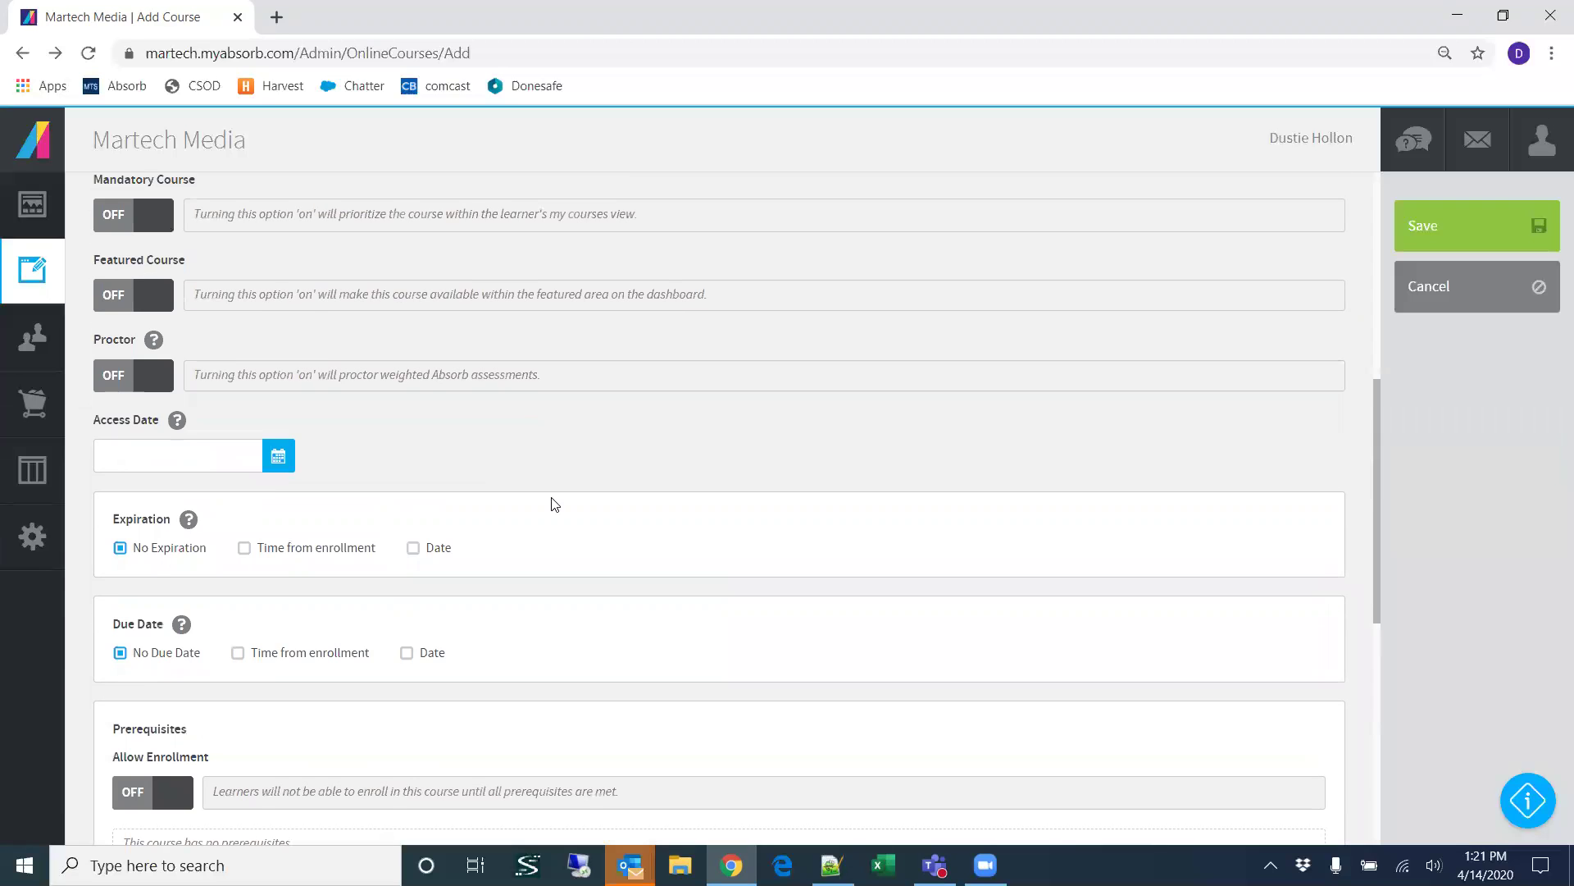
{"action": "scroll", "coordinate": [555, 503], "scroll_direction": "down", "scroll_amount": 6}
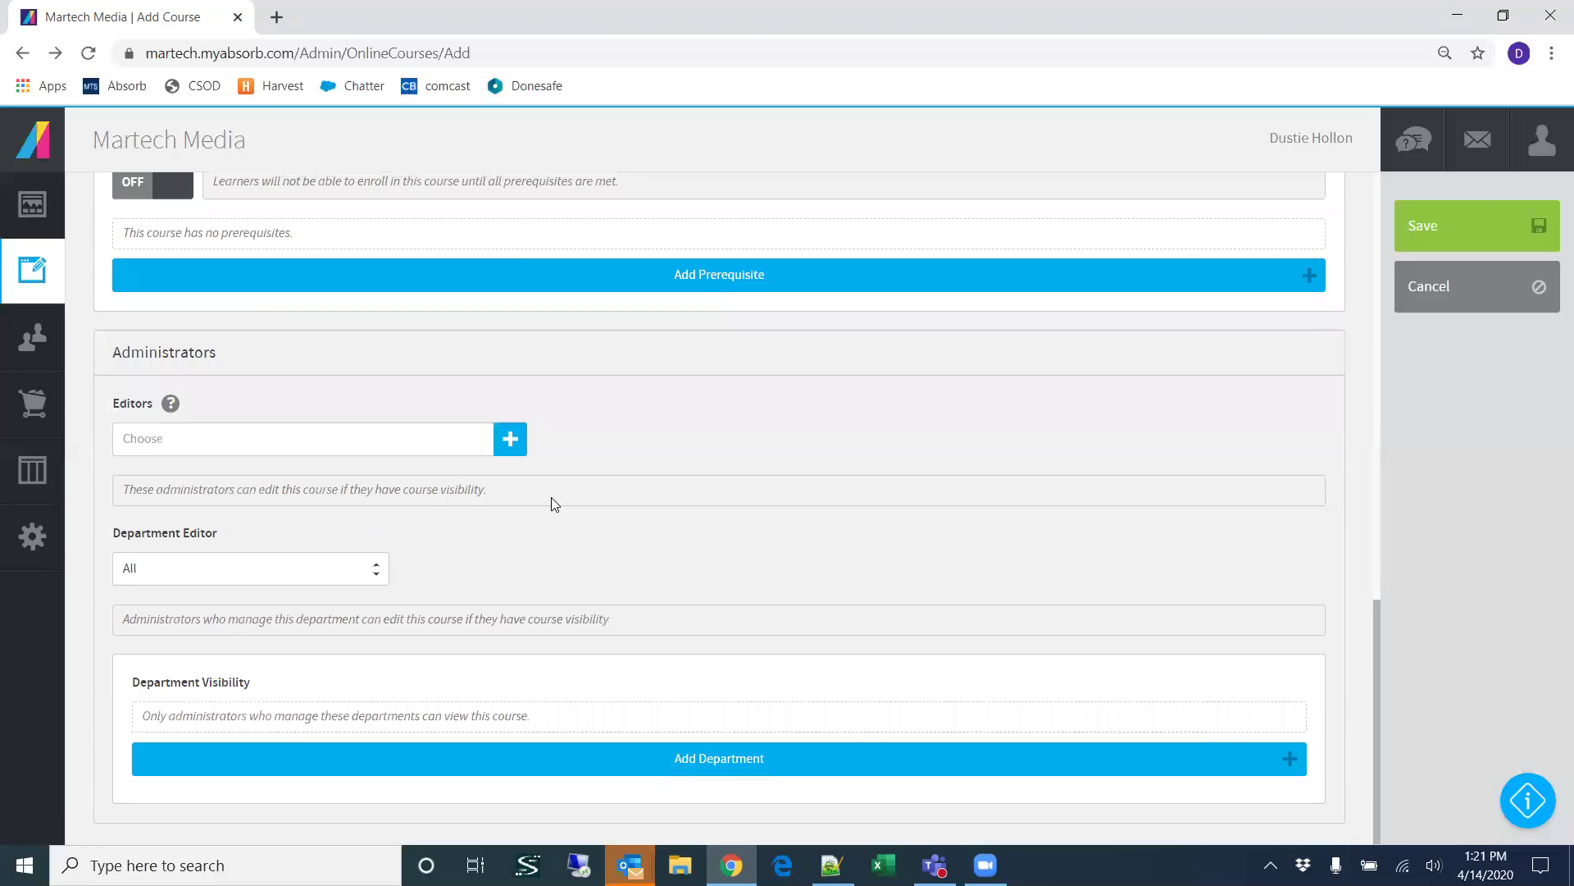
- Add a Single Department visibility entry set to DJEATC under Martech Media
{"action": "left_click", "coordinate": [400, 754]}
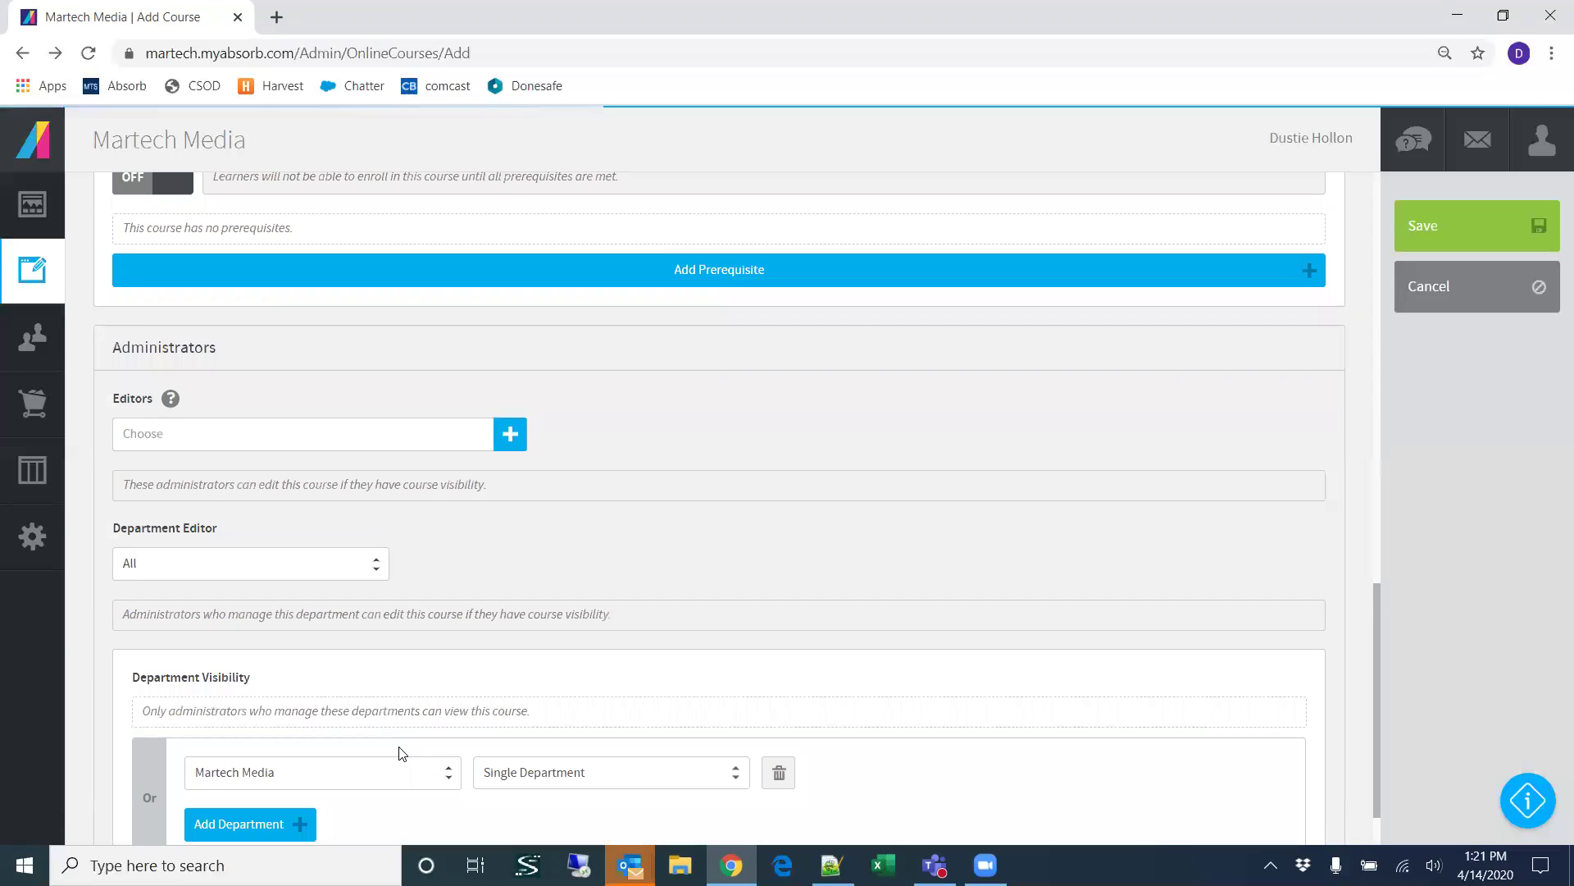
{"action": "left_click", "coordinate": [604, 775]}
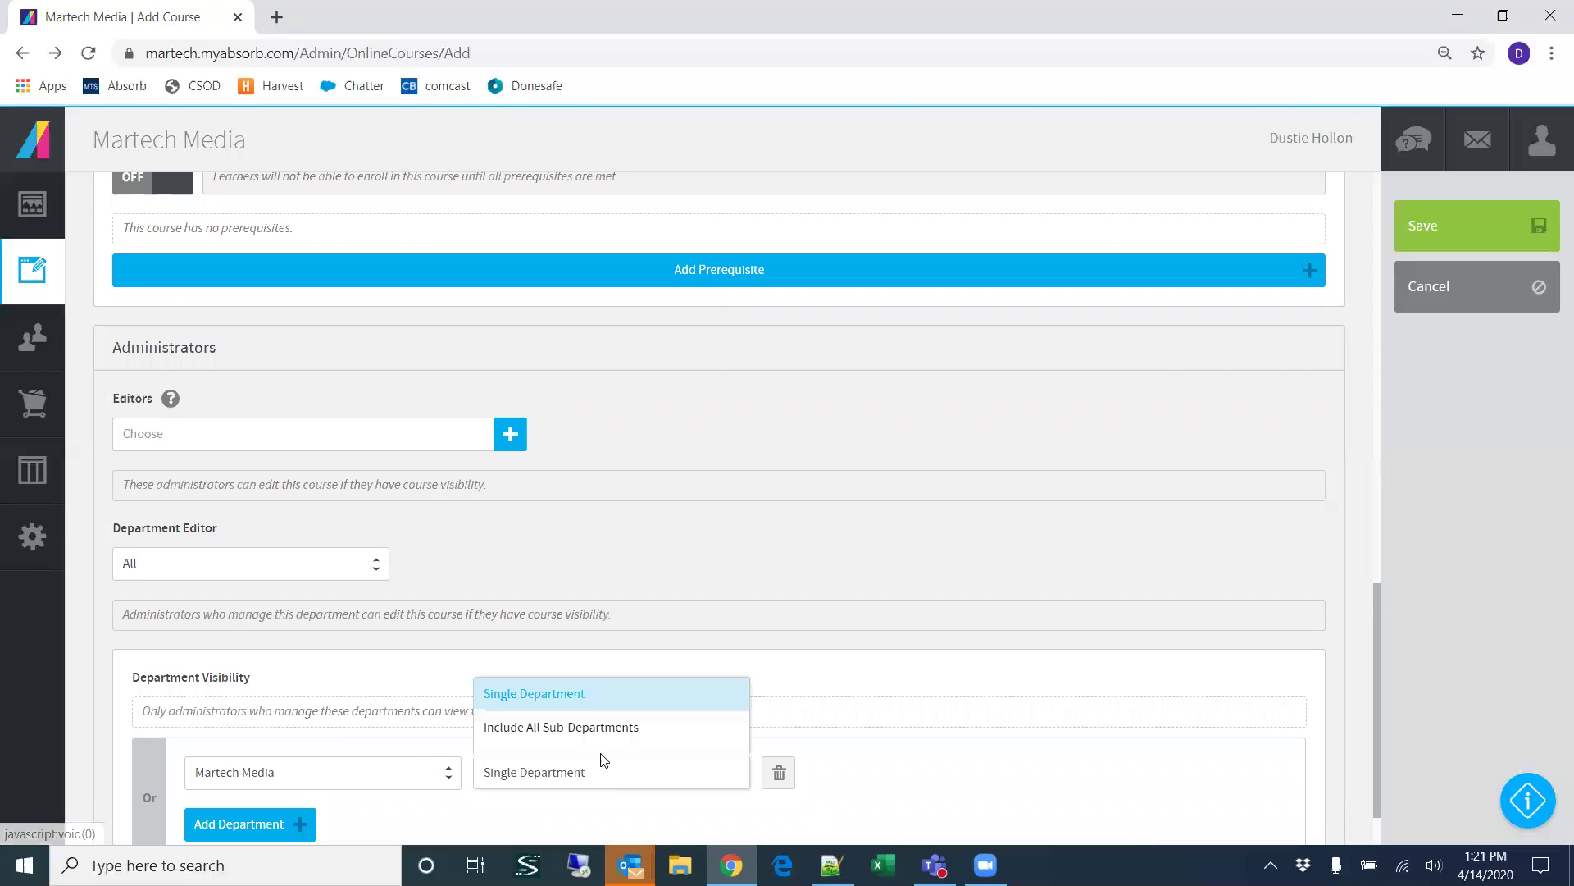
{"action": "left_click", "coordinate": [968, 597]}
{"action": "left_click", "coordinate": [359, 786]}
{"action": "scroll", "coordinate": [344, 729], "scroll_direction": "down", "scroll_amount": 1}
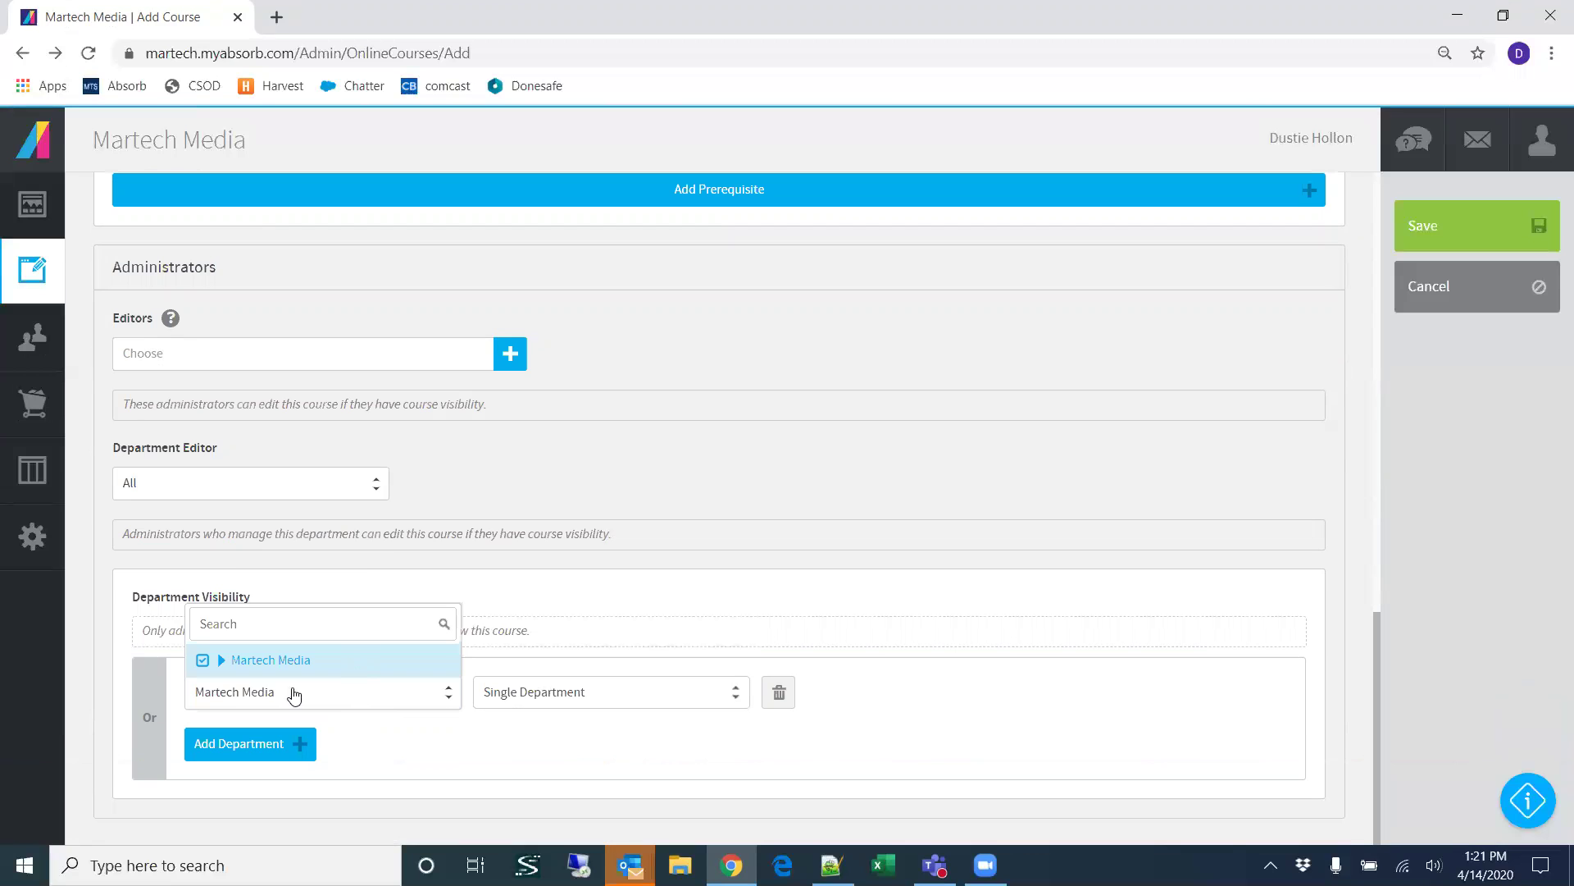
{"action": "left_click", "coordinate": [222, 661]}
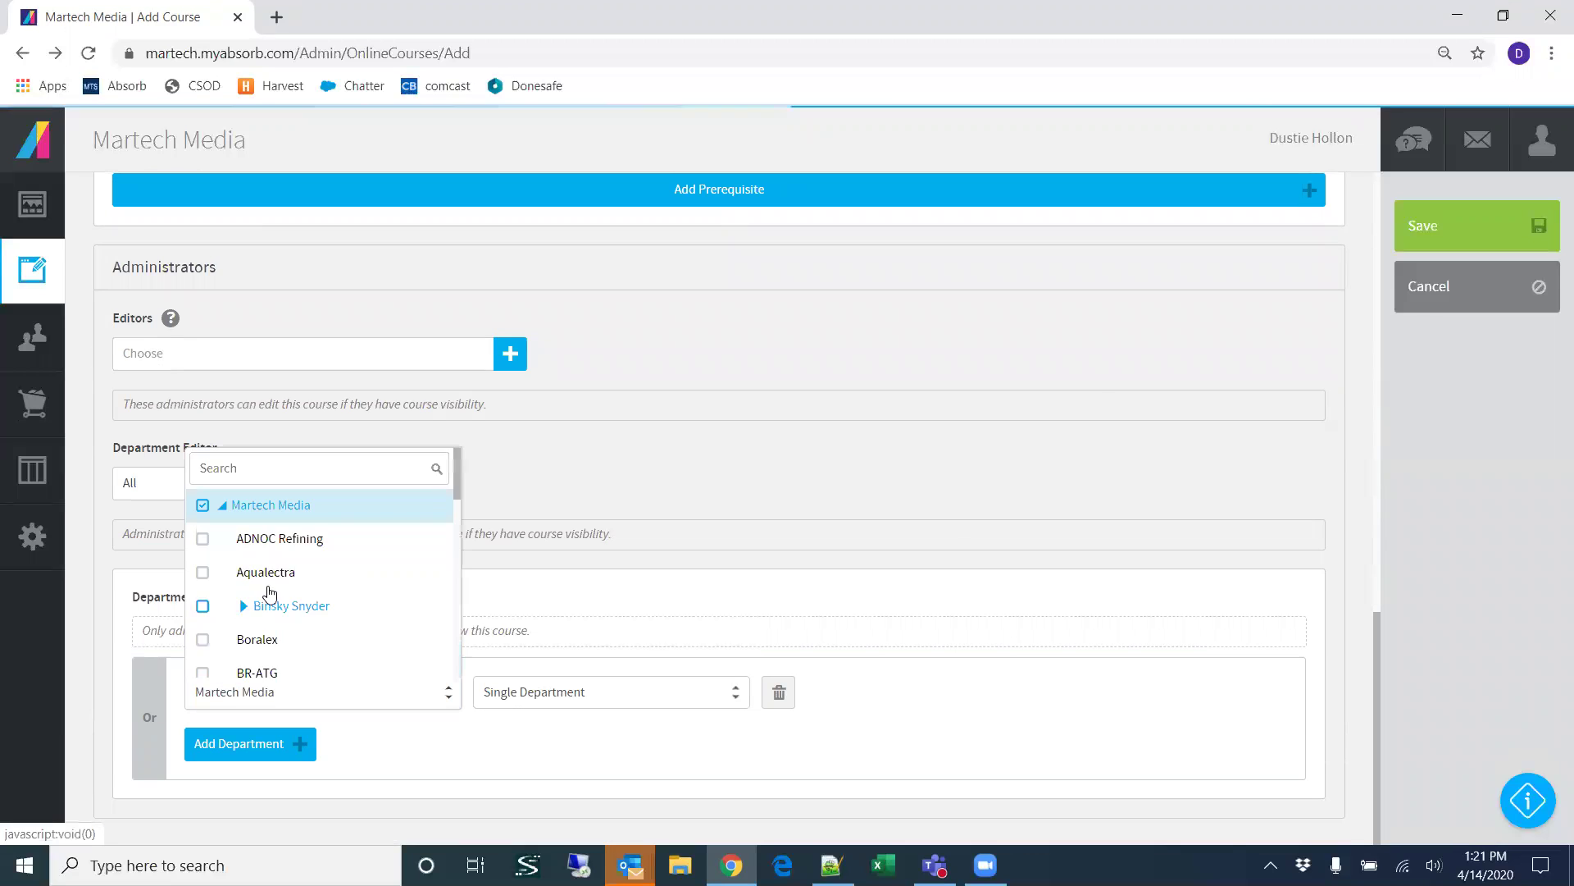
{"action": "scroll", "coordinate": [273, 589], "scroll_direction": "down", "scroll_amount": 2}
{"action": "left_click", "coordinate": [264, 567]}
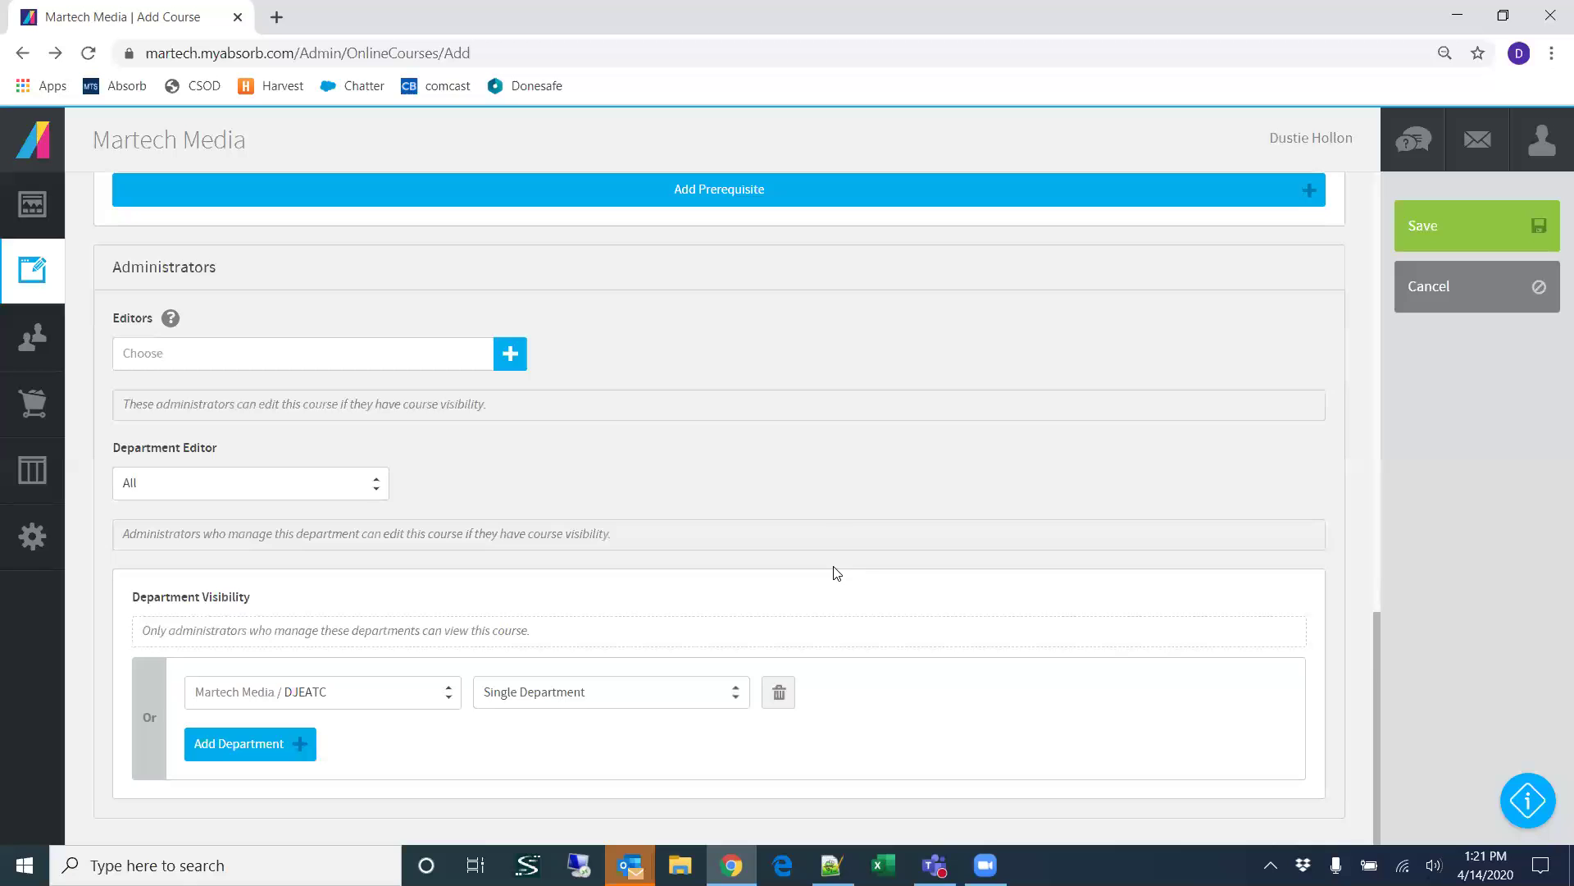
{"action": "scroll", "coordinate": [922, 381], "scroll_direction": "up", "scroll_amount": 6}
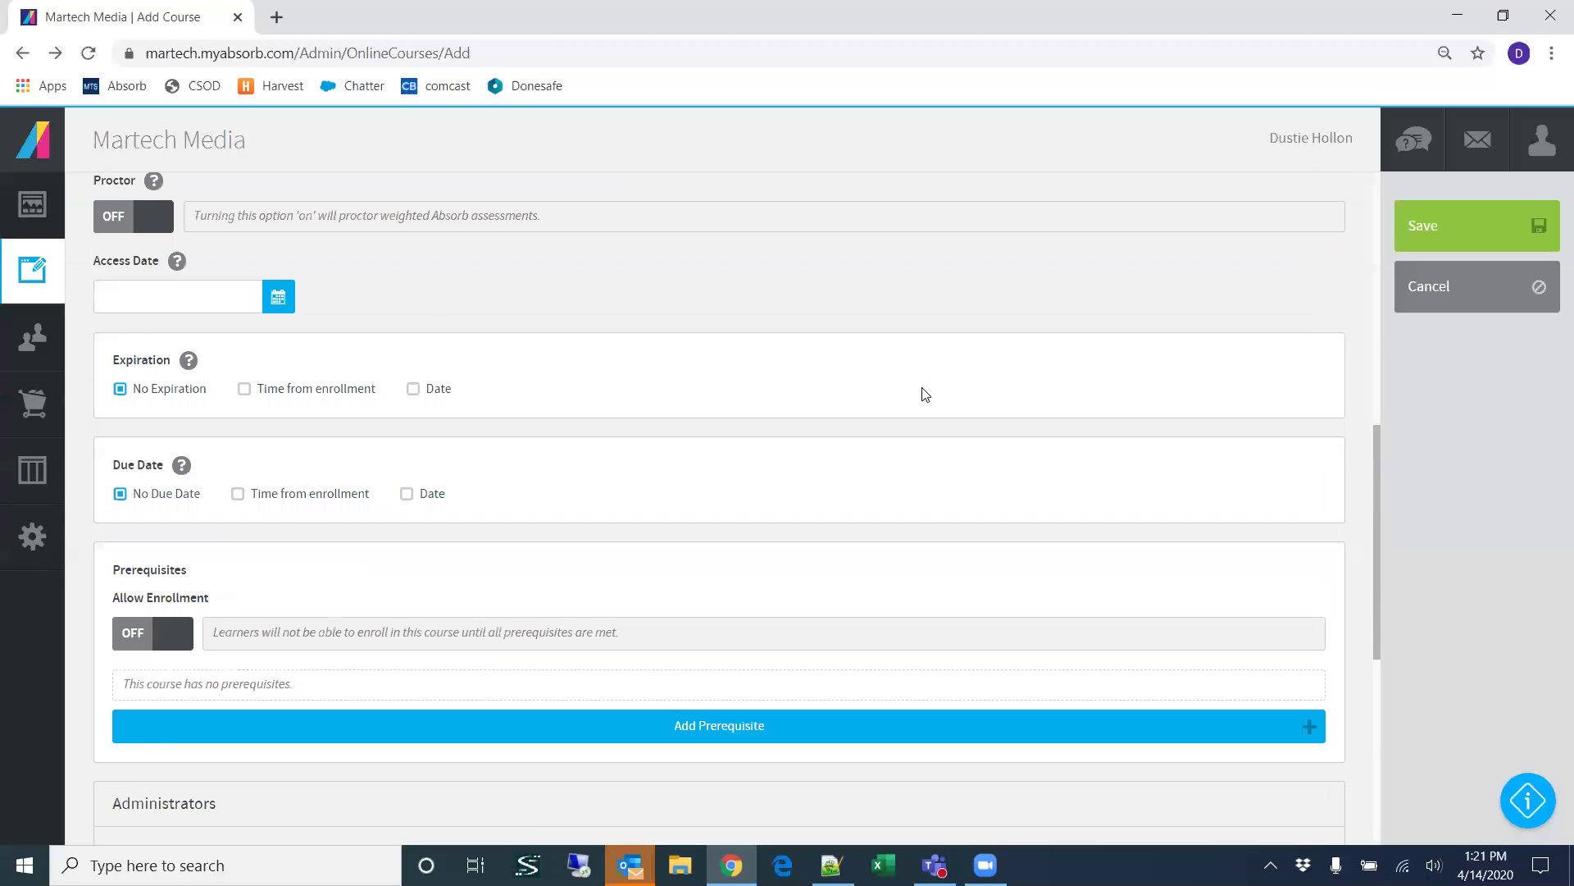
{"action": "scroll", "coordinate": [840, 439], "scroll_direction": "up", "scroll_amount": 7}
{"action": "scroll", "coordinate": [842, 476], "scroll_direction": "up", "scroll_amount": 2}
{"action": "scroll", "coordinate": [842, 476], "scroll_direction": "down", "scroll_amount": 3}
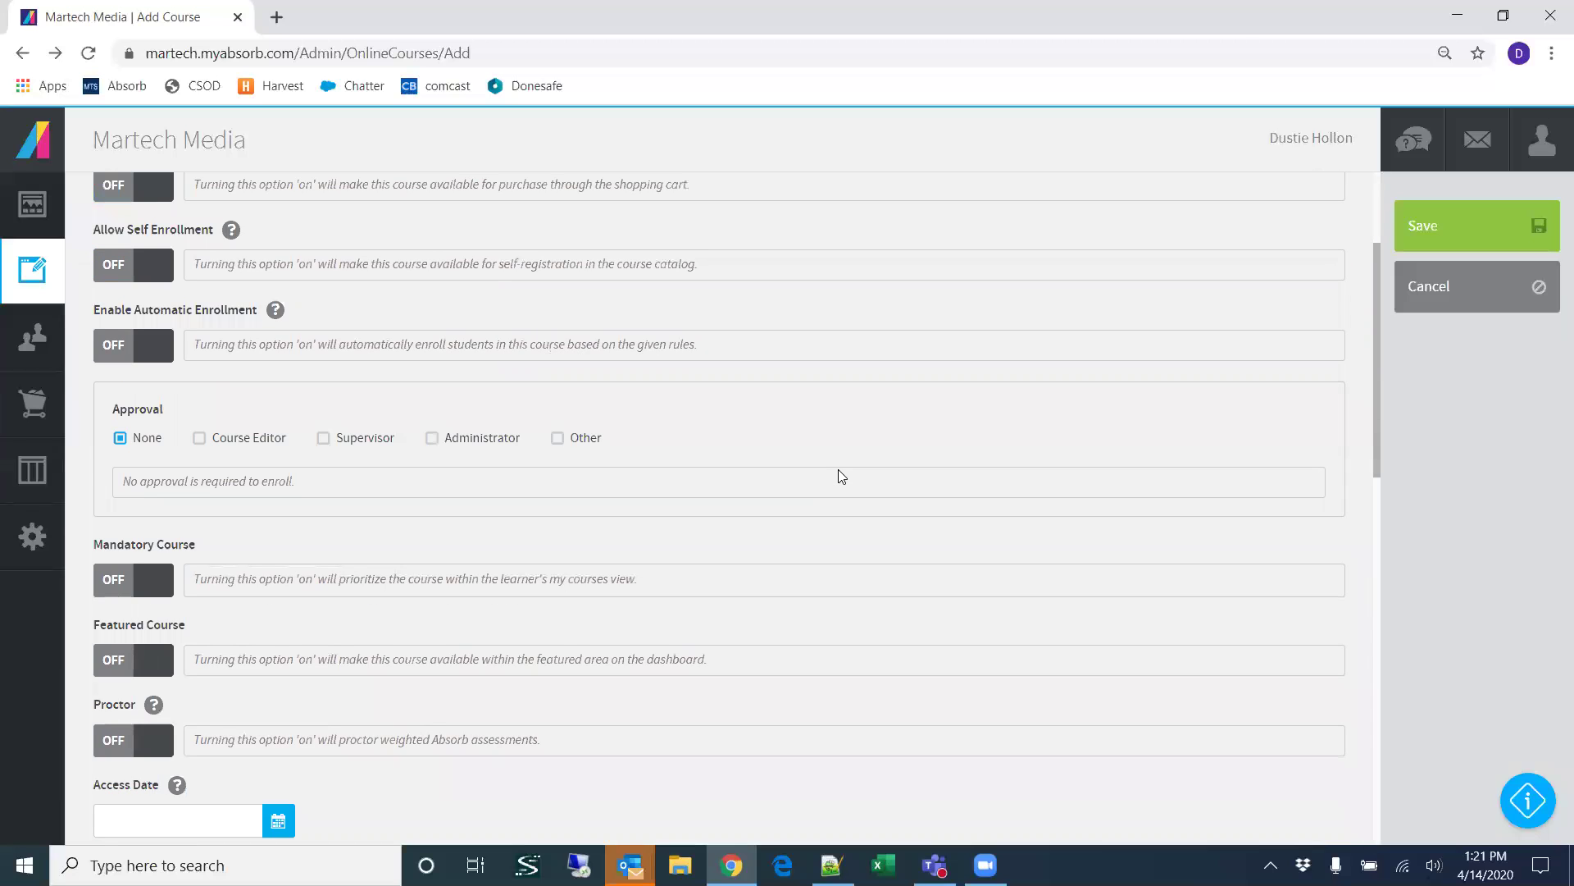
{"action": "scroll", "coordinate": [838, 476], "scroll_direction": "down", "scroll_amount": 13}
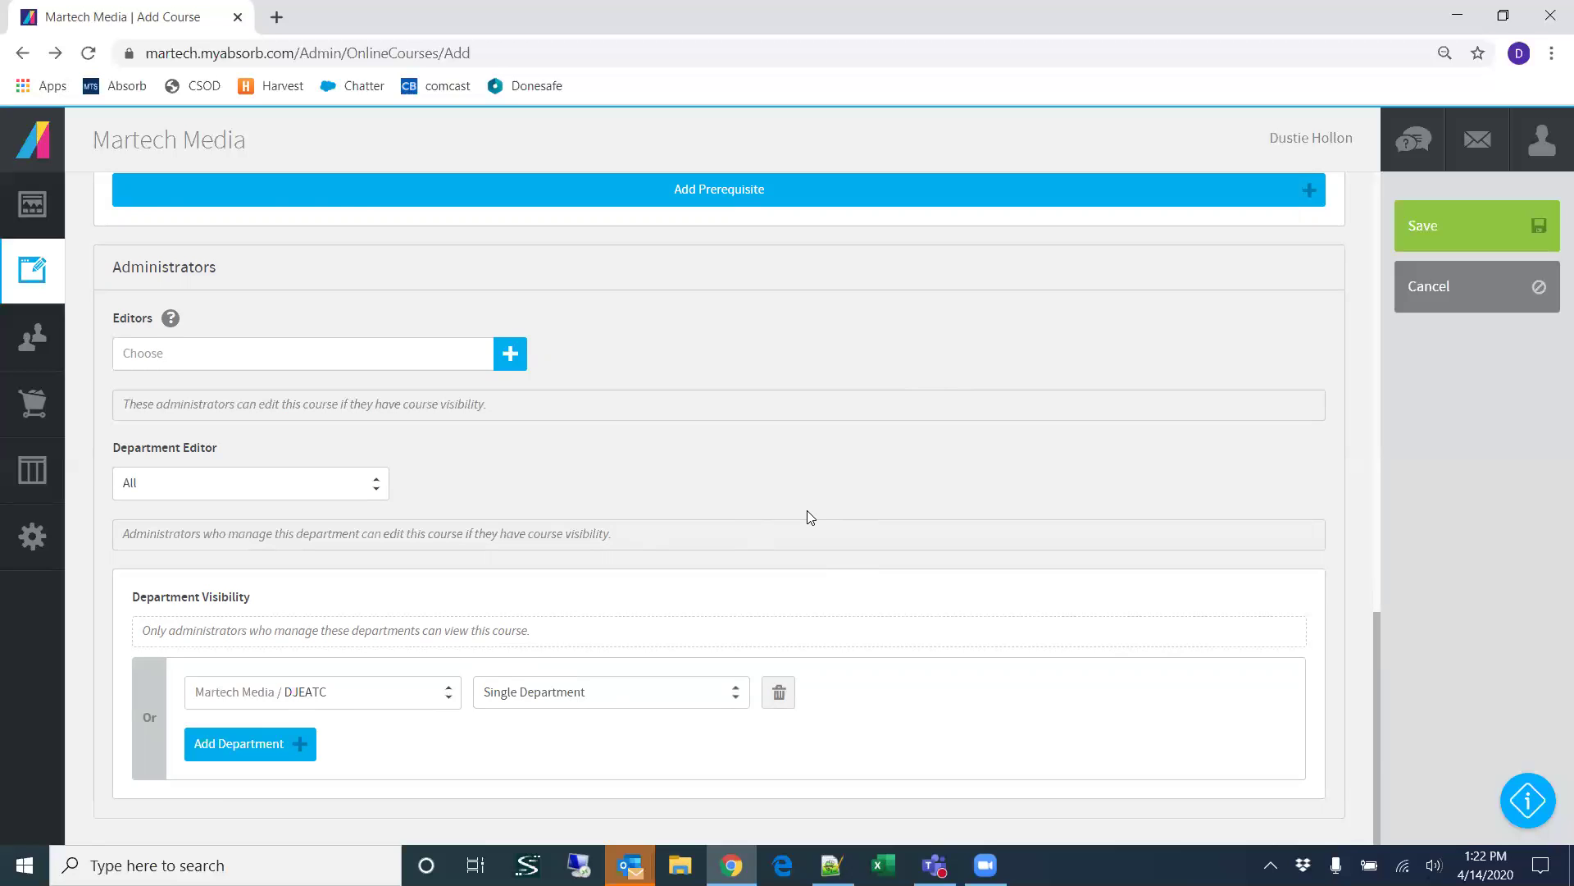
{"action": "scroll", "coordinate": [808, 512], "scroll_direction": "up", "scroll_amount": 20}
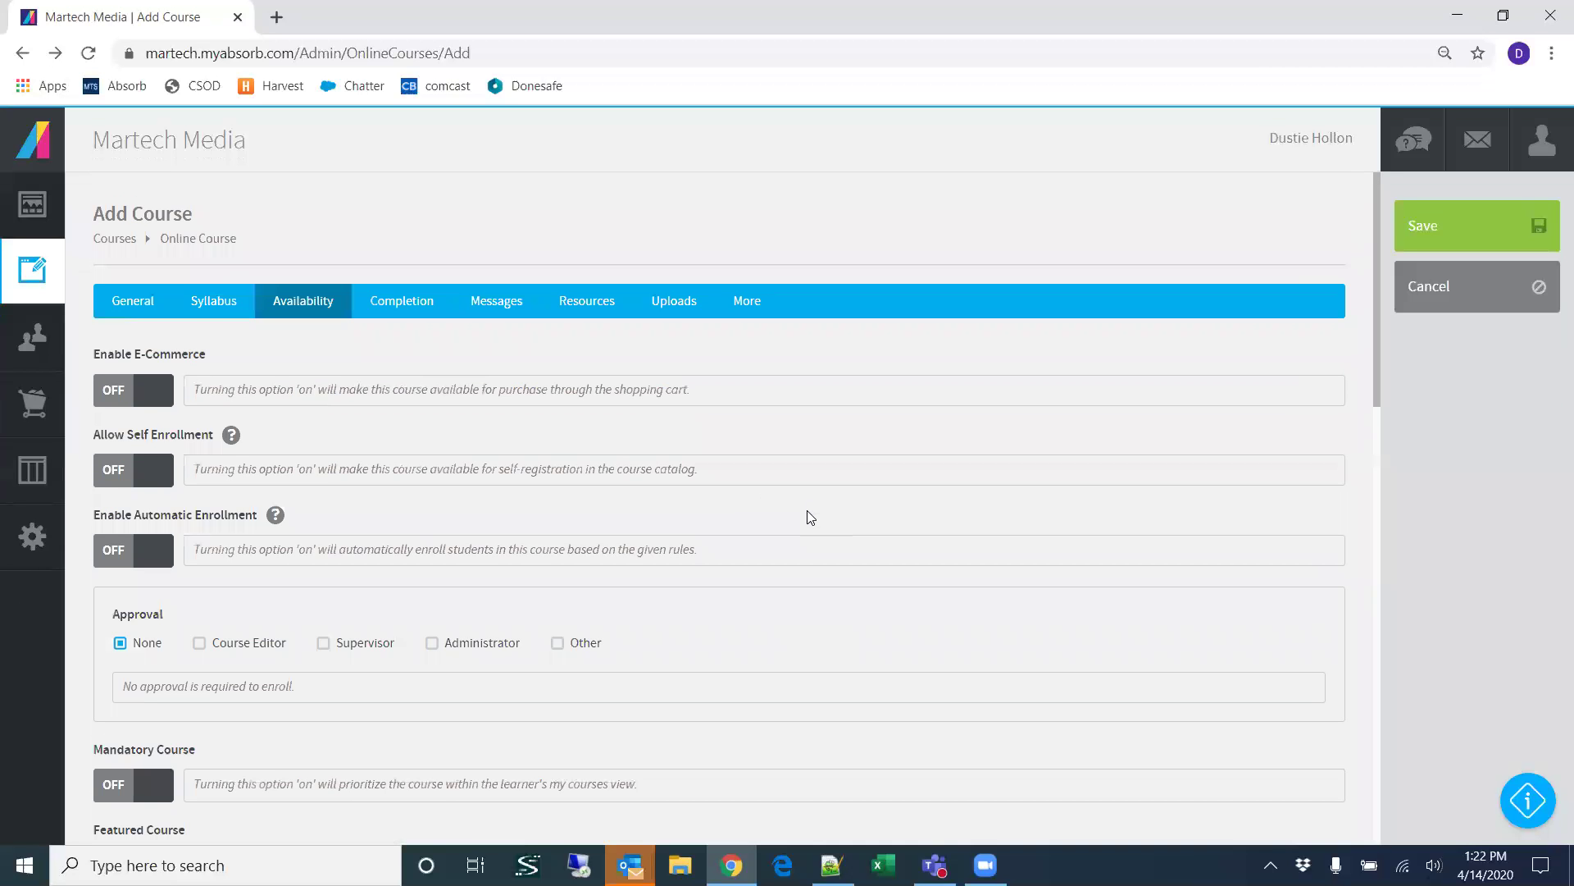
- On Completion, add a post-enrollment trigger: when Completed, 2-day delay, enroll into 101-01 Personal Protective Equipment
{"action": "left_click", "coordinate": [399, 312]}
{"action": "scroll", "coordinate": [629, 460], "scroll_direction": "down", "scroll_amount": 3}
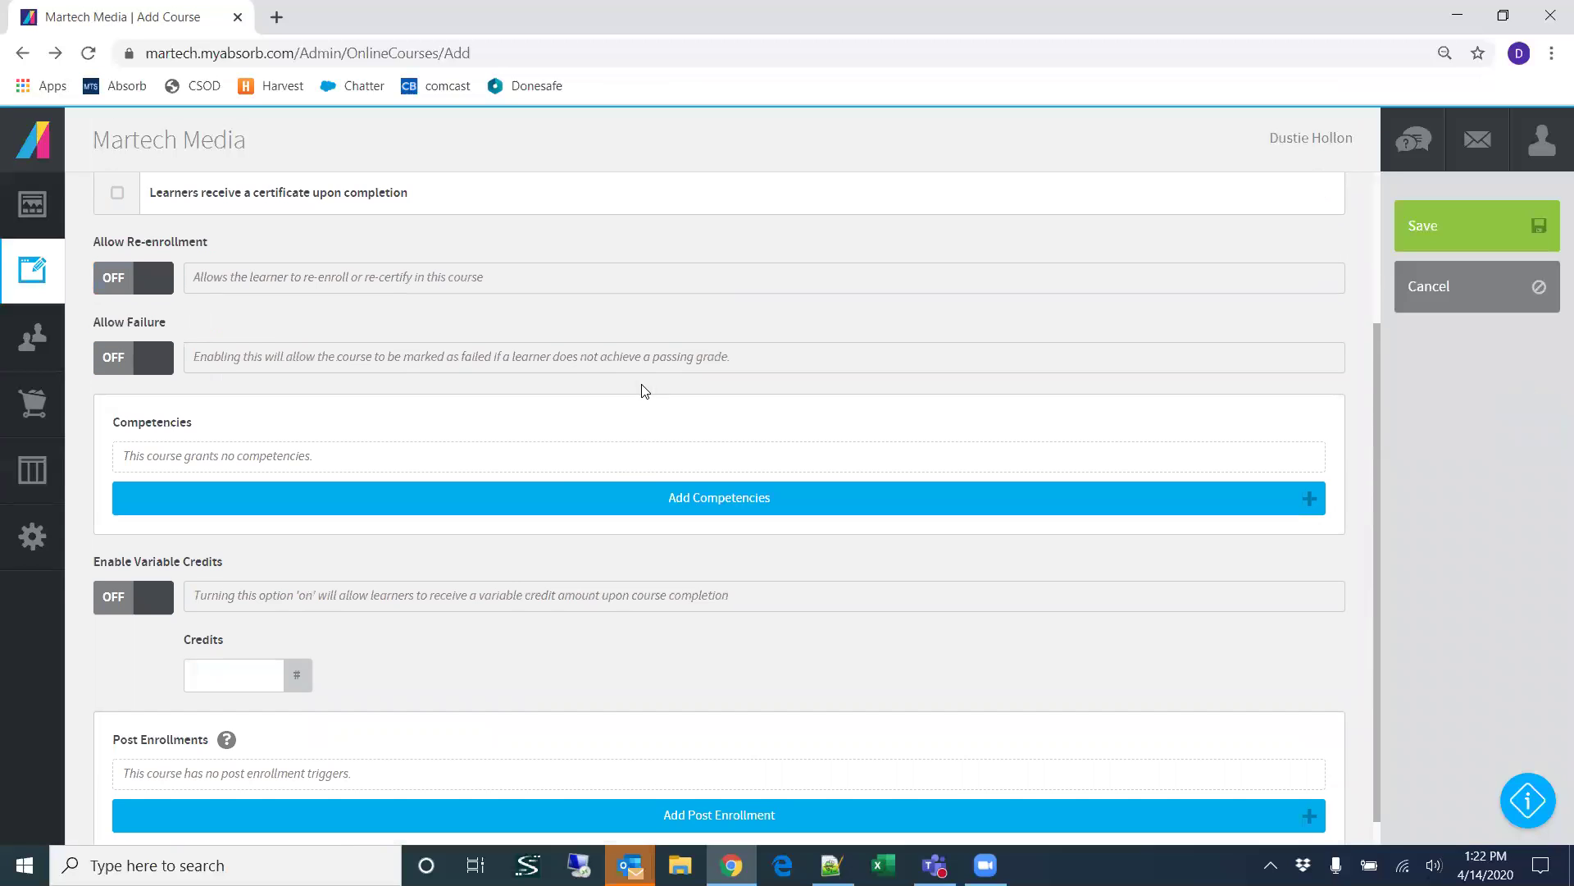
{"action": "scroll", "coordinate": [645, 391], "scroll_direction": "down", "scroll_amount": 1}
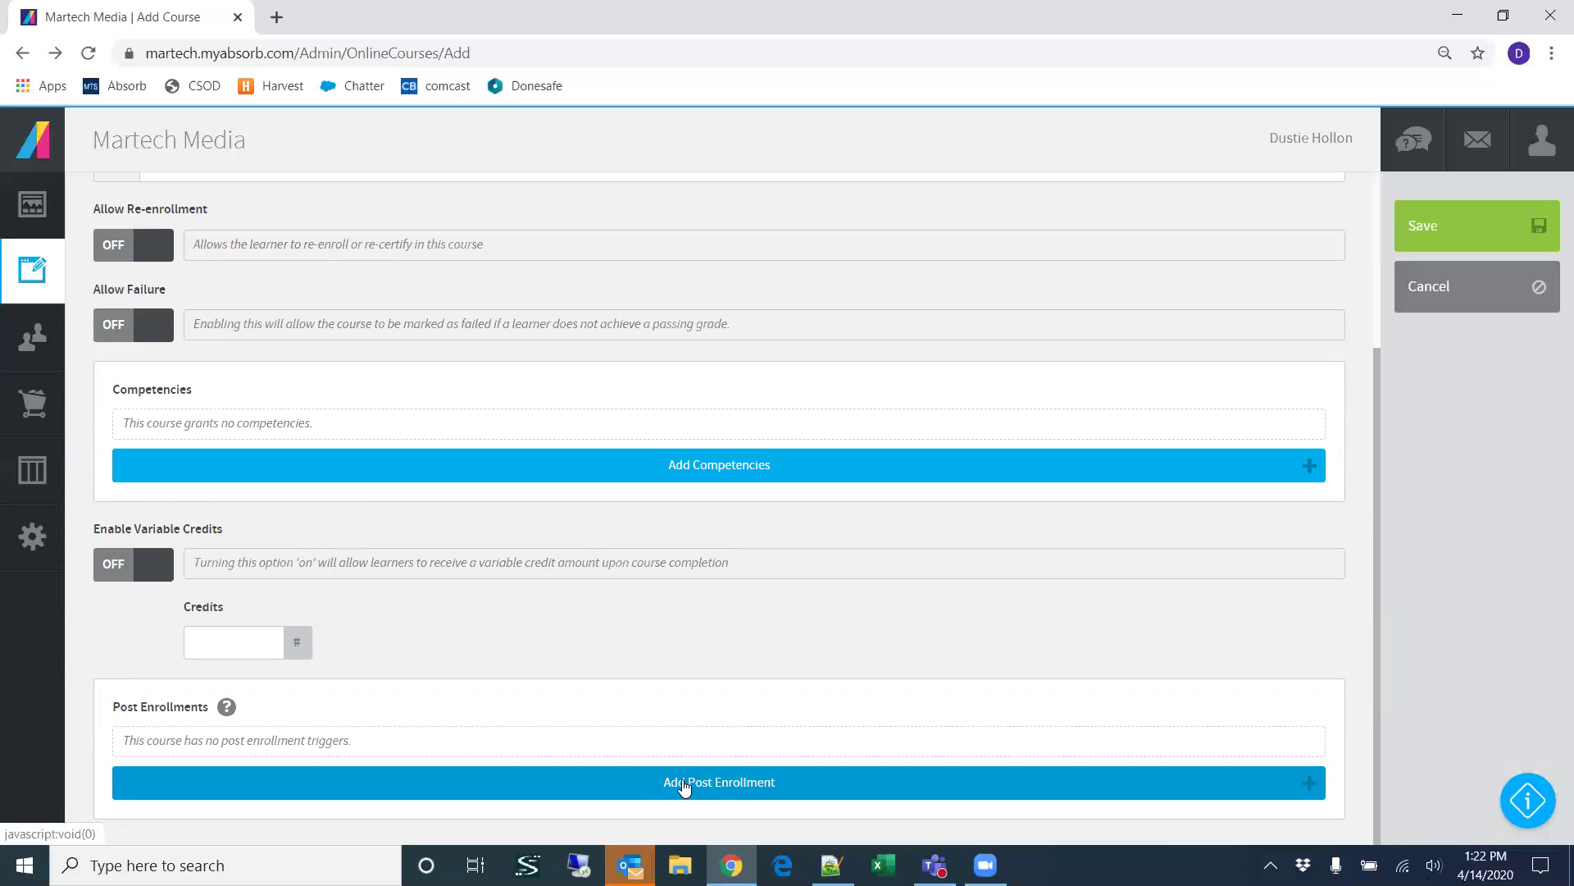
{"action": "left_click", "coordinate": [685, 785]}
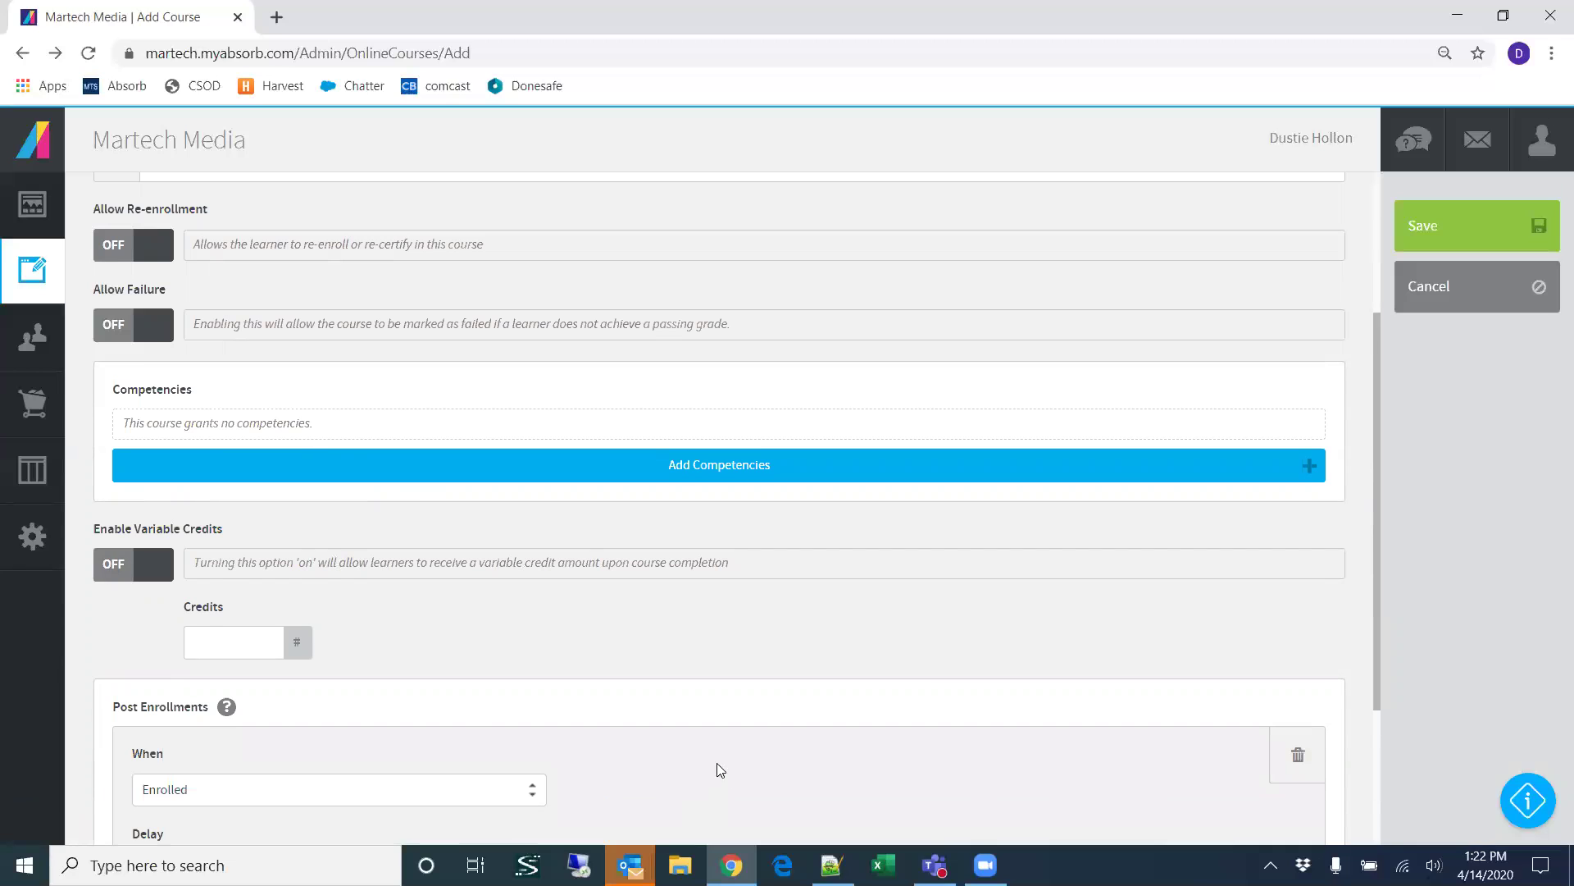
{"action": "scroll", "coordinate": [719, 769], "scroll_direction": "down", "scroll_amount": 3}
{"action": "left_click", "coordinate": [173, 560]}
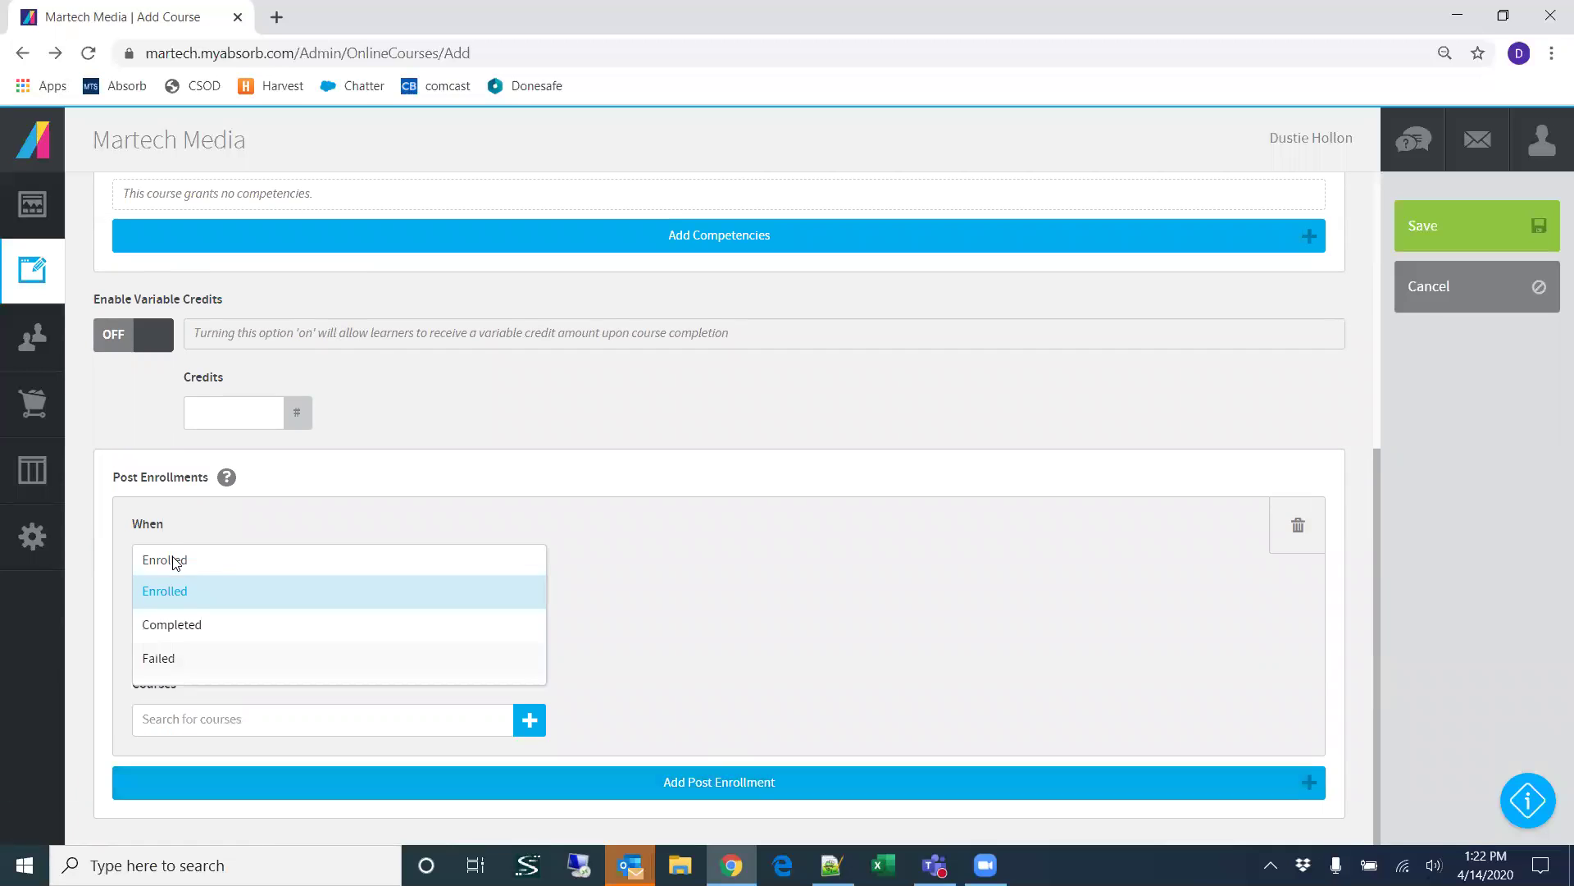
{"action": "left_click", "coordinate": [226, 630]}
{"action": "left_click", "coordinate": [186, 640]}
{"action": "key", "text": "Up"}
{"action": "key", "text": "Up"}
{"action": "key", "text": "Up"}
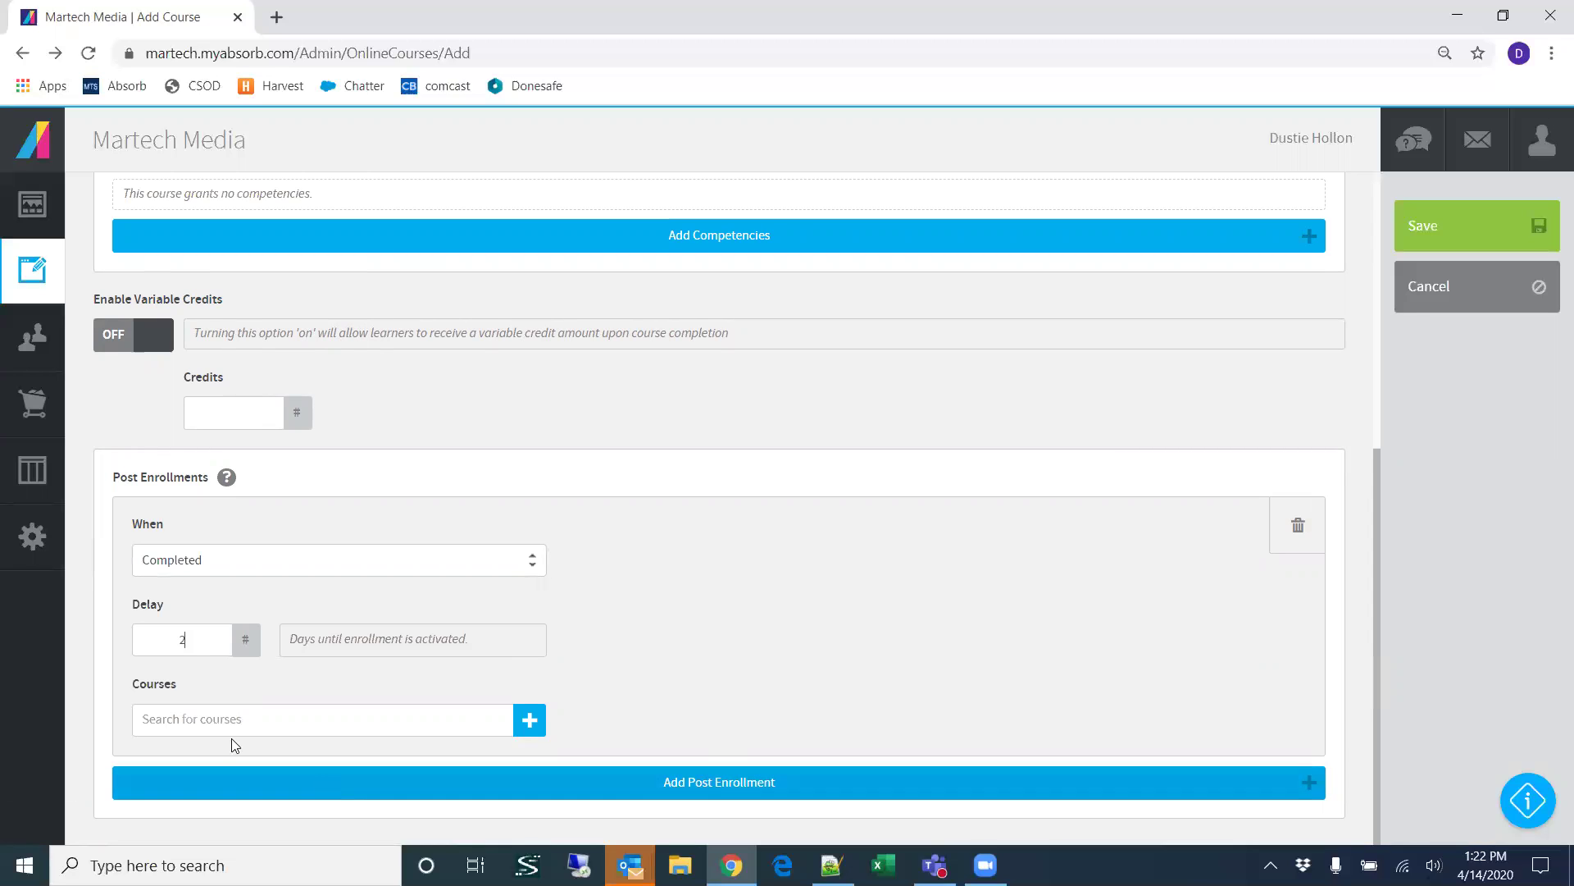
{"action": "left_click", "coordinate": [248, 727]}
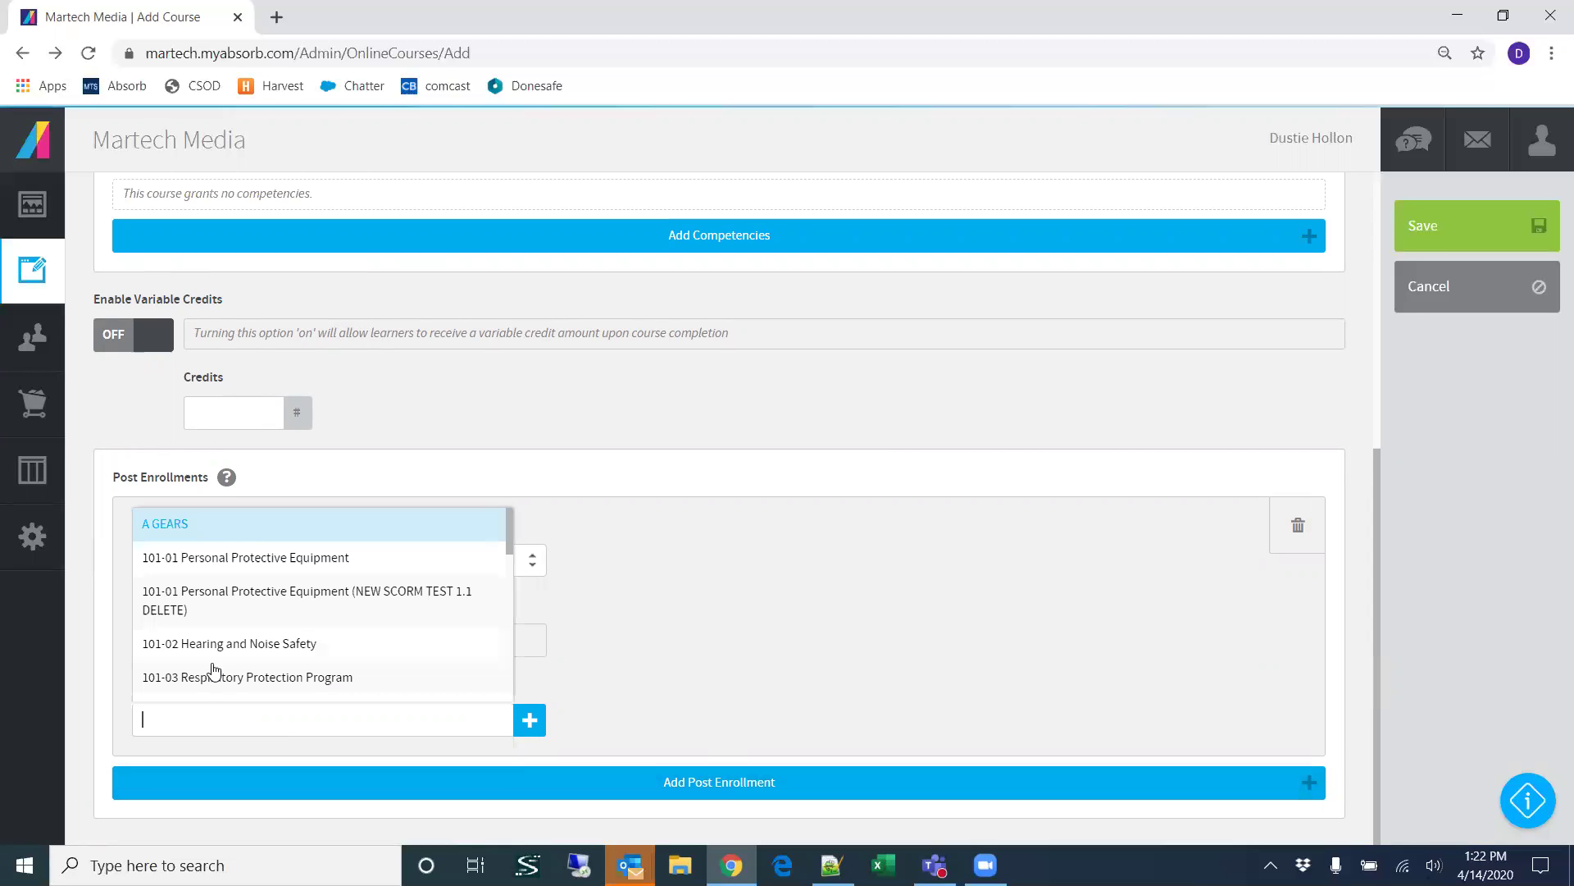
{"action": "left_click", "coordinate": [227, 559]}
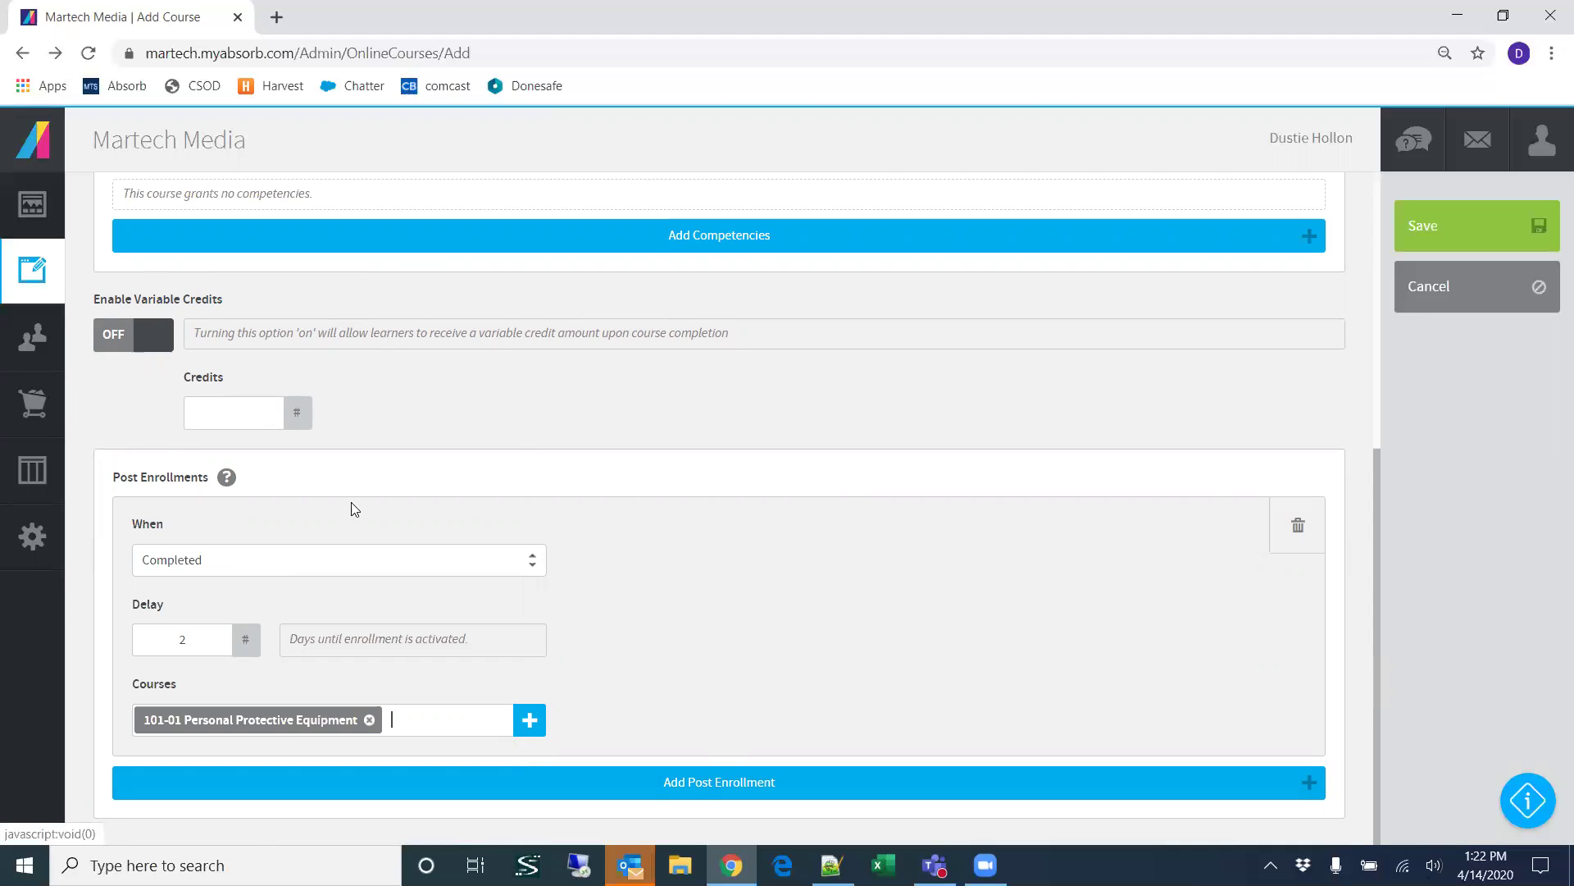
- Delete that post-enrollment trigger again
{"action": "left_click", "coordinate": [1310, 535]}
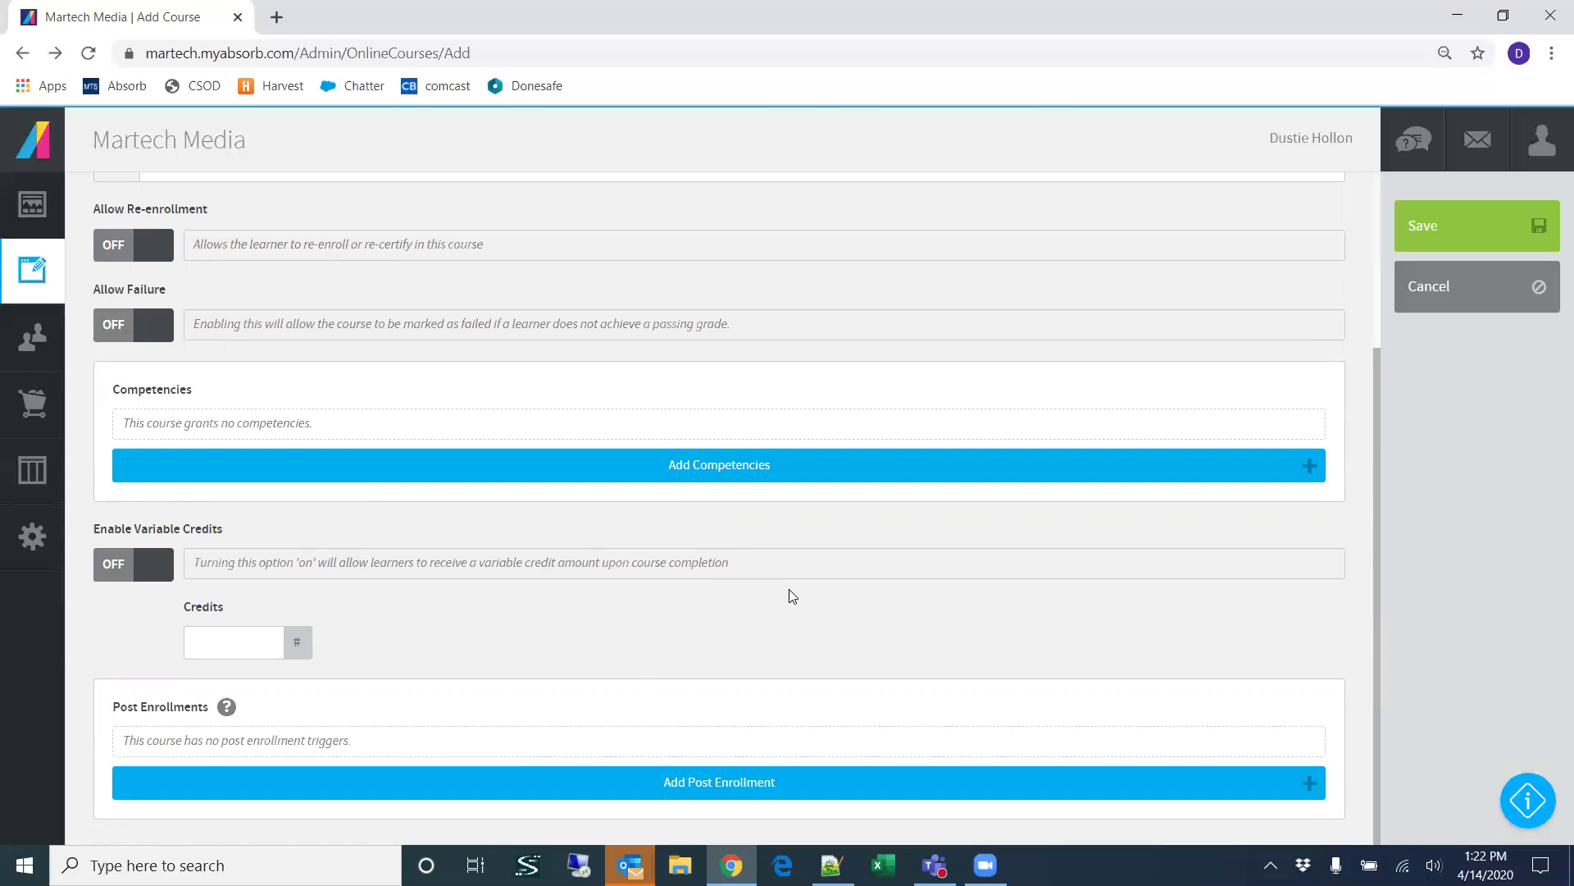
{"action": "scroll", "coordinate": [789, 592], "scroll_direction": "up", "scroll_amount": 1}
{"action": "scroll", "coordinate": [788, 597], "scroll_direction": "up", "scroll_amount": 2}
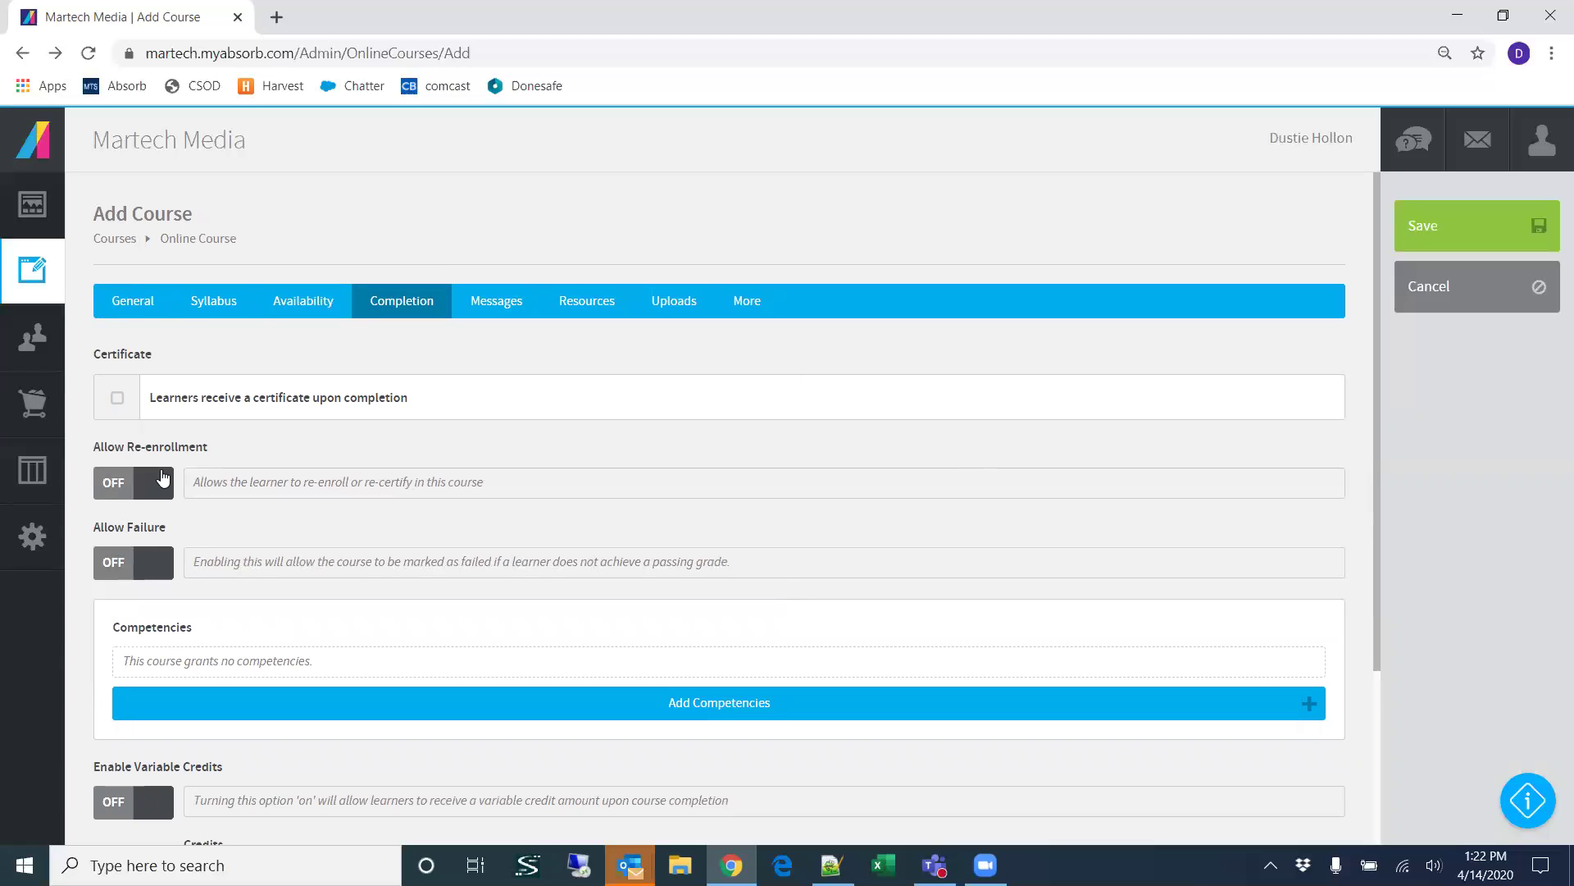
{"action": "left_click", "coordinate": [164, 481]}
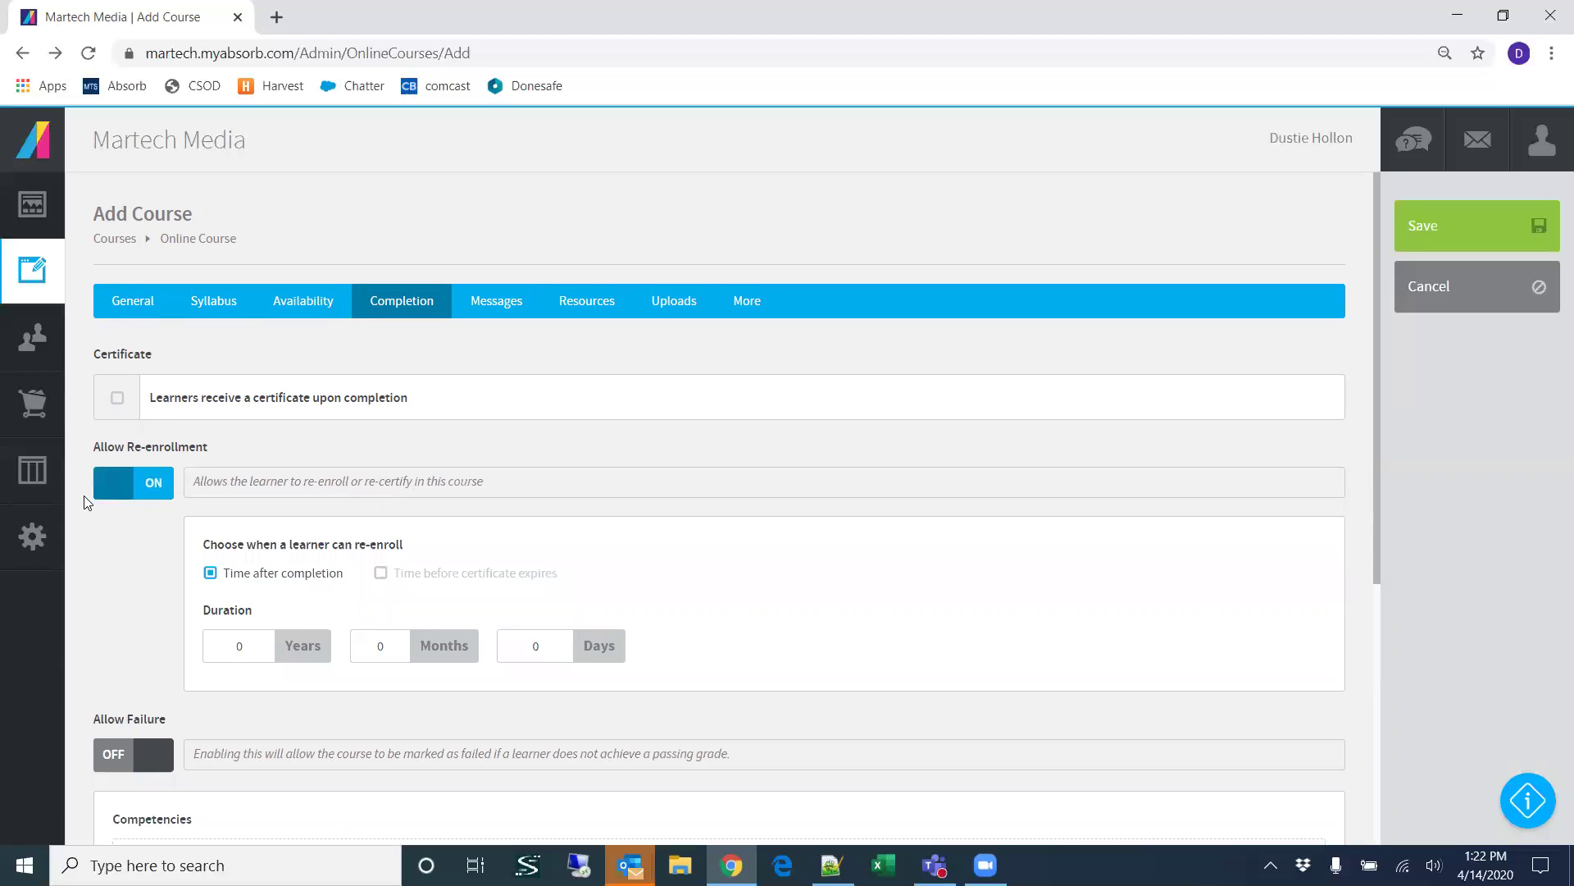
{"action": "left_click", "coordinate": [148, 494]}
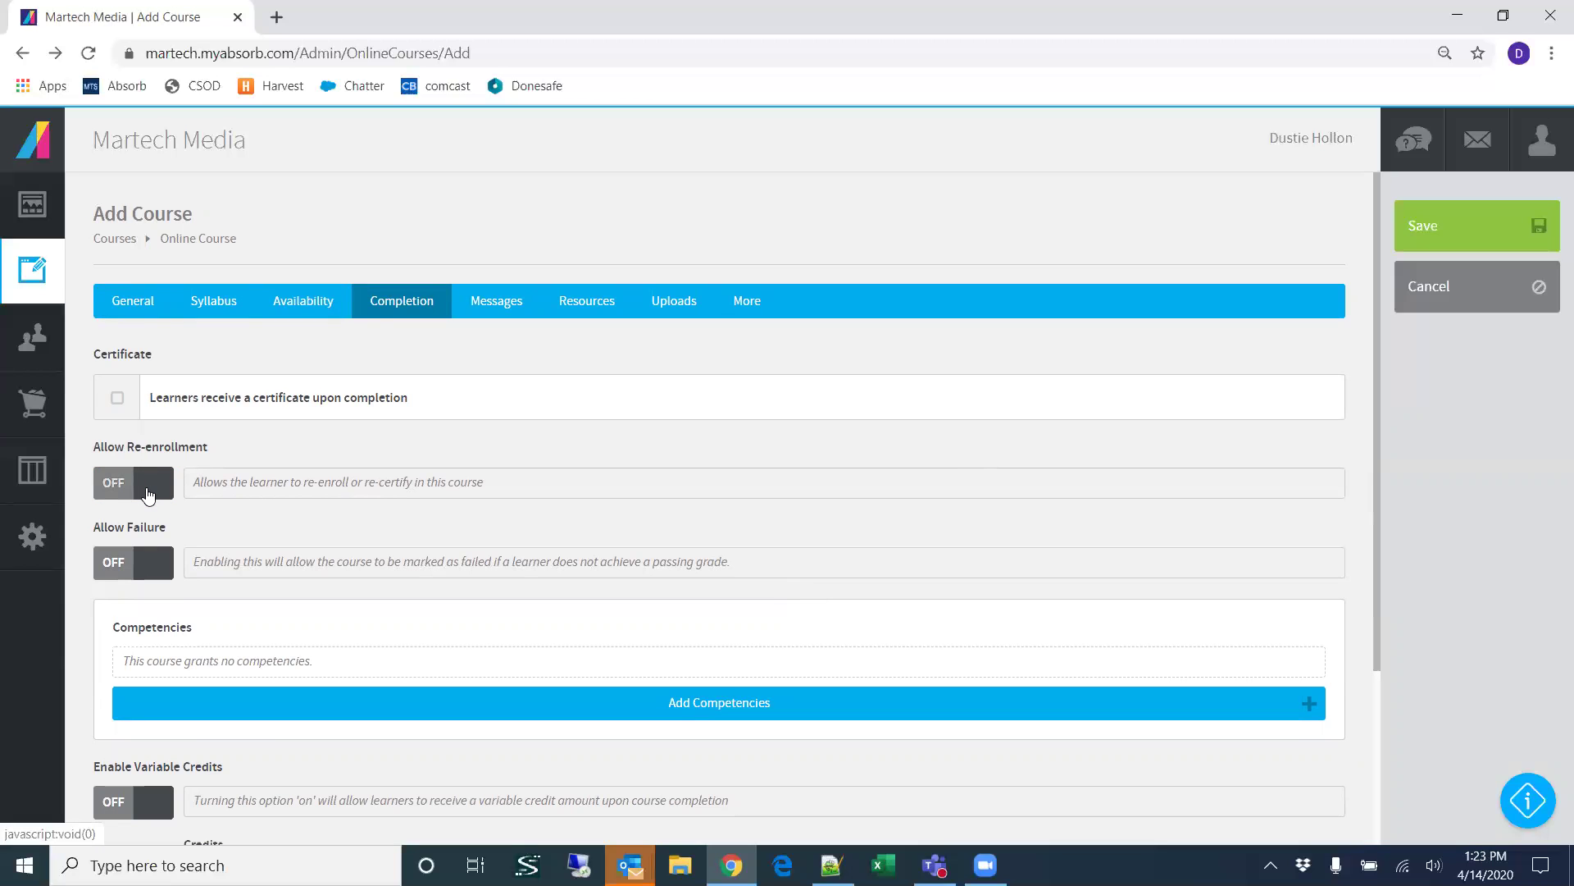
- In Messages, uncheck Send completion email, switch email notifications off, then view Resources
{"action": "left_click", "coordinate": [490, 309]}
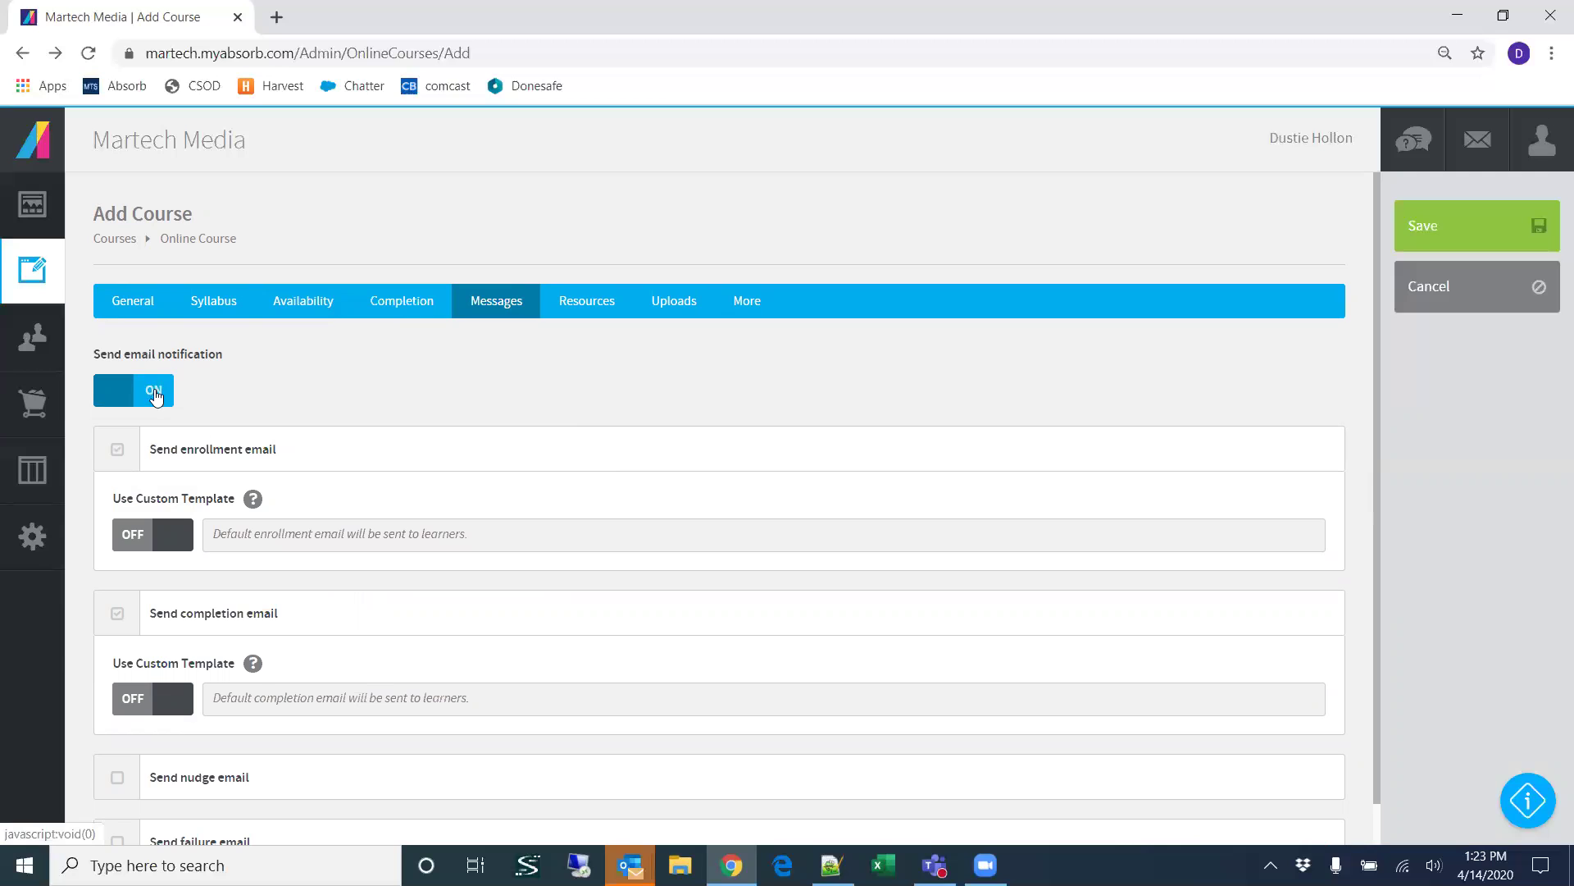
{"action": "scroll", "coordinate": [175, 632], "scroll_direction": "down", "scroll_amount": 1}
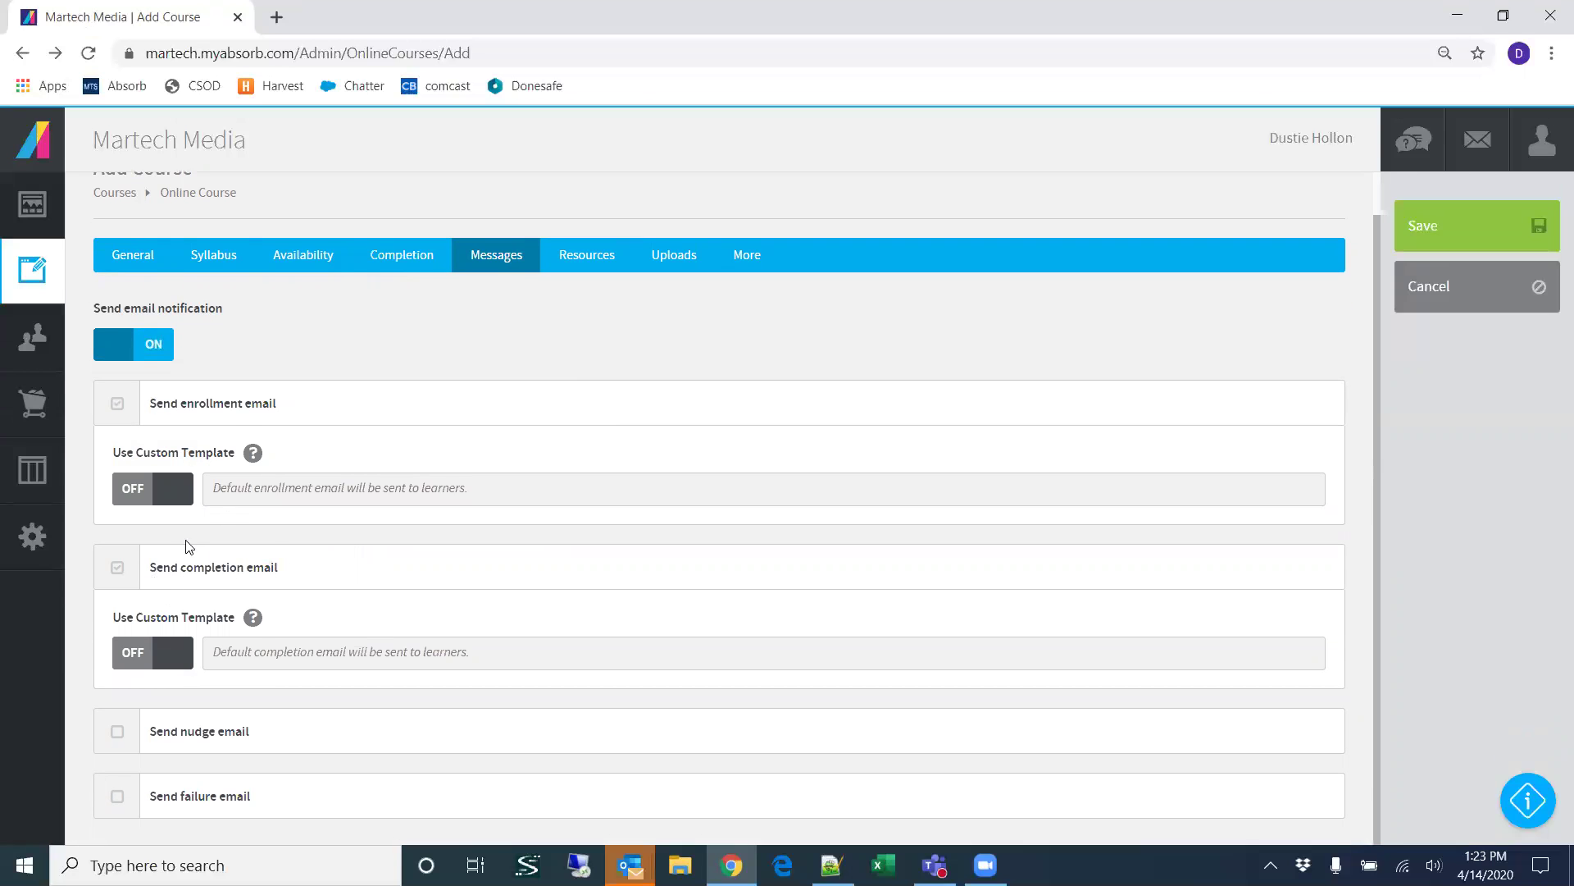
{"action": "left_click", "coordinate": [117, 569]}
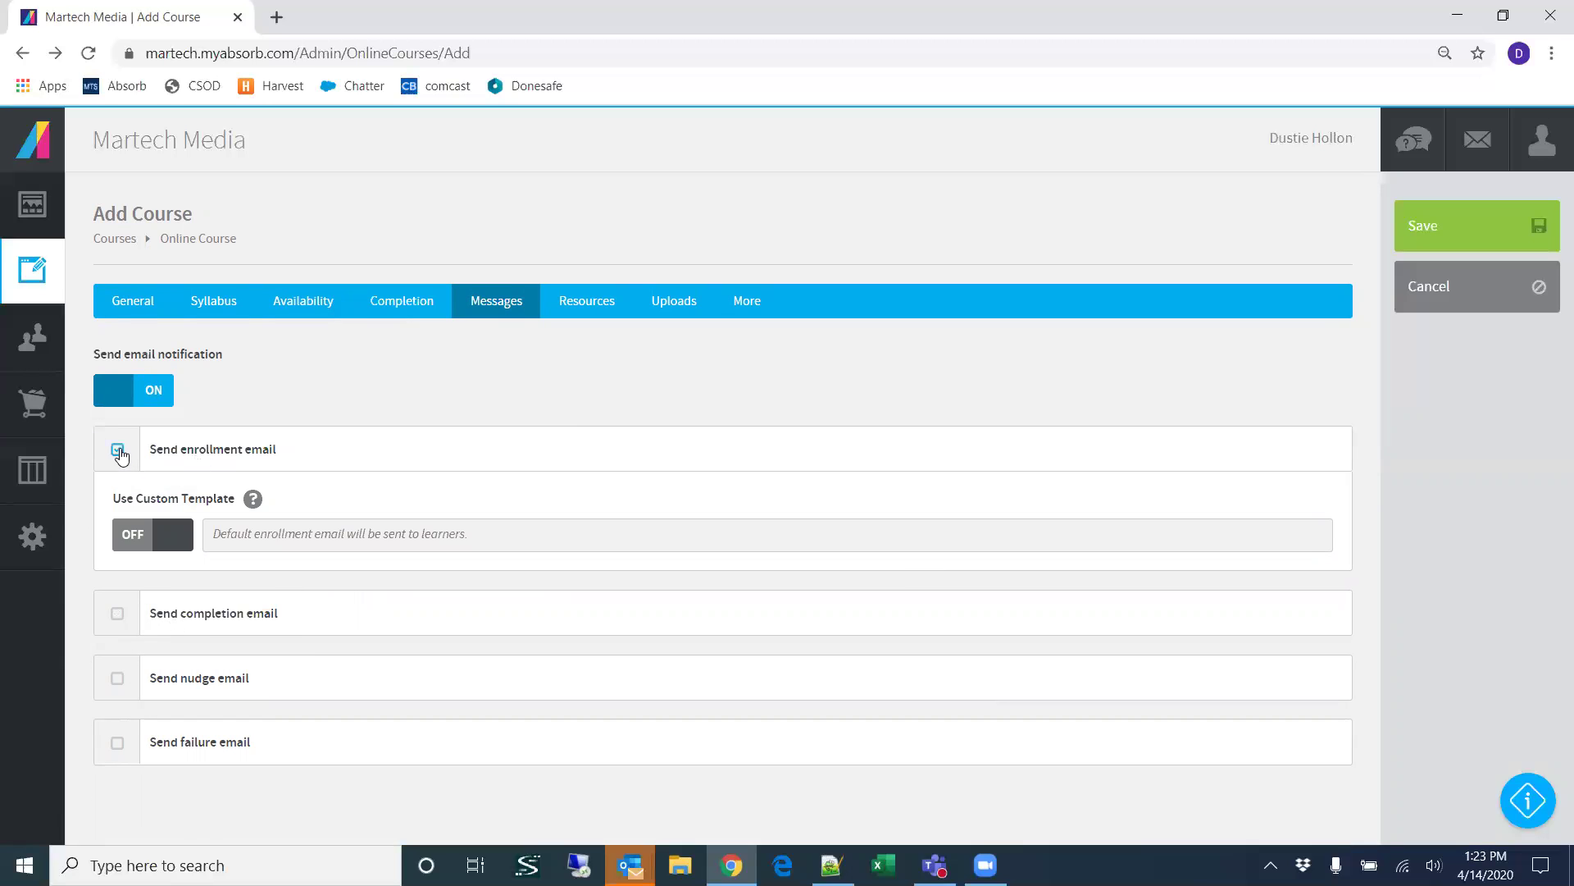
{"action": "left_click", "coordinate": [150, 393]}
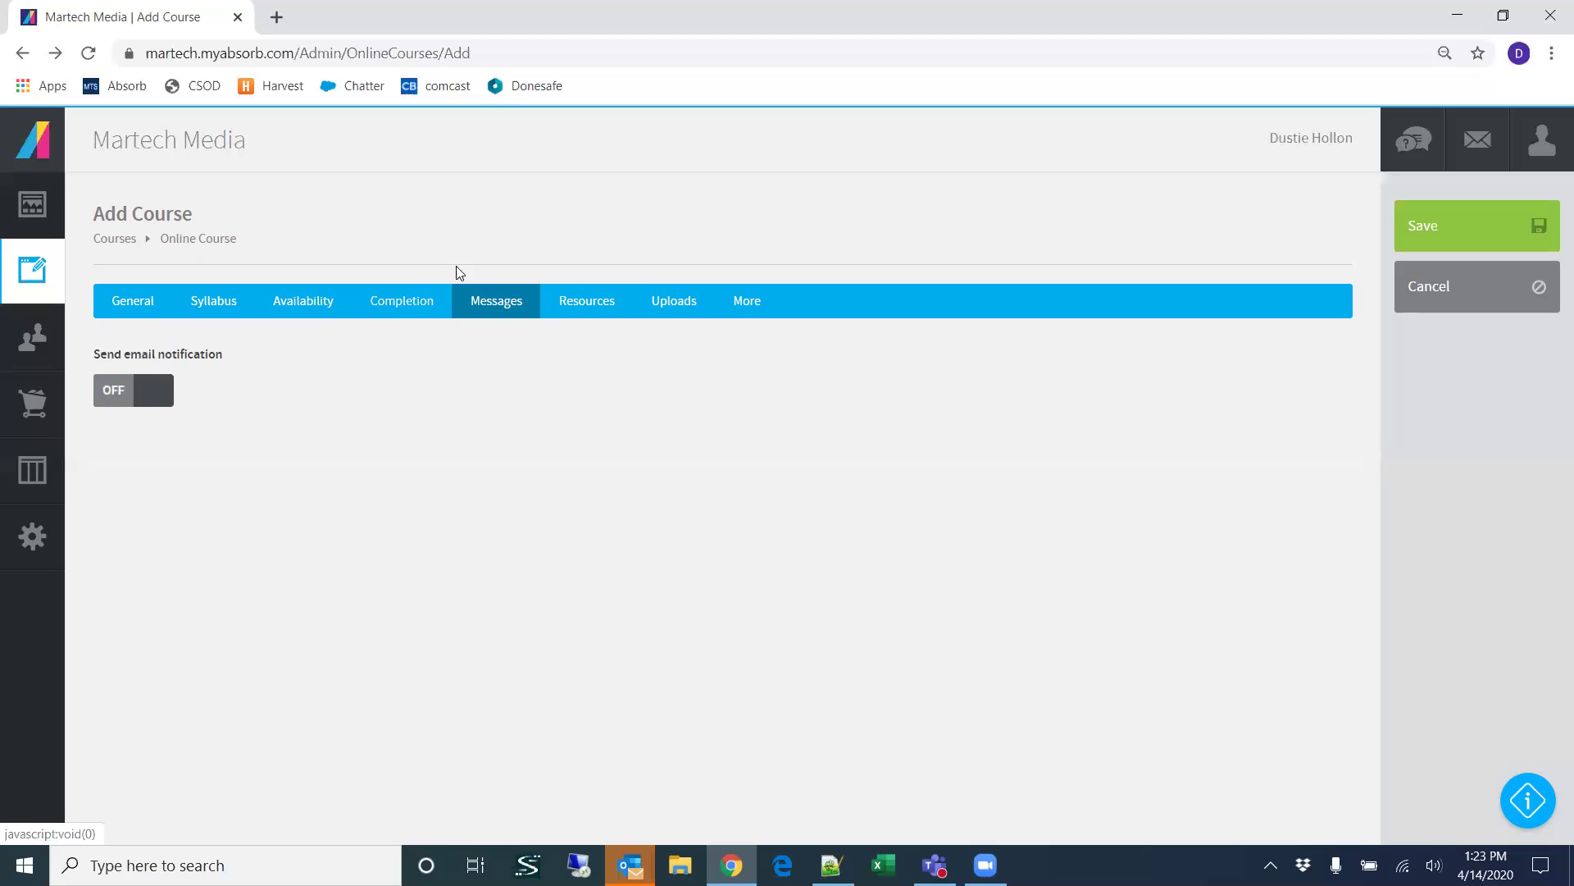
{"action": "left_click", "coordinate": [586, 314]}
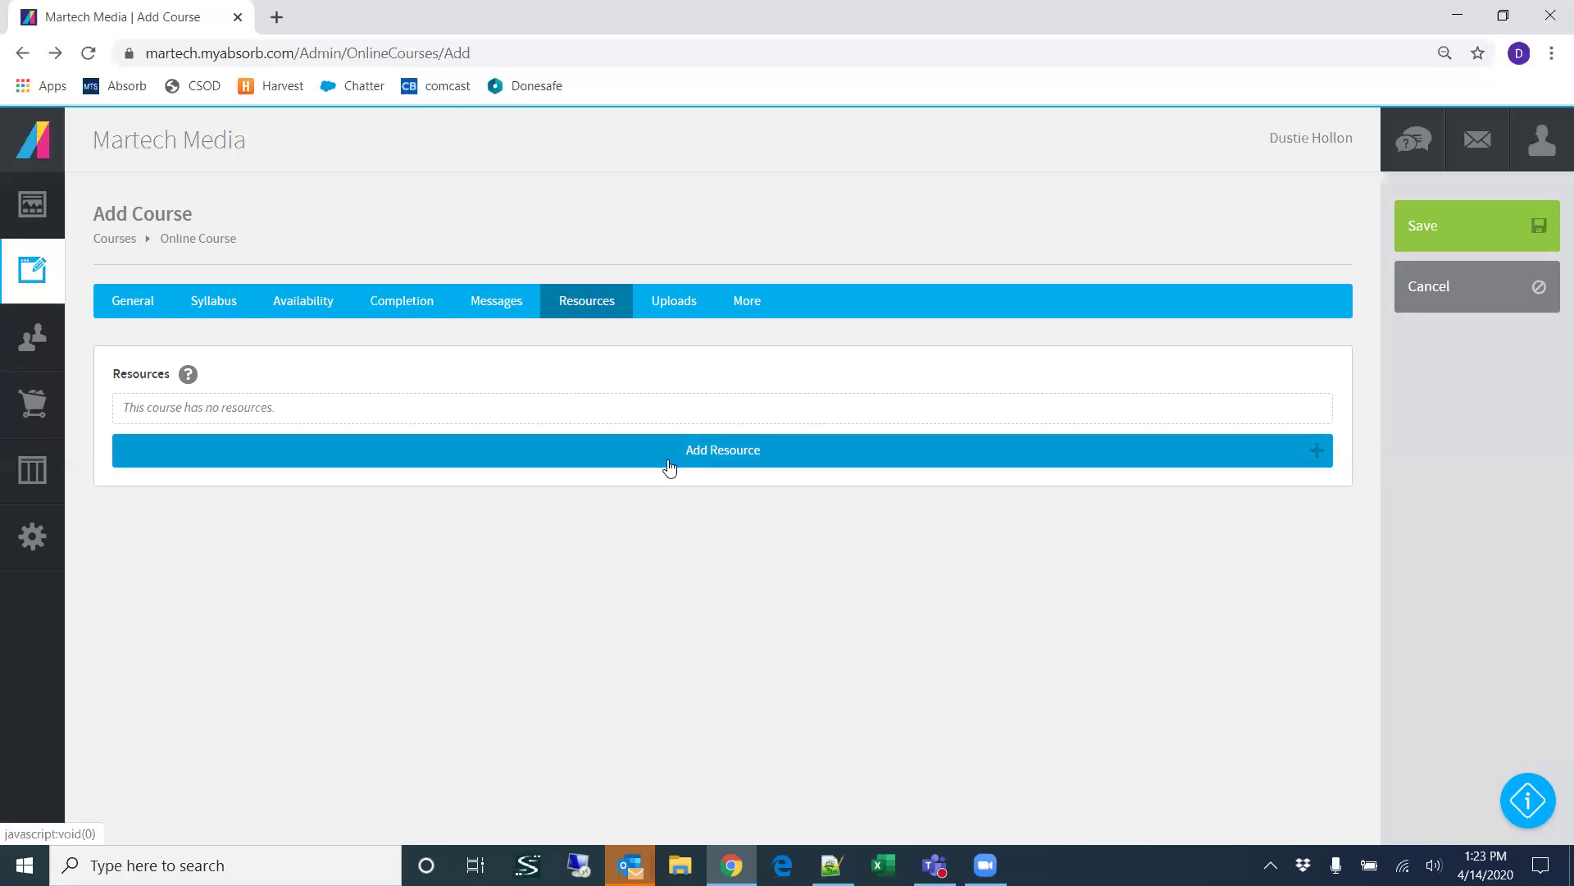
- Show the course's Uploads section, which has no files yet
{"action": "left_click", "coordinate": [677, 305]}
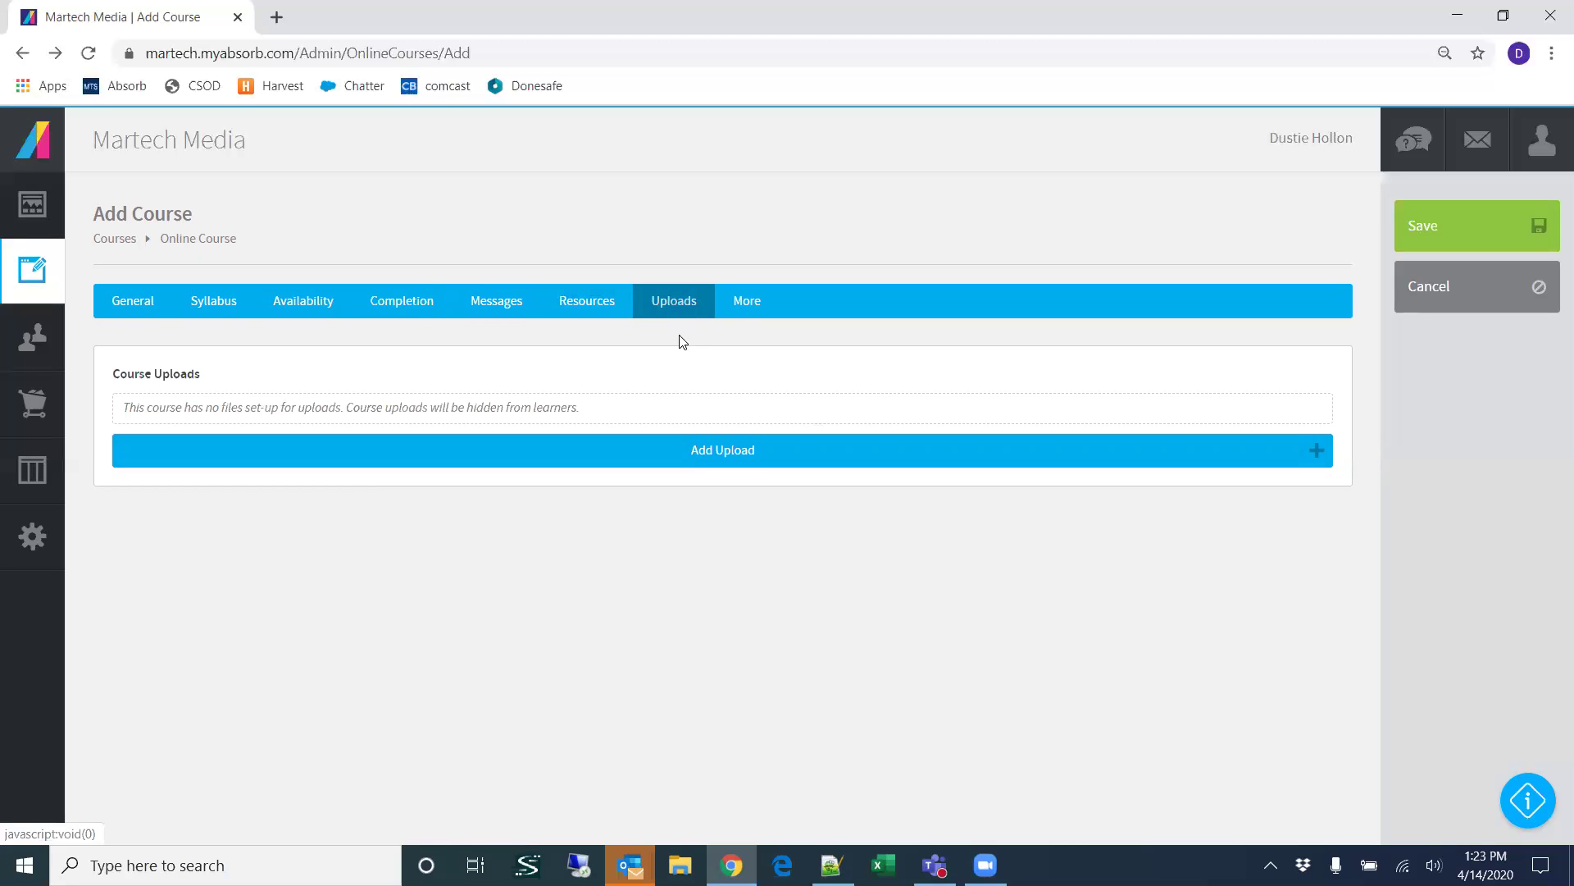
- On the More tab, try Show Terms & Conditions, then switch it back off
{"action": "left_click", "coordinate": [744, 305]}
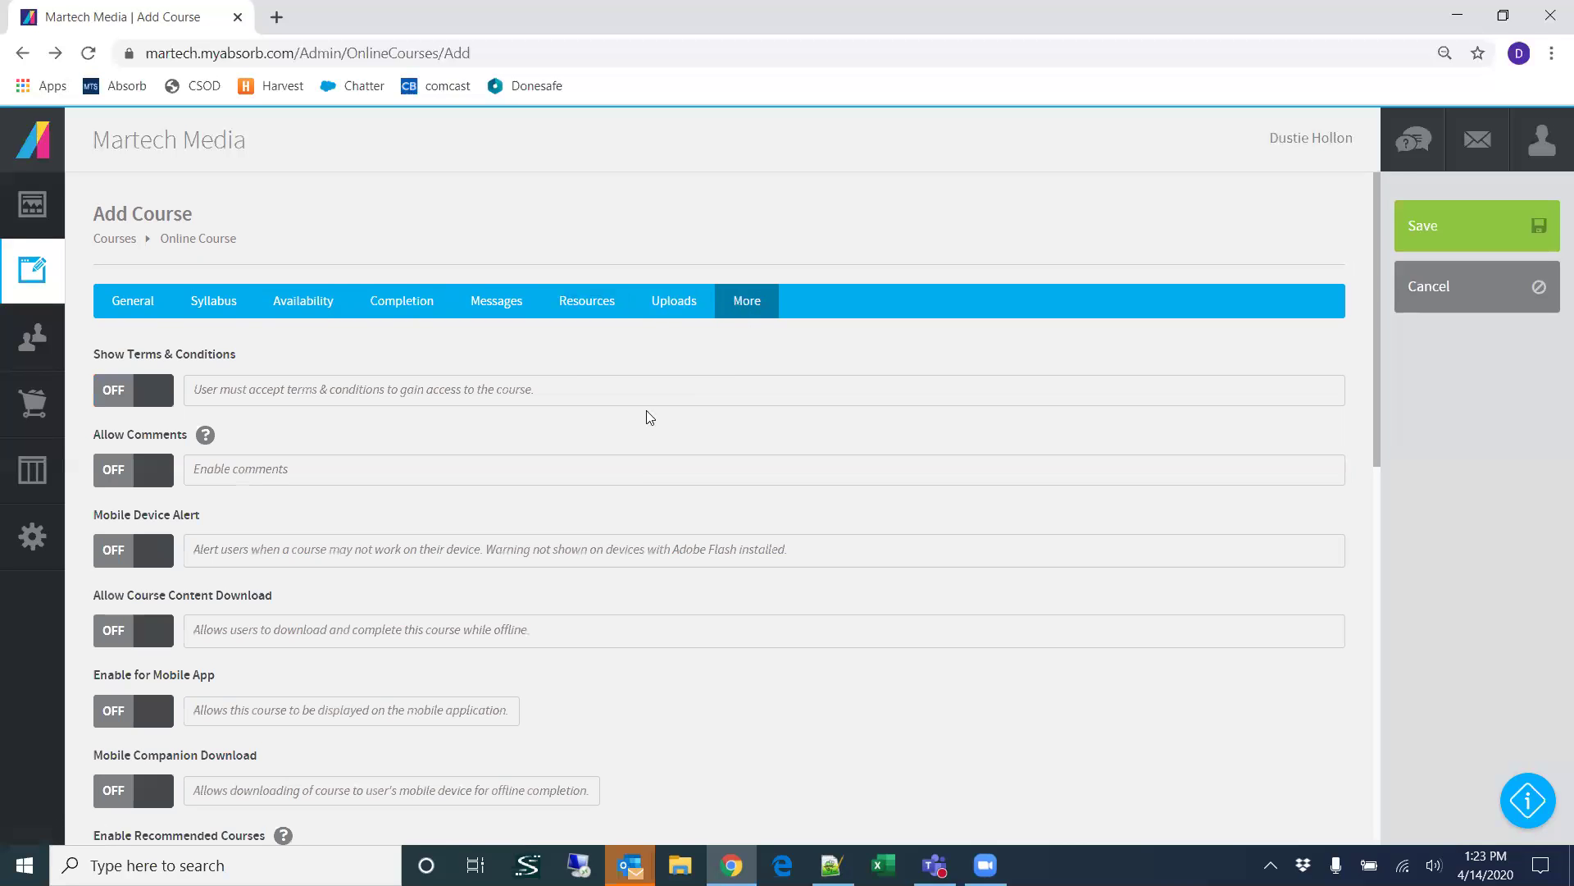
{"action": "left_click", "coordinate": [150, 392]}
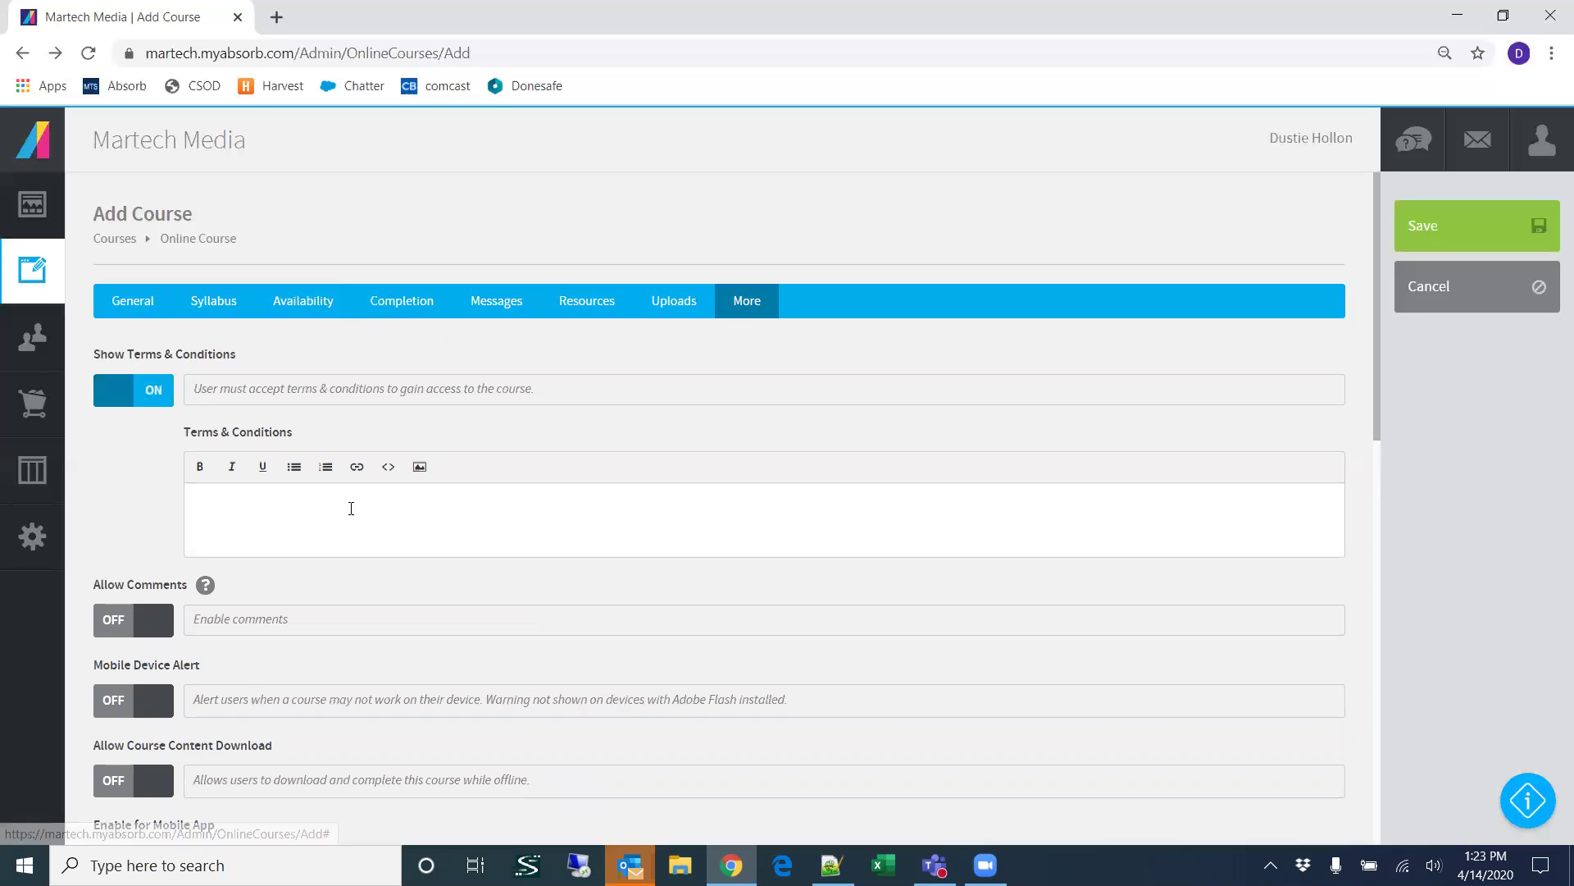
{"action": "scroll", "coordinate": [353, 508], "scroll_direction": "down", "scroll_amount": 2}
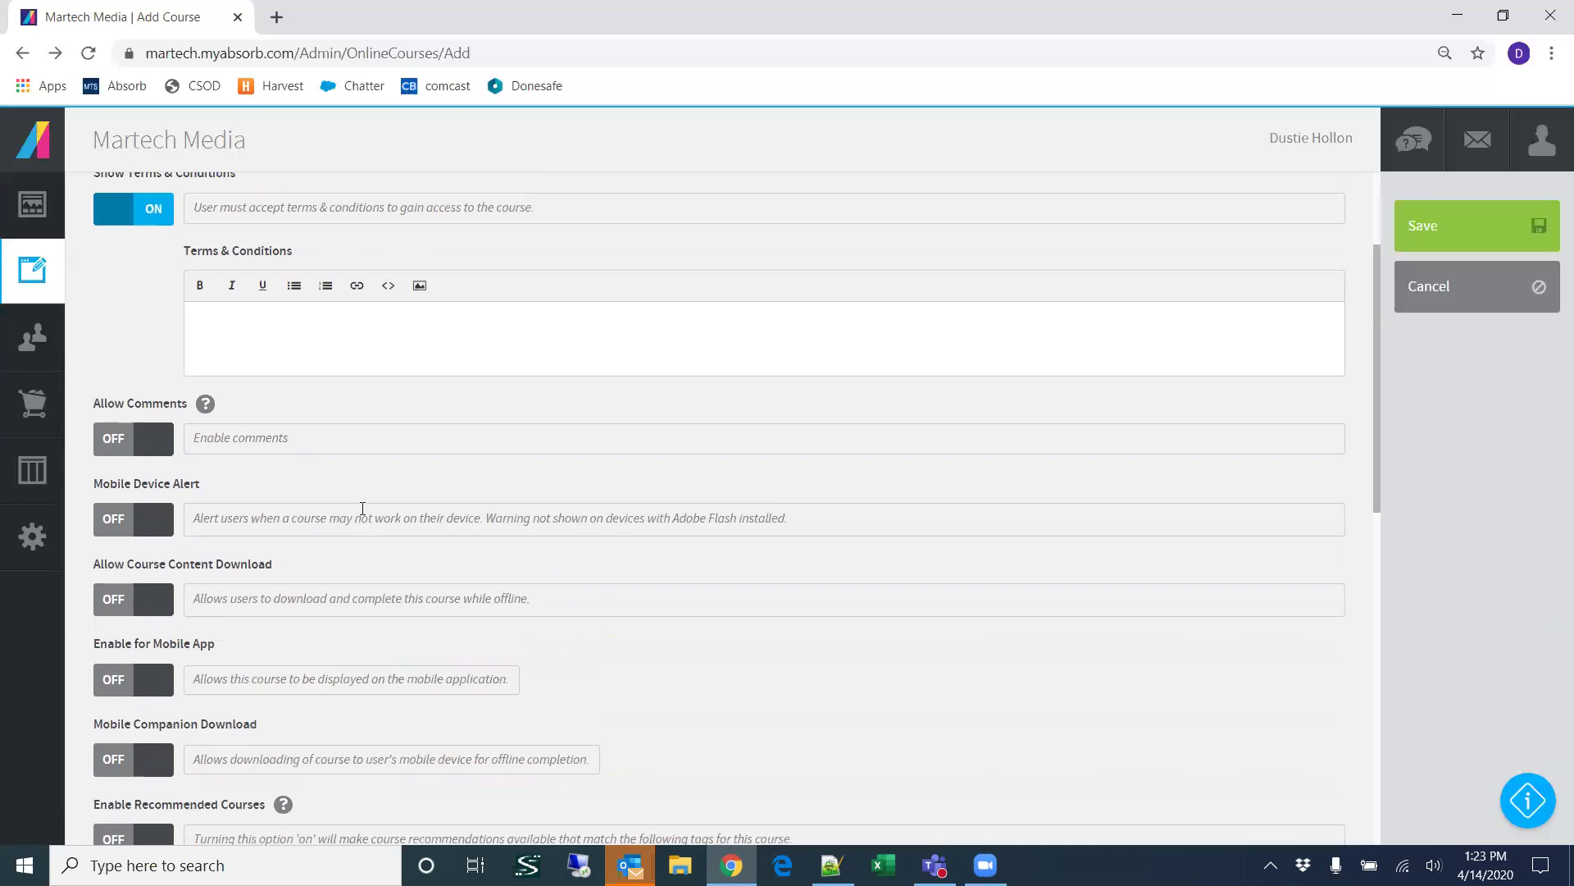
{"action": "scroll", "coordinate": [362, 509], "scroll_direction": "up", "scroll_amount": 2}
{"action": "left_click", "coordinate": [362, 509]}
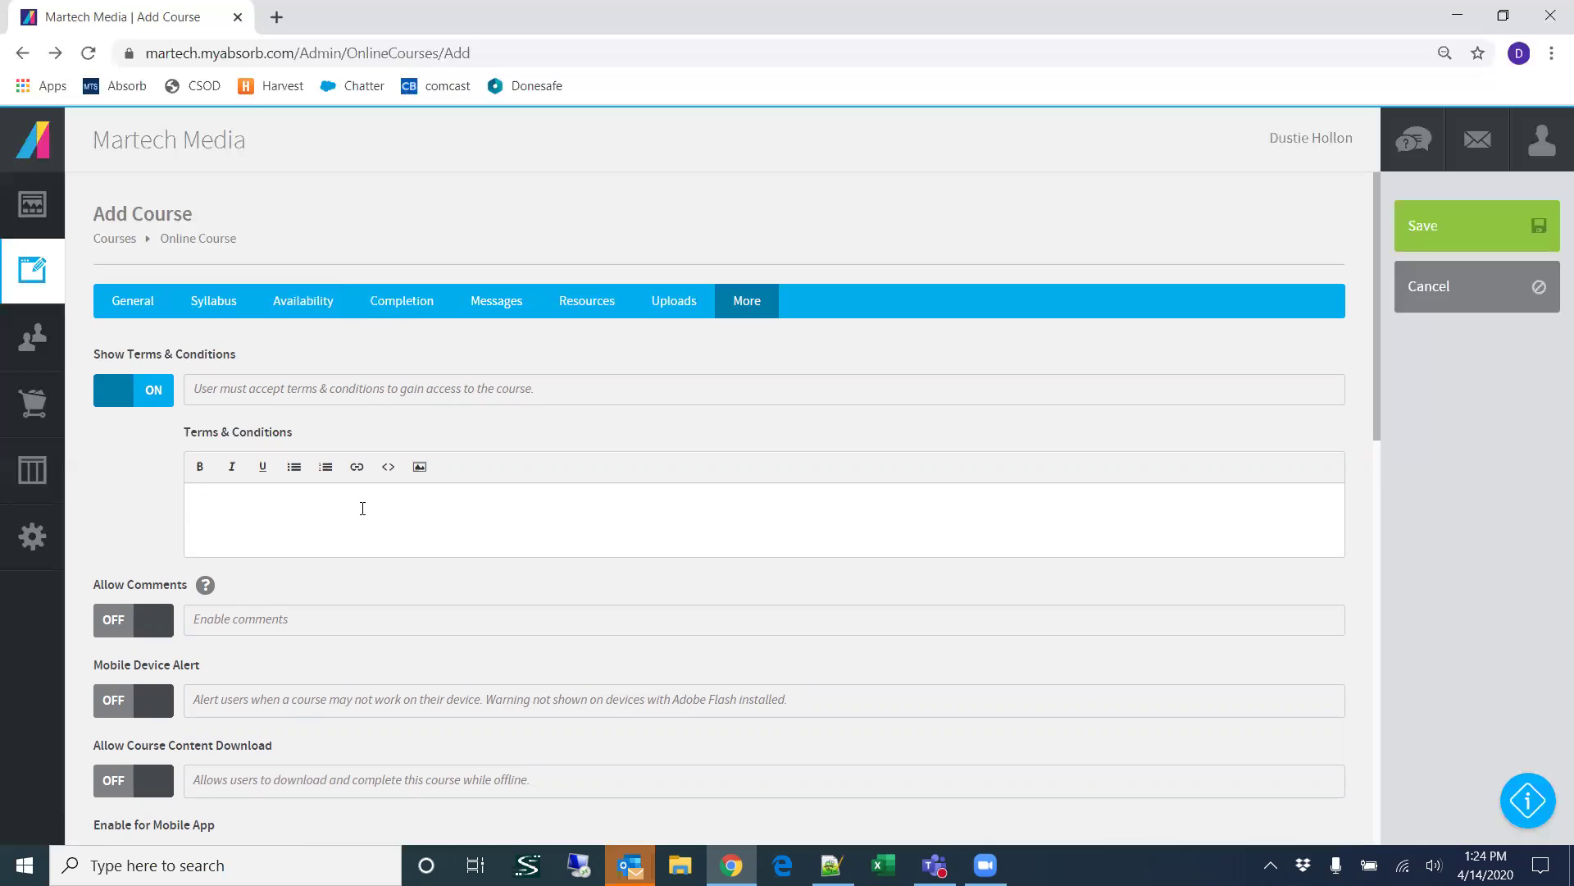
{"action": "scroll", "coordinate": [287, 385], "scroll_direction": "down", "scroll_amount": 3}
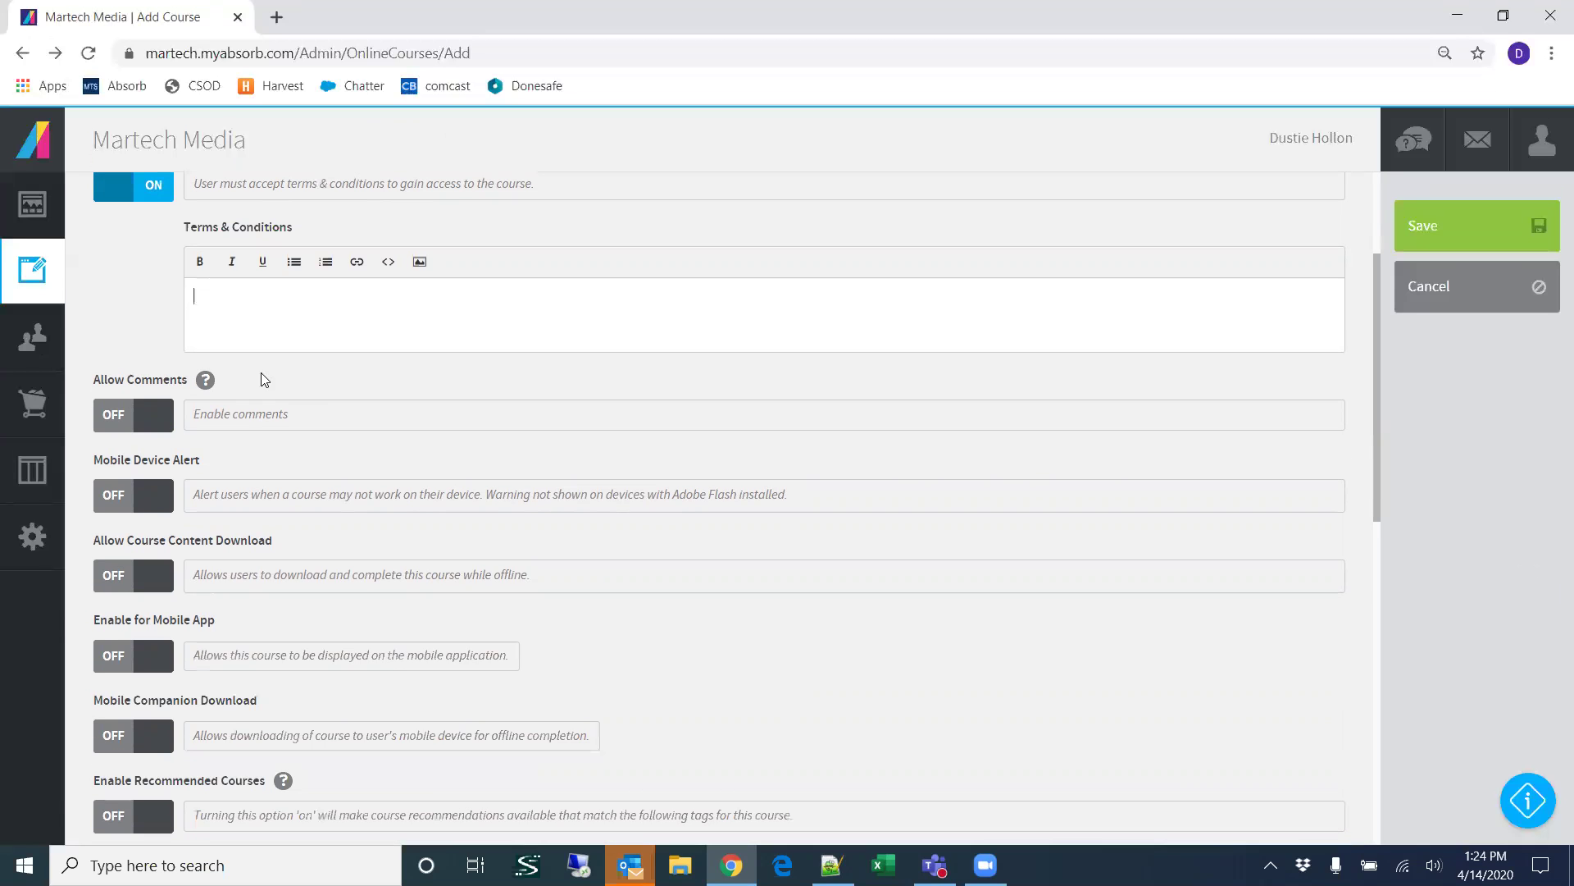
{"action": "left_click", "coordinate": [146, 197]}
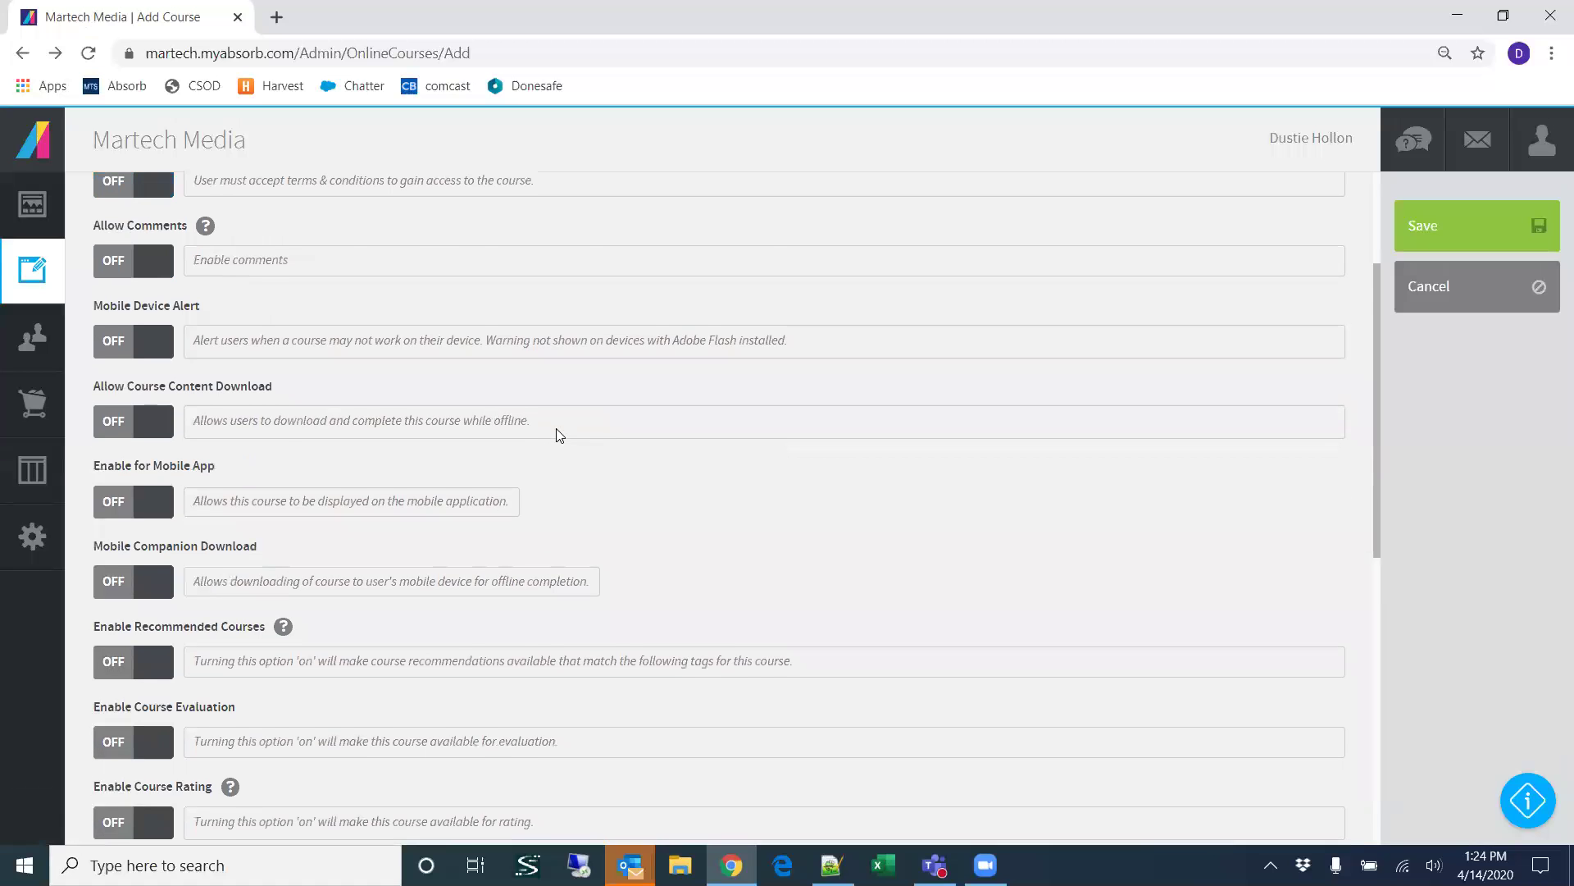
- Switch Enable for Mobile App on for the course
{"action": "scroll", "coordinate": [574, 435], "scroll_direction": "down", "scroll_amount": 1}
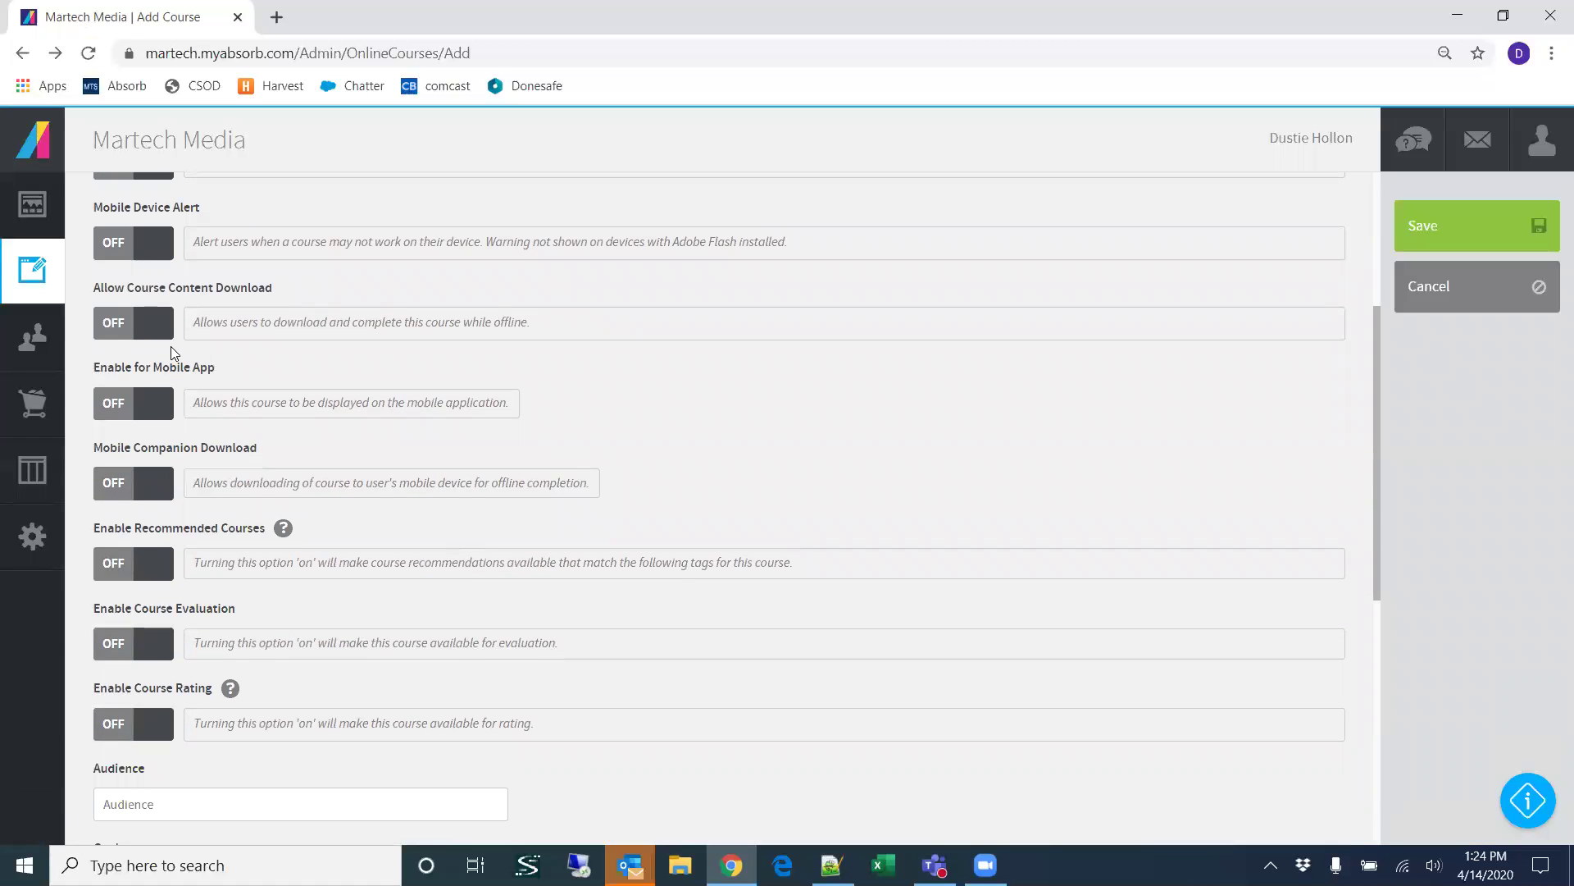
{"action": "scroll", "coordinate": [188, 385], "scroll_direction": "up", "scroll_amount": 1}
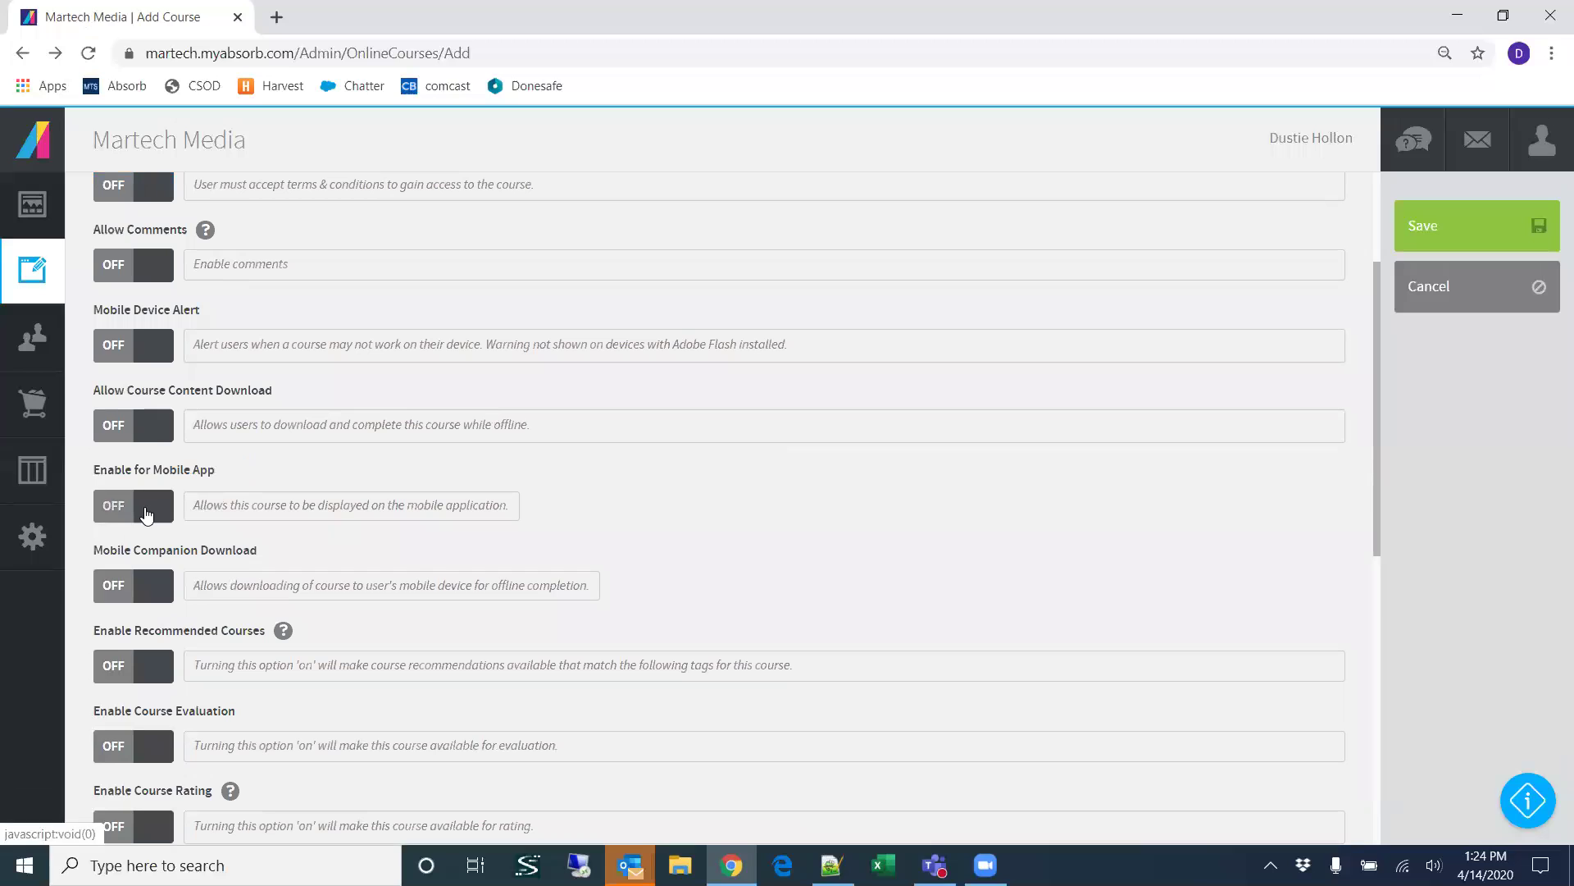
{"action": "left_click", "coordinate": [151, 514]}
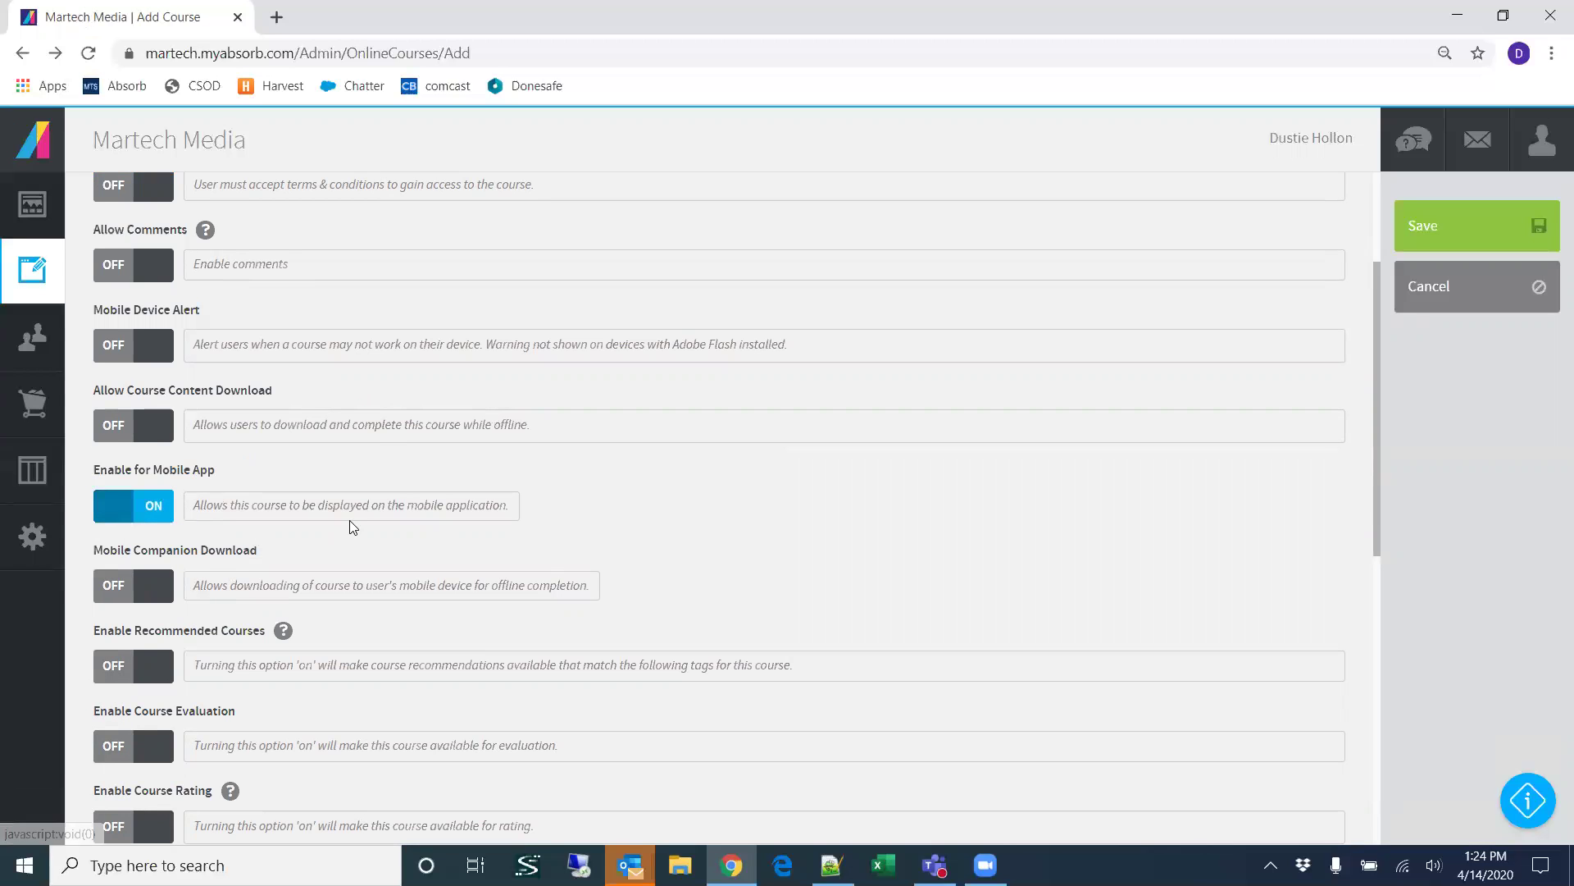
{"action": "scroll", "coordinate": [357, 521], "scroll_direction": "down", "scroll_amount": 2}
{"action": "scroll", "coordinate": [786, 448], "scroll_direction": "down", "scroll_amount": 5}
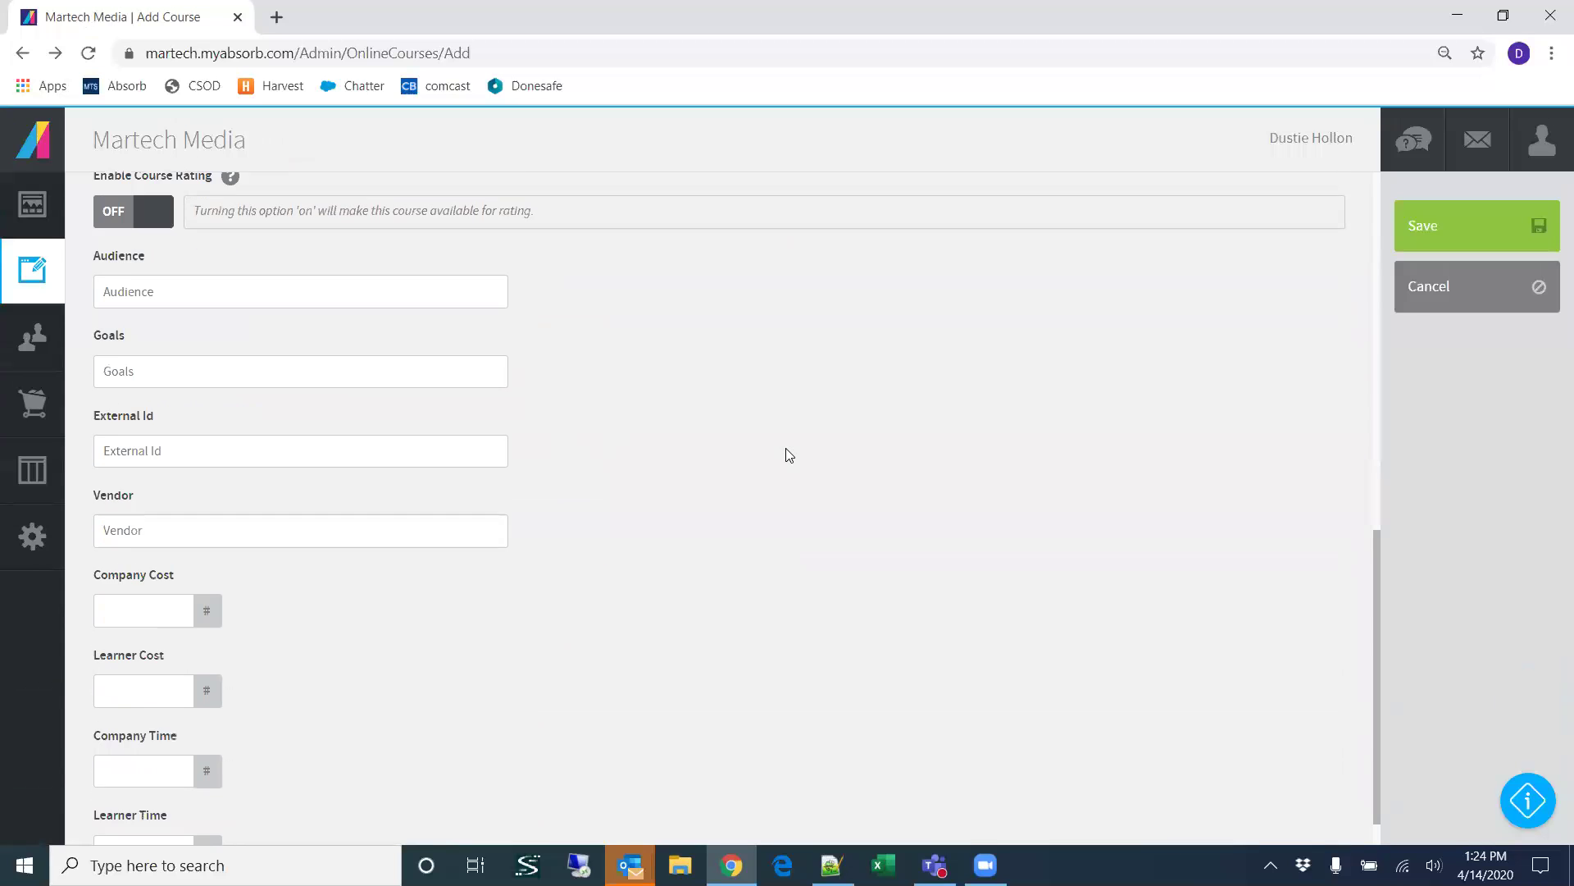
{"action": "scroll", "coordinate": [786, 448], "scroll_direction": "up", "scroll_amount": 4}
{"action": "scroll", "coordinate": [786, 453], "scroll_direction": "up", "scroll_amount": 3}
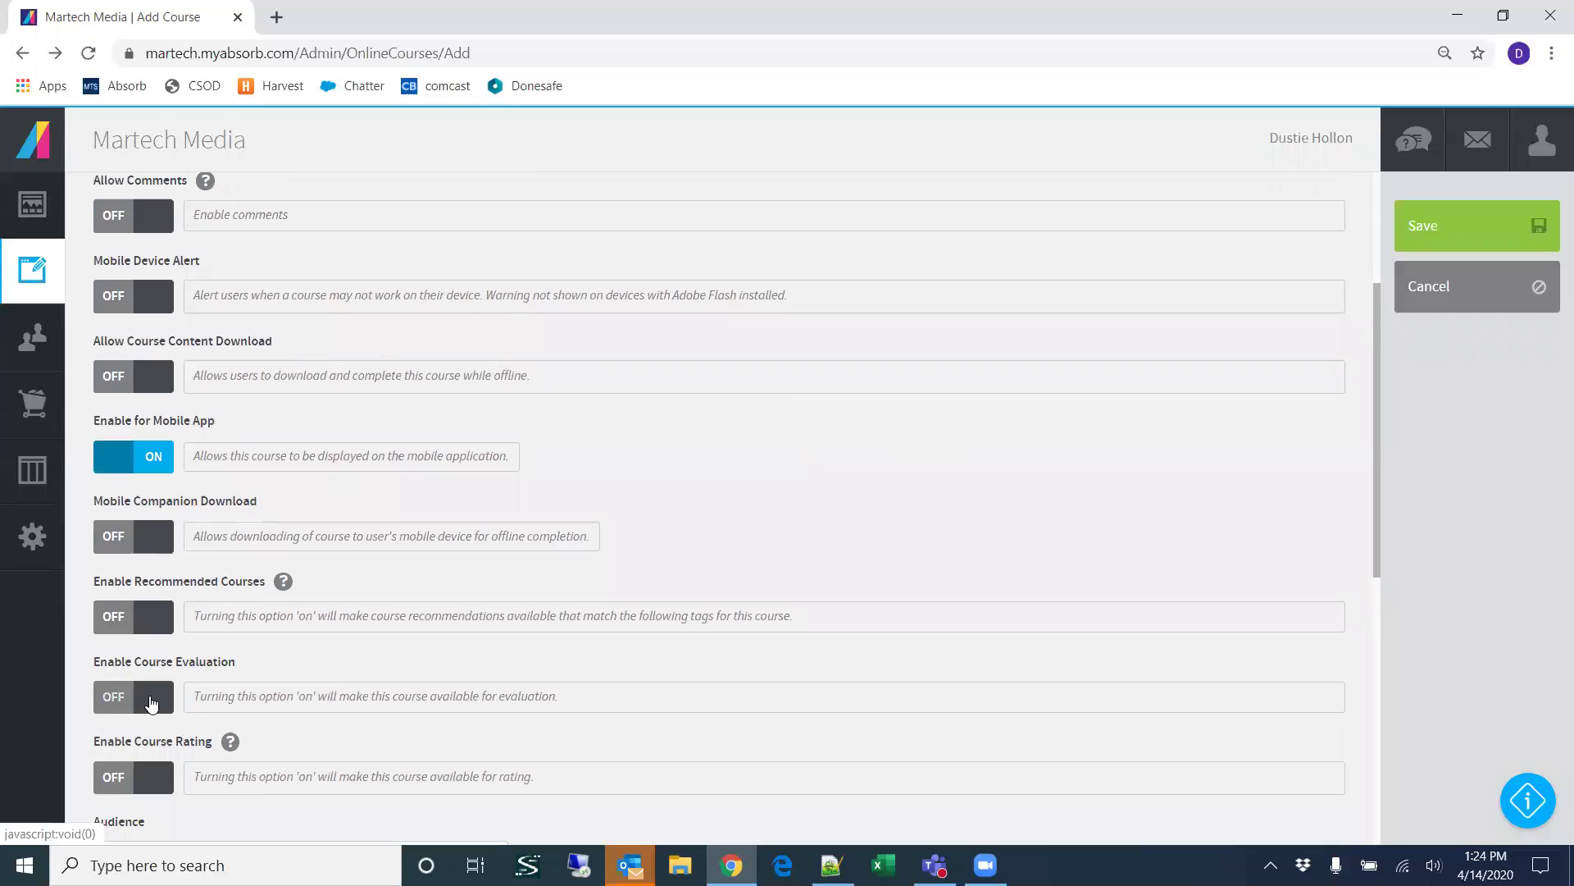
- Turn on course evaluation and delete evaluation questions 3 through 11
{"action": "left_click", "coordinate": [151, 699]}
{"action": "scroll", "coordinate": [210, 663], "scroll_direction": "down", "scroll_amount": 7}
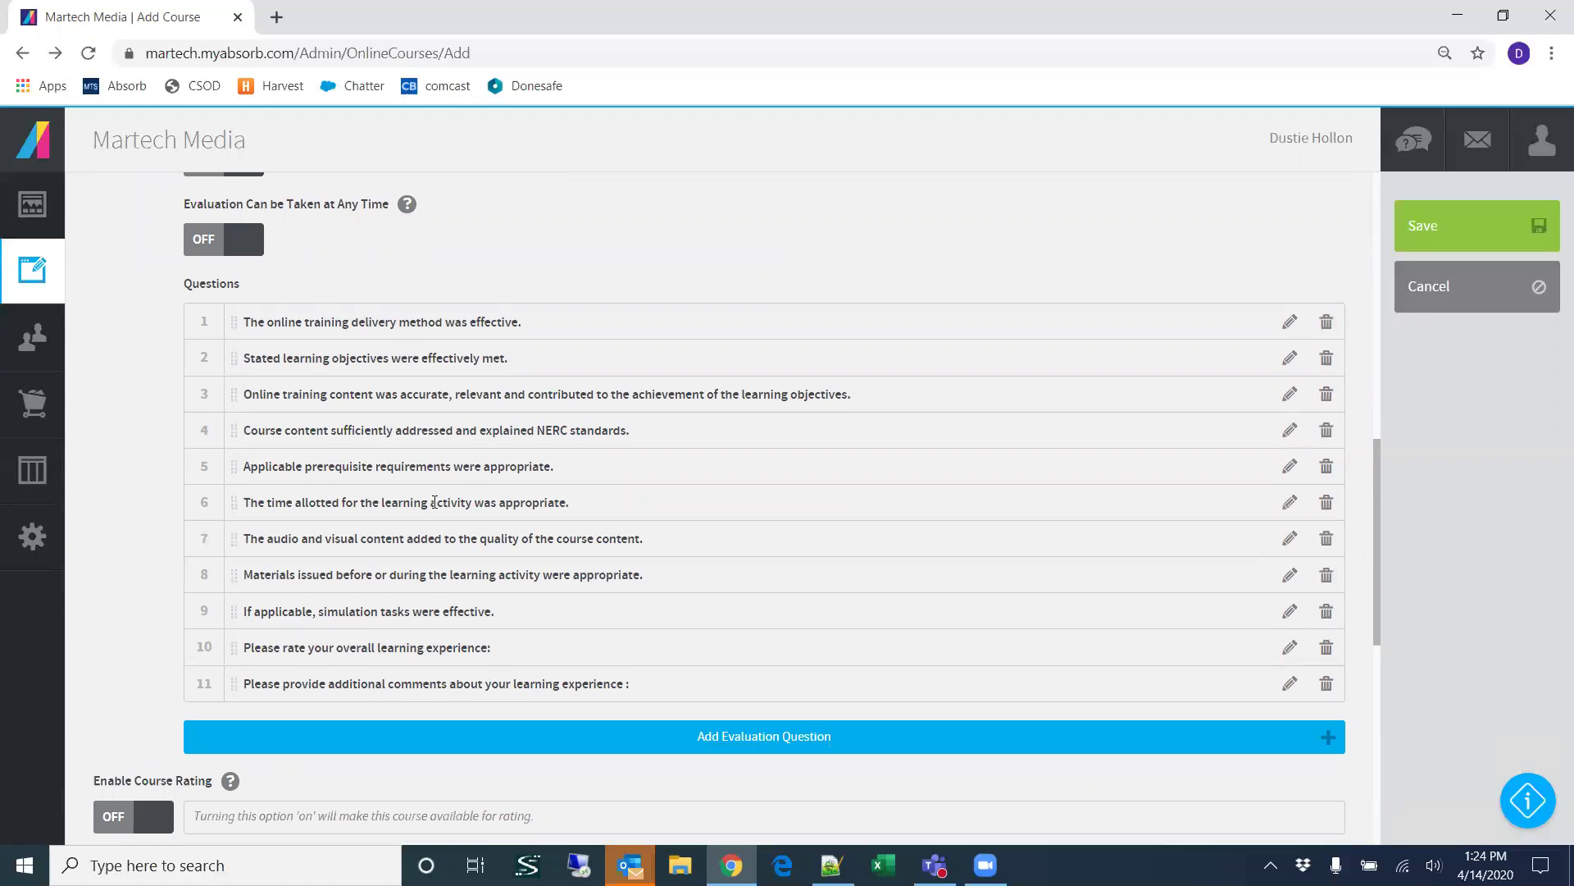
{"action": "scroll", "coordinate": [434, 502], "scroll_direction": "up", "scroll_amount": 2}
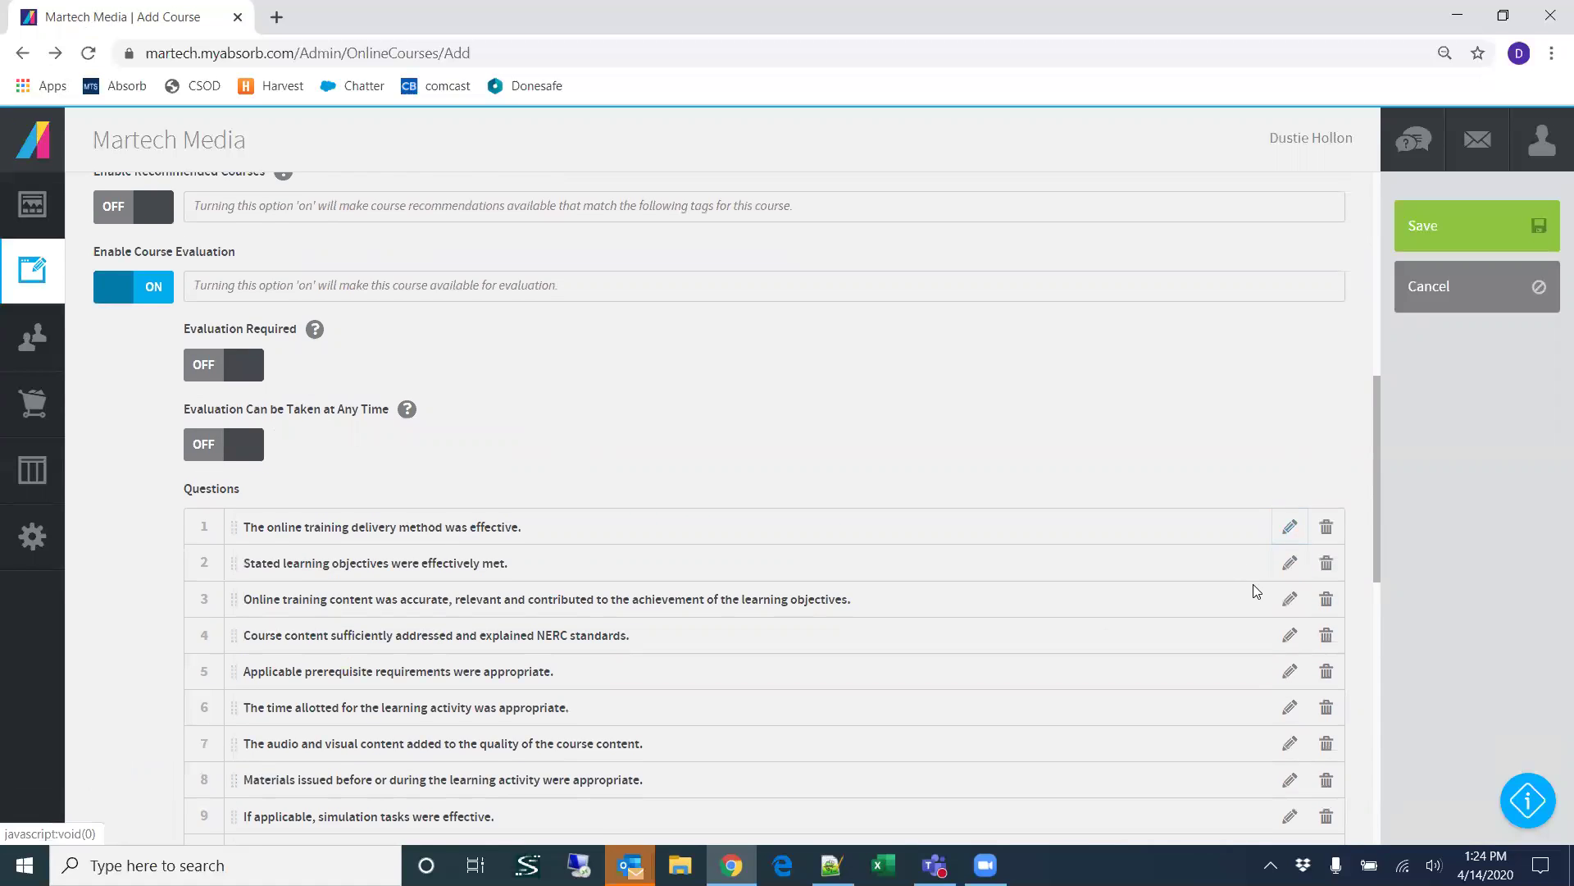
{"action": "scroll", "coordinate": [451, 640], "scroll_direction": "down", "scroll_amount": 2}
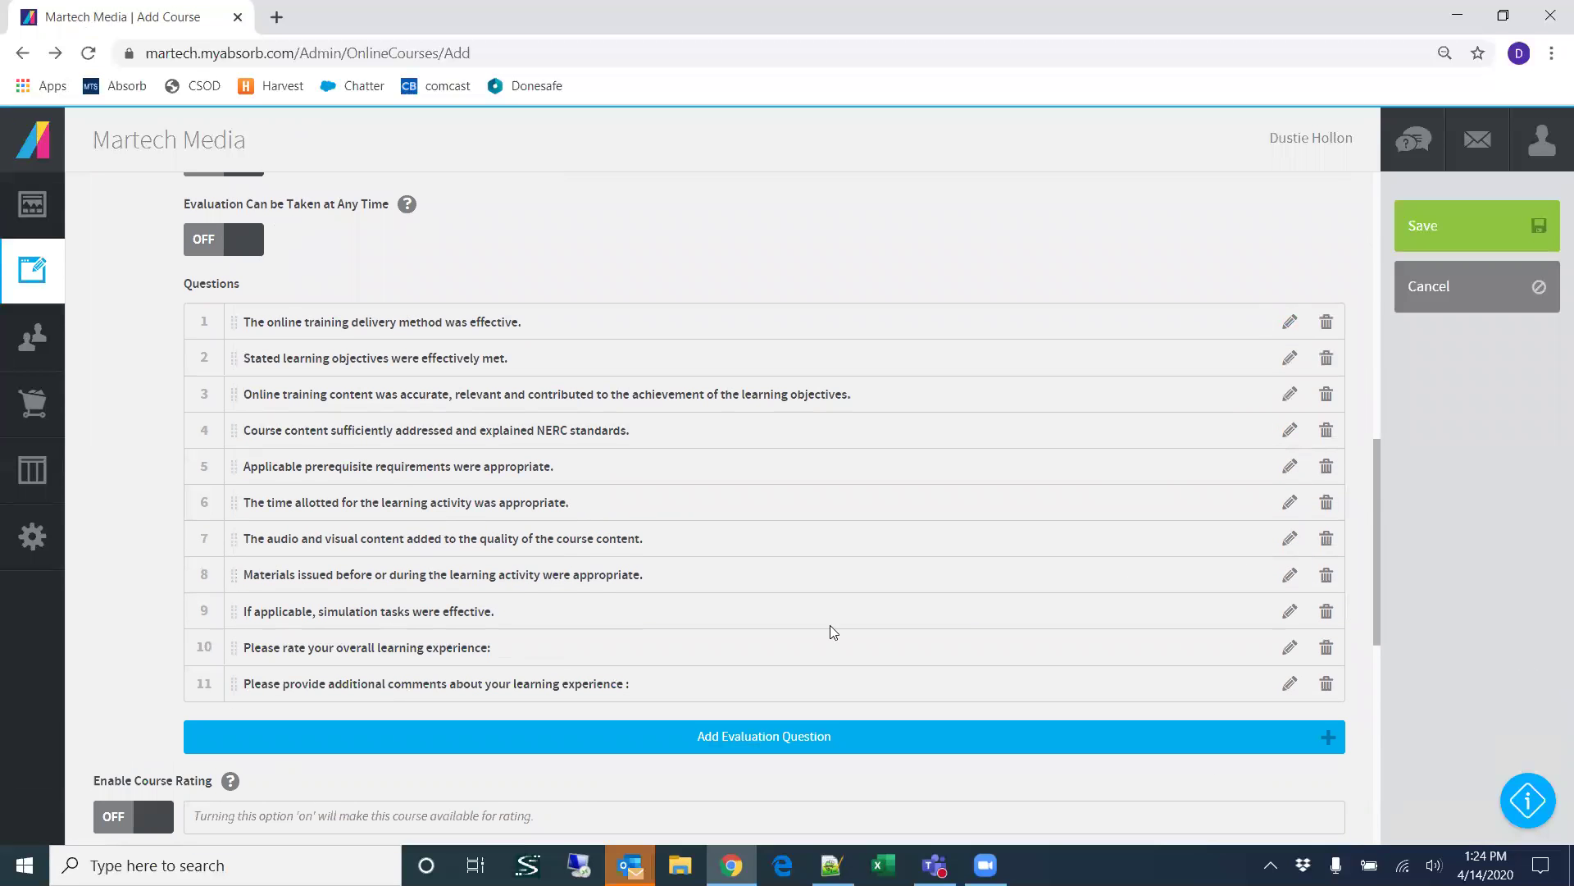
{"action": "left_click", "coordinate": [1326, 684]}
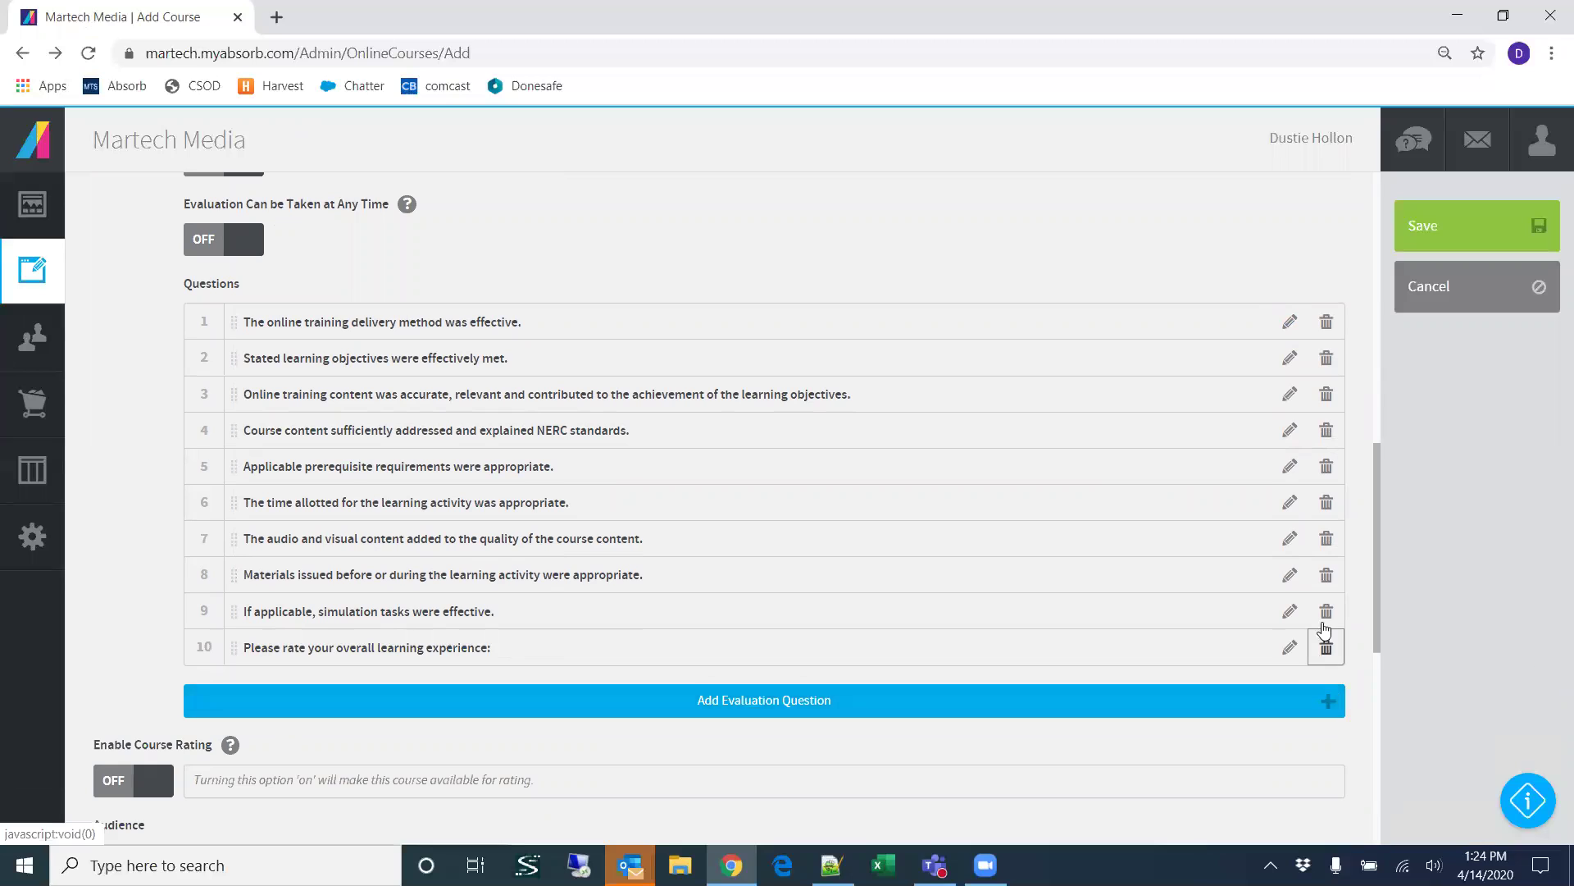
{"action": "left_click", "coordinate": [1326, 647]}
{"action": "left_click", "coordinate": [1326, 611]}
{"action": "left_click", "coordinate": [1325, 574]}
{"action": "left_click", "coordinate": [1326, 538]}
{"action": "left_click", "coordinate": [1328, 496]}
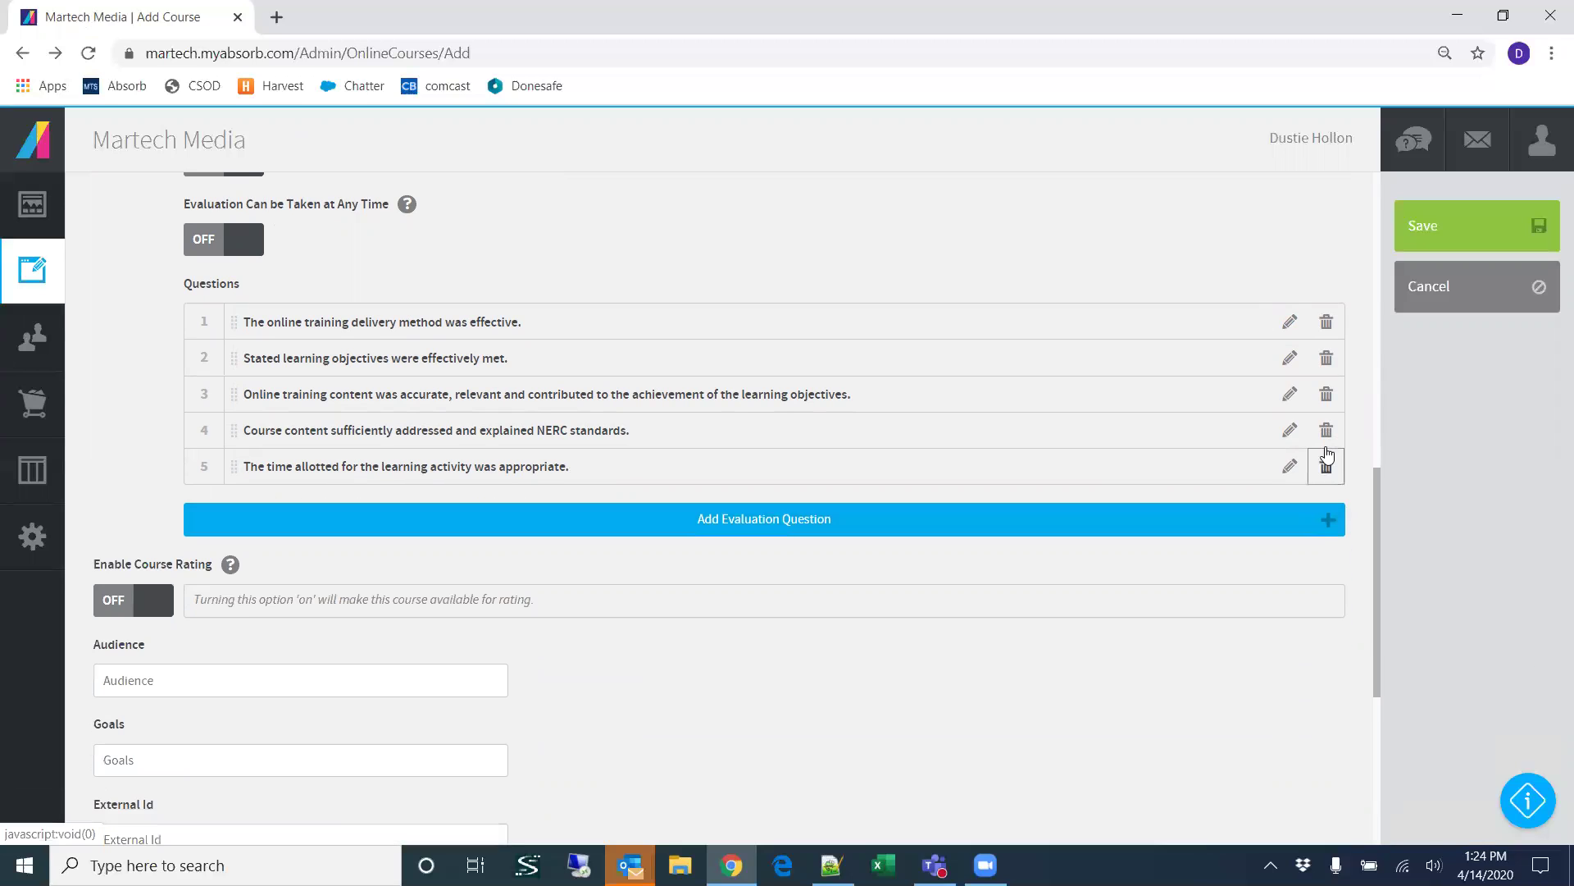
{"action": "left_click", "coordinate": [1328, 465]}
{"action": "left_click", "coordinate": [1327, 429]}
{"action": "left_click", "coordinate": [1327, 397]}
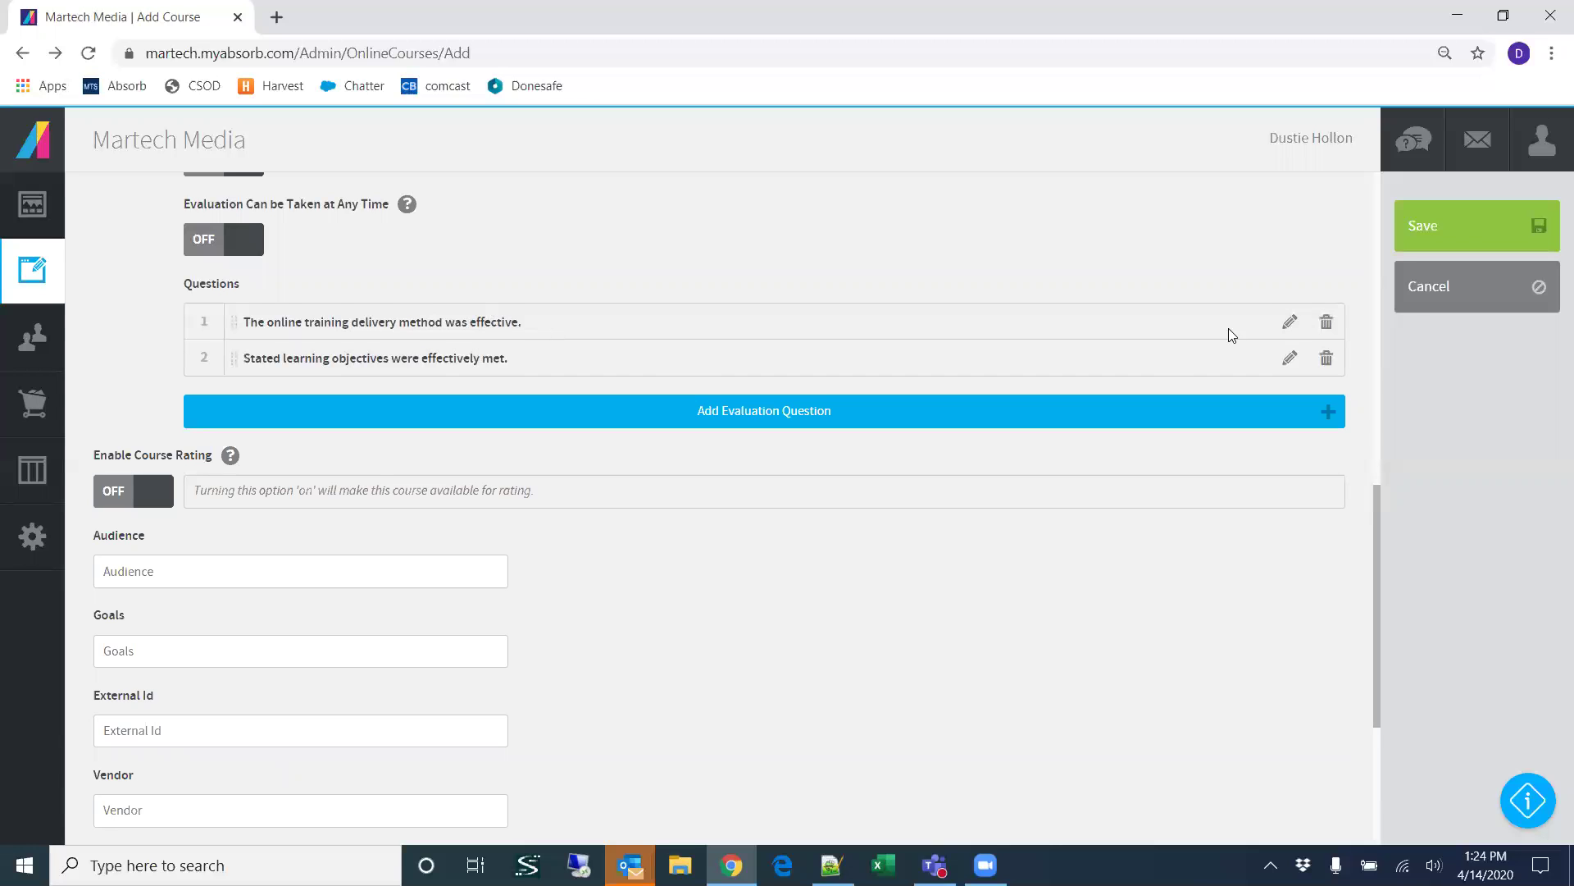
- Make question 1 a Text question, mark evaluation required, then switch course evaluation off
{"action": "left_click", "coordinate": [1289, 321]}
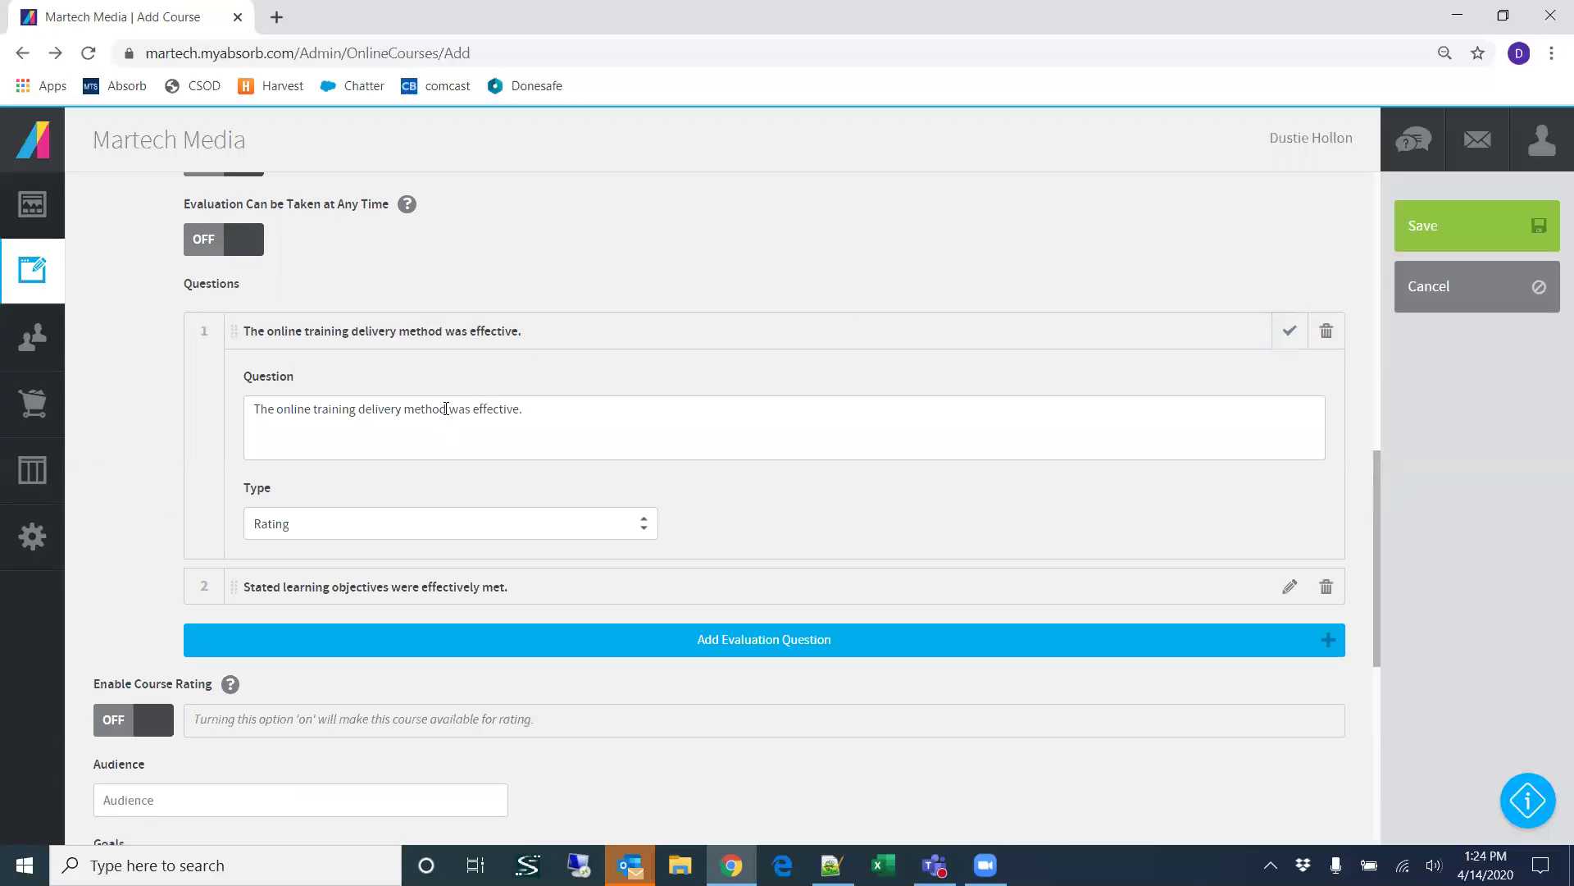
{"action": "left_click", "coordinate": [587, 531]}
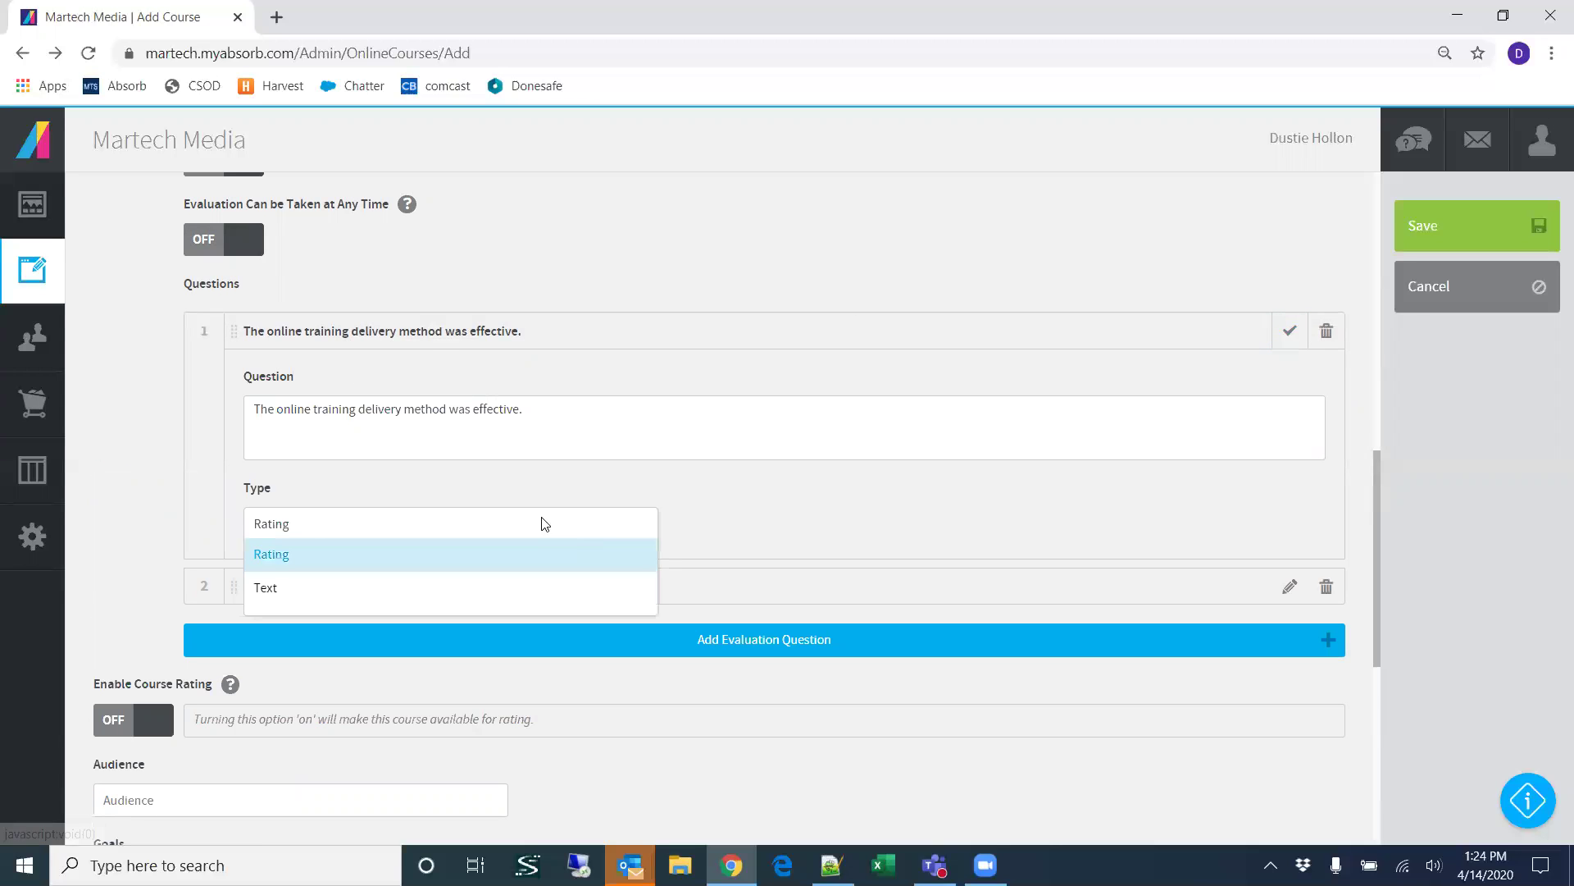
{"action": "left_click", "coordinate": [277, 597]}
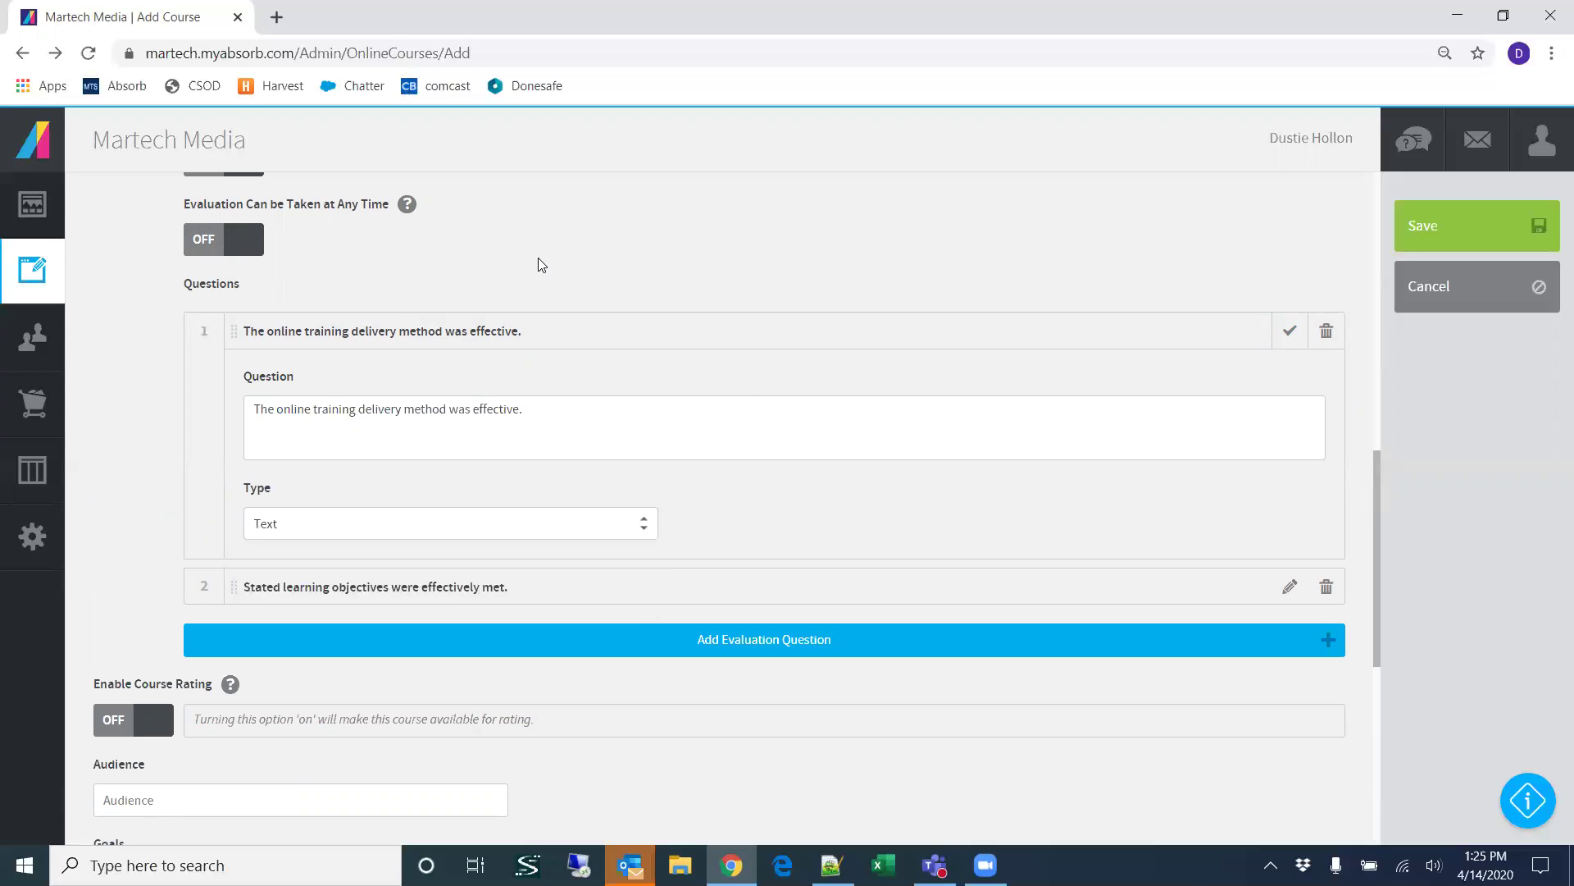
{"action": "scroll", "coordinate": [733, 397], "scroll_direction": "up", "scroll_amount": 4}
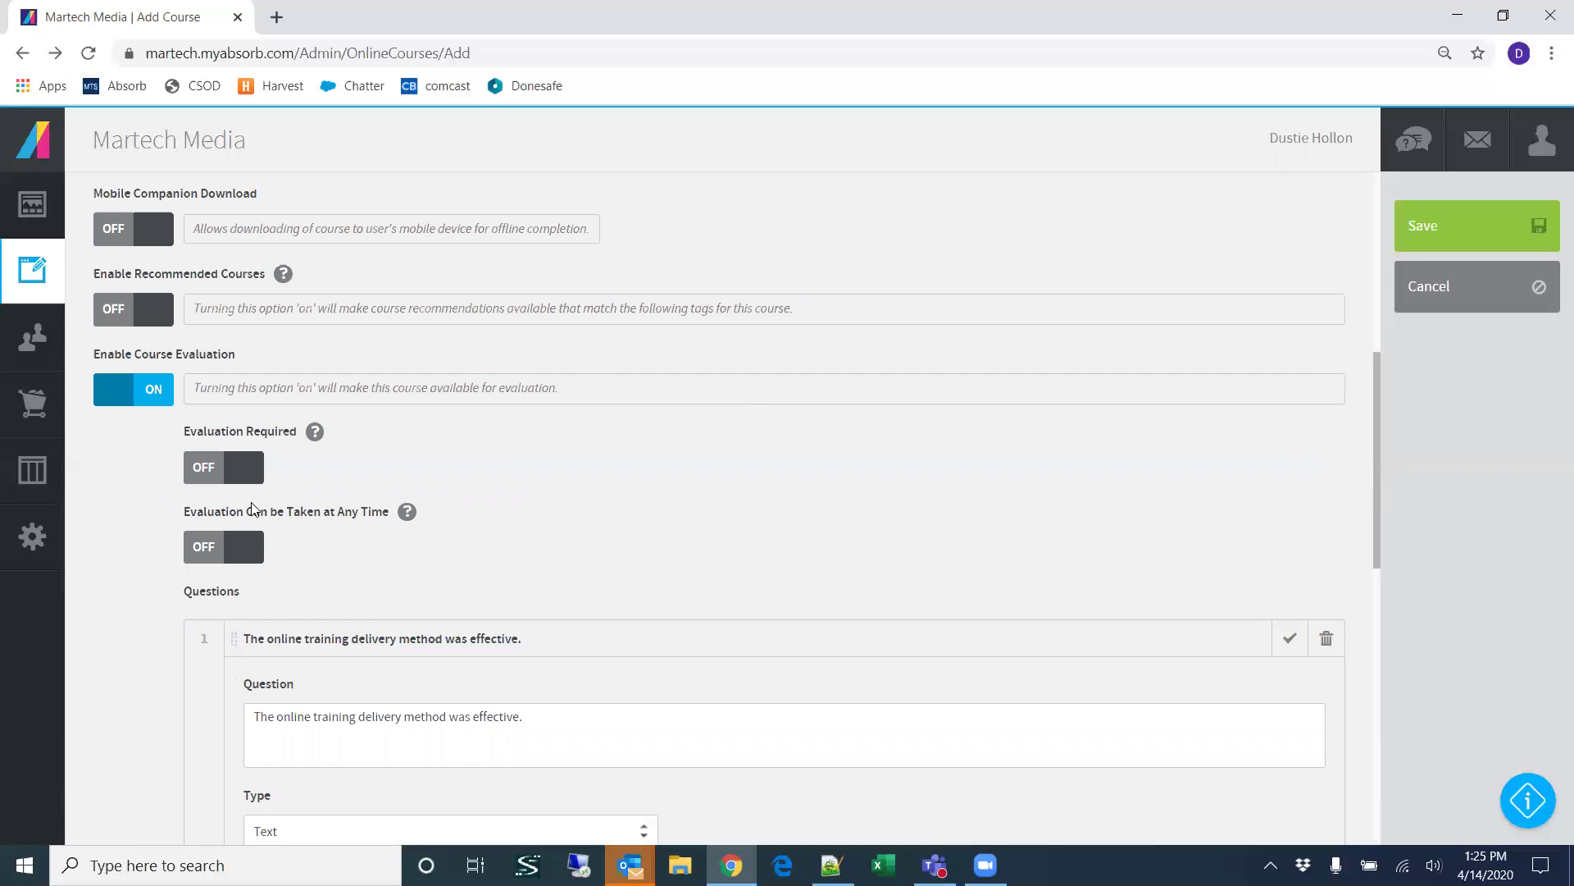
{"action": "left_click", "coordinate": [244, 470]}
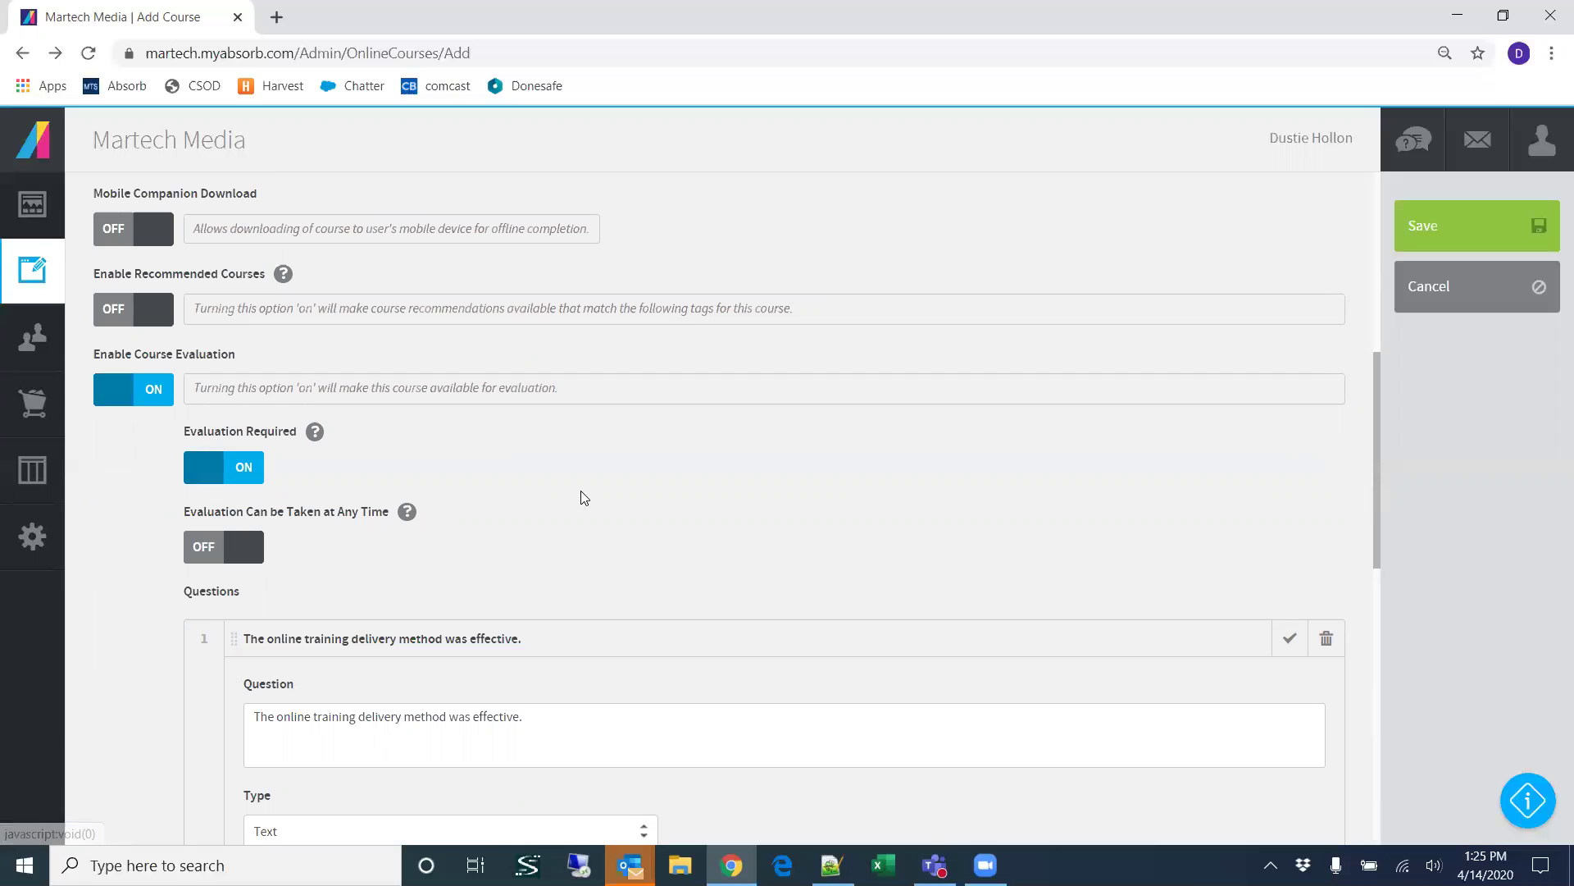
{"action": "left_click", "coordinate": [156, 385]}
{"action": "scroll", "coordinate": [538, 500], "scroll_direction": "down", "scroll_amount": 2}
{"action": "scroll", "coordinate": [539, 503], "scroll_direction": "up", "scroll_amount": 9}
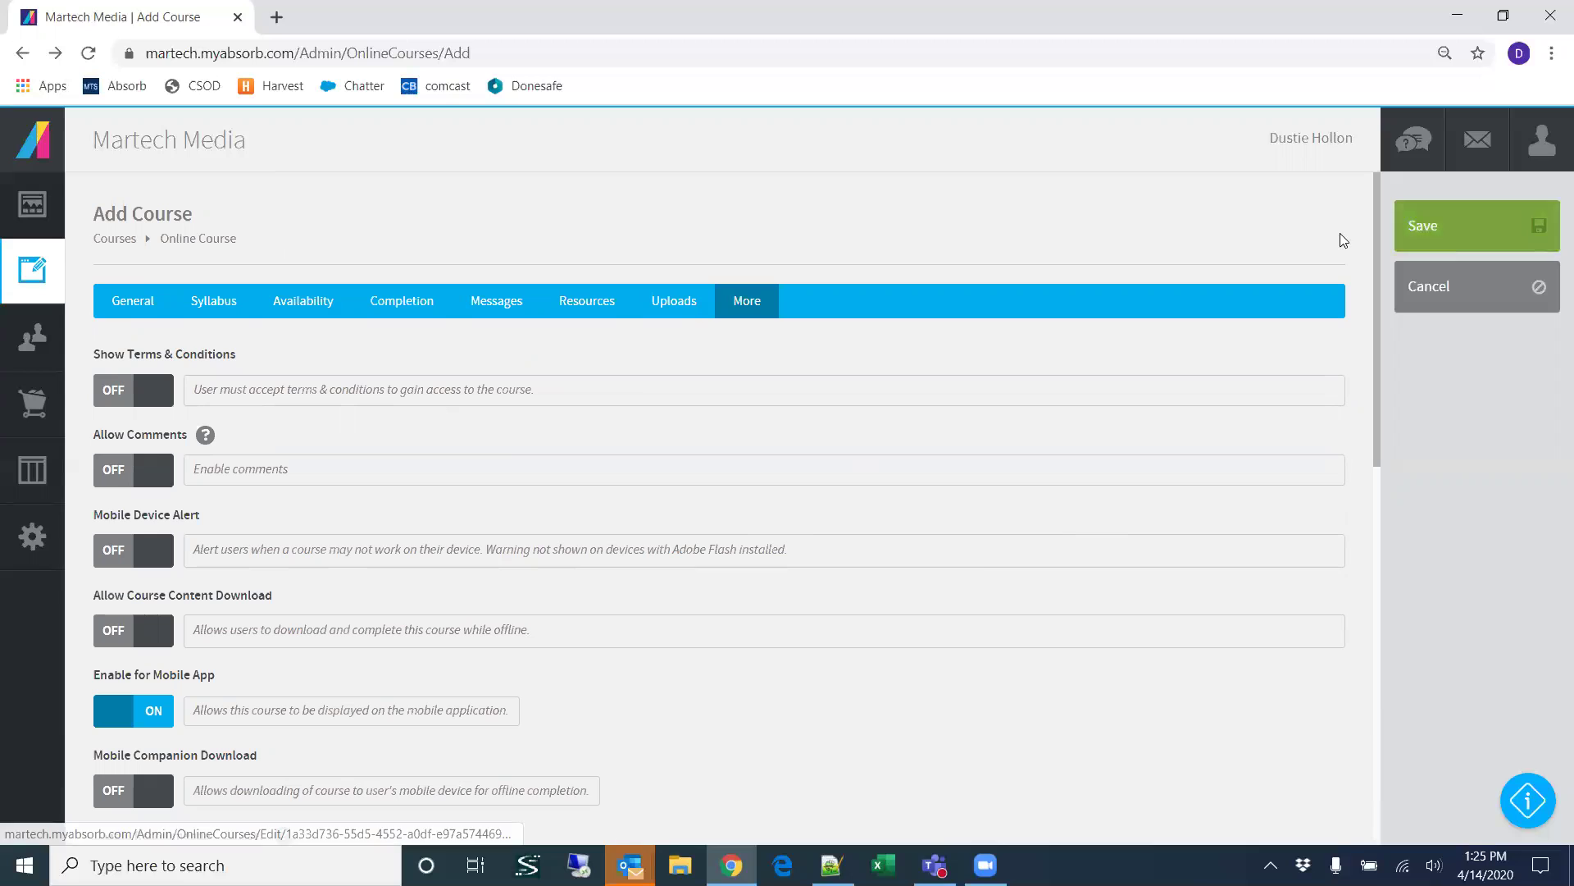
- In Availability, set Department Visibility to Martech Media
{"action": "left_click", "coordinate": [148, 310]}
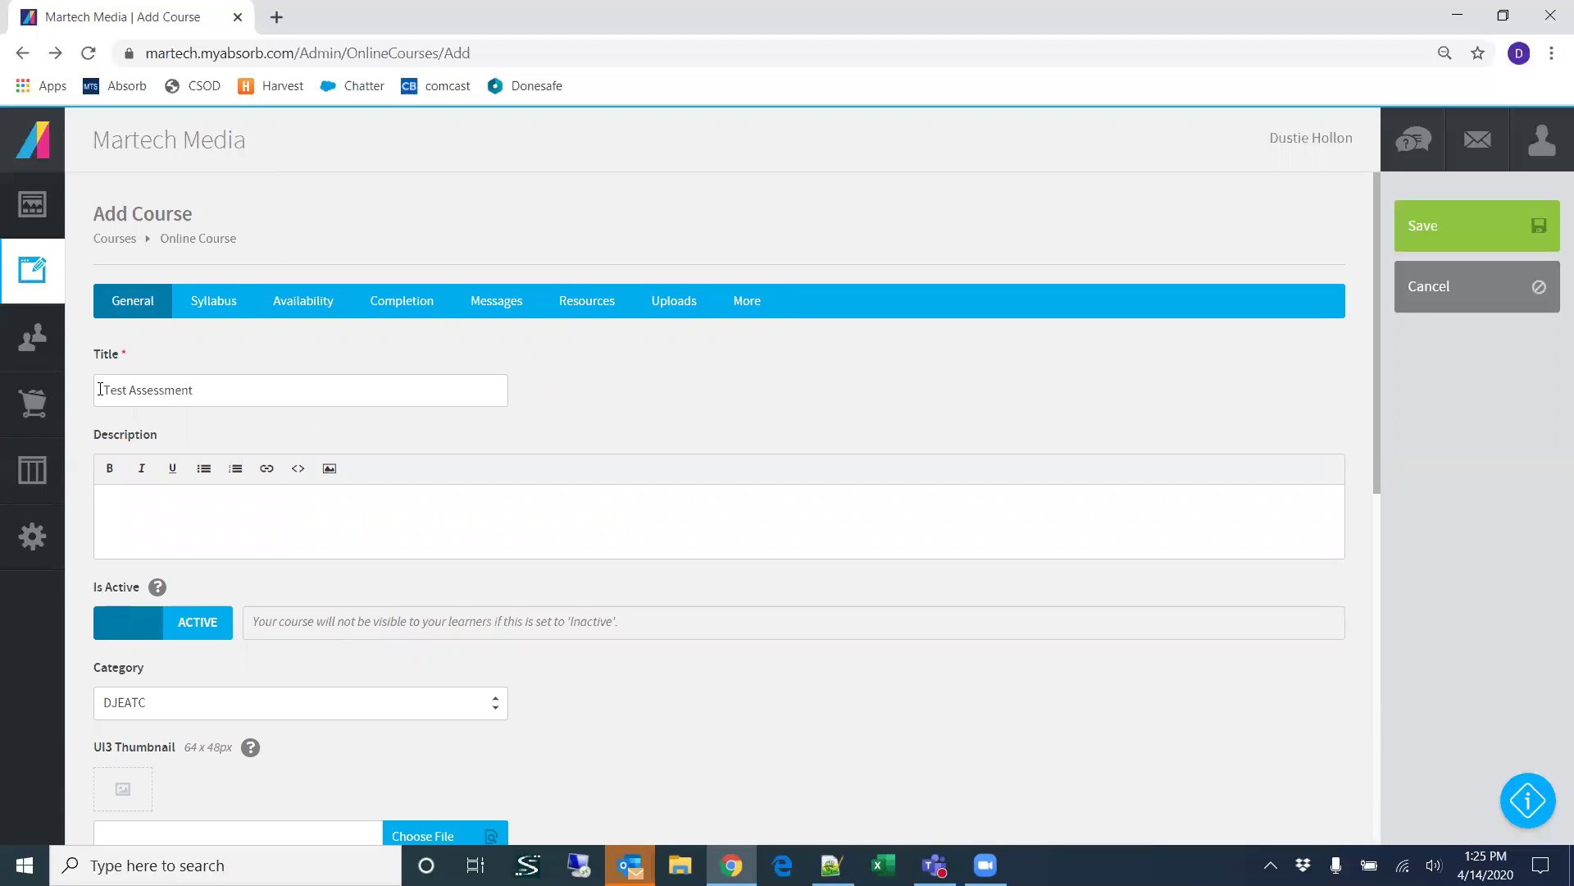
{"action": "left_click", "coordinate": [302, 301]}
{"action": "scroll", "coordinate": [344, 625], "scroll_direction": "down", "scroll_amount": 10}
{"action": "scroll", "coordinate": [344, 631], "scroll_direction": "down", "scroll_amount": 4}
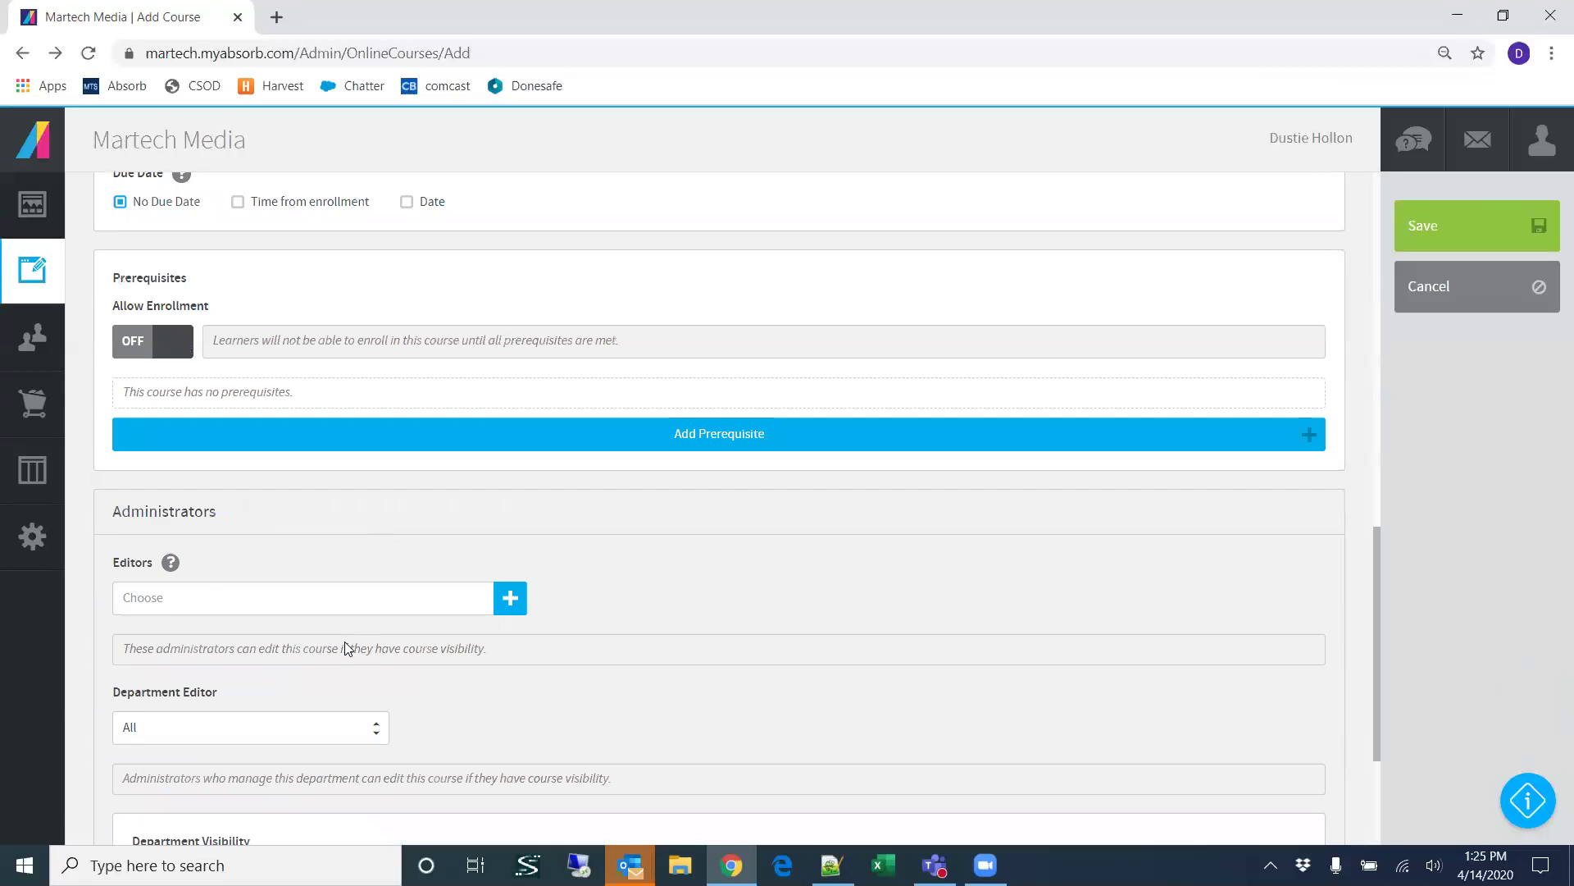
{"action": "left_click", "coordinate": [304, 699]}
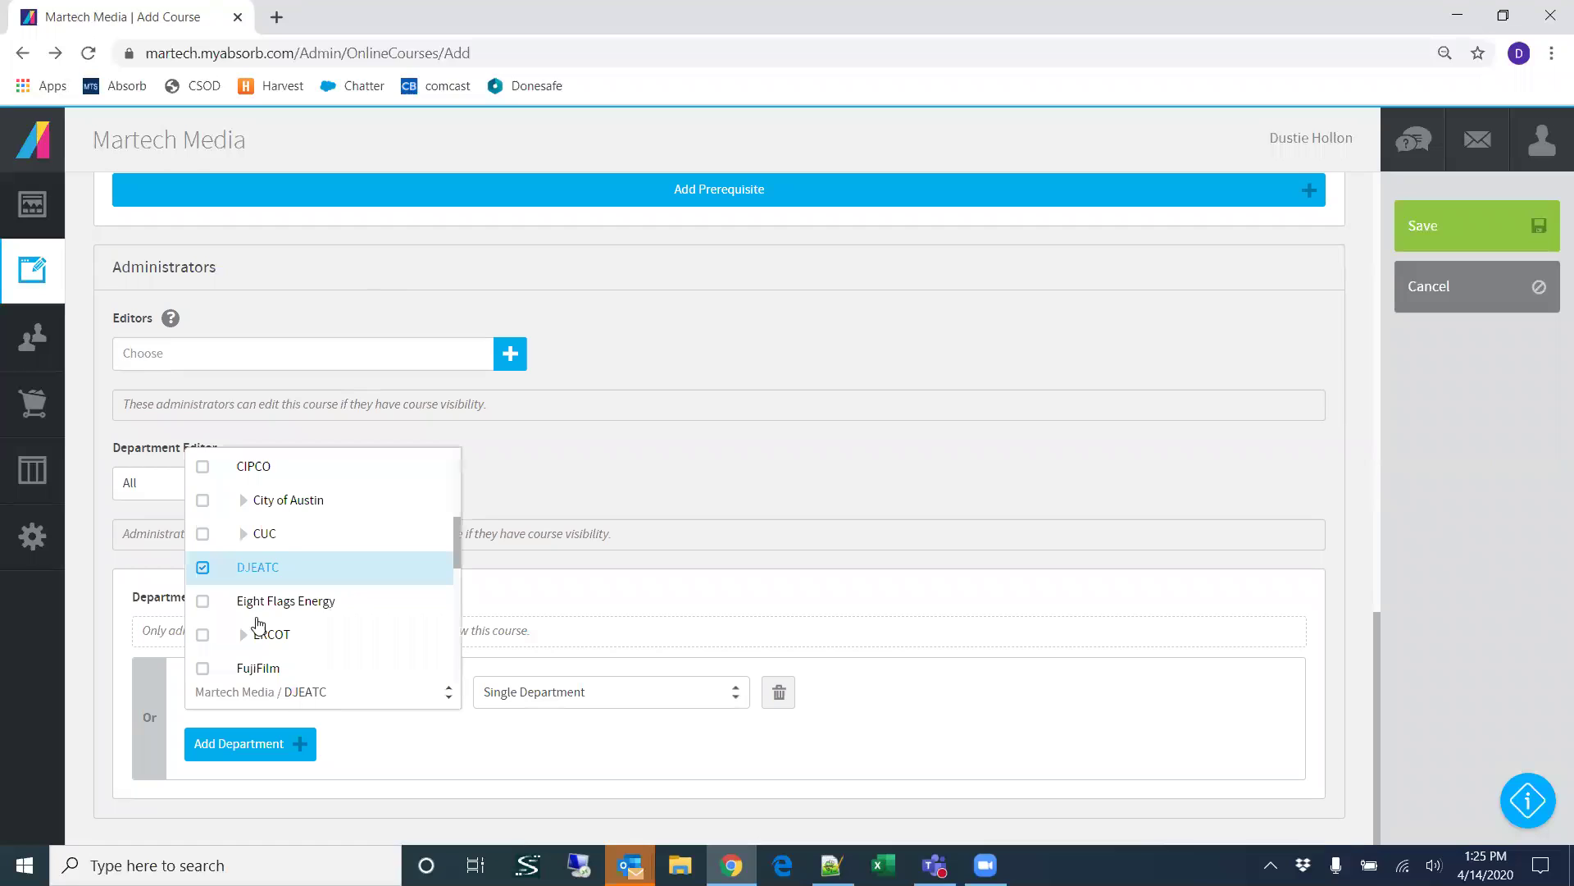
{"action": "scroll", "coordinate": [330, 552], "scroll_direction": "up", "scroll_amount": 5}
{"action": "left_click", "coordinate": [279, 505]}
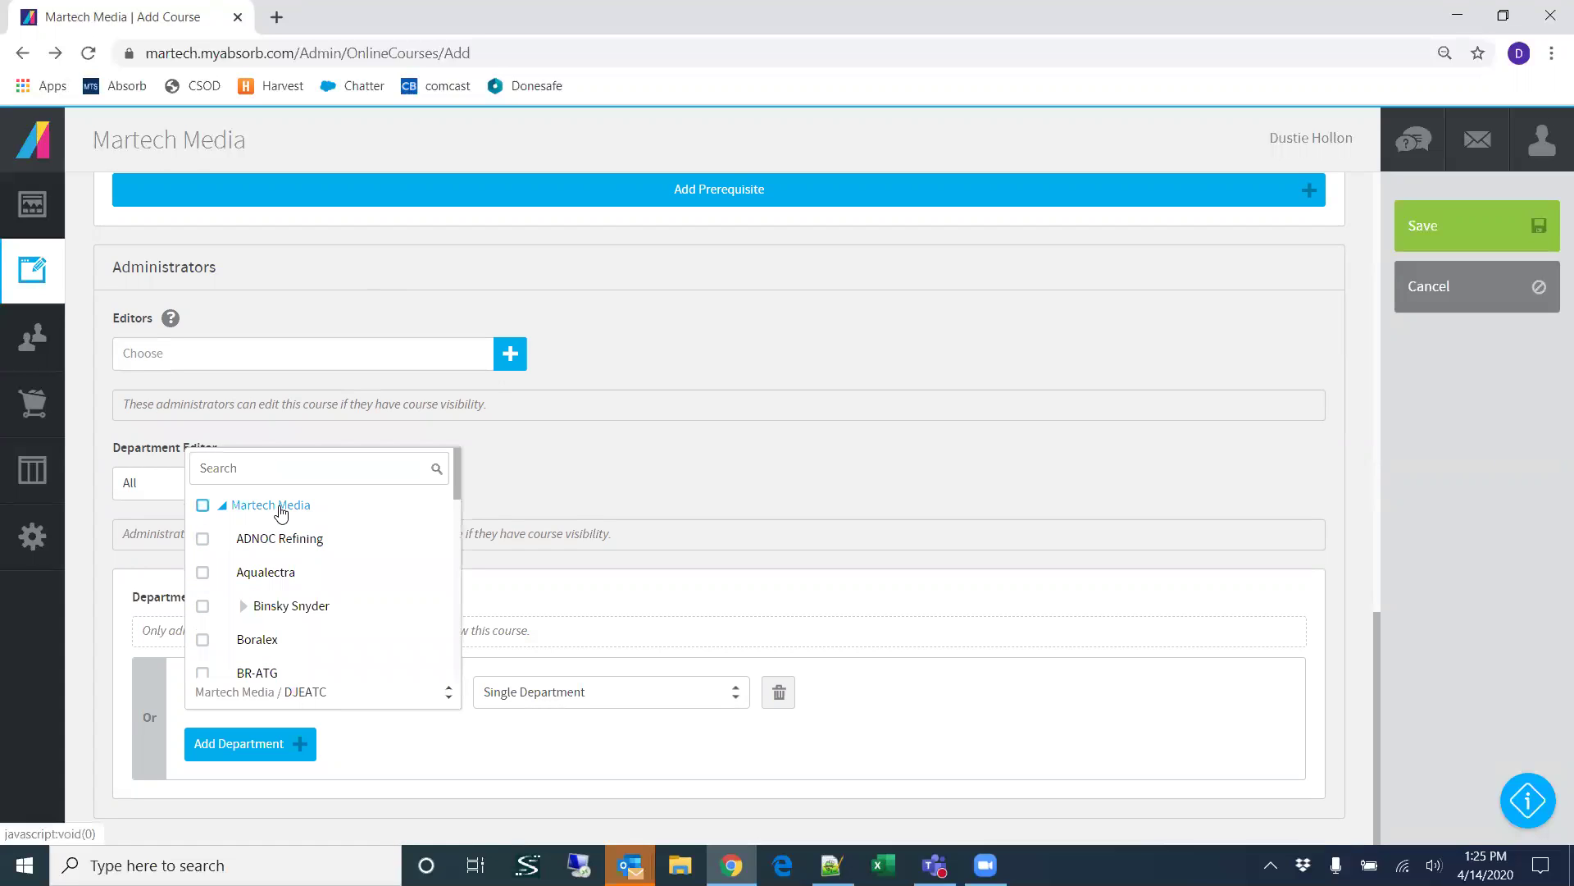
- Add the administrator as a course editor and save the course
{"action": "left_click", "coordinate": [185, 357]}
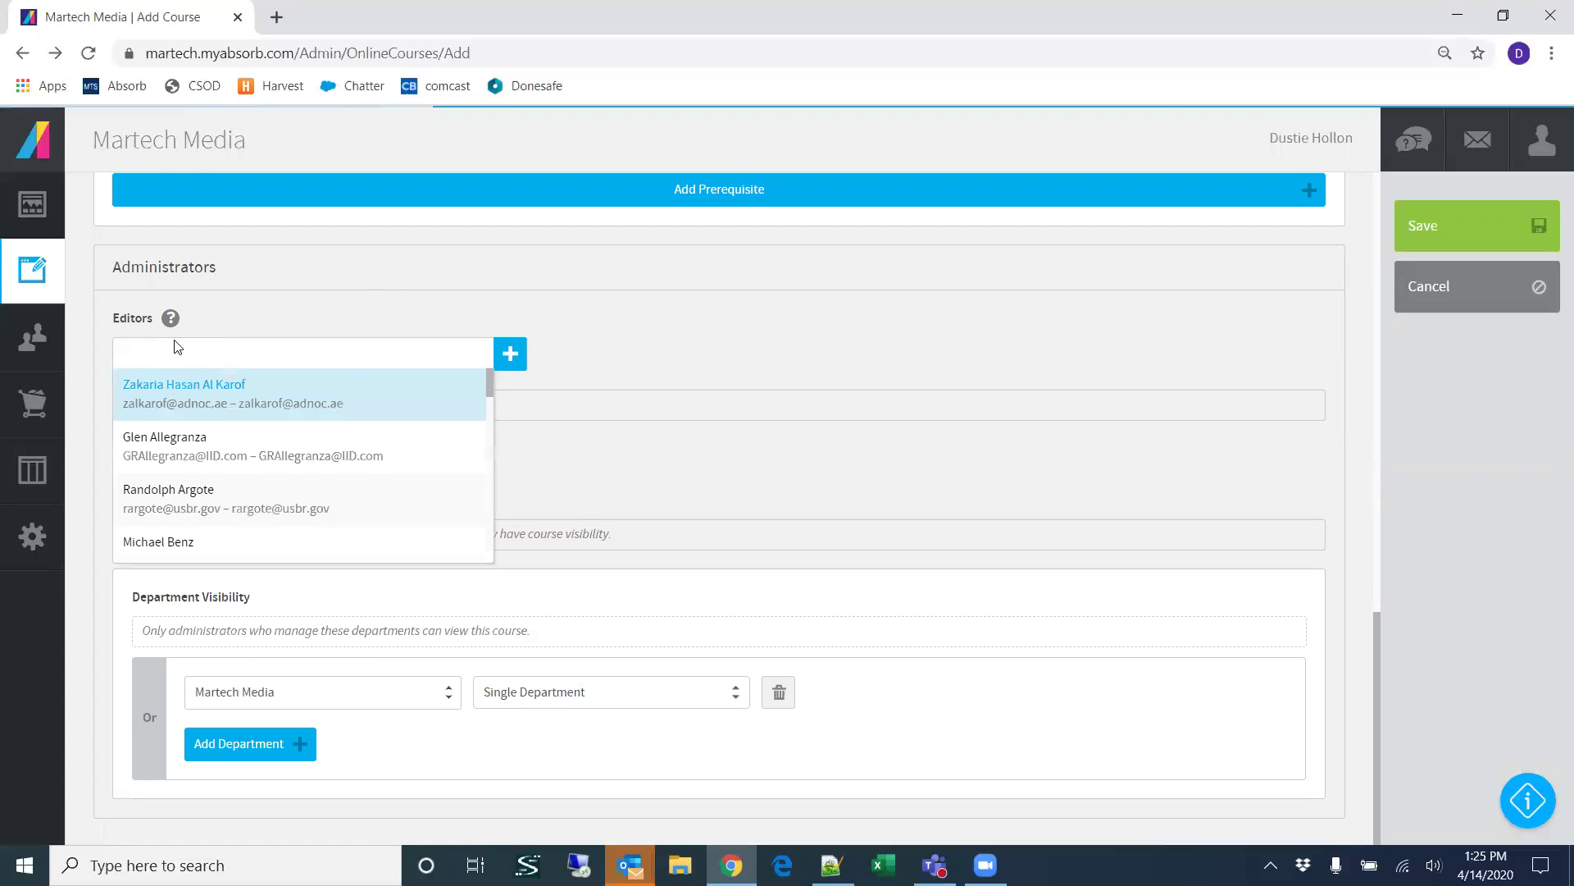
{"action": "type", "text": "dustie"}
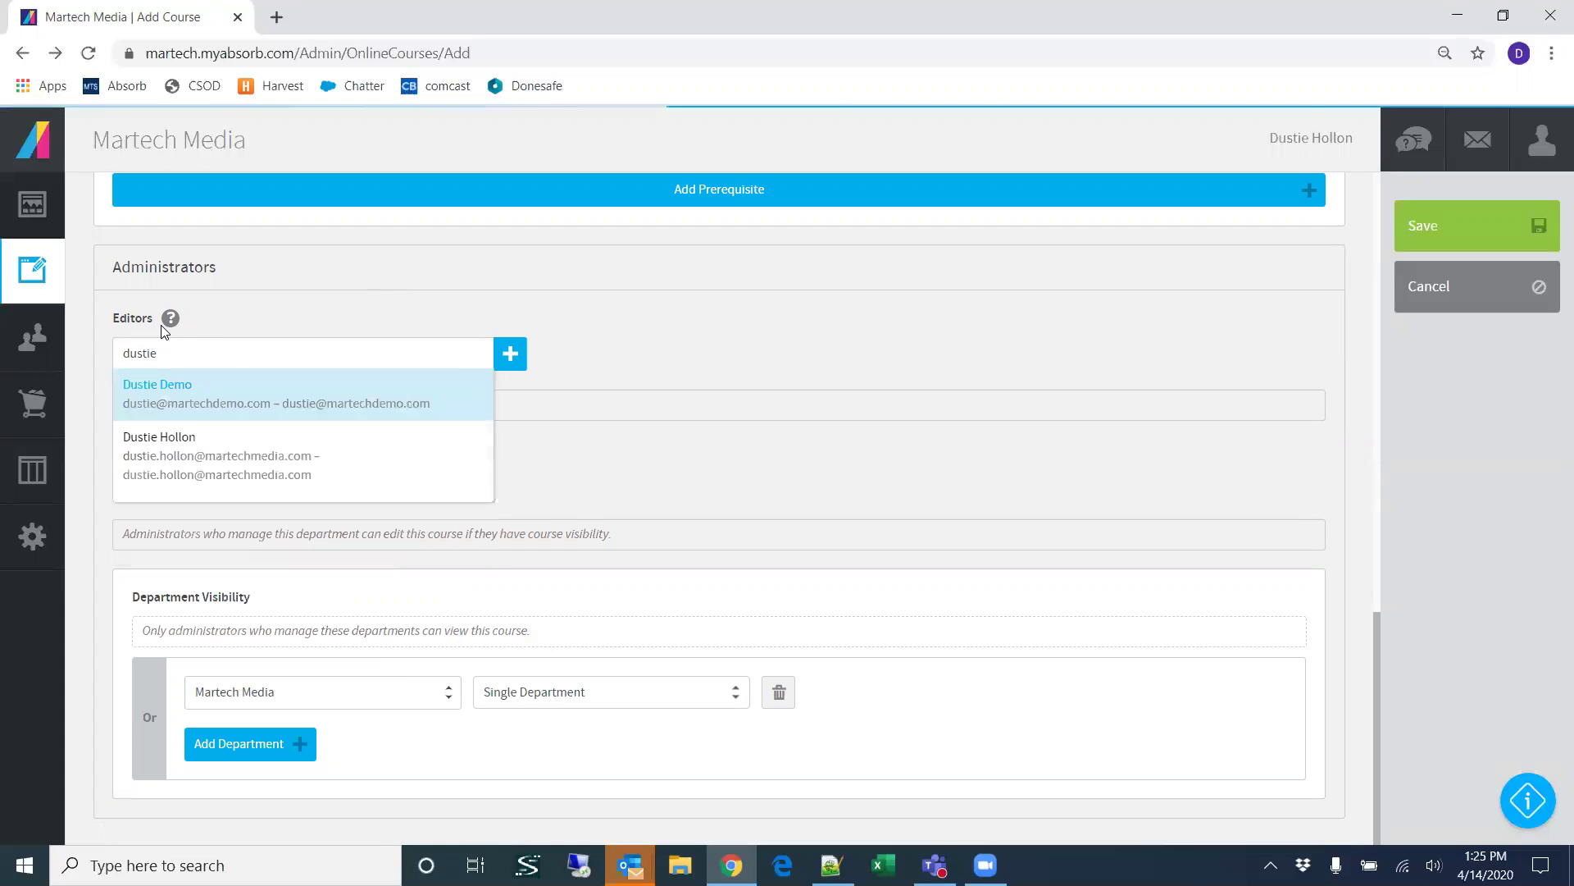
{"action": "left_click", "coordinate": [246, 457]}
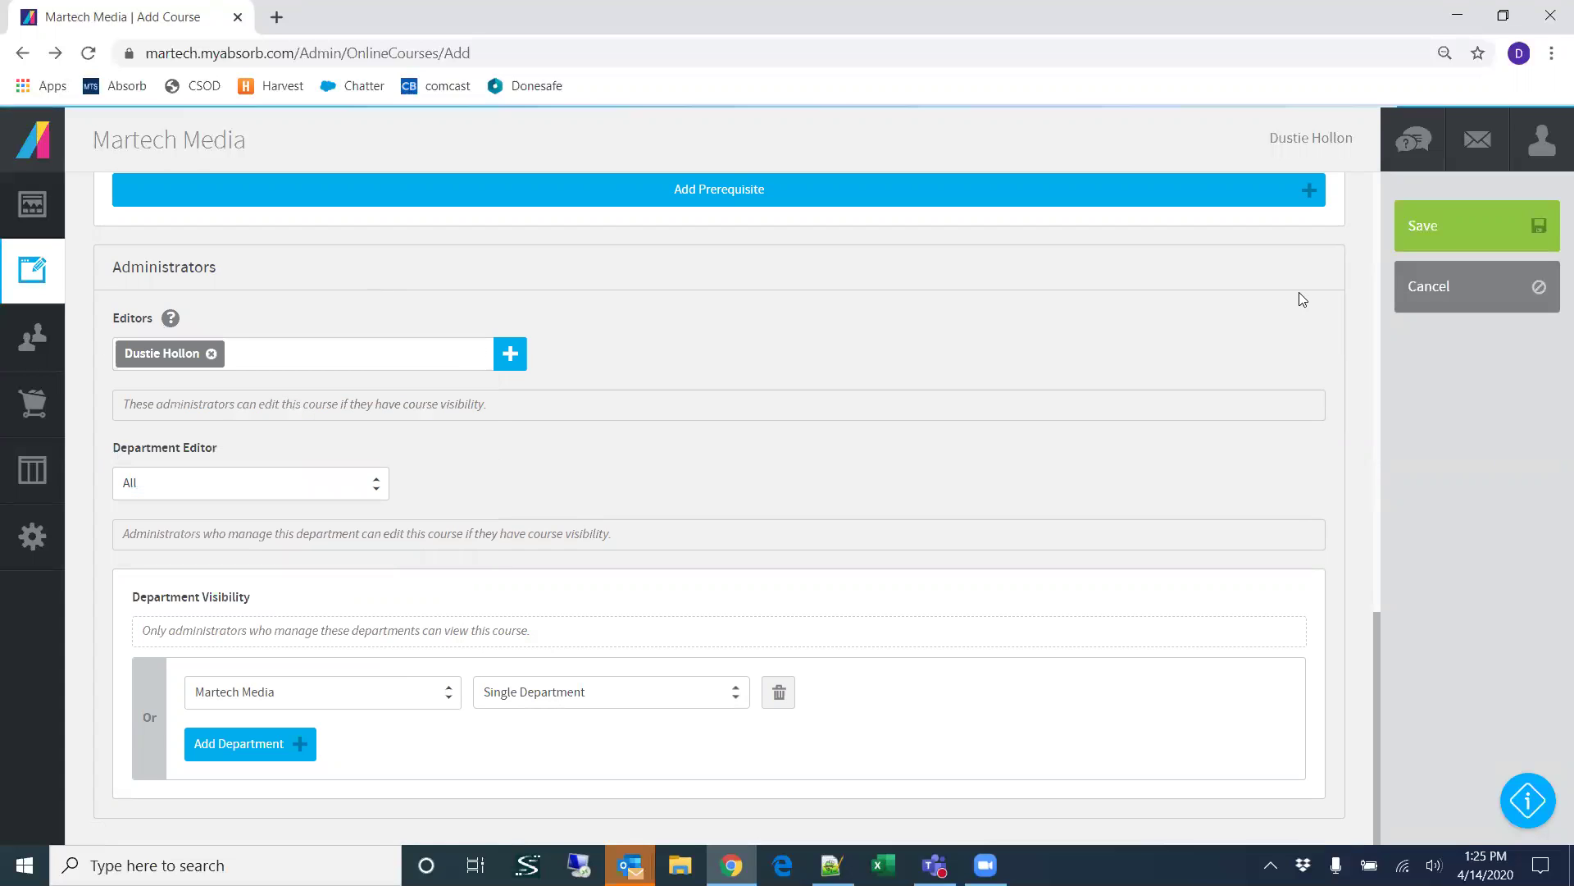
{"action": "left_click", "coordinate": [1483, 228]}
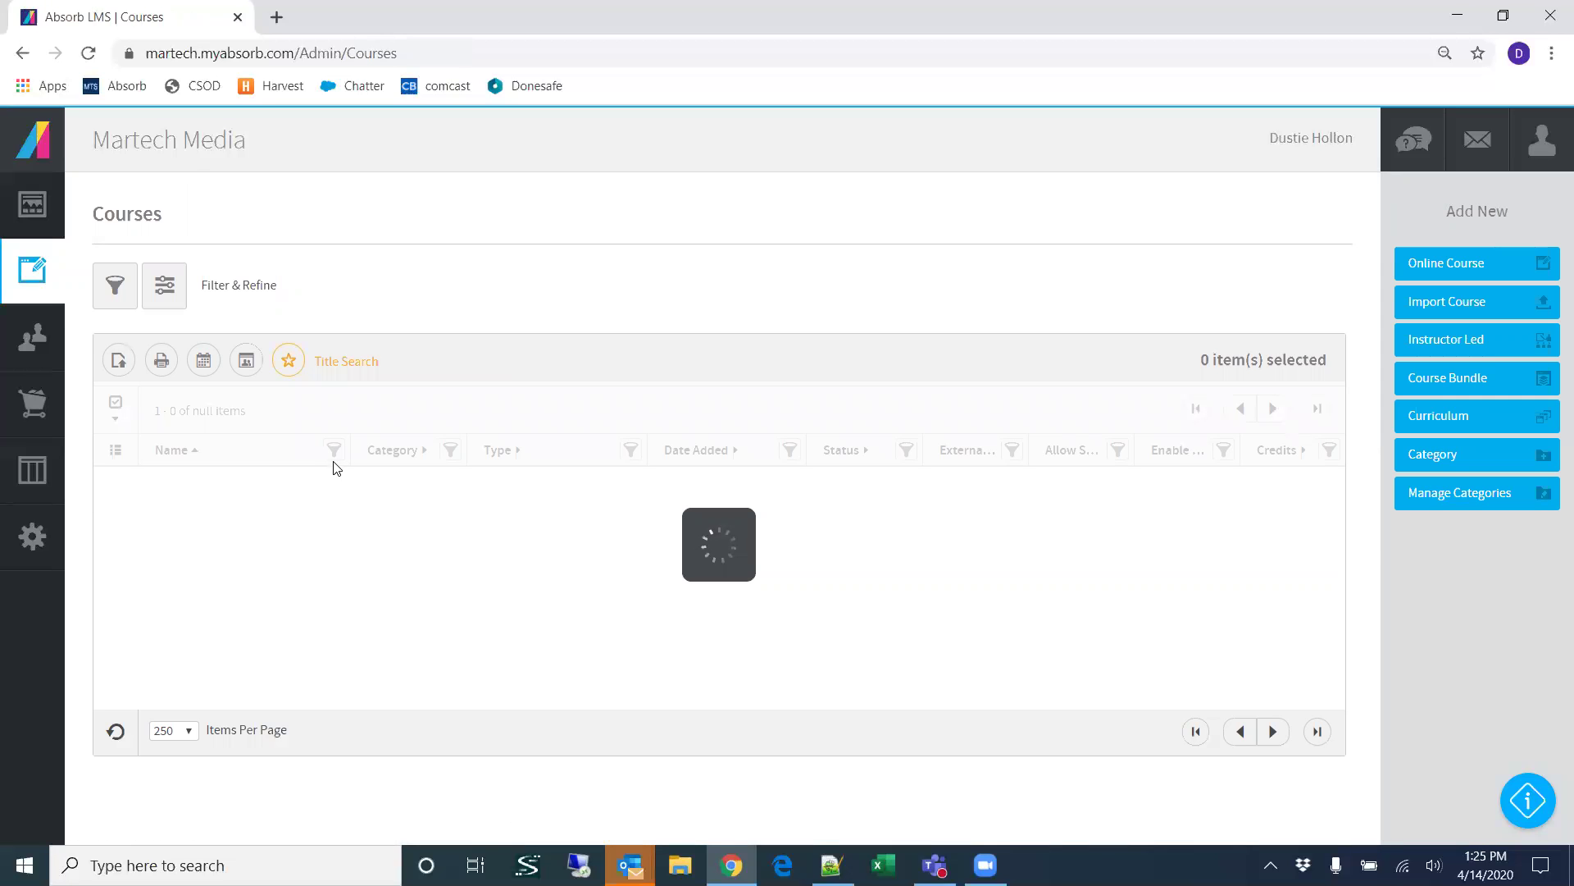
- Filter Courses by name 'test ass', select Test Assessment, and choose Enroll Users
{"action": "left_click", "coordinate": [333, 502]}
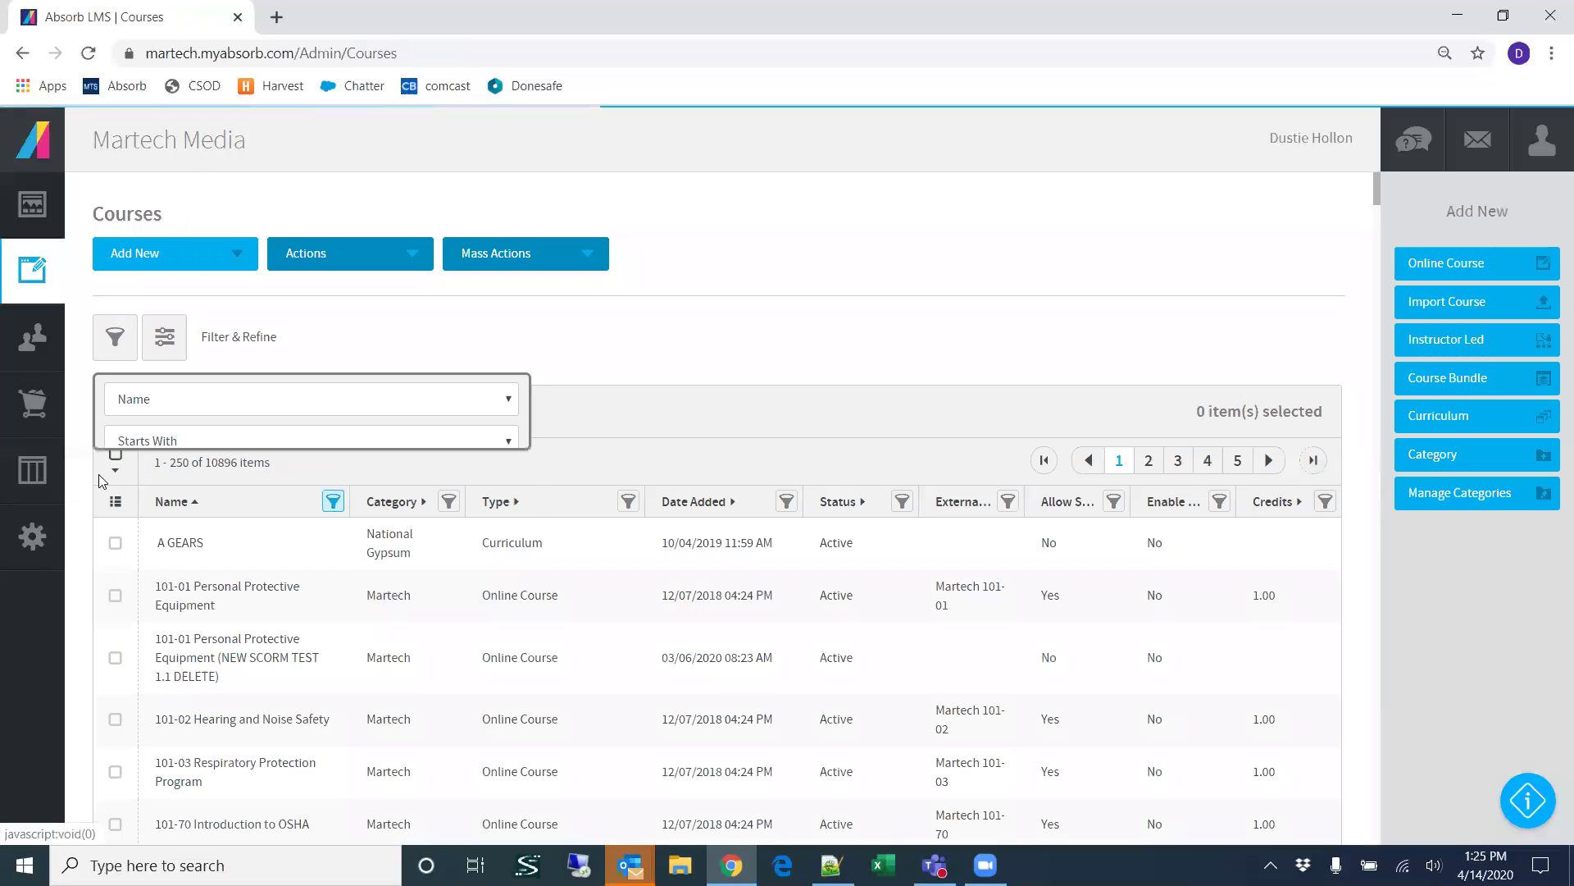
{"action": "type", "text": "test ass"}
{"action": "key", "text": "Return"}
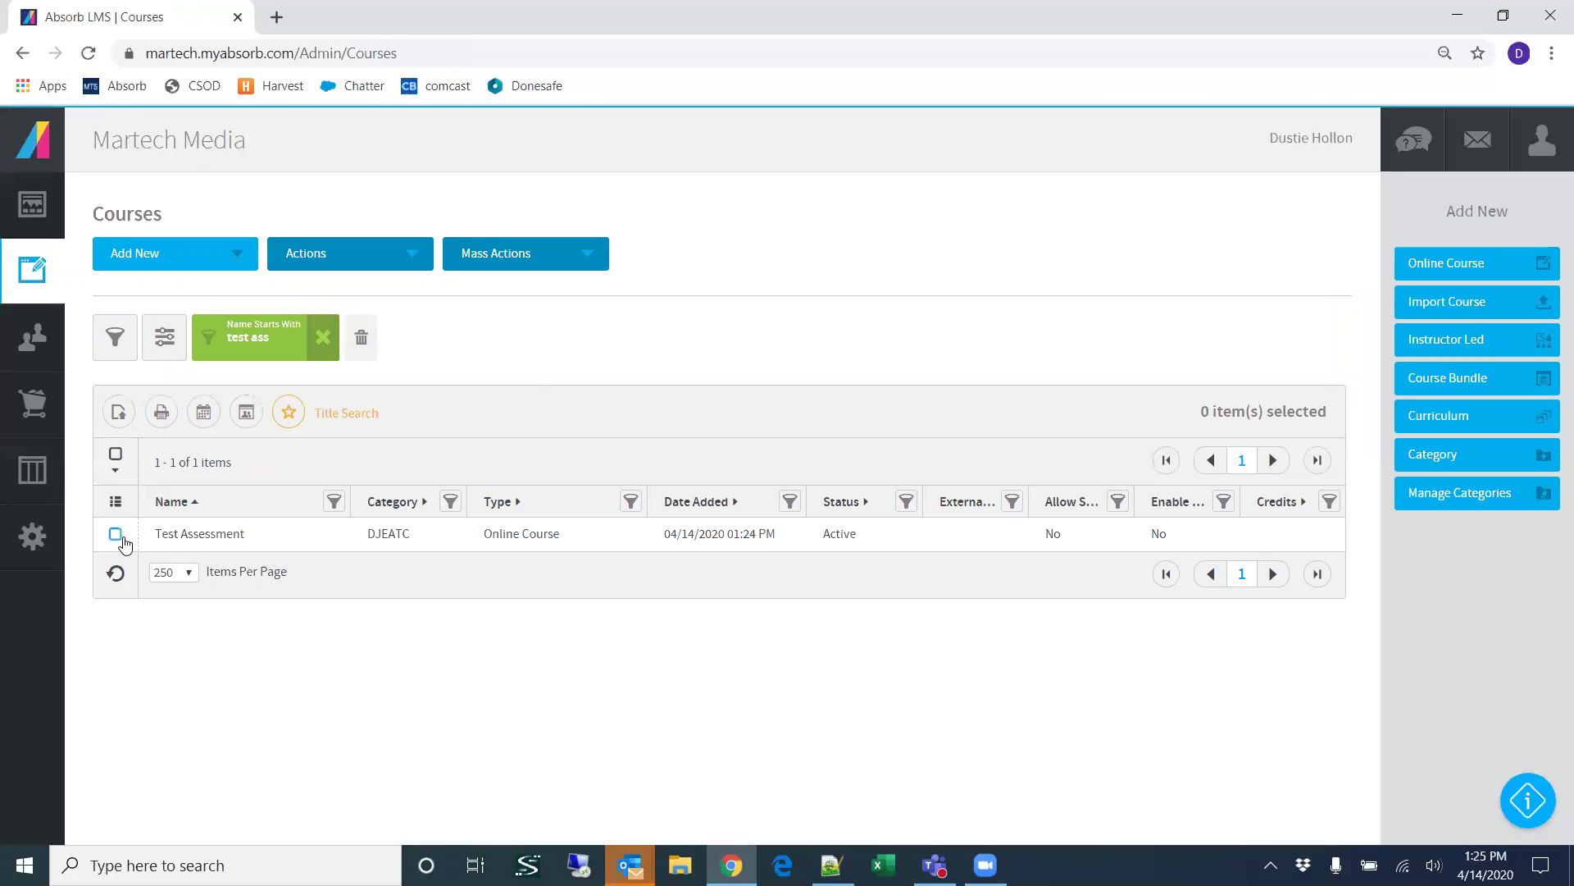
{"action": "left_click", "coordinate": [117, 536]}
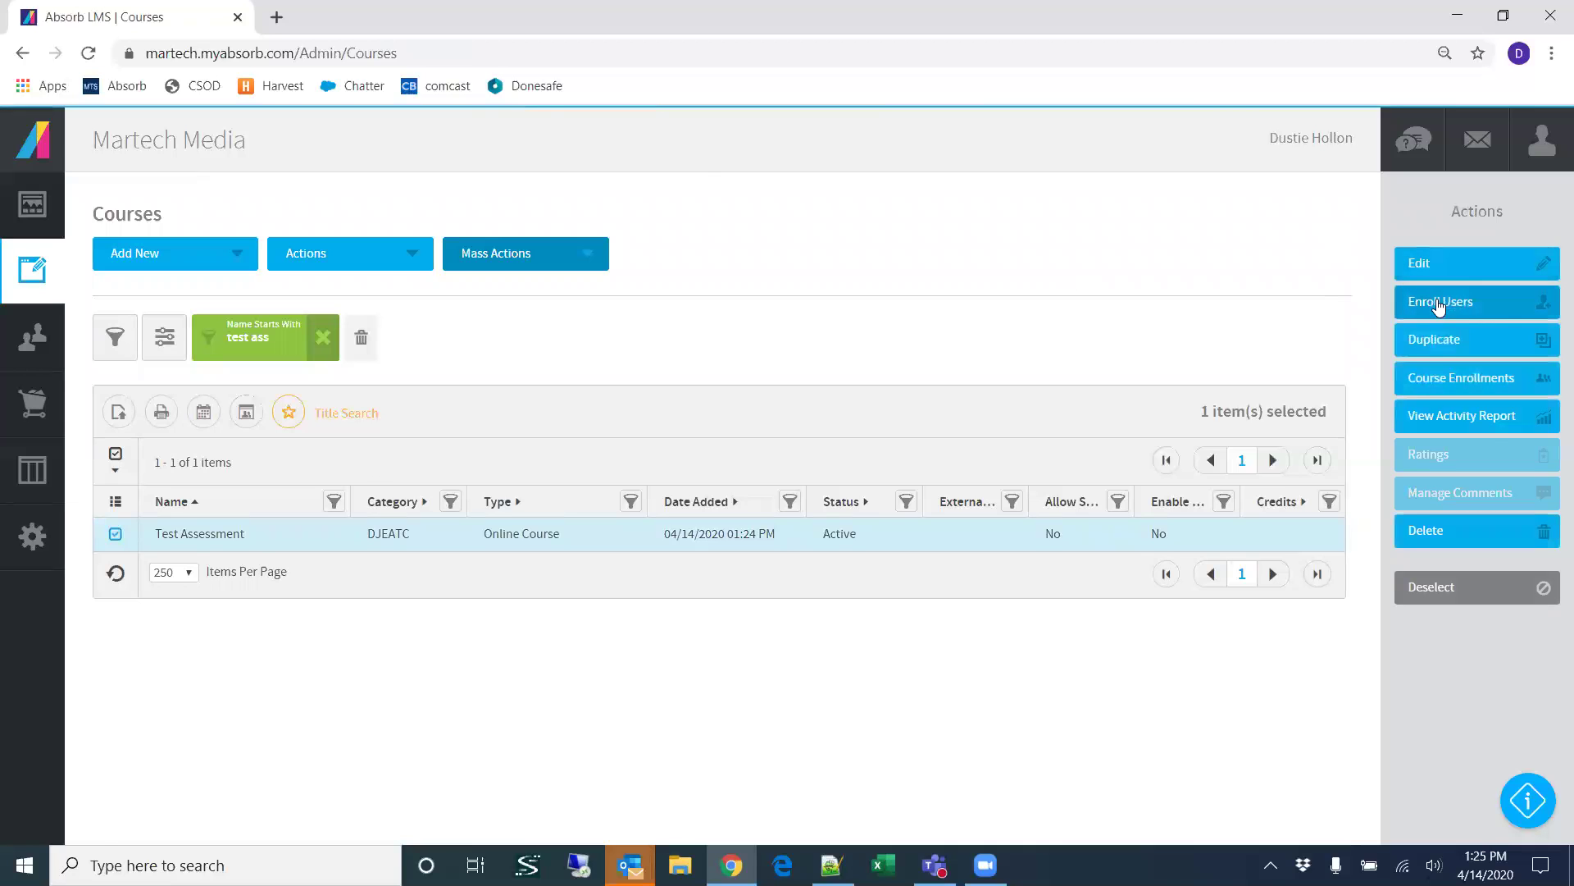
{"action": "left_click", "coordinate": [1437, 303]}
- Search for the demo learner, add them, and enroll them in Test Assessment
{"action": "left_click", "coordinate": [238, 379]}
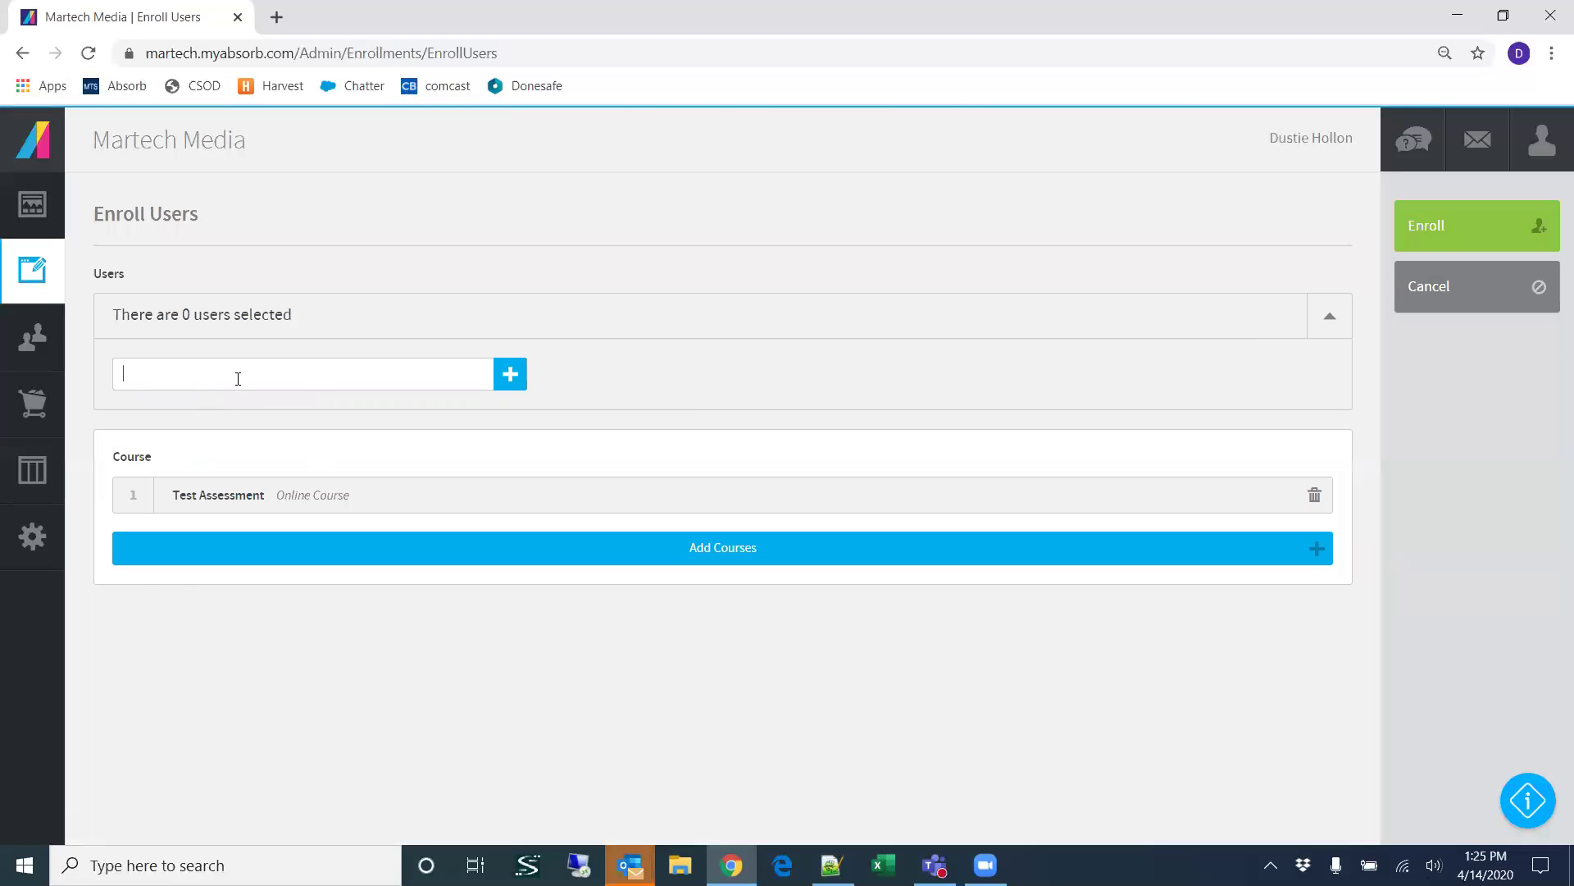
{"action": "type", "text": "dustie"}
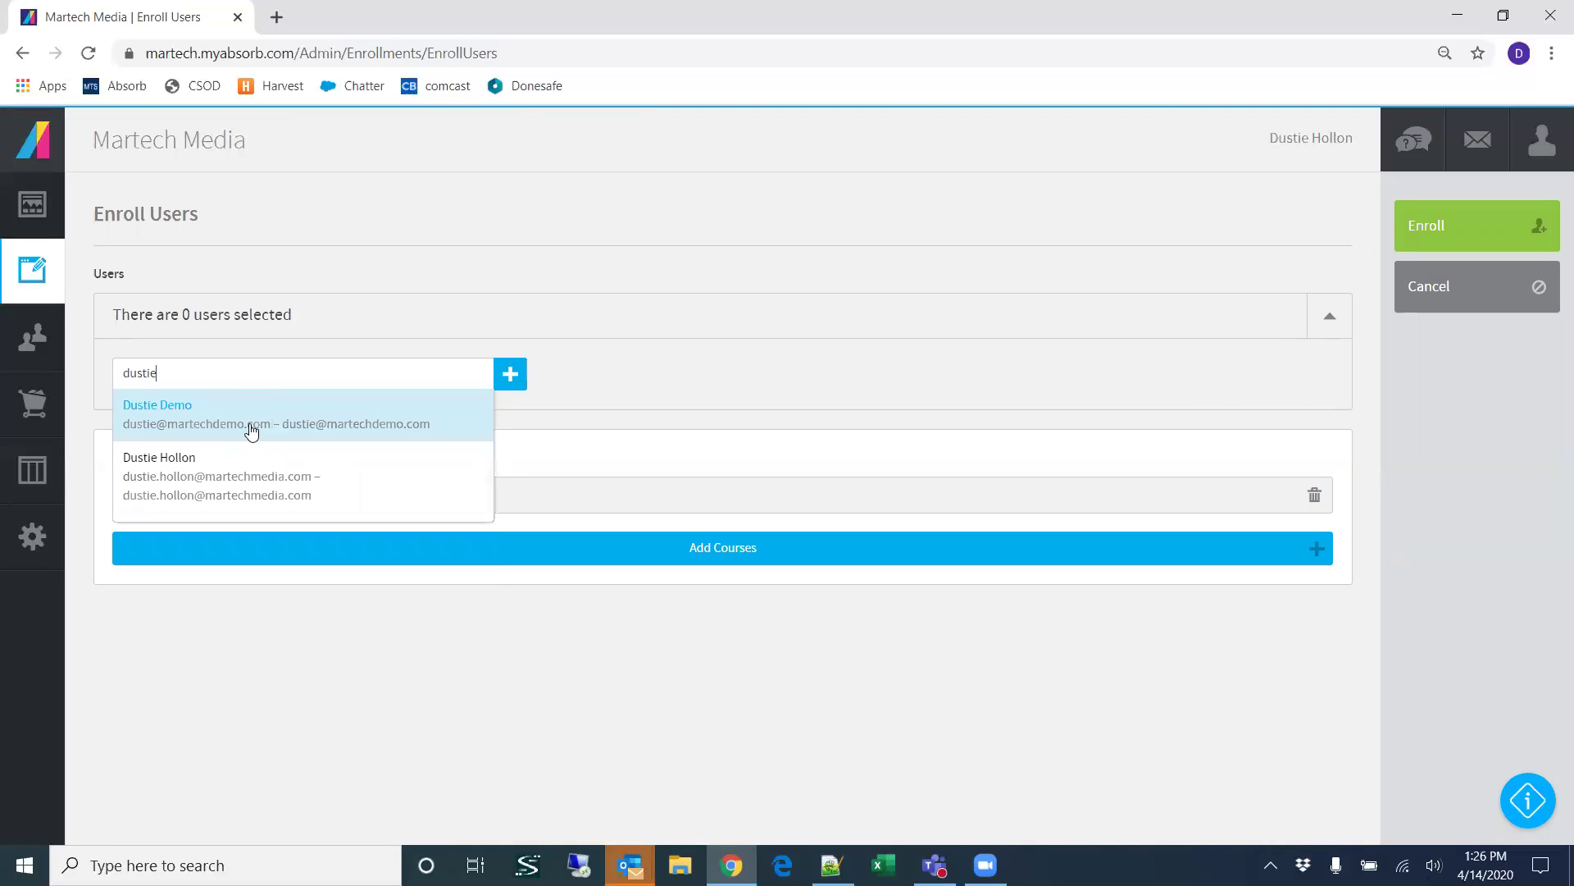
{"action": "left_click", "coordinate": [251, 428]}
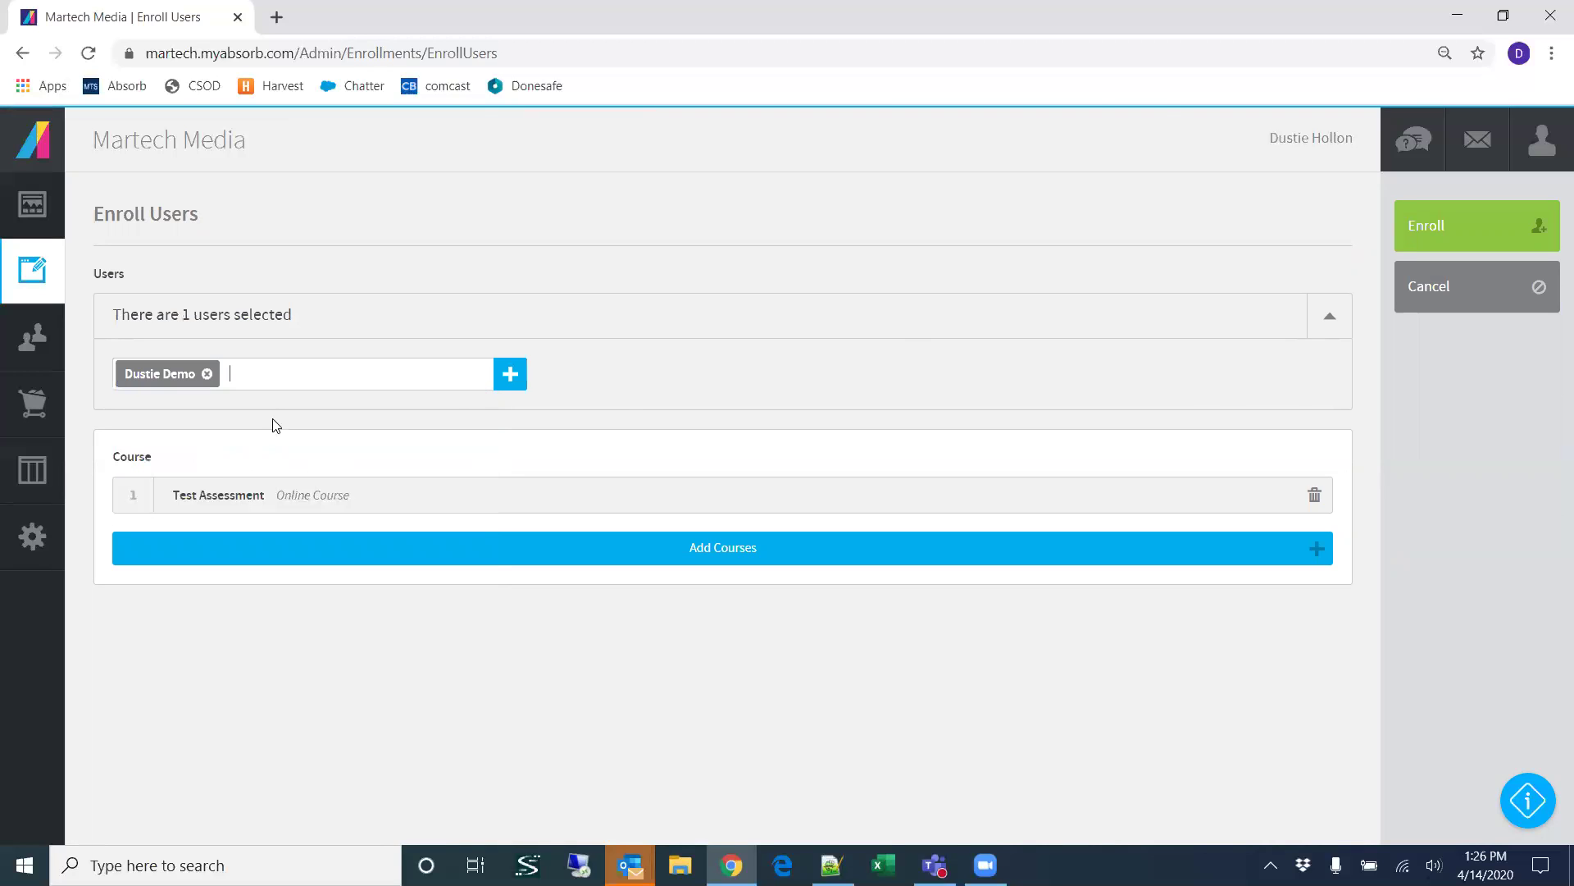
{"action": "left_click", "coordinate": [1433, 227]}
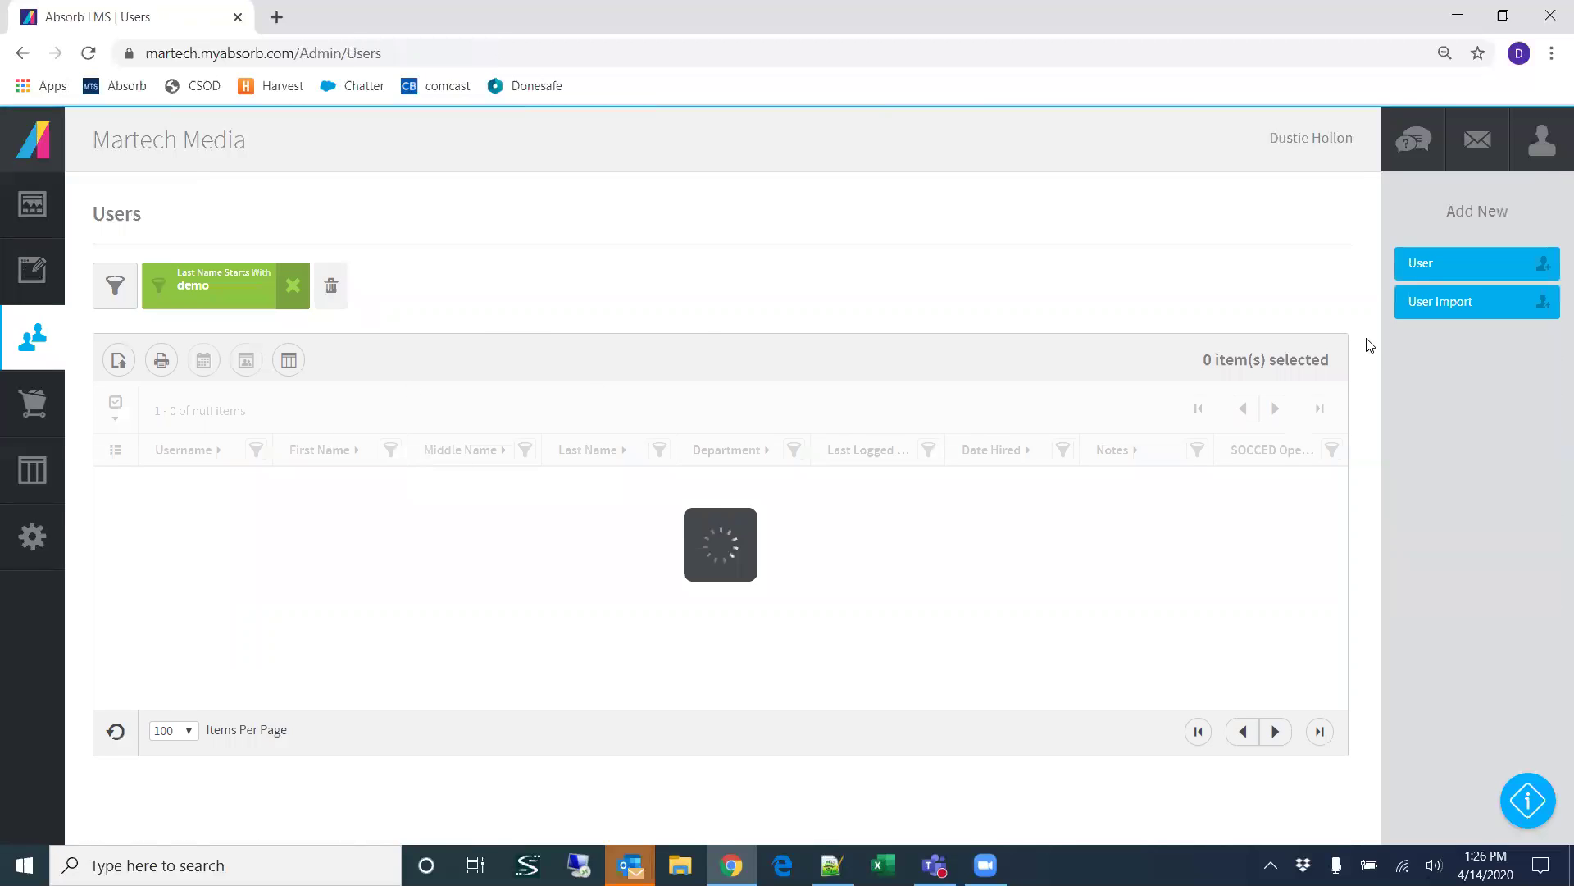
- Log off the admin account from the profile menu
{"action": "left_click", "coordinate": [1541, 142]}
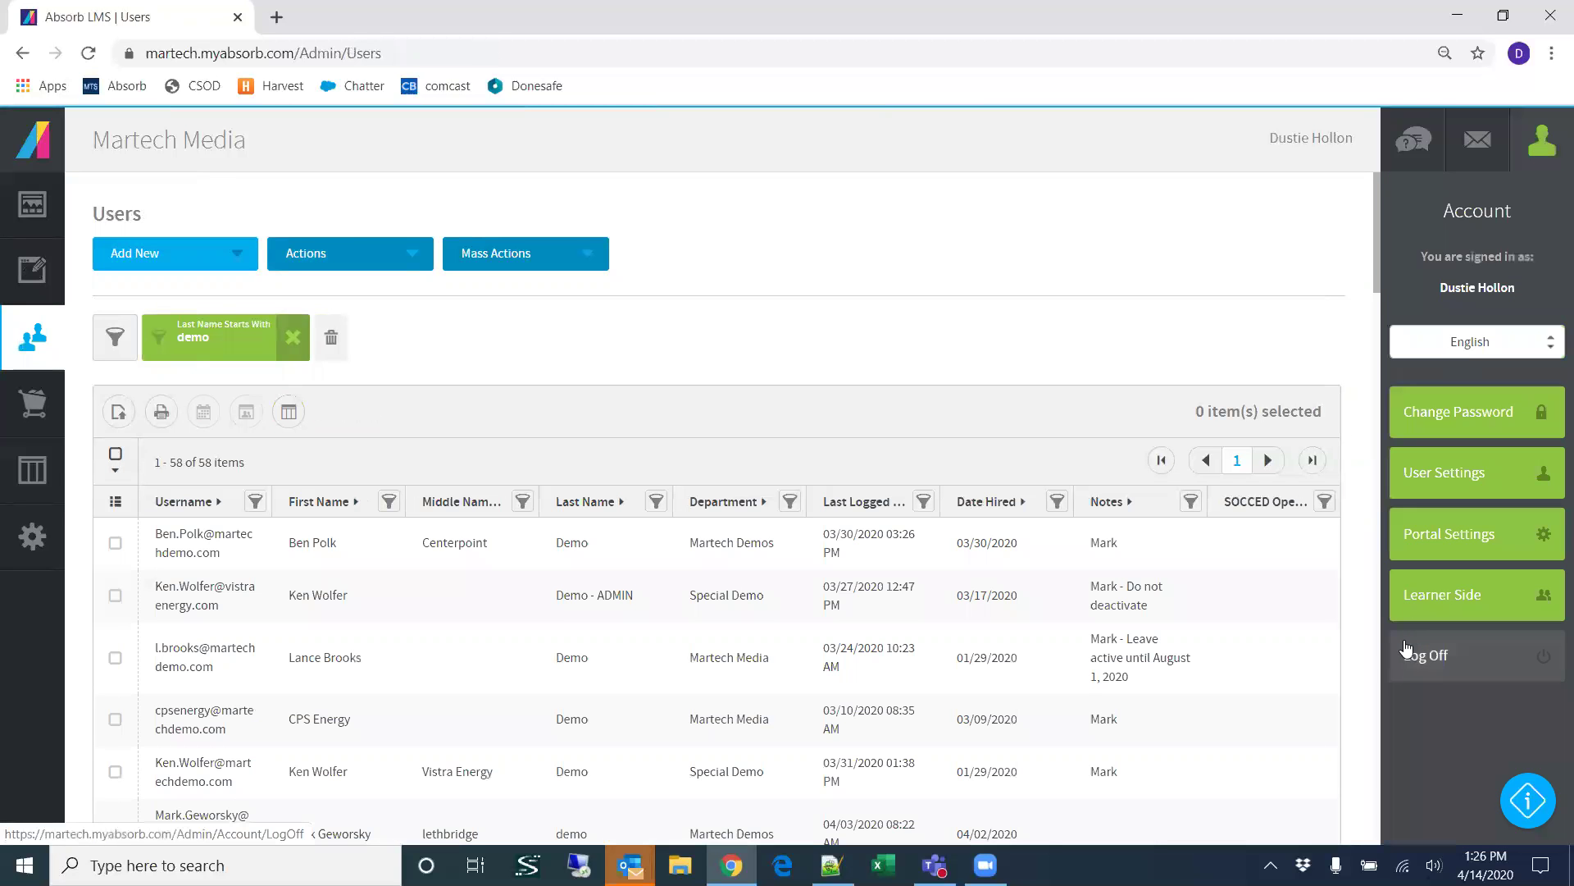
{"action": "left_click", "coordinate": [1439, 661]}
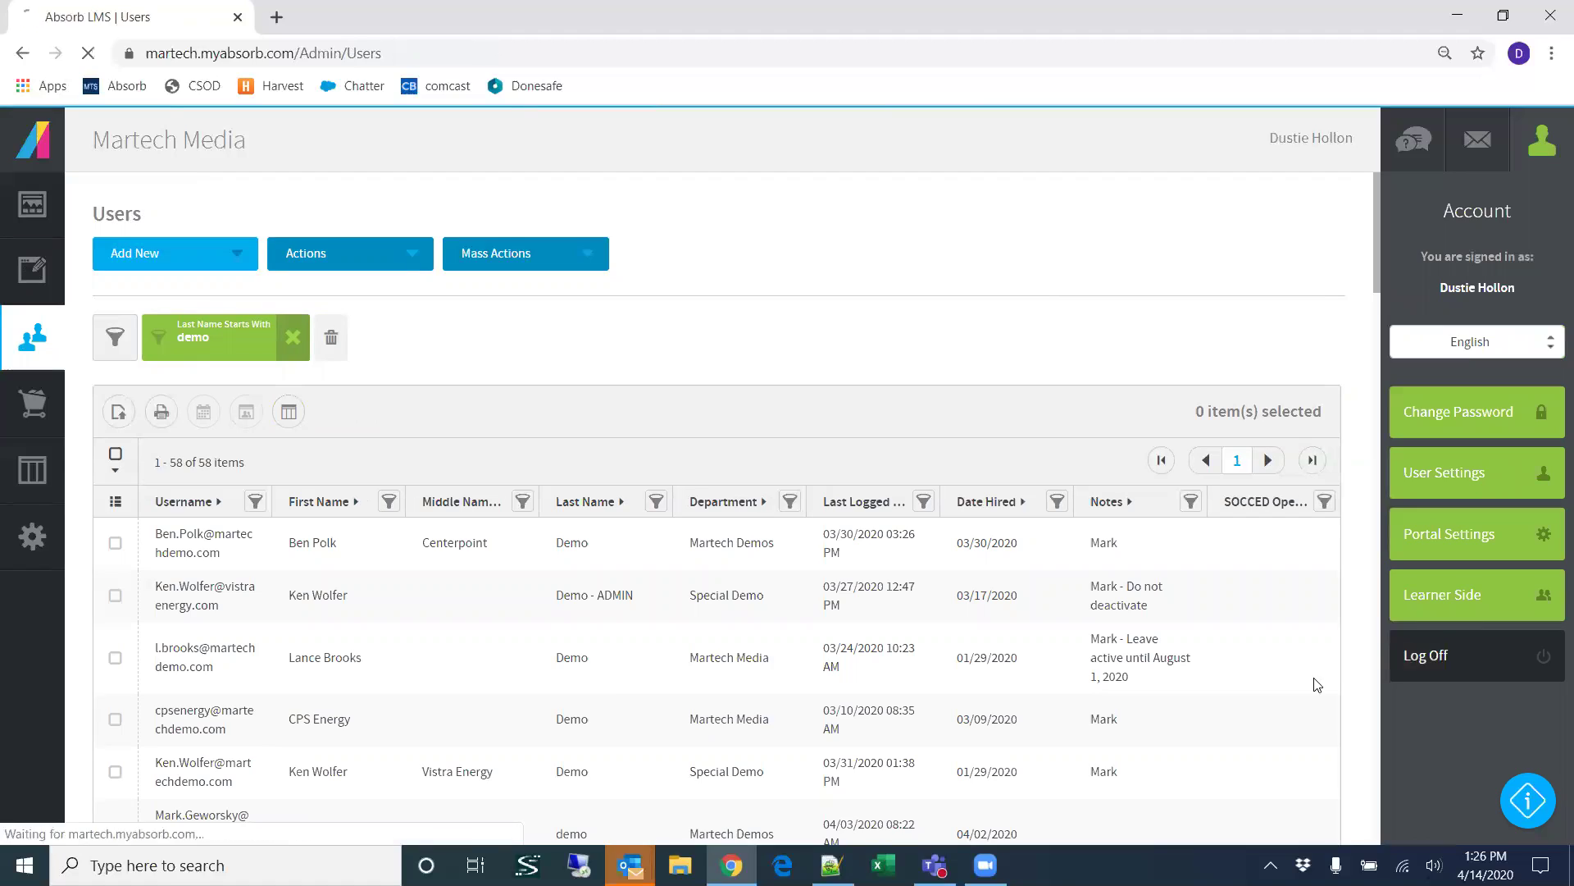
{"action": "left_click", "coordinate": [795, 453]}
{"action": "double_click", "coordinate": [795, 452]}
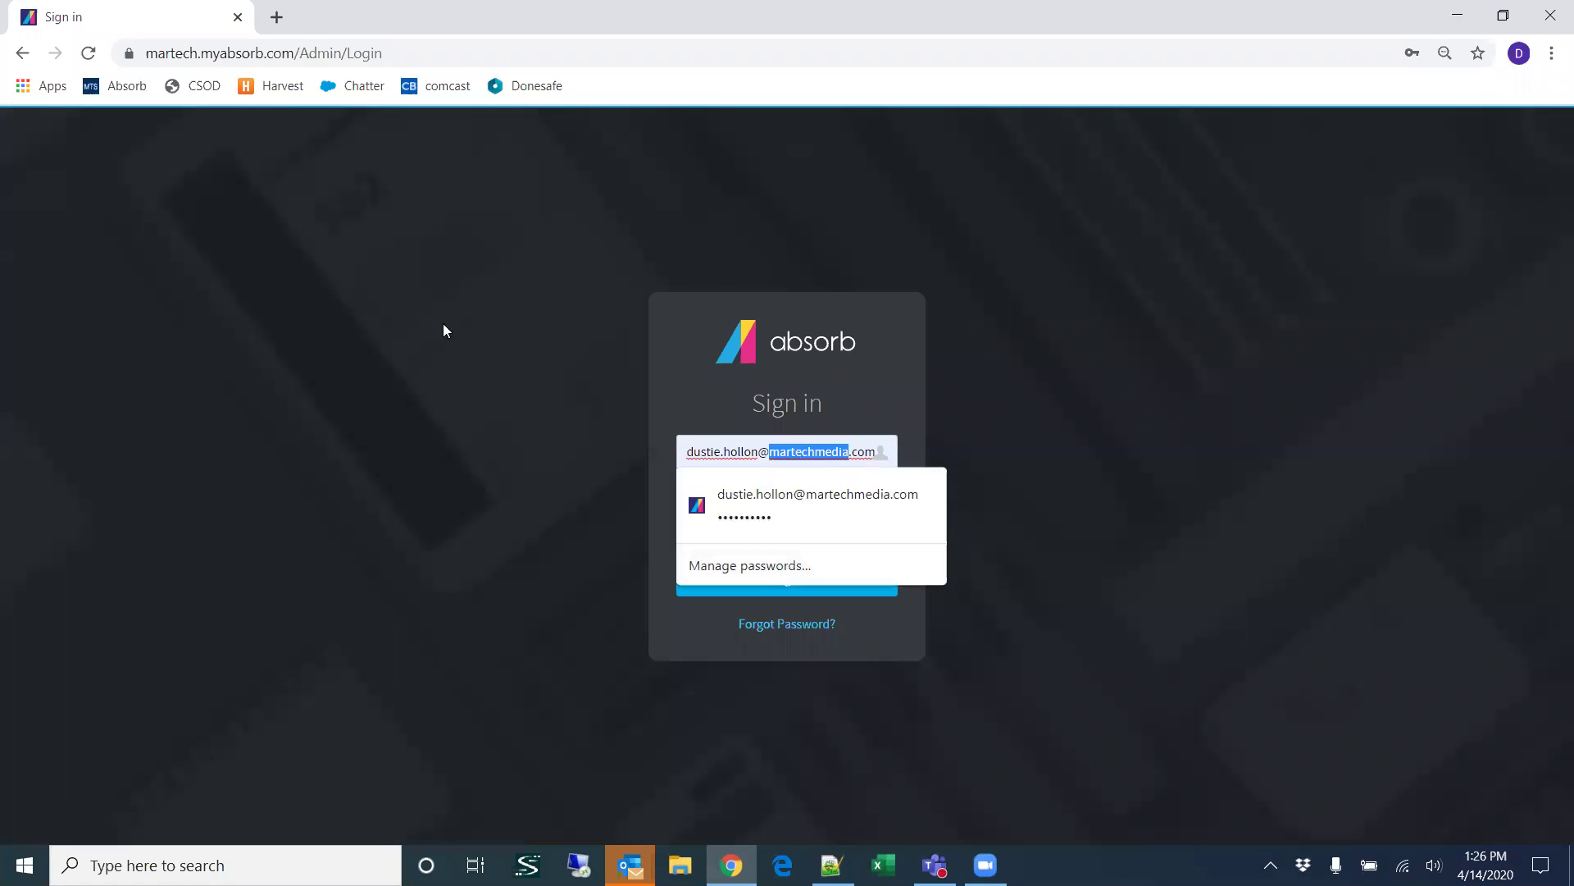
- On the learner login page, sign in with the demo learner's e-mail and decline saving the password
{"action": "left_click", "coordinate": [115, 85]}
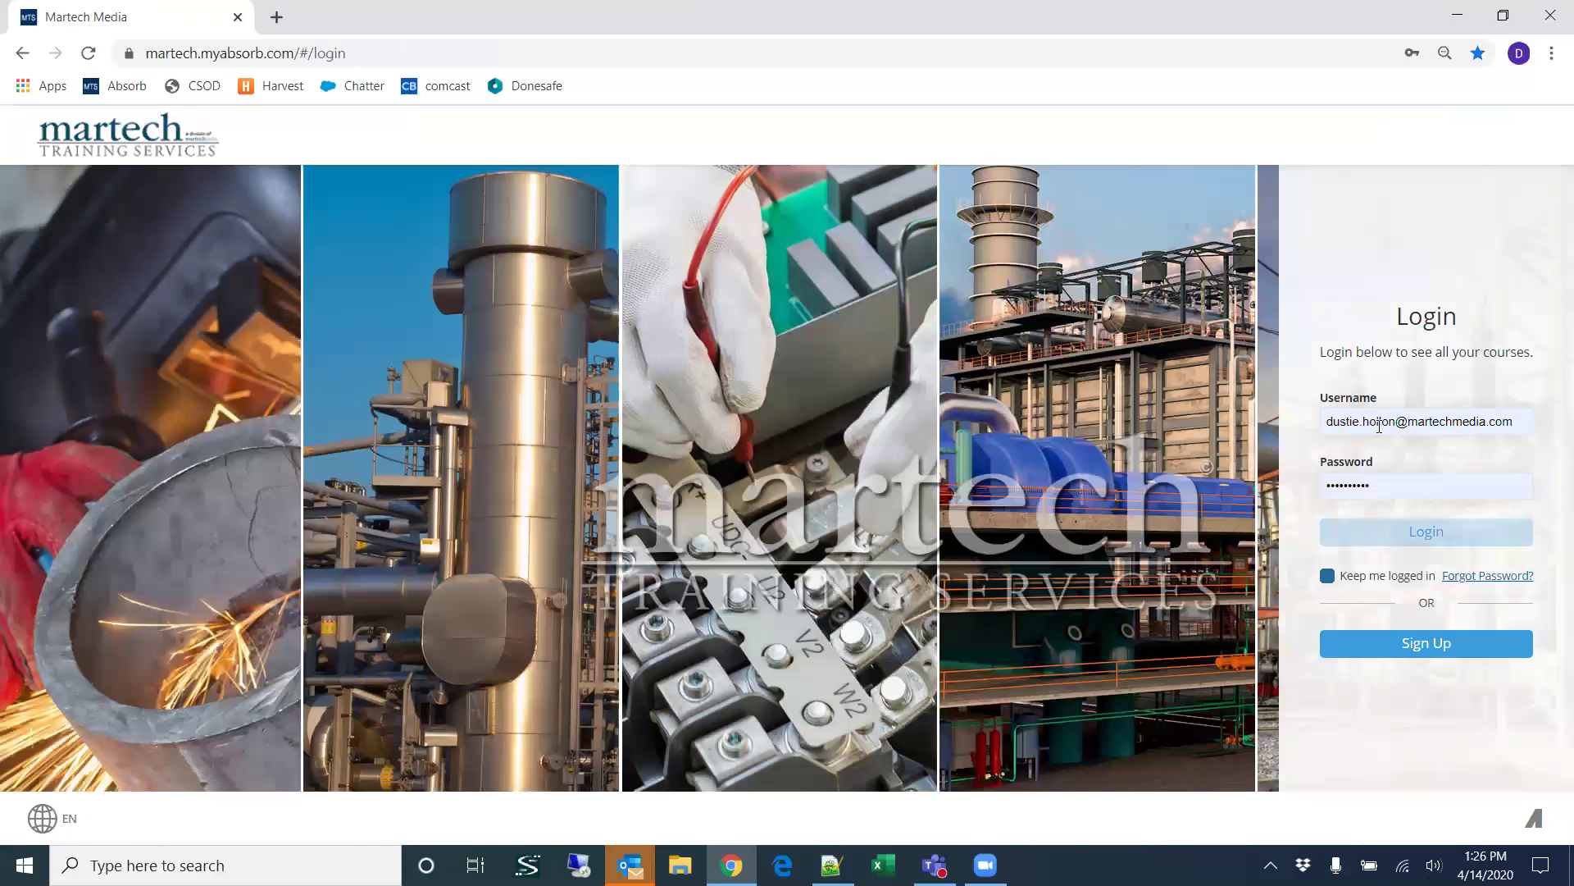
{"action": "double_click", "coordinate": [1377, 421]}
{"action": "key", "text": "ctrl+a"}
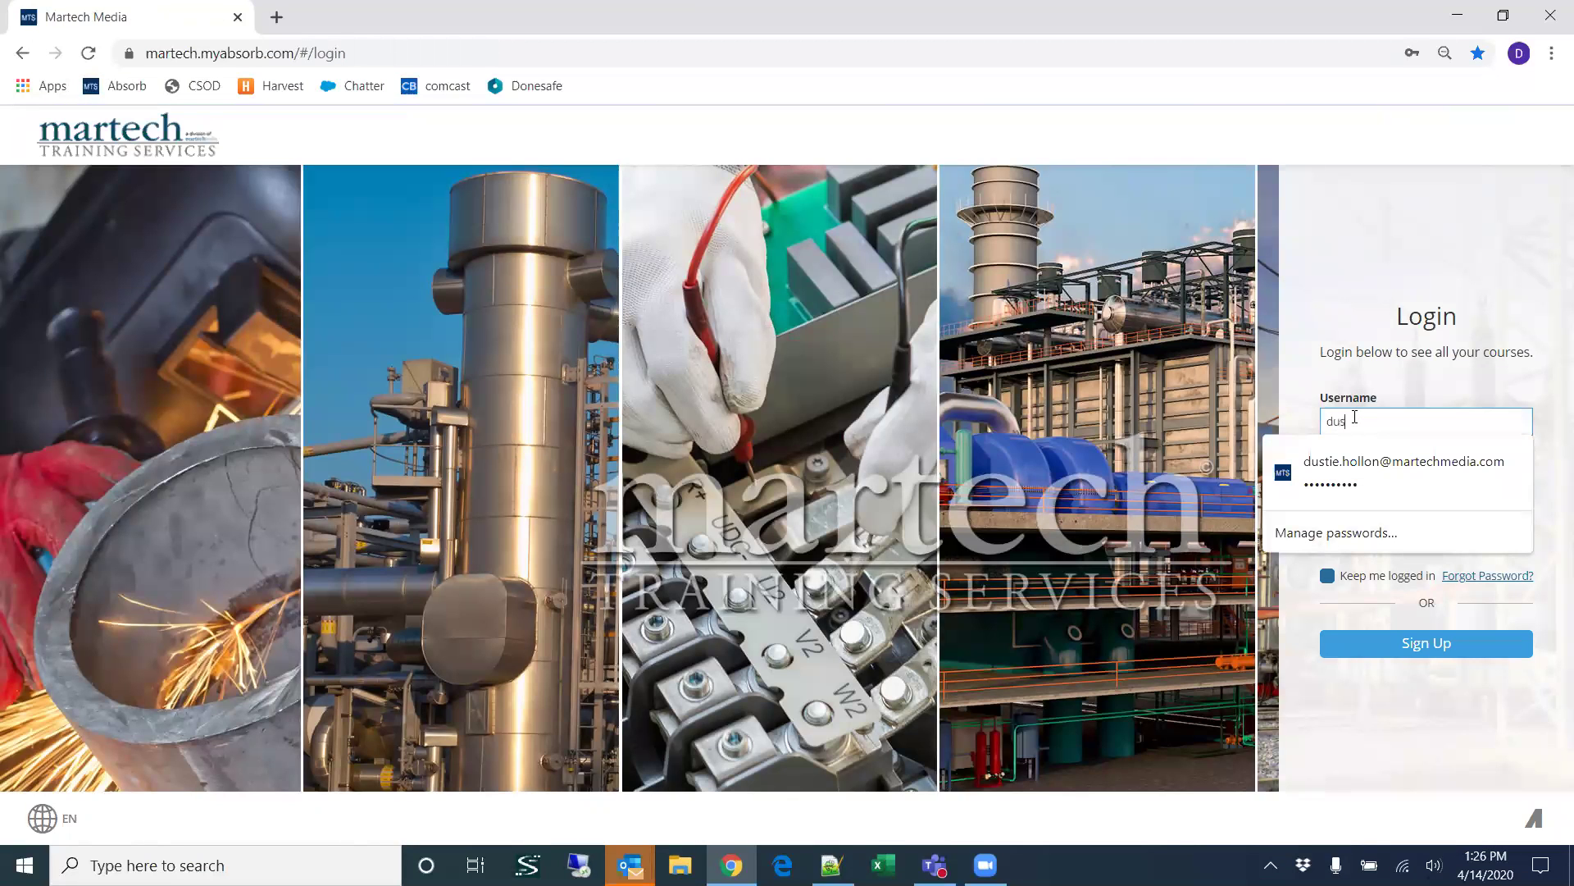
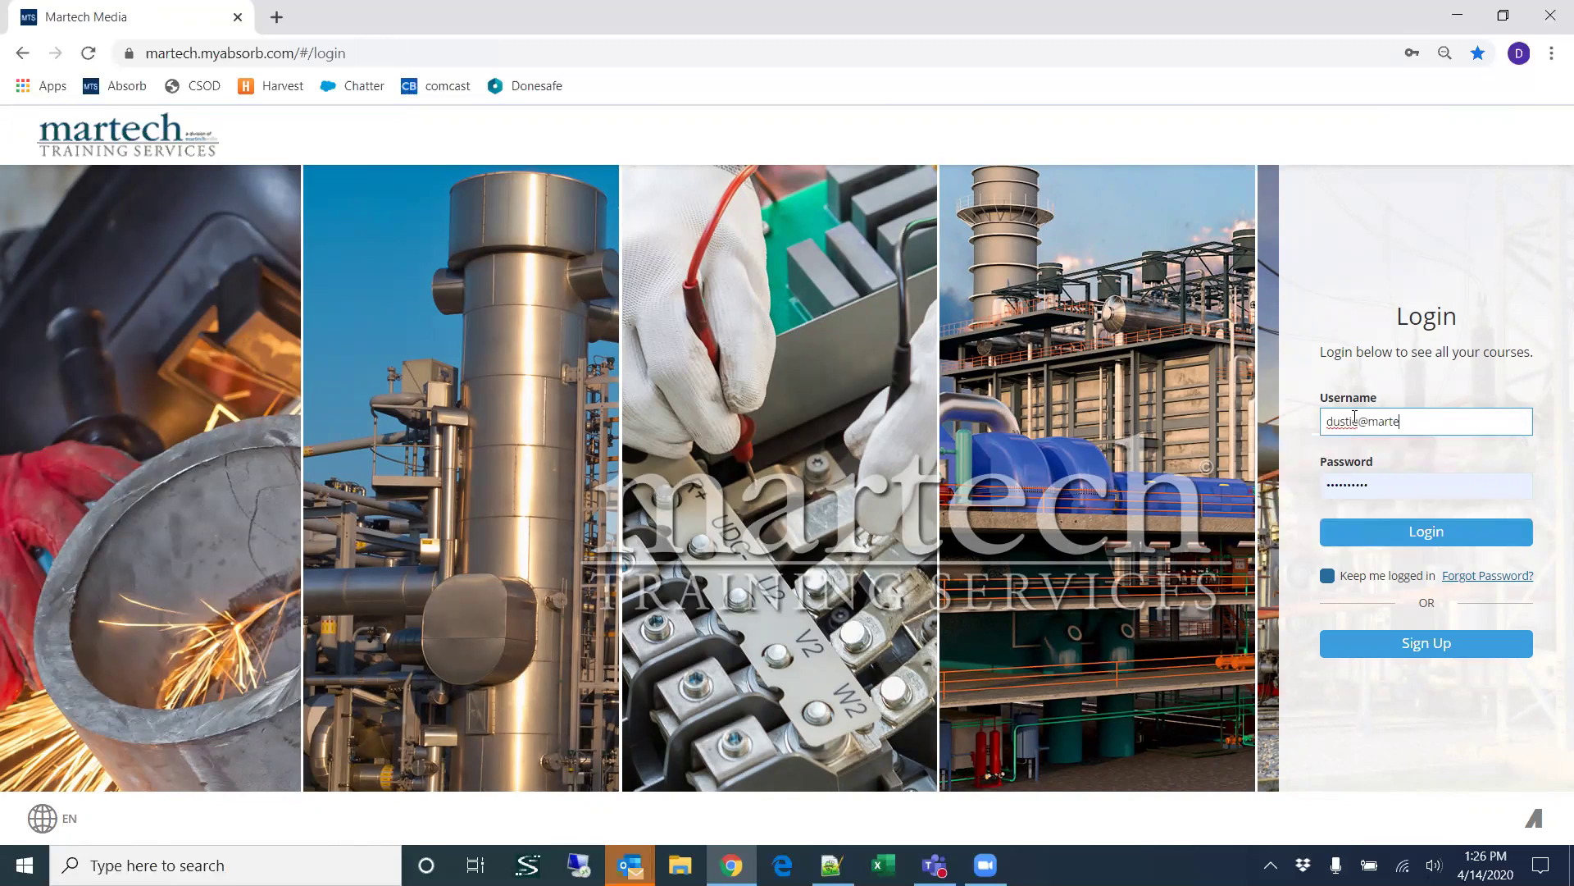
{"action": "key", "text": "Tab"}
{"action": "key", "text": "Return"}
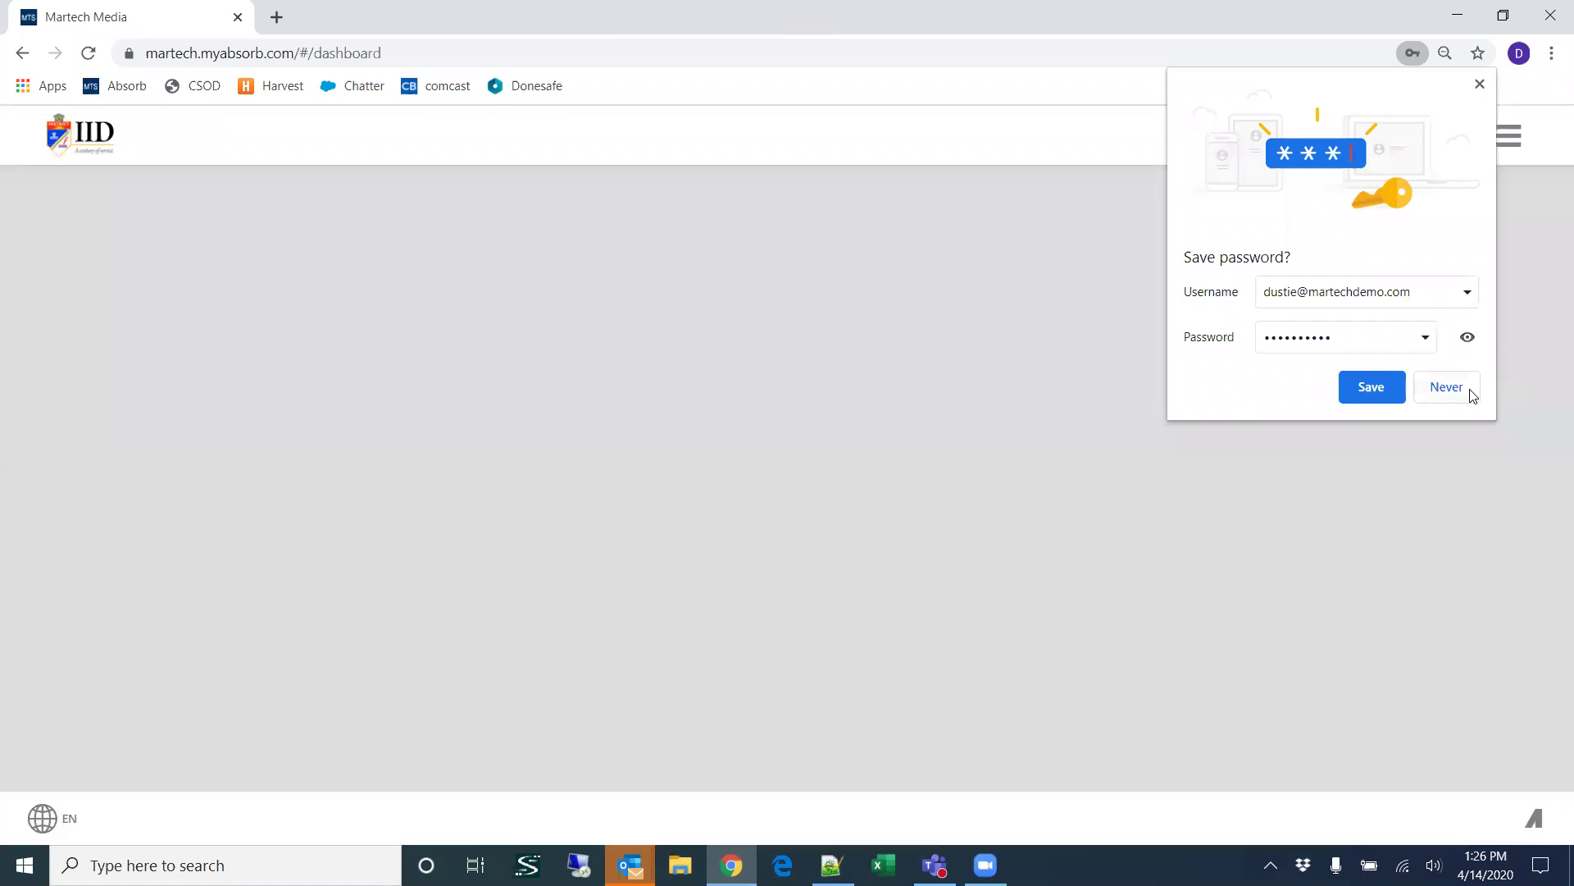
{"action": "left_click", "coordinate": [1471, 392]}
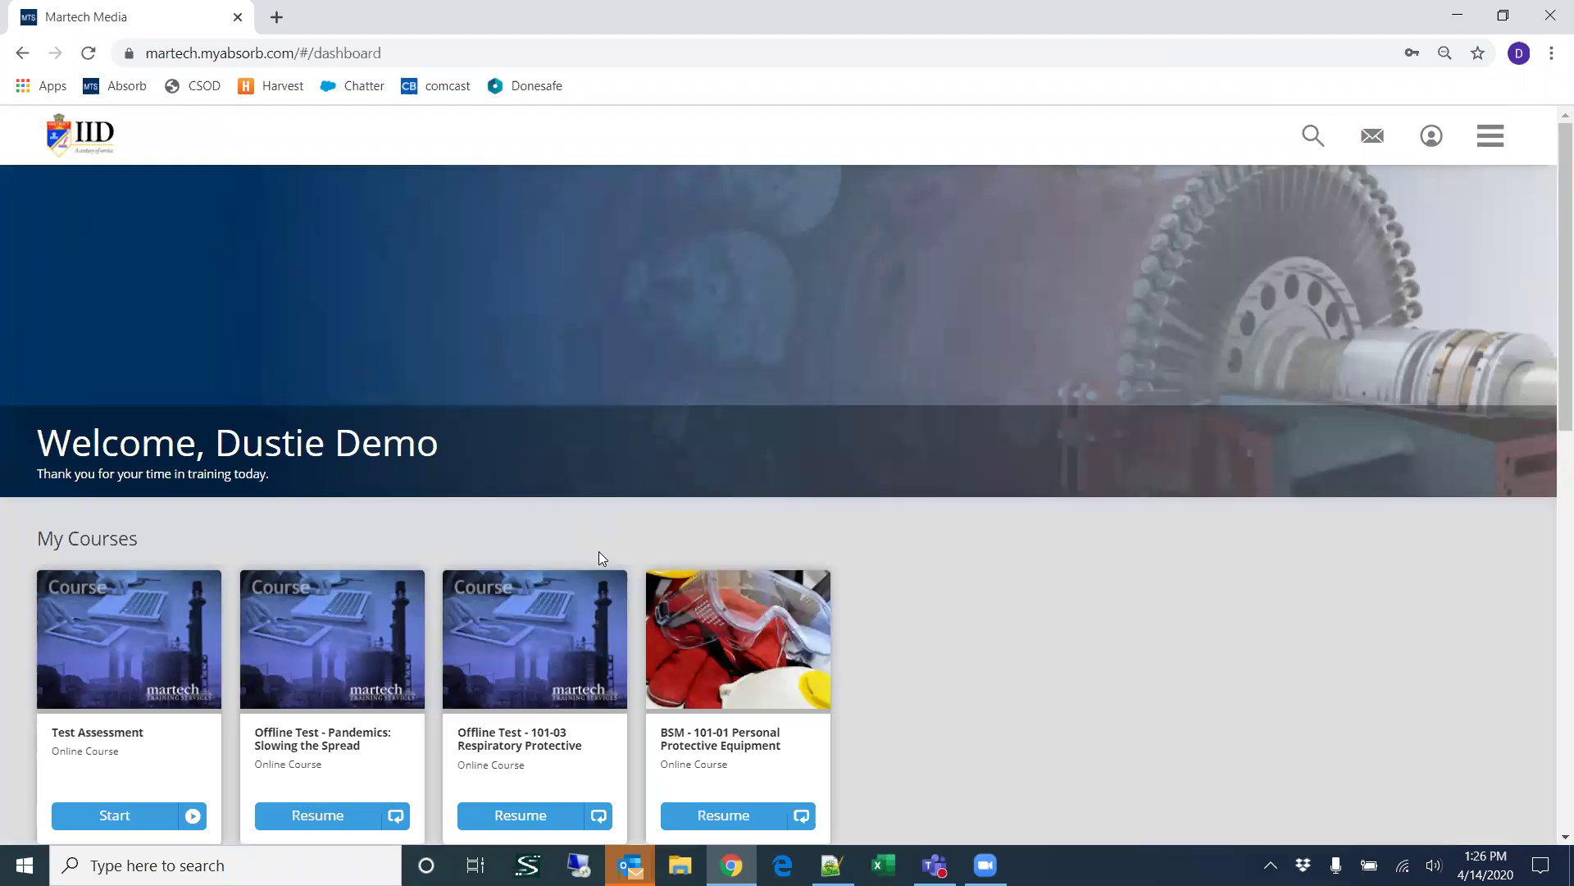
- Start the Test Assessment course and launch its exam questions
{"action": "scroll", "coordinate": [599, 551], "scroll_direction": "down", "scroll_amount": 3}
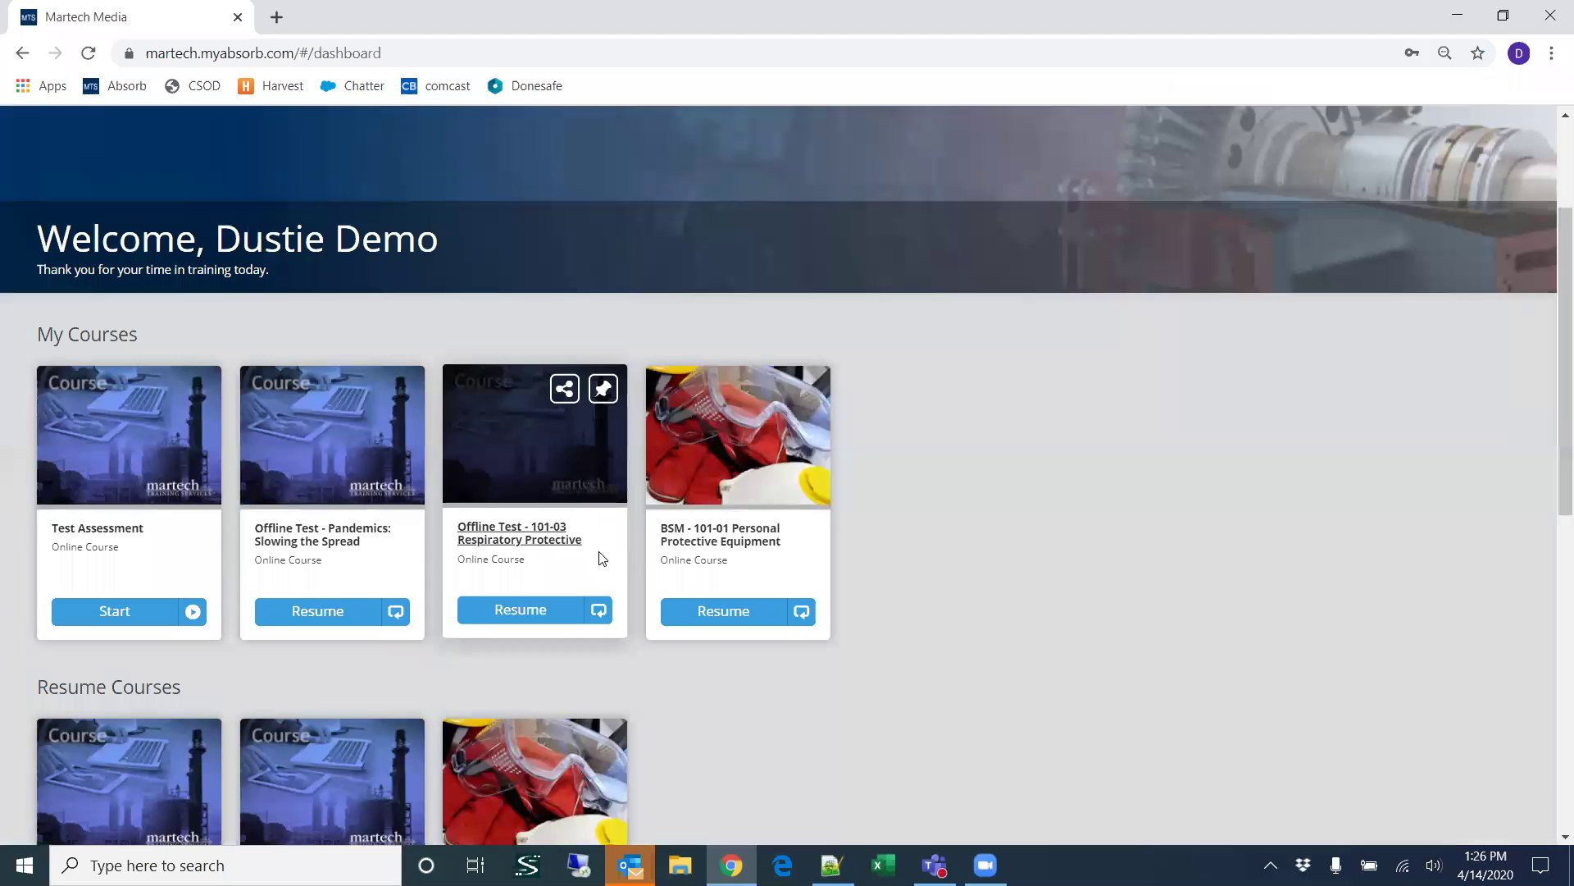
{"action": "left_click", "coordinate": [112, 616]}
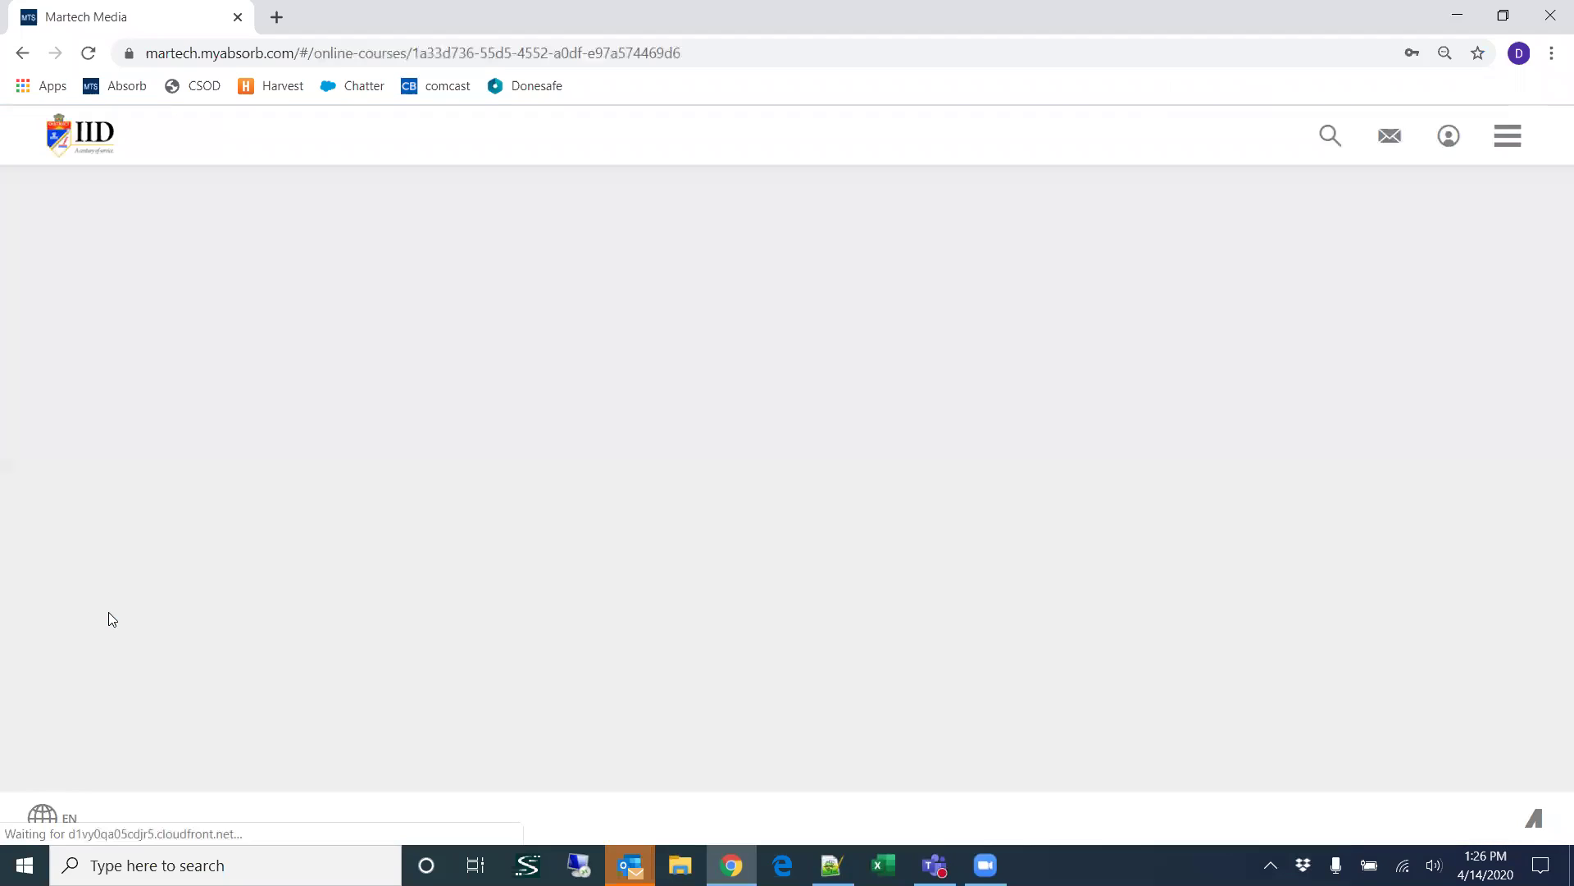
{"action": "left_click", "coordinate": [1181, 494]}
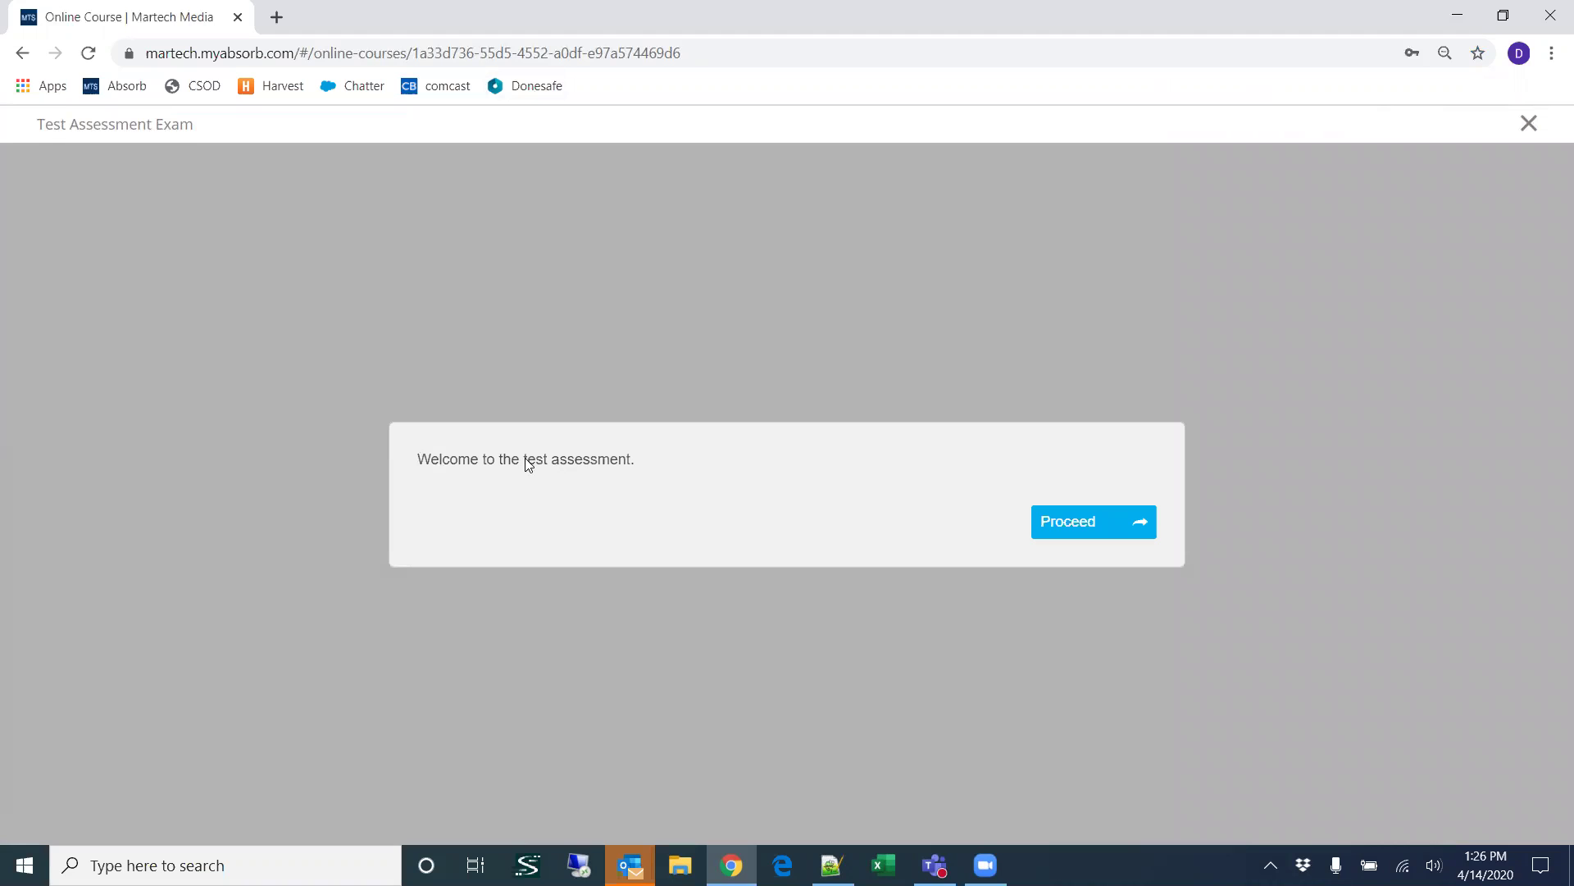
{"action": "left_click", "coordinate": [1091, 528]}
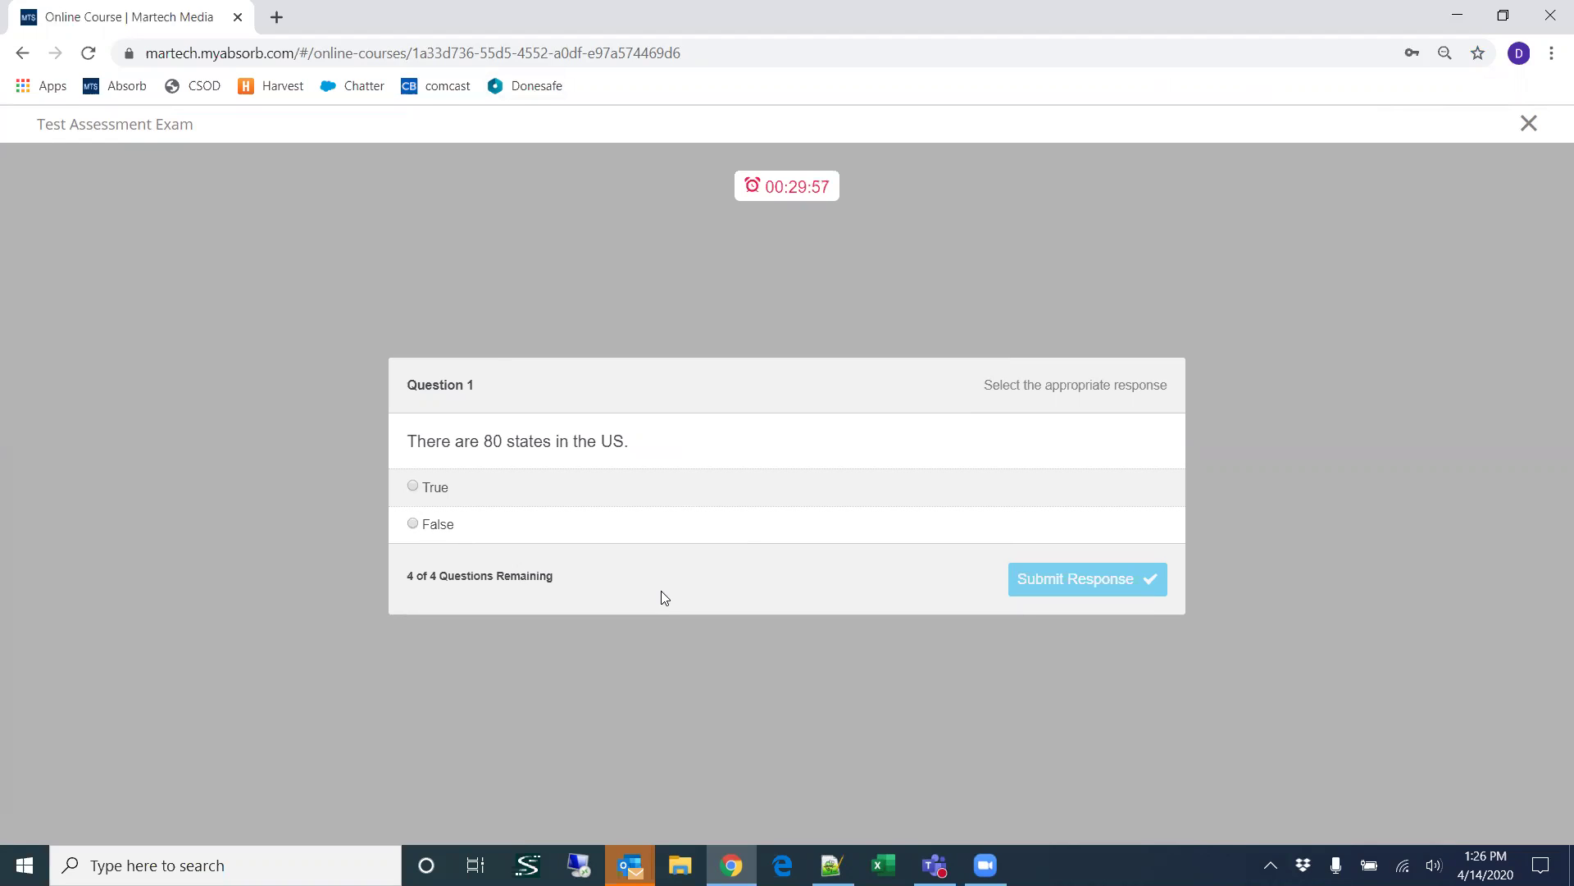
- Answer False to question 1, and tick houston, texas and home for question 2
{"action": "left_click", "coordinate": [419, 526]}
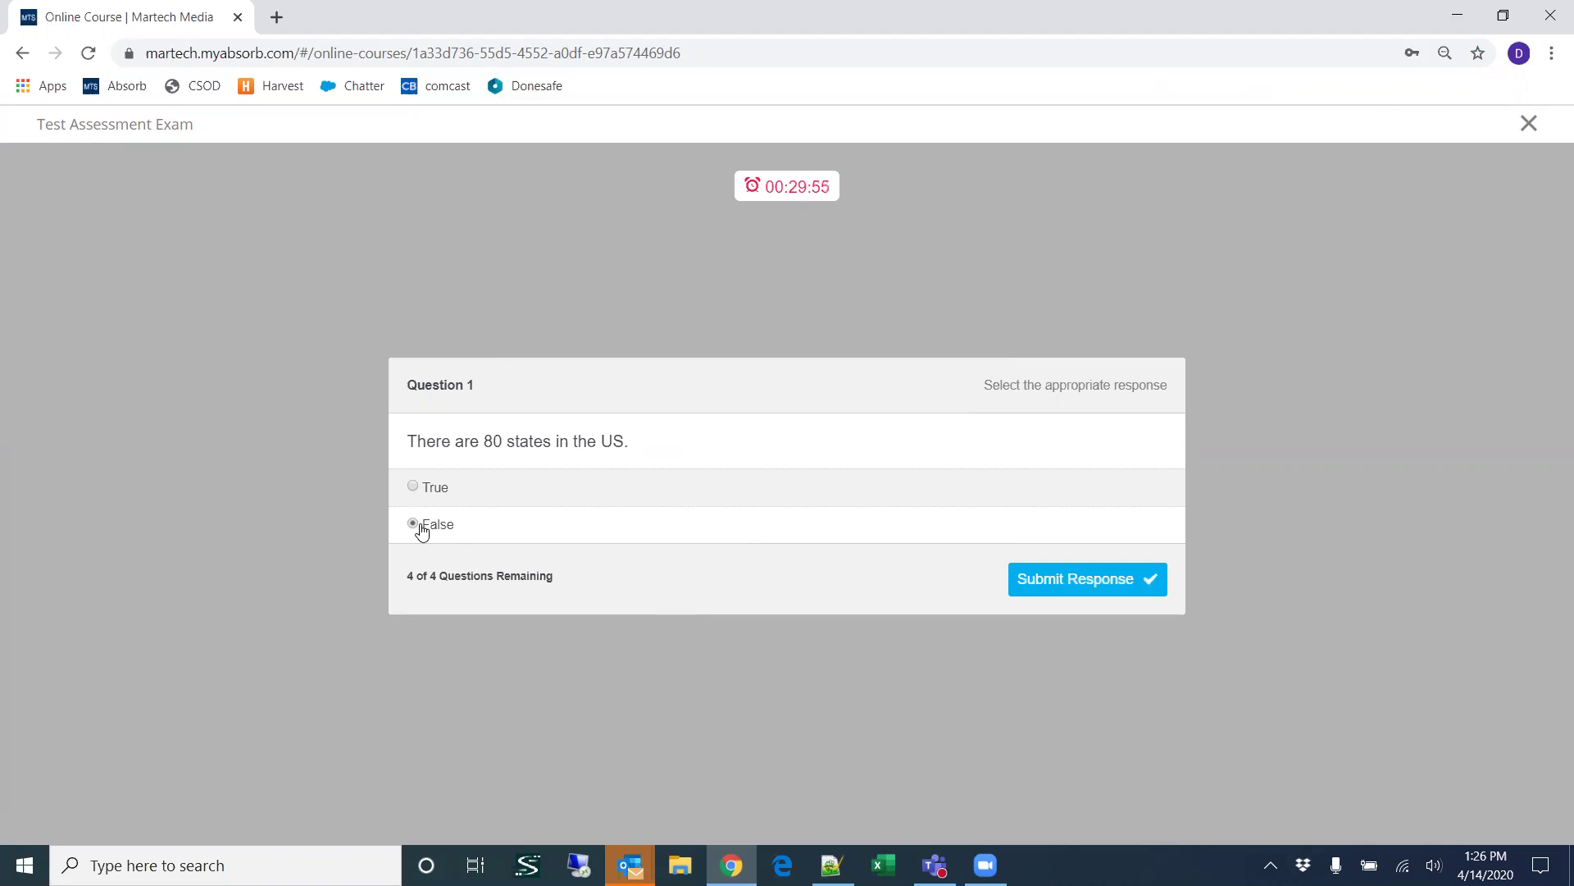
{"action": "left_click", "coordinate": [1047, 582]}
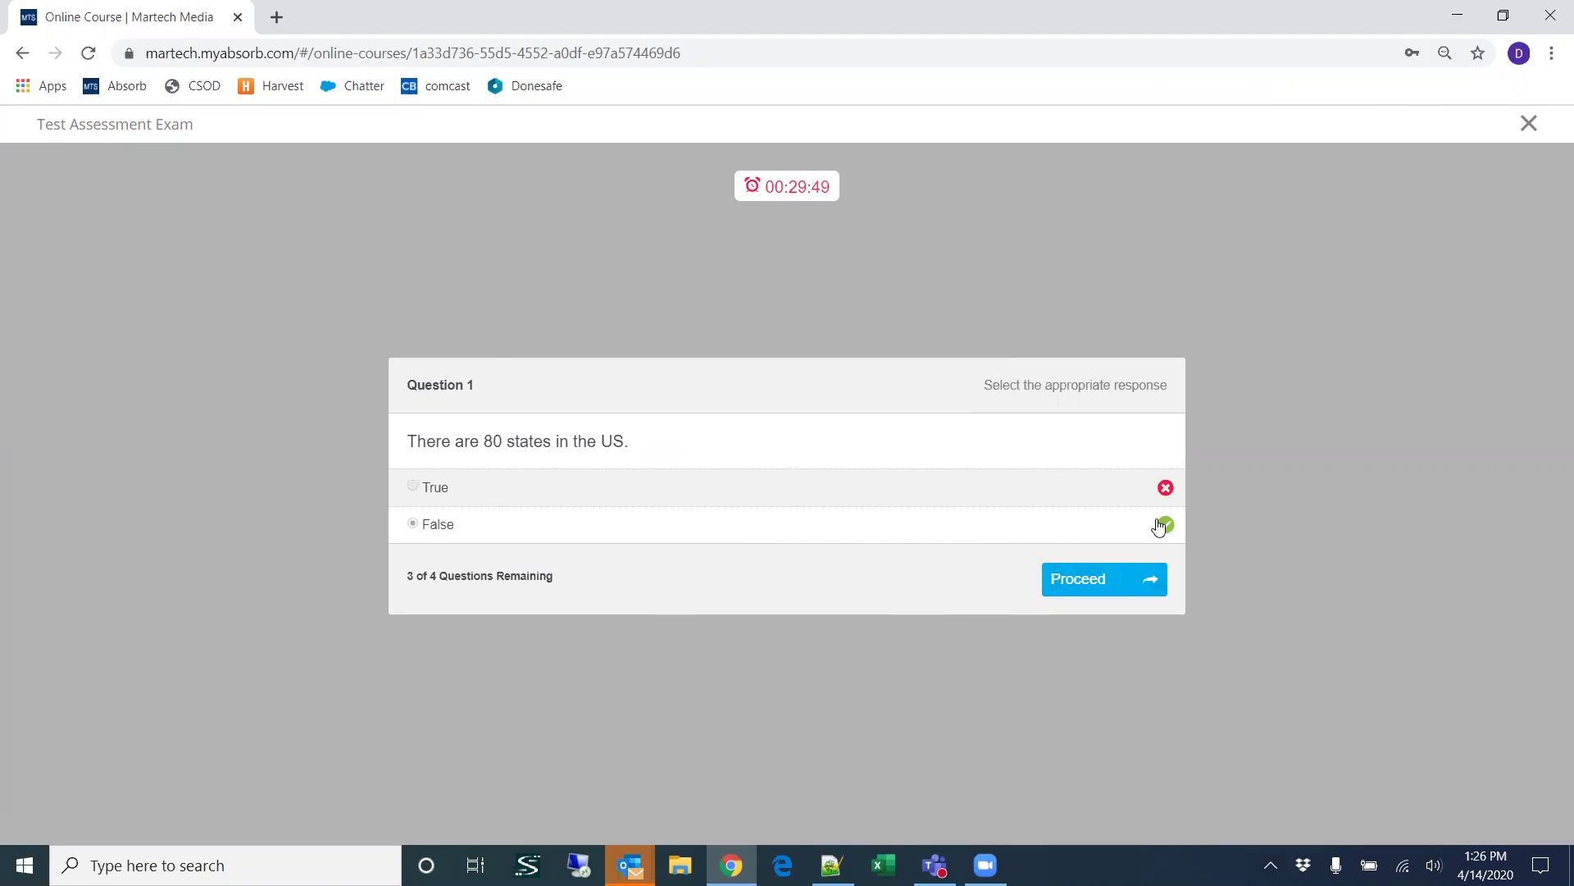
{"action": "left_click", "coordinate": [1092, 585]}
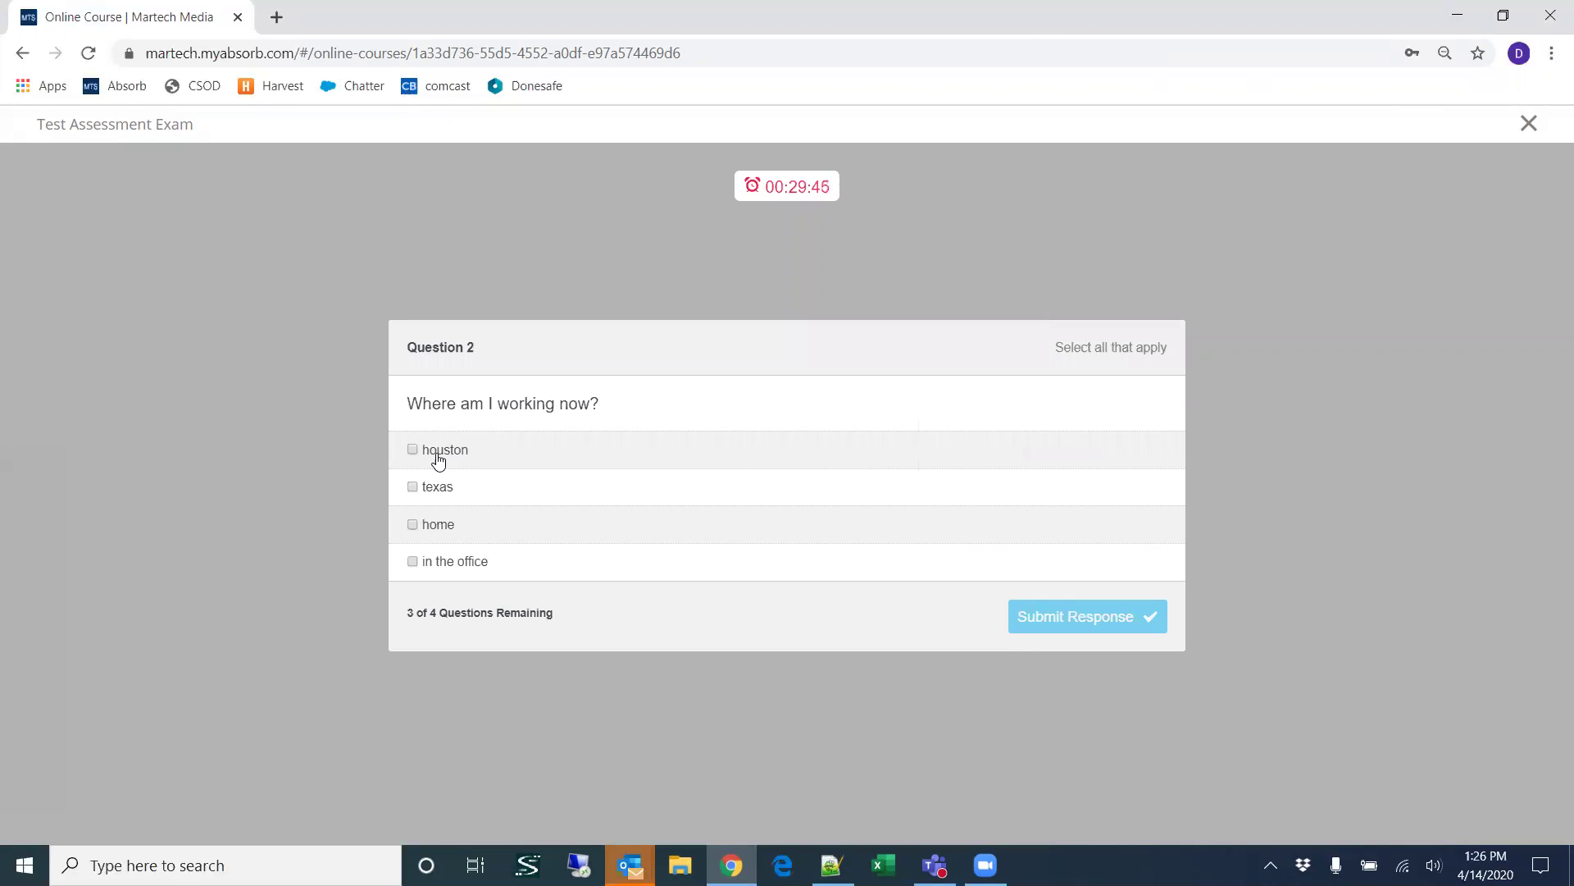
{"action": "left_click", "coordinate": [436, 456]}
{"action": "left_click", "coordinate": [425, 489]}
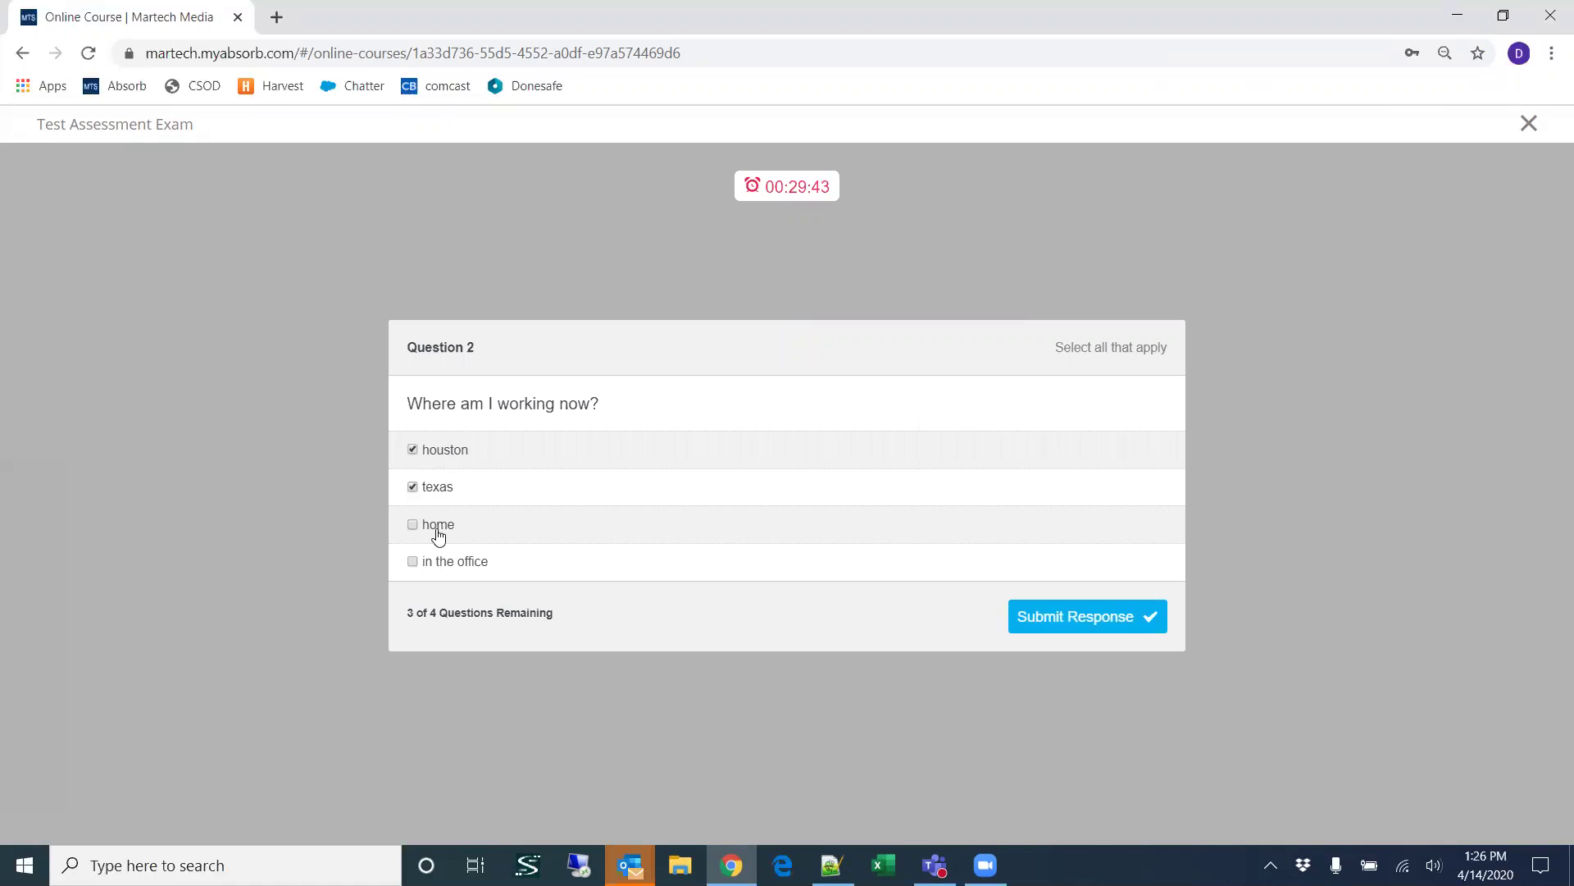
{"action": "left_click", "coordinate": [441, 531]}
{"action": "left_click", "coordinate": [1026, 627]}
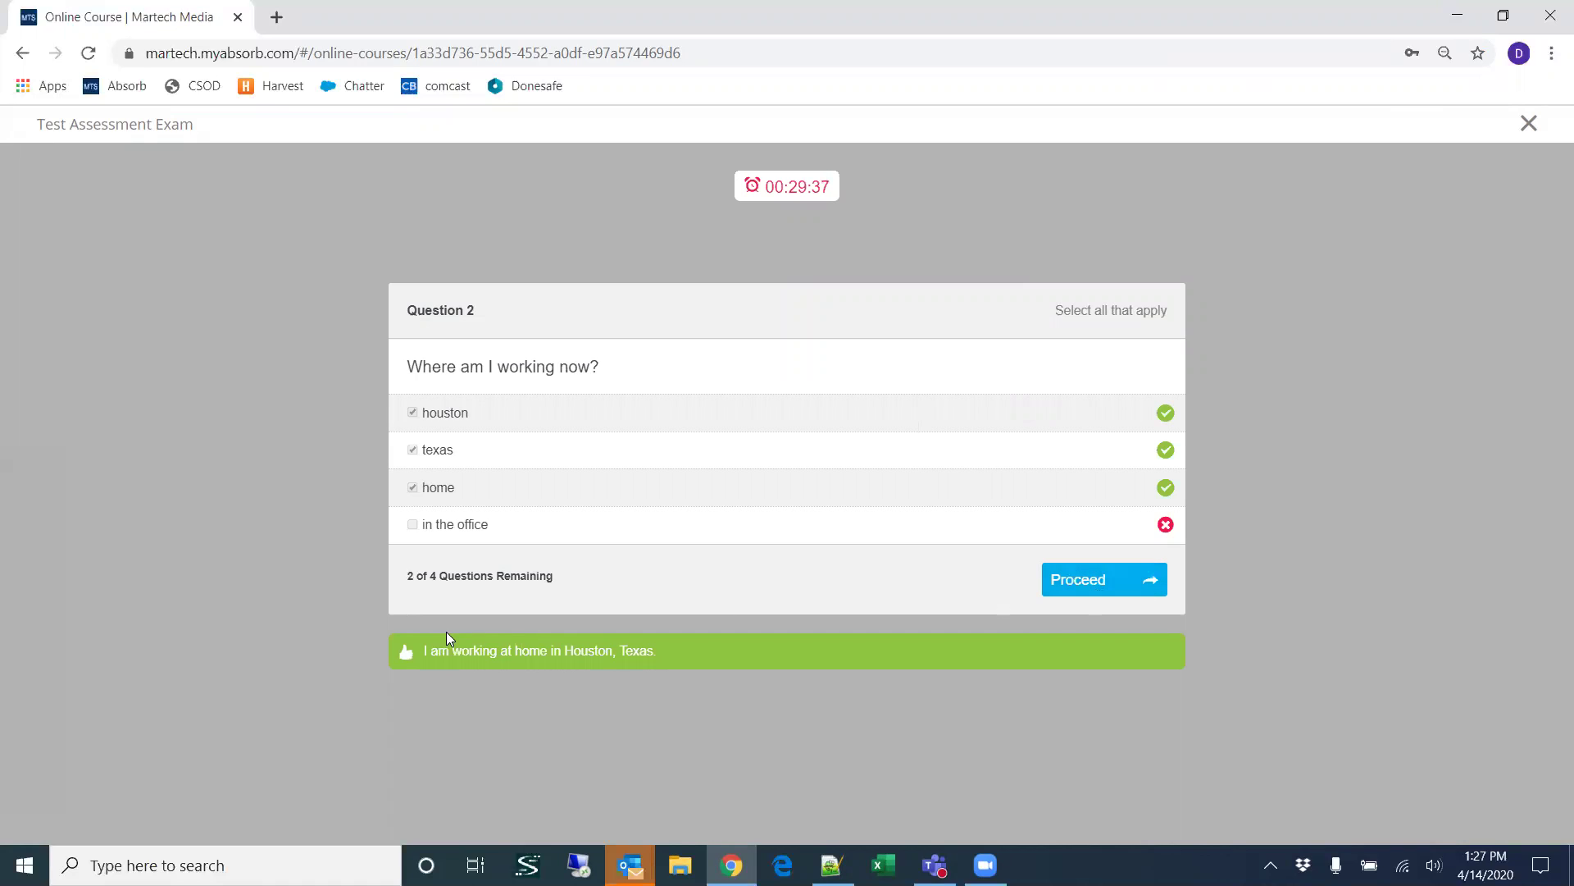
- Answer 79 to the written question 3 and choose Blue for the sky question
{"action": "left_click", "coordinate": [1091, 584]}
{"action": "left_click", "coordinate": [573, 494]}
{"action": "type", "text": "79"}
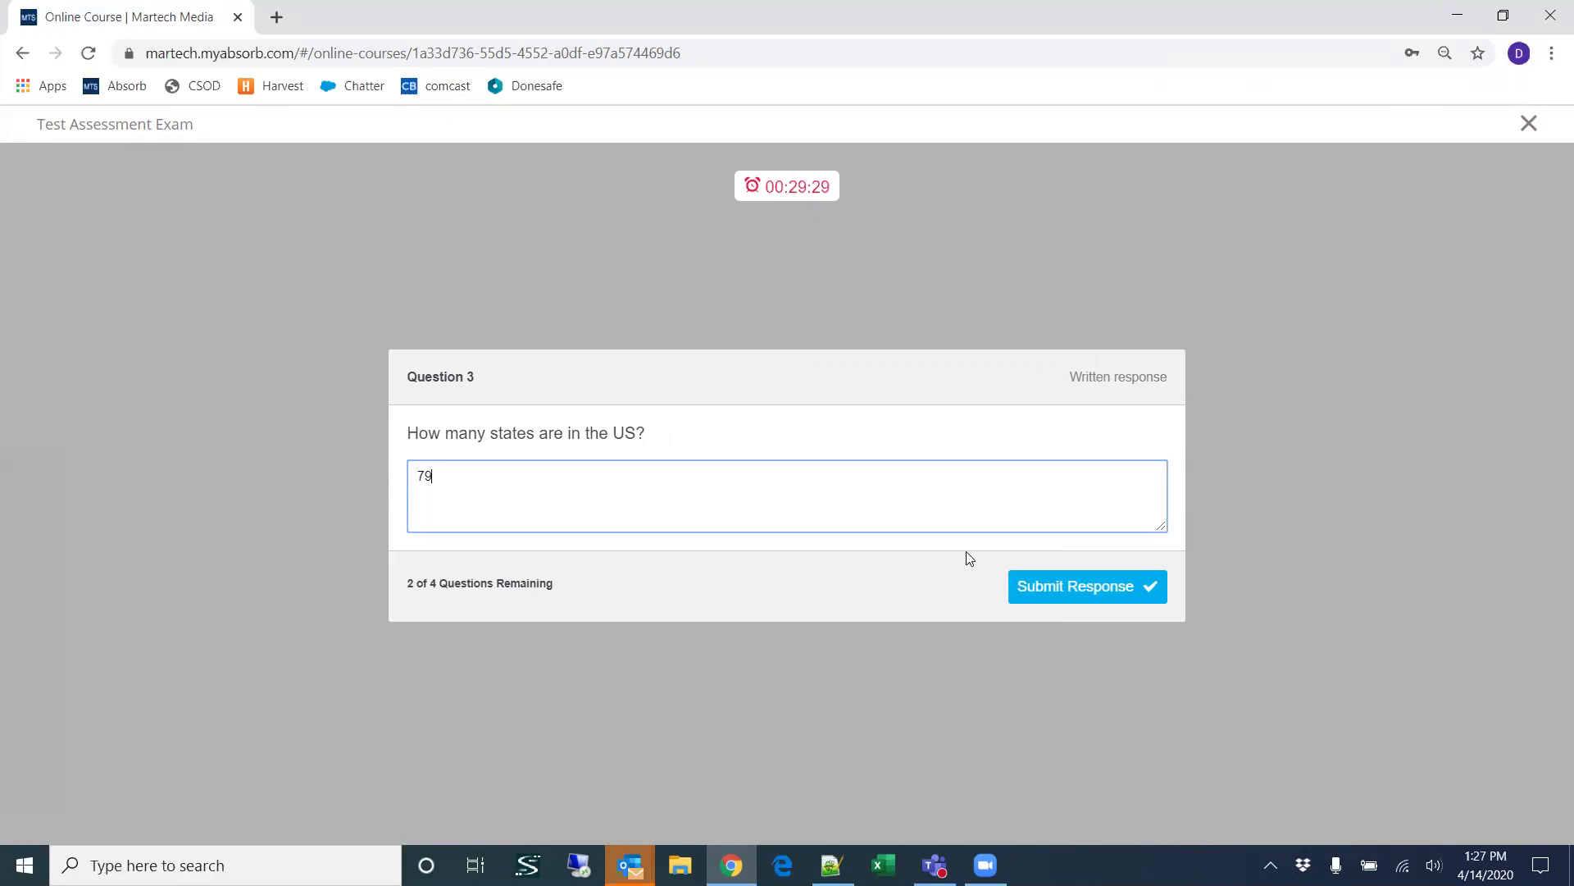
{"action": "left_click", "coordinate": [1056, 587]}
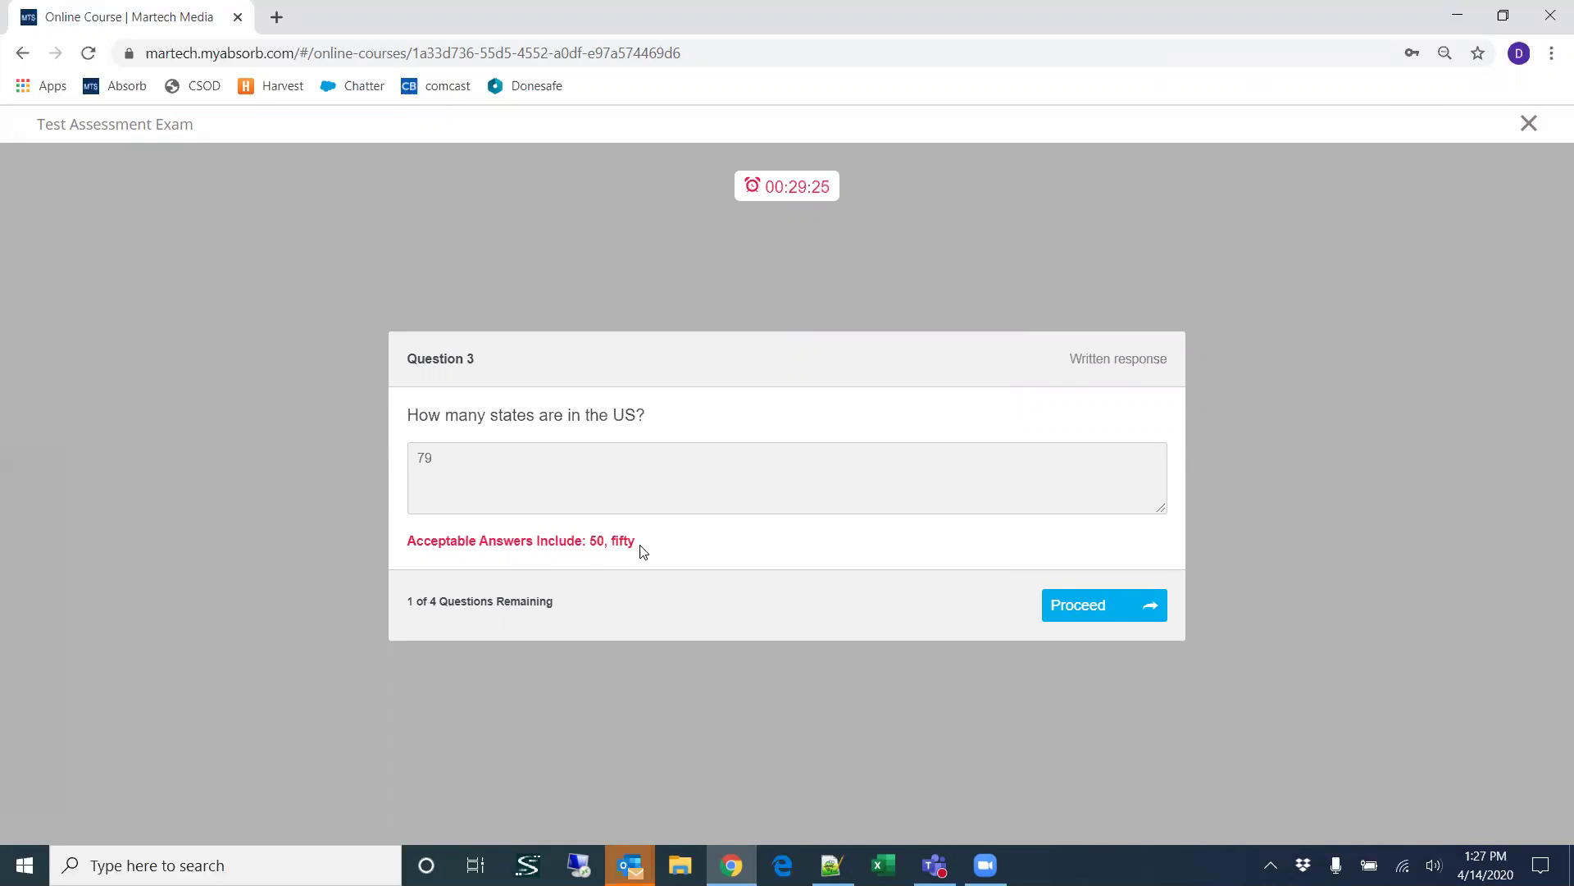
{"action": "left_click", "coordinate": [1094, 618]}
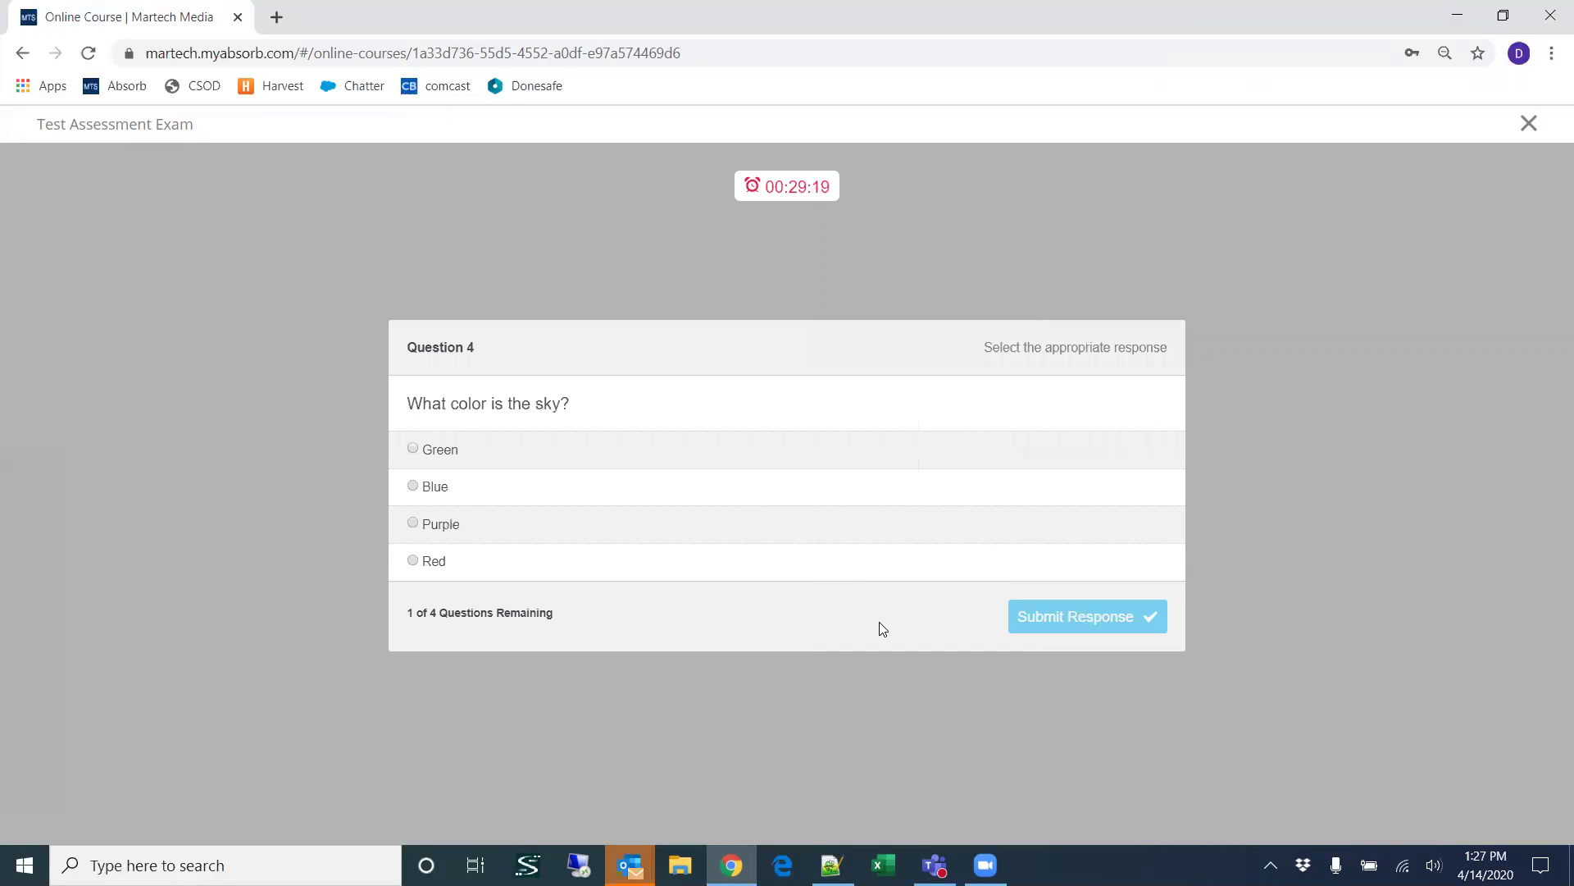
{"action": "left_click", "coordinate": [414, 487]}
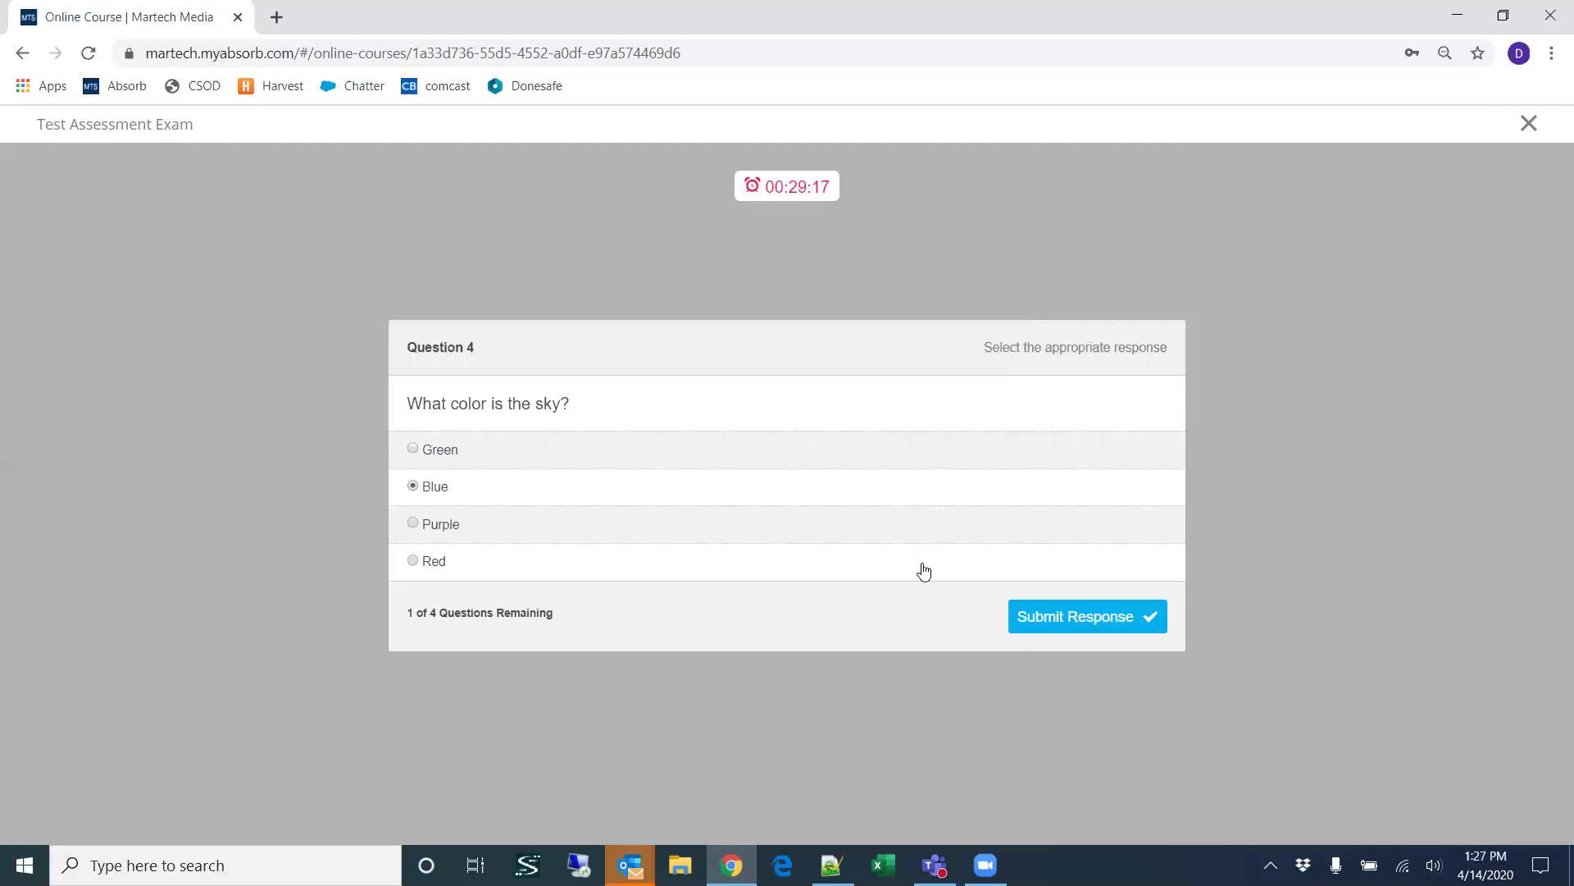
{"action": "left_click", "coordinate": [1036, 616]}
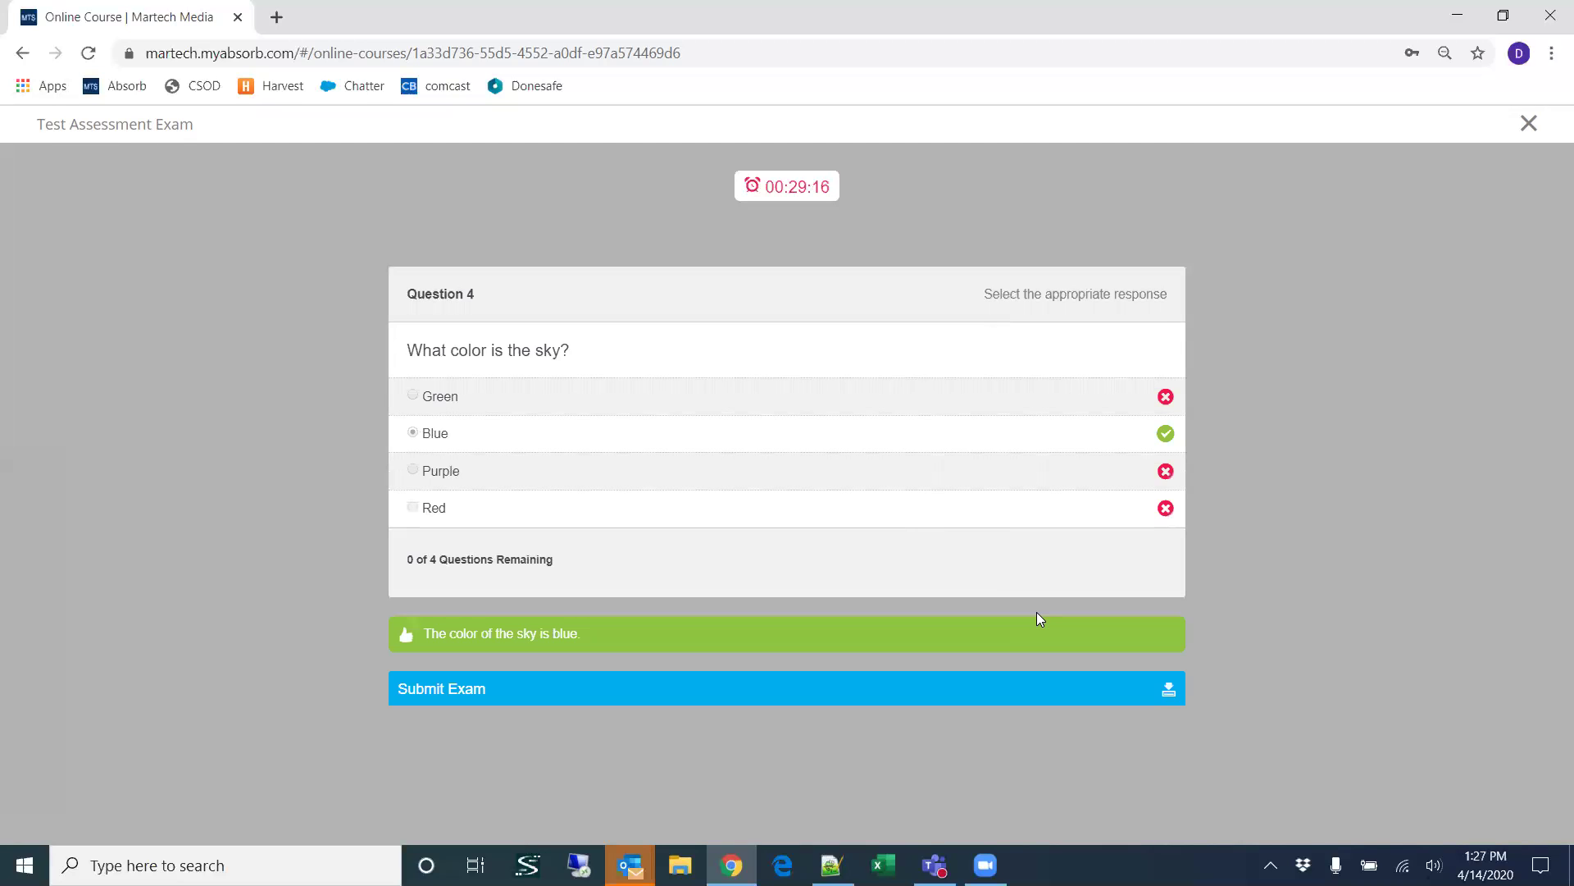
- Submit the exam for scoring, continue past the 75% result and close the activity
{"action": "left_click", "coordinate": [558, 693]}
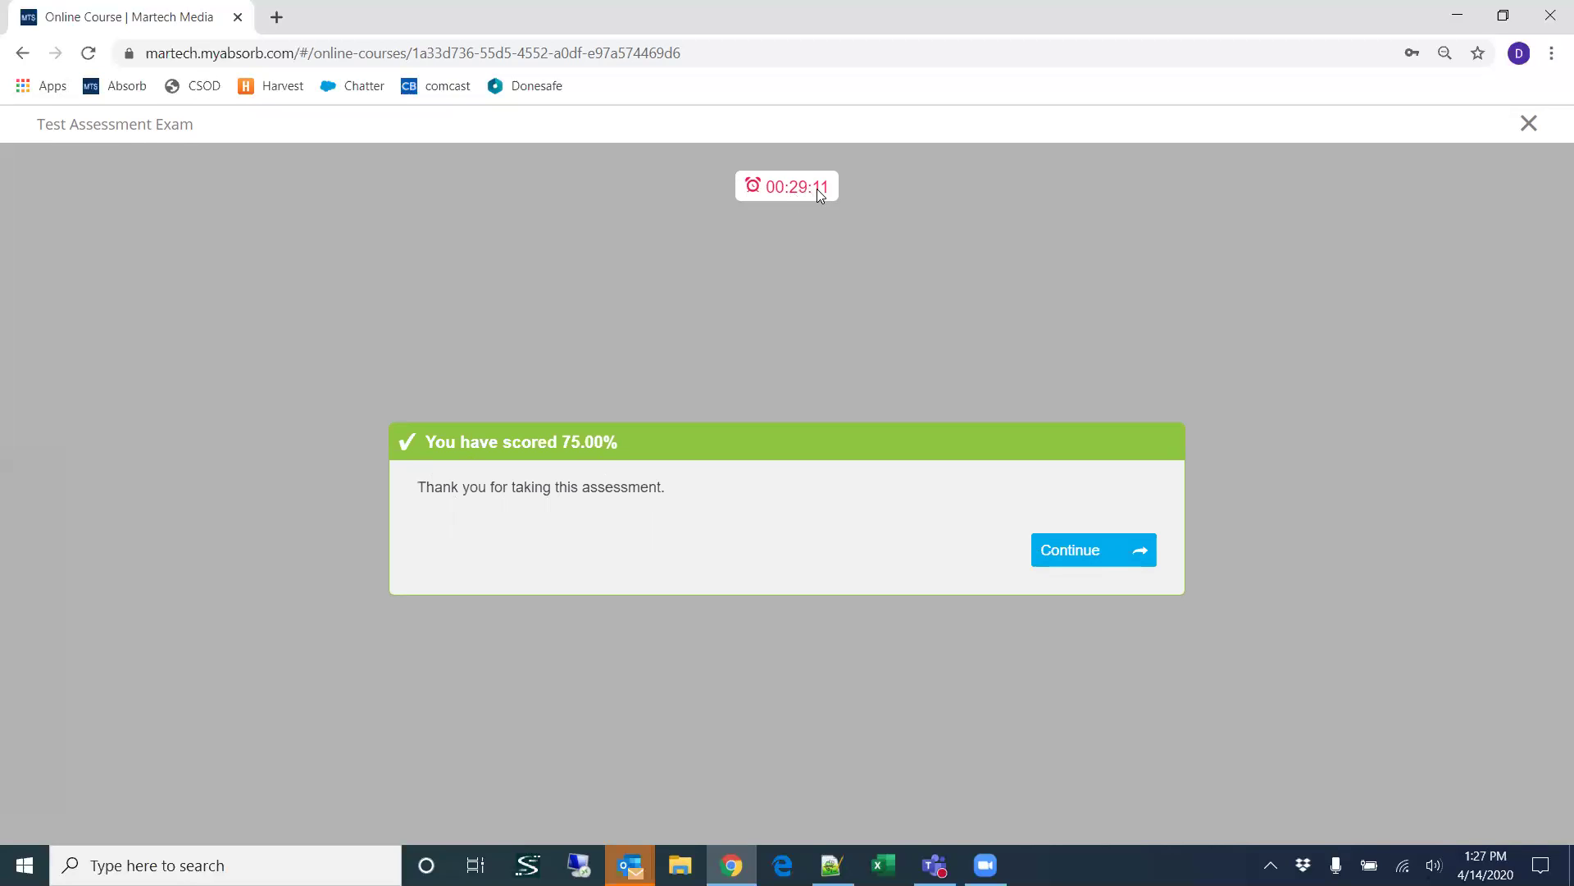
{"action": "left_click", "coordinate": [1099, 553]}
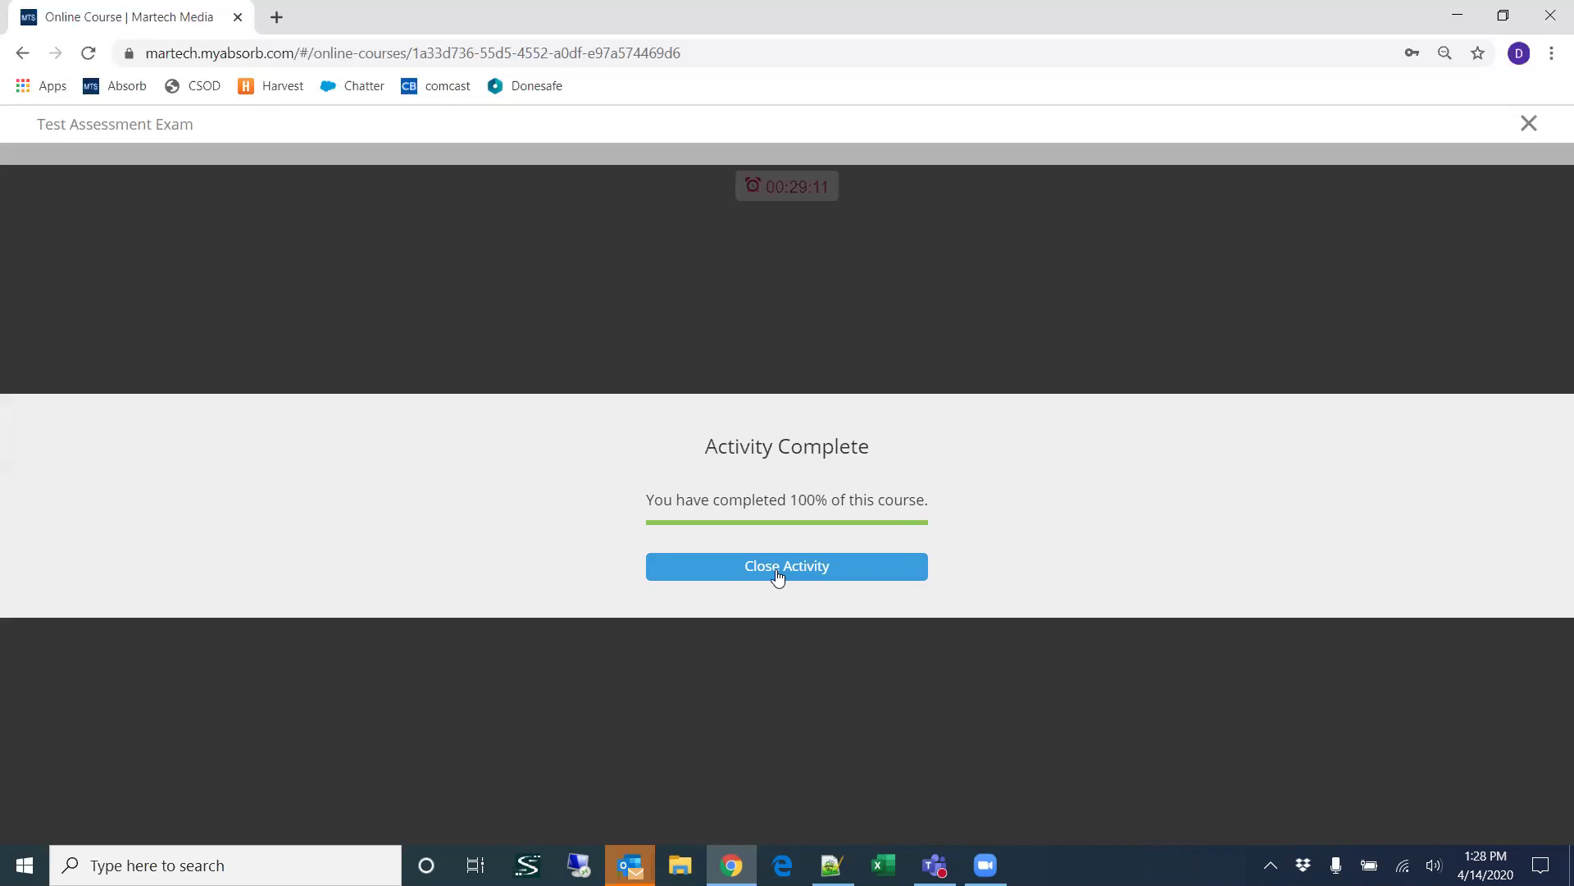
{"action": "left_click", "coordinate": [778, 577]}
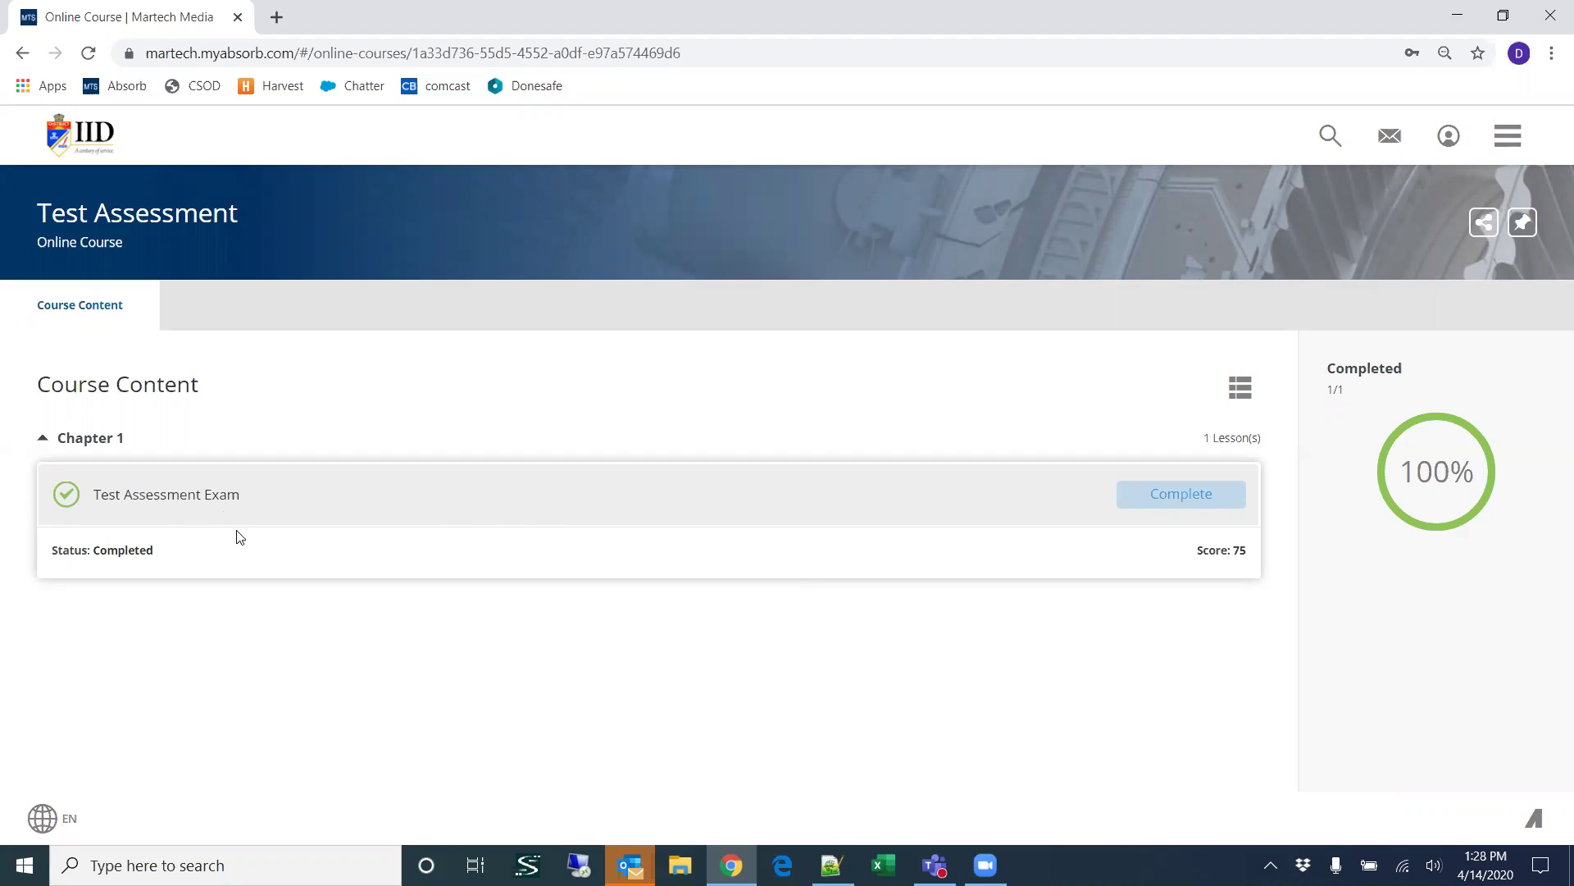
- Log off the learner account and sign back in with the saved credentials
{"action": "left_click", "coordinate": [1507, 136]}
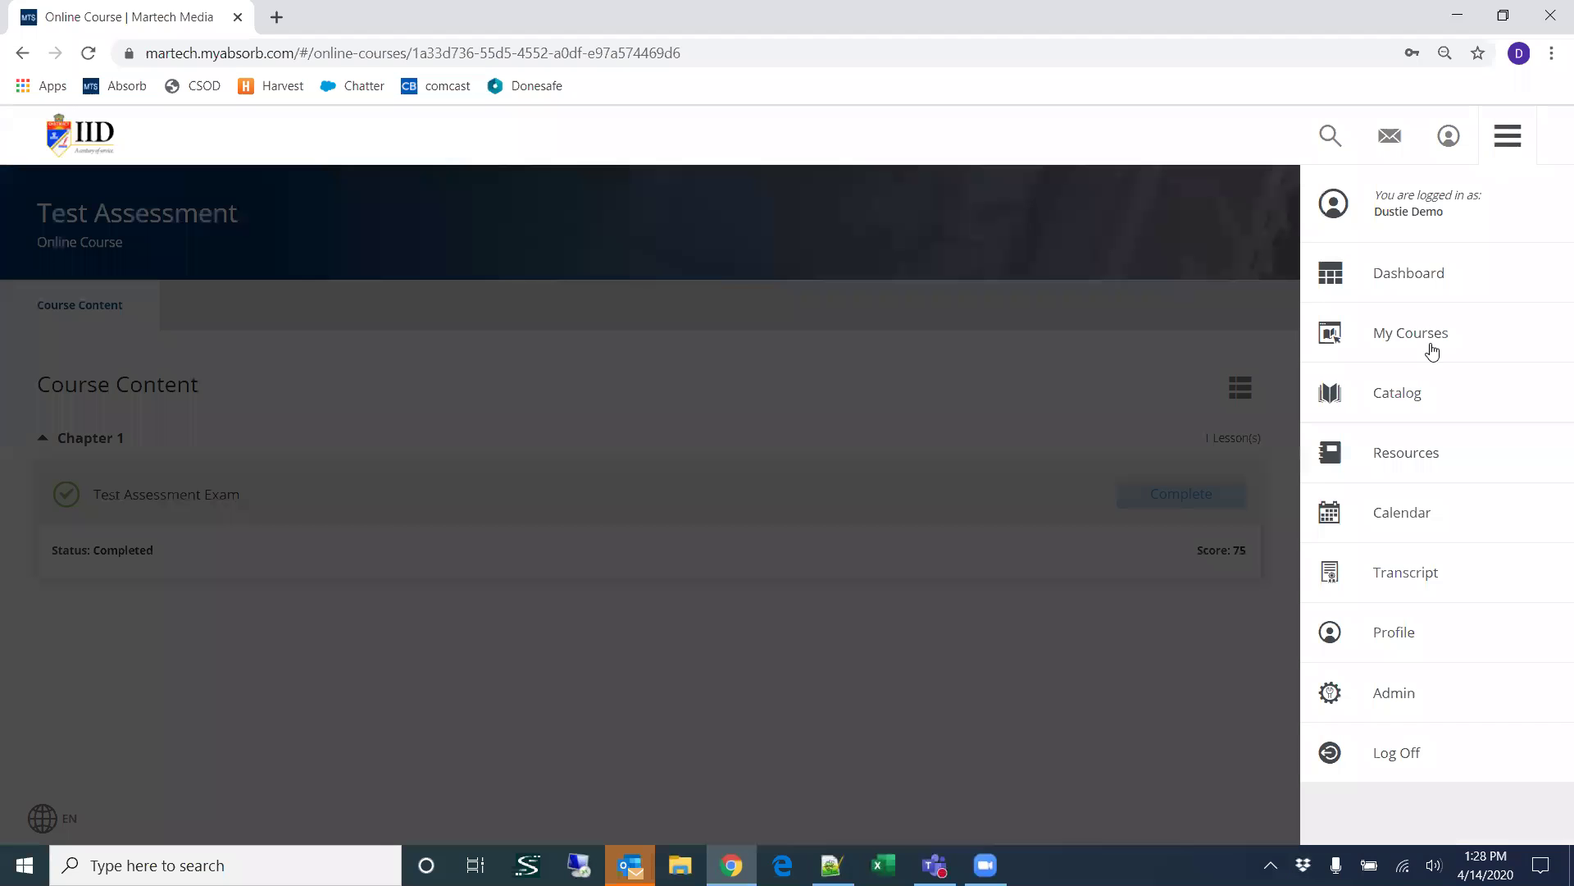
{"action": "left_click", "coordinate": [1385, 755]}
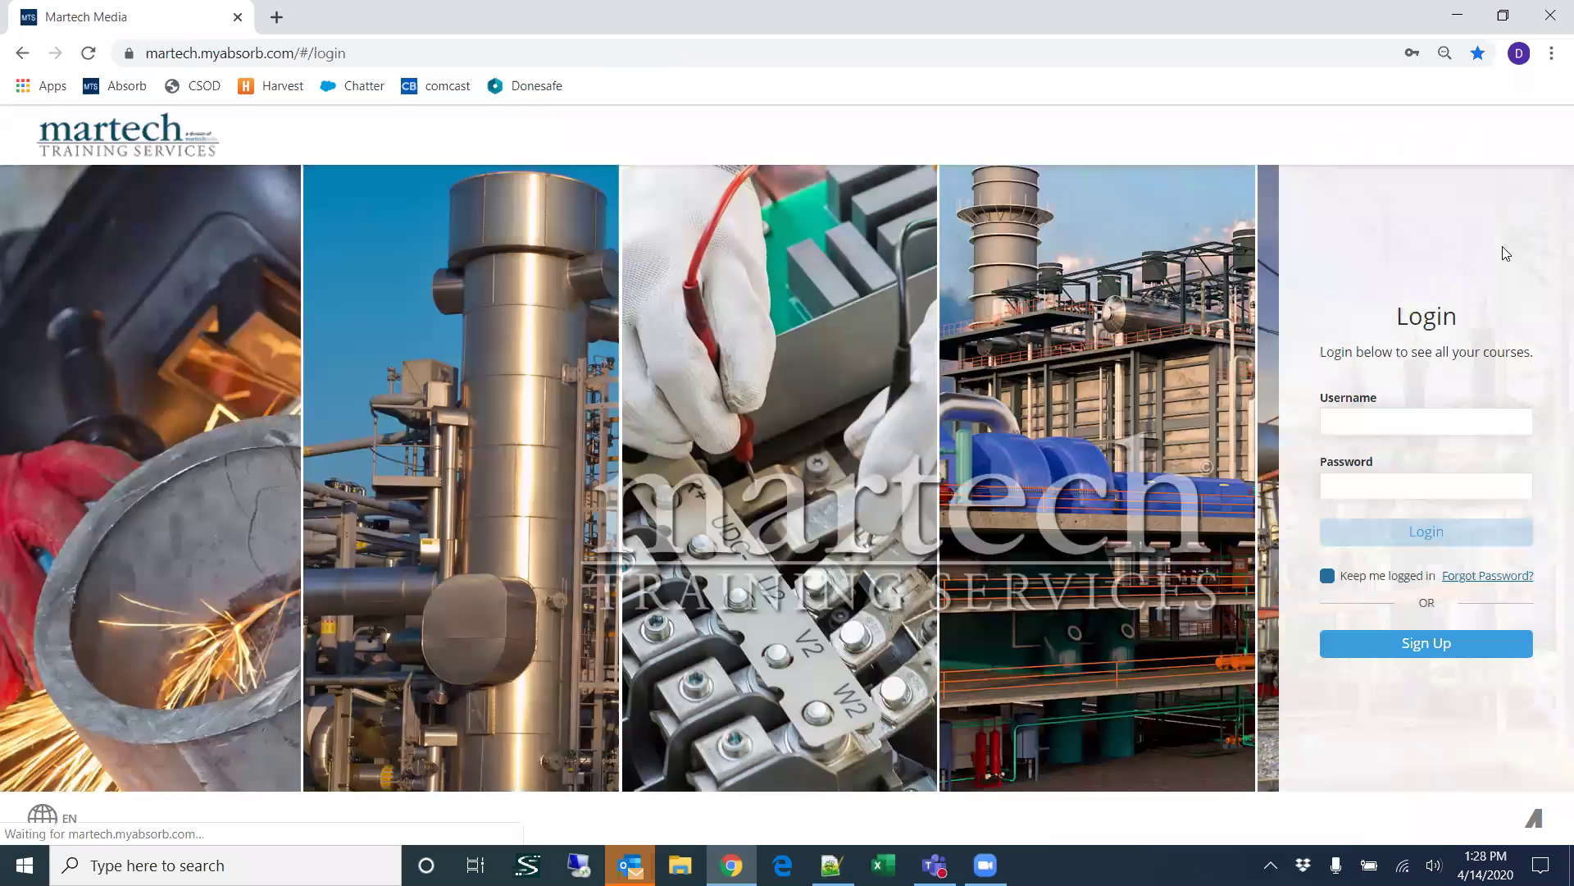
{"action": "left_click", "coordinate": [1418, 551]}
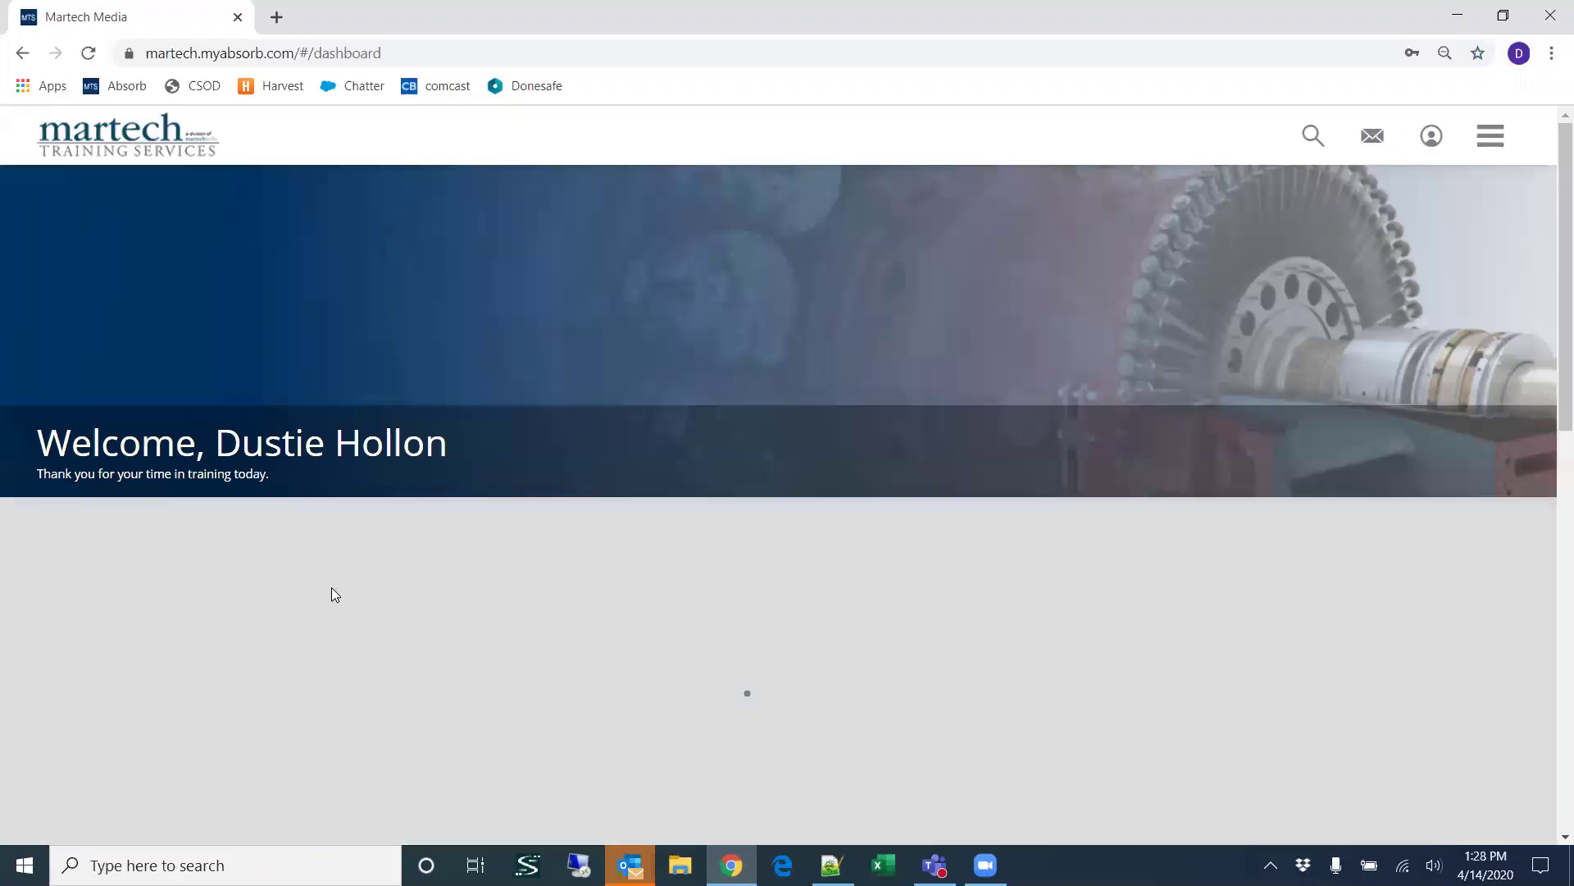
- Switch to the Admin side and open the Assessments report from Reports
{"action": "left_click", "coordinate": [1491, 135]}
{"action": "left_click", "coordinate": [1410, 692]}
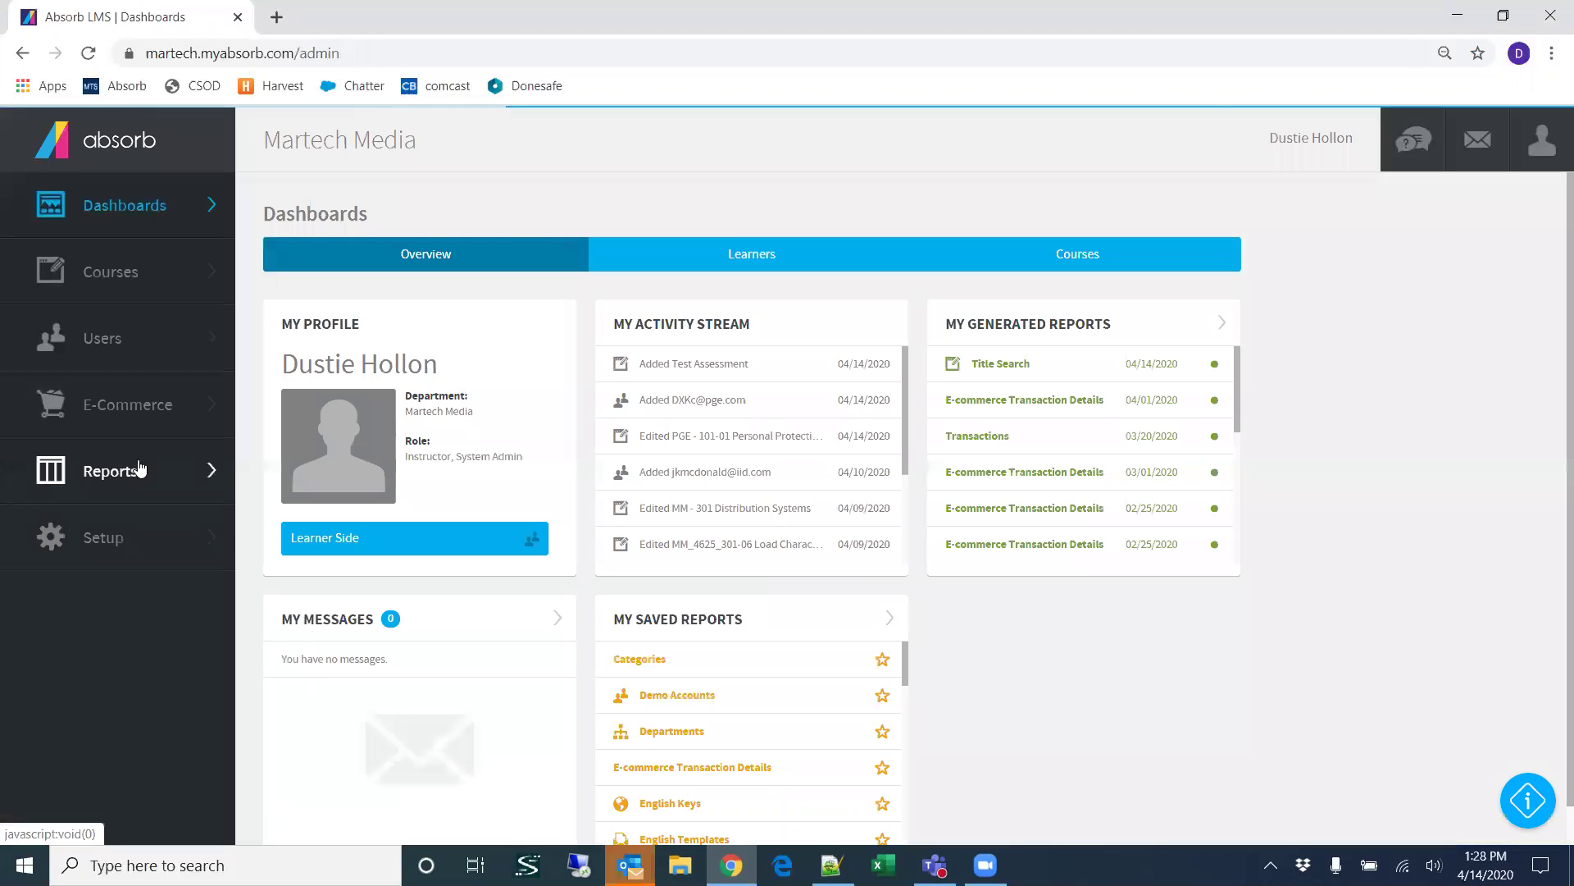
{"action": "left_click", "coordinate": [119, 472]}
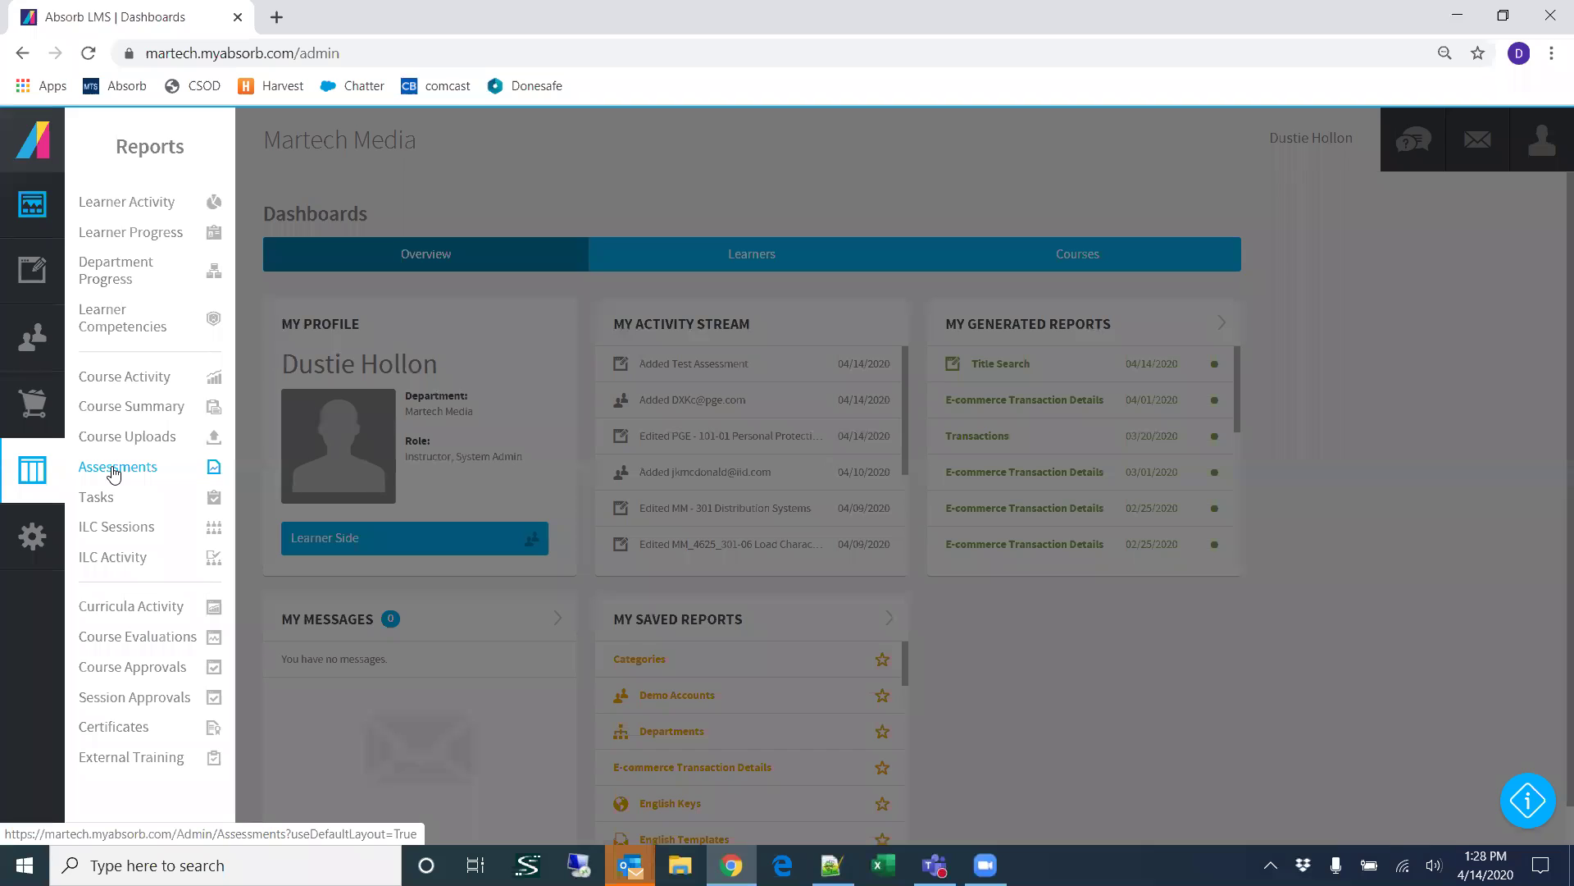
{"action": "left_click", "coordinate": [115, 468]}
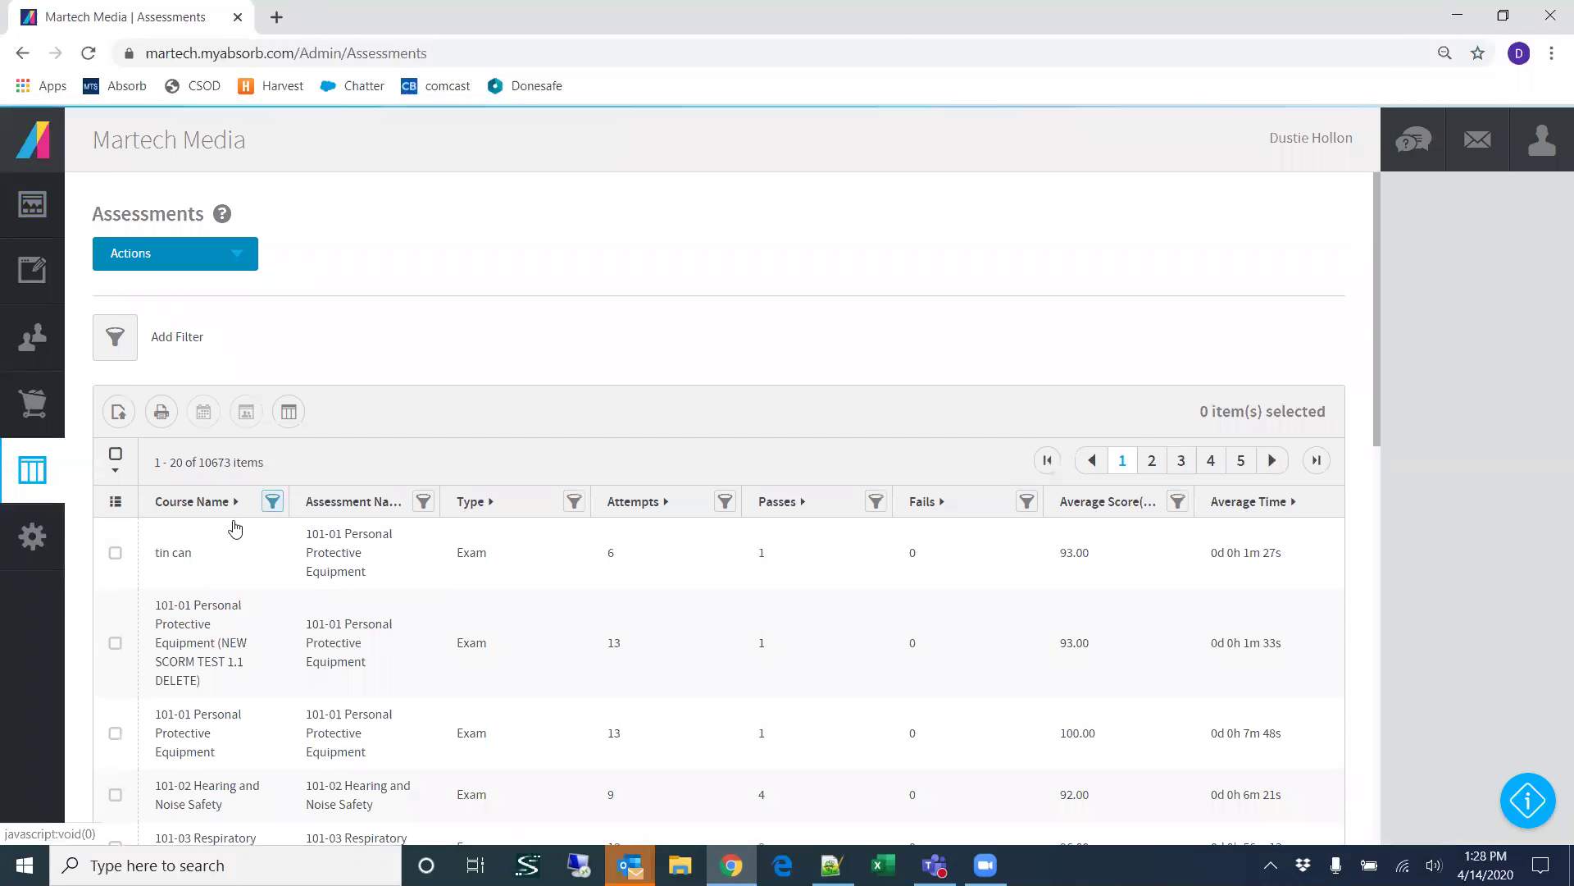
- Filter the Assessments report to course name 'test assessment' and select the Test Assessment Exam row
{"action": "left_click", "coordinate": [273, 501]}
{"action": "type", "text": "test assessment"}
{"action": "key", "text": "Return"}
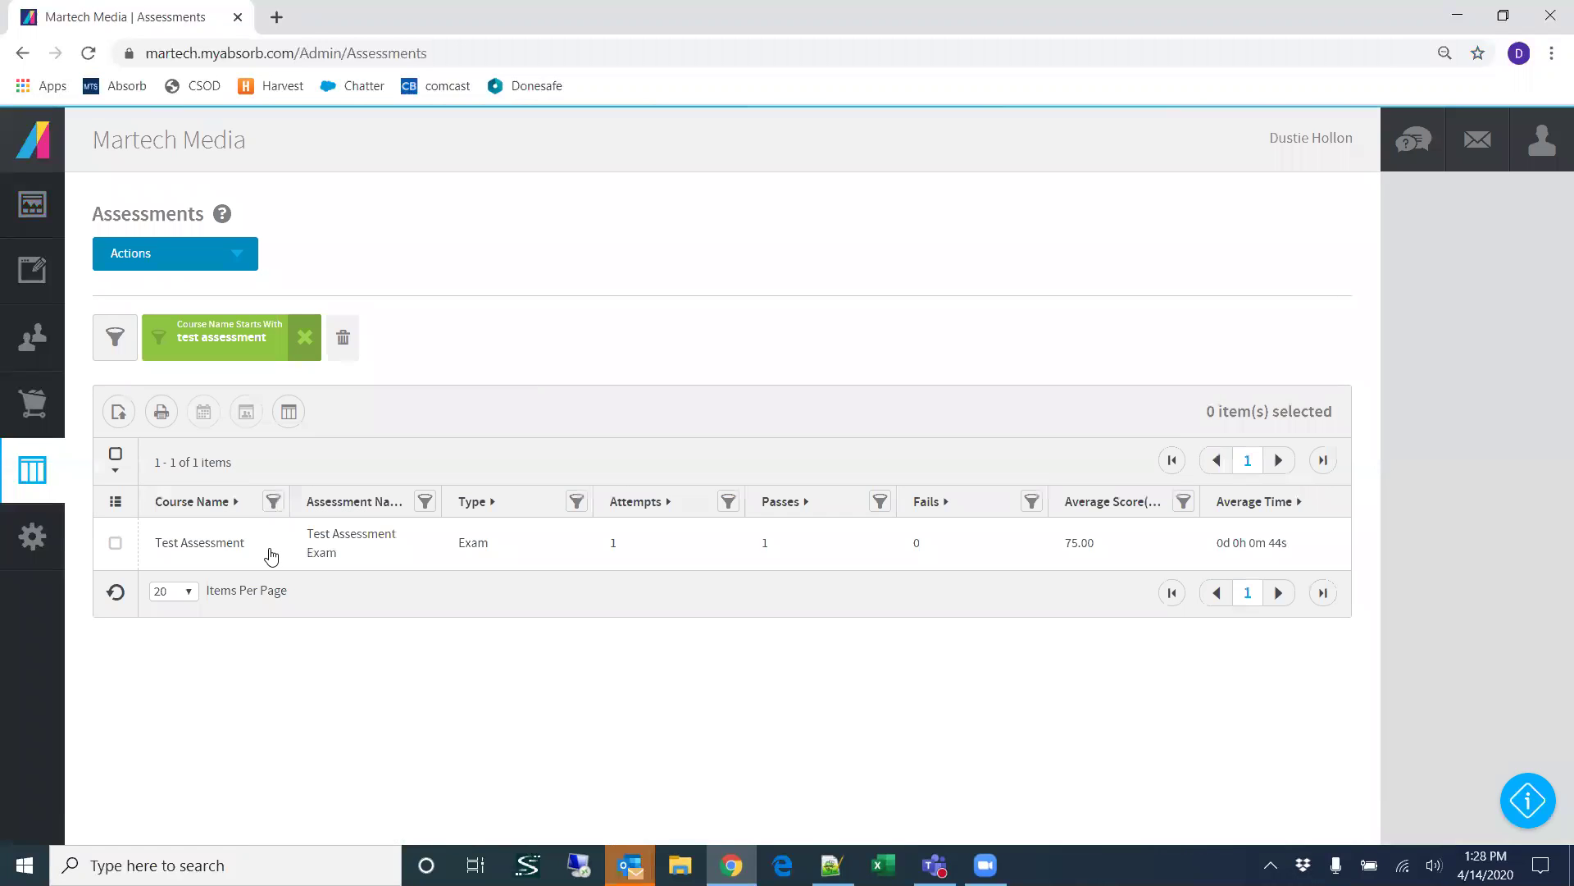
{"action": "left_click", "coordinate": [271, 556]}
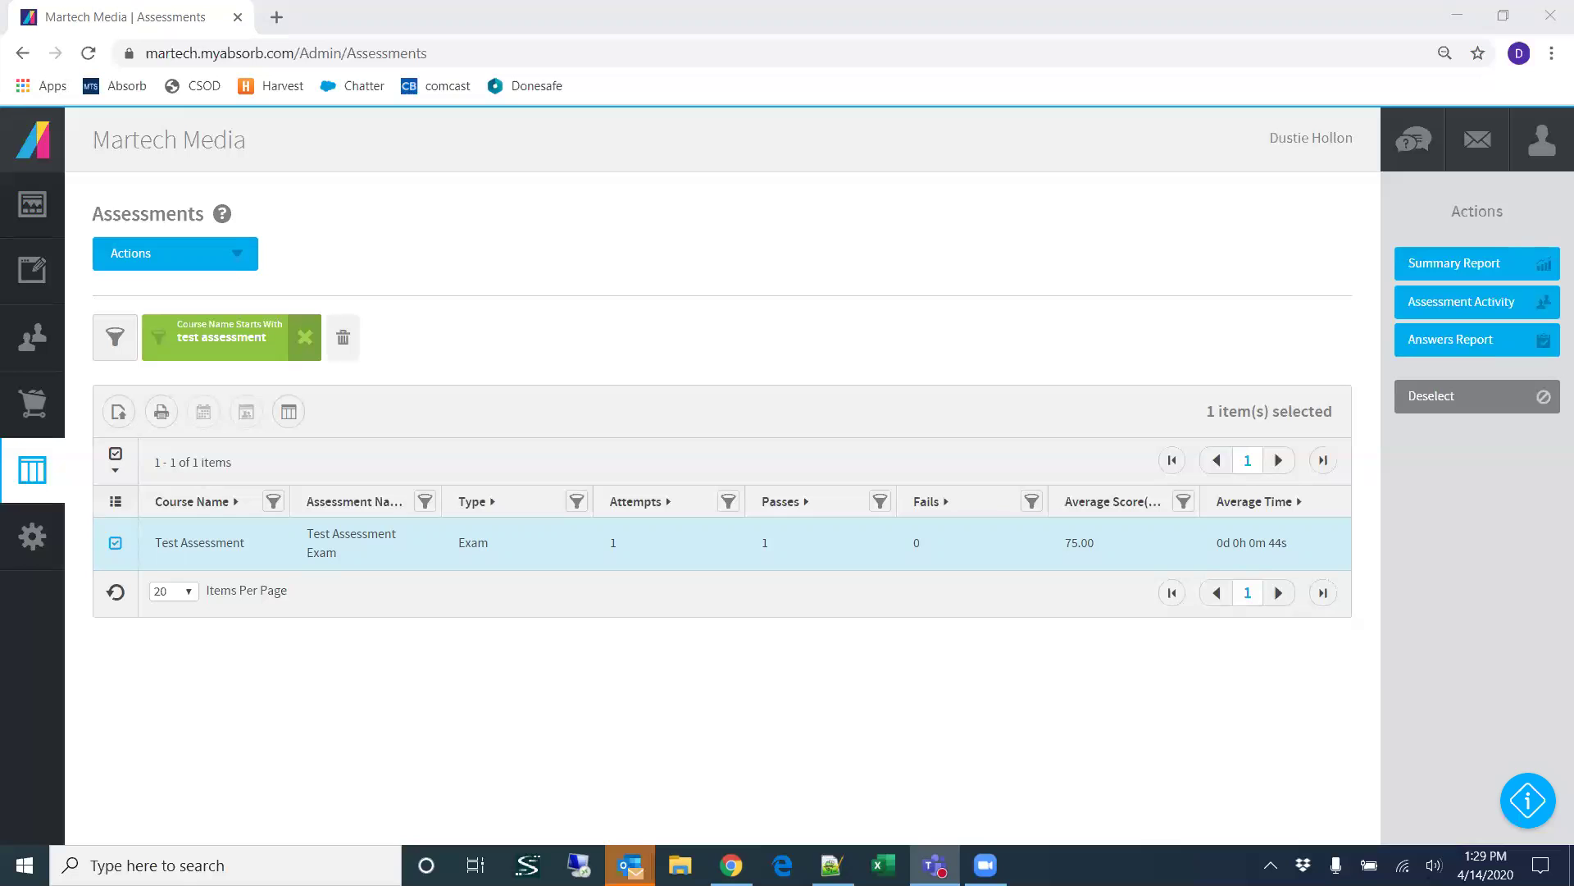
{"action": "left_click", "coordinate": [531, 559]}
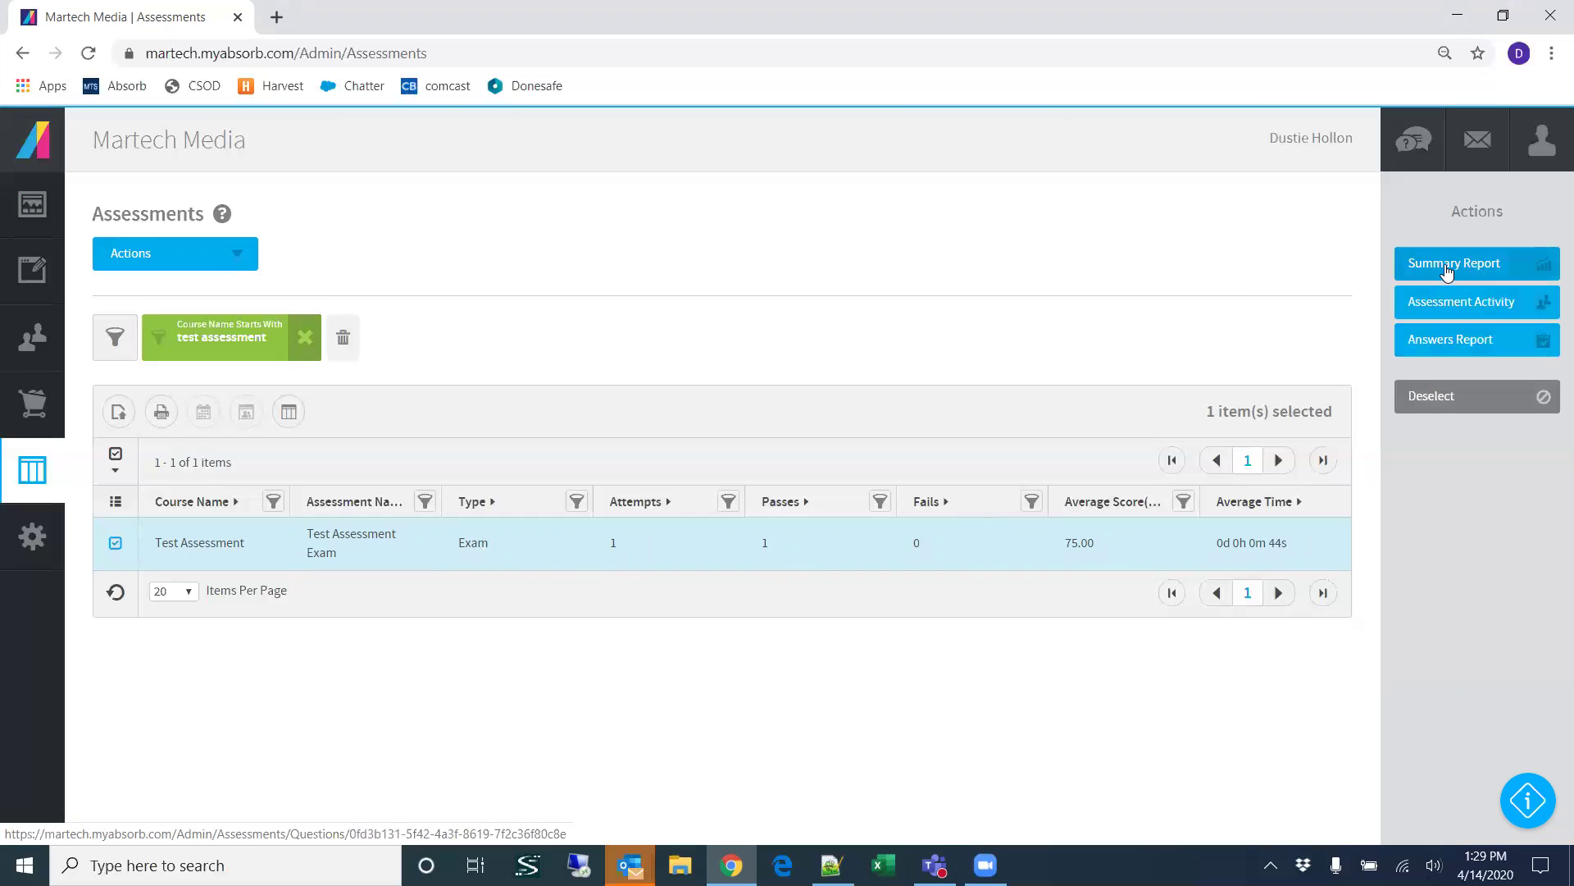
{"action": "left_click", "coordinate": [1448, 267]}
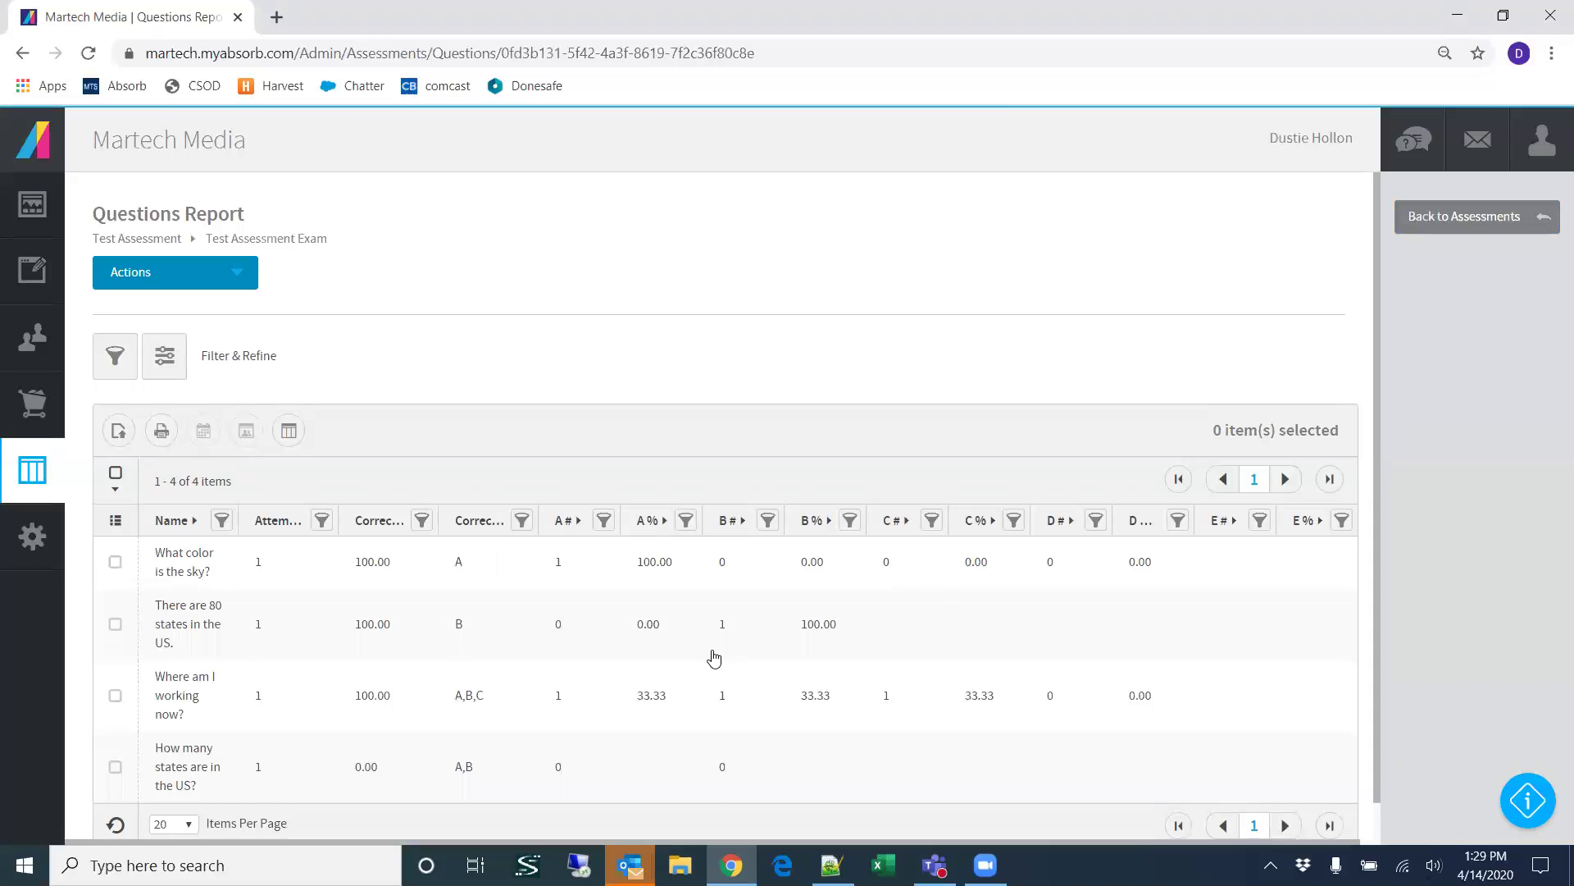
{"action": "scroll", "coordinate": [714, 657], "scroll_direction": "down", "scroll_amount": 1}
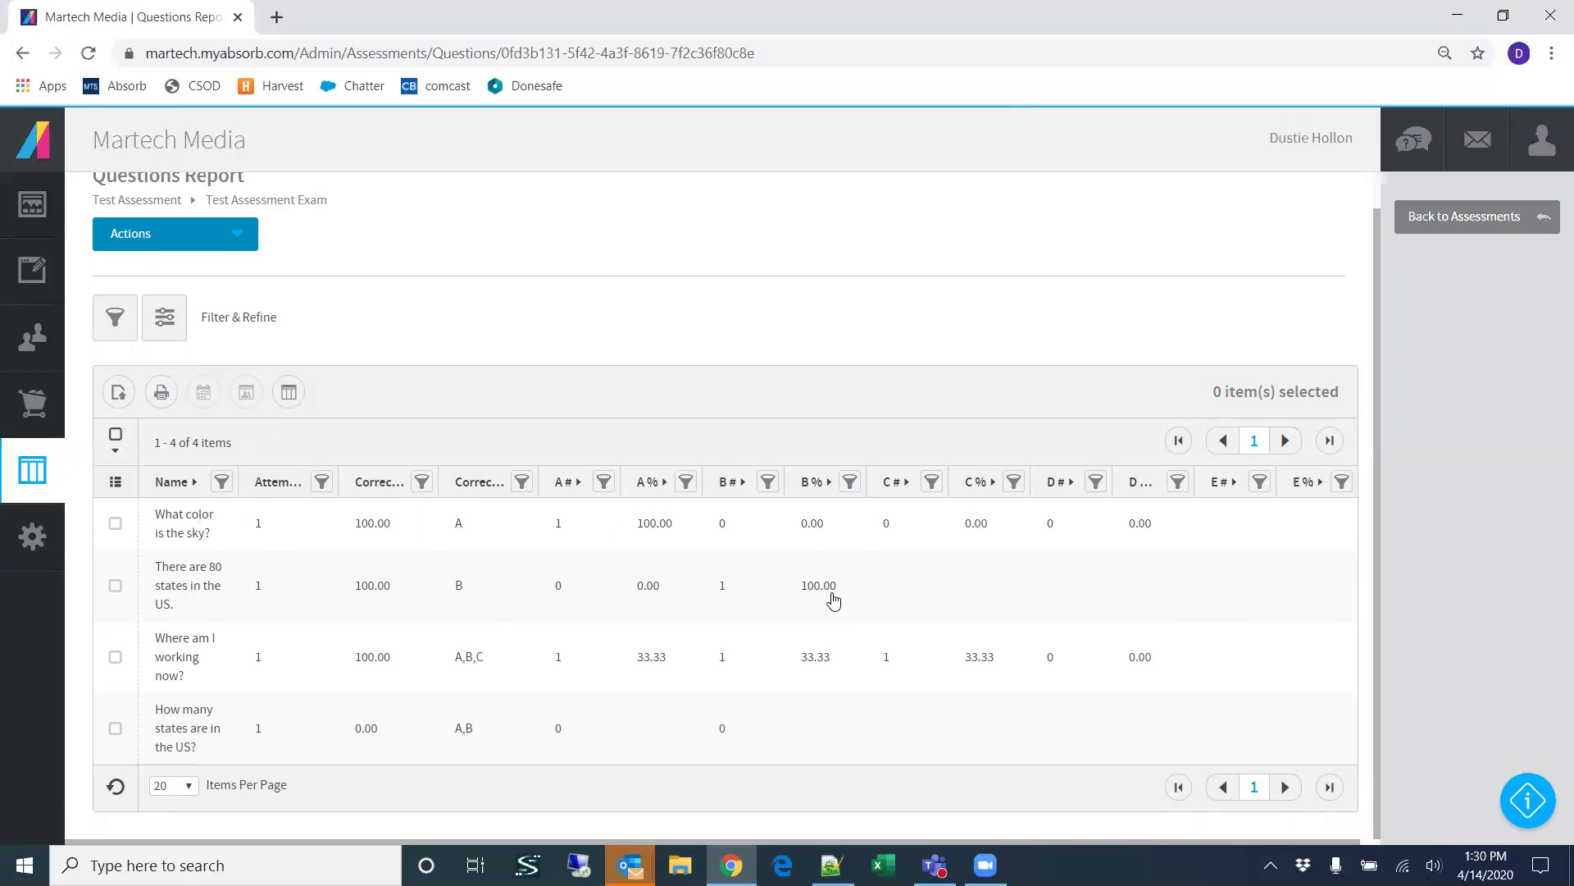
{"action": "key", "text": "alt+Left"}
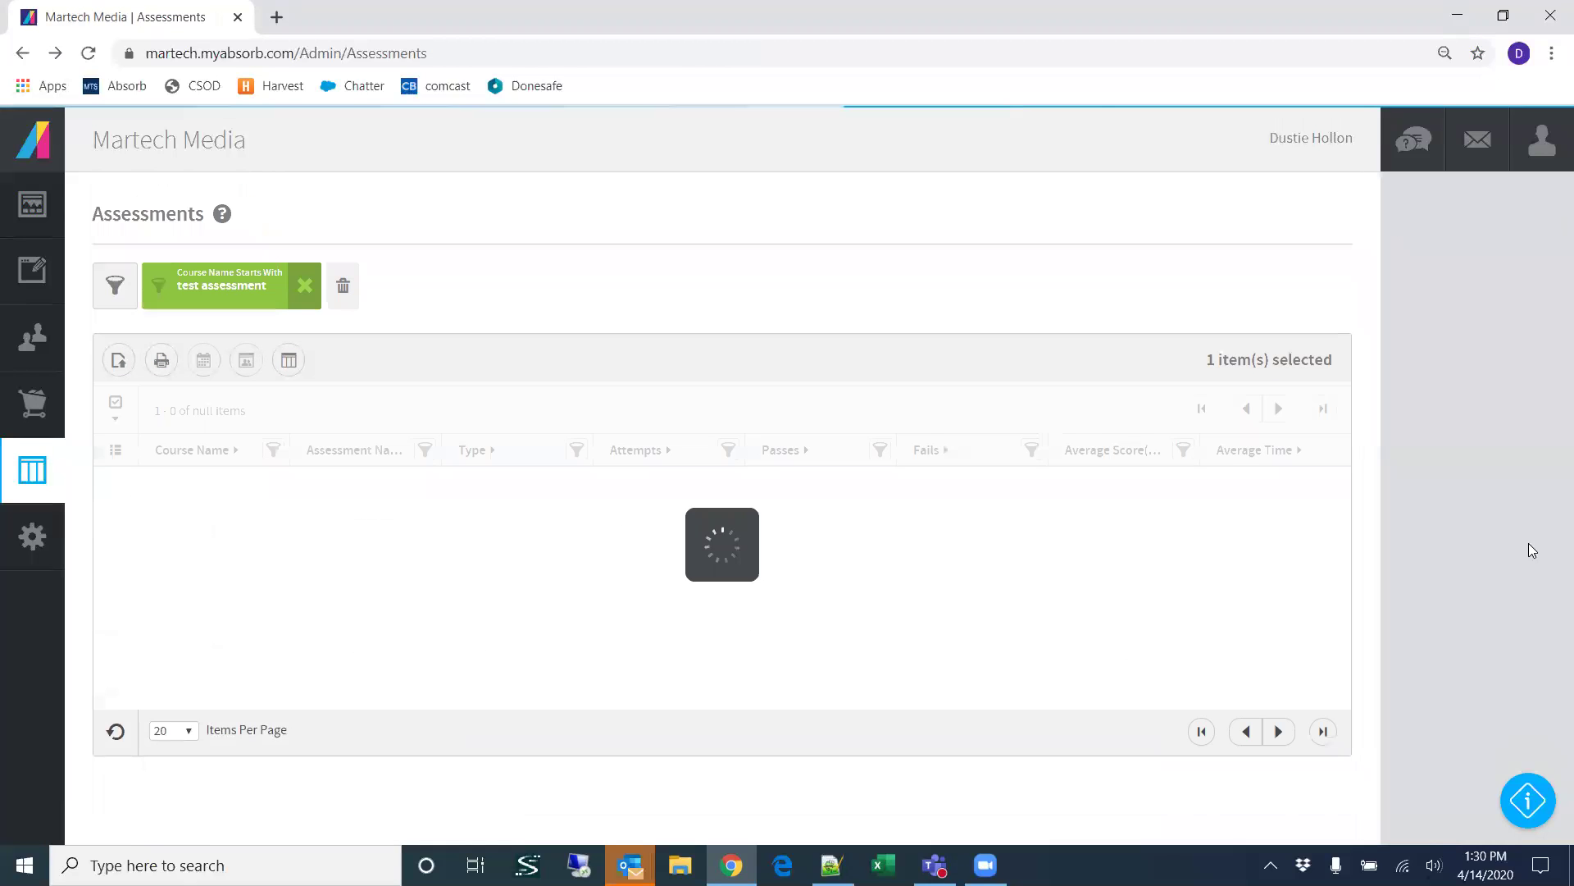
- Open the exam's Assessment Activity, select the demo learner's 75.00 attempt and view their answers
{"action": "left_click", "coordinate": [1465, 304]}
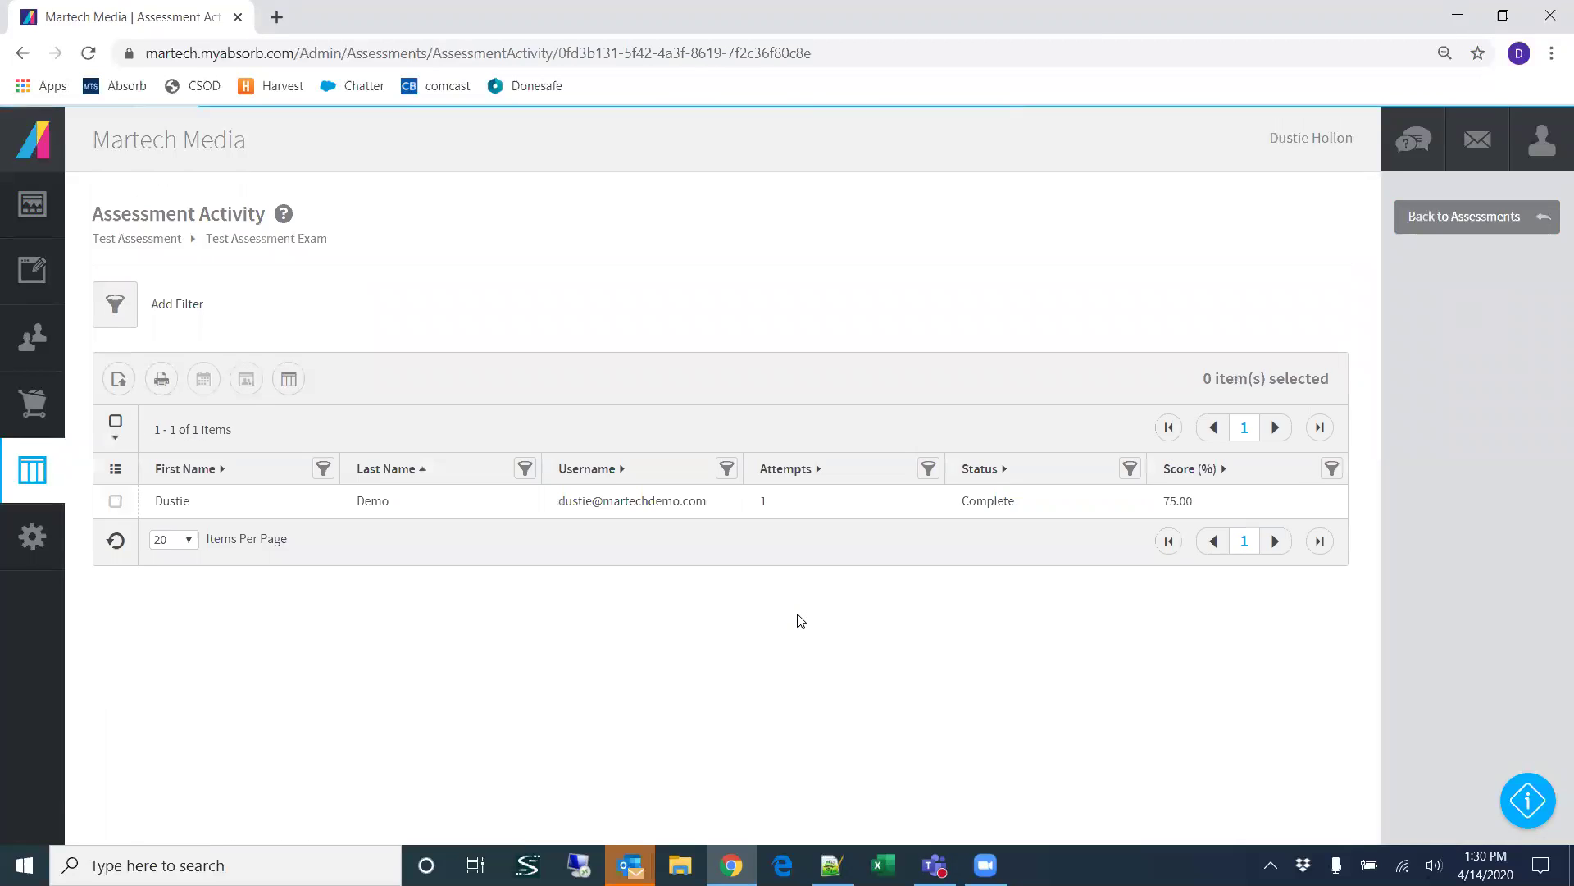
{"action": "left_click", "coordinate": [233, 559]}
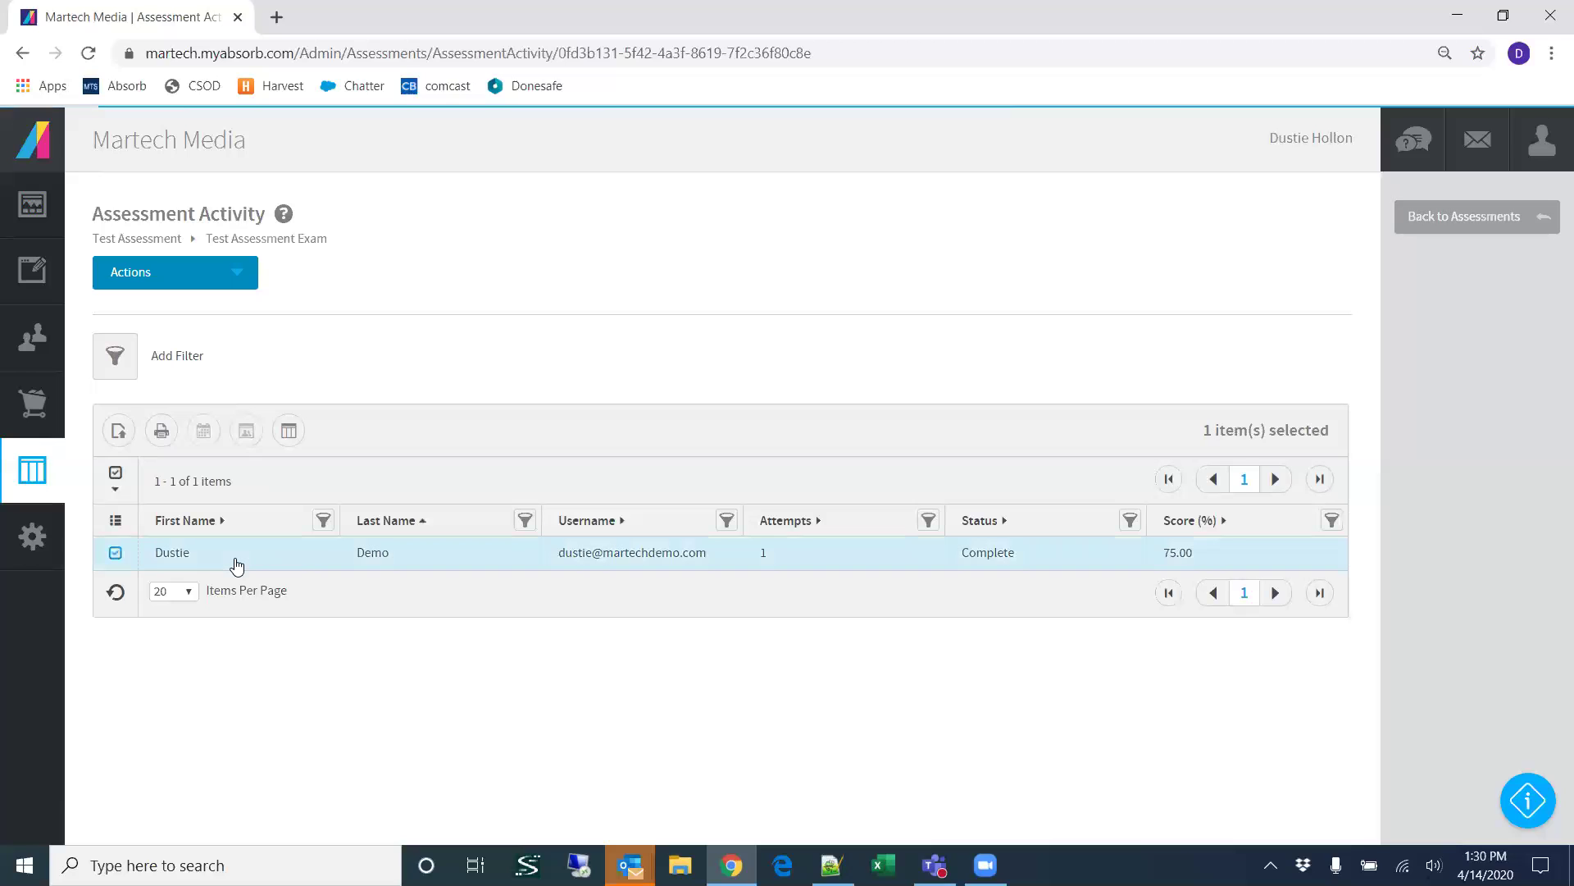
{"action": "left_click", "coordinate": [1472, 276]}
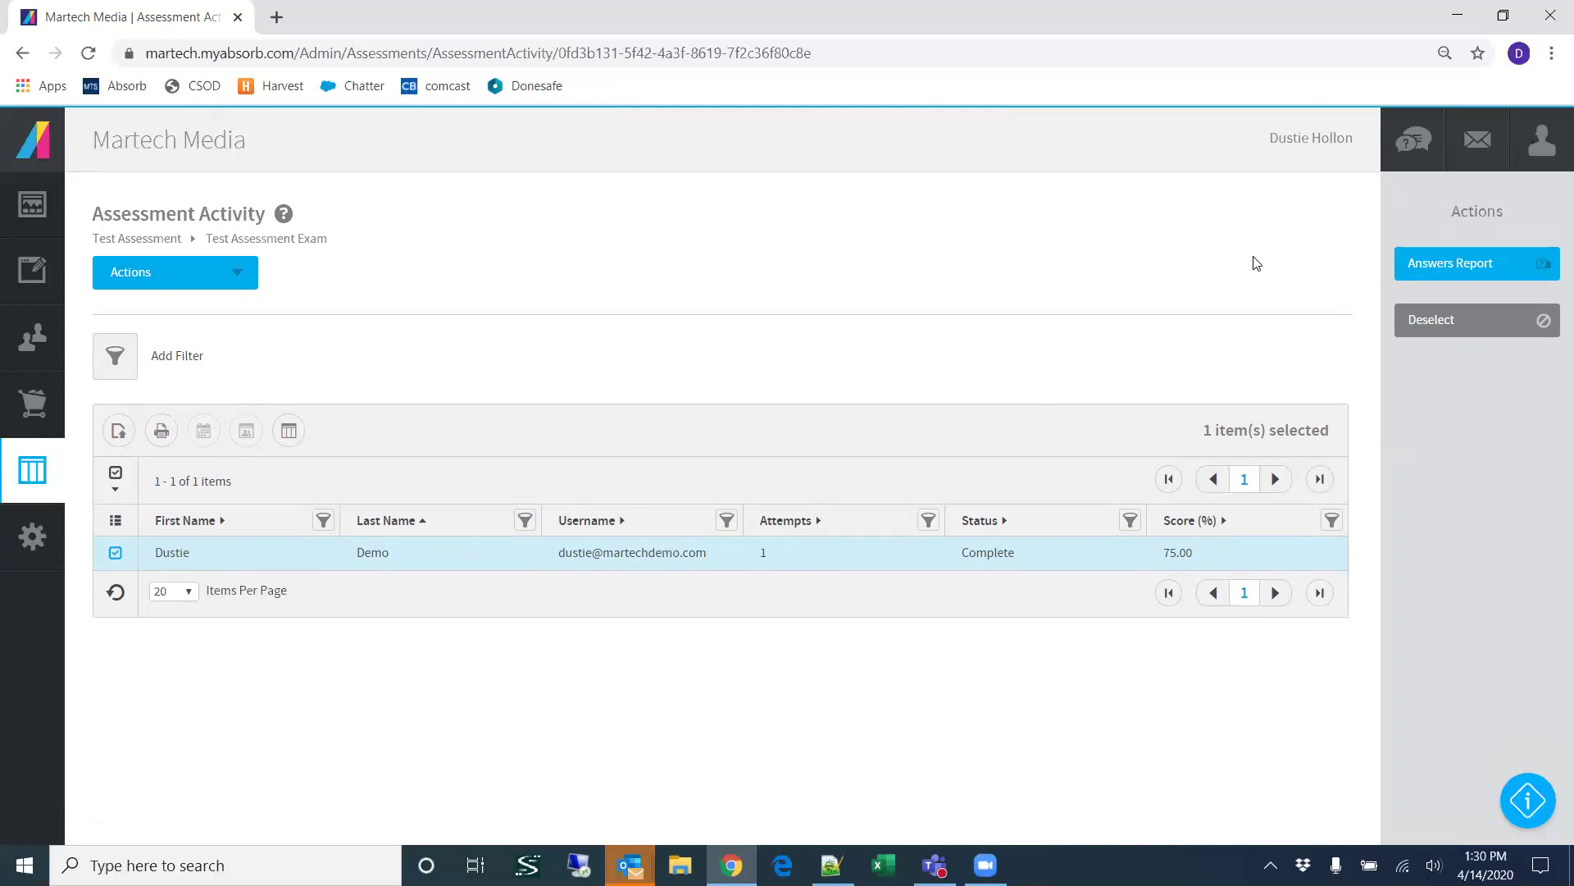
{"action": "left_click", "coordinate": [1476, 264]}
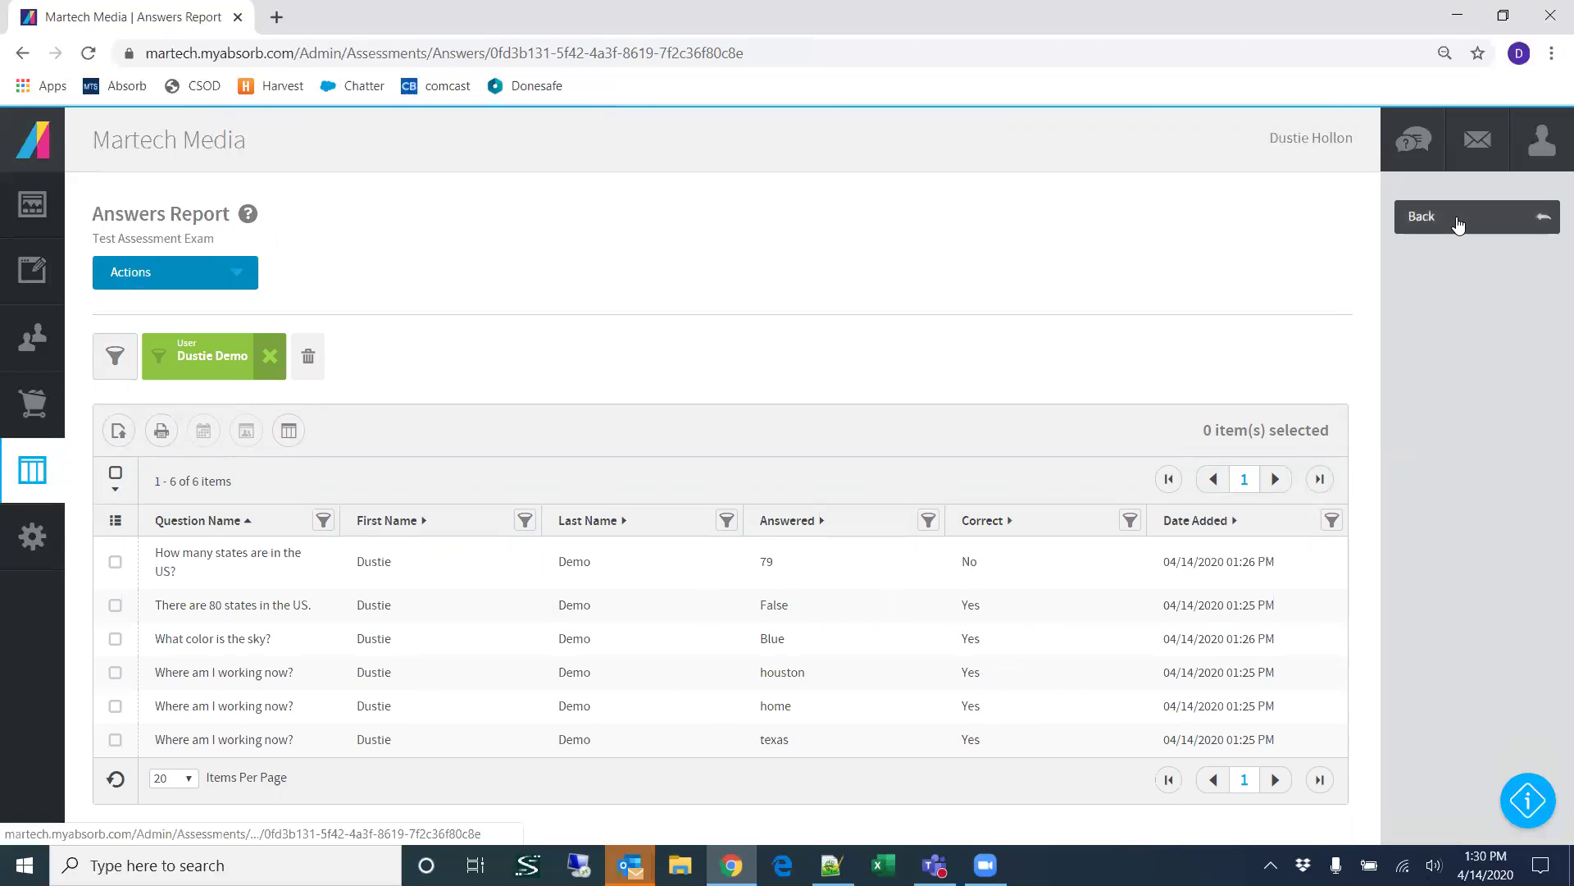
{"action": "left_click", "coordinate": [1457, 217]}
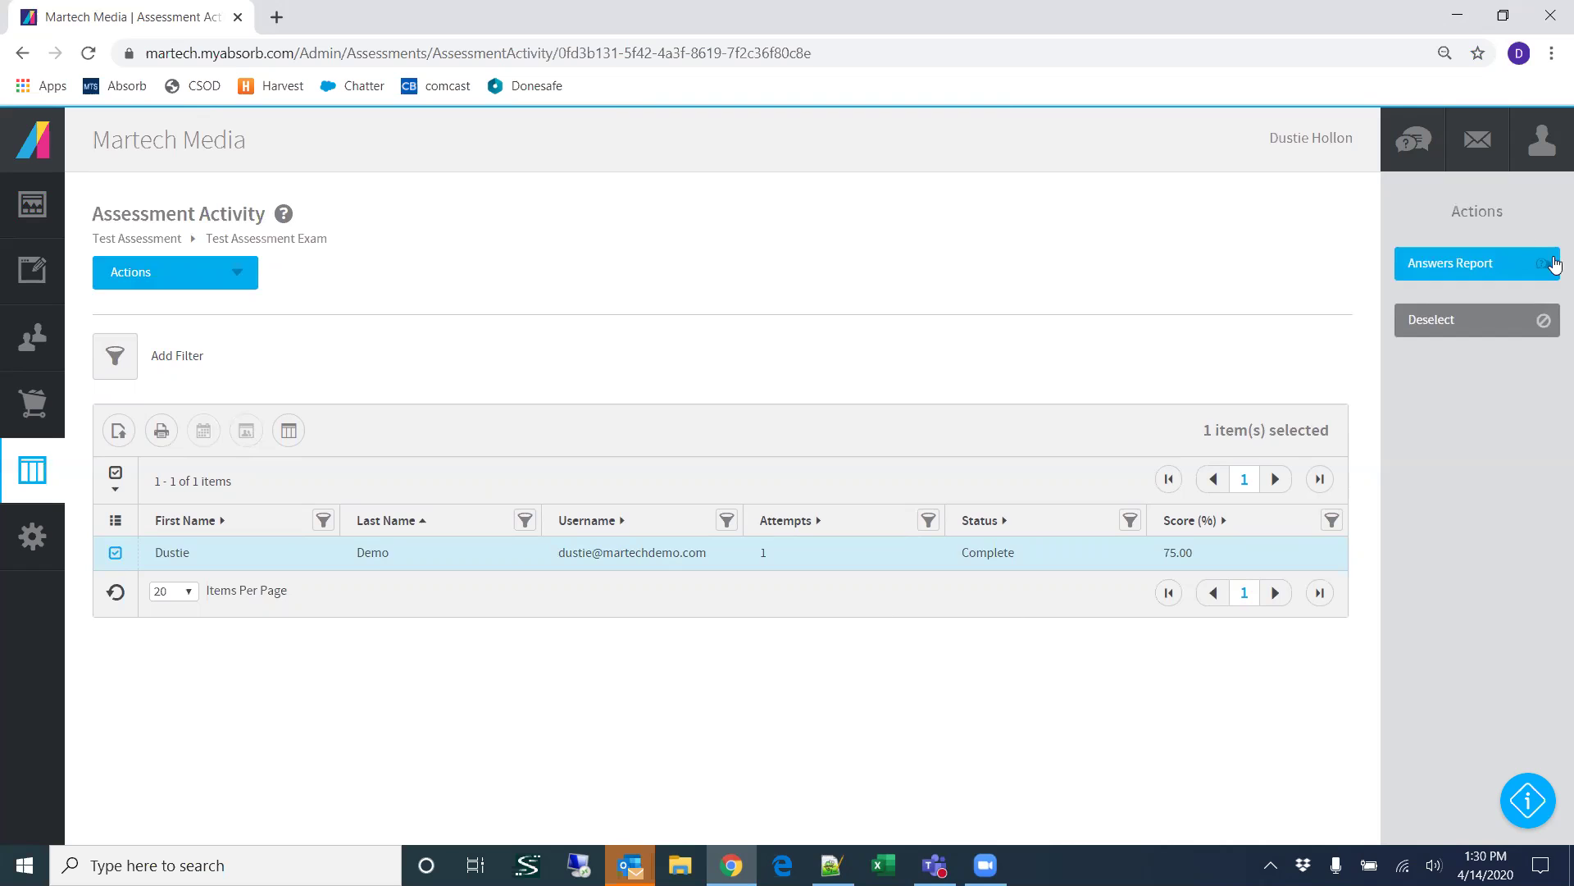
- Clear the learner selection and open the Test Assessment Exam's question Summary Report
{"action": "left_click", "coordinate": [1409, 325]}
{"action": "left_click", "coordinate": [1505, 216]}
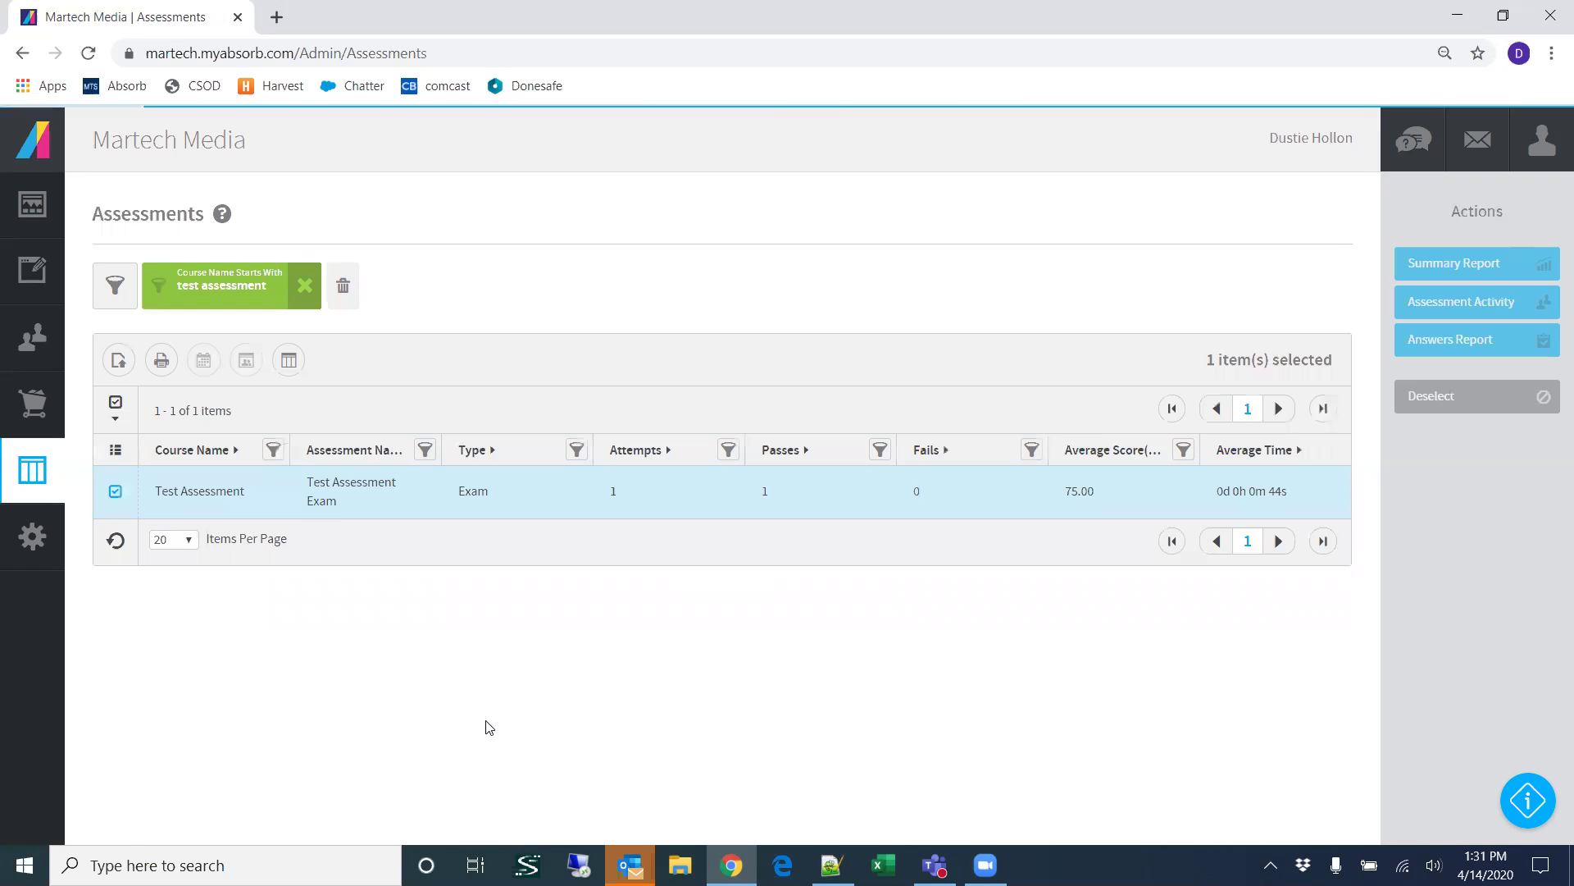
{"action": "left_click", "coordinate": [1442, 262]}
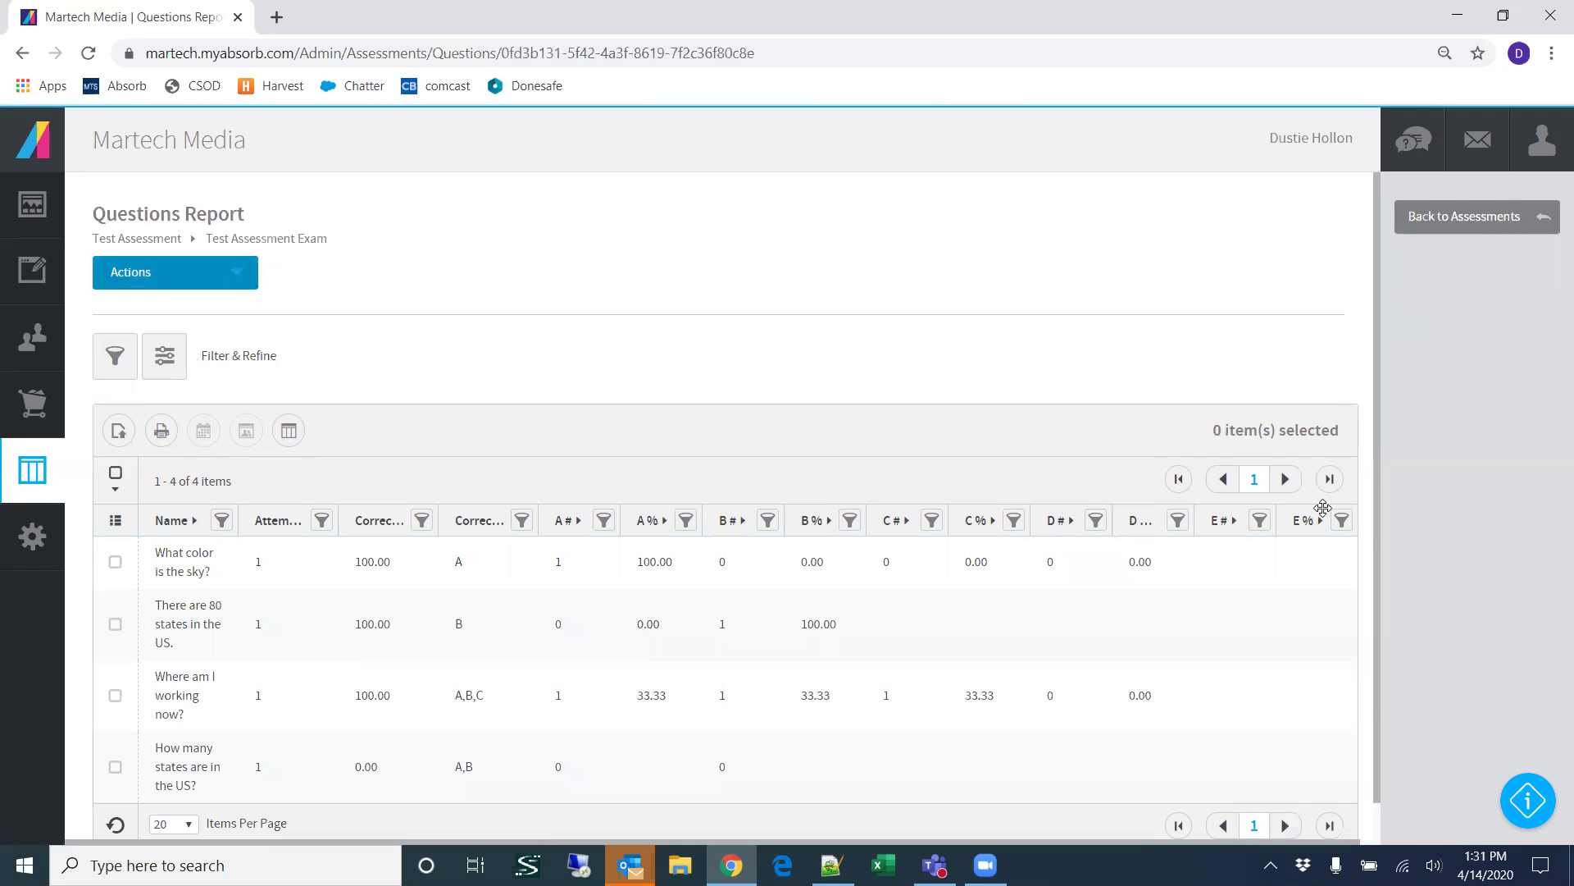
{"action": "left_click", "coordinate": [37, 474]}
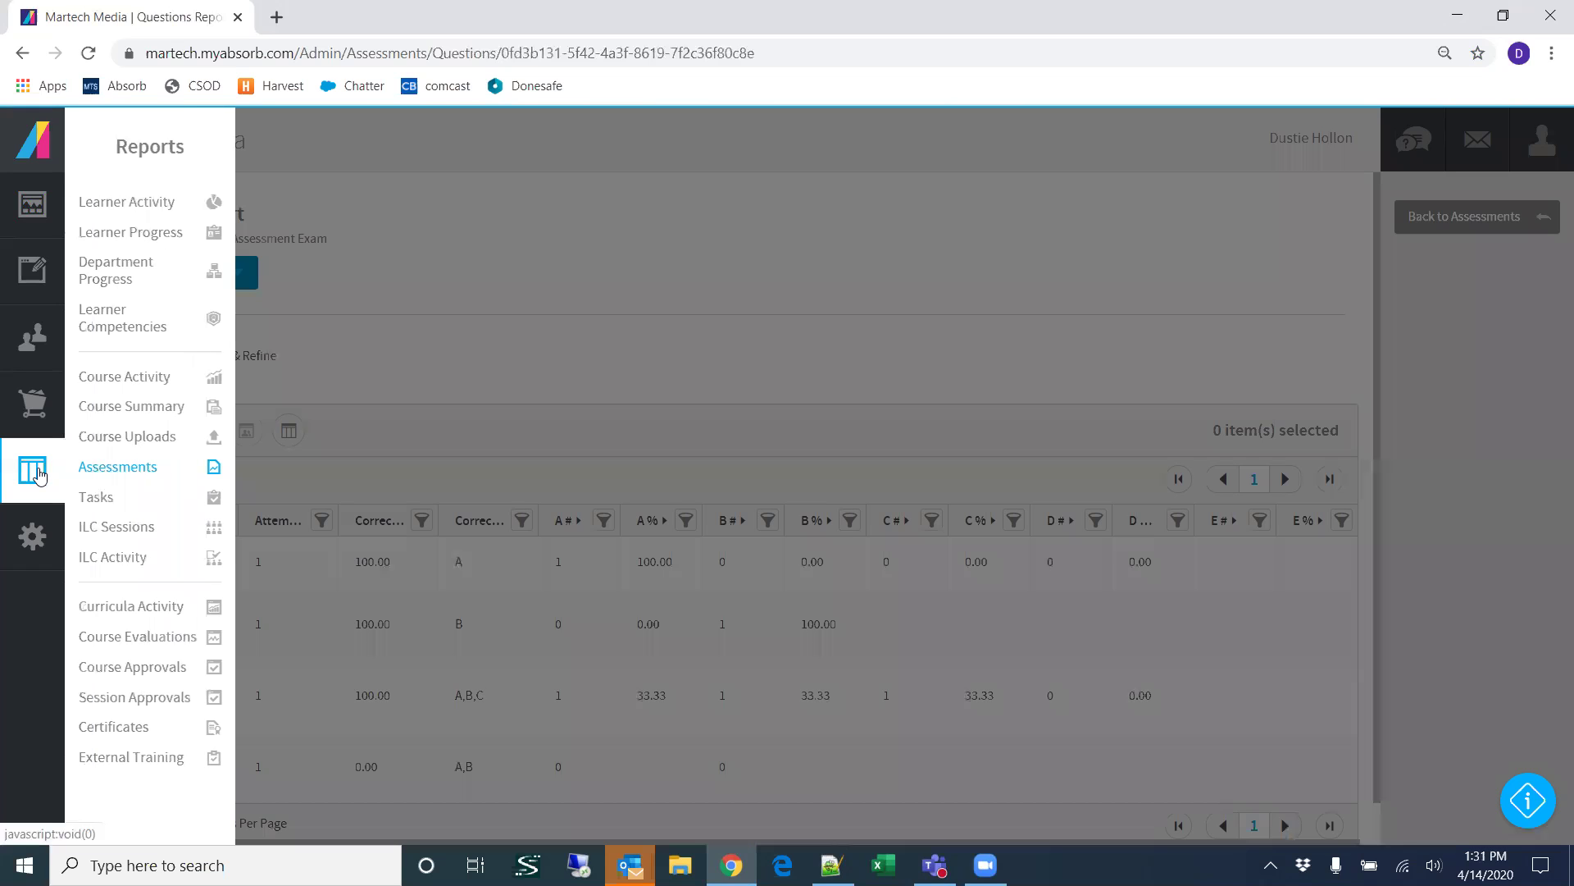
- Filter the Course Activity report to the Test Assessment course, showing the learner at 75.00
{"action": "left_click", "coordinate": [115, 412]}
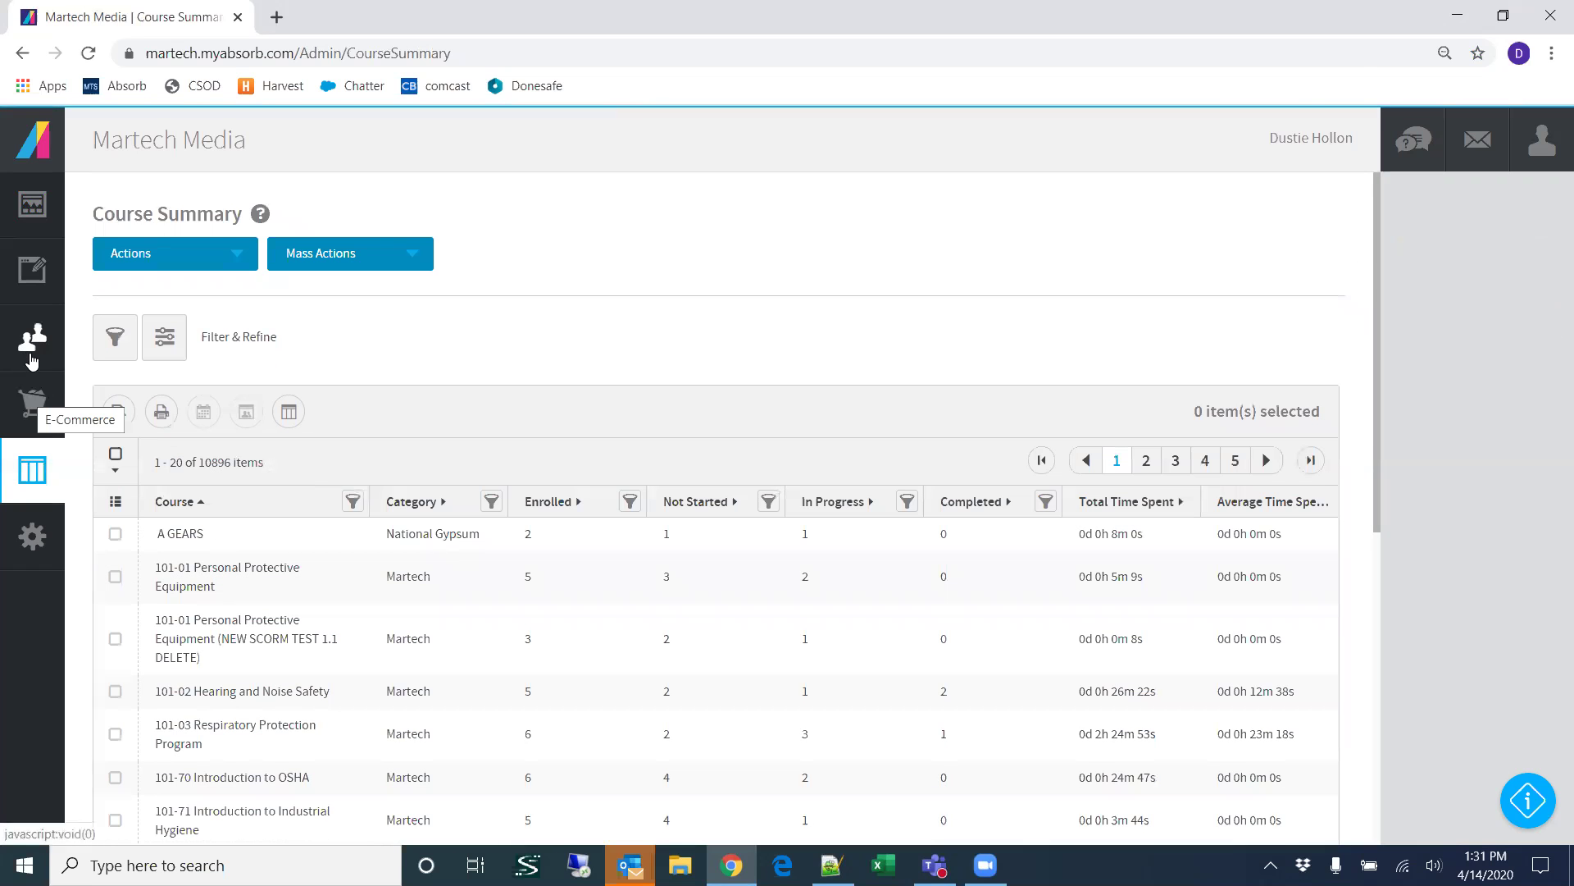
{"action": "left_click", "coordinate": [31, 469]}
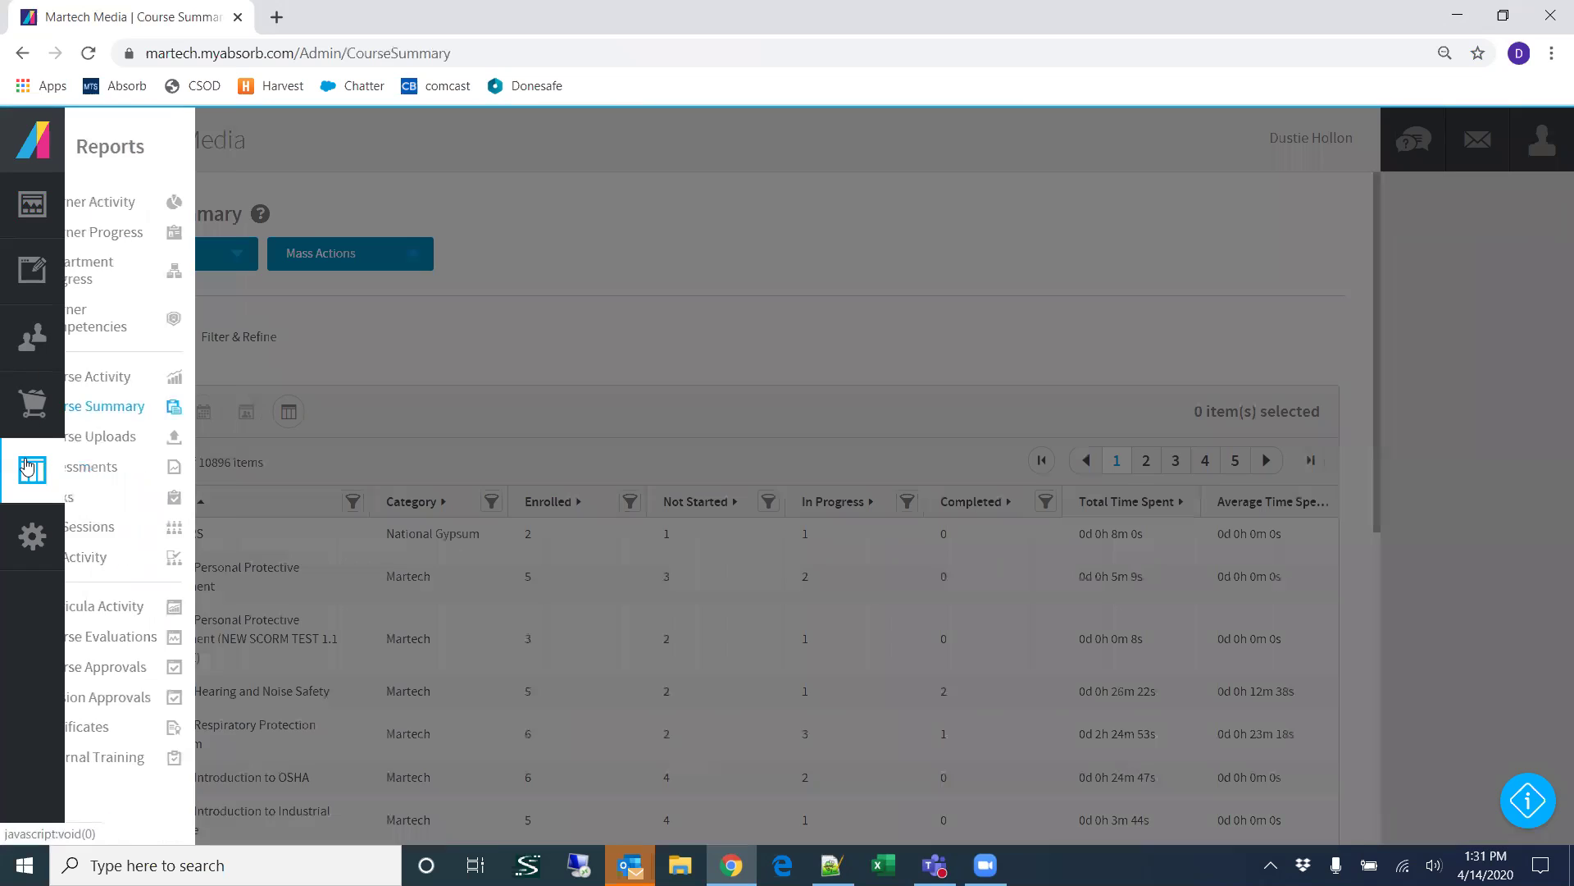
{"action": "left_click", "coordinate": [123, 378]}
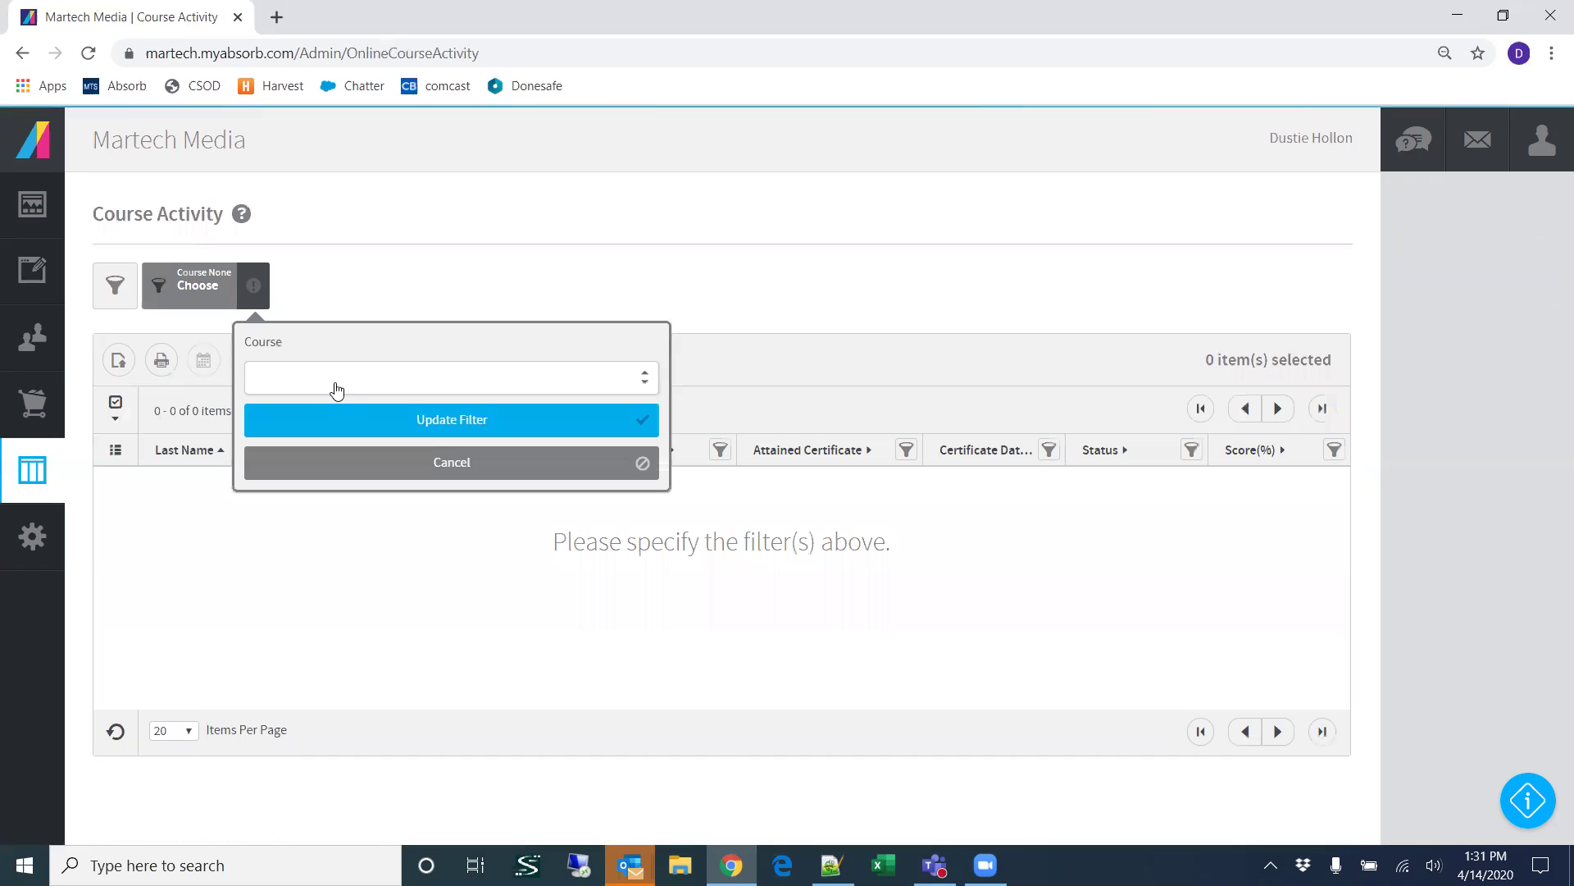
{"action": "left_click", "coordinate": [336, 387]}
{"action": "type", "text": "tes"}
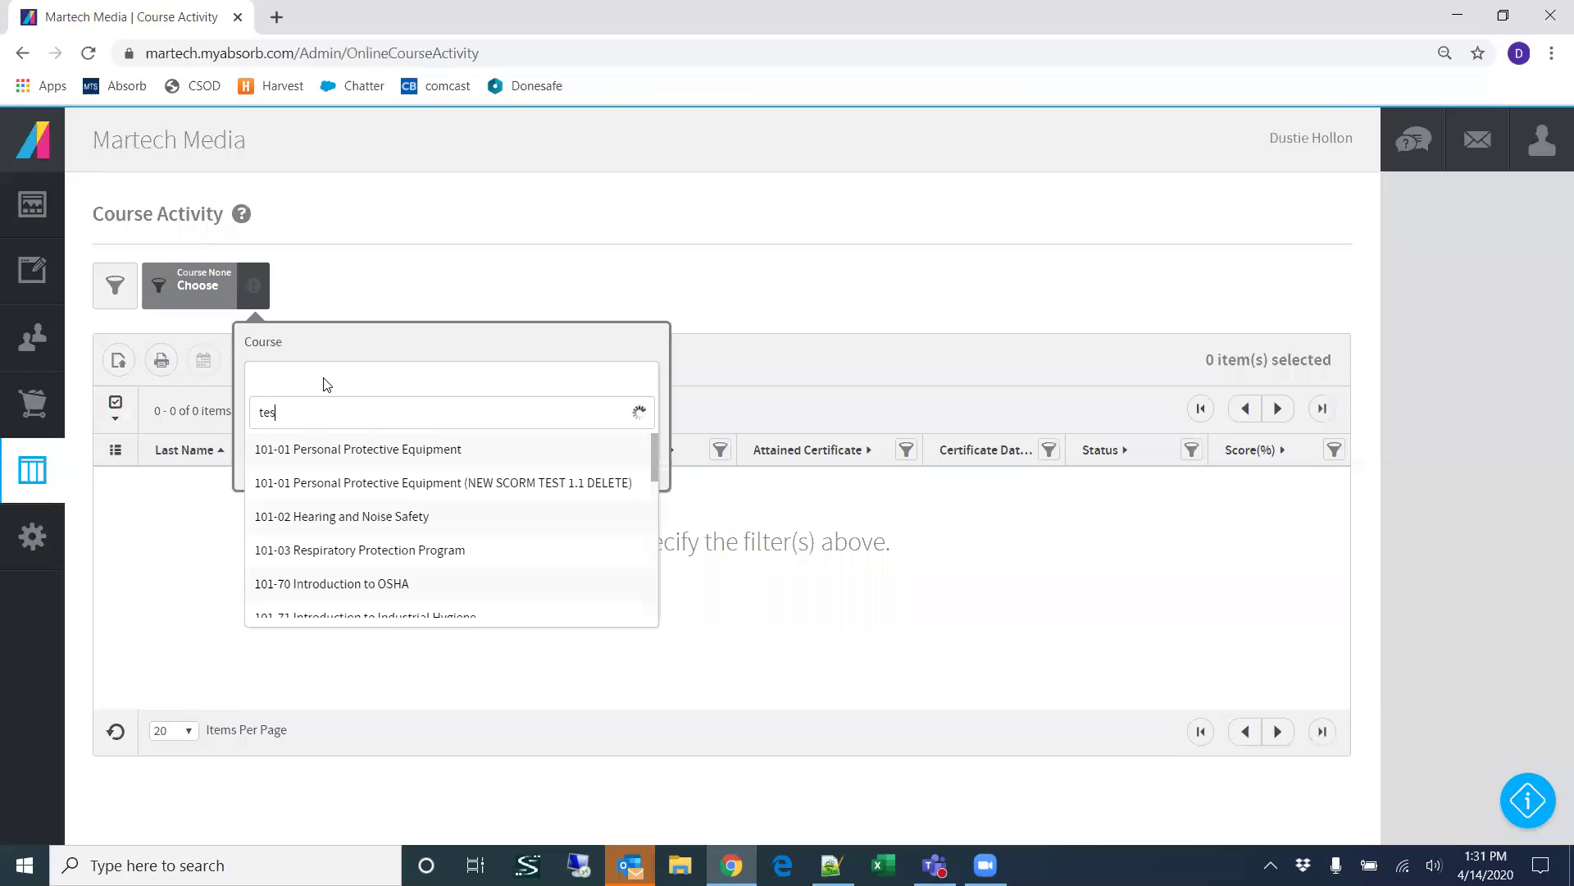
{"action": "type", "text": "t assessment"}
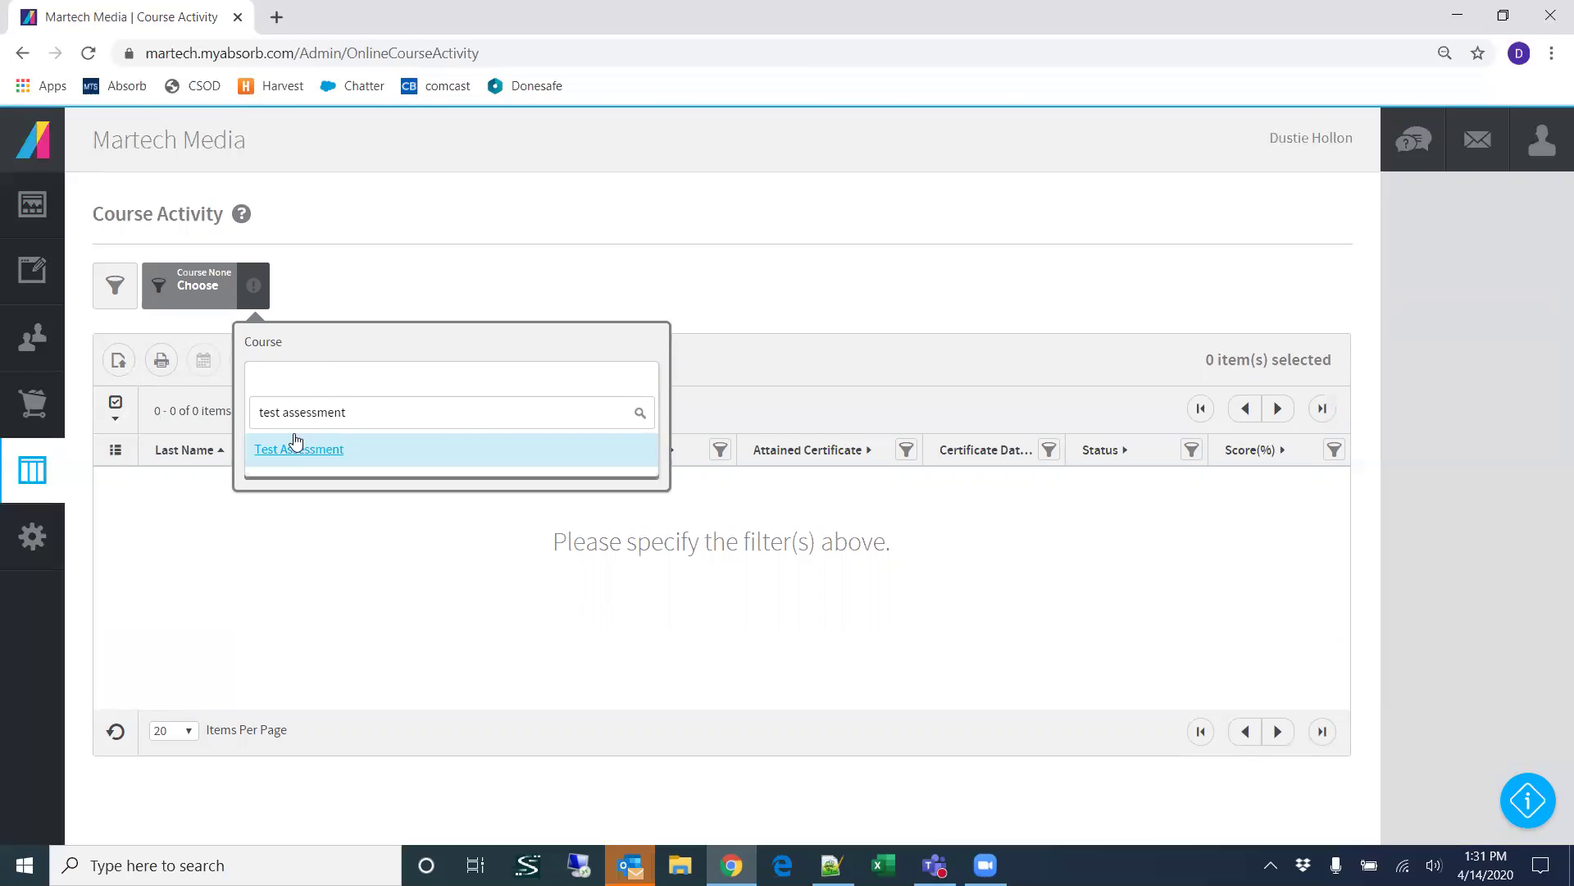
{"action": "left_click", "coordinate": [298, 450]}
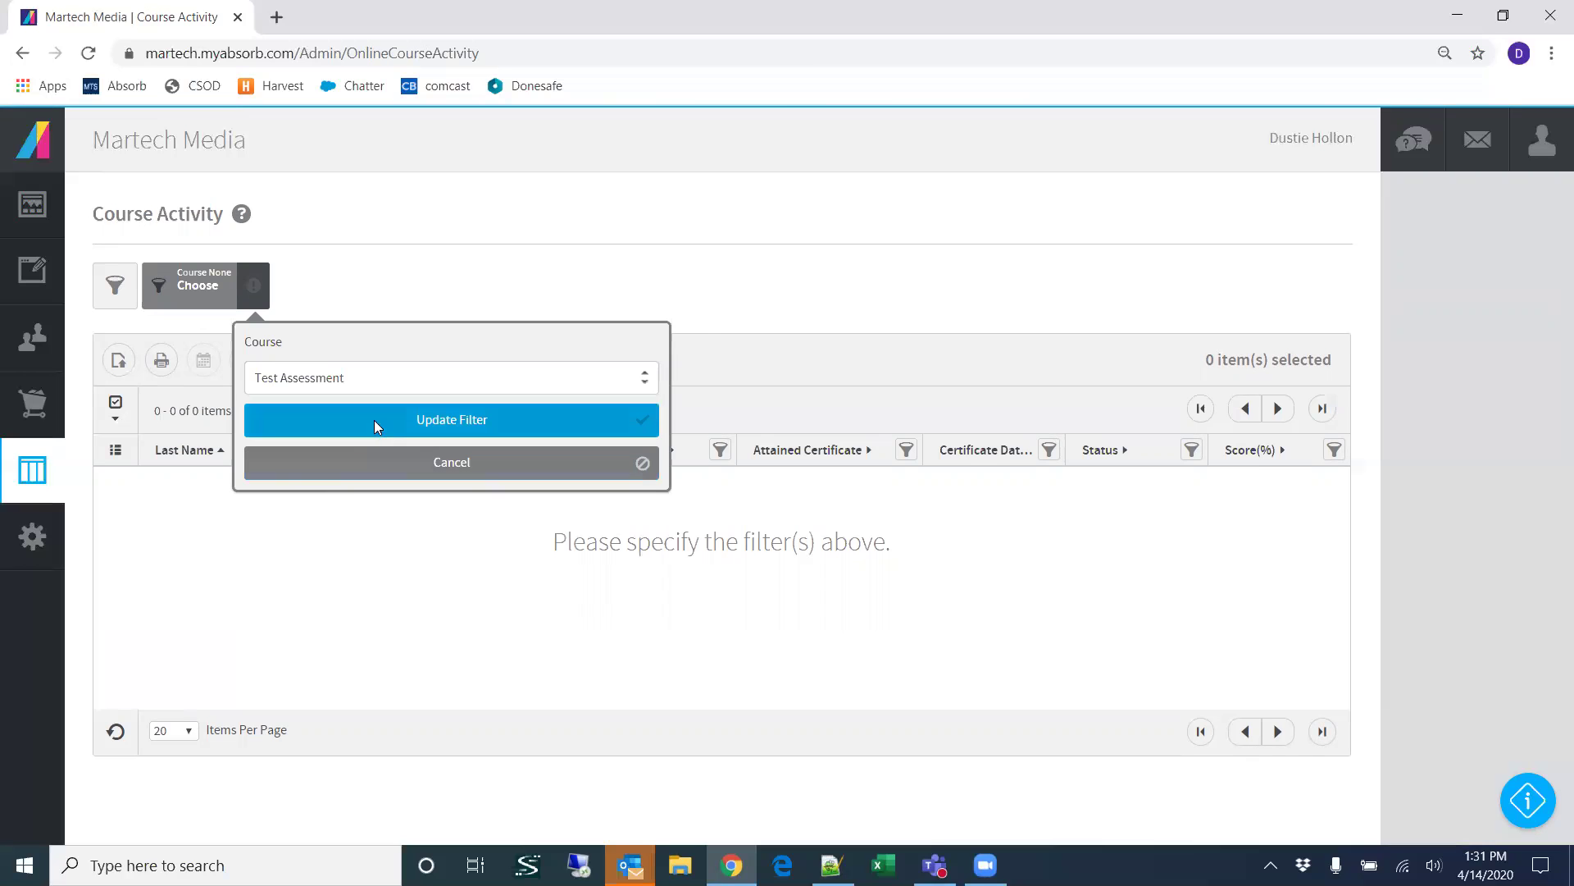
{"action": "left_click", "coordinate": [374, 419]}
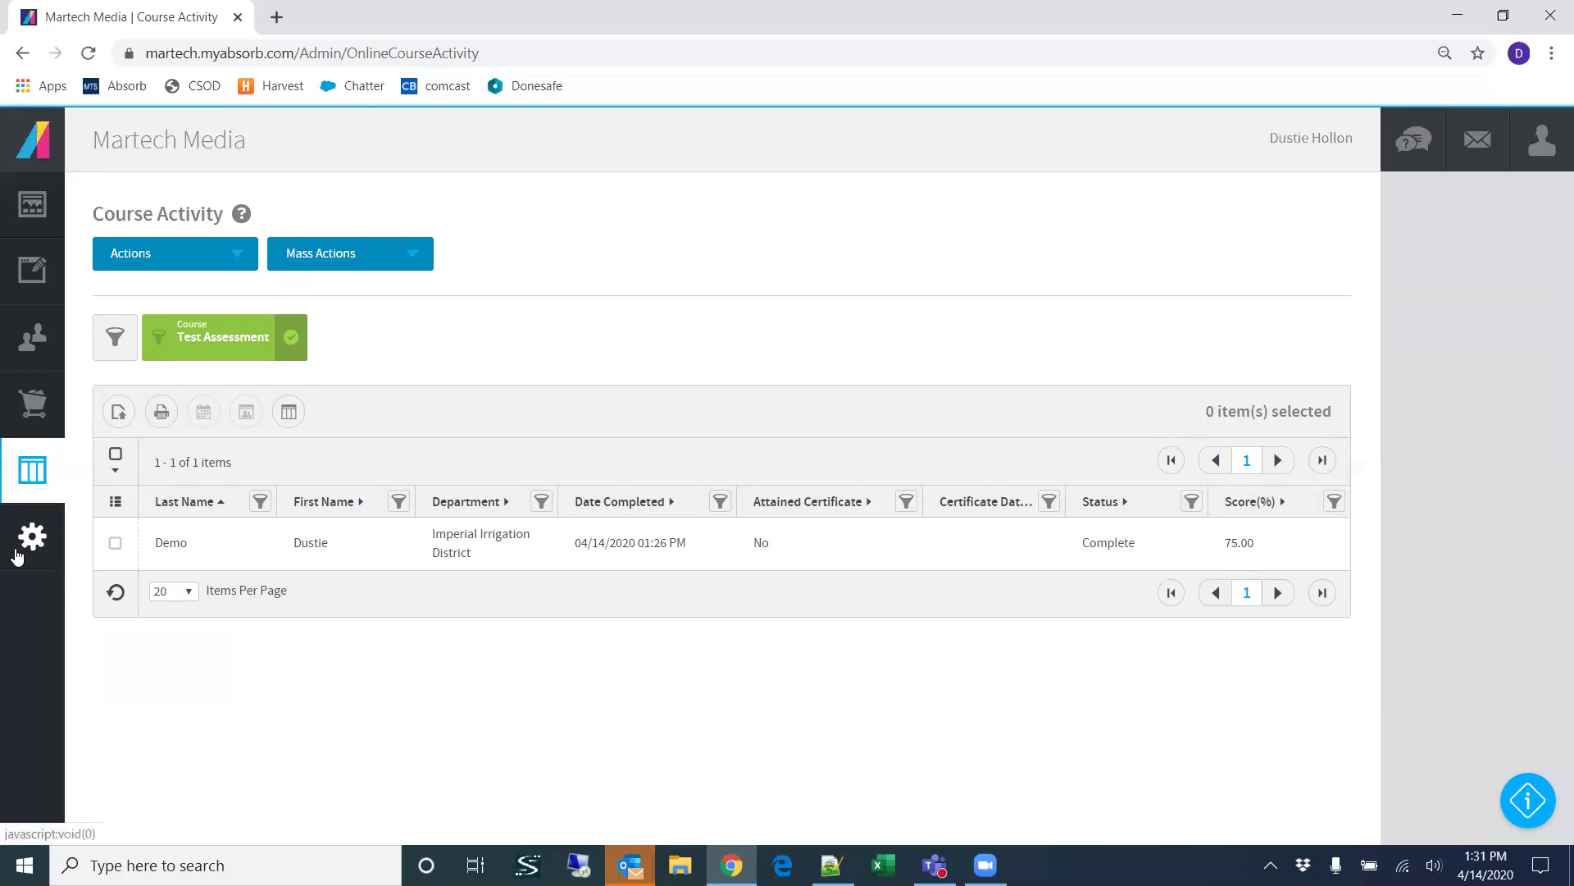
{"action": "left_click", "coordinate": [24, 287]}
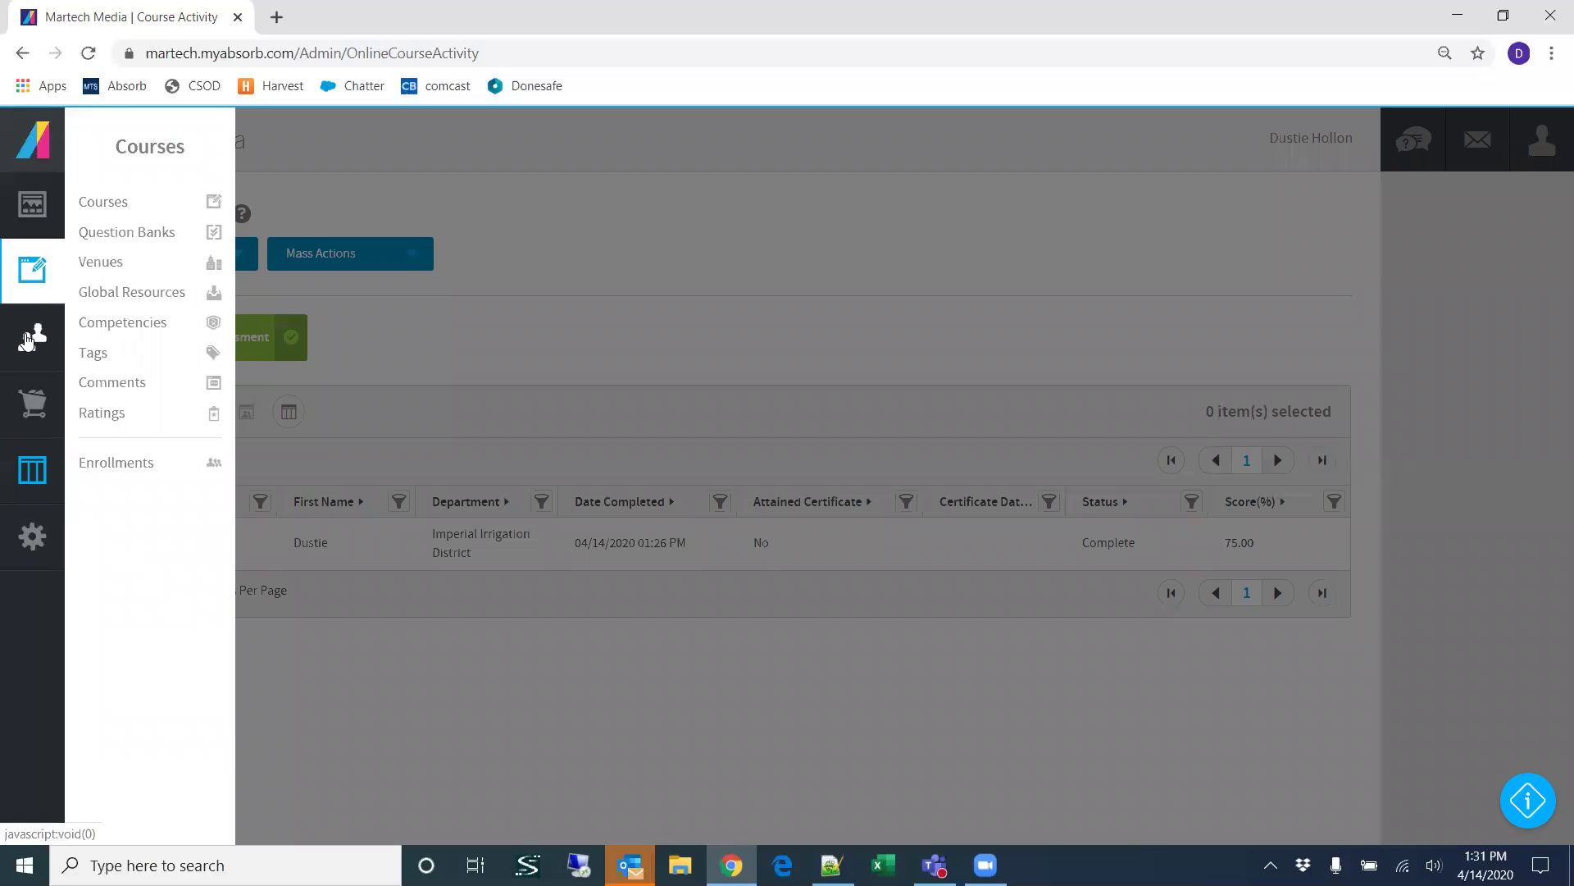
- Open the Courses list and check the course types under Add New
{"action": "mouse_move", "coordinate": [31, 406]}
{"action": "mouse_move", "coordinate": [36, 458]}
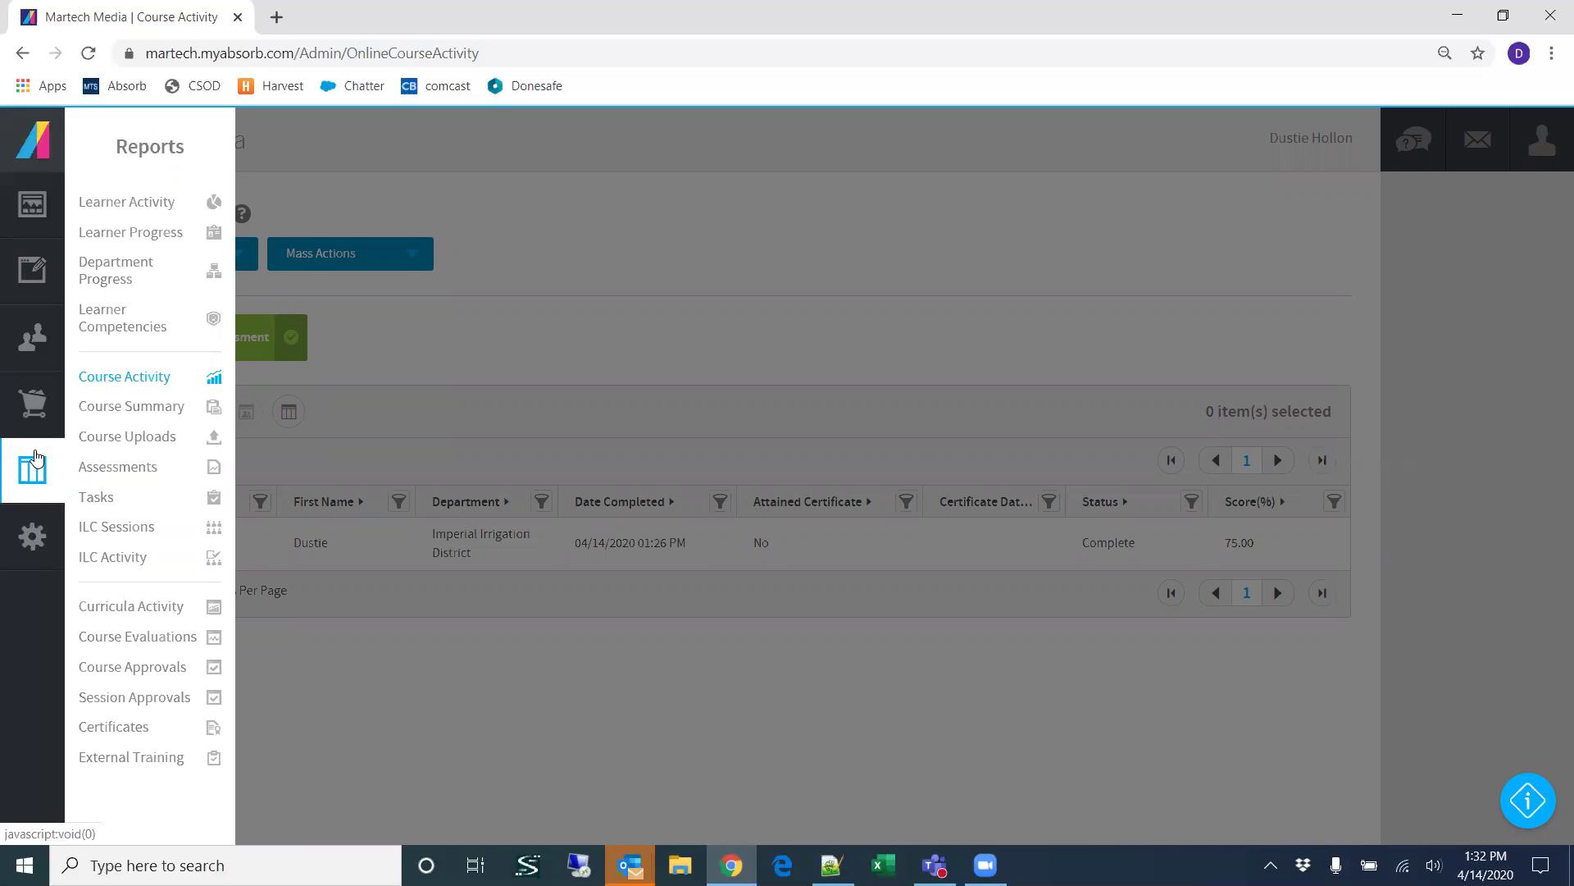
{"action": "mouse_move", "coordinate": [22, 329]}
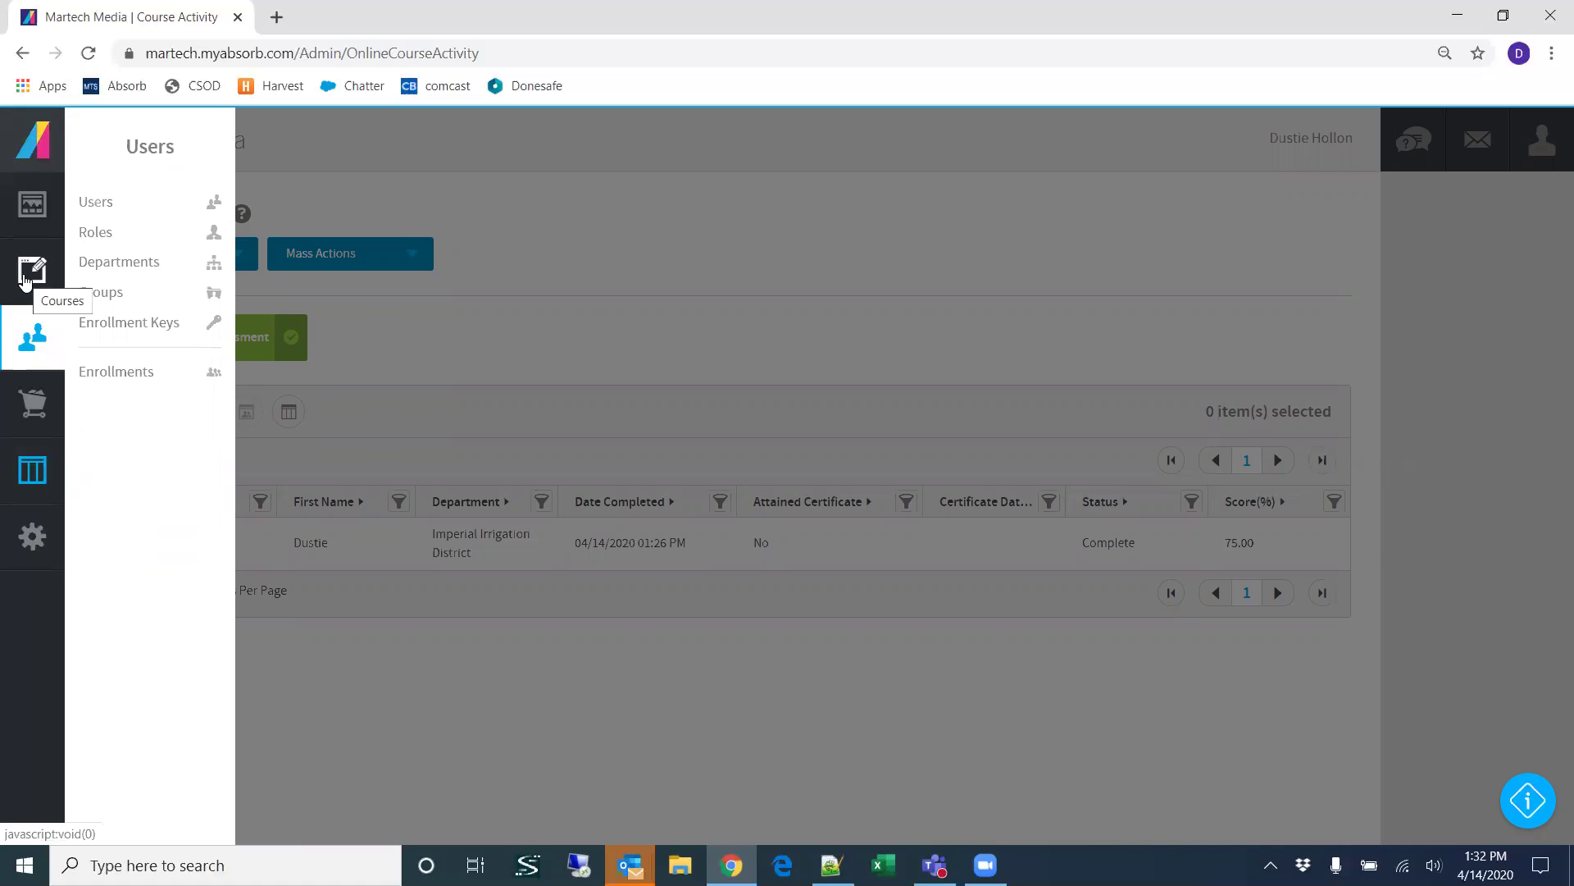
{"action": "mouse_move", "coordinate": [25, 282]}
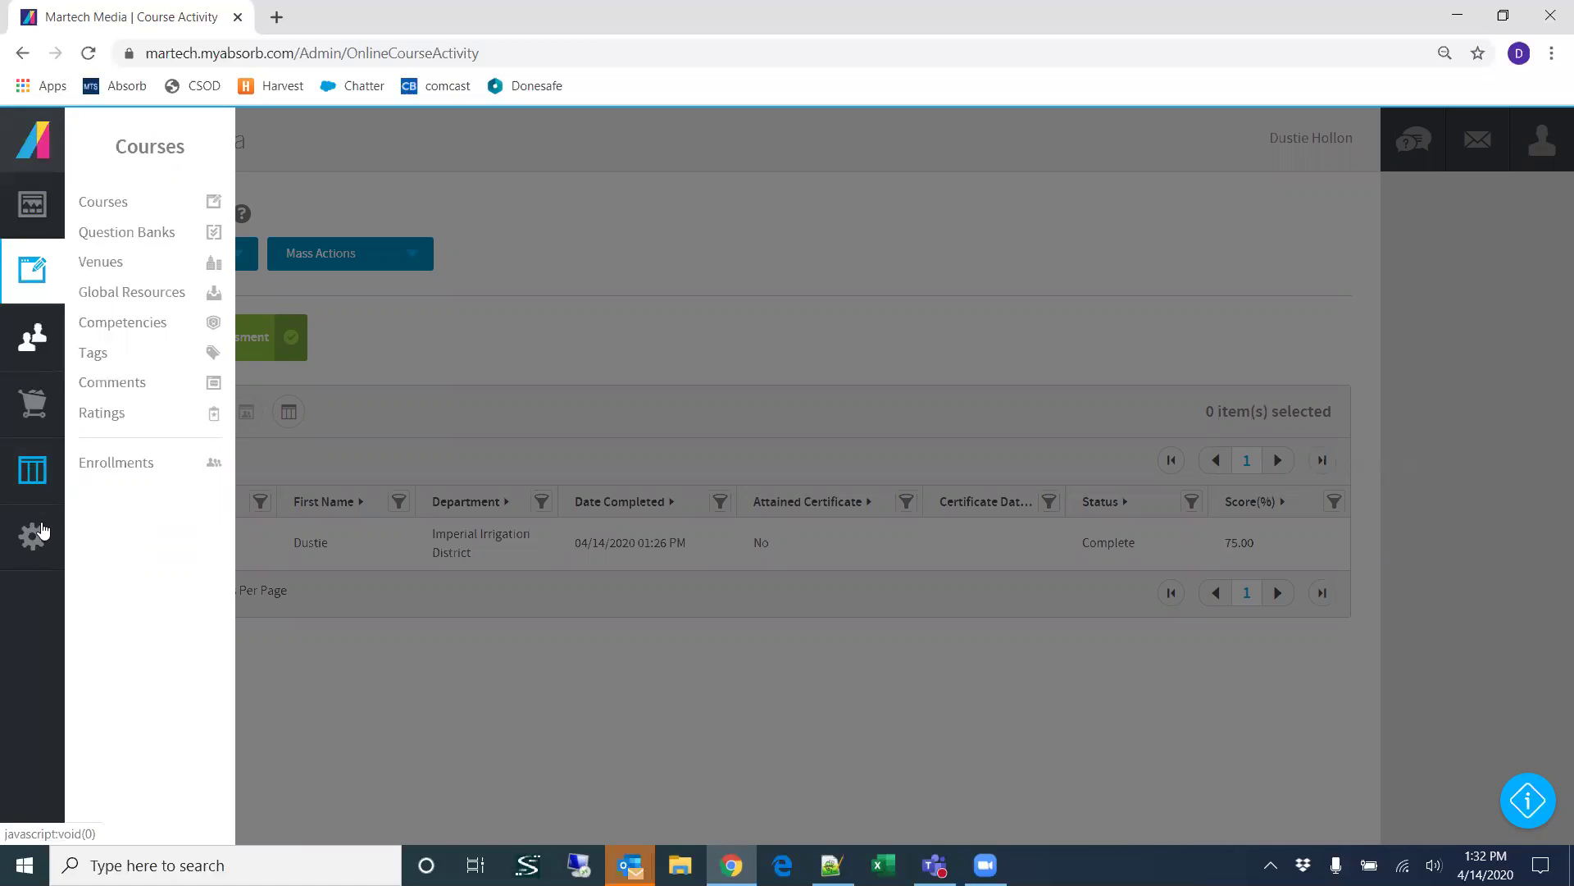
{"action": "mouse_move", "coordinate": [37, 534]}
{"action": "mouse_move", "coordinate": [21, 364]}
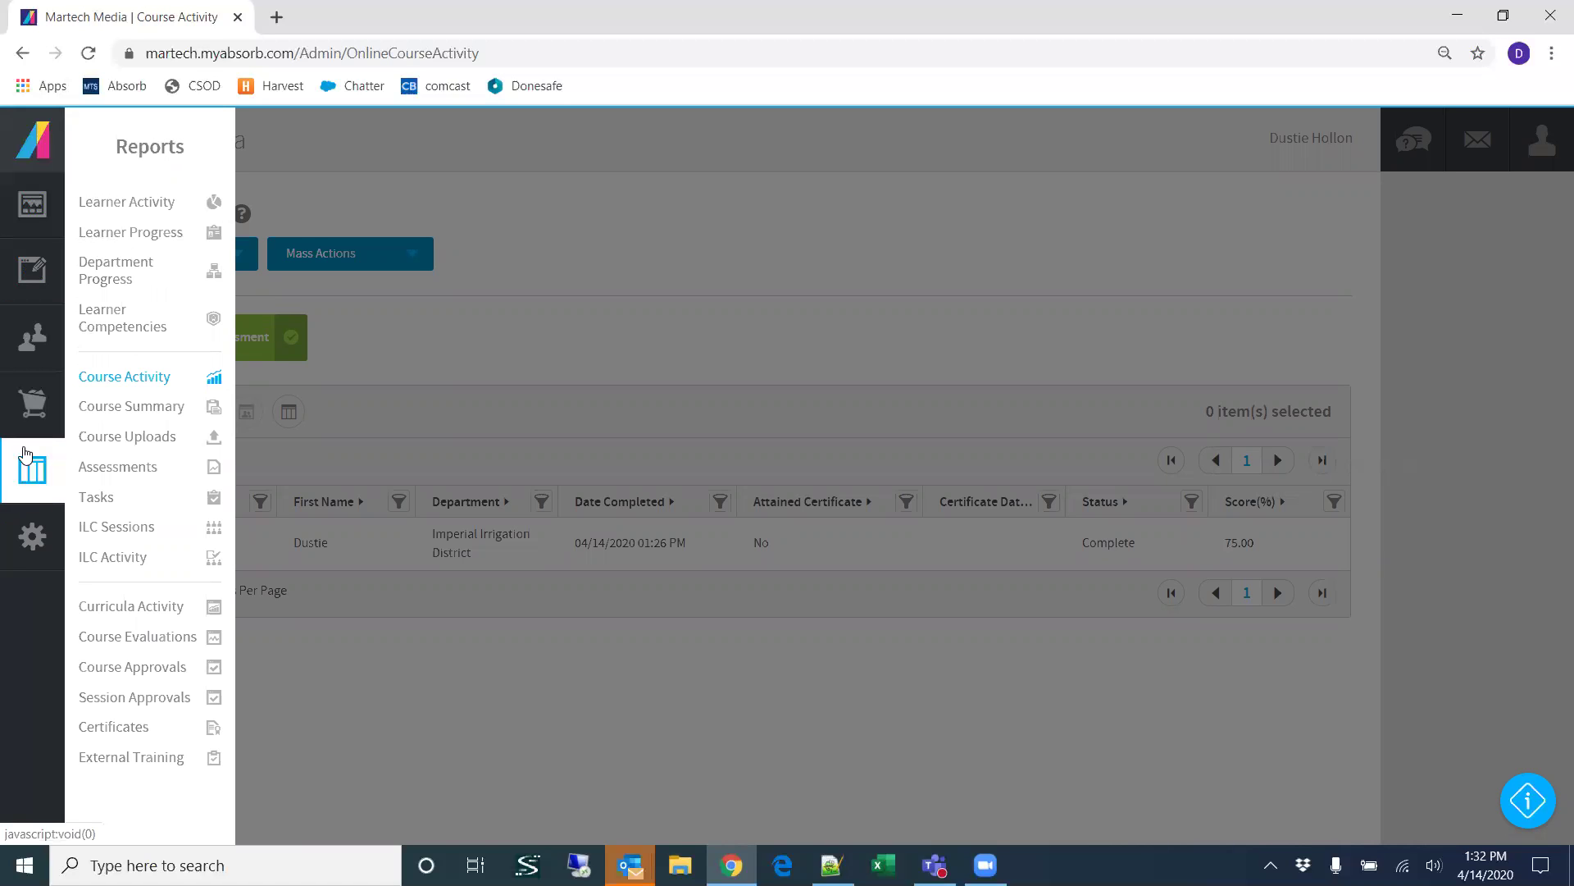
{"action": "left_click", "coordinate": [102, 203]}
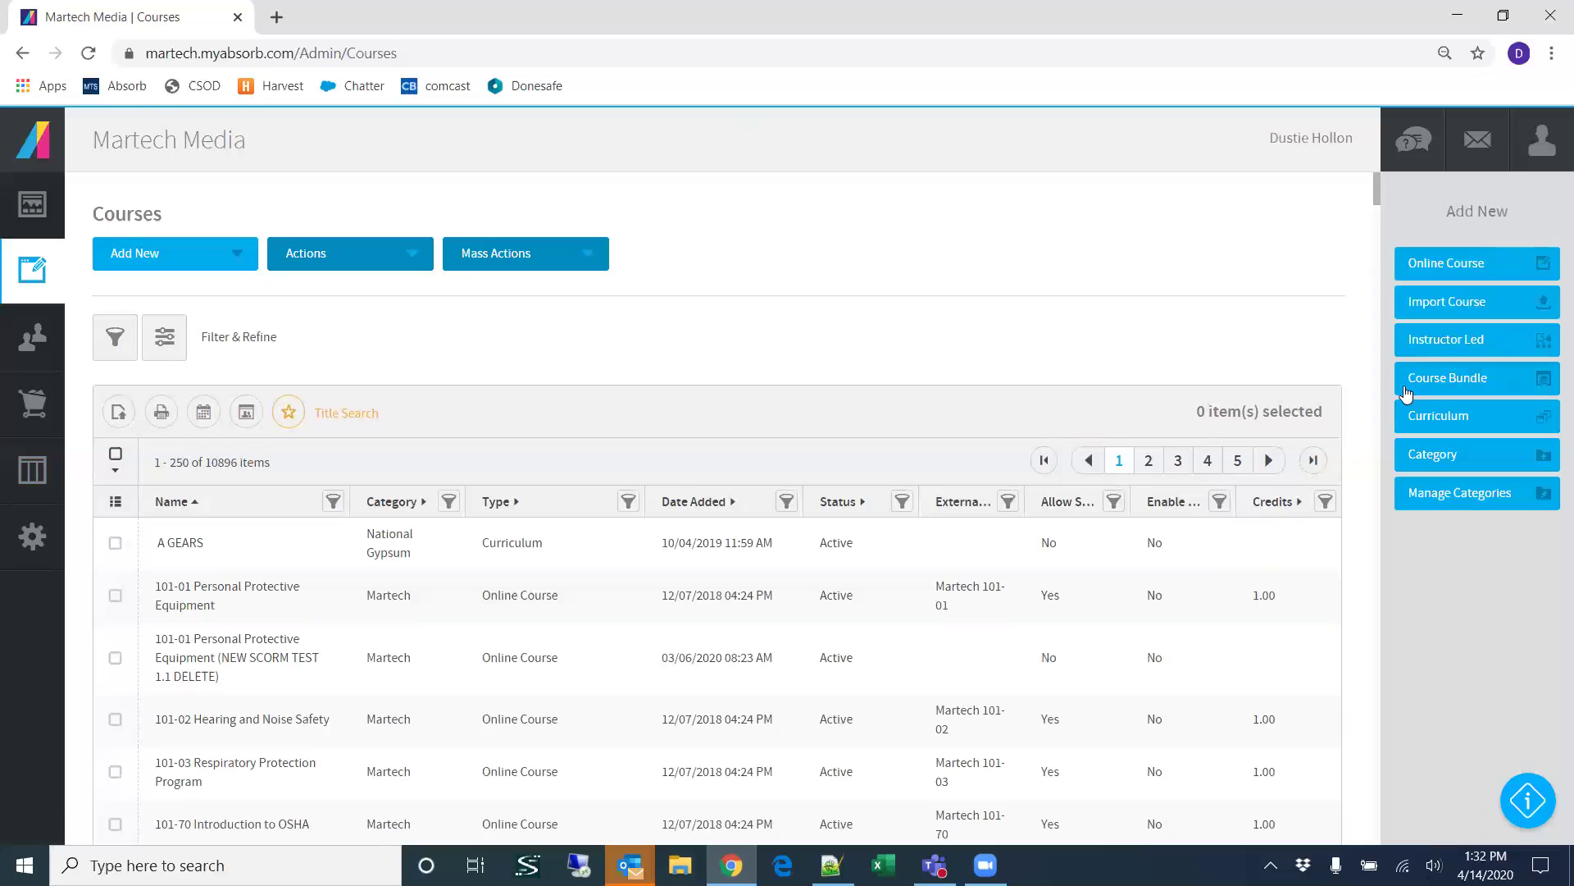
{"action": "left_click", "coordinate": [219, 264]}
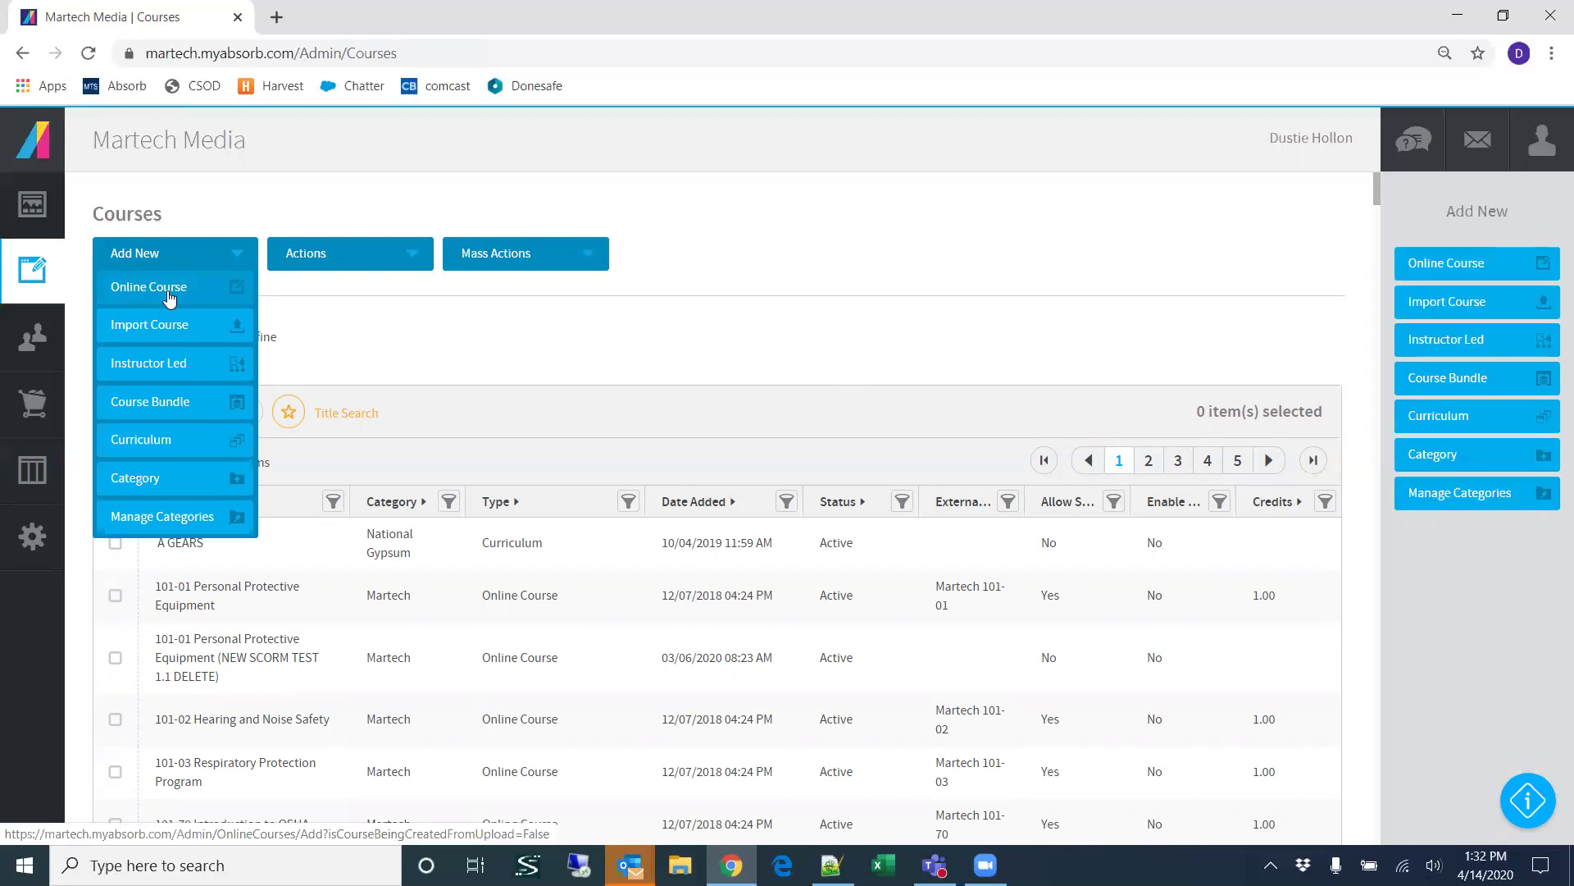
- Browse the user, setup and report menus, then open Question Banks listing 12 banks
{"action": "left_click", "coordinate": [32, 346]}
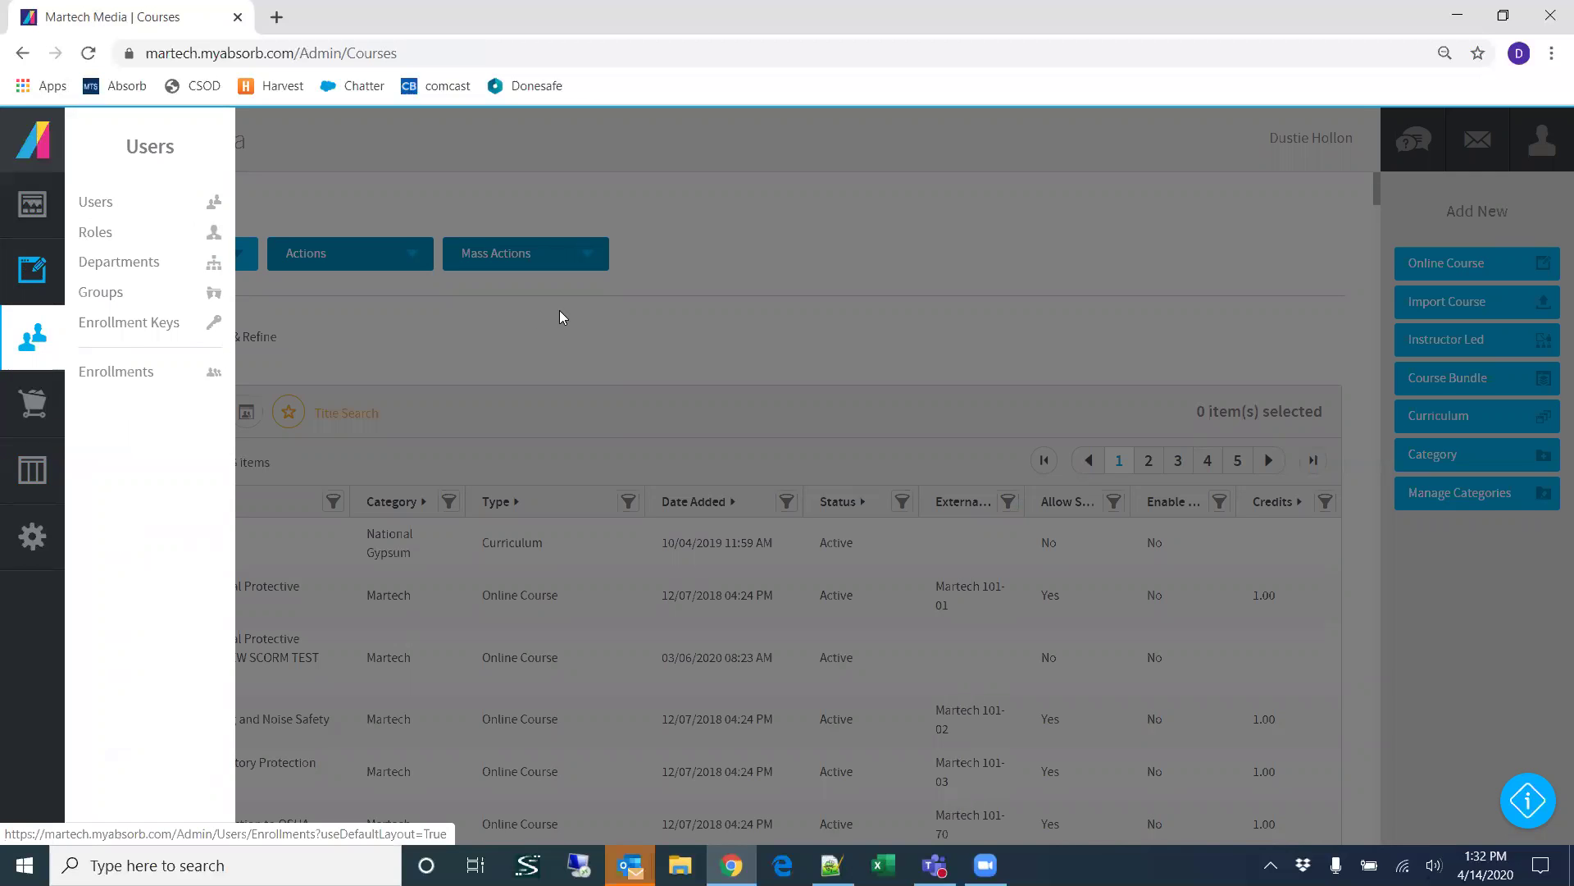
{"action": "left_click", "coordinate": [489, 349]}
{"action": "left_click", "coordinate": [33, 543]}
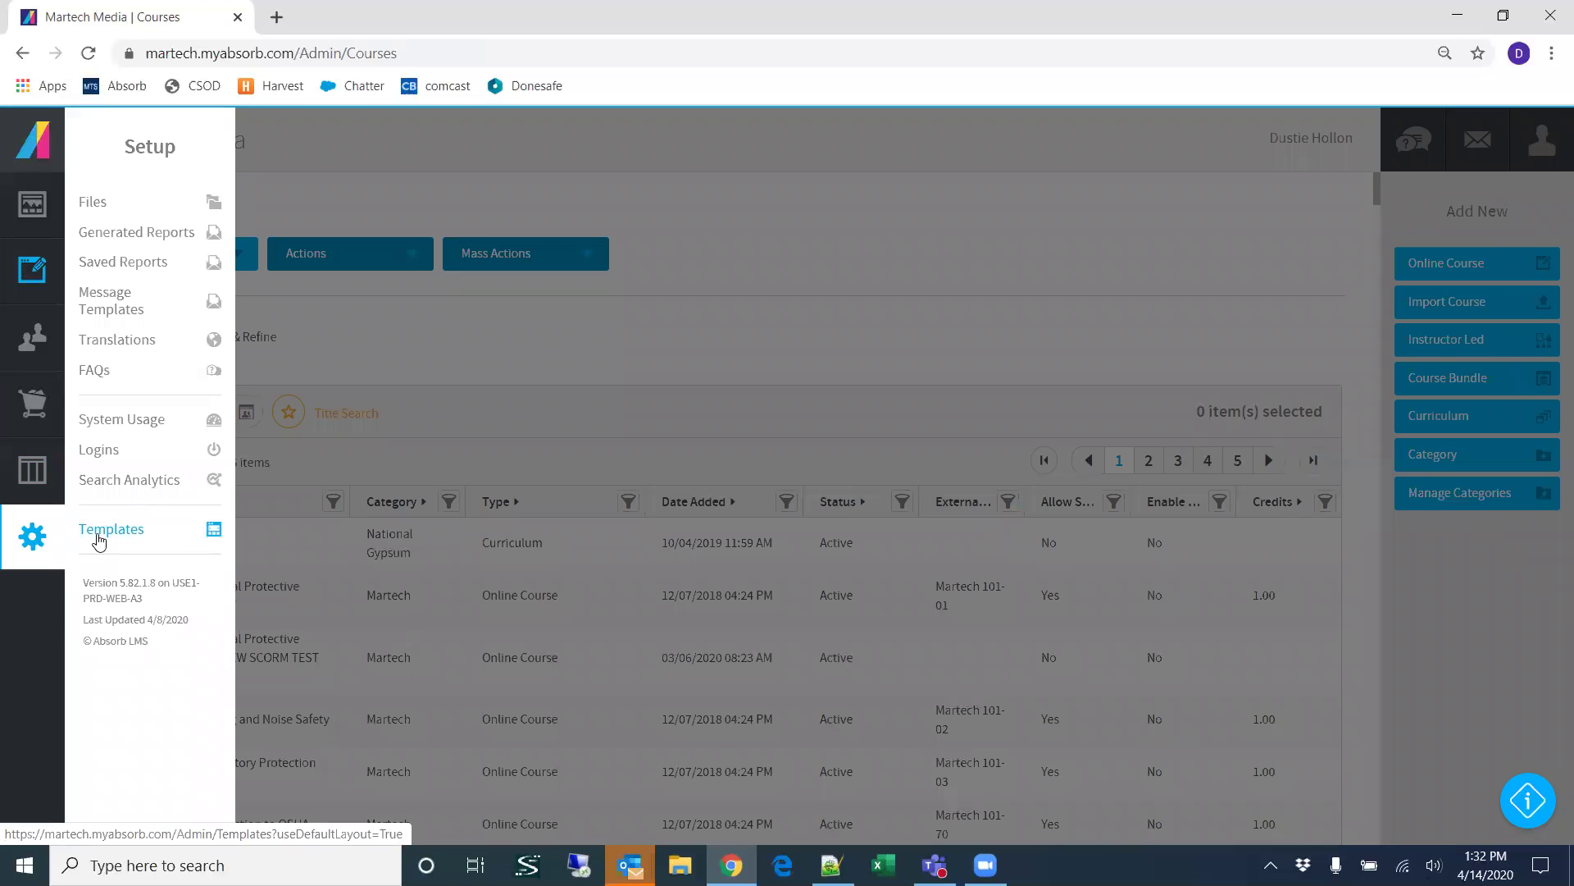
{"action": "left_click", "coordinate": [33, 474]}
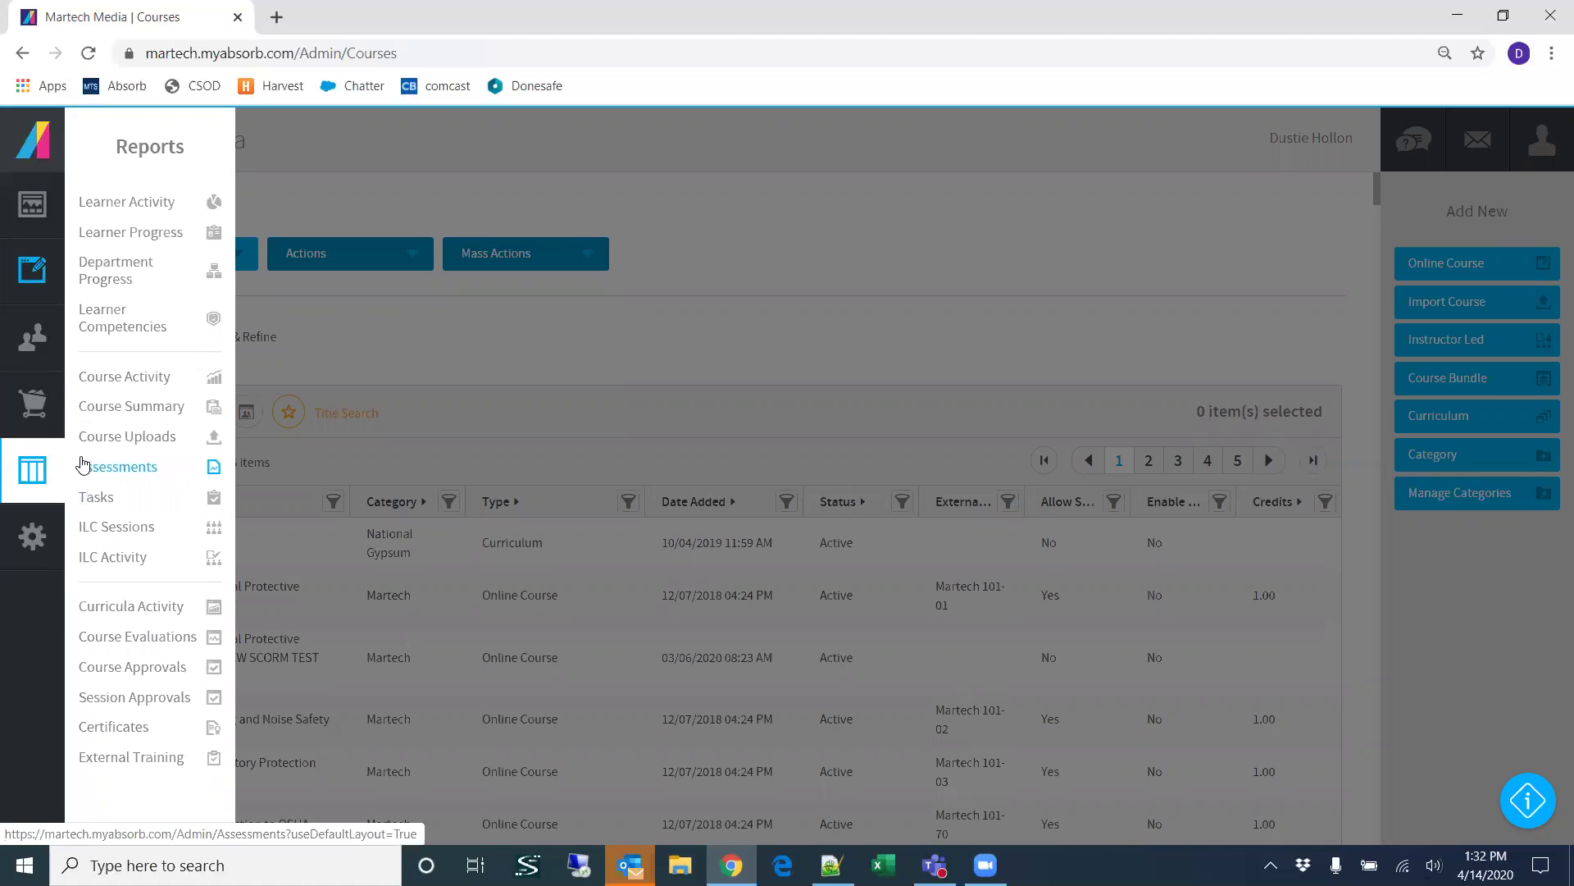
{"action": "left_click", "coordinate": [24, 347]}
{"action": "left_click", "coordinate": [33, 277]}
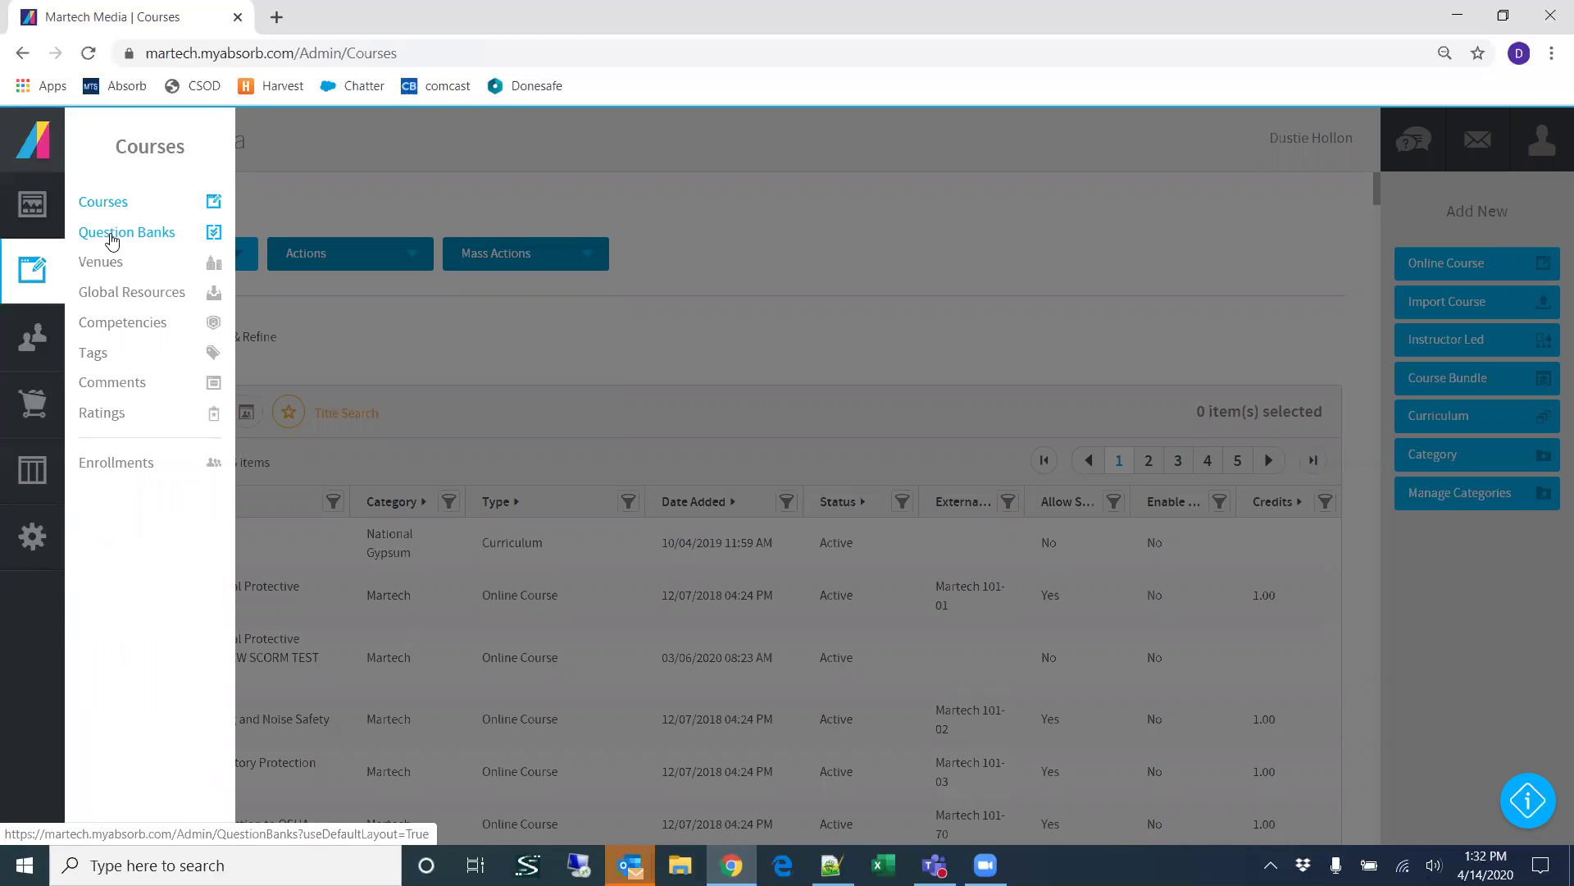
{"action": "left_click", "coordinate": [111, 238]}
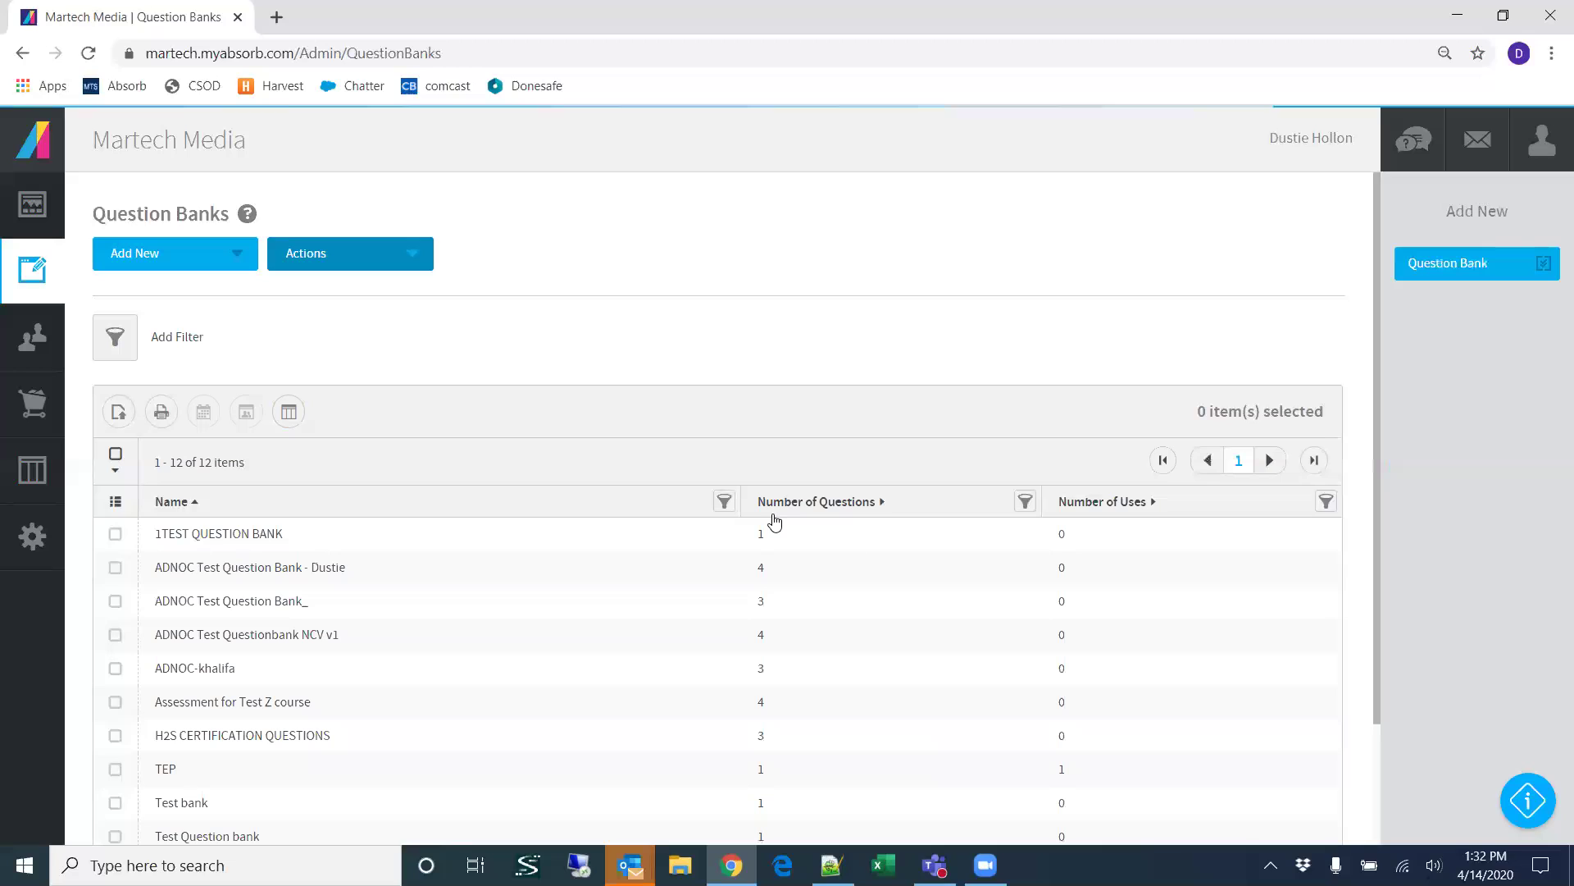
{"action": "scroll", "coordinate": [533, 386], "scroll_direction": "down", "scroll_amount": 2}
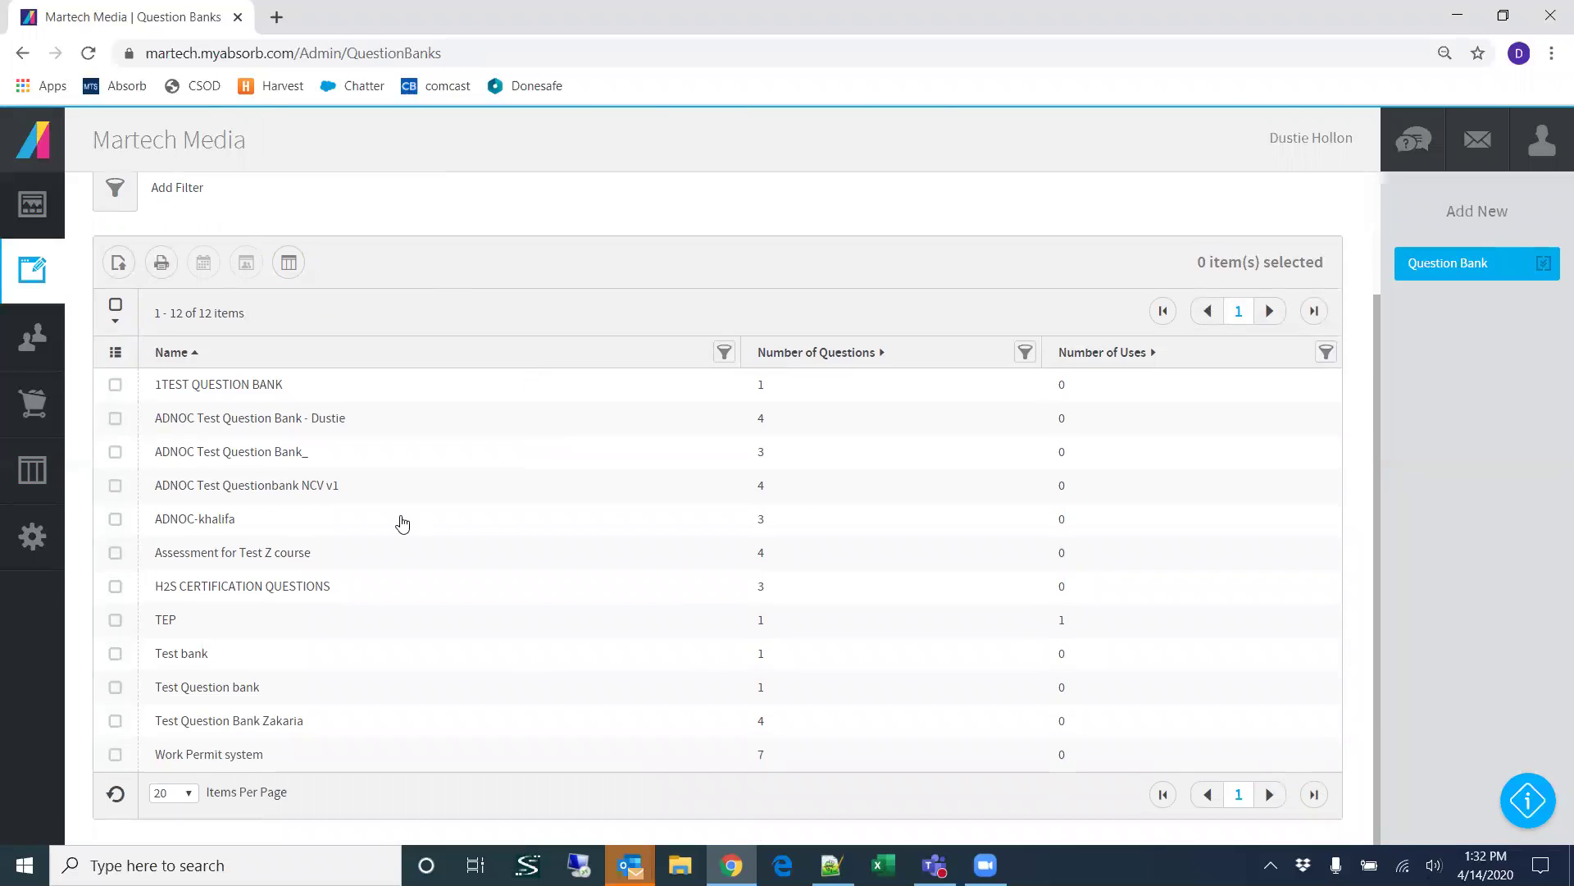
{"action": "scroll", "coordinate": [460, 483], "scroll_direction": "up", "scroll_amount": 1}
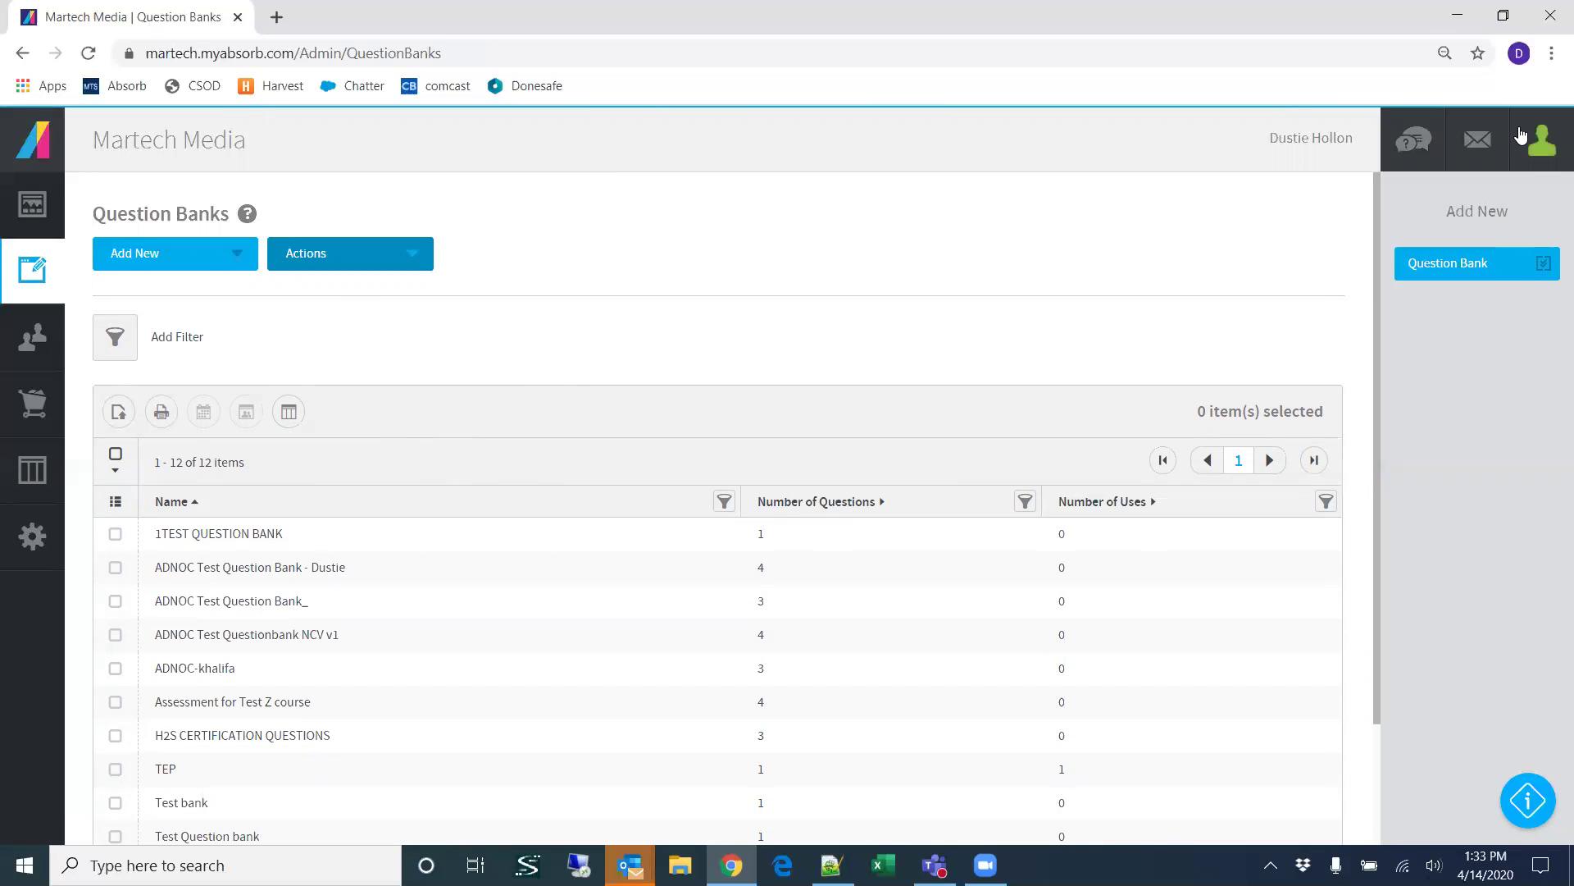
{"action": "left_click", "coordinate": [1542, 141]}
{"action": "left_click", "coordinate": [1427, 655]}
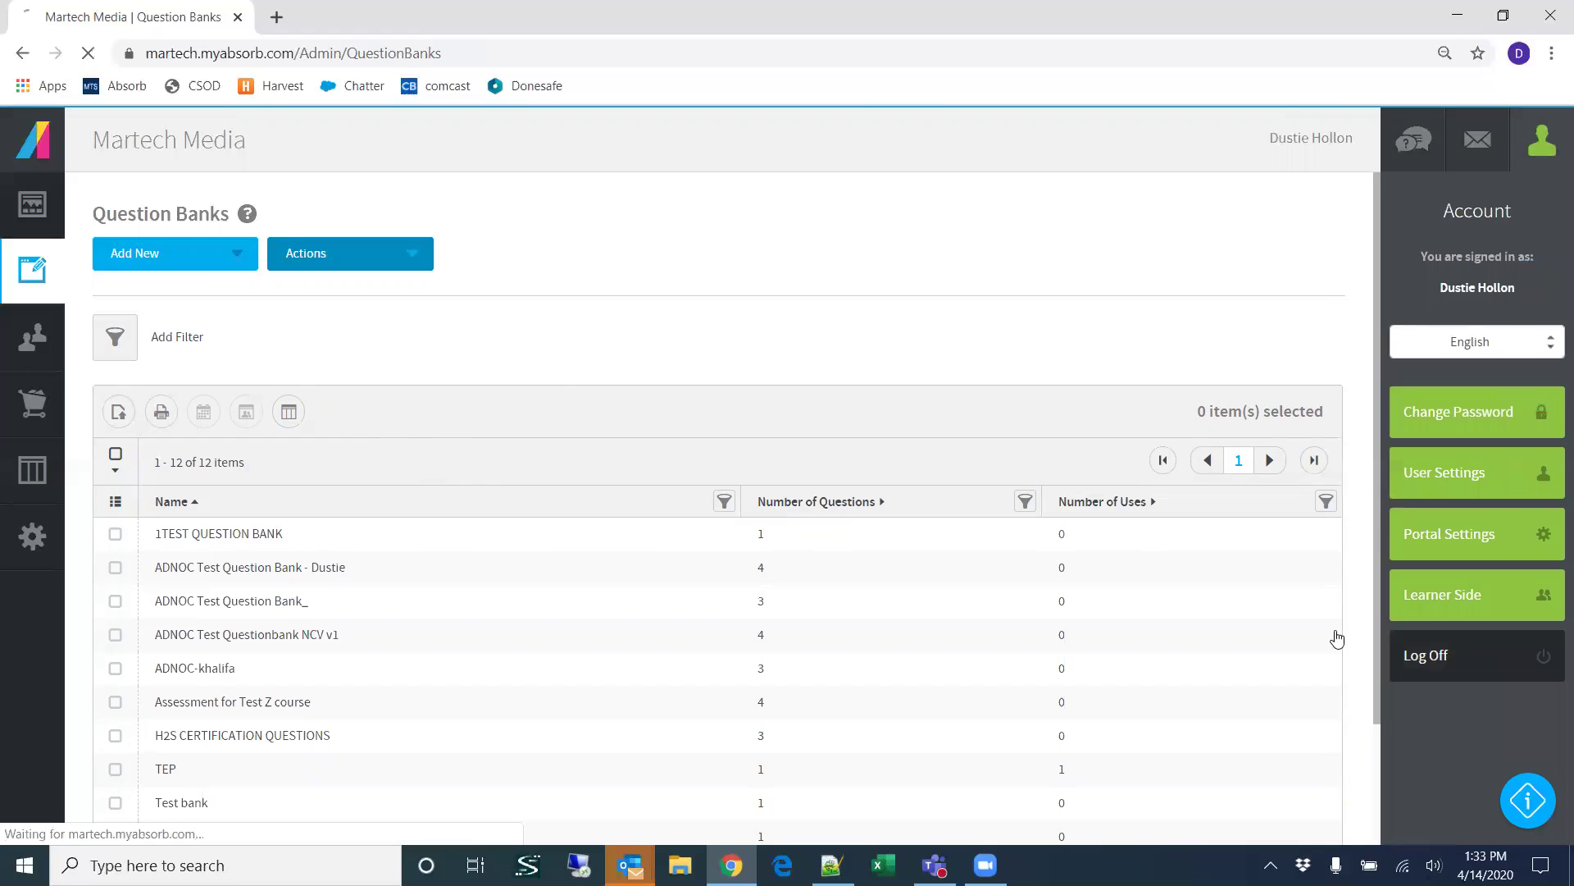
{"action": "triple_click", "coordinate": [725, 451]}
{"action": "key", "text": "BackSpace"}
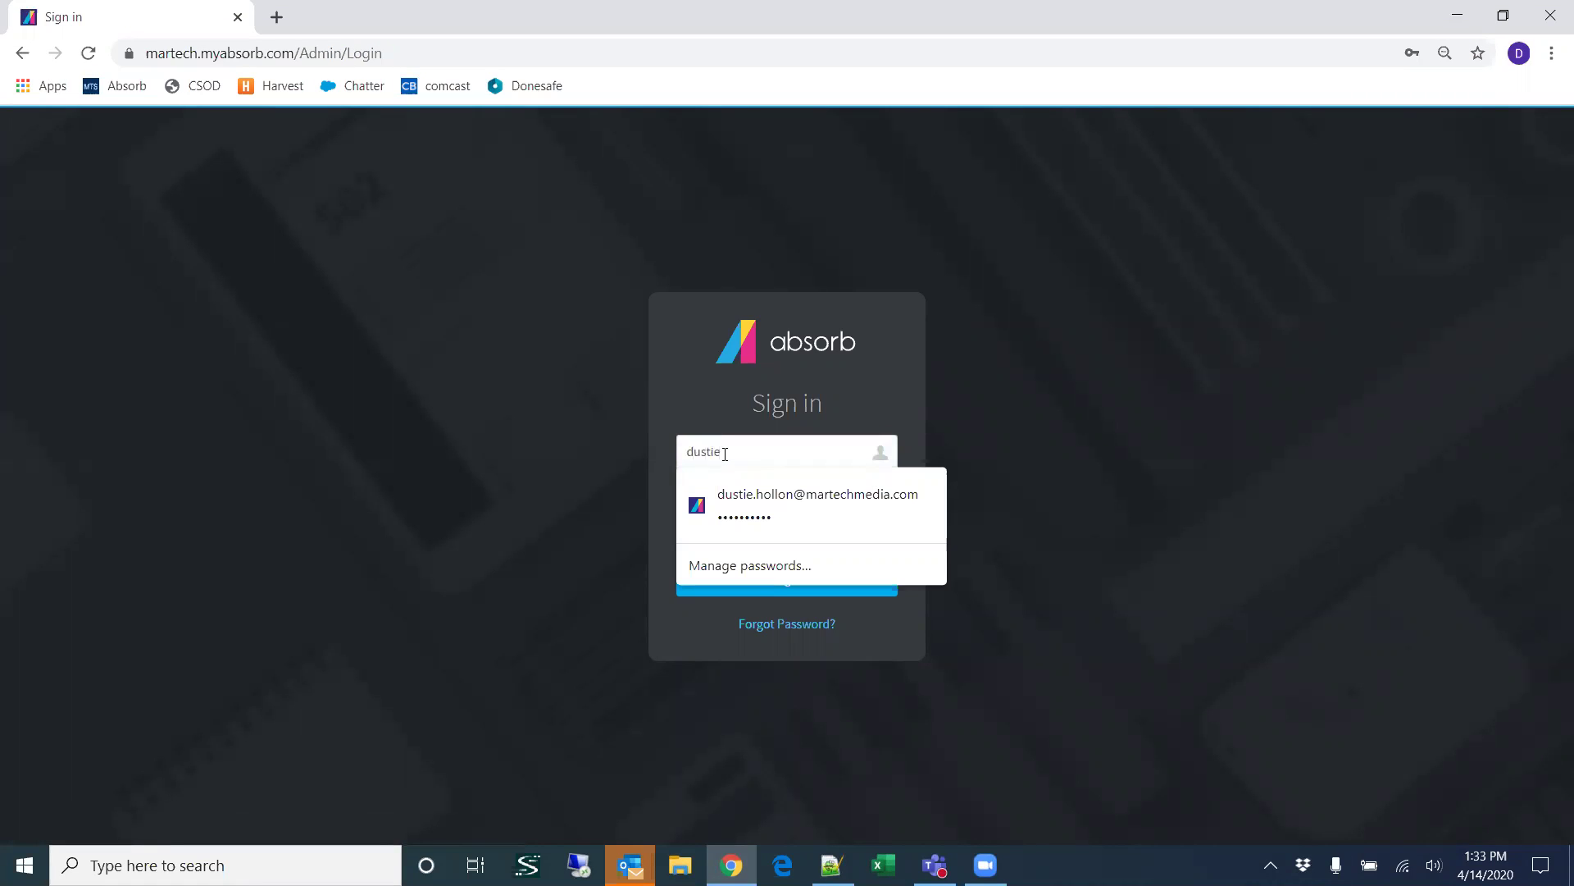
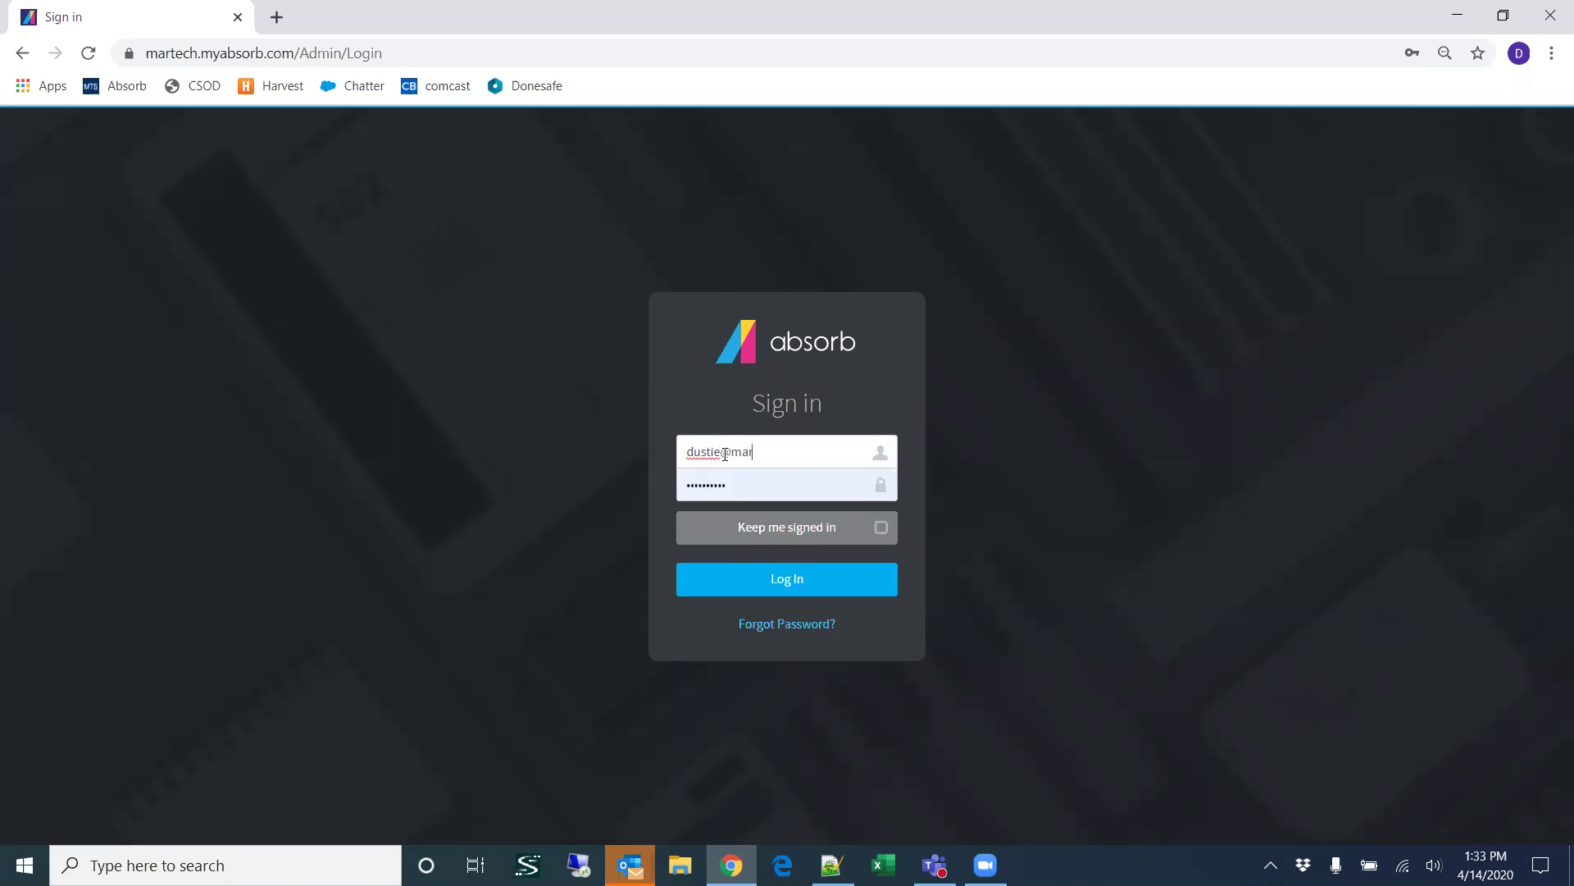
{"action": "key", "text": "Return"}
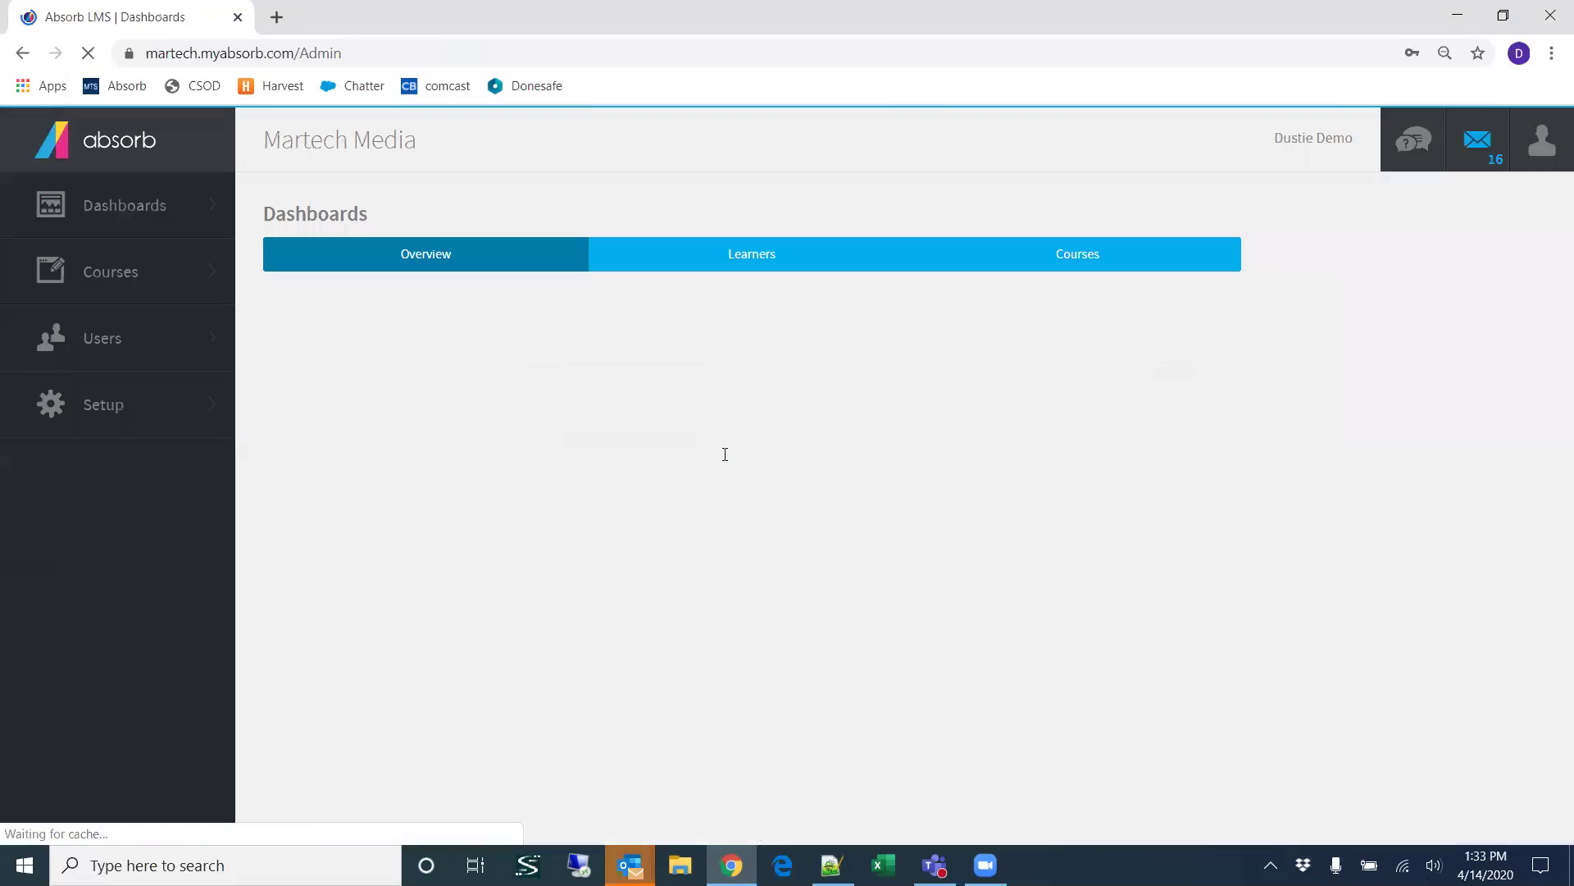
{"action": "left_click", "coordinate": [115, 279]}
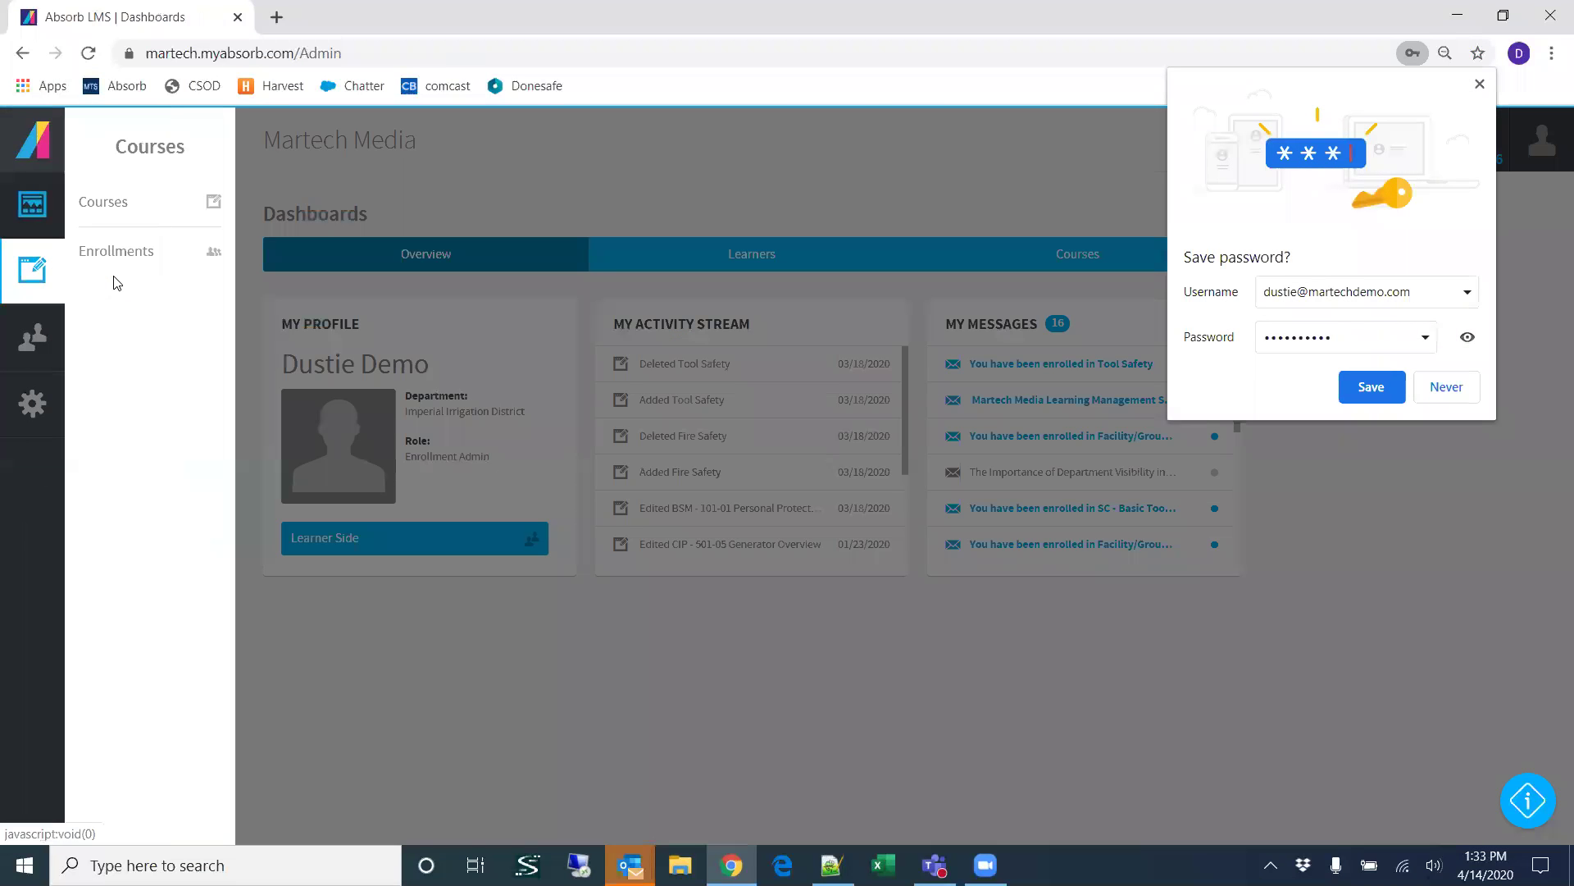
{"action": "left_click", "coordinate": [1444, 397]}
{"action": "left_click", "coordinate": [1543, 157]}
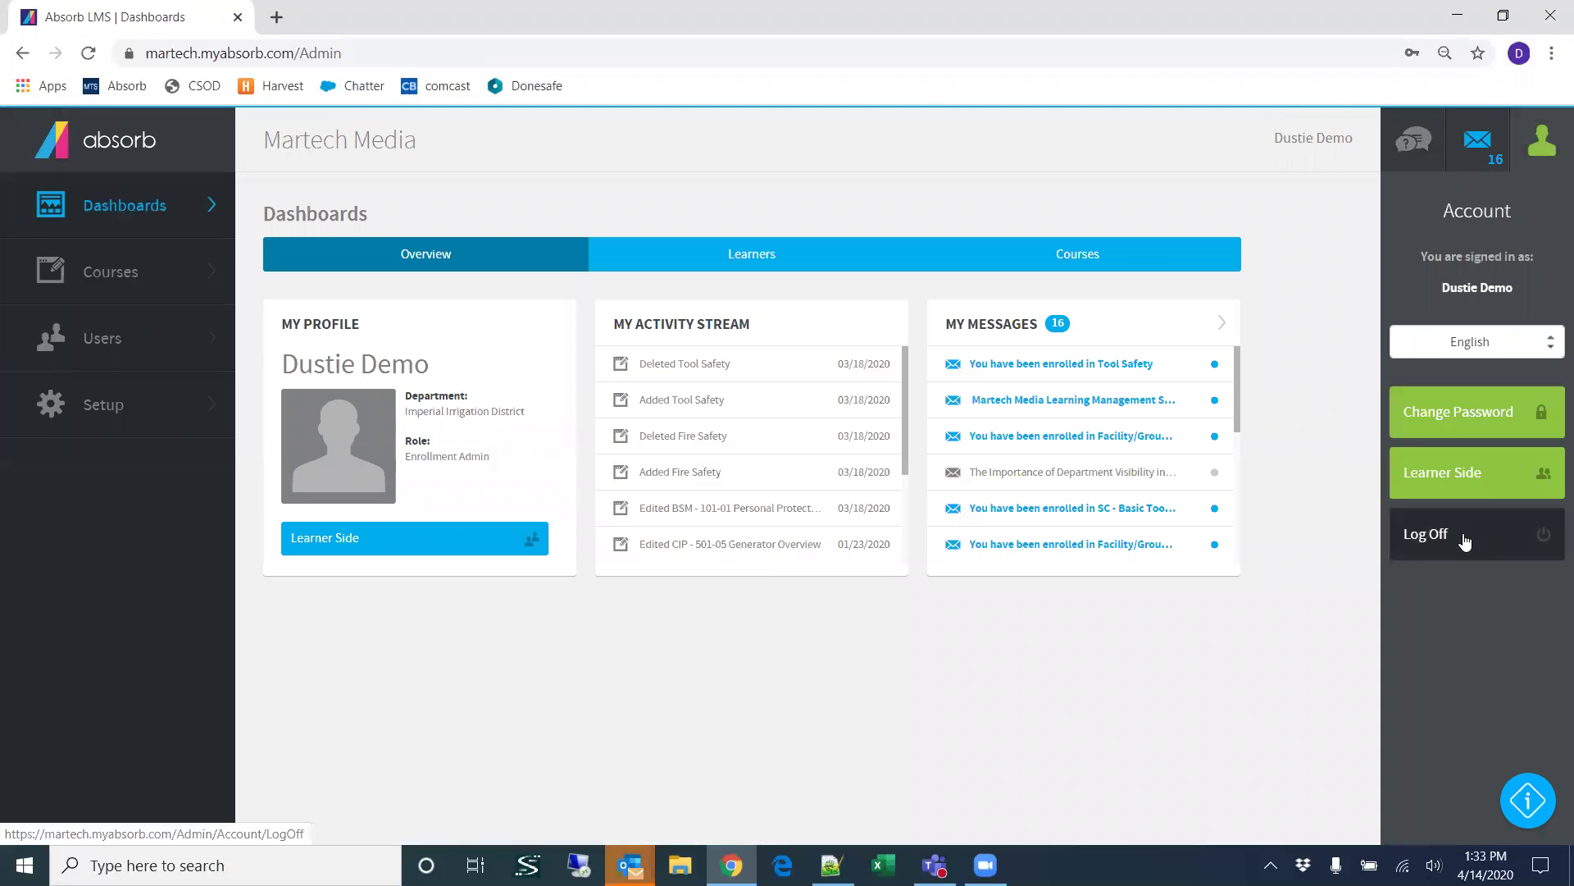
{"action": "left_click", "coordinate": [1394, 537]}
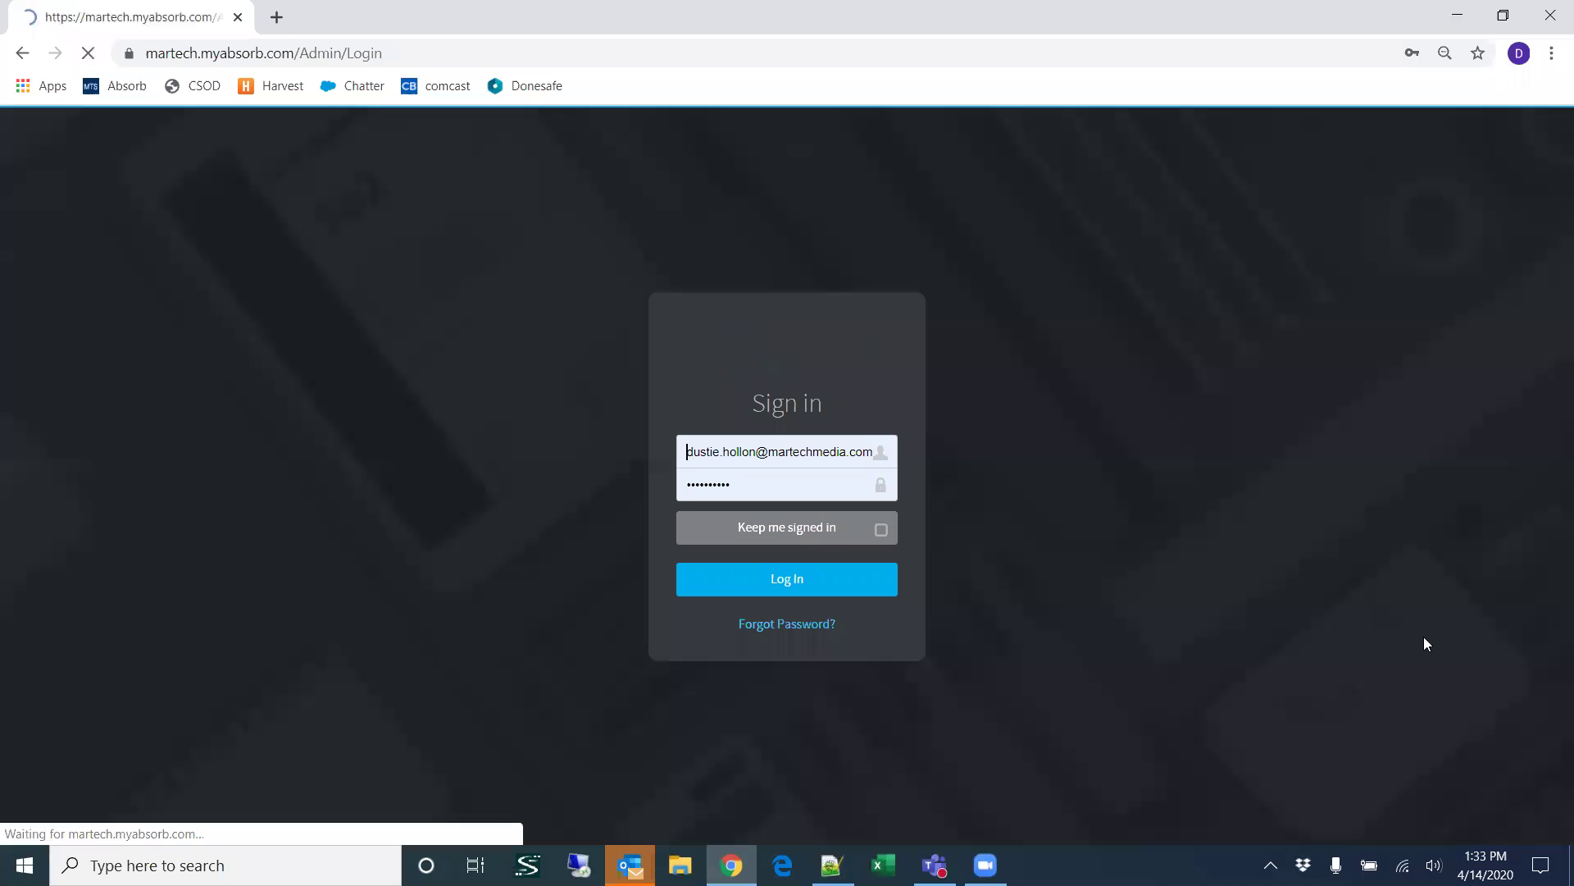
{"action": "left_click", "coordinate": [760, 579]}
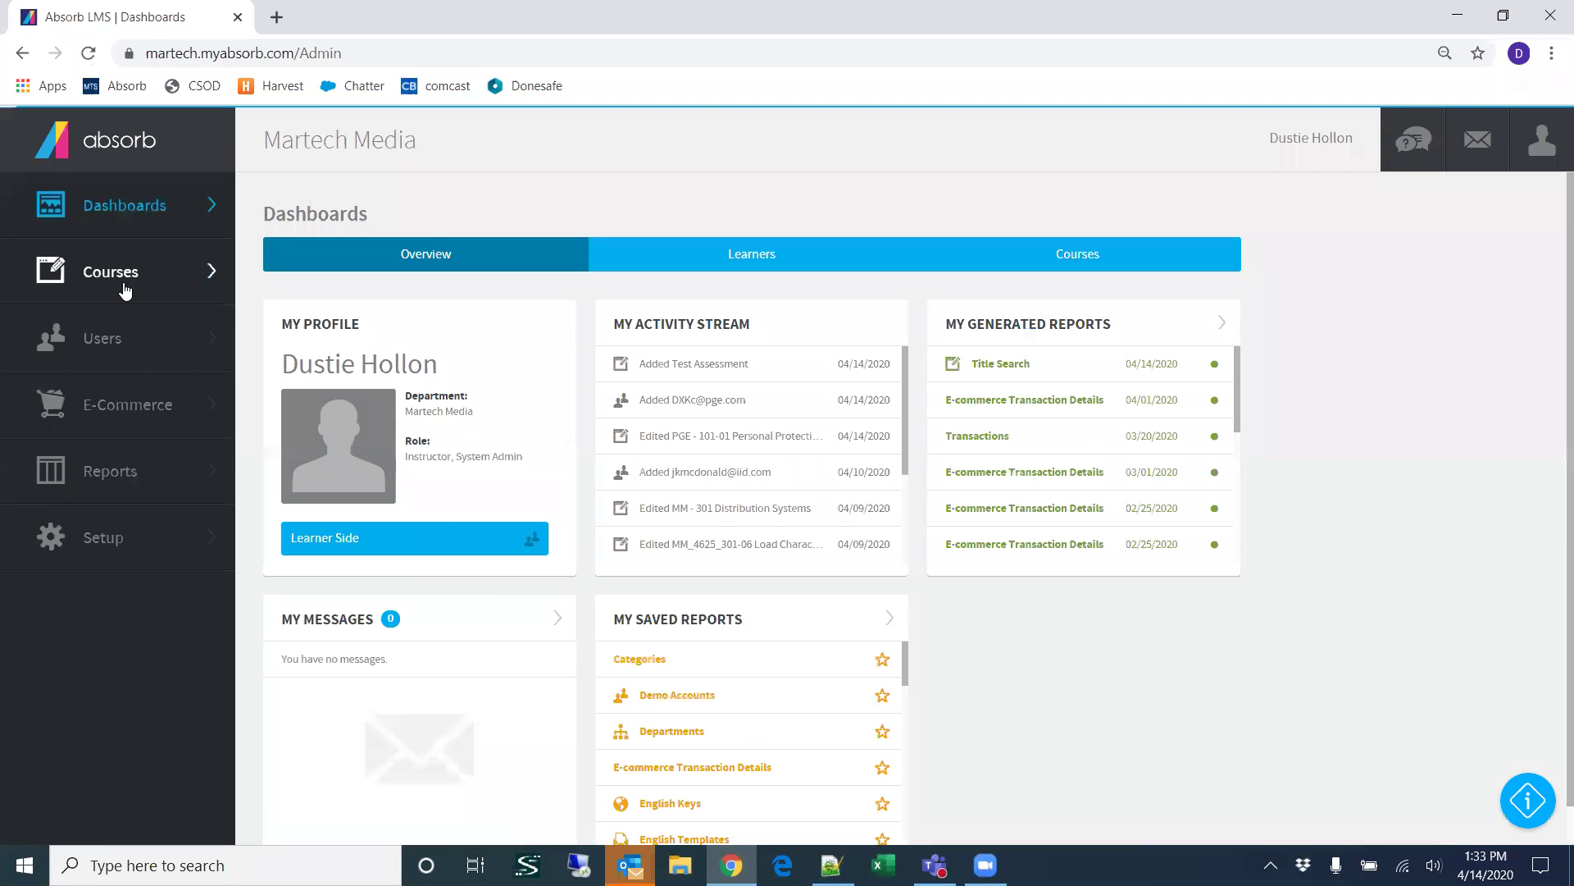
{"action": "left_click", "coordinate": [124, 289]}
{"action": "left_click", "coordinate": [97, 234]}
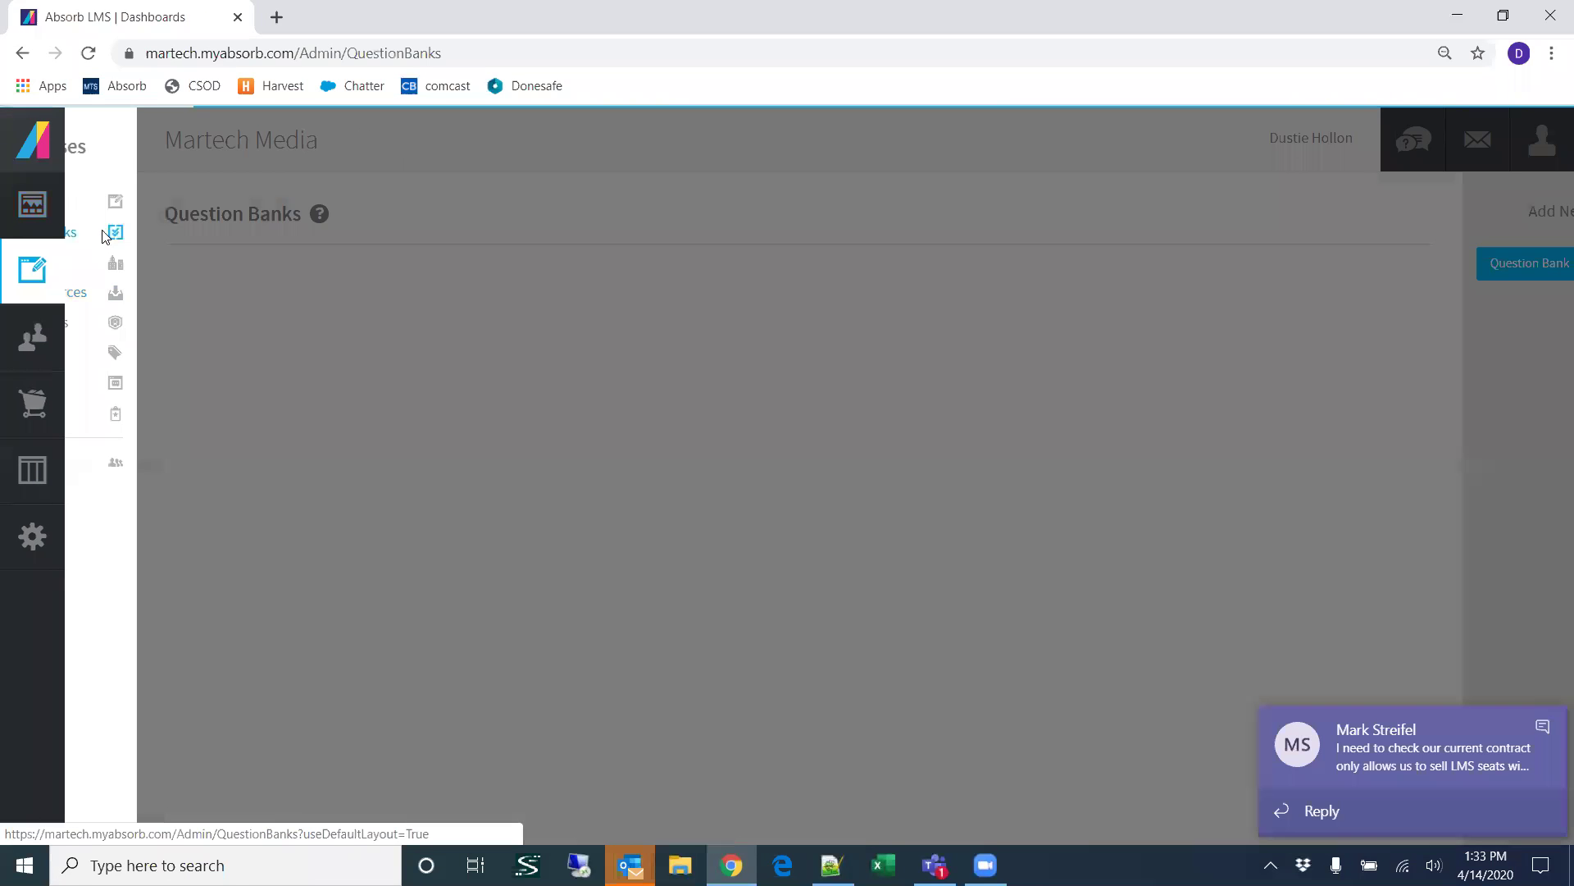
{"action": "left_click", "coordinate": [1402, 829]}
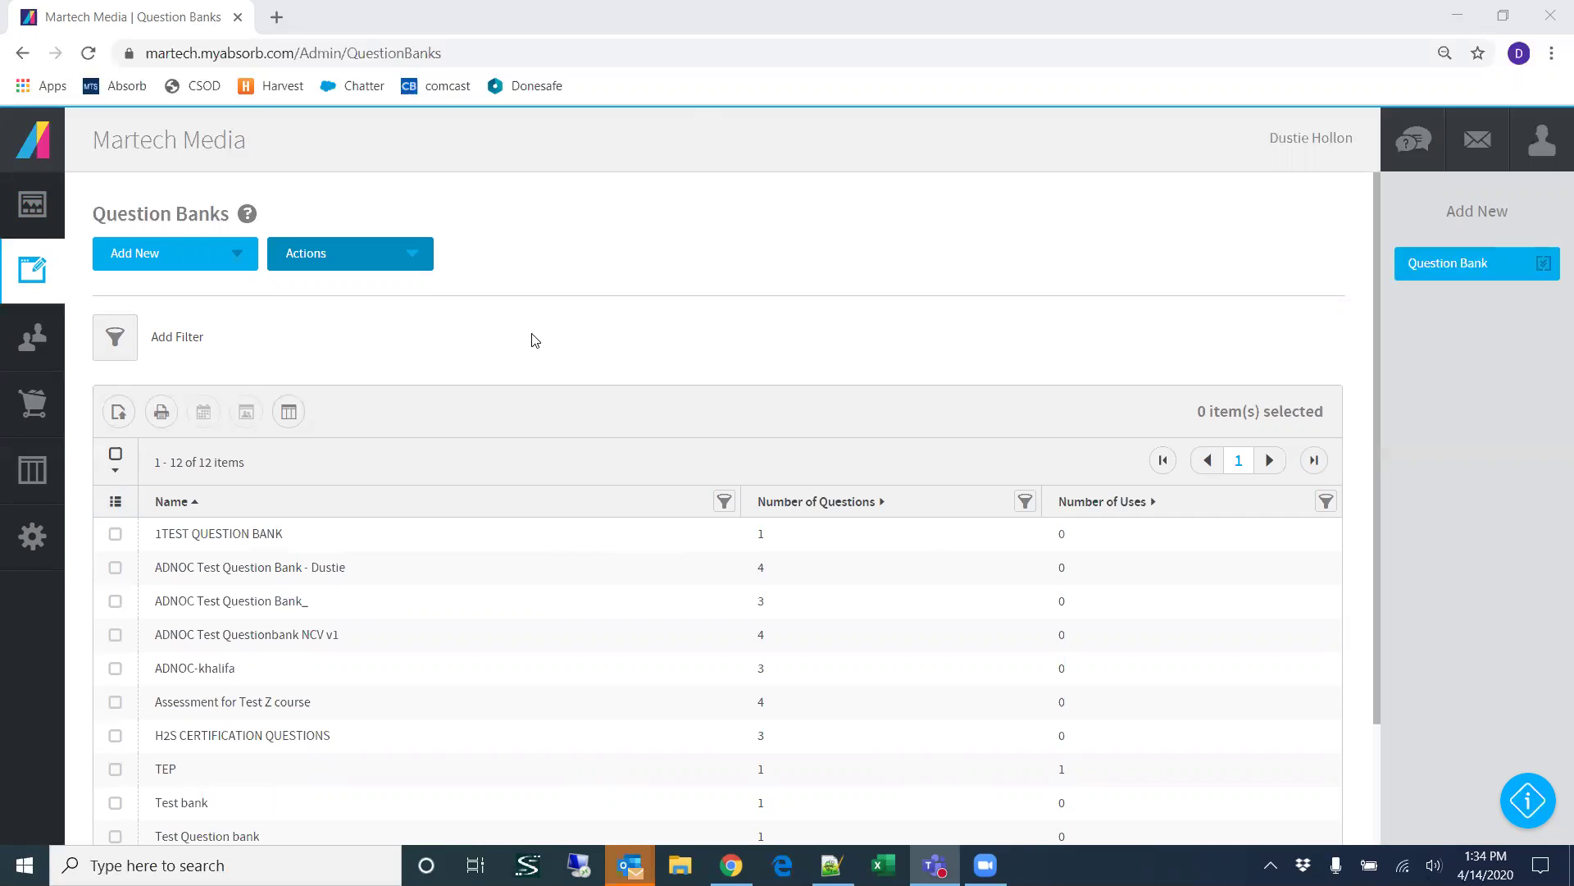
- Start a new question bank named 'My test questions' and begin adding a first question
{"action": "scroll", "coordinate": [738, 661], "scroll_direction": "down", "scroll_amount": 2}
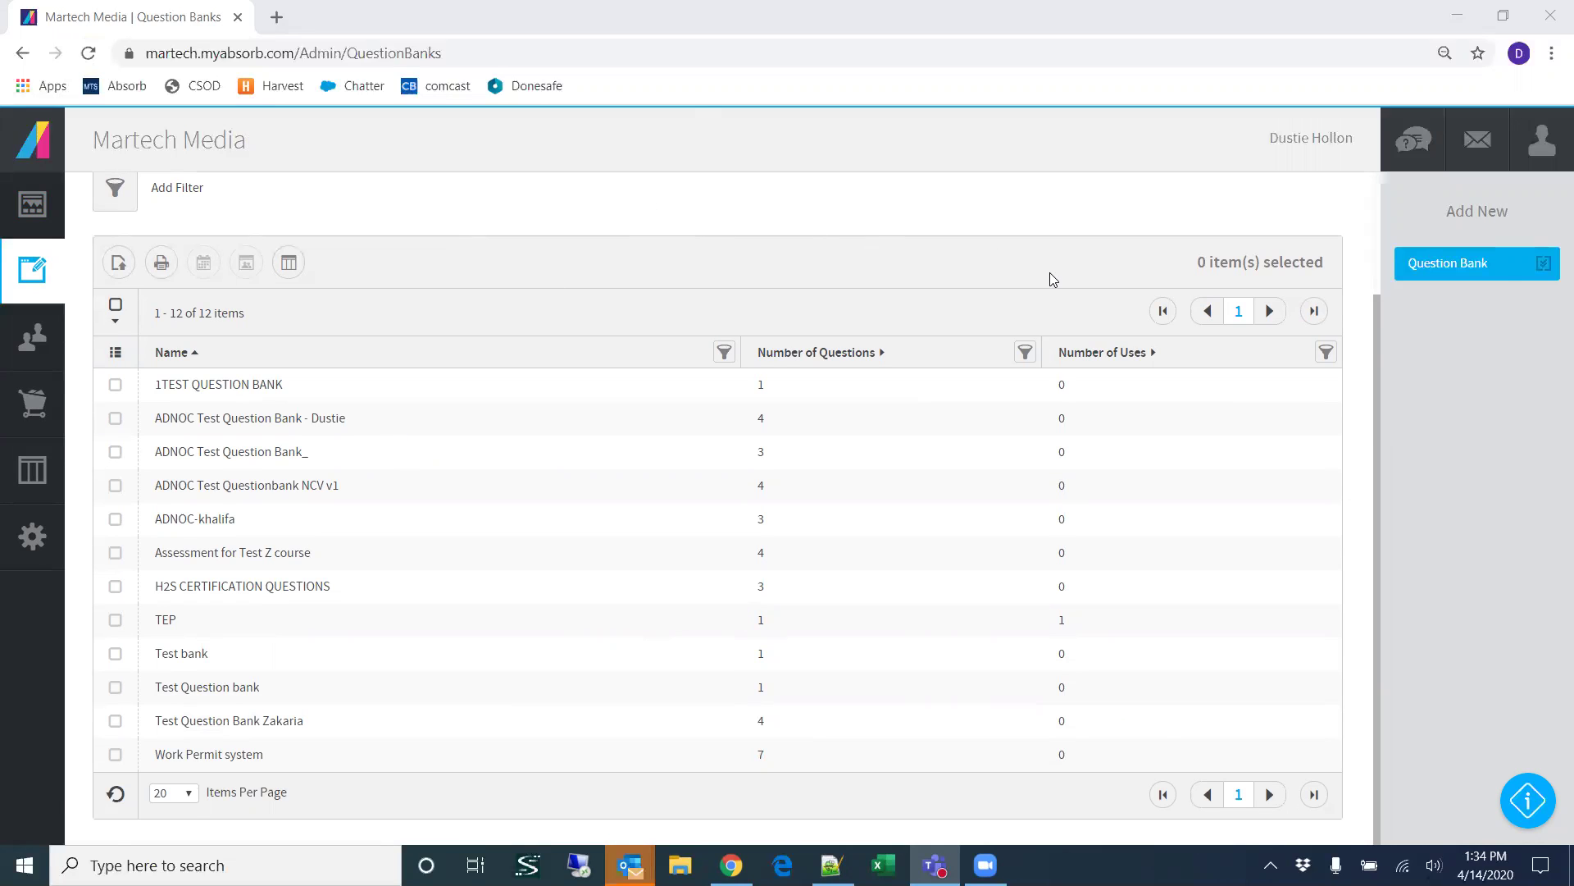
{"action": "scroll", "coordinate": [1049, 272], "scroll_direction": "up", "scroll_amount": 2}
{"action": "left_click", "coordinate": [137, 254]}
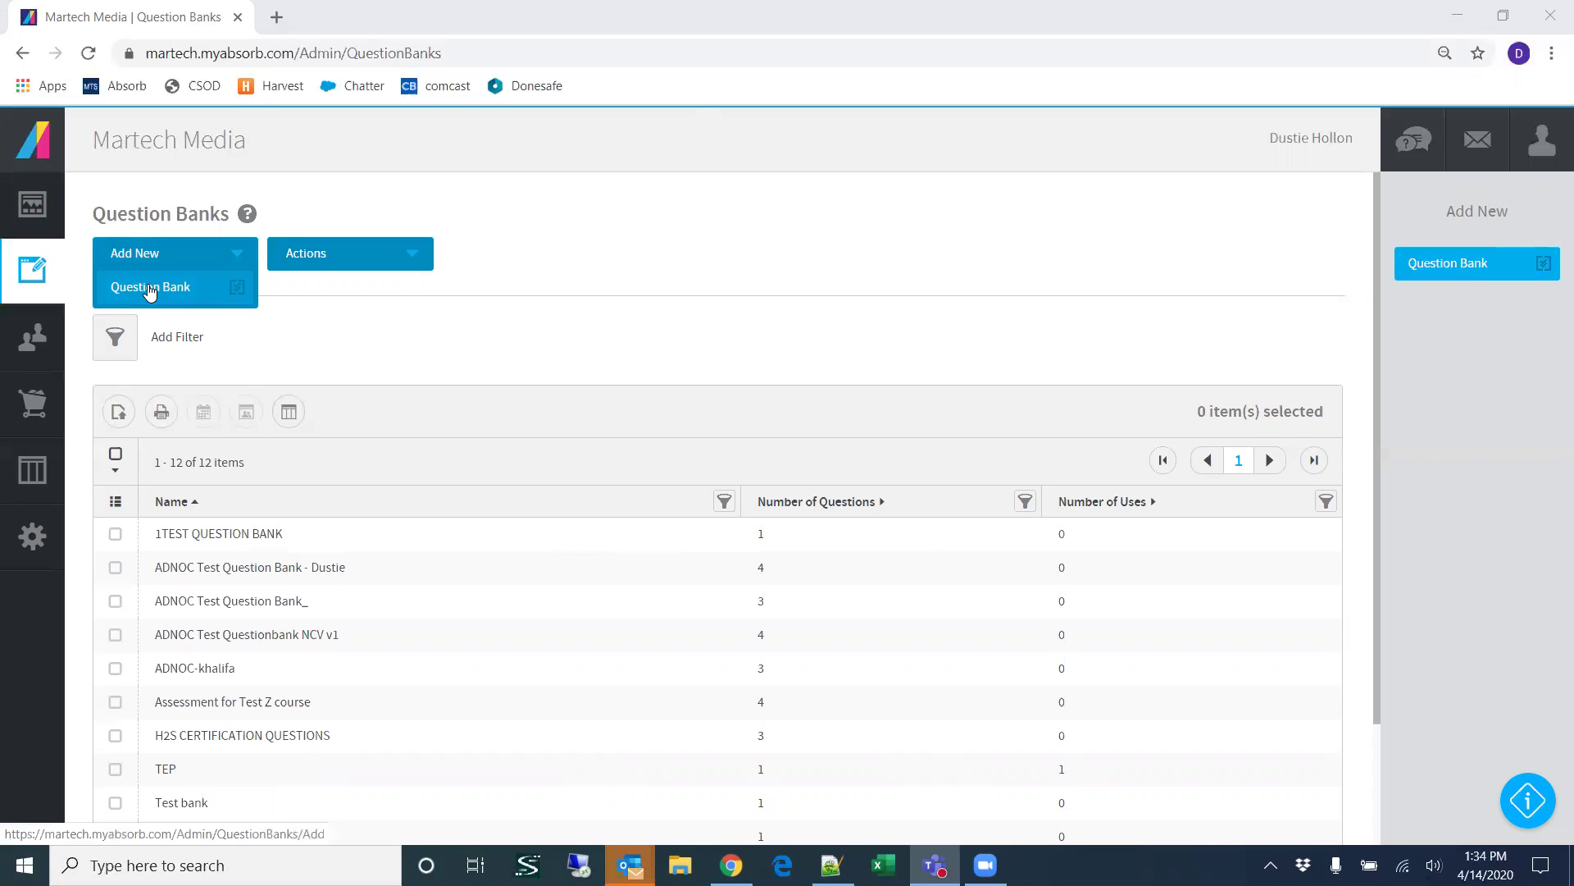
{"action": "left_click", "coordinate": [152, 286]}
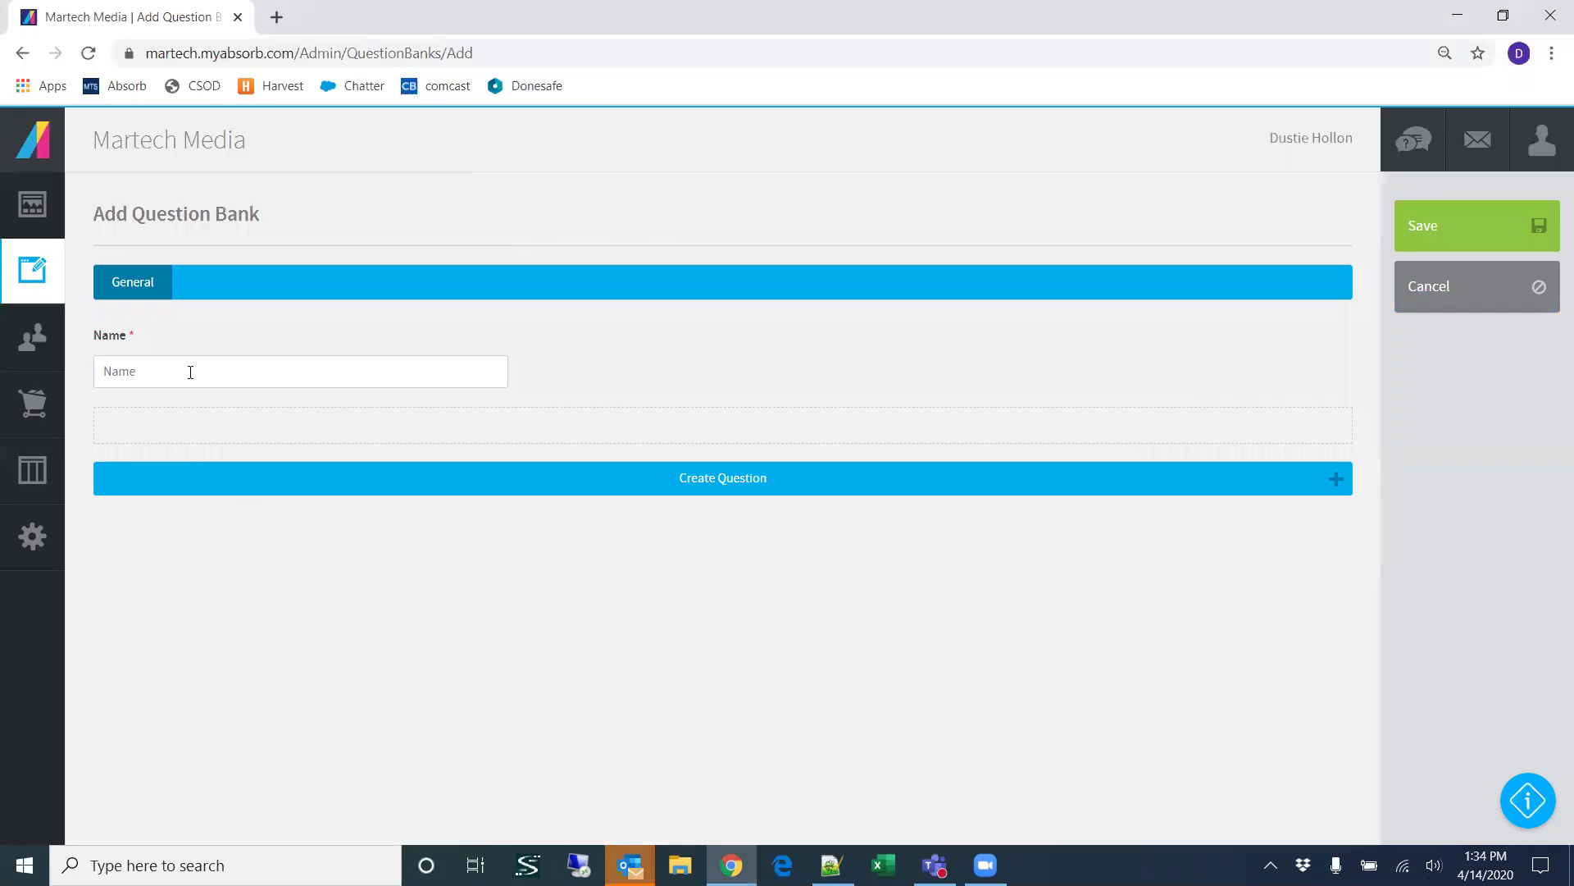
{"action": "left_click", "coordinate": [181, 376]}
{"action": "type", "text": "My test questions"}
{"action": "left_click", "coordinate": [753, 469]}
- Abandon the new question bank, discarding its unsaved changes
{"action": "scroll", "coordinate": [848, 598], "scroll_direction": "down", "scroll_amount": 1}
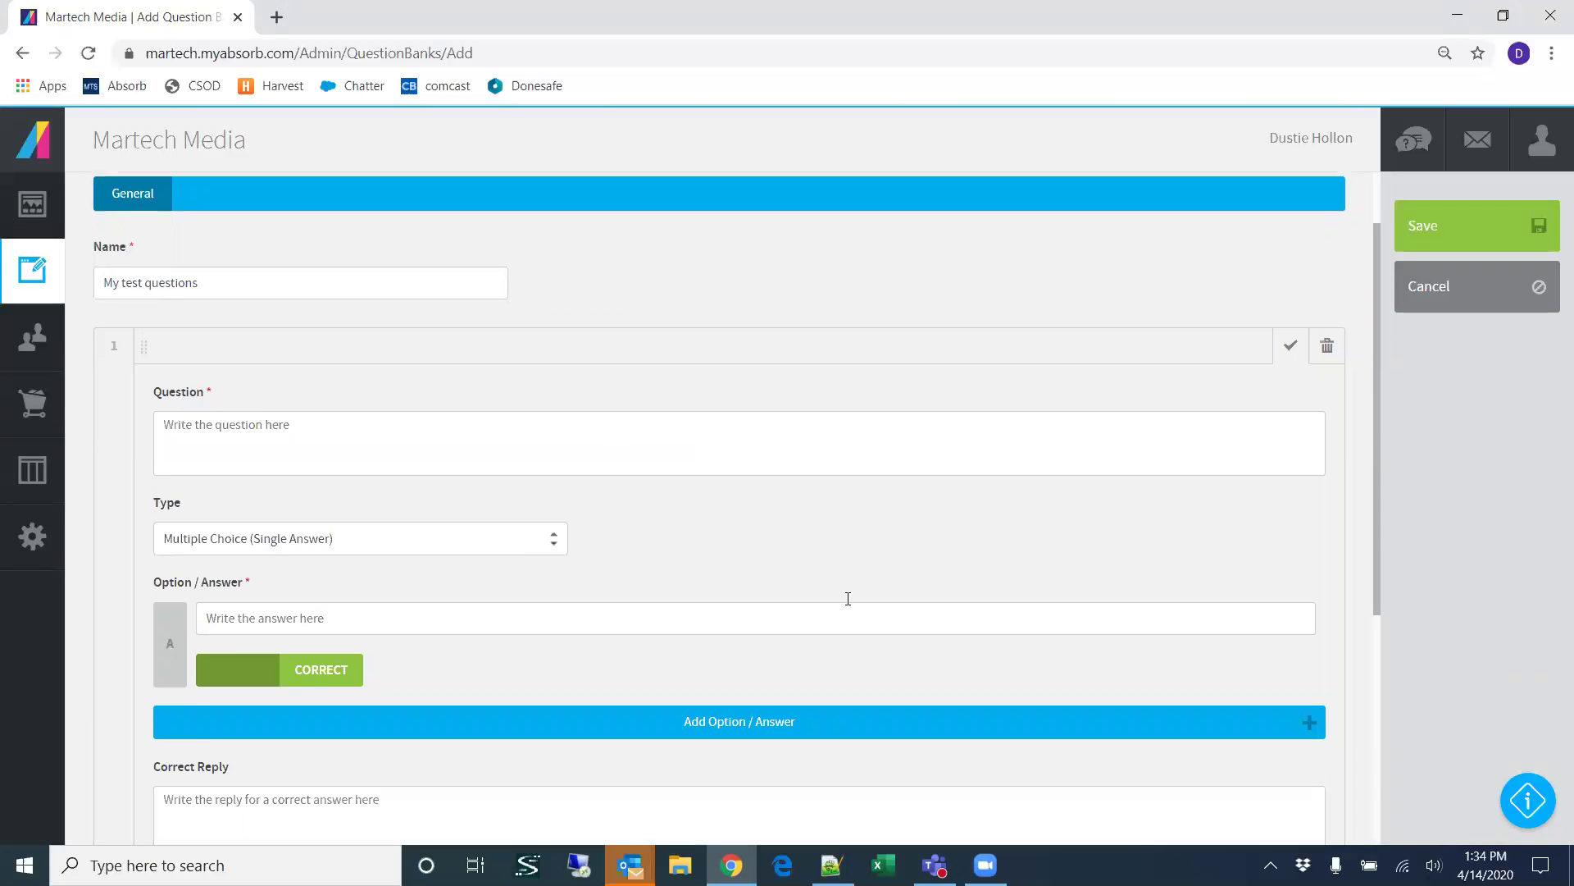
{"action": "scroll", "coordinate": [848, 599], "scroll_direction": "down", "scroll_amount": 4}
{"action": "scroll", "coordinate": [509, 555], "scroll_direction": "up", "scroll_amount": 6}
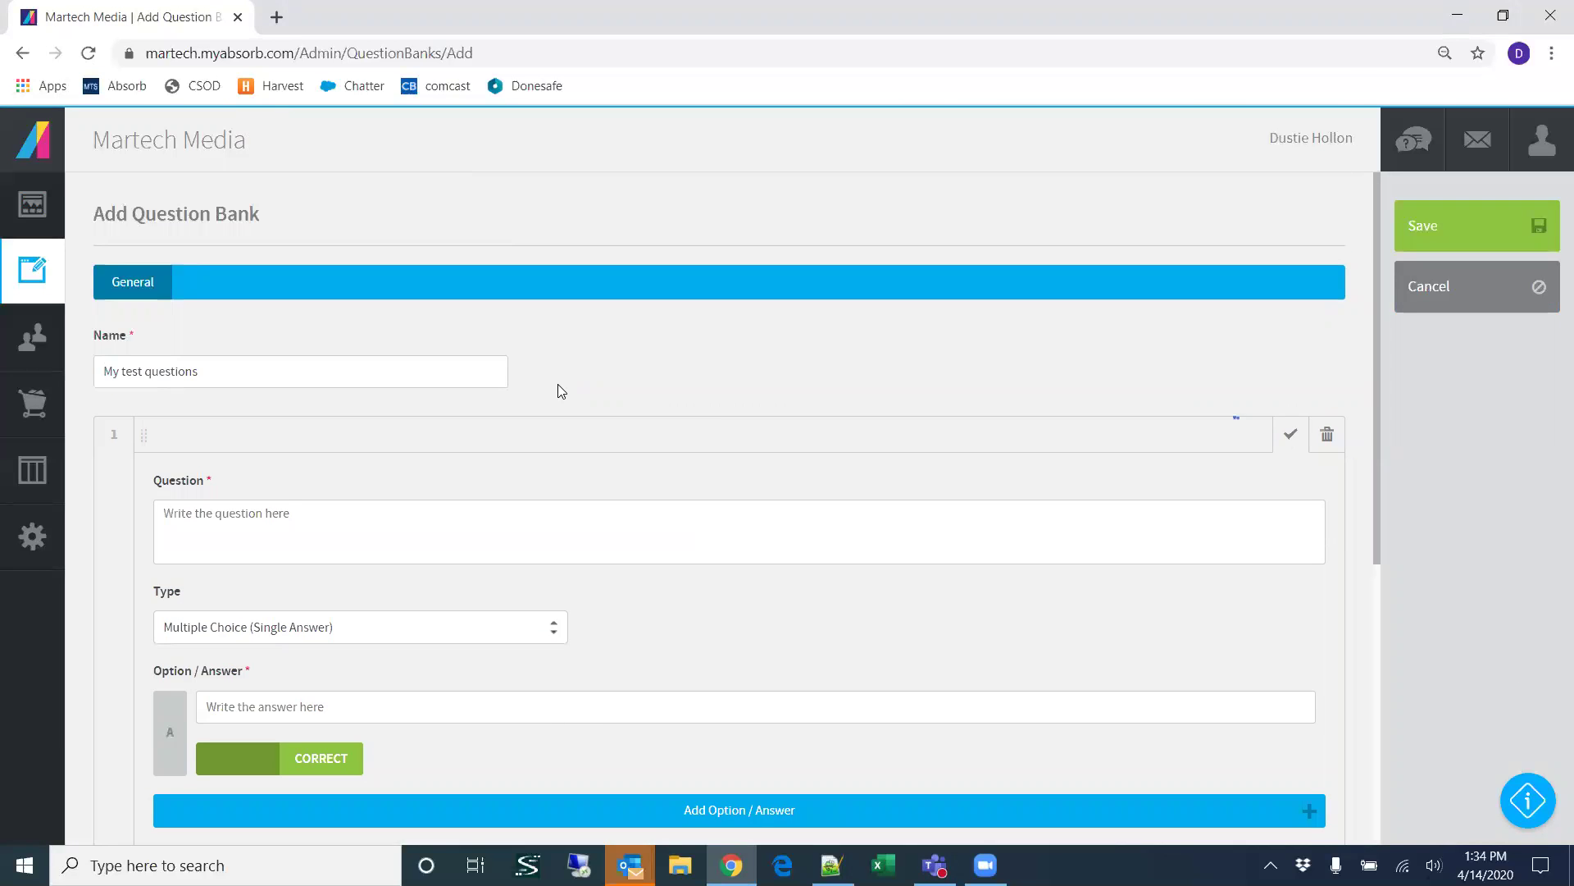
{"action": "scroll", "coordinate": [431, 501], "scroll_direction": "down", "scroll_amount": 5}
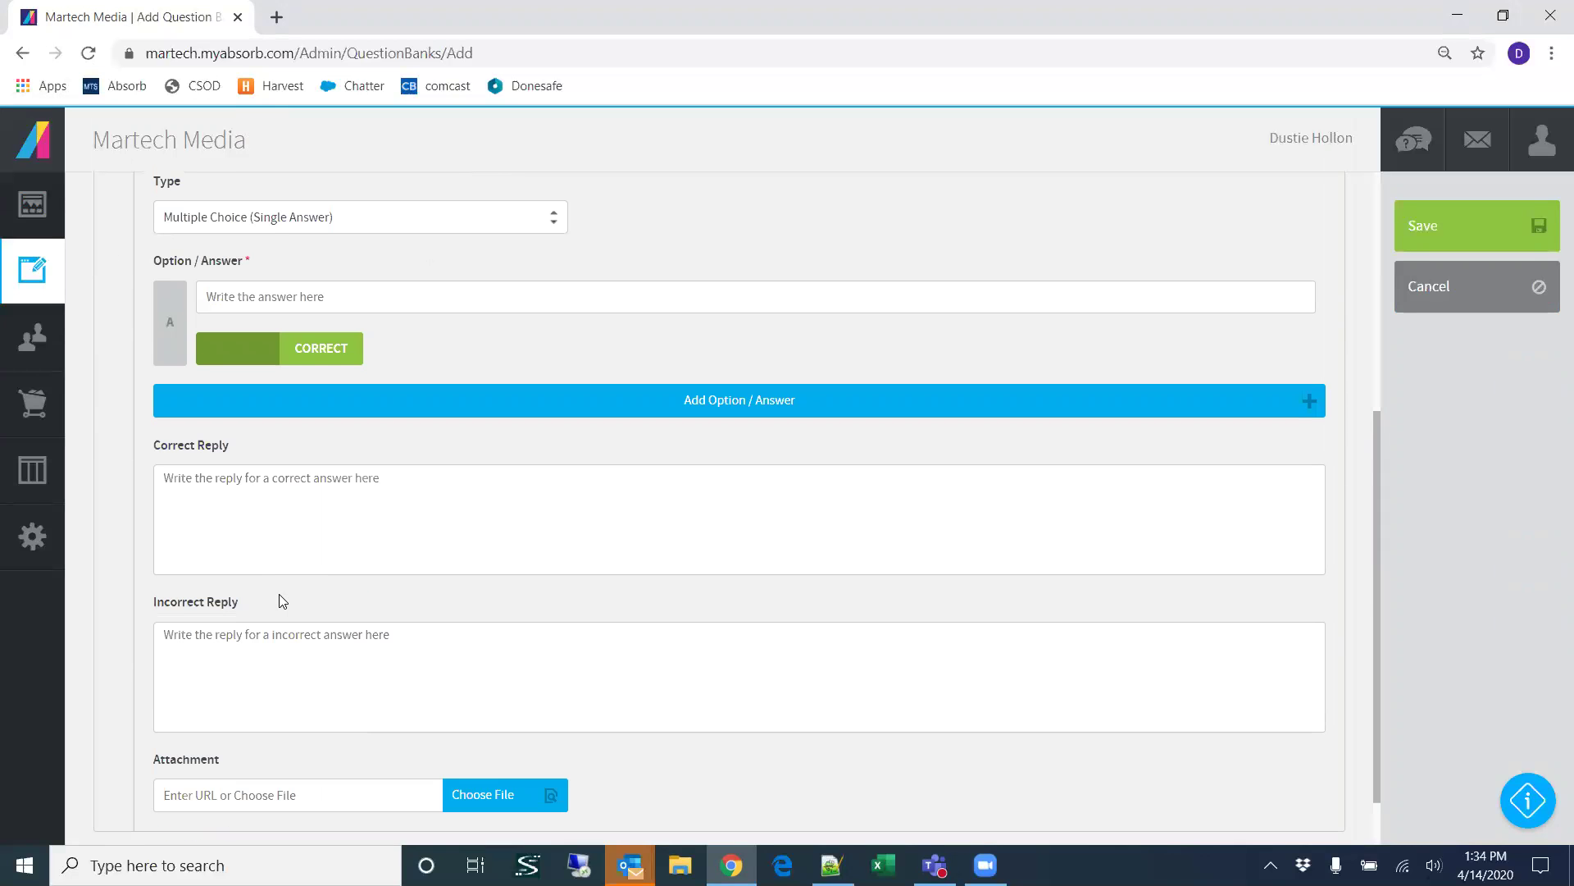
{"action": "left_click", "coordinate": [1445, 308]}
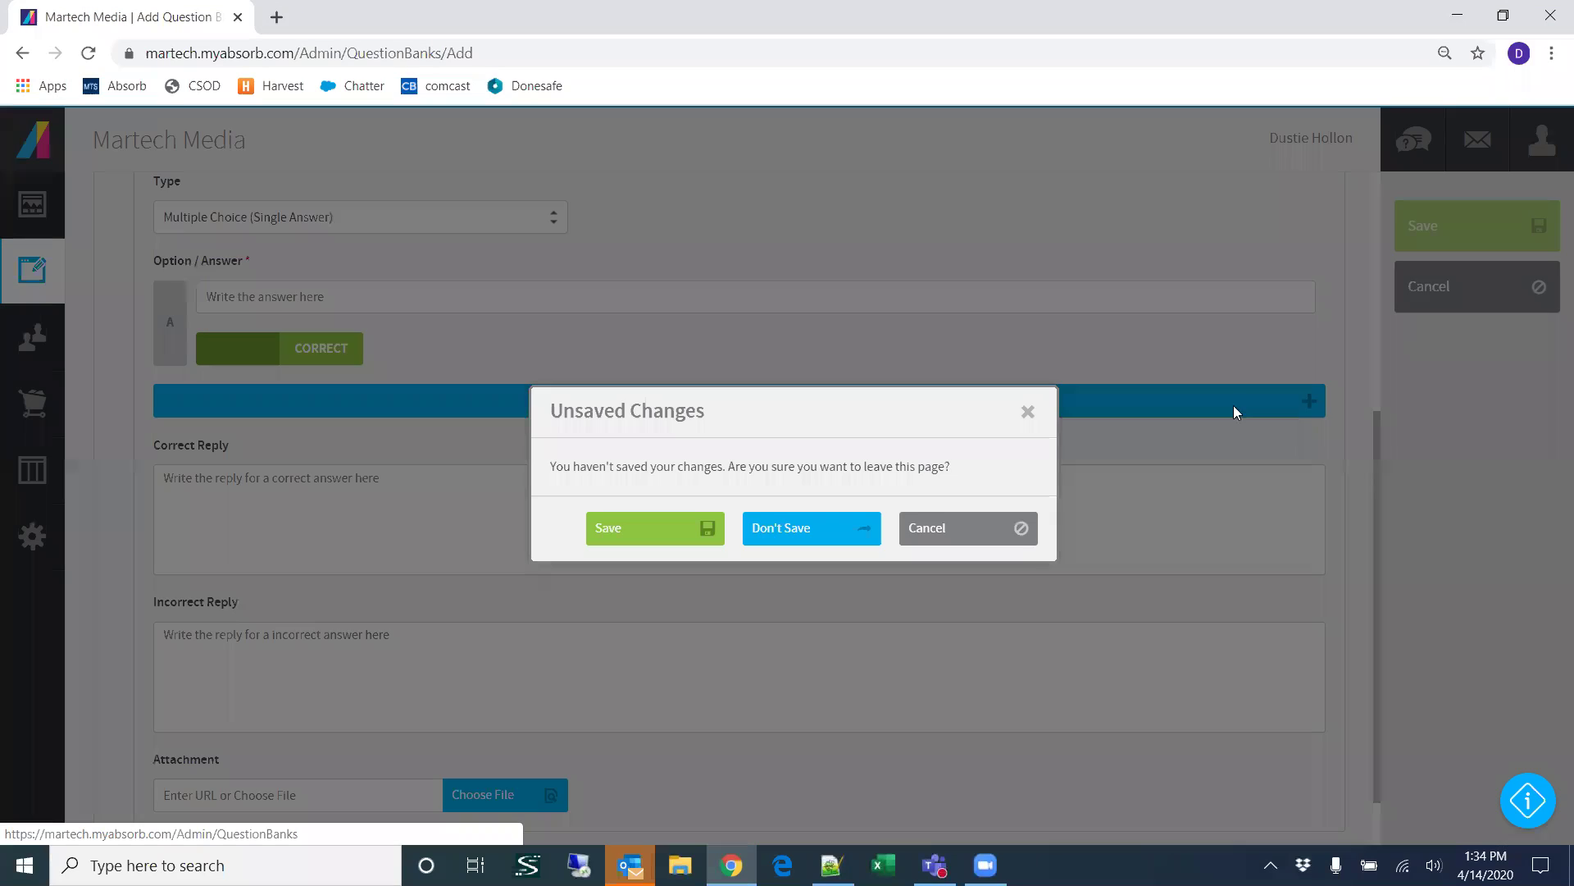
{"action": "left_click", "coordinate": [779, 531]}
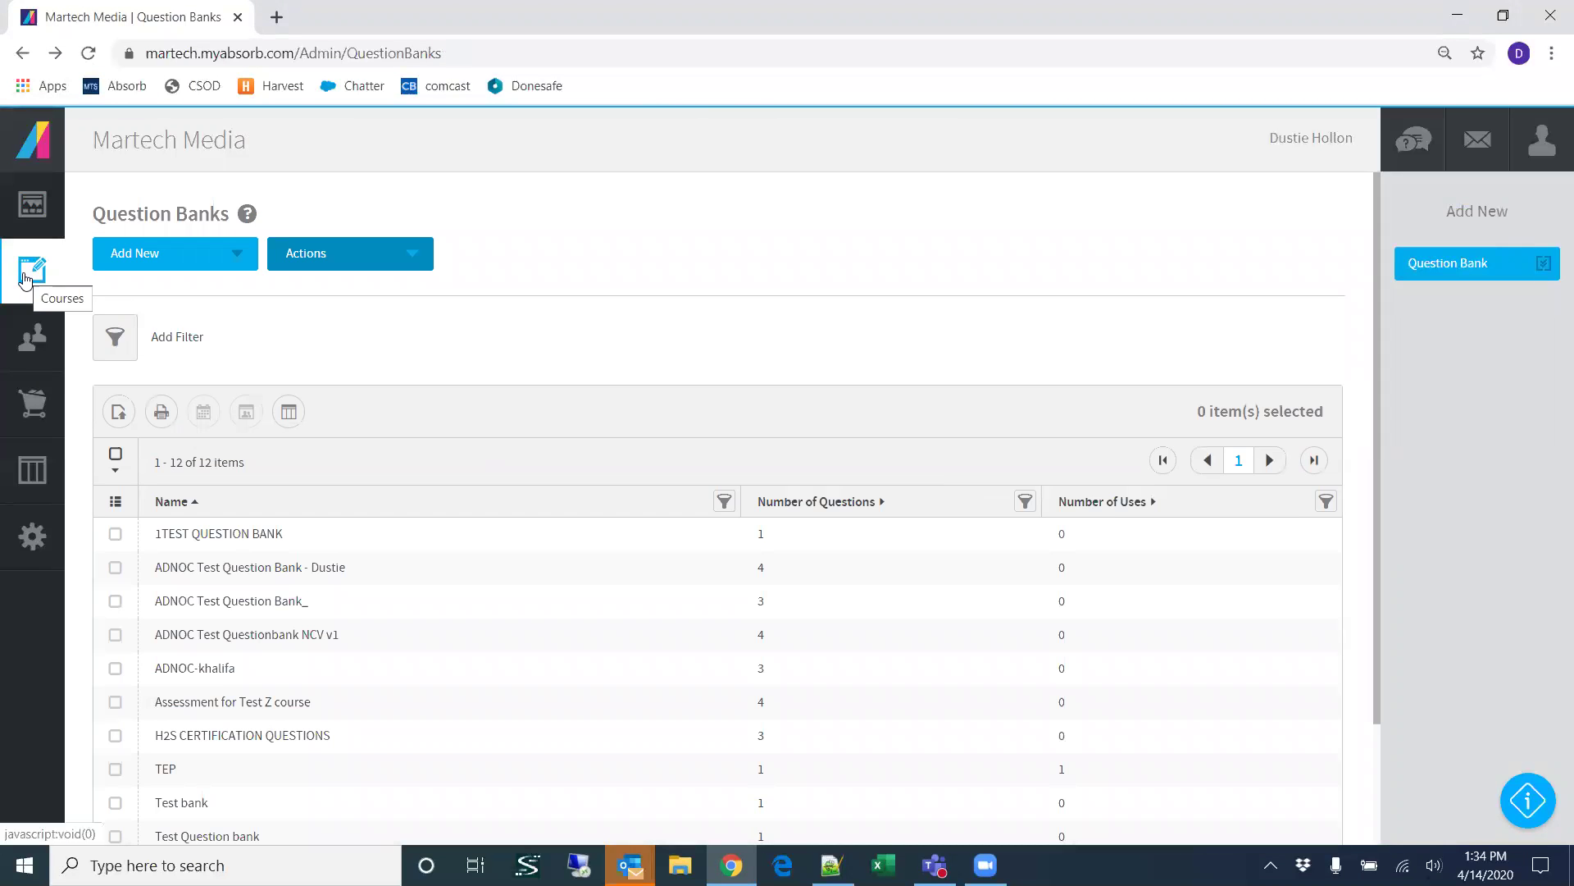
- Filter the Courses list to names starting with 'test'
{"action": "left_click", "coordinate": [24, 279]}
{"action": "left_click", "coordinate": [111, 209]}
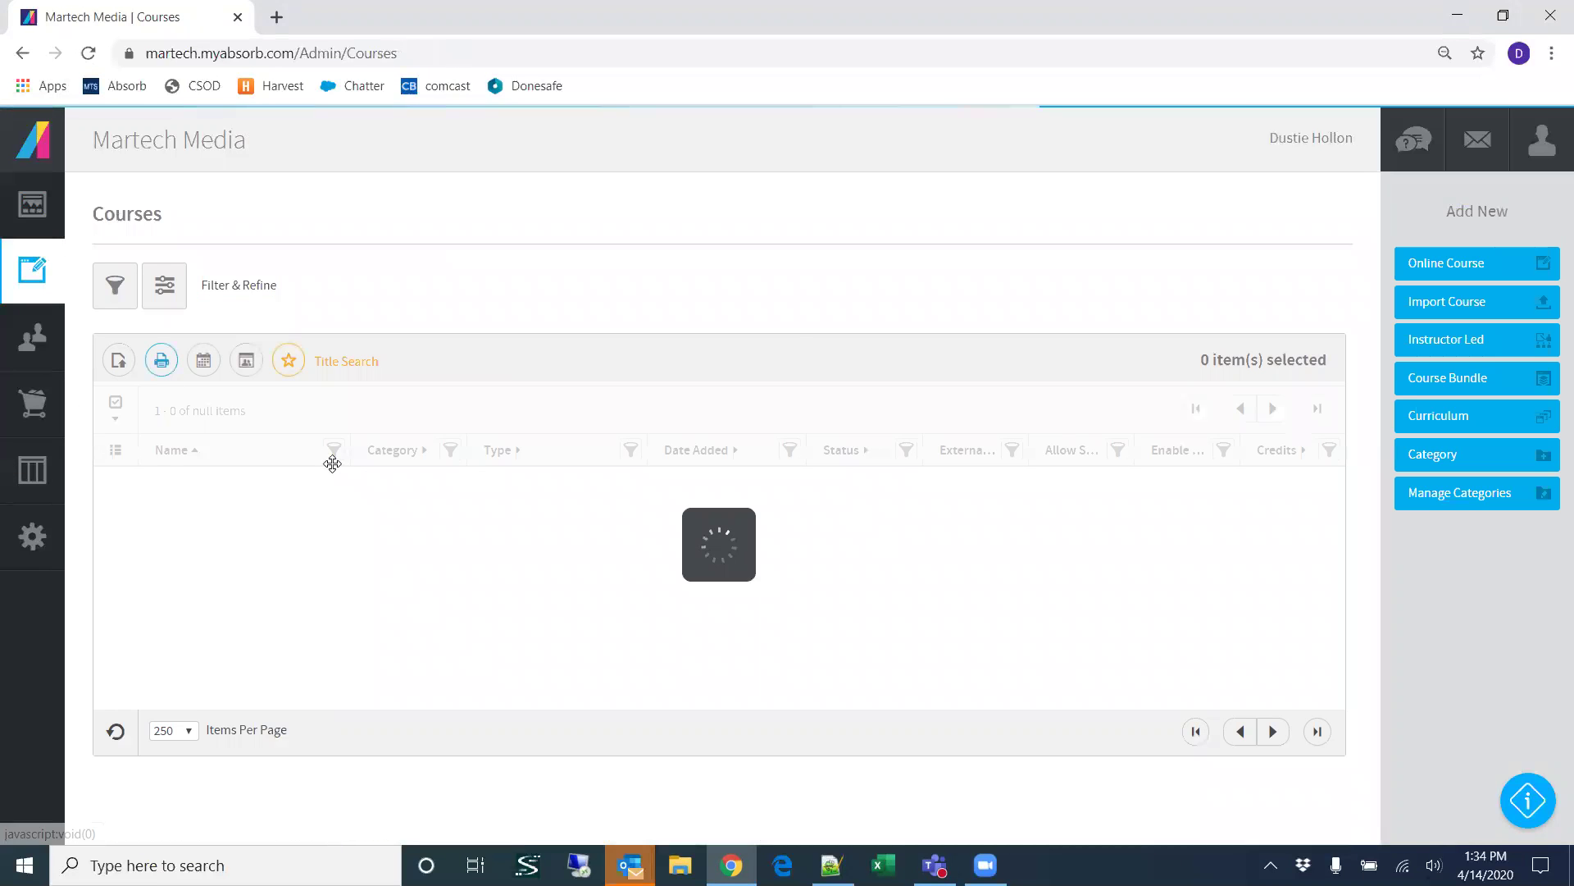
{"action": "left_click", "coordinate": [332, 501]}
{"action": "type", "text": "test"}
{"action": "left_click", "coordinate": [241, 525]}
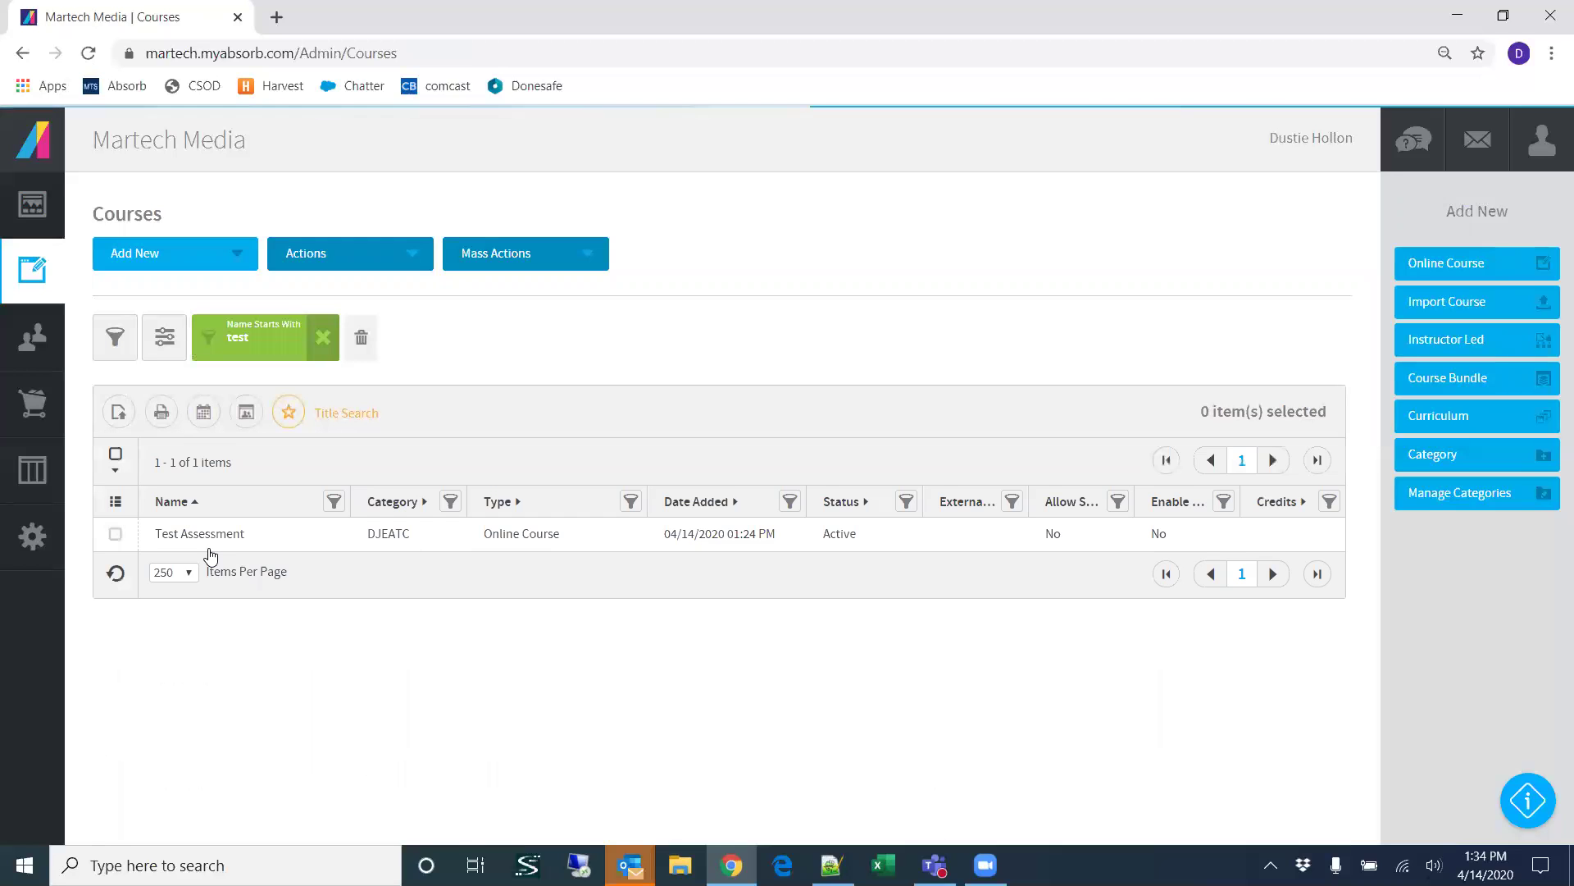
- Open Test Assessment's syllabus and edit the Test Assessment Exam
{"action": "left_click", "coordinate": [210, 543]}
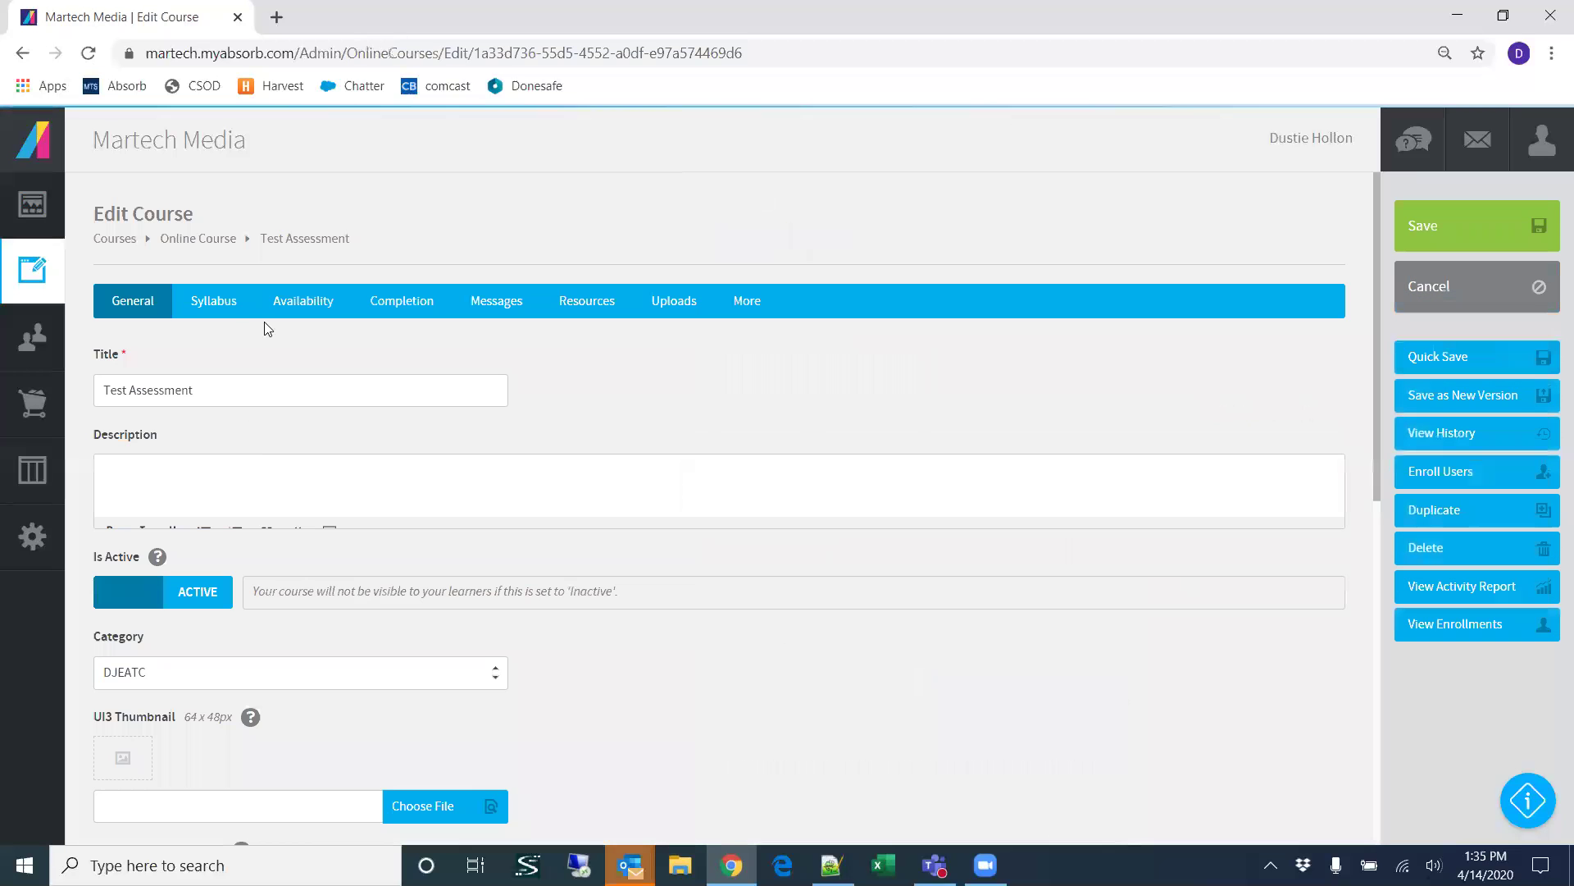
{"action": "left_click", "coordinate": [211, 306]}
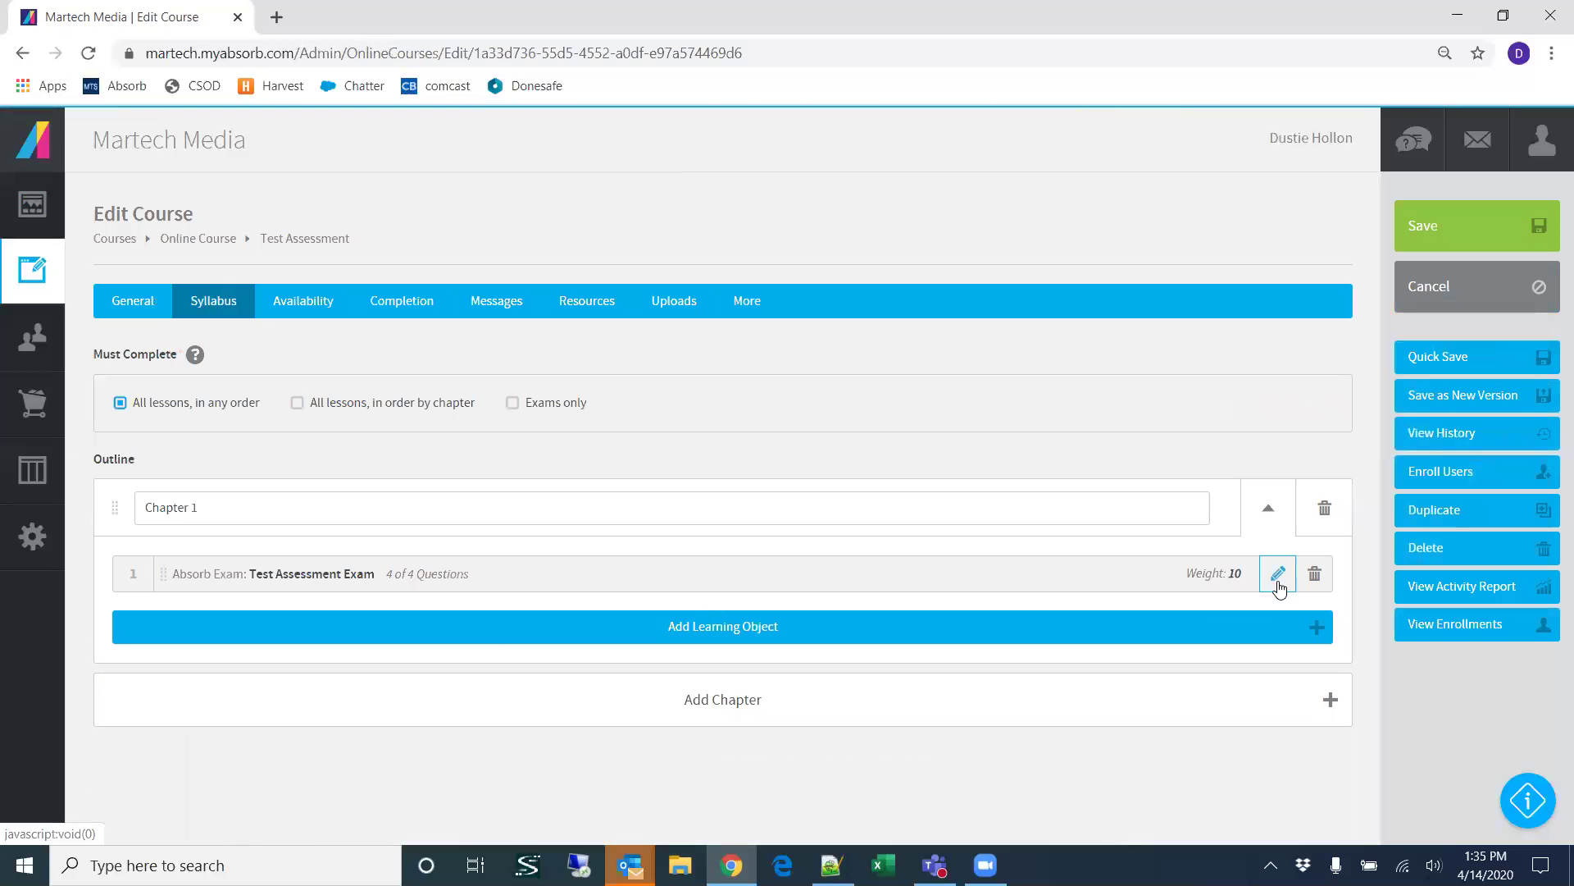
{"action": "left_click", "coordinate": [718, 573]}
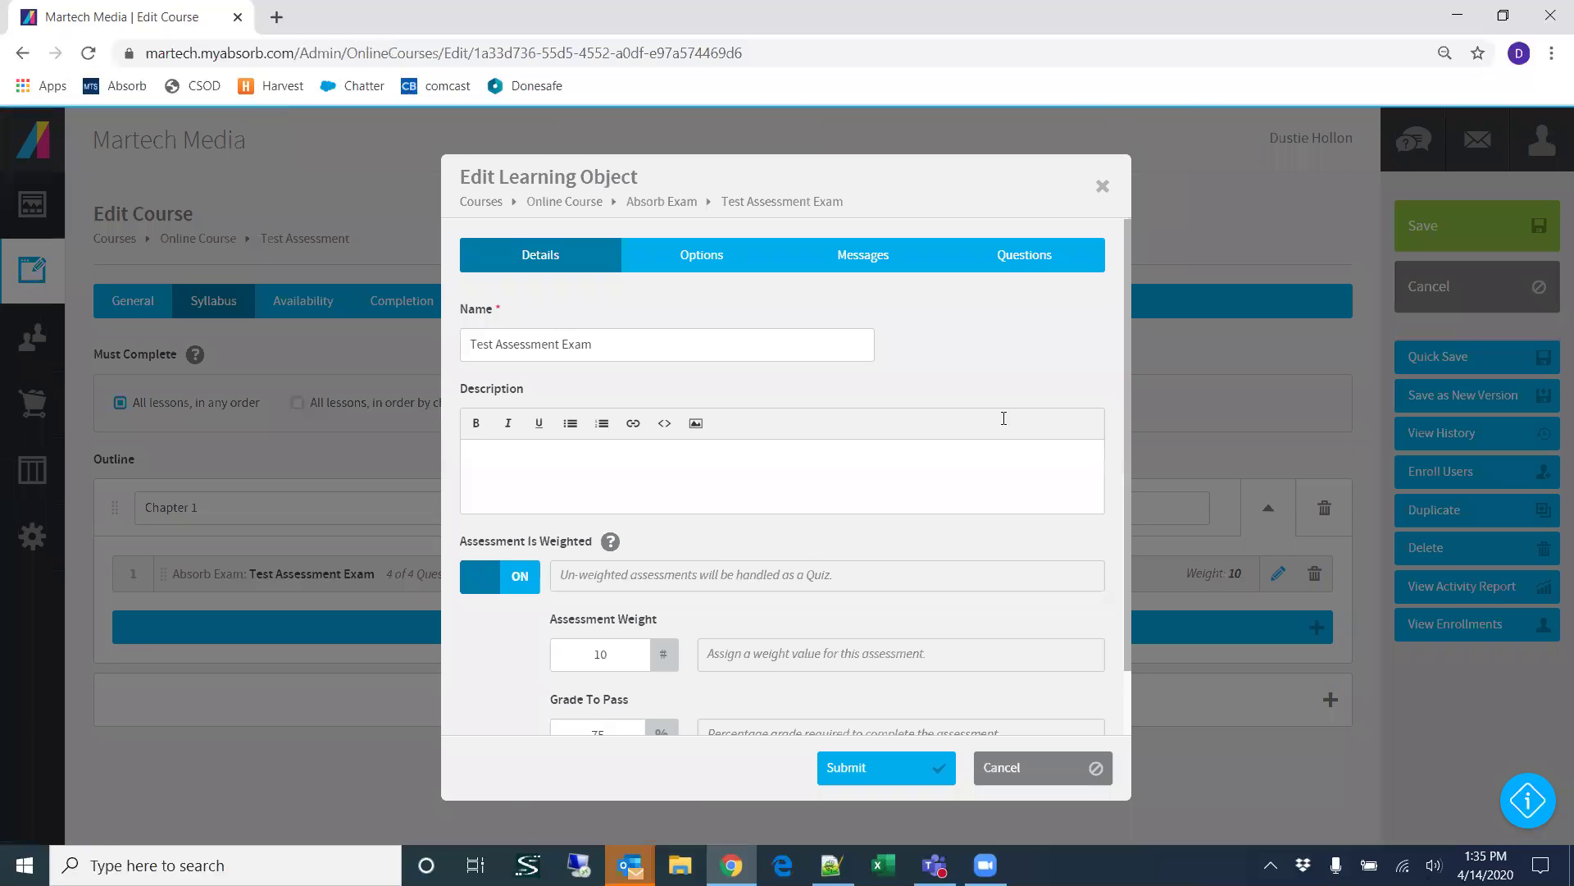
- Add Test bank to the exam's Question Group 2, then cancel both the exam and course edits
{"action": "left_click", "coordinate": [1024, 268]}
{"action": "scroll", "coordinate": [1063, 439], "scroll_direction": "down", "scroll_amount": 1}
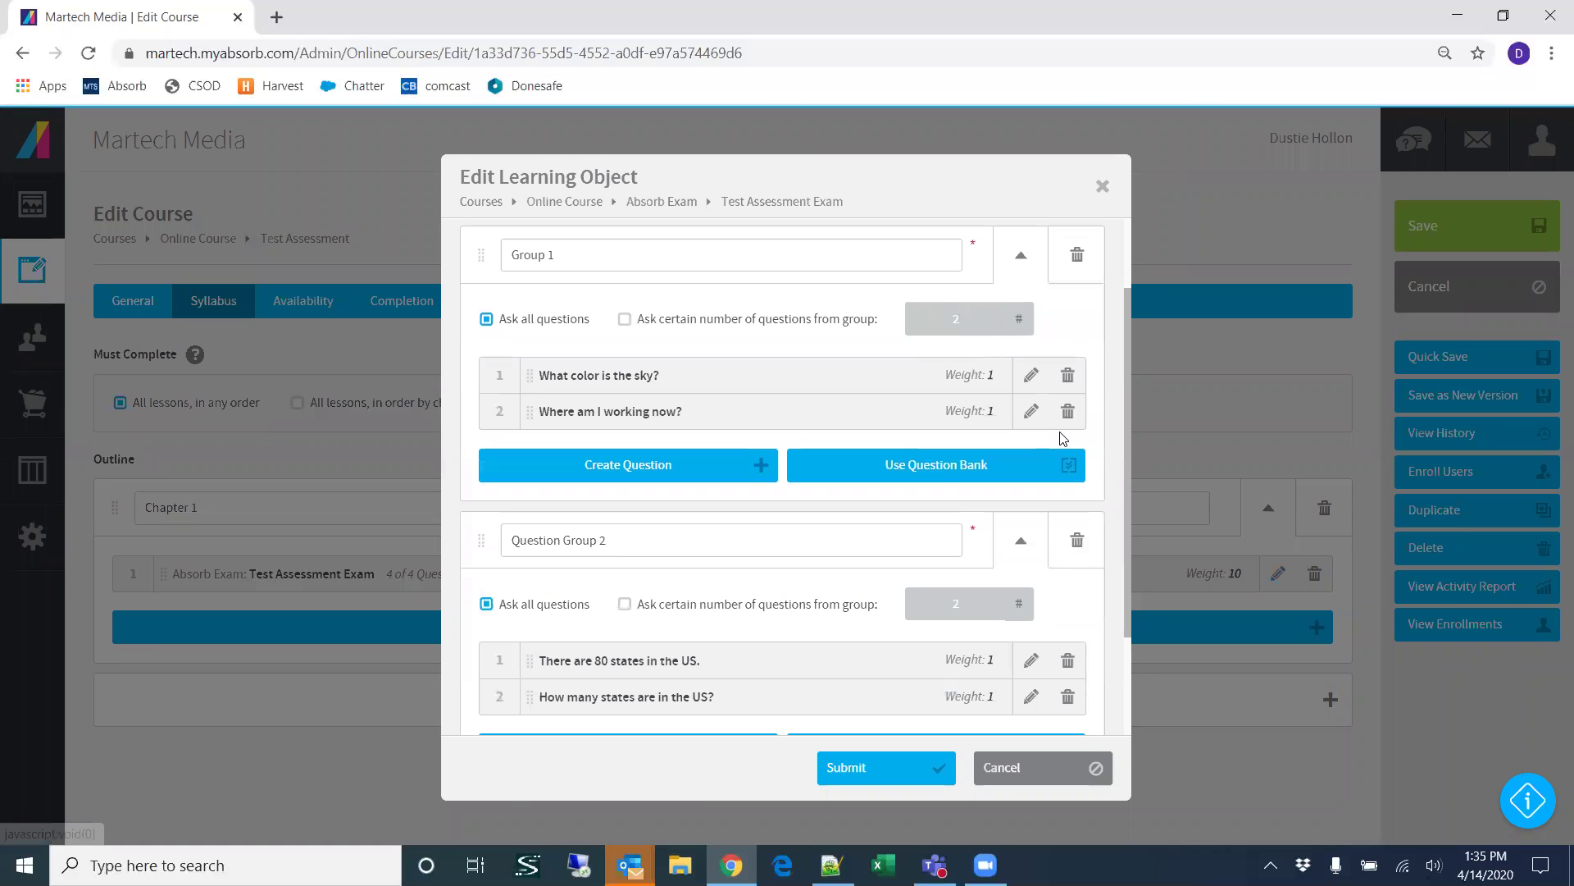
{"action": "scroll", "coordinate": [947, 484], "scroll_direction": "down", "scroll_amount": 2}
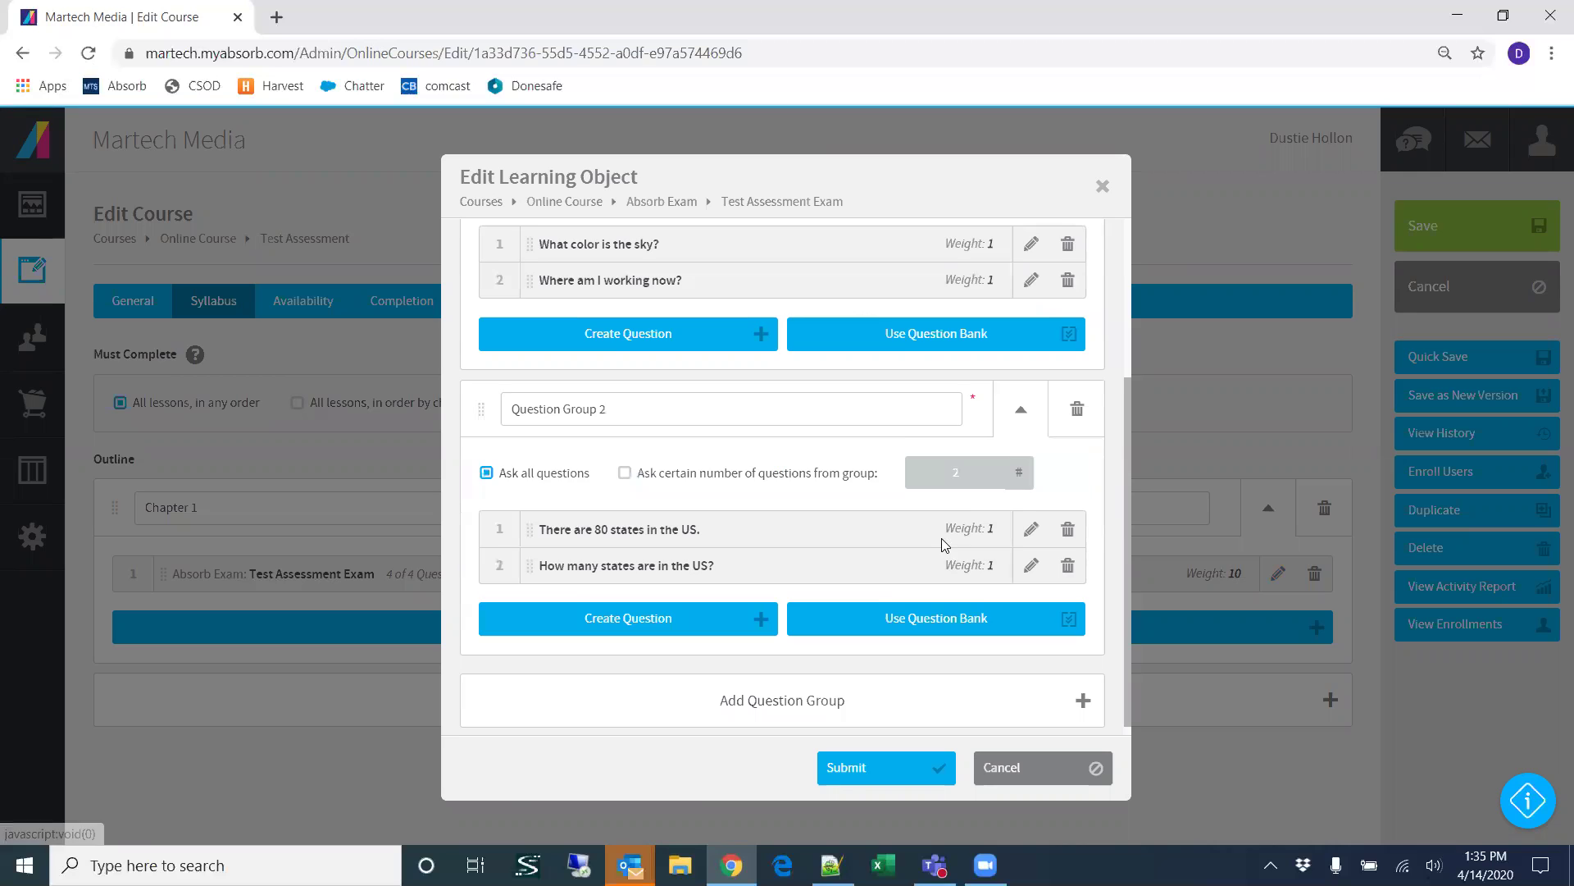
{"action": "left_click", "coordinate": [982, 609]}
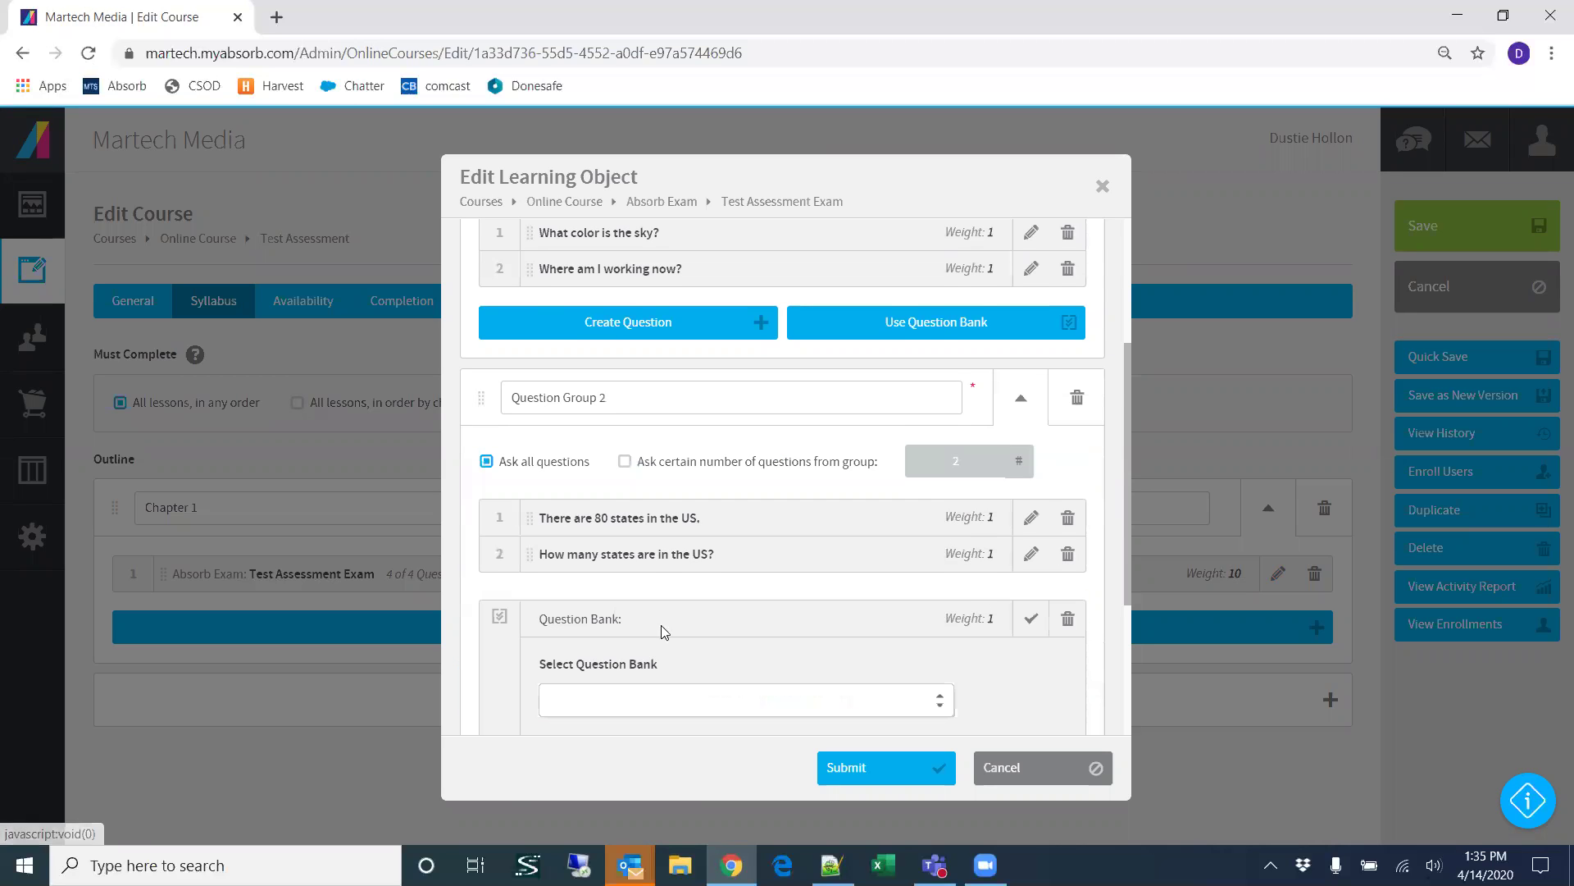
{"action": "scroll", "coordinate": [668, 618], "scroll_direction": "down", "scroll_amount": 4}
{"action": "left_click", "coordinate": [630, 453]}
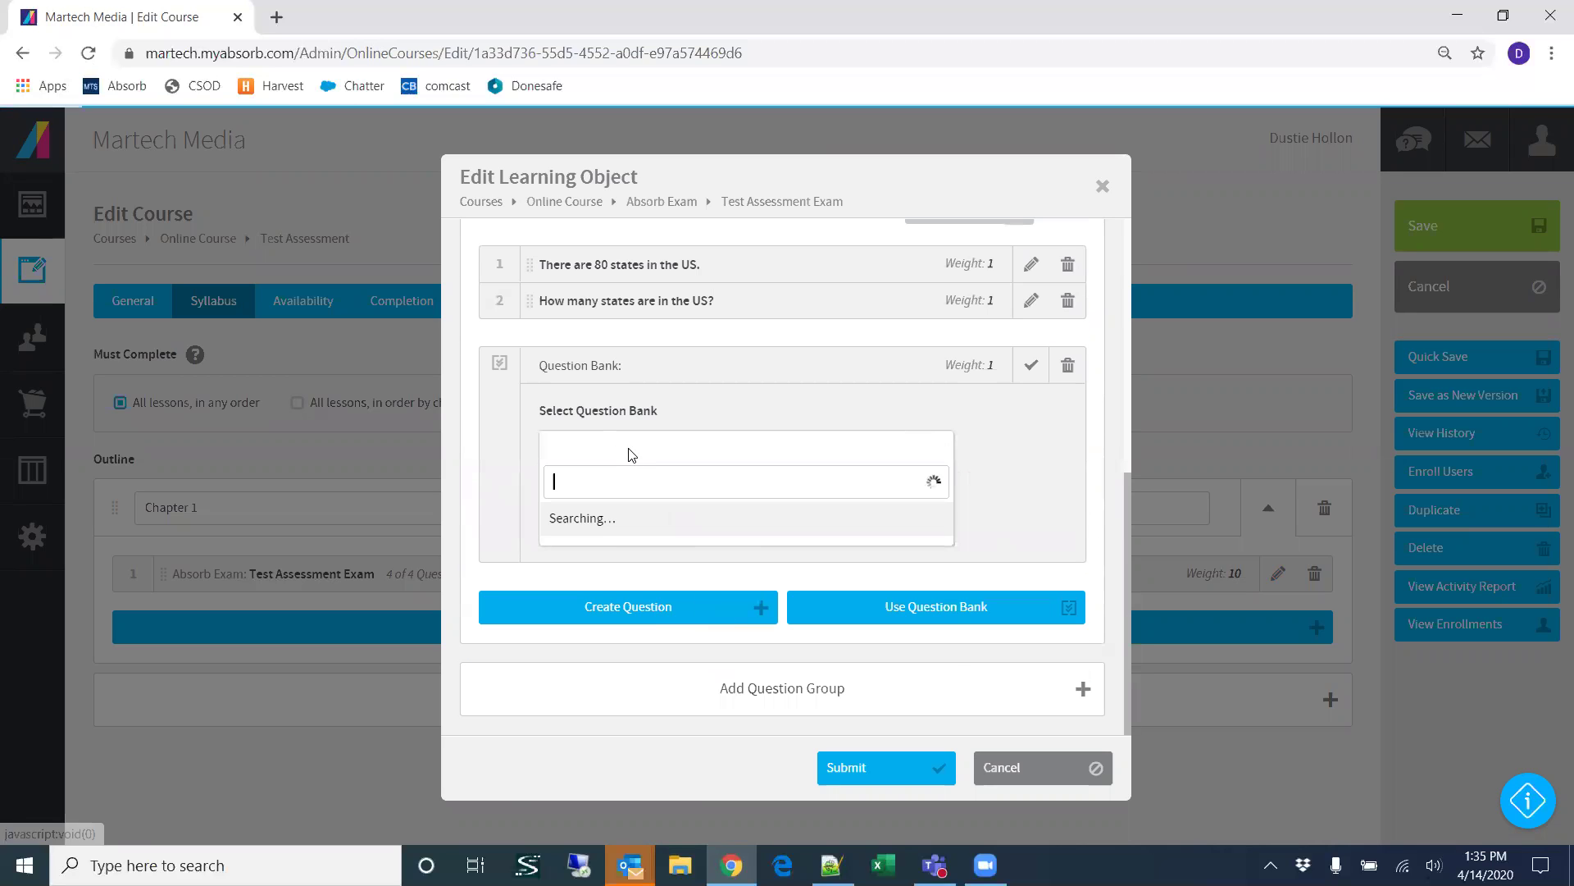
{"action": "scroll", "coordinate": [625, 601], "scroll_direction": "down", "scroll_amount": 5}
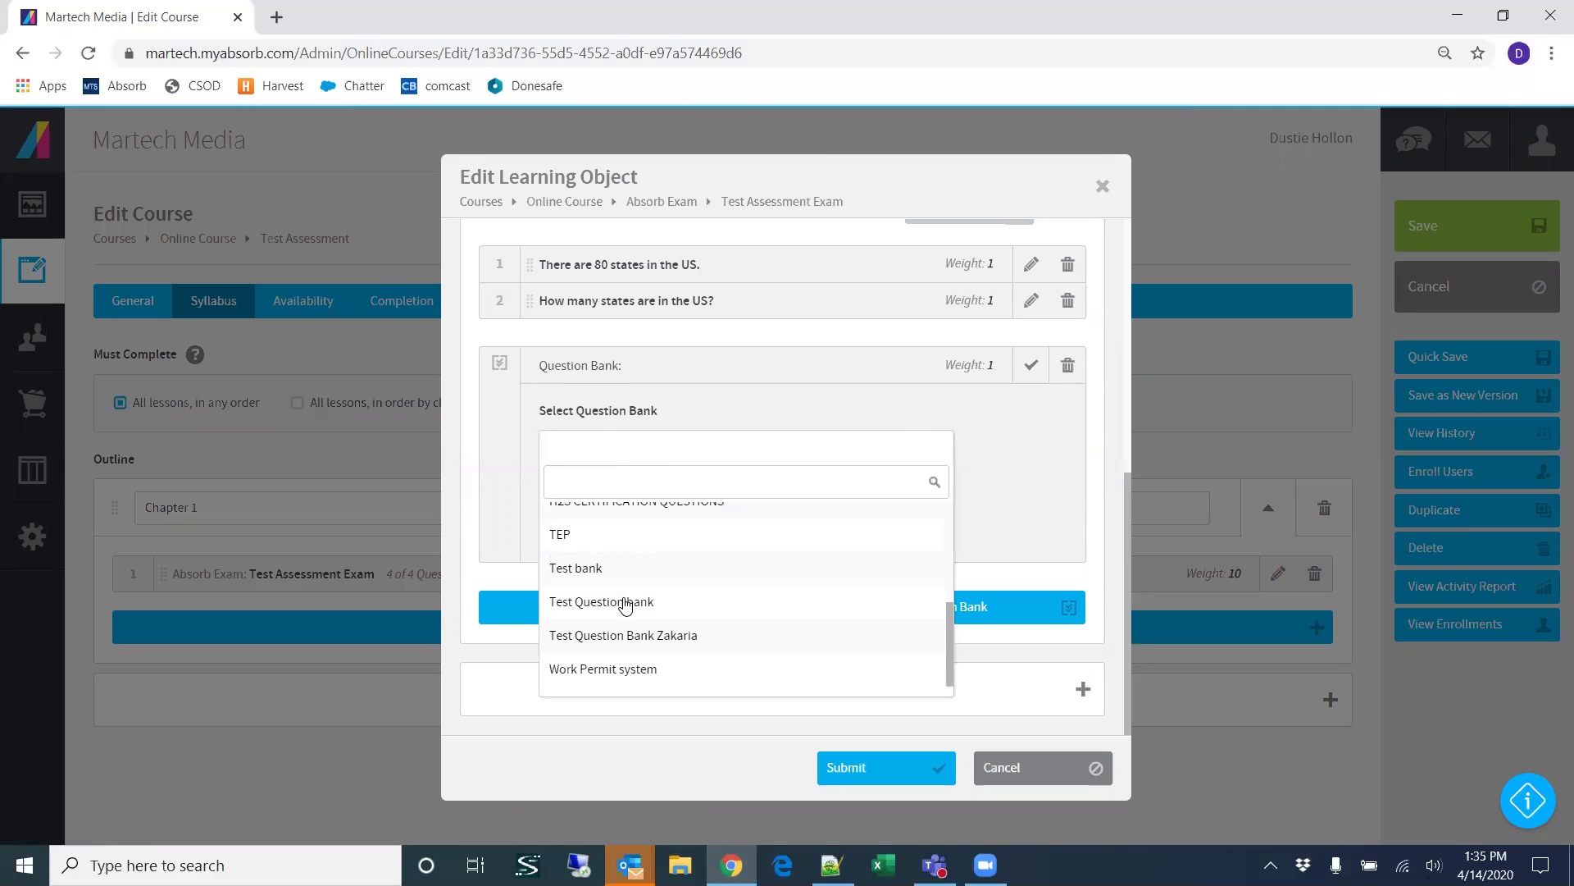
{"action": "left_click", "coordinate": [574, 574]}
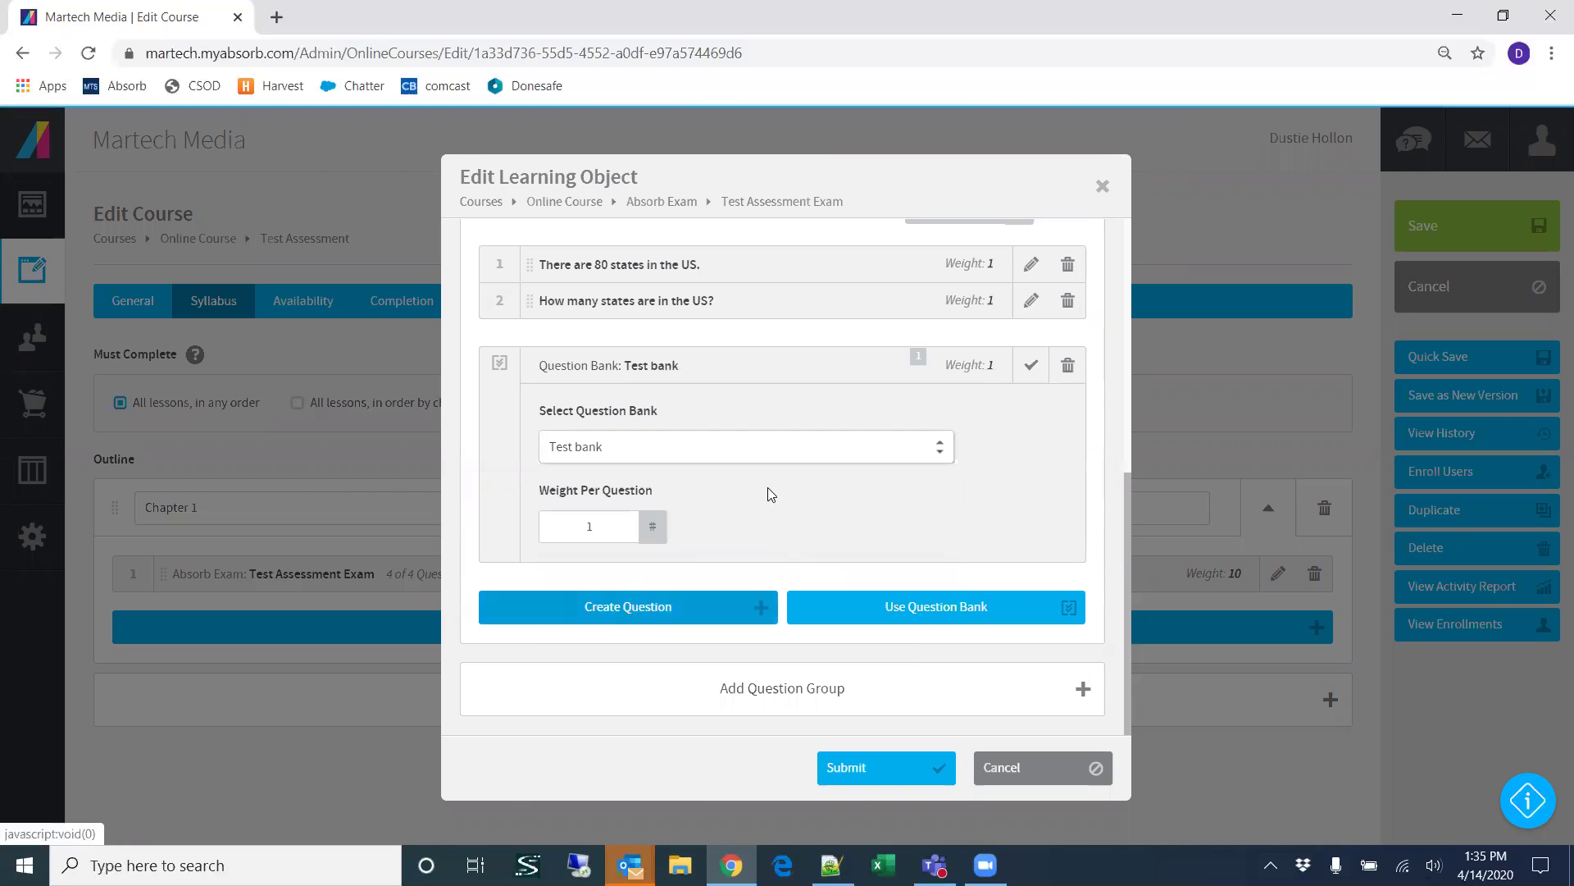
{"action": "left_click", "coordinate": [1010, 775]}
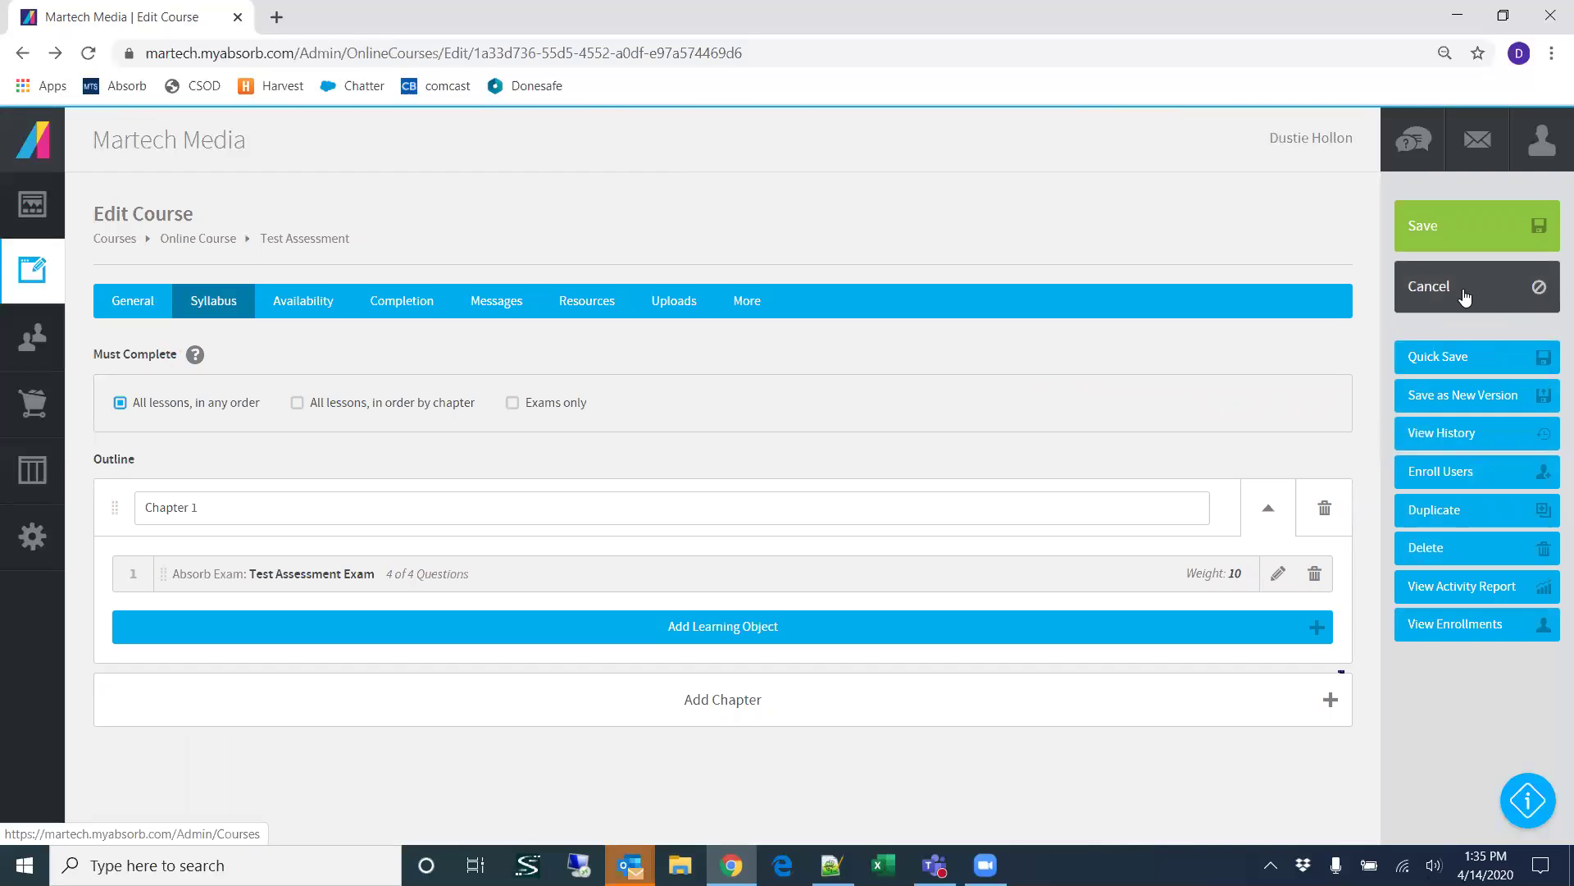
{"action": "left_click", "coordinate": [1465, 296]}
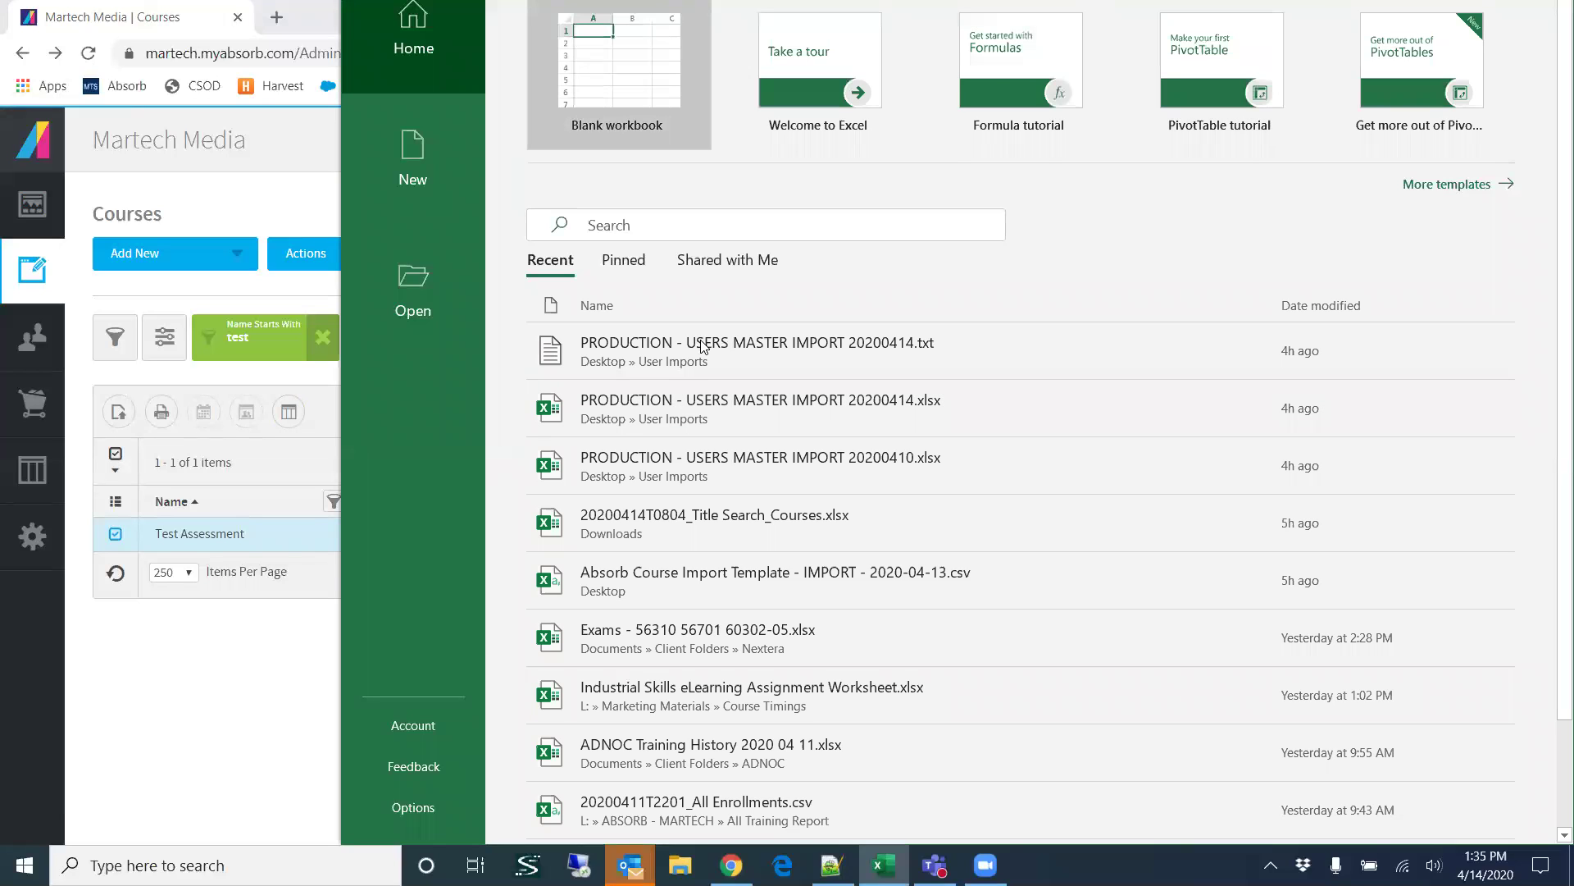
- Launch a separate Excel window with a new blank workbook, Book2, from the taskbar jump list
{"action": "left_click", "coordinate": [626, 95]}
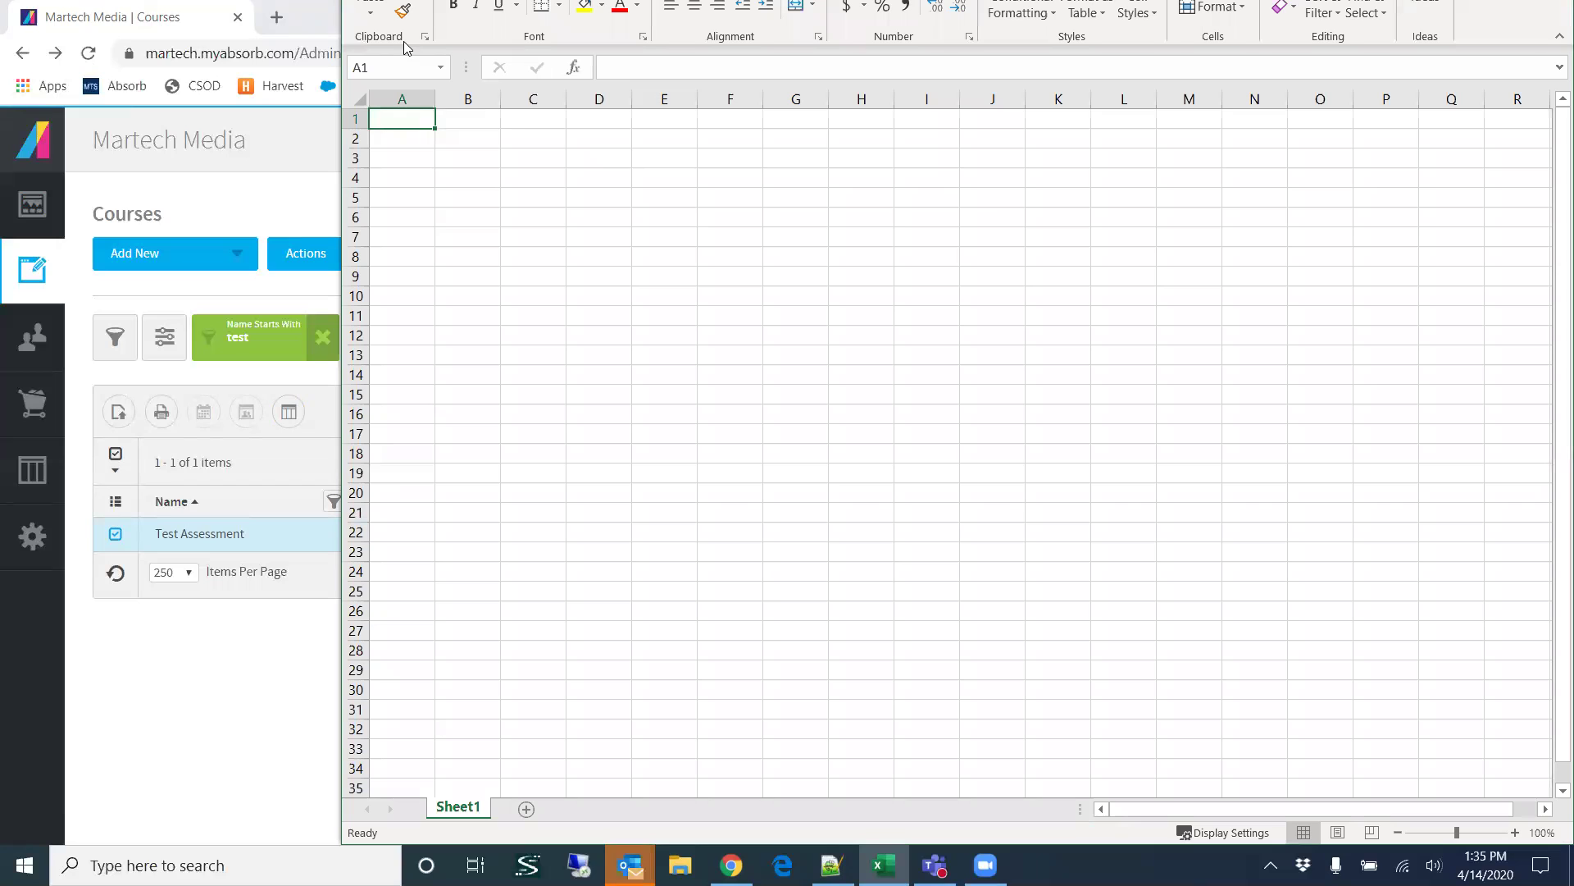
{"action": "left_click", "coordinate": [693, 416]}
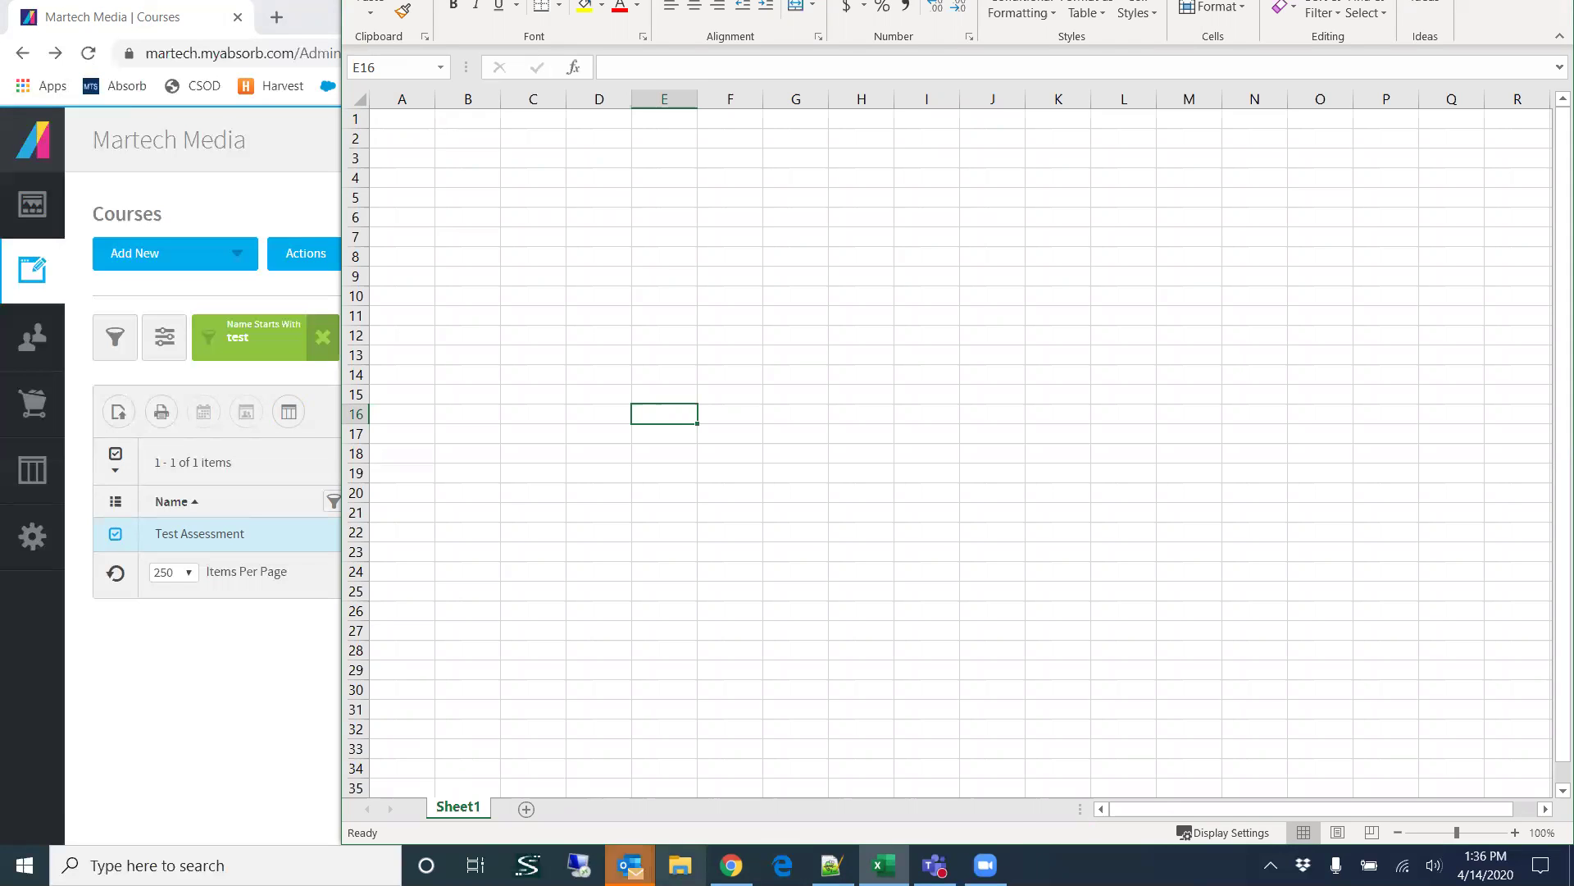
{"action": "right_click", "coordinate": [883, 865]}
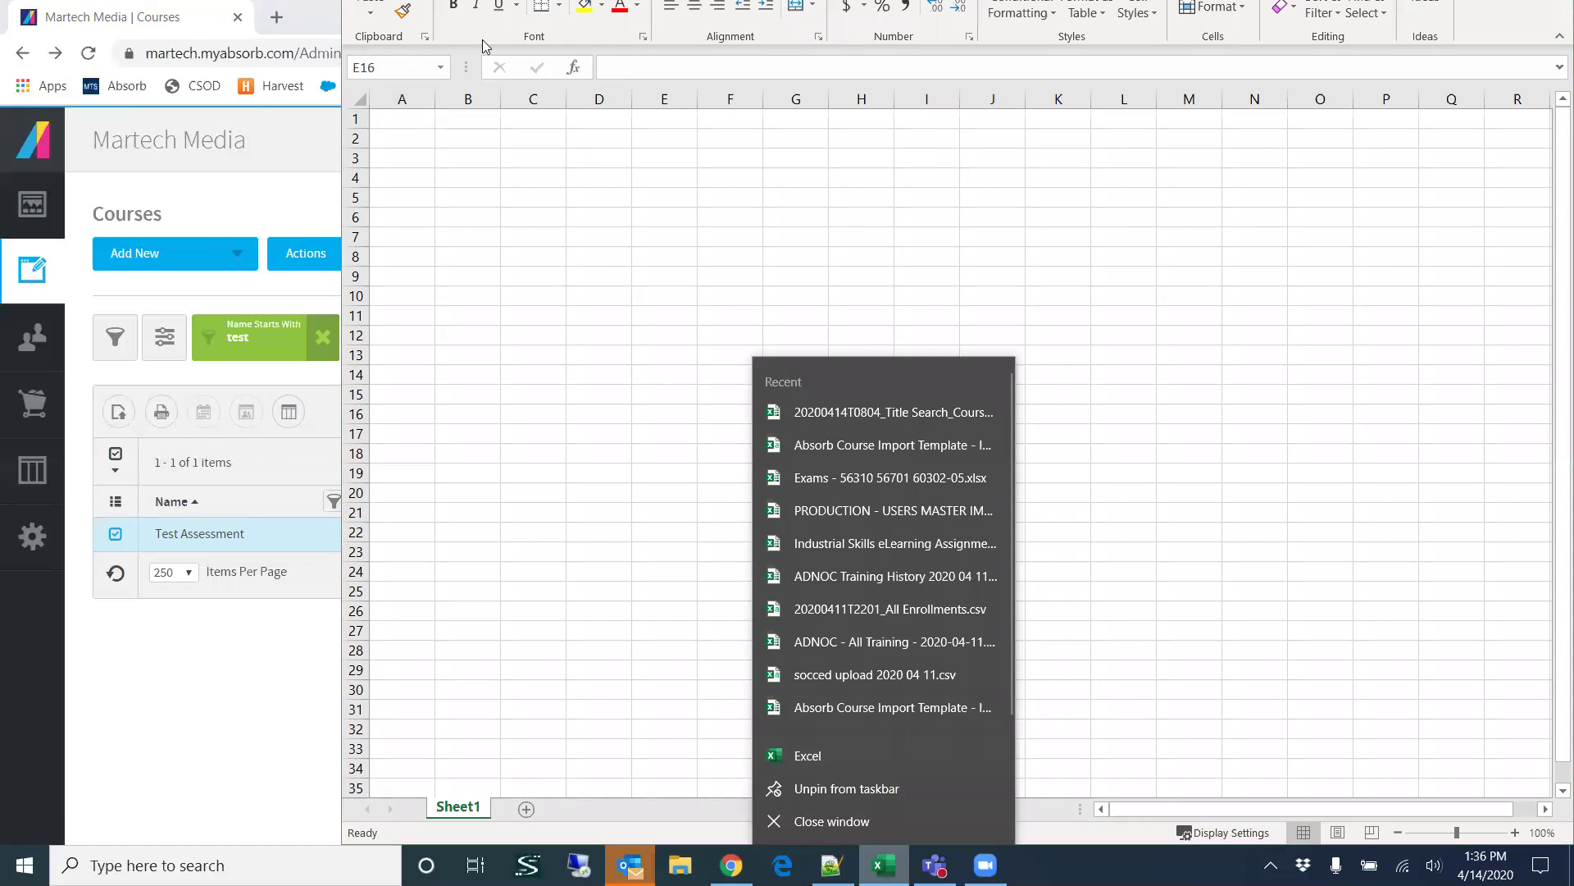
{"action": "left_click", "coordinate": [1267, 222]}
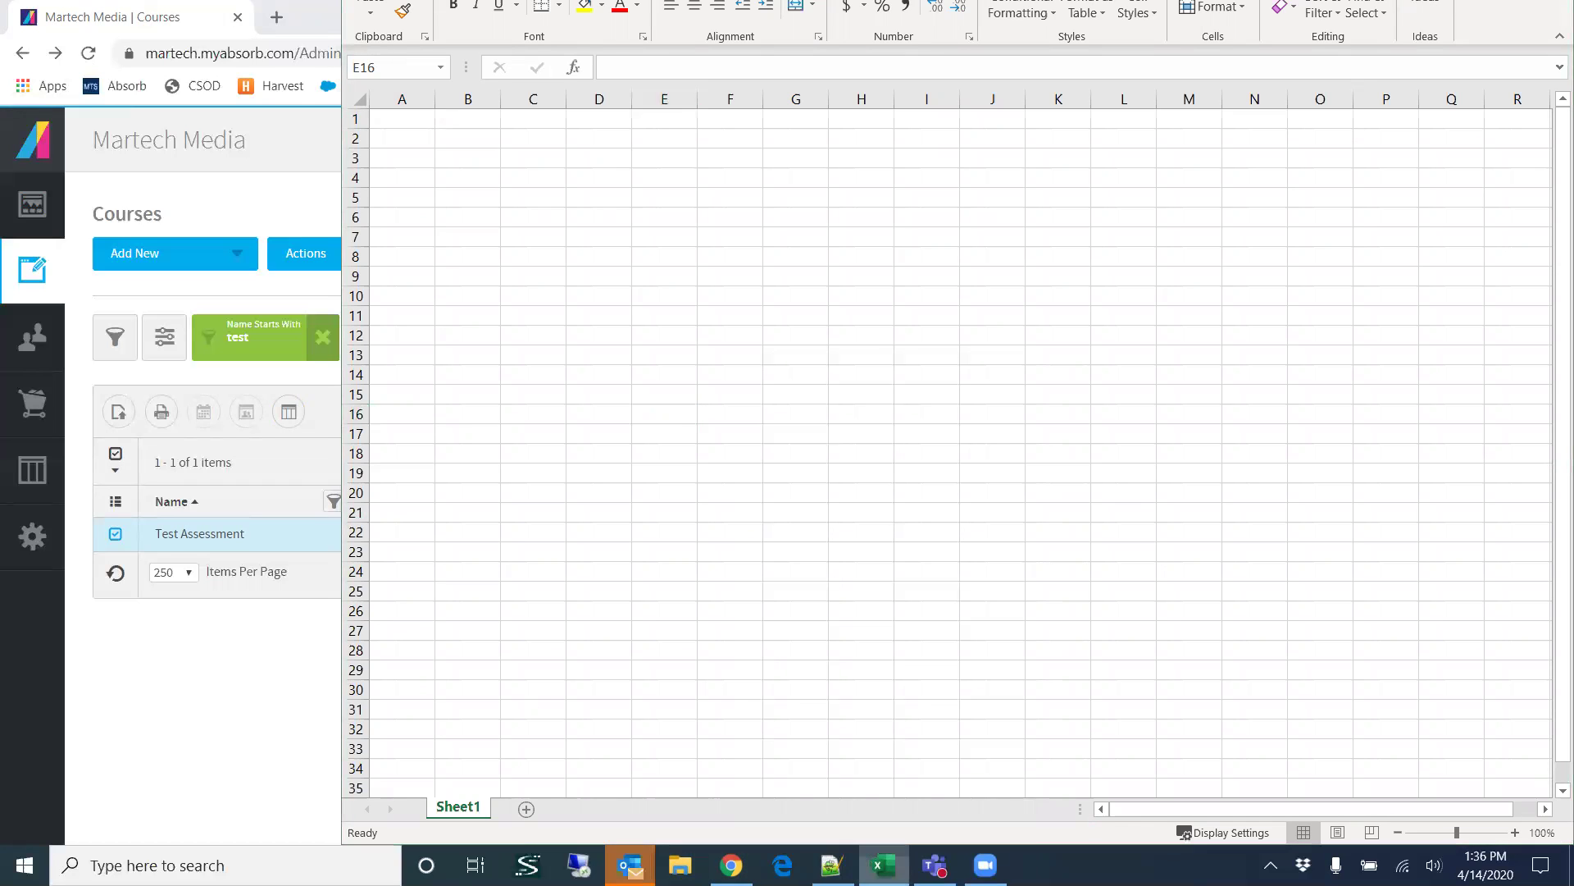
{"action": "right_click", "coordinate": [883, 866]}
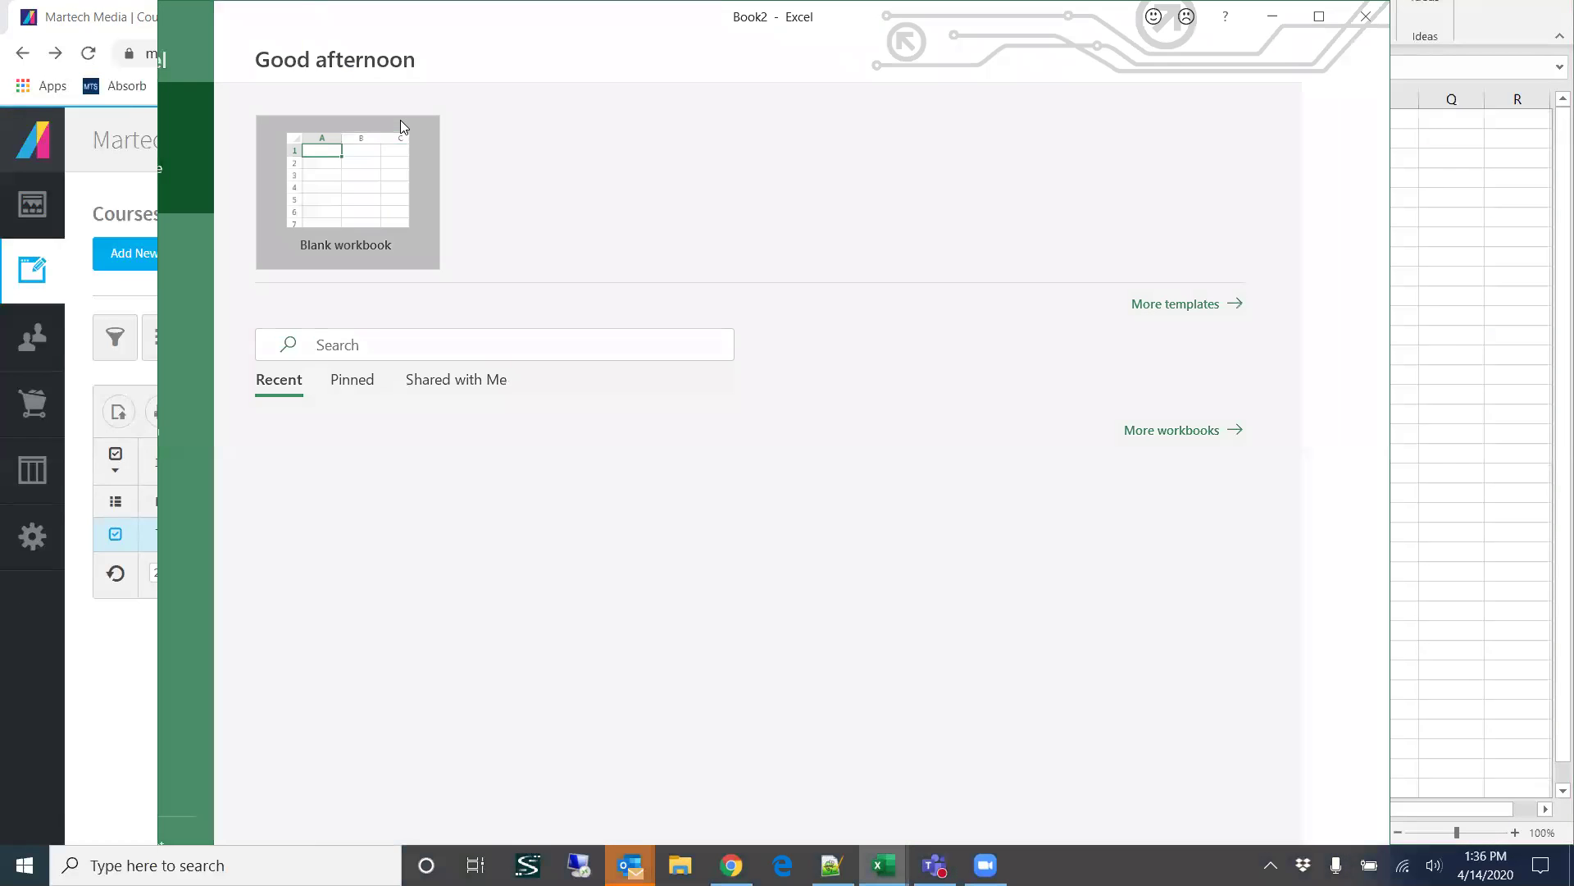
{"action": "left_click", "coordinate": [400, 119]}
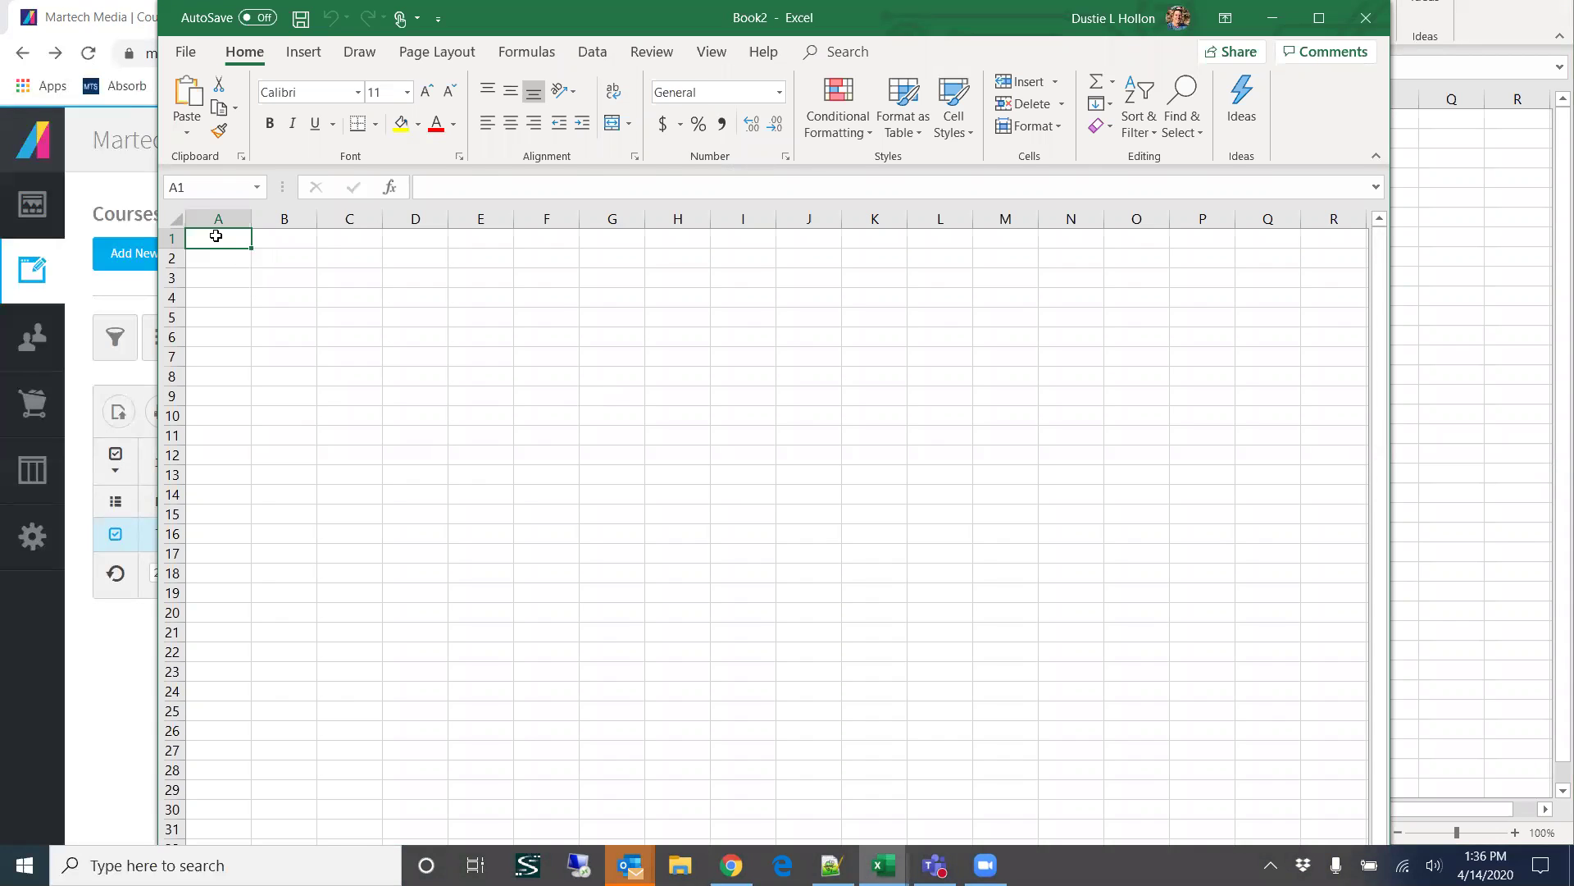
- Enter headers Question, Correct response, response, response, response in A1:E1 and begin the first question in A2
{"action": "type", "text": "Question"}
{"action": "key", "text": "Tab"}
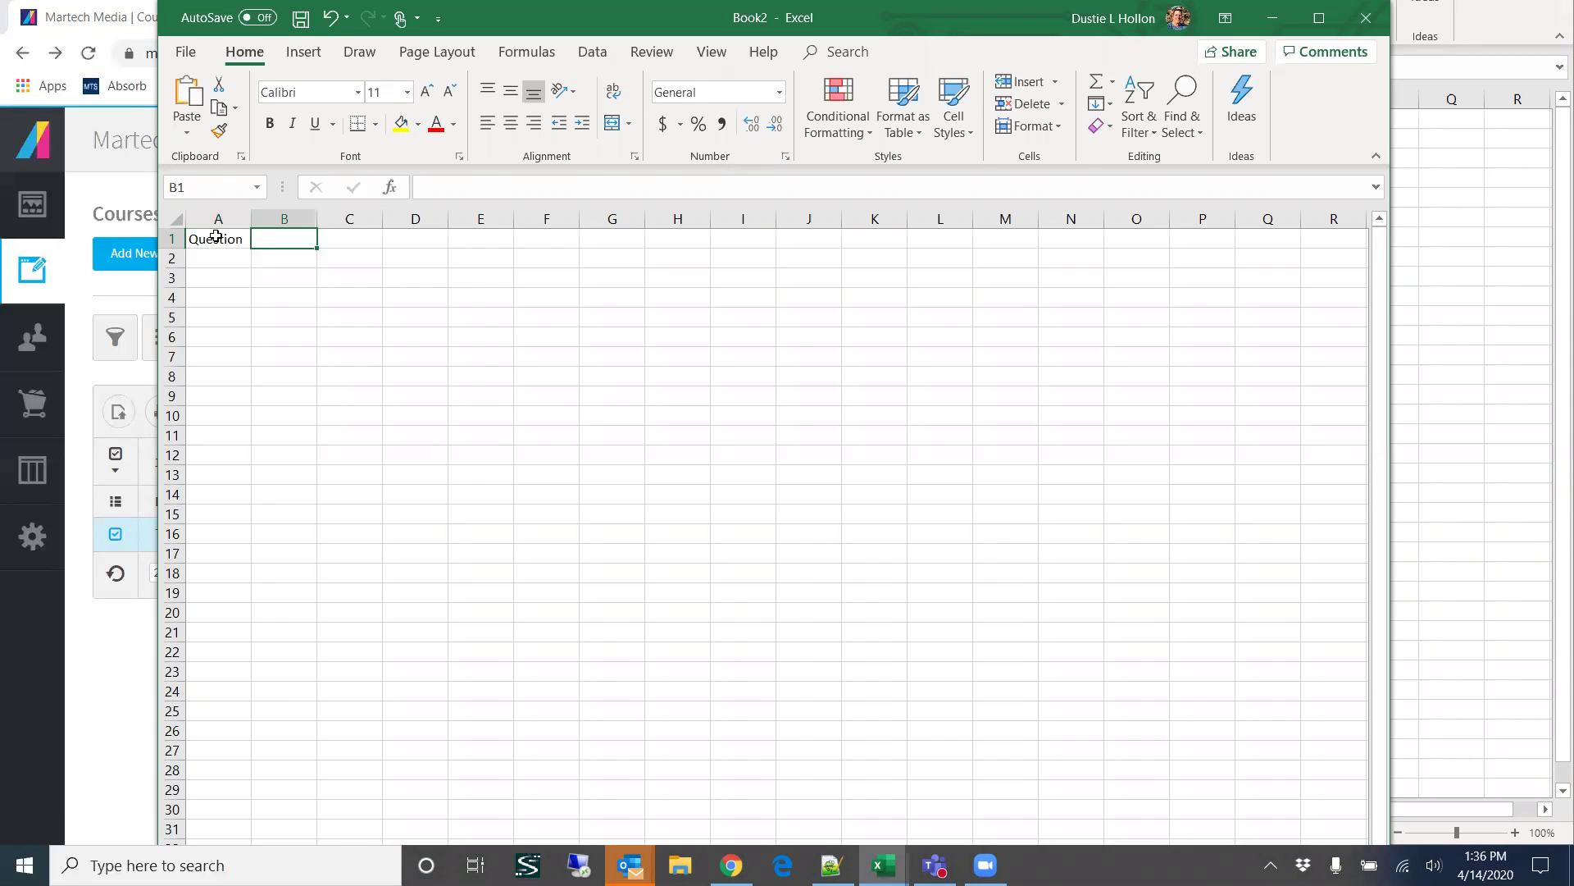
{"action": "type", "text": "Correct response"}
{"action": "key", "text": "Tab"}
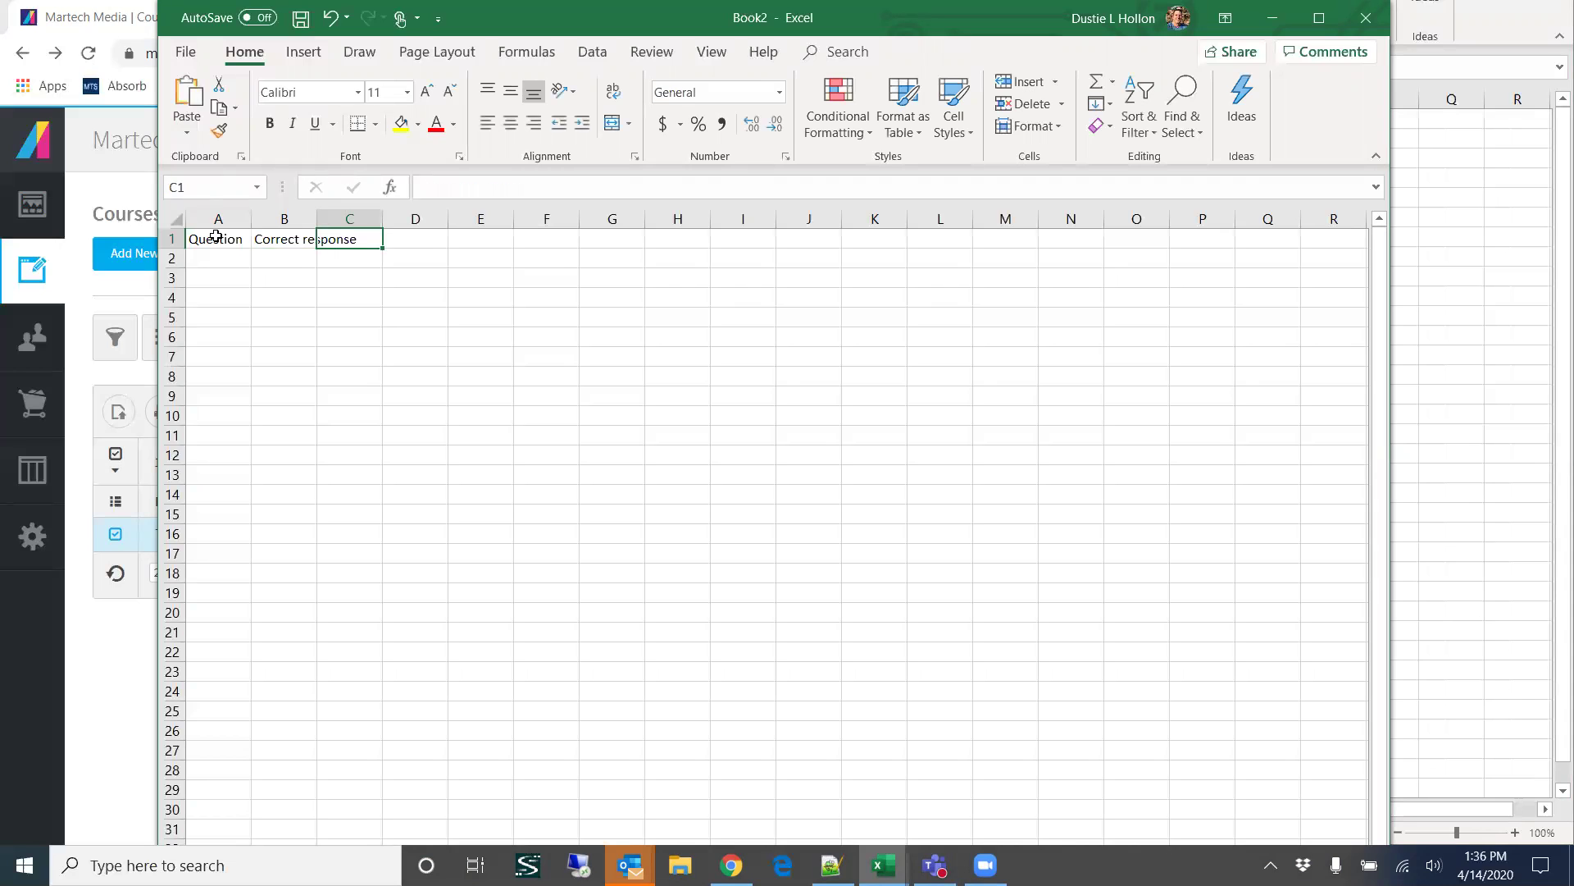
{"action": "type", "text": "response"}
{"action": "key", "text": "Tab"}
{"action": "type", "text": "resp"}
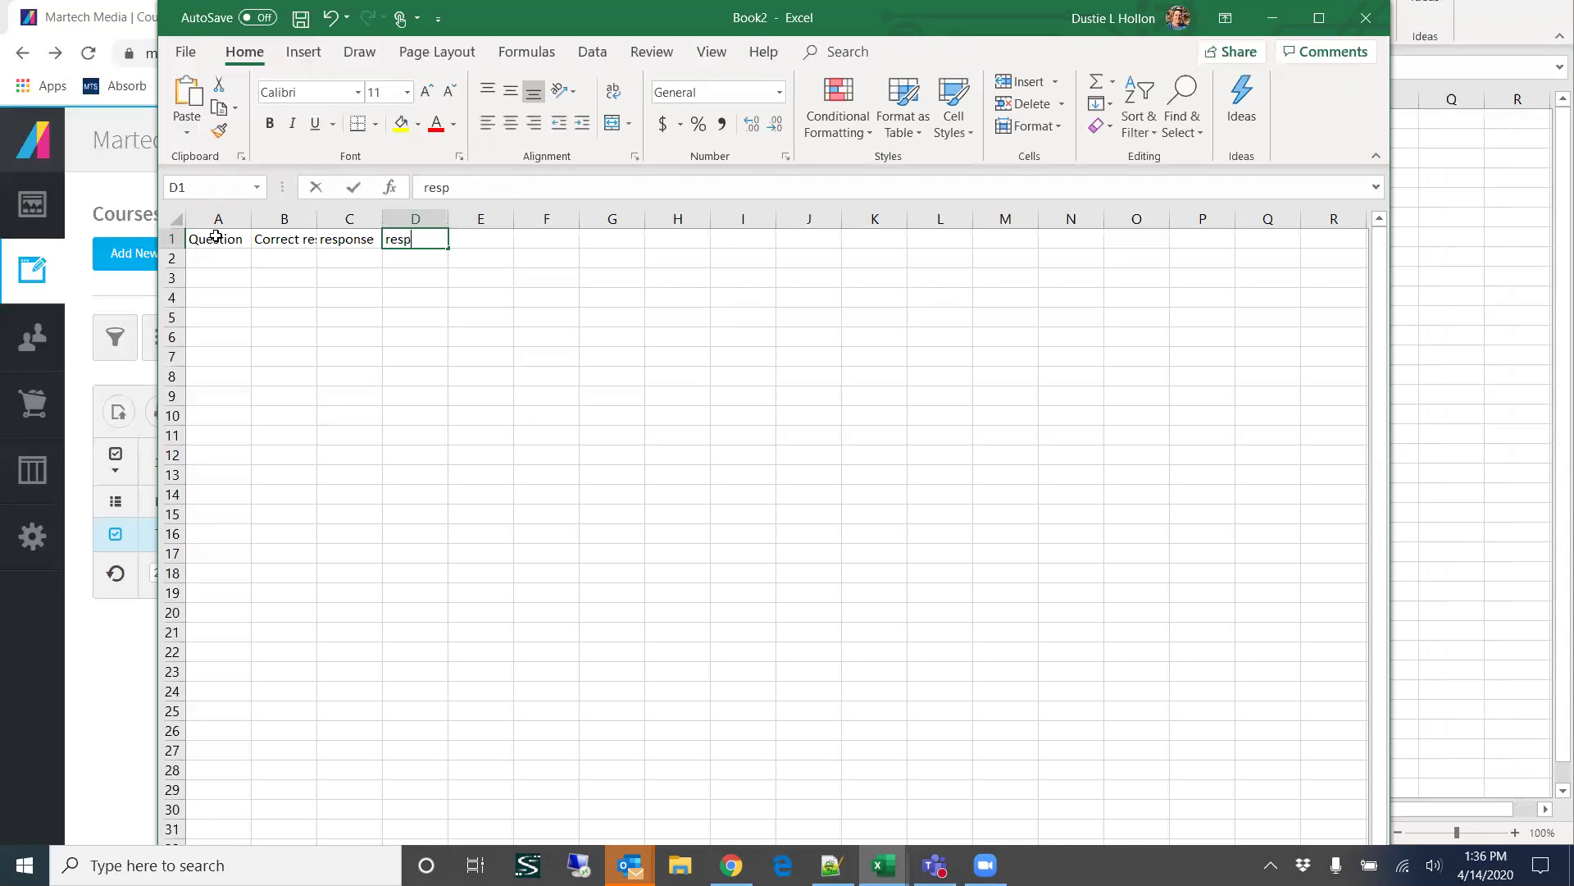
{"action": "type", "text": "onse"}
{"action": "key", "text": "Tab"}
{"action": "type", "text": "respon"}
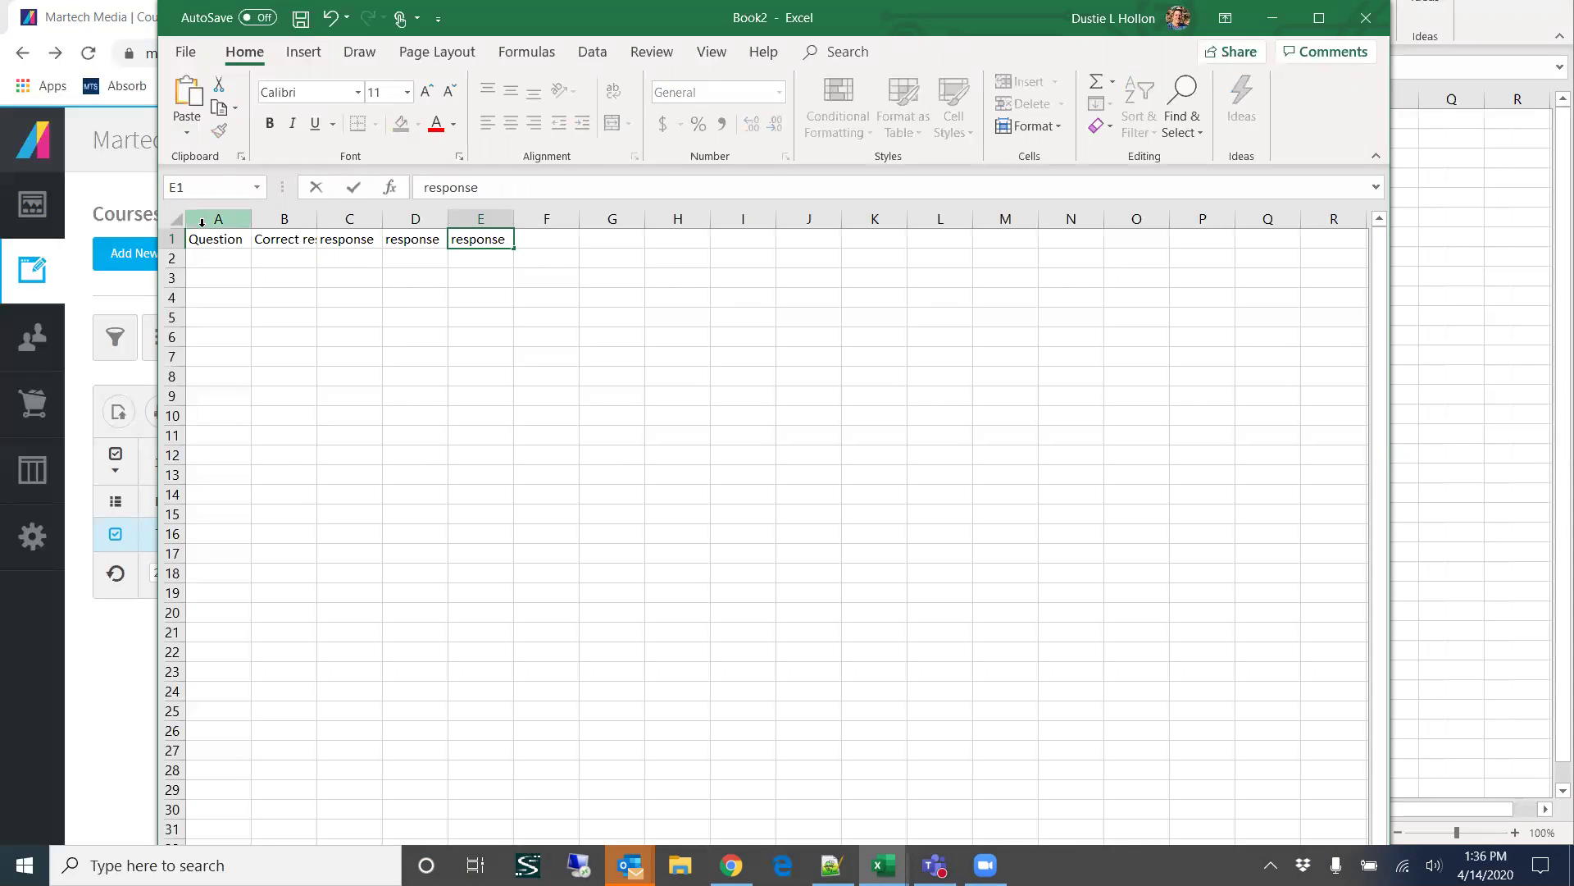
{"action": "left_click", "coordinate": [217, 258]}
{"action": "type", "text": "W"}
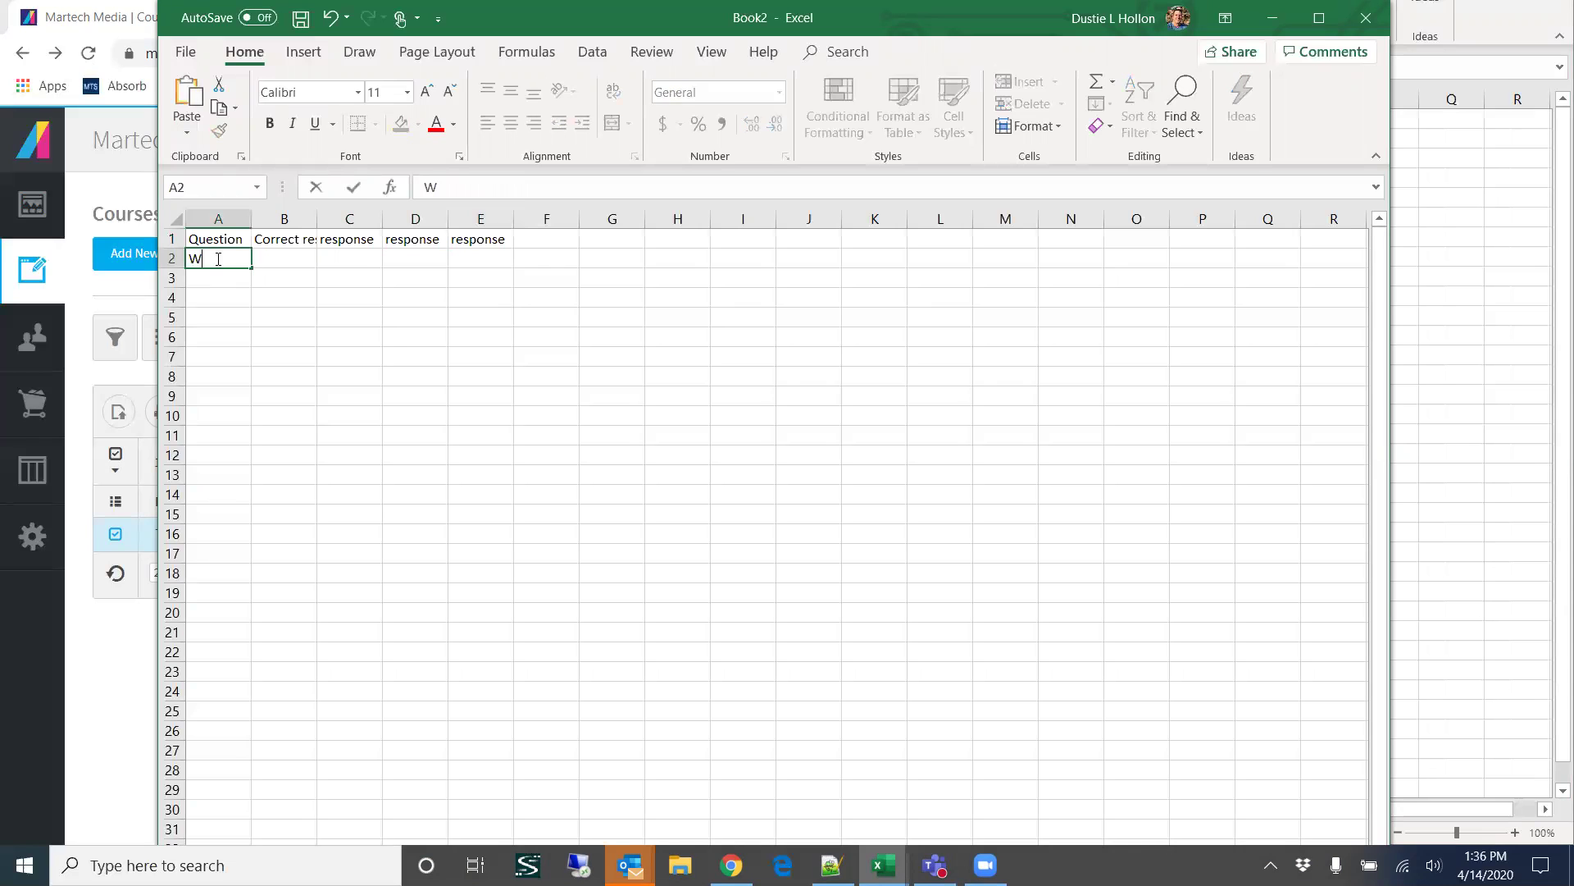
{"action": "type", "text": "hat color is the sky?"}
- Widen column A to fit the question and column B to 21.00
{"action": "key", "text": "Tab"}
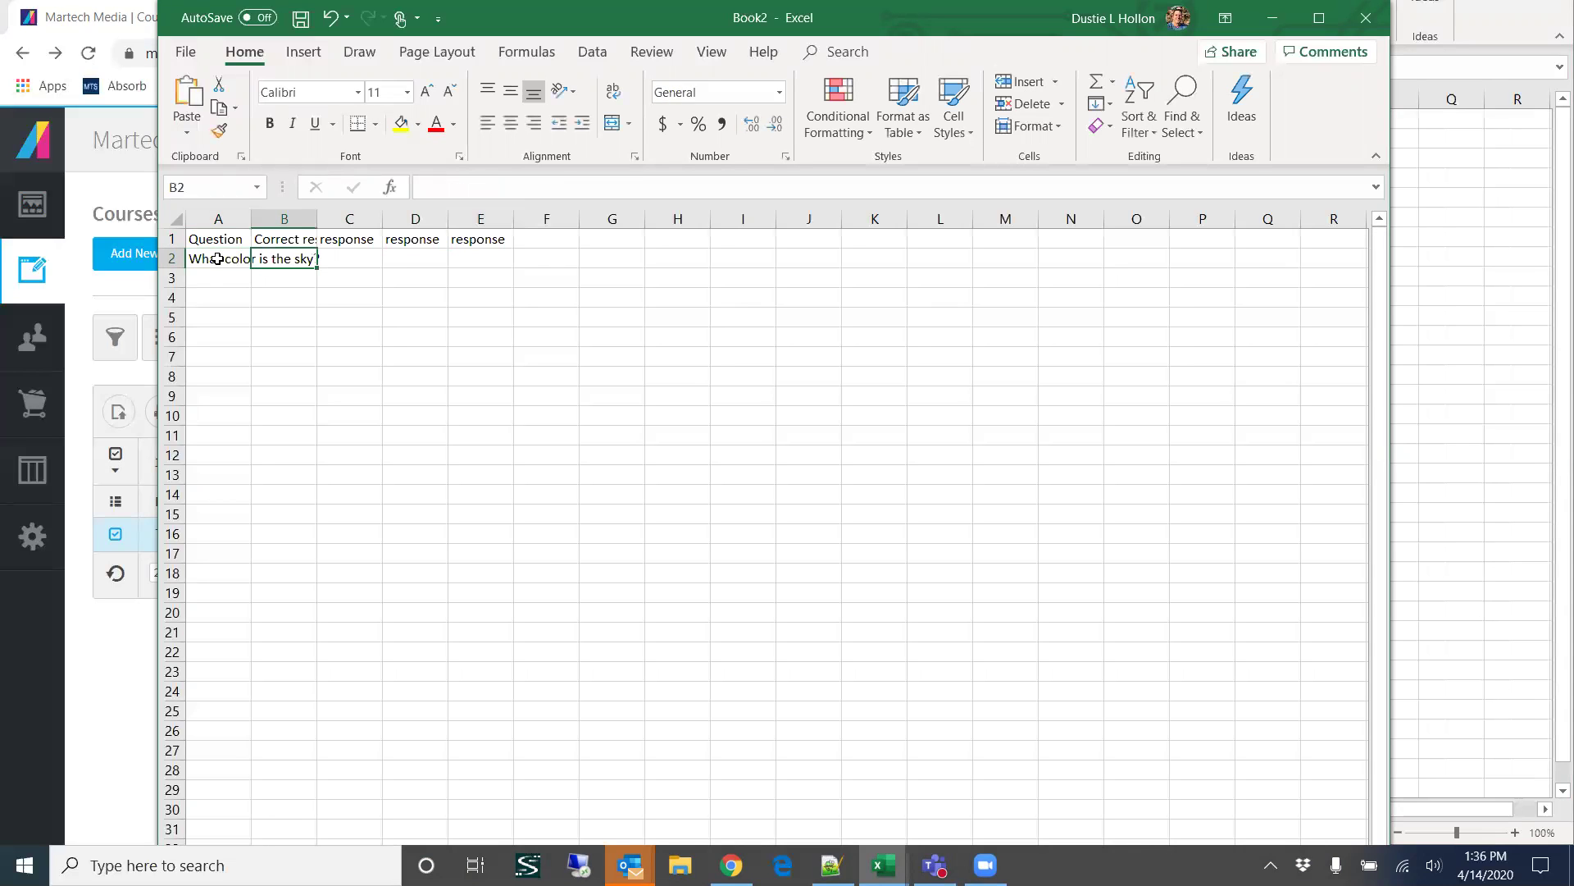
{"action": "double_click", "coordinate": [251, 217]}
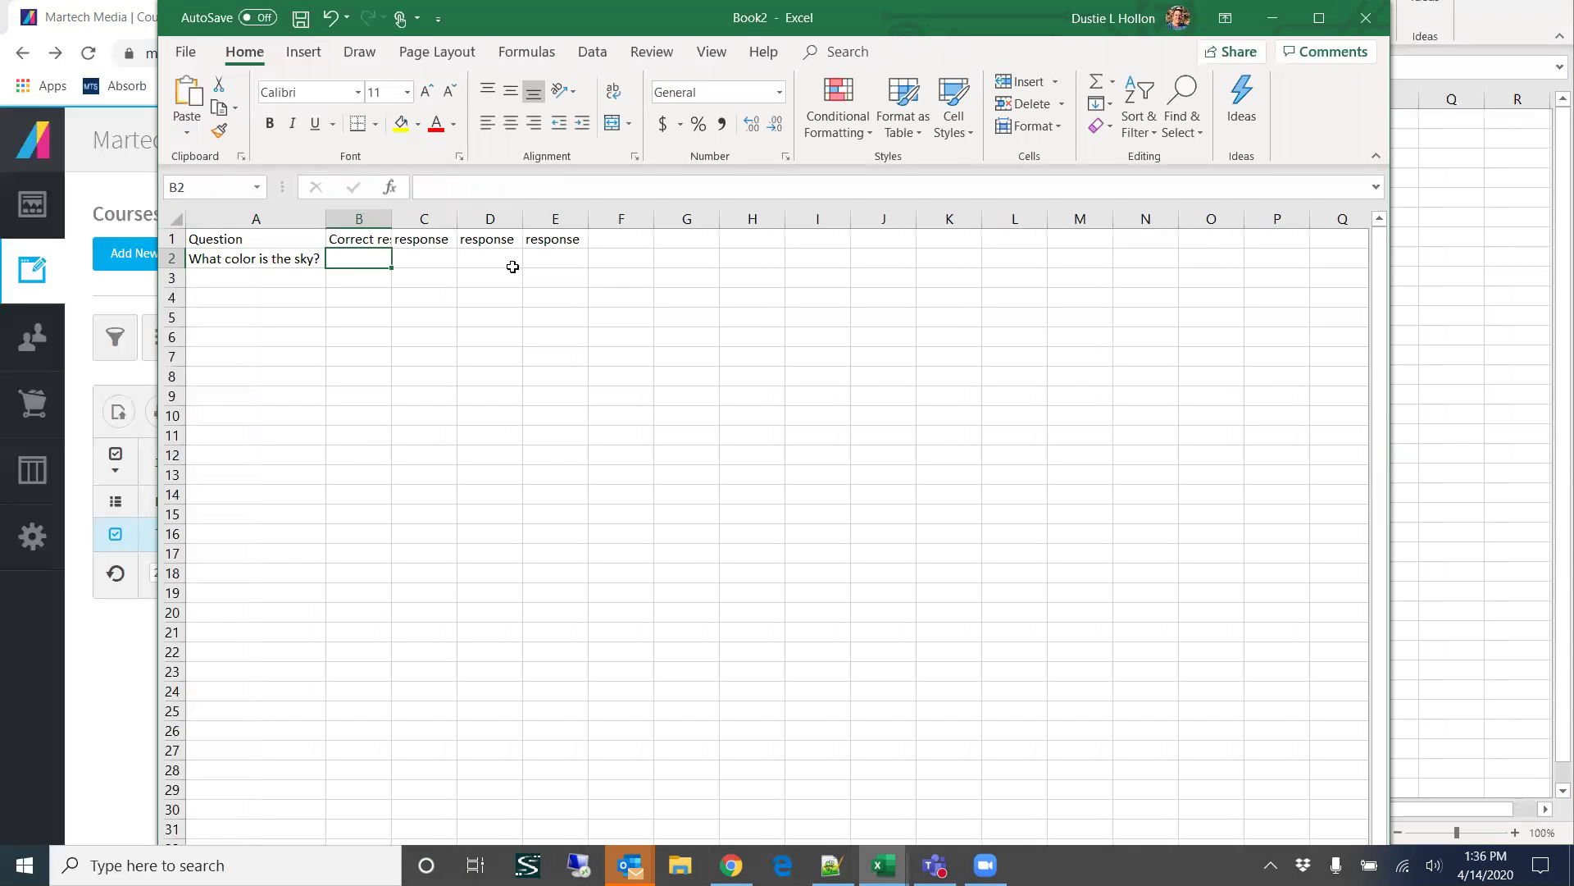
{"action": "left_click_drag", "start_coordinate": [326, 217], "coordinate": [374, 217]}
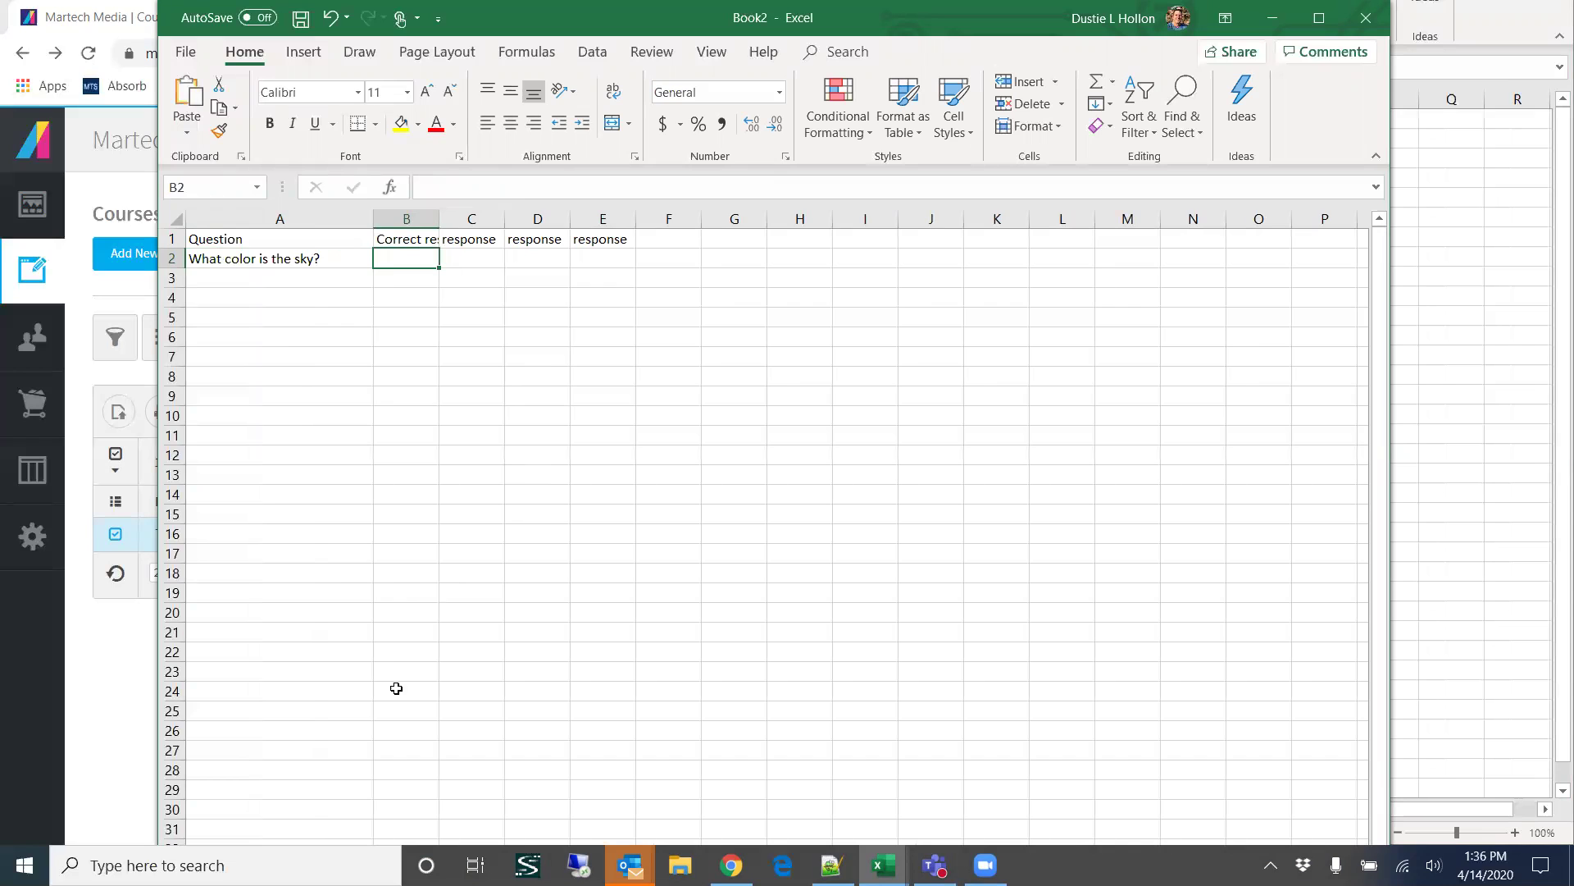
{"action": "left_click_drag", "start_coordinate": [439, 217], "coordinate": [535, 217]}
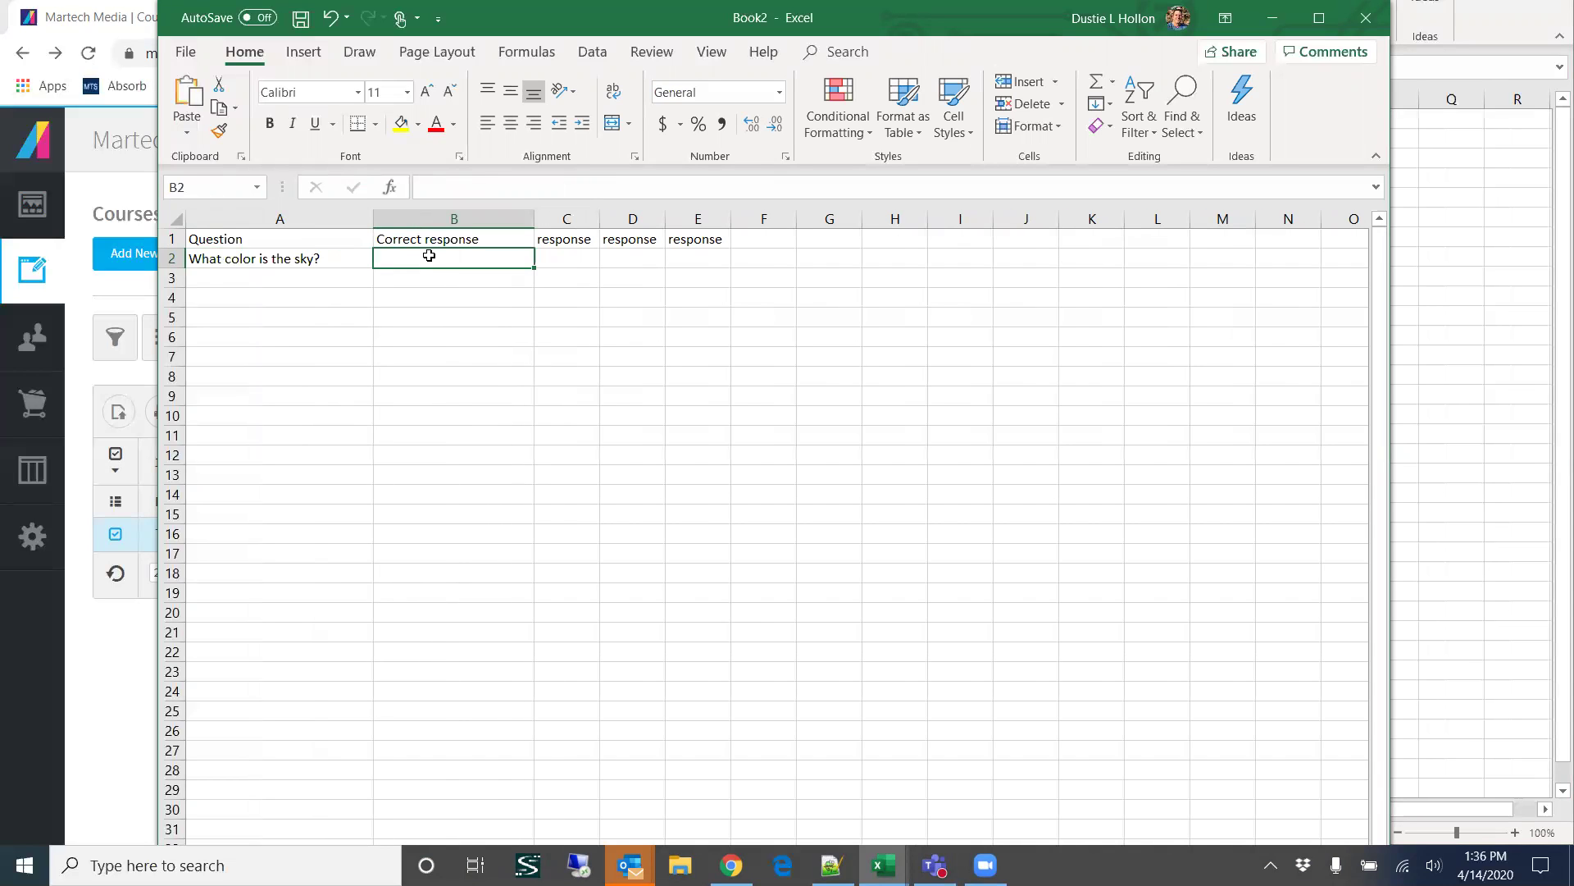
- Enter the answers Blue, Red, Purple and Grey in B2:E2
{"action": "type", "text": "Blue"}
{"action": "key", "text": "Tab"}
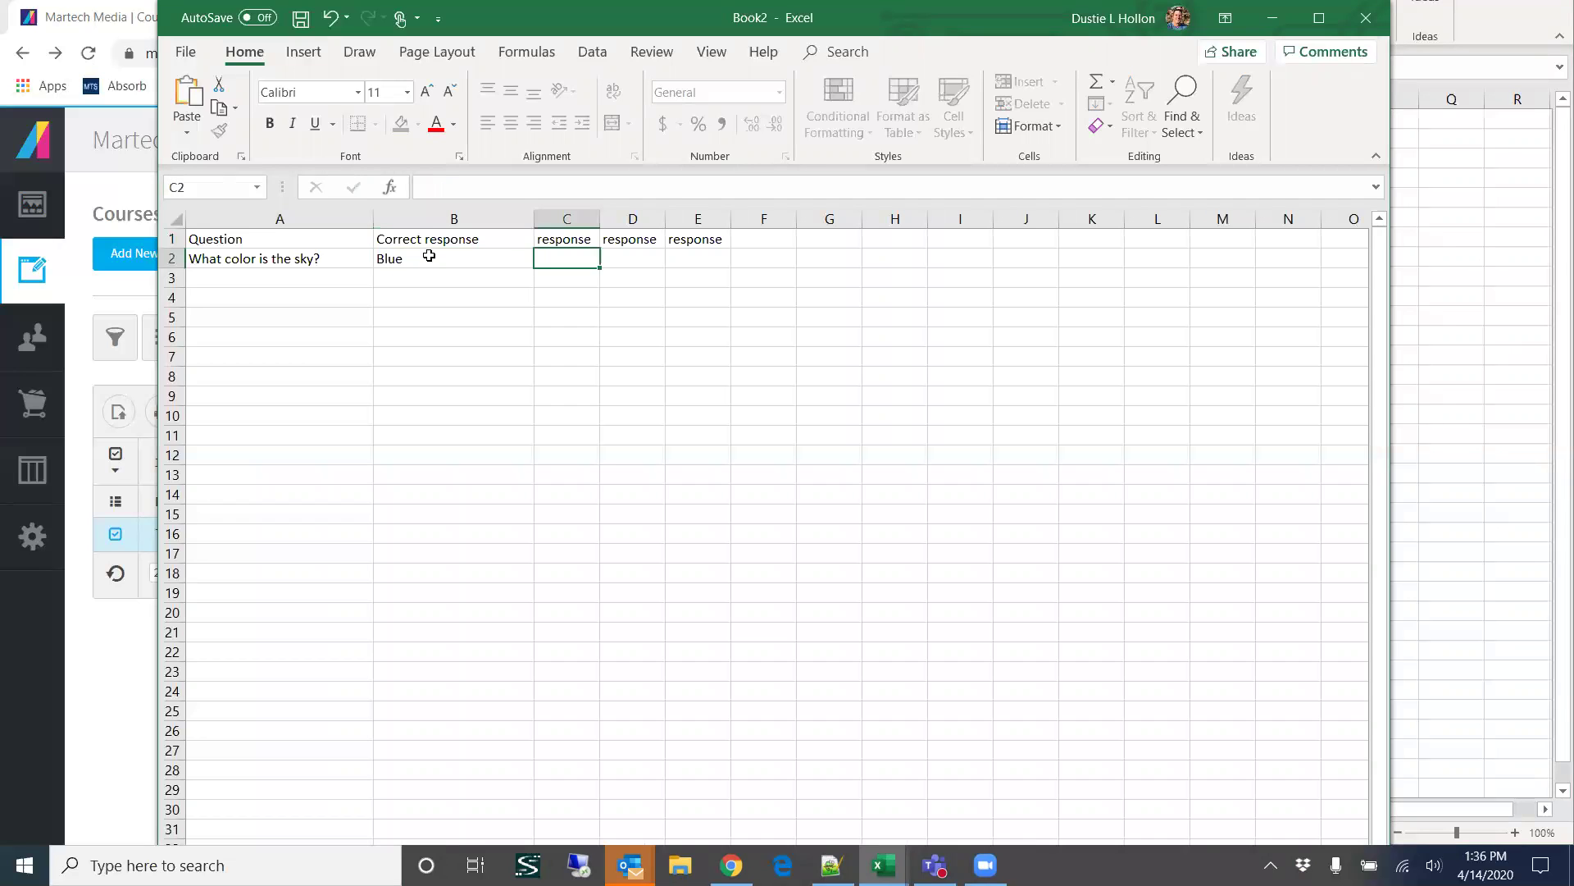
{"action": "type", "text": "Red"}
{"action": "key", "text": "Tab"}
{"action": "type", "text": "Purple"}
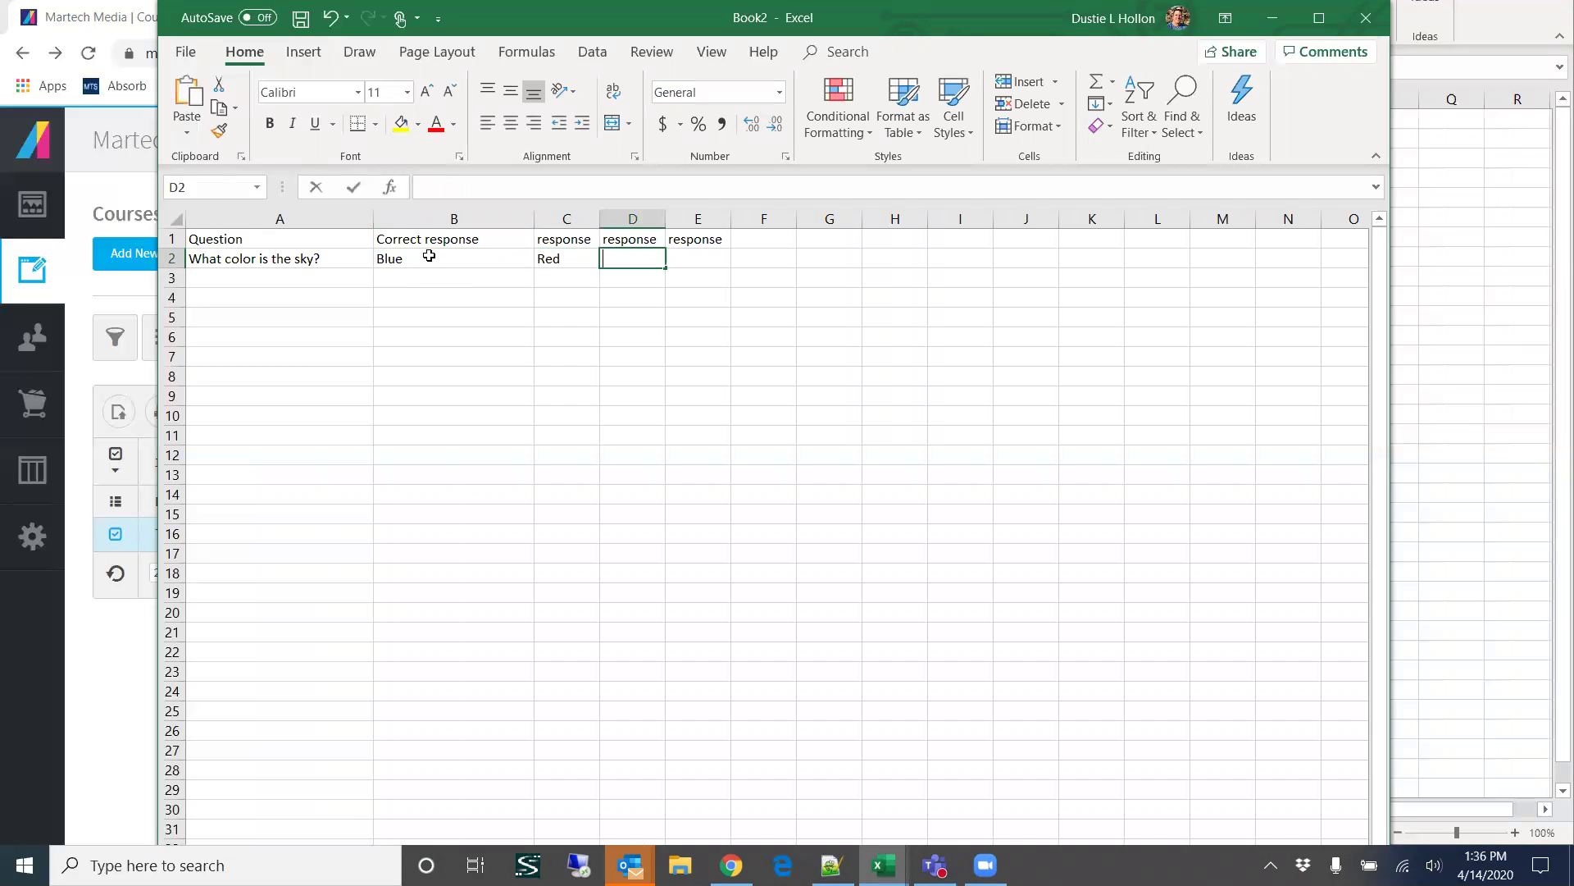
{"action": "key", "text": "Tab"}
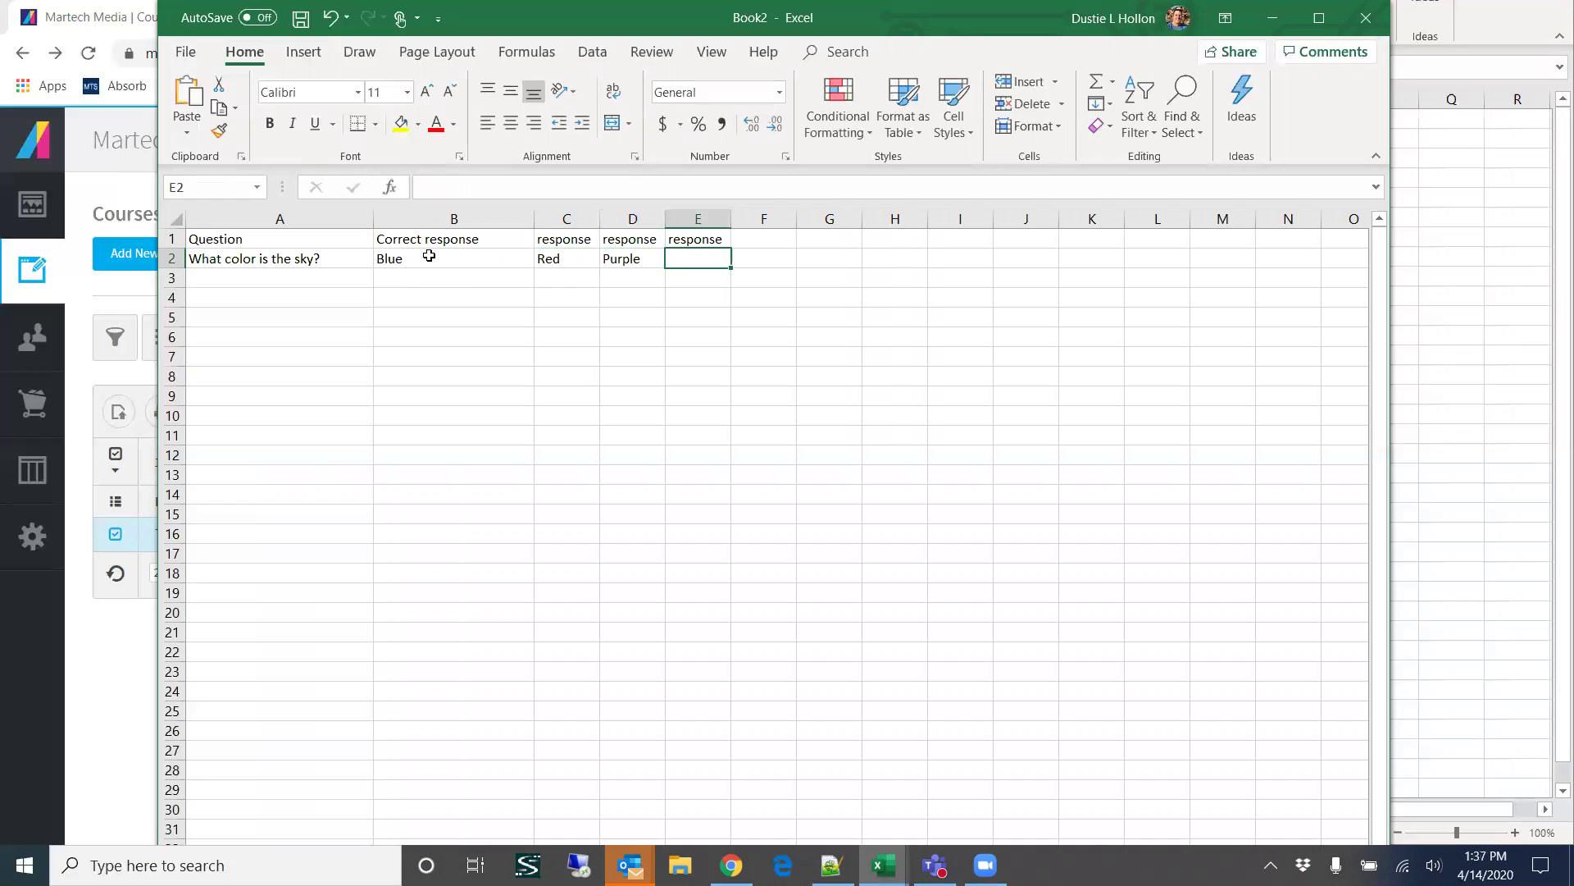
{"action": "type", "text": "Grey"}
{"action": "key", "text": "Tab"}
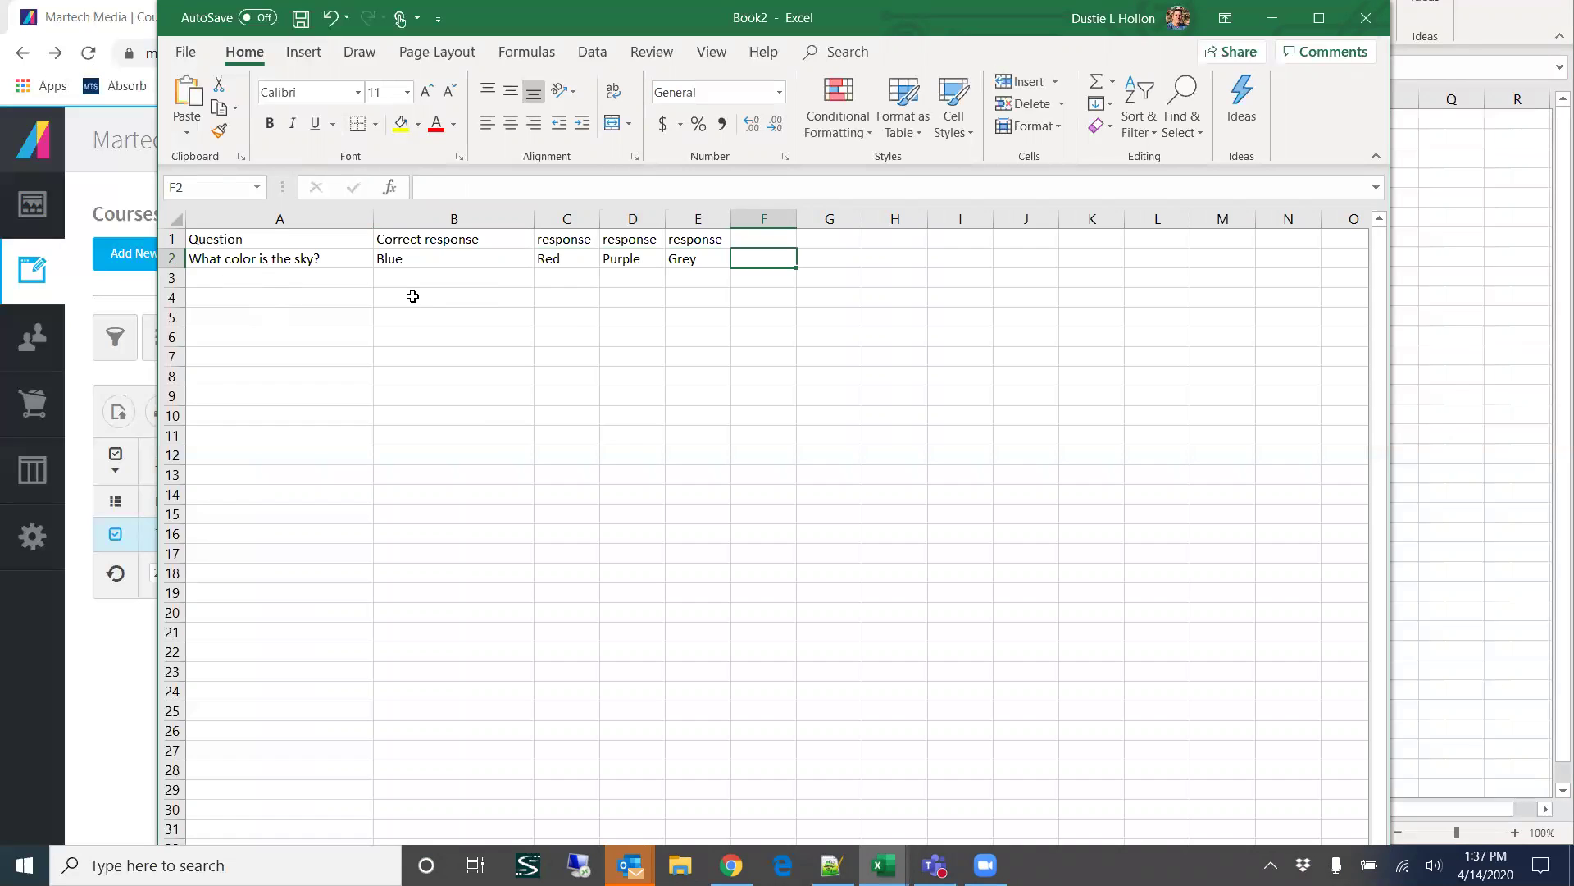
- Widen columns C through E to 156 pixels each and select B1:B30
{"action": "left_click", "coordinate": [291, 258]}
{"action": "left_click", "coordinate": [522, 258]}
{"action": "left_click", "coordinate": [574, 259]}
{"action": "left_click", "coordinate": [624, 261]}
{"action": "left_click_drag", "start_coordinate": [566, 219], "coordinate": [792, 217]}
{"action": "left_click", "coordinate": [1088, 339]}
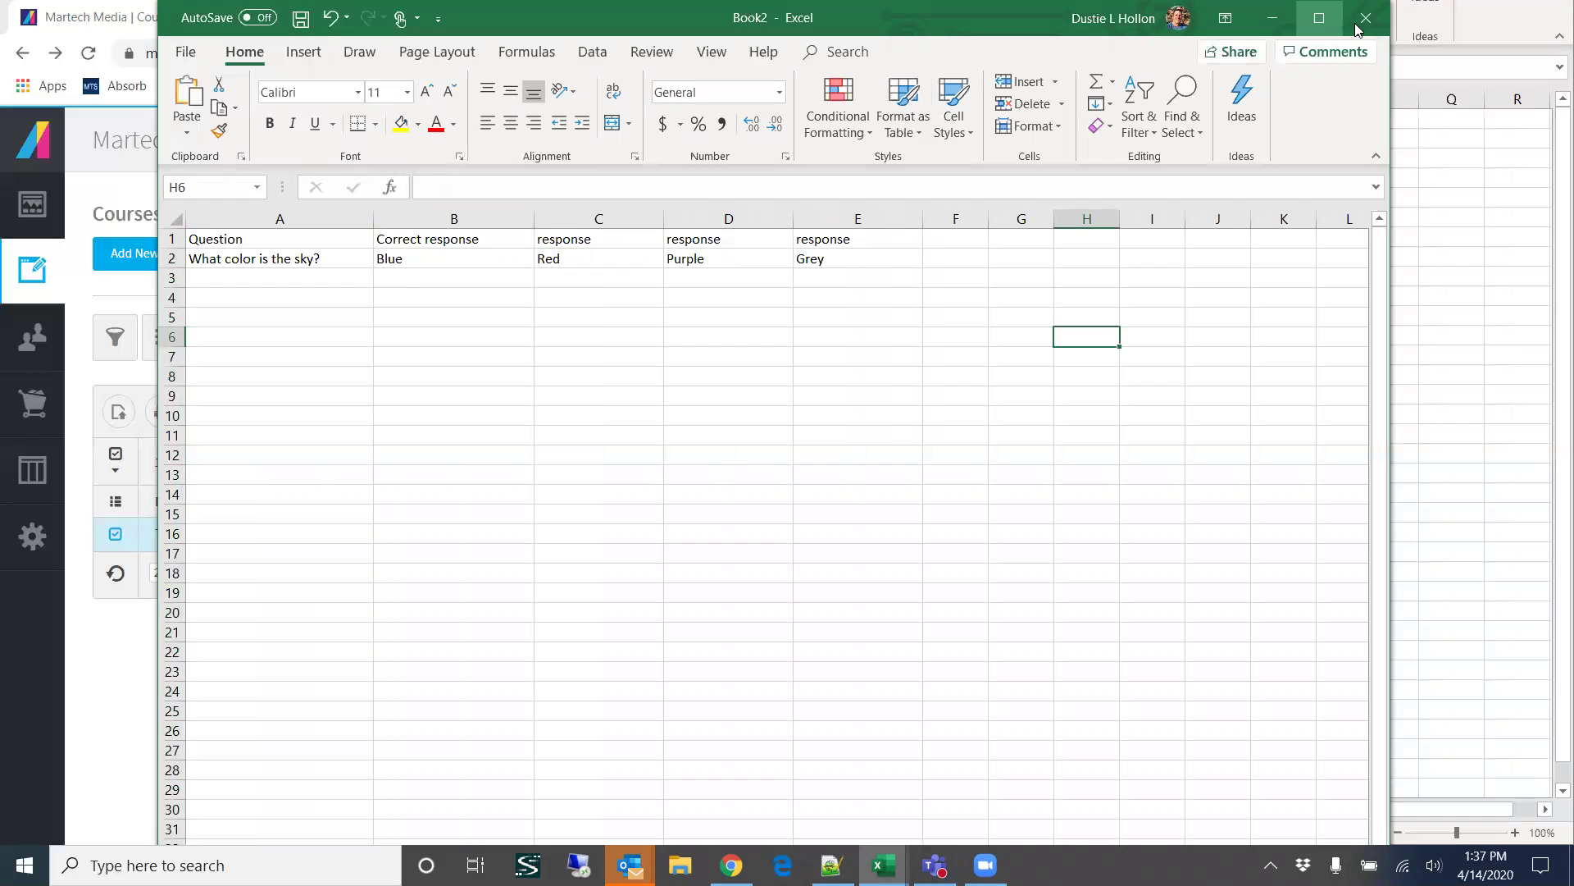
{"action": "left_click_drag", "start_coordinate": [429, 238], "coordinate": [466, 812]}
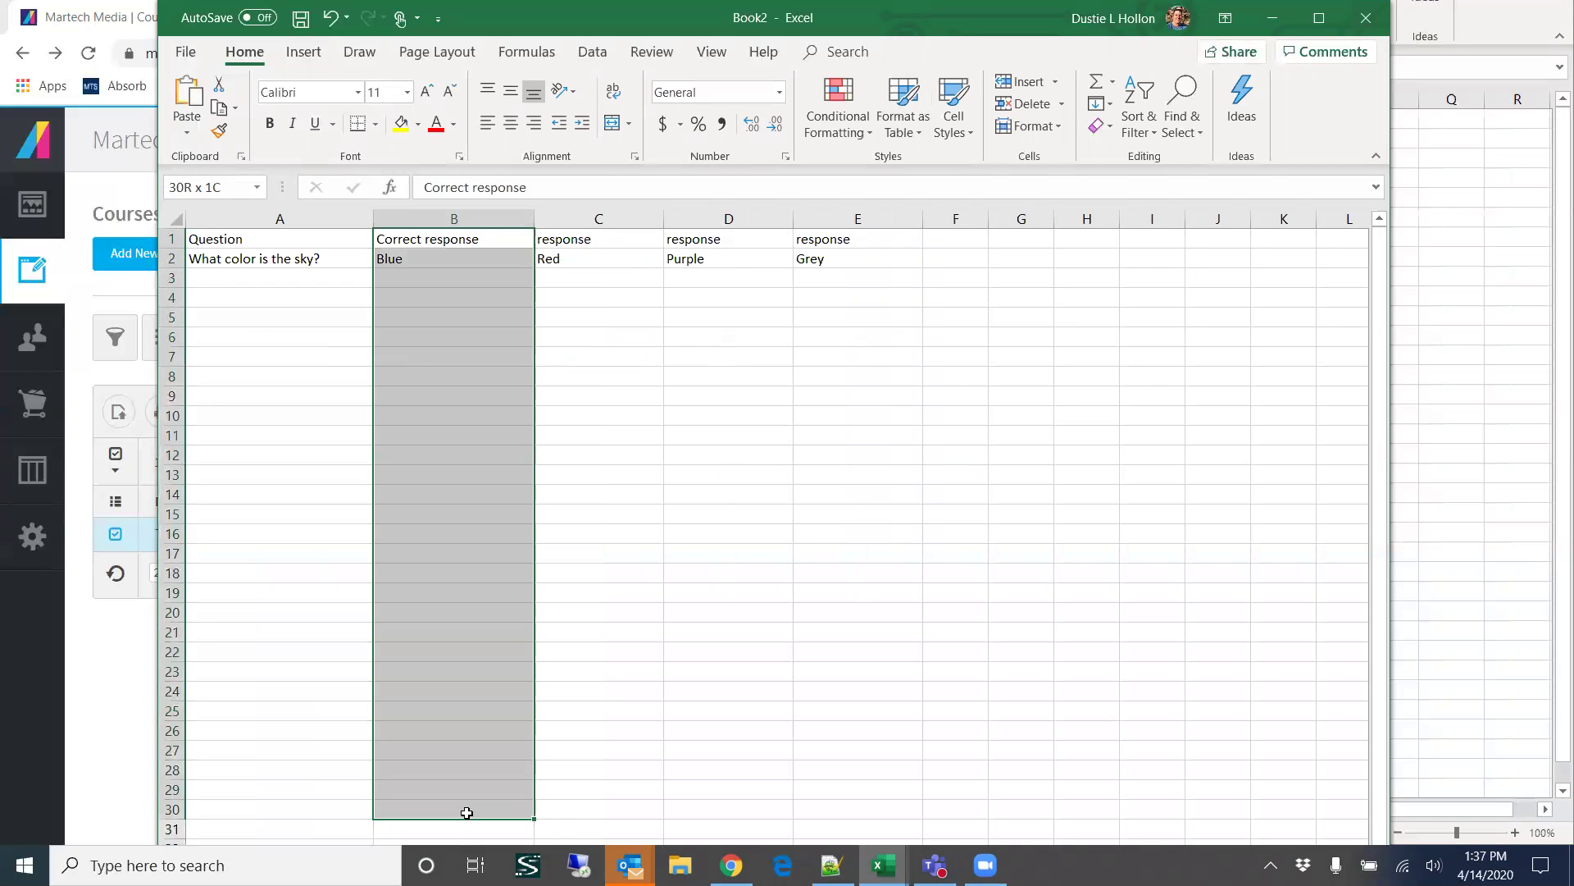
- Fill the Correct response column yellow
{"action": "left_click", "coordinate": [401, 123]}
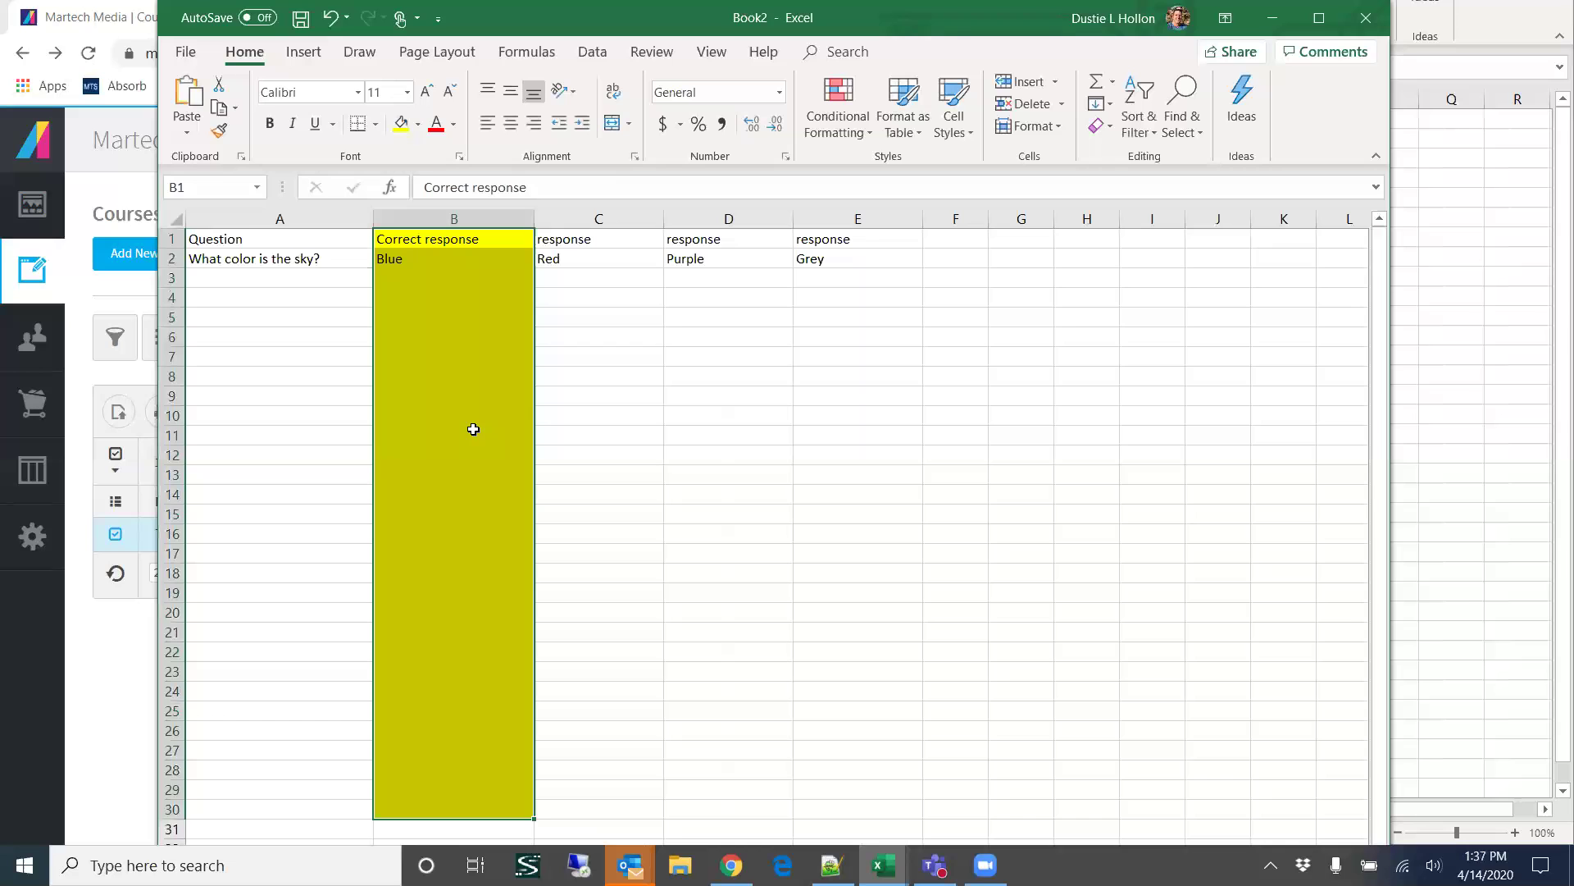
{"action": "left_click", "coordinate": [436, 278]}
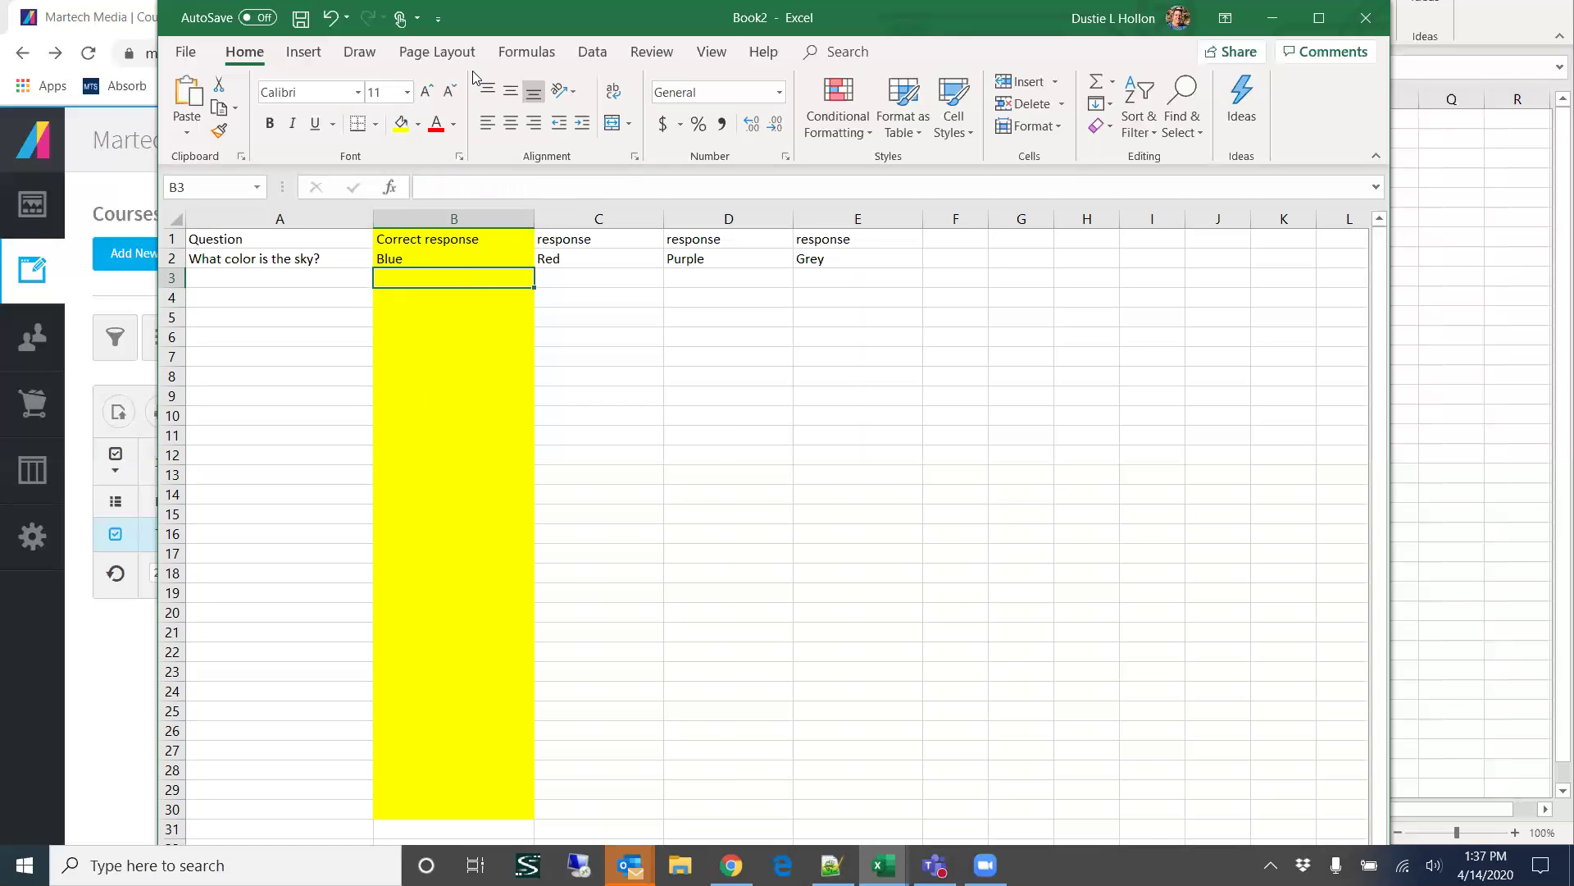
{"action": "left_click", "coordinate": [1084, 453]}
- Close Book2 without saving, then close the remaining blank workbook
{"action": "left_click", "coordinate": [1365, 18]}
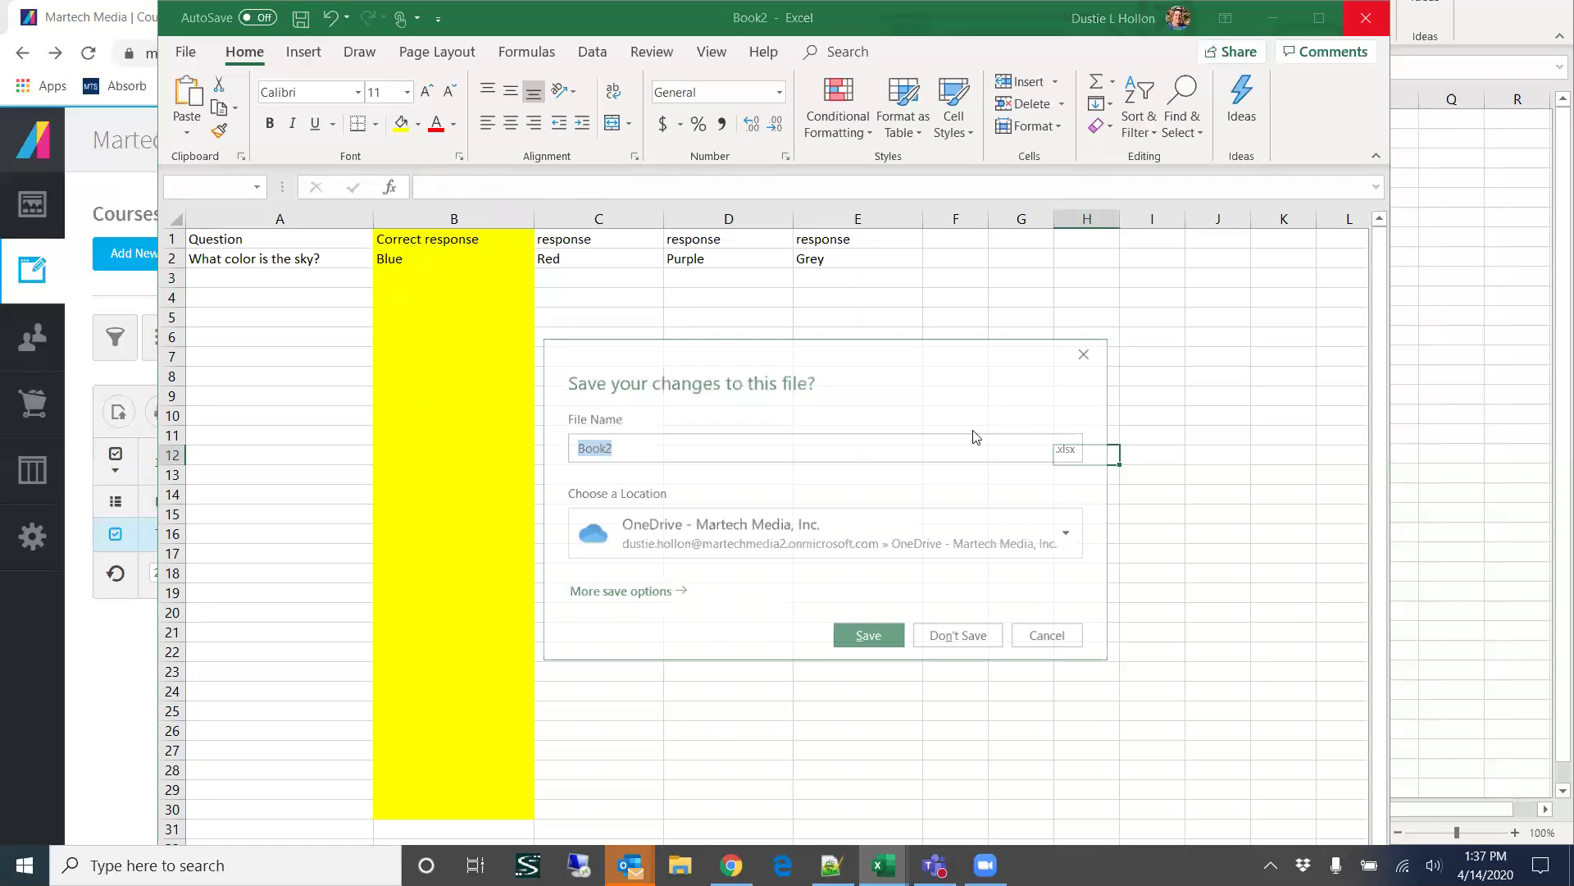
{"action": "left_click", "coordinate": [958, 636]}
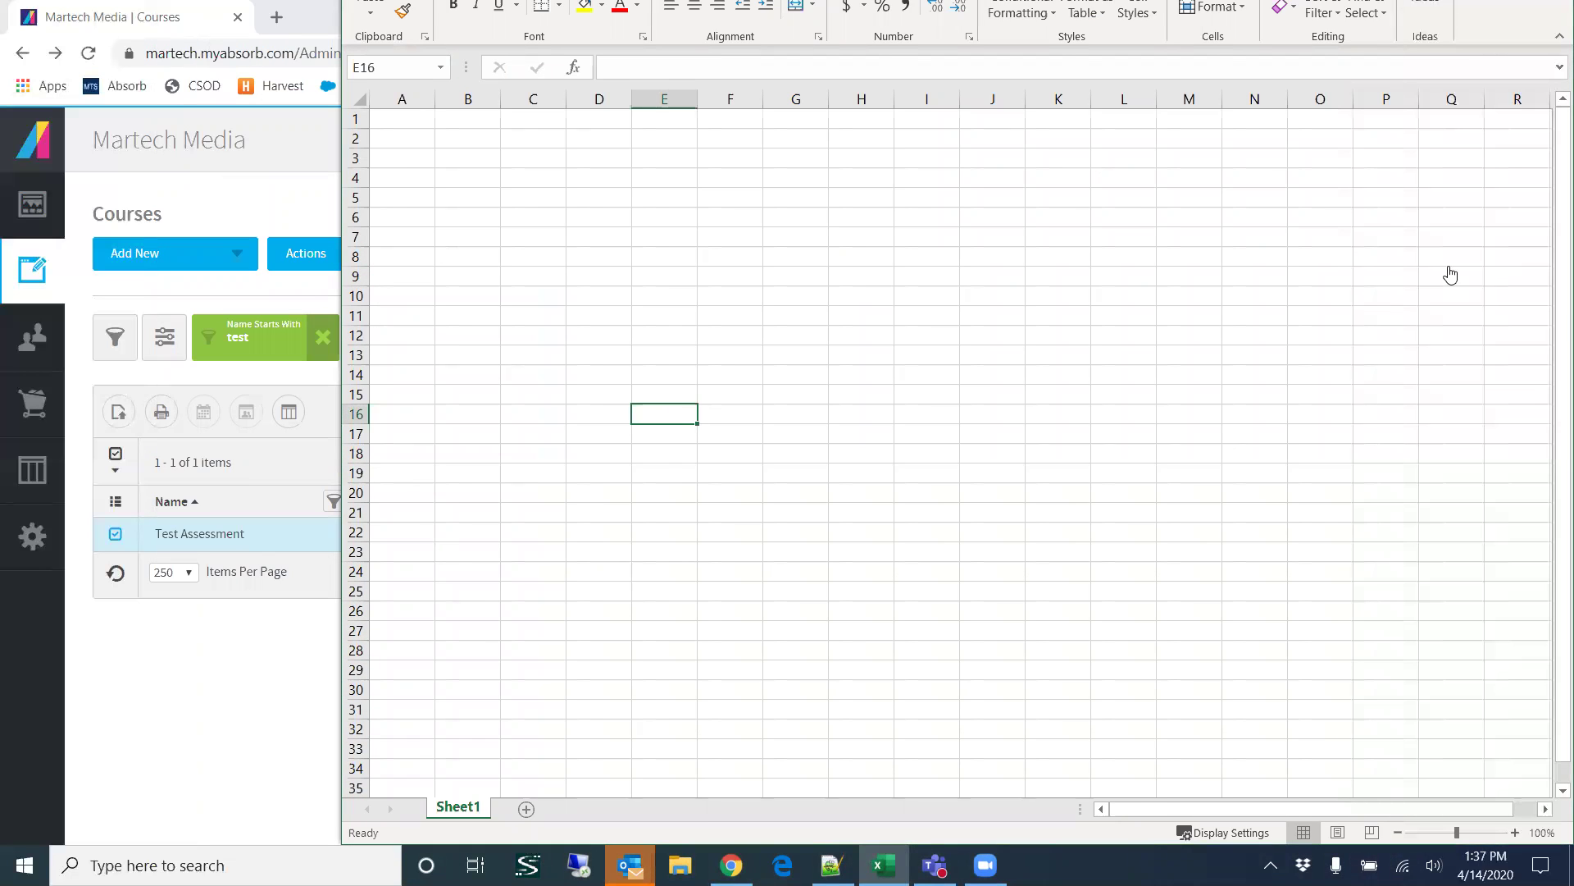
{"action": "left_click", "coordinate": [263, 565]}
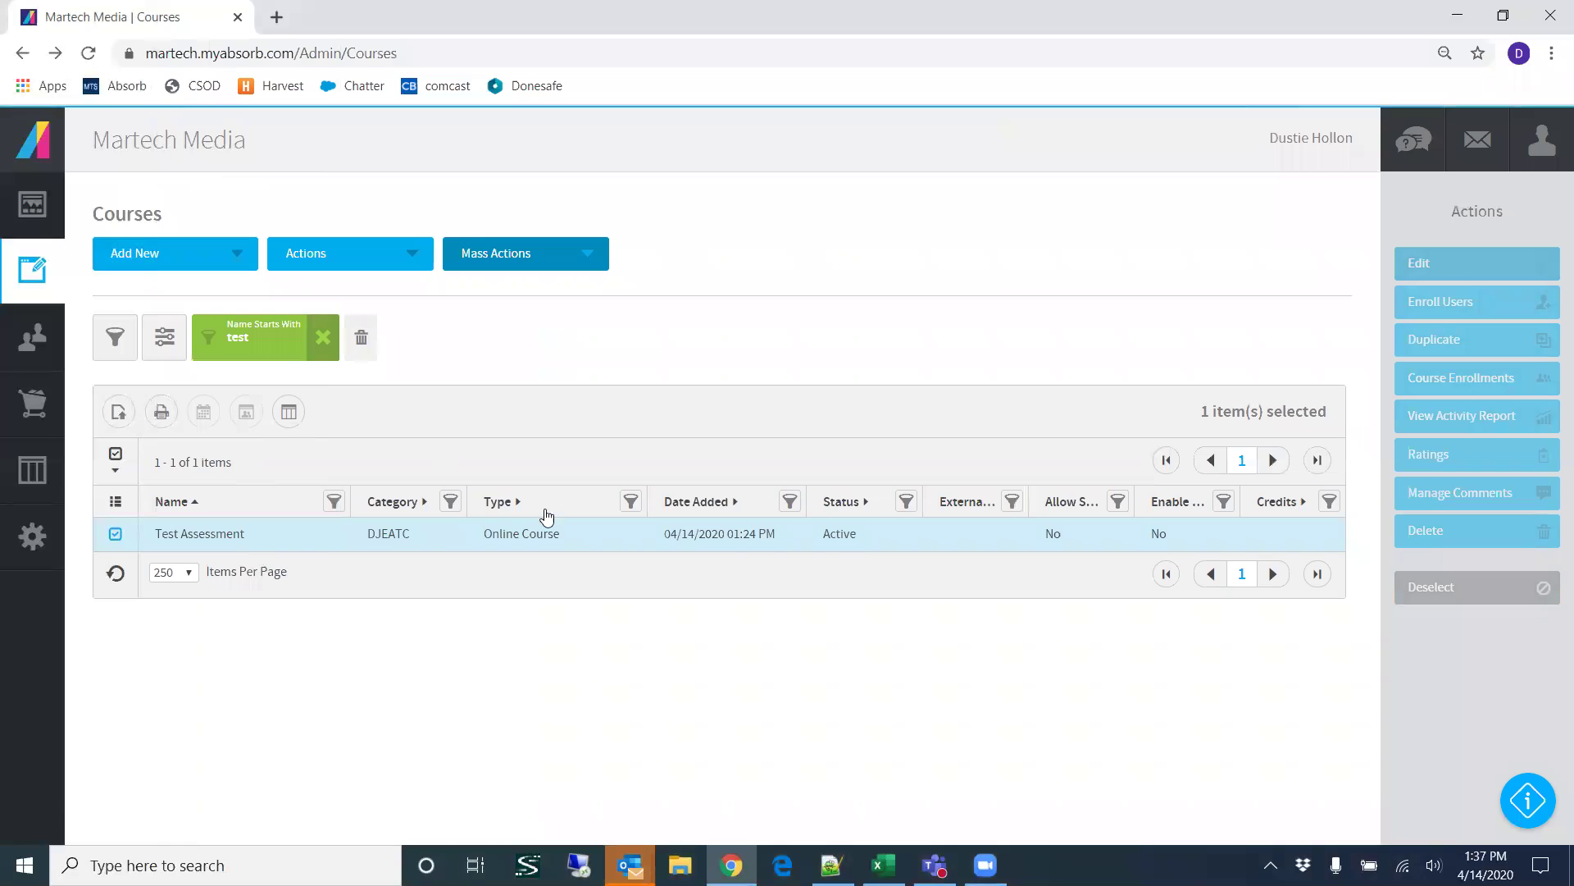
- Open the Test Assessment Exam's Options tab from the course syllabus
{"action": "left_click", "coordinate": [1474, 267]}
{"action": "left_click", "coordinate": [215, 305]}
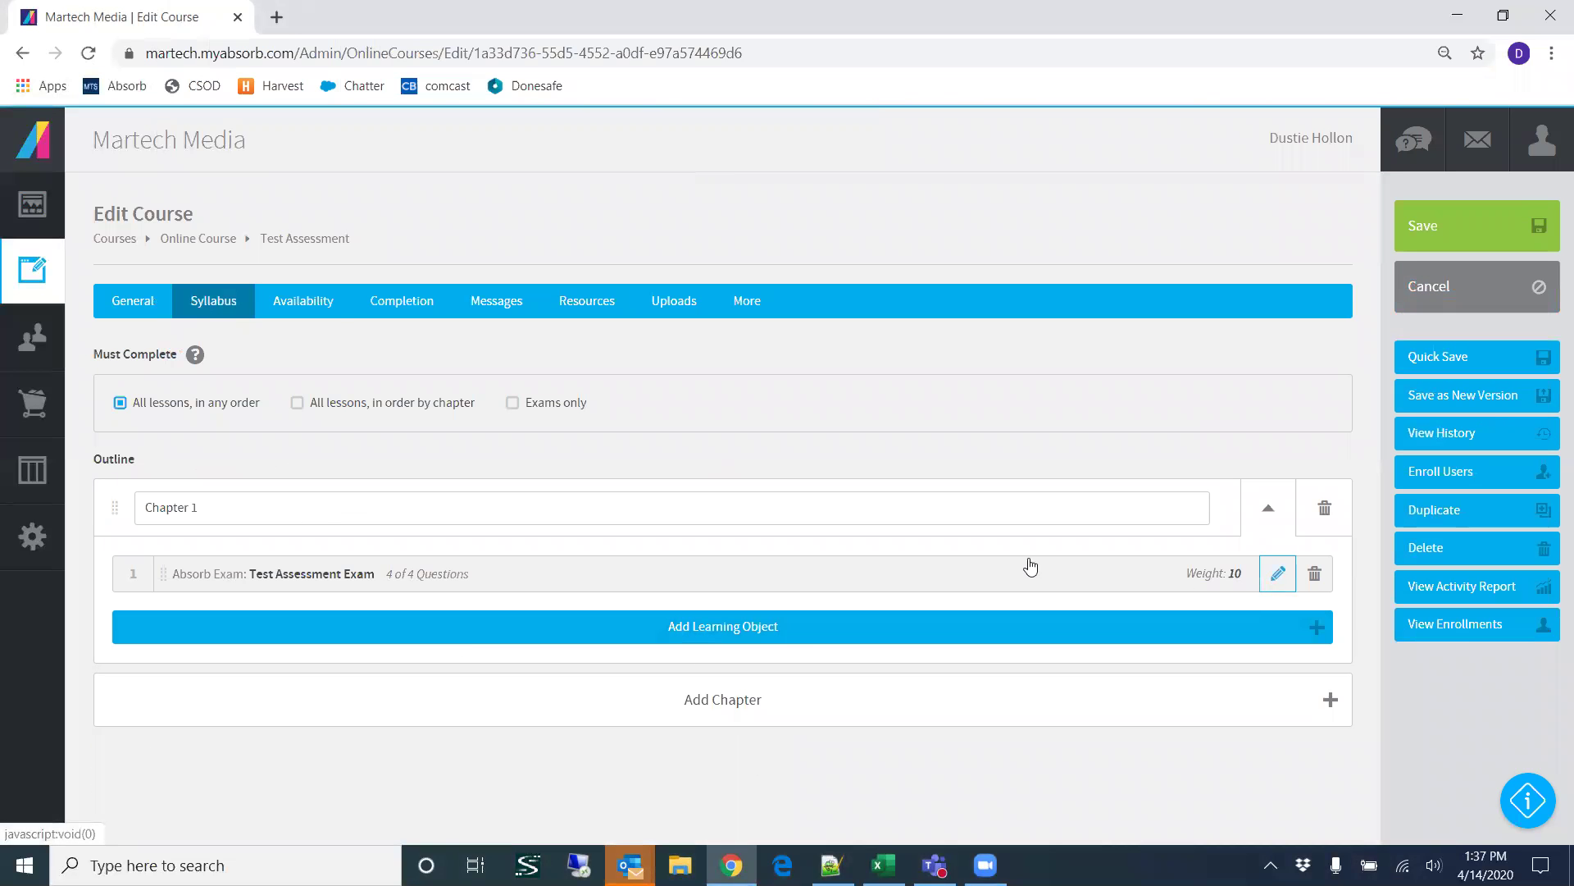
{"action": "left_click", "coordinate": [1278, 573]}
{"action": "left_click", "coordinate": [719, 258]}
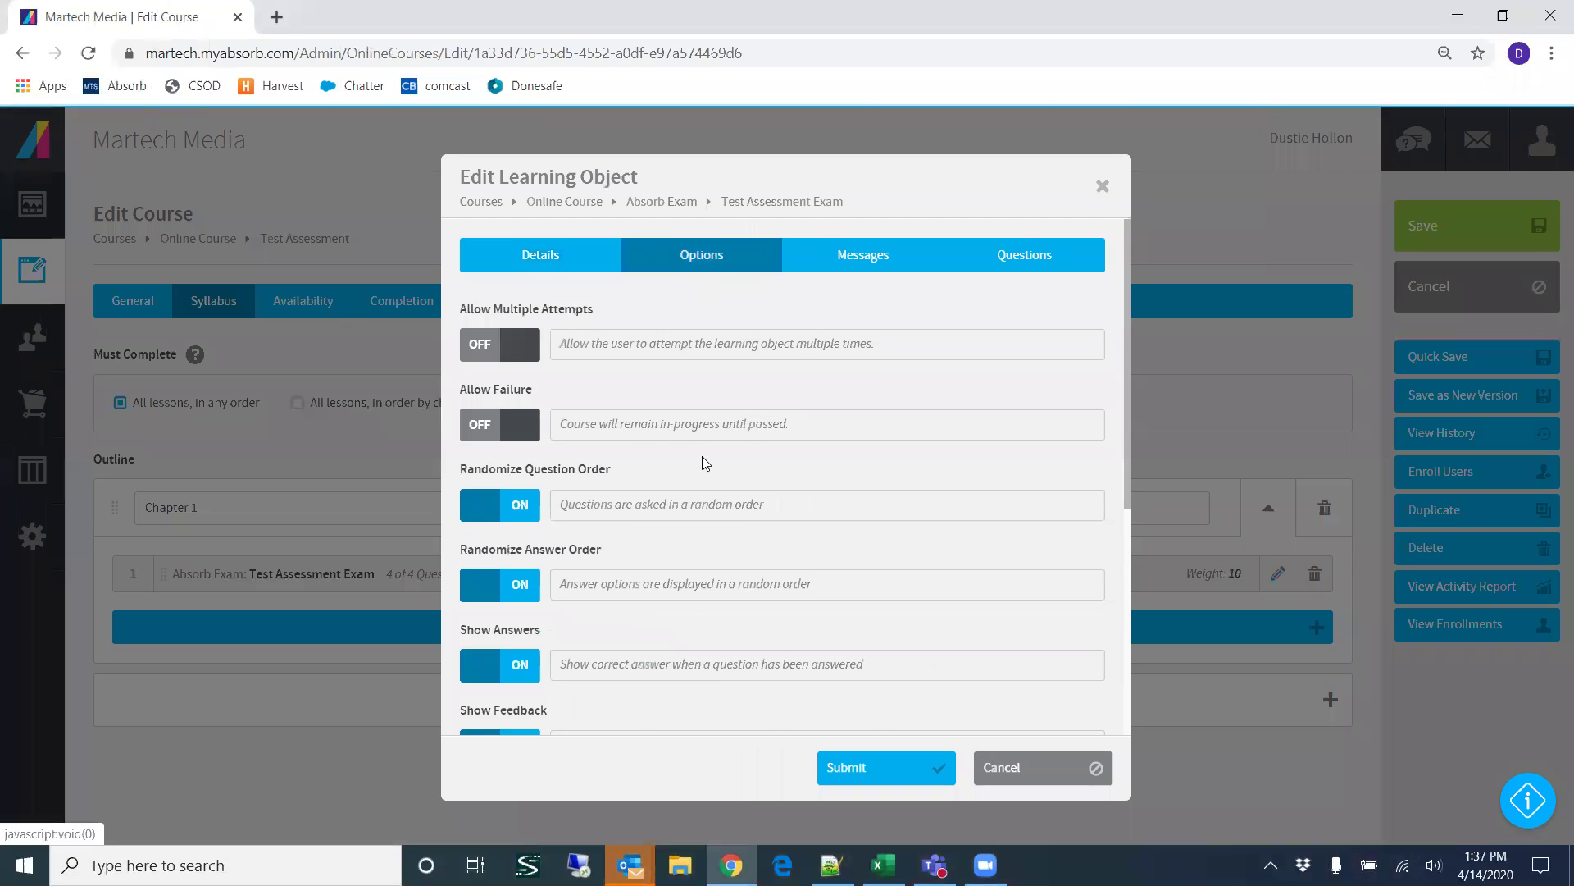
{"action": "scroll", "coordinate": [702, 457], "scroll_direction": "down", "scroll_amount": 3}
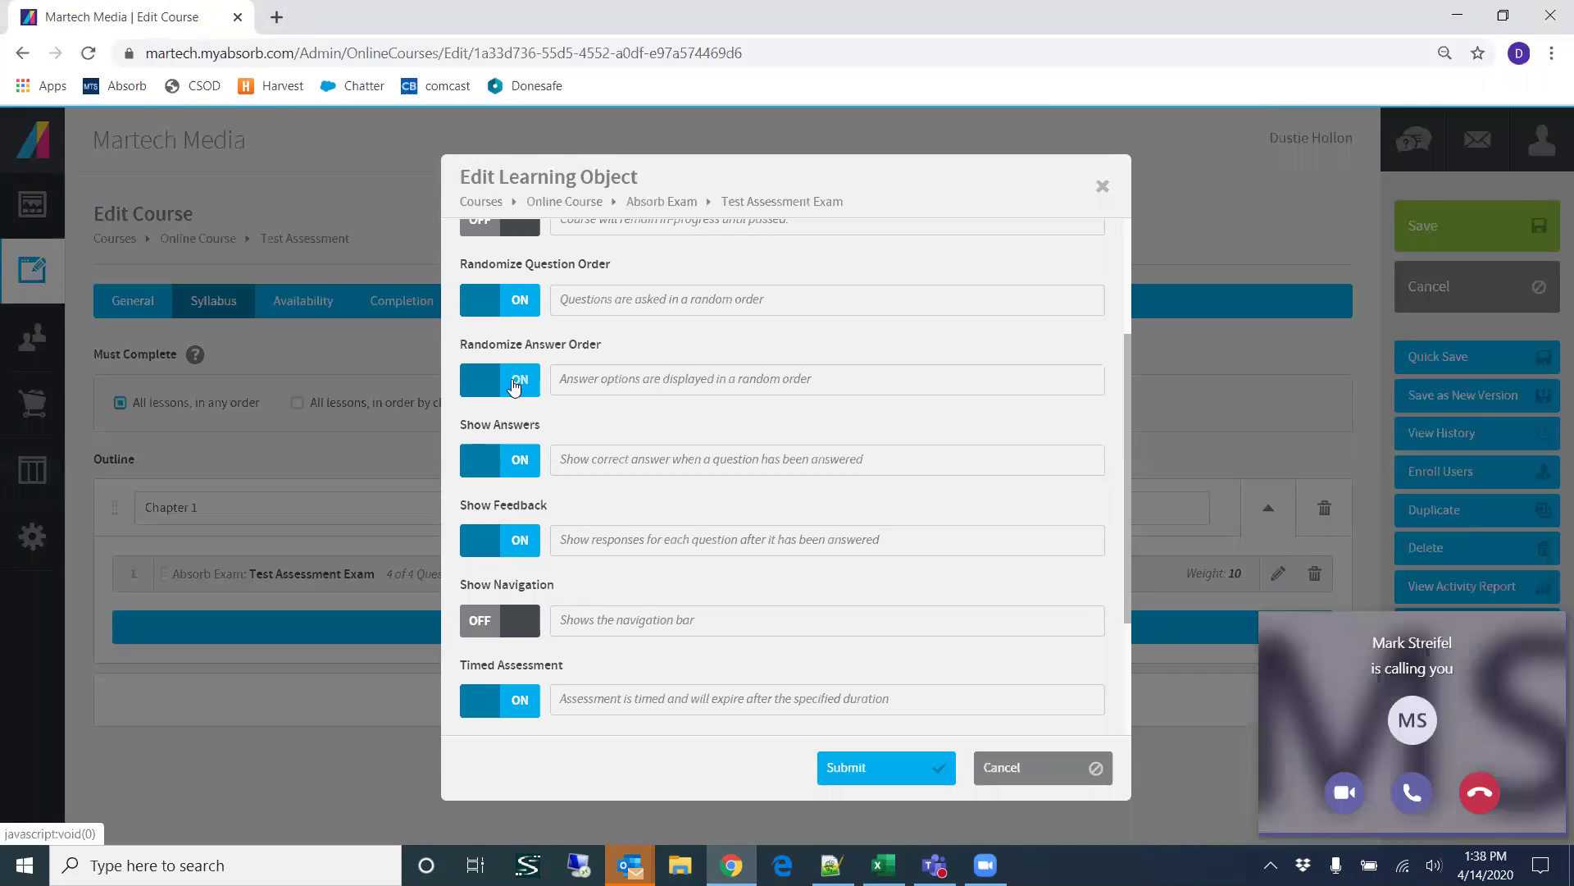
- Decline the incoming call and close the stray blank Excel window
{"action": "left_click", "coordinate": [1478, 792]}
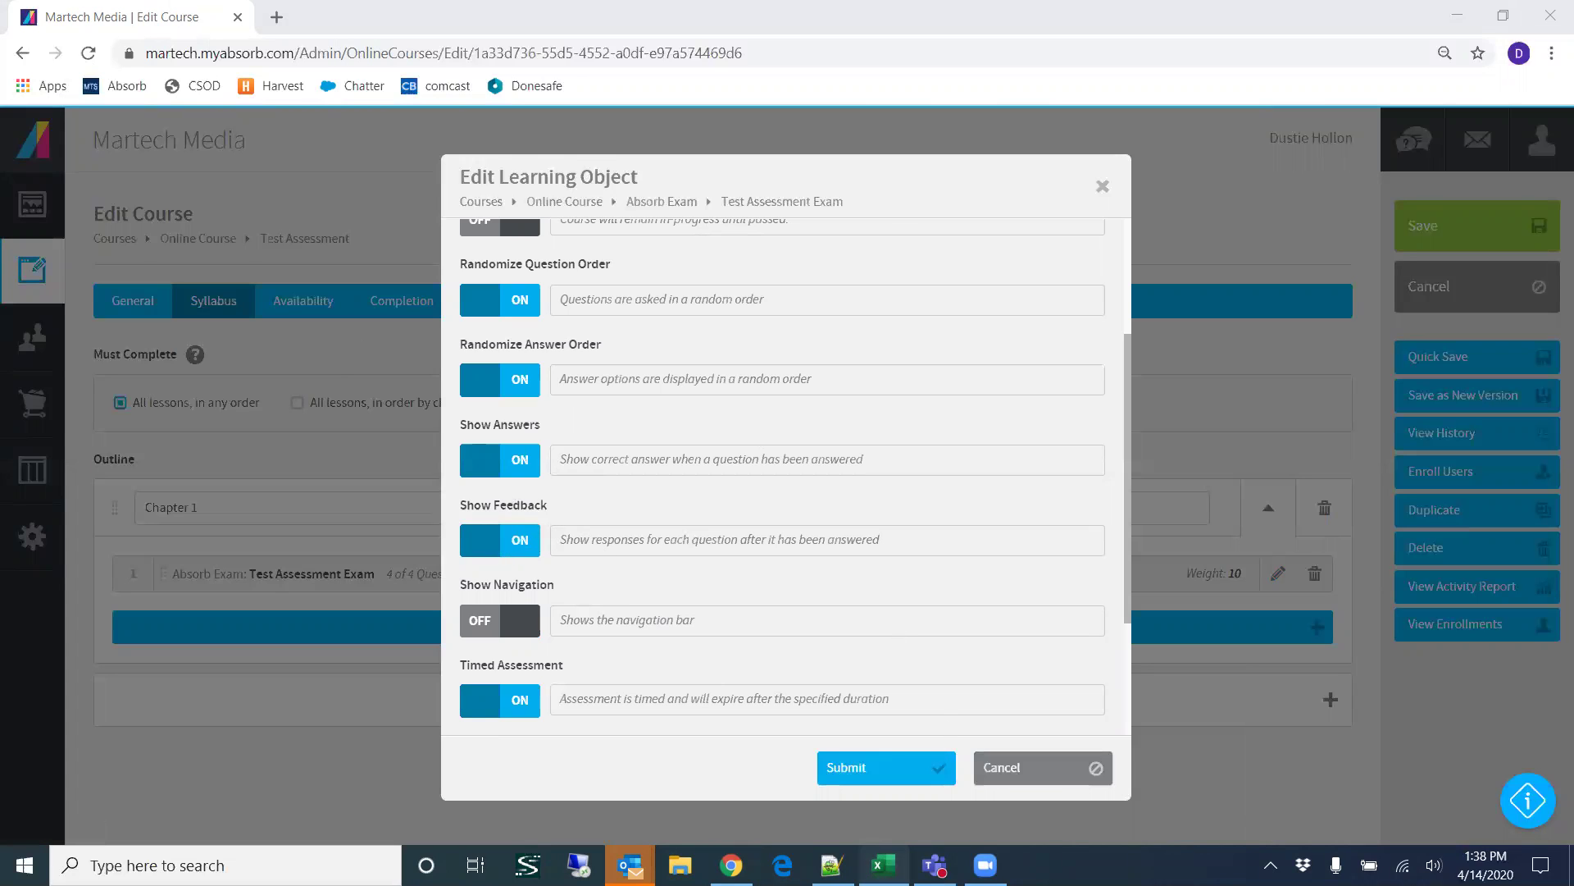
{"action": "left_click", "coordinate": [883, 865]}
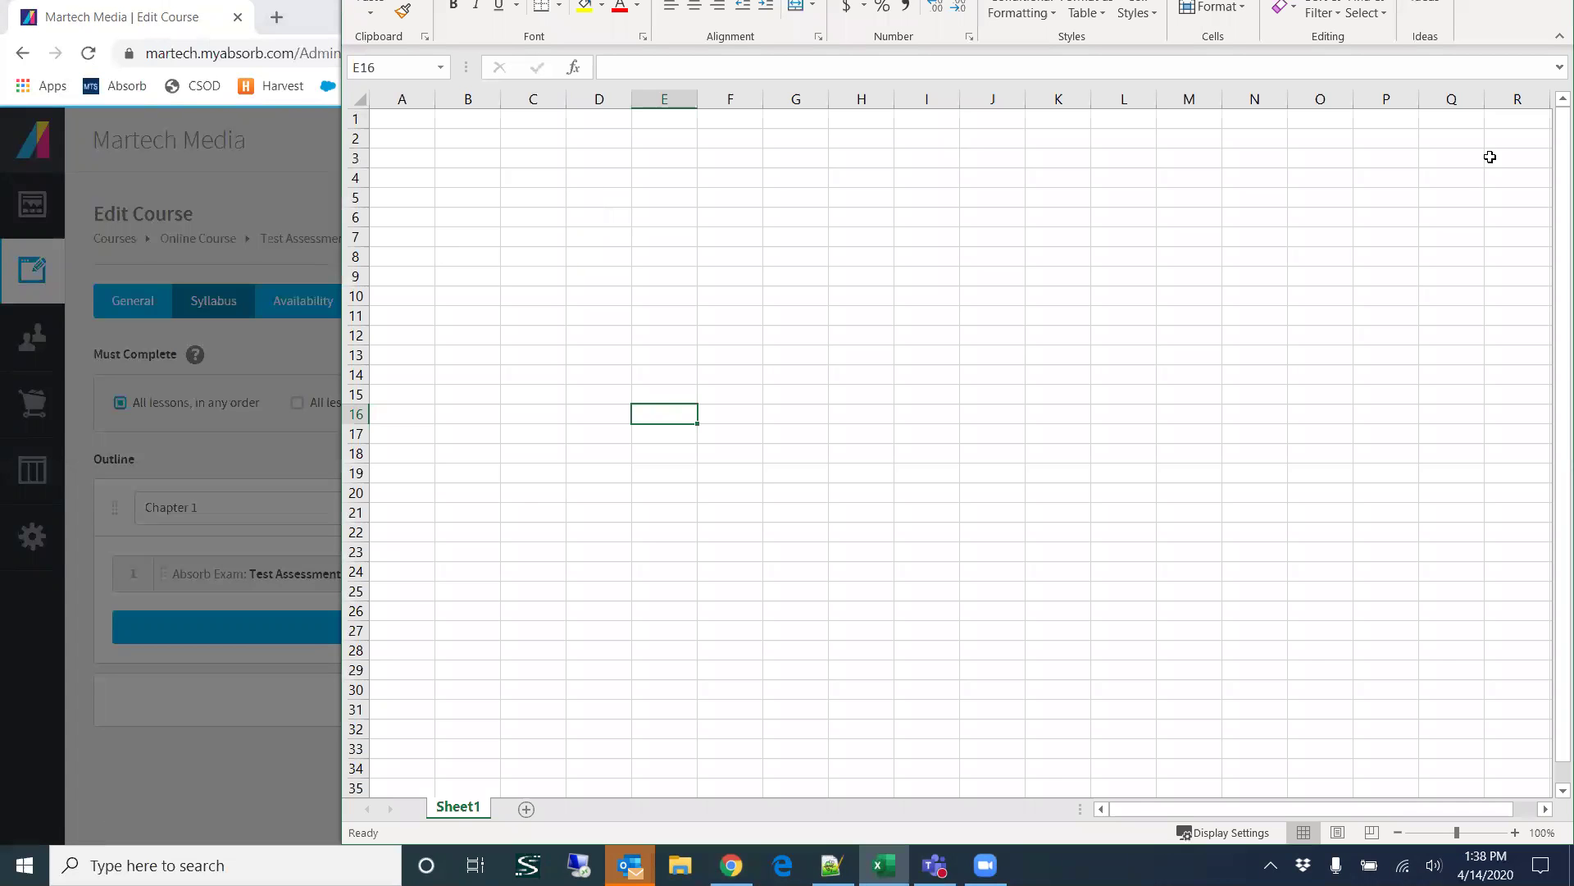
{"action": "left_click", "coordinate": [882, 853]}
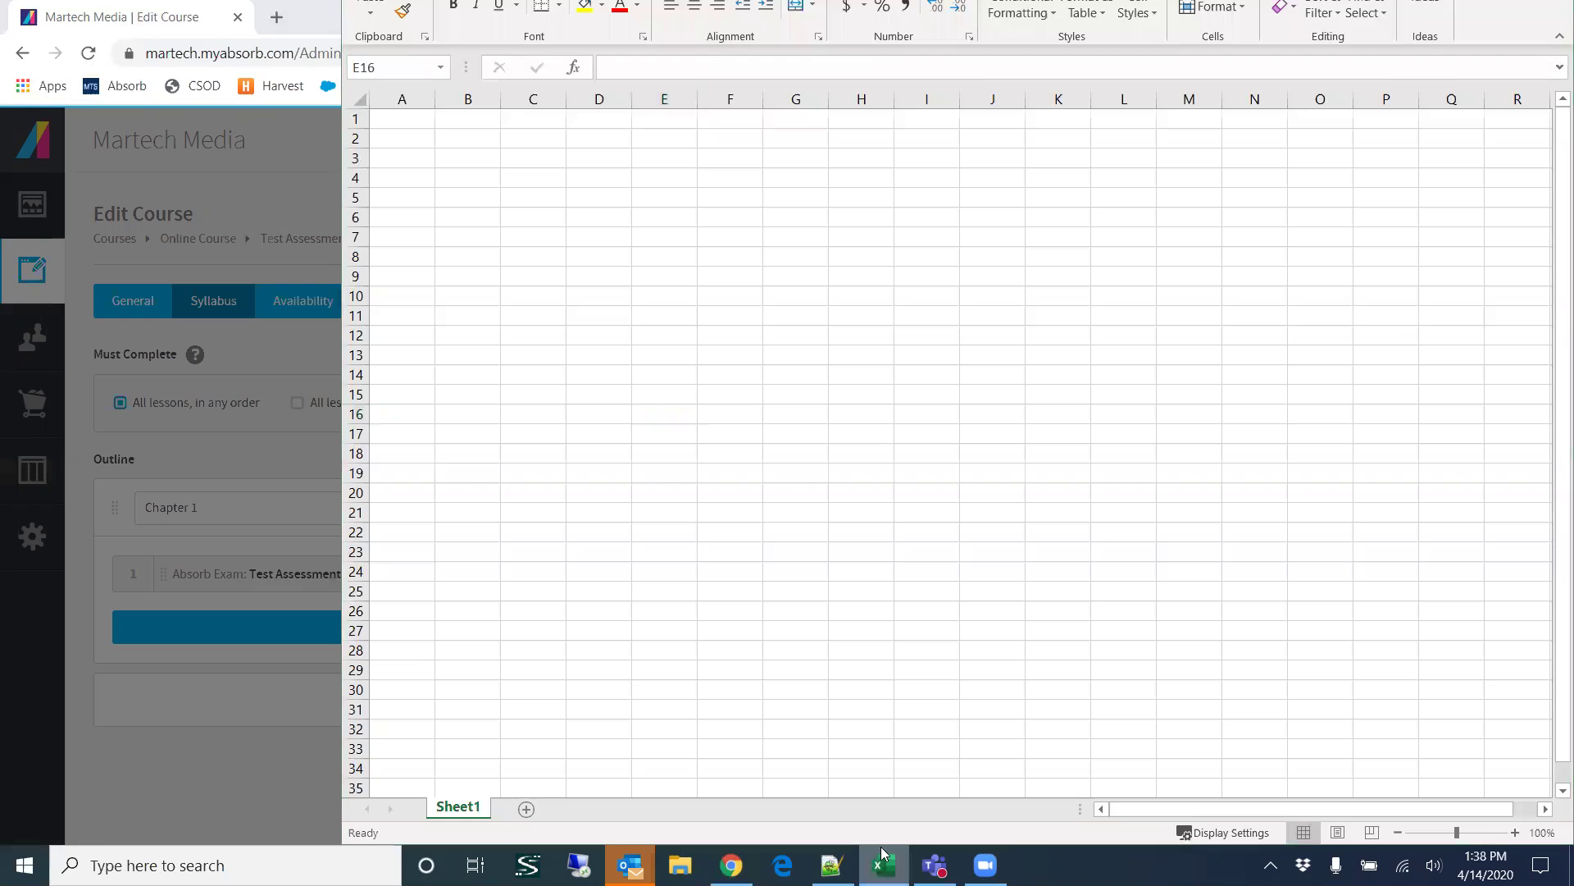
{"action": "right_click", "coordinate": [882, 853]}
{"action": "left_click", "coordinate": [868, 827]}
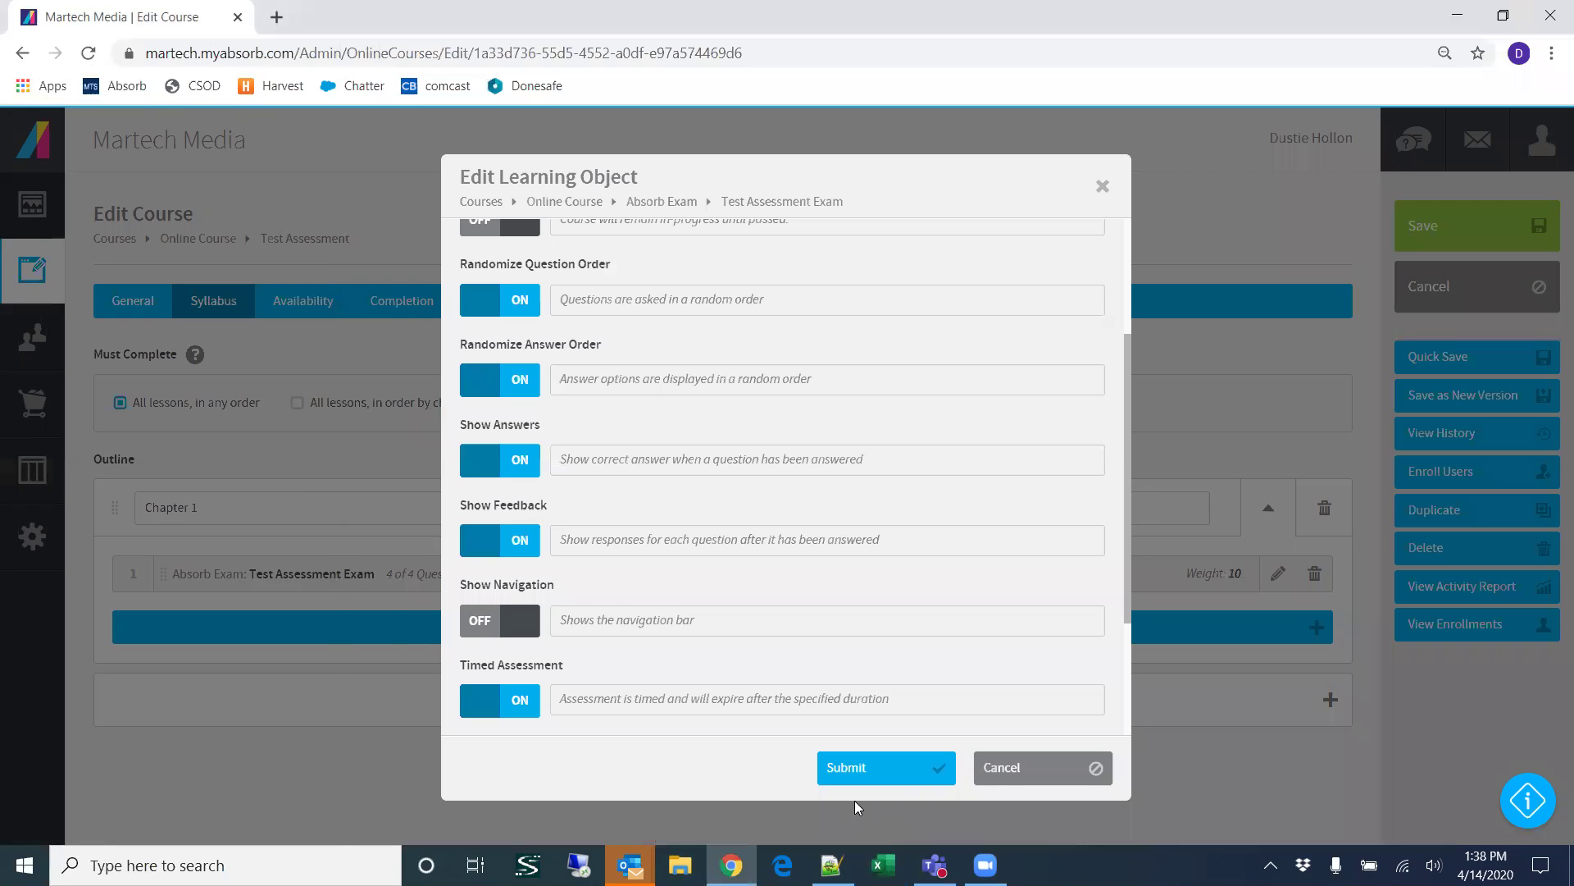
- Cancel out of the exam settings and course editor, then reopen Test Assessment for editing
{"action": "left_click", "coordinate": [1005, 768]}
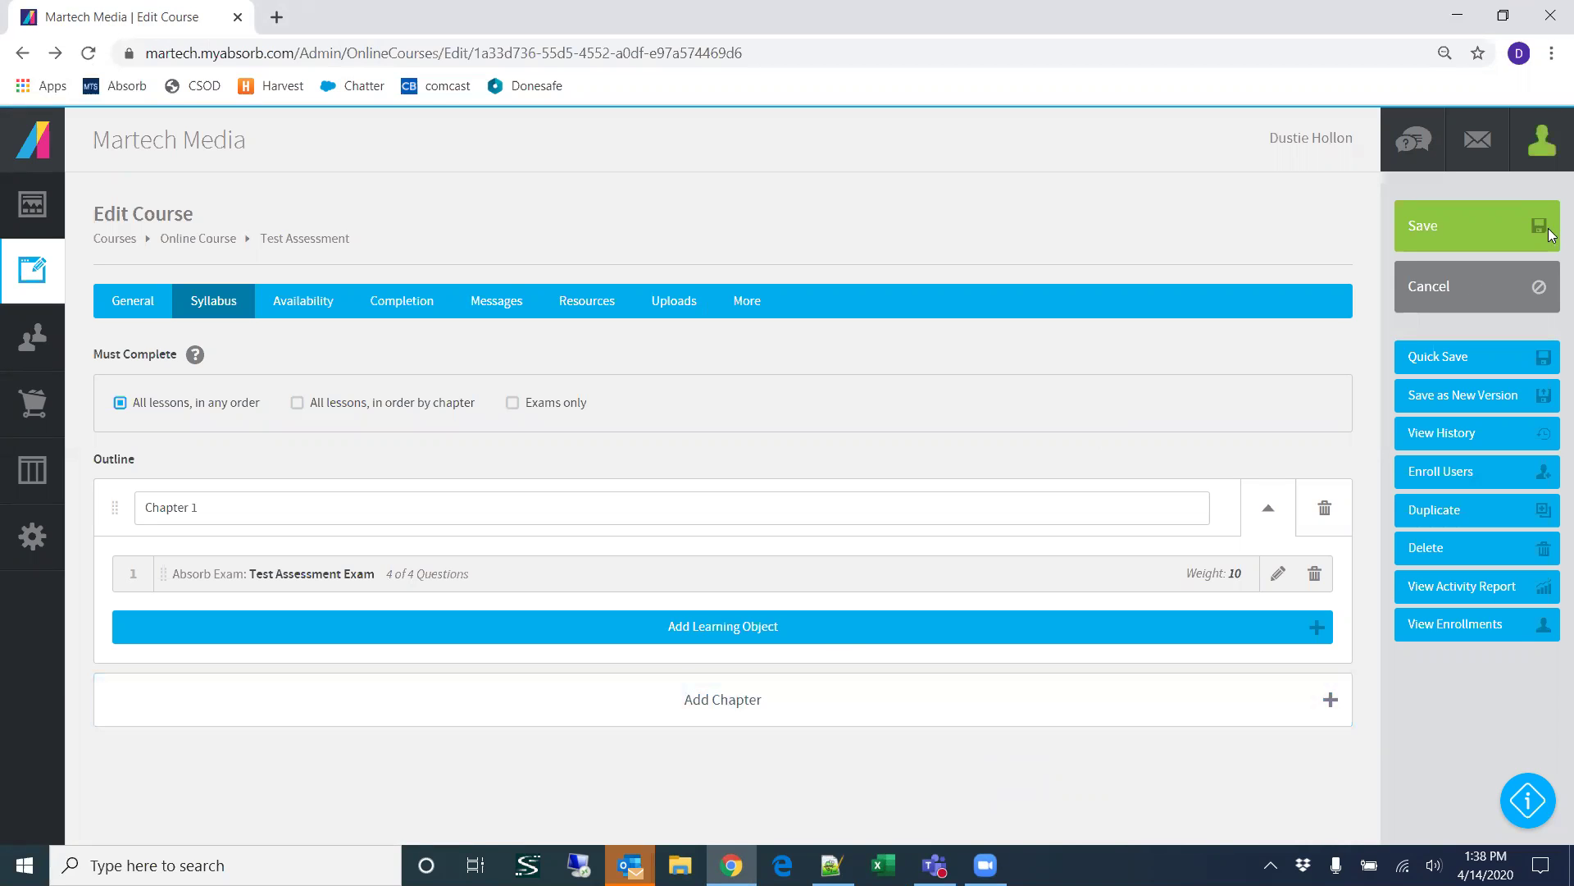
{"action": "left_click", "coordinate": [1461, 293]}
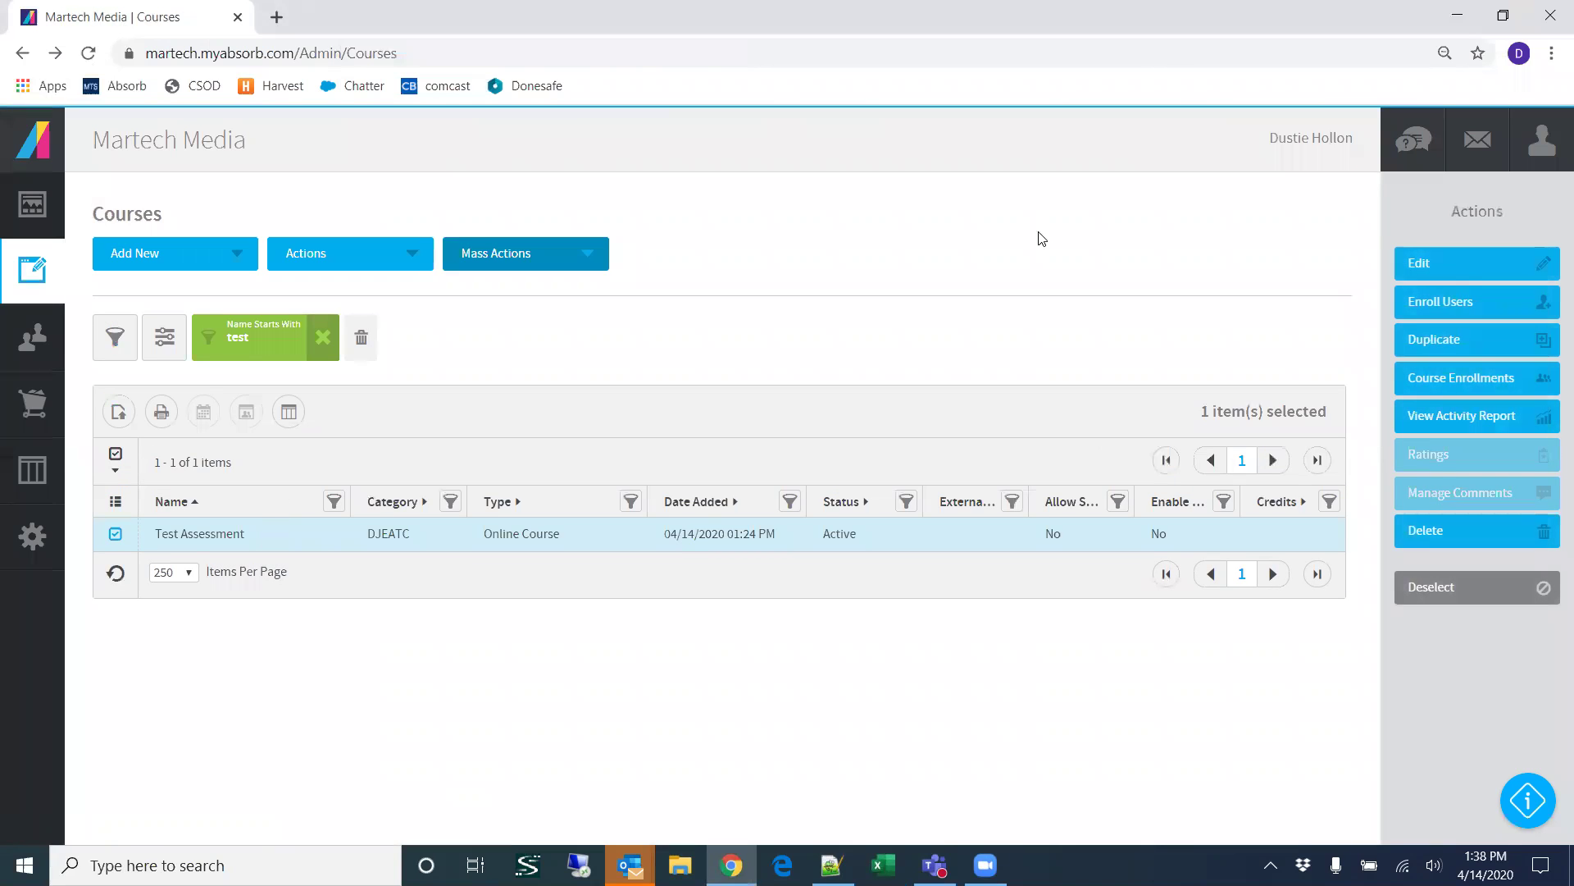
{"action": "left_click", "coordinate": [1453, 273]}
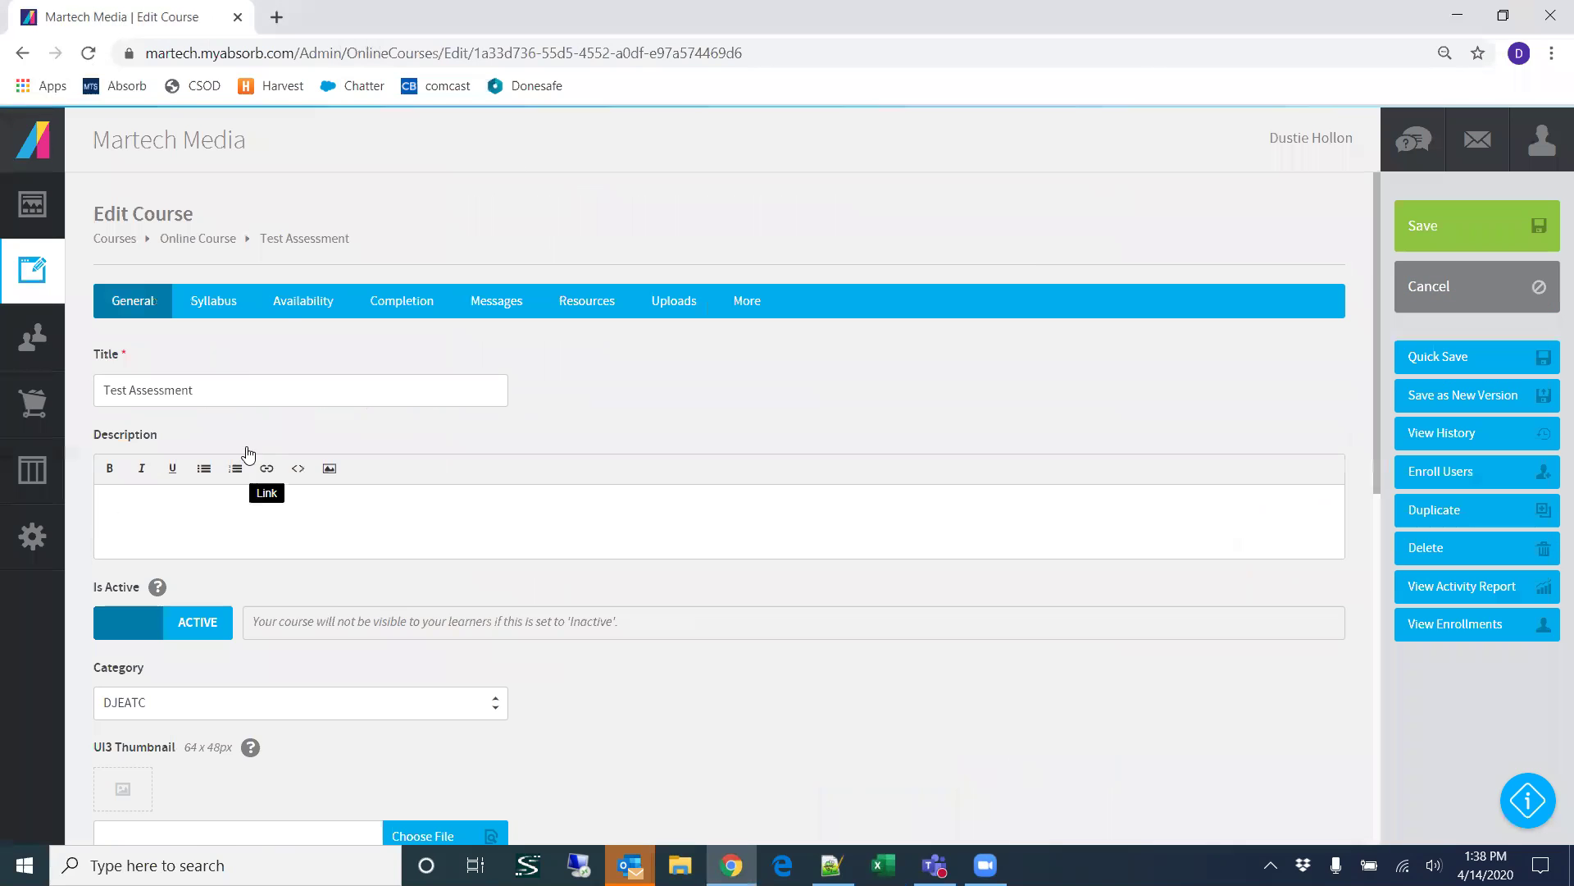
- Set the course's single-department visibility to DJEATC
{"action": "left_click", "coordinate": [297, 301]}
{"action": "scroll", "coordinate": [295, 562], "scroll_direction": "down", "scroll_amount": 15}
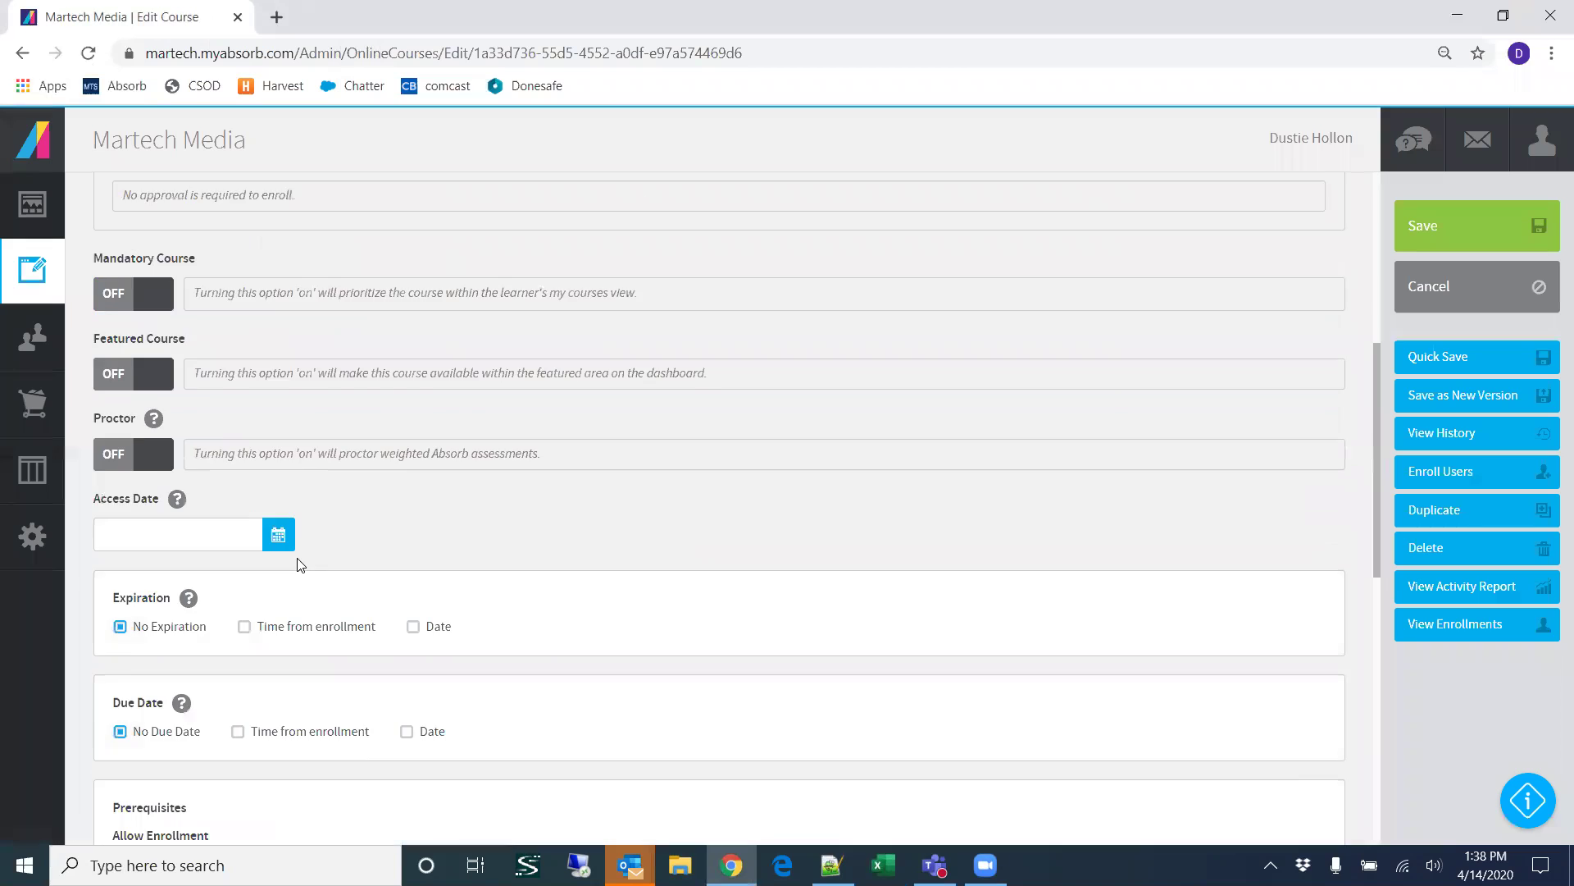
{"action": "left_click", "coordinate": [521, 699]}
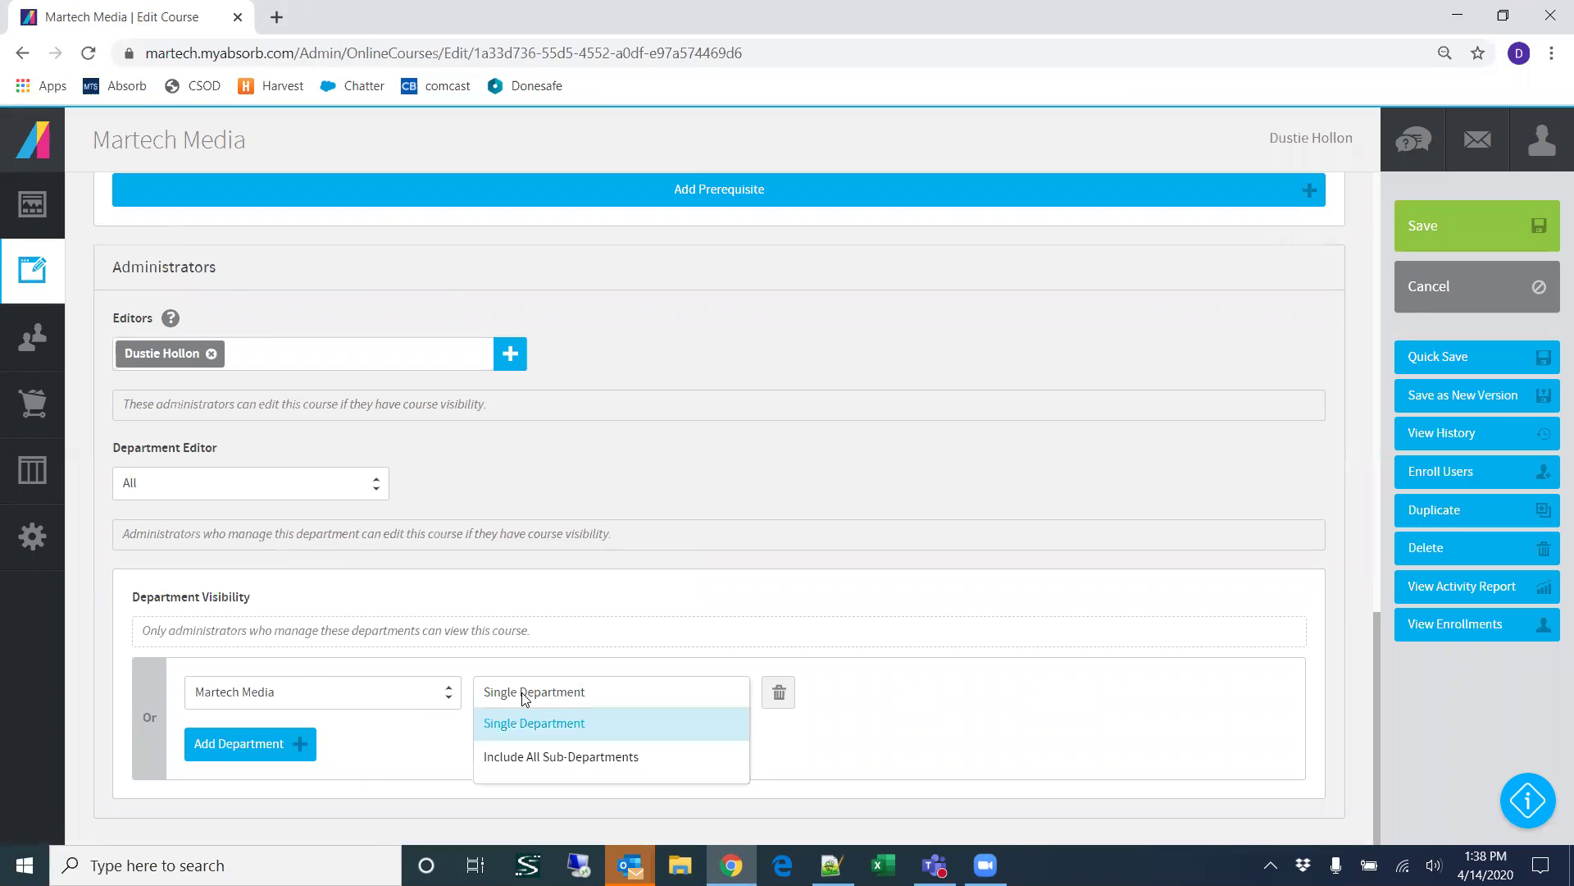
{"action": "left_click", "coordinate": [410, 703]}
{"action": "left_click", "coordinate": [353, 697]}
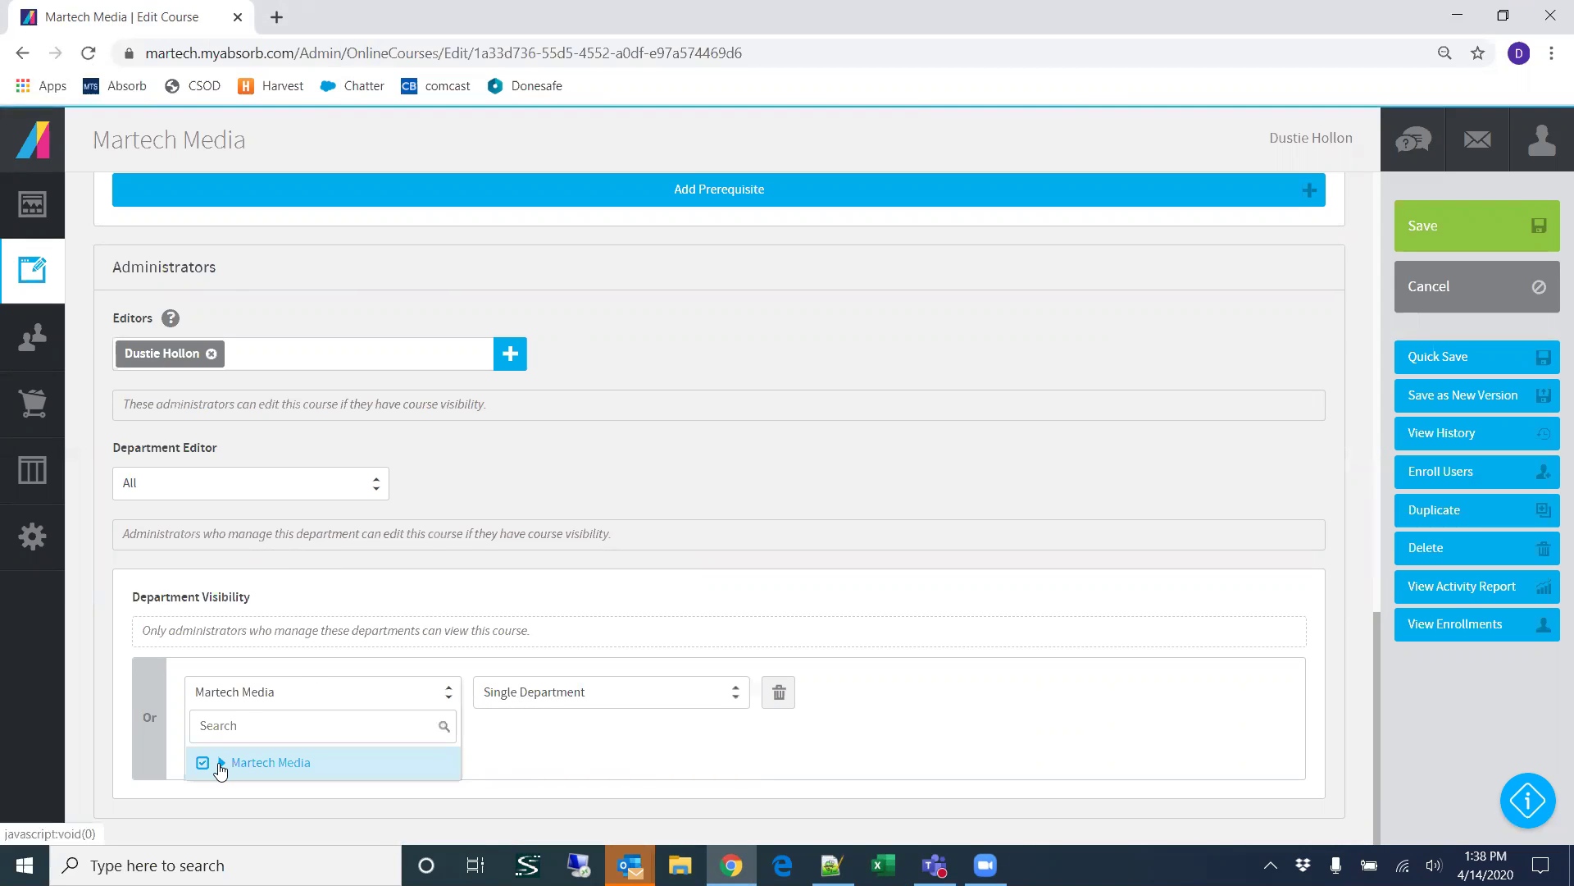
{"action": "scroll", "coordinate": [279, 607], "scroll_direction": "down", "scroll_amount": 4}
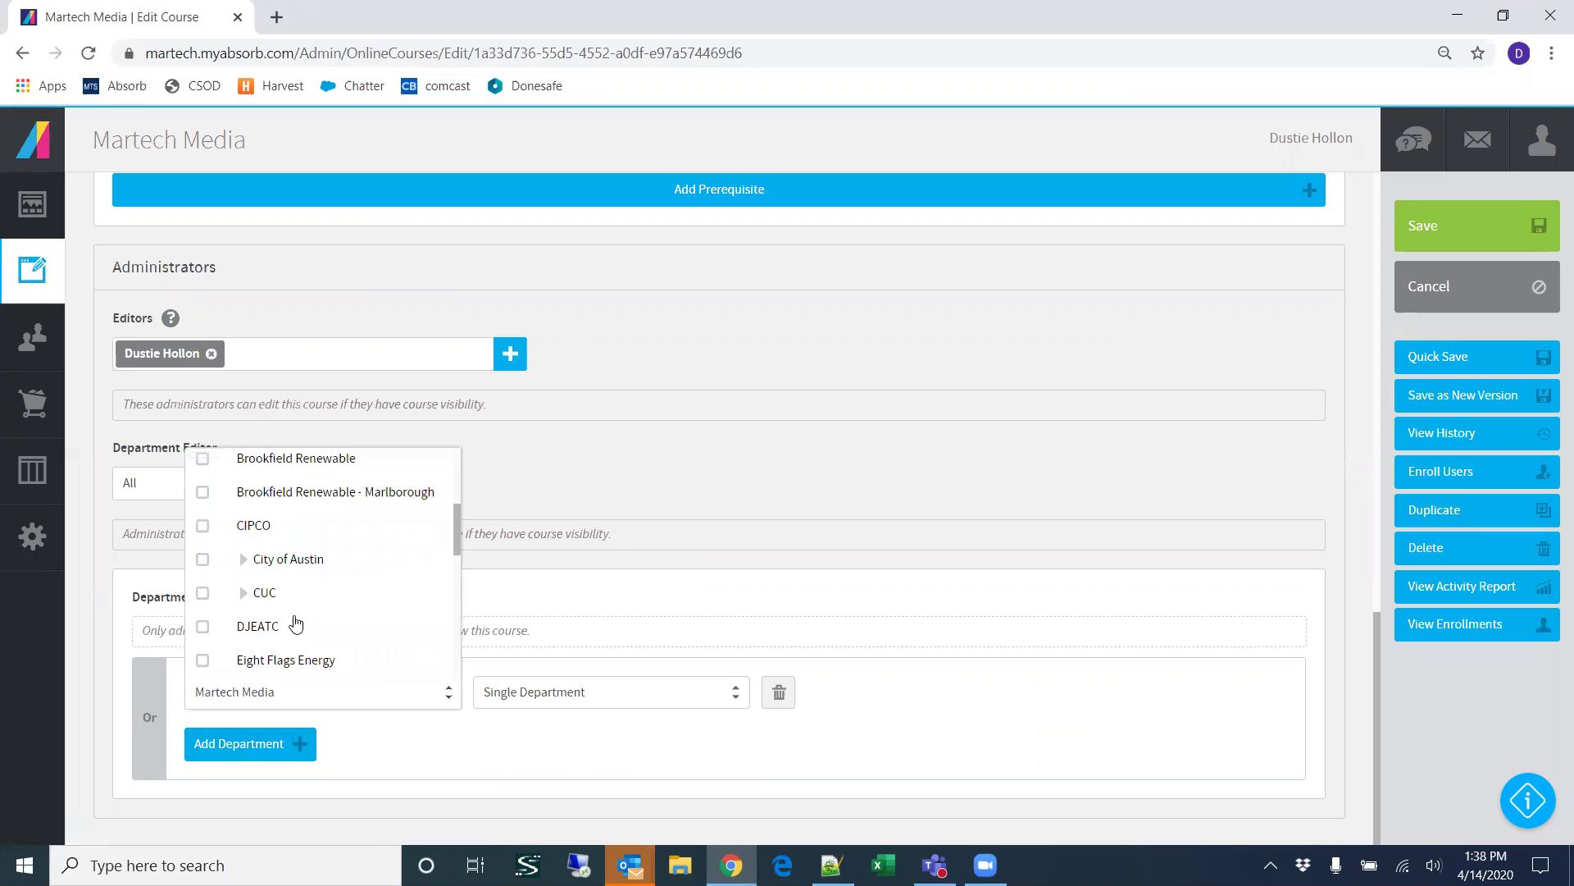
{"action": "left_click", "coordinate": [257, 574]}
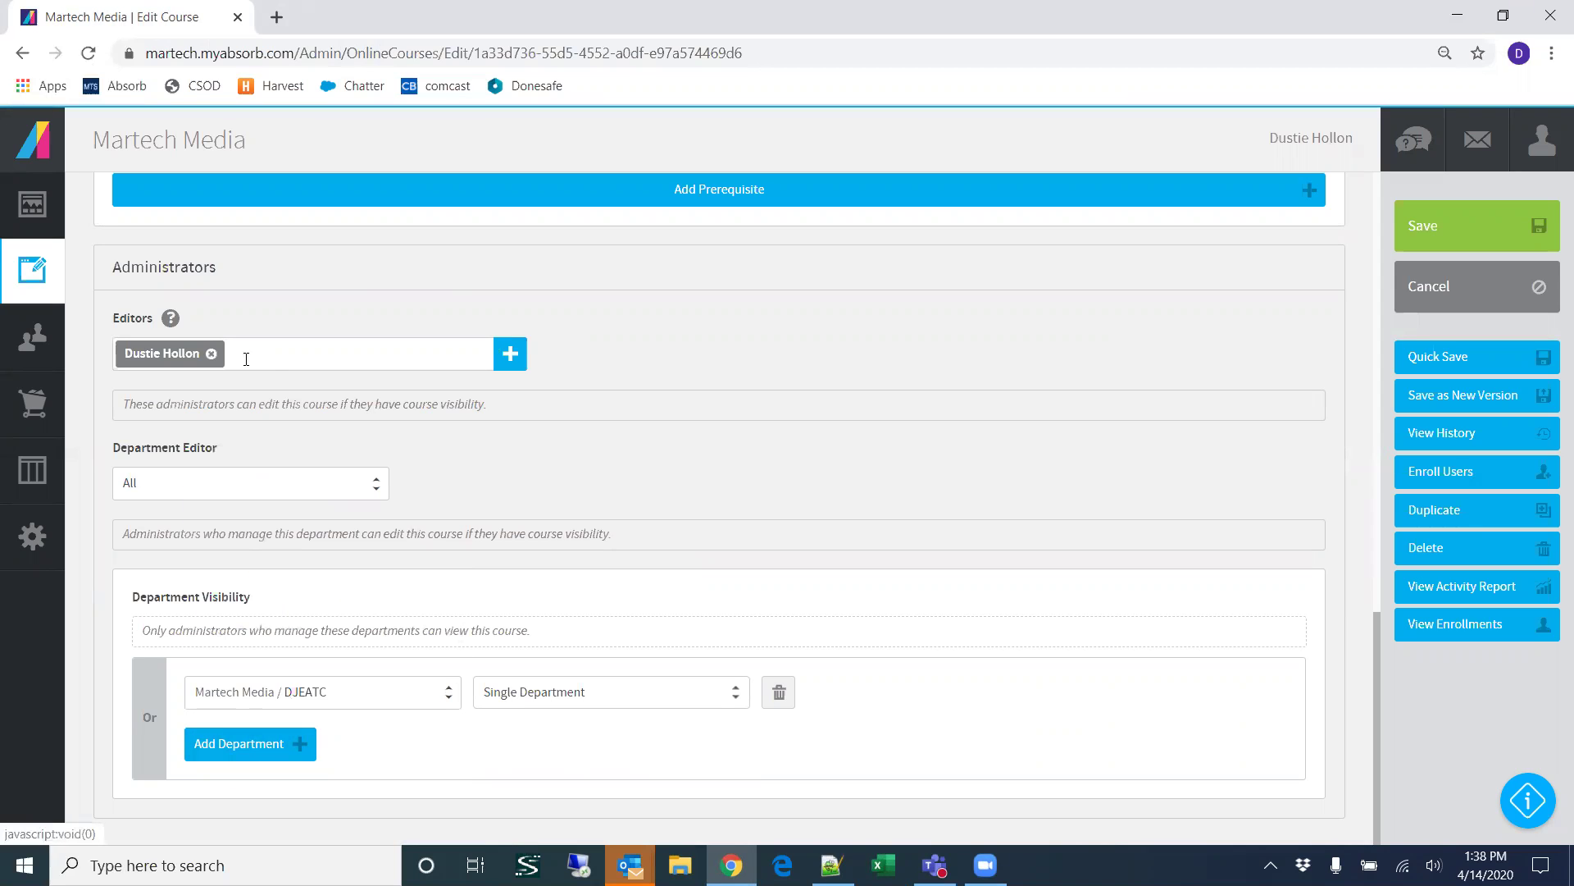
- Remove the listed editor, save the course, and clear the Name Starts With test filter
{"action": "left_click", "coordinate": [211, 355]}
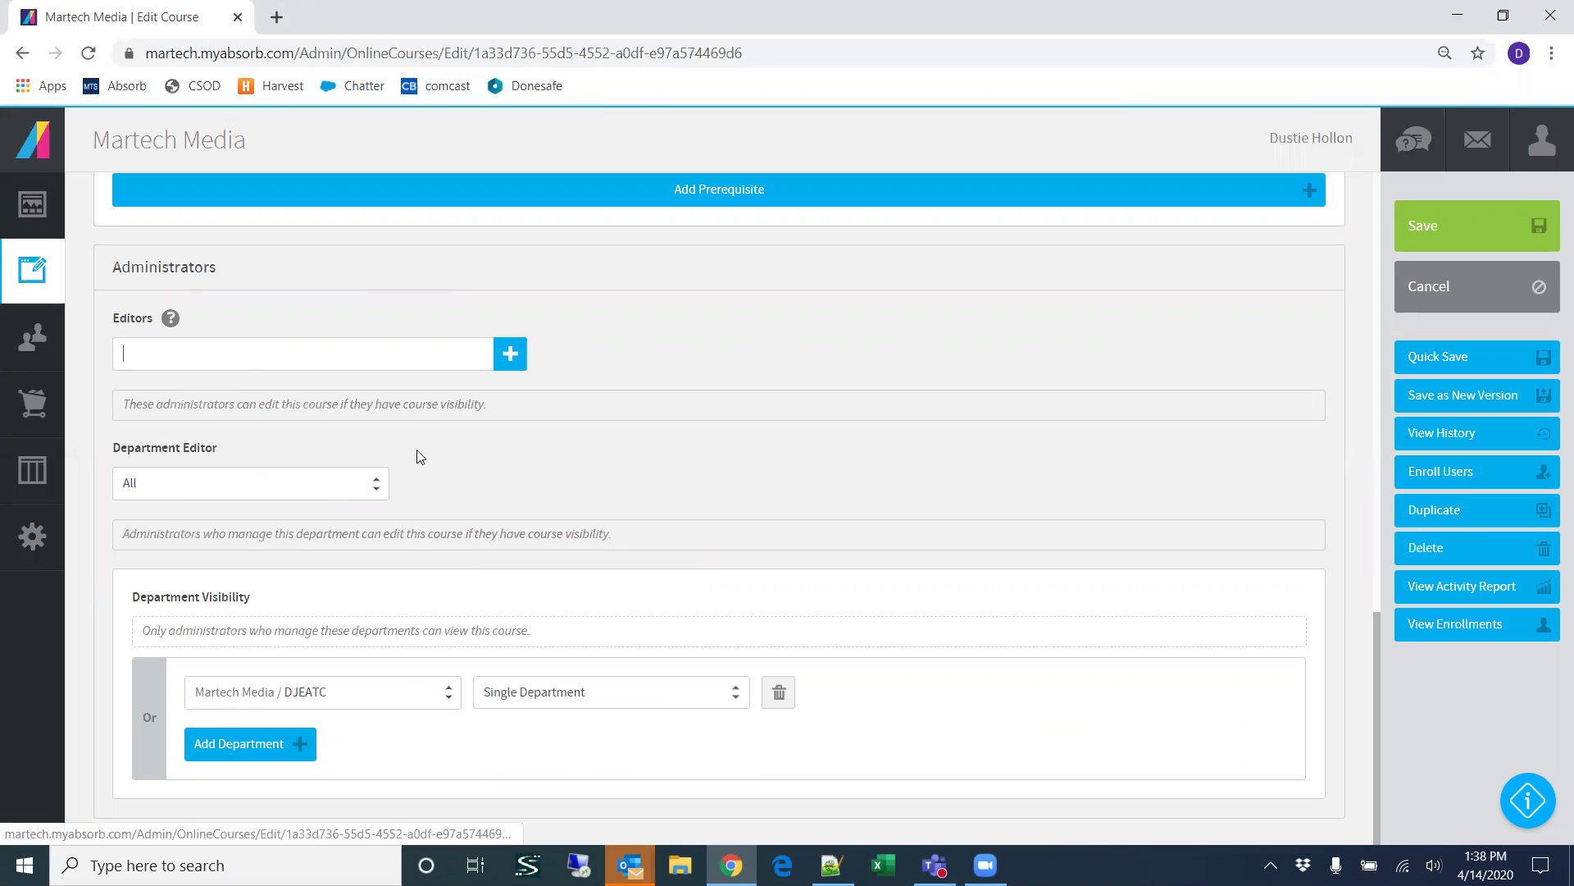
{"action": "left_click", "coordinate": [1478, 244]}
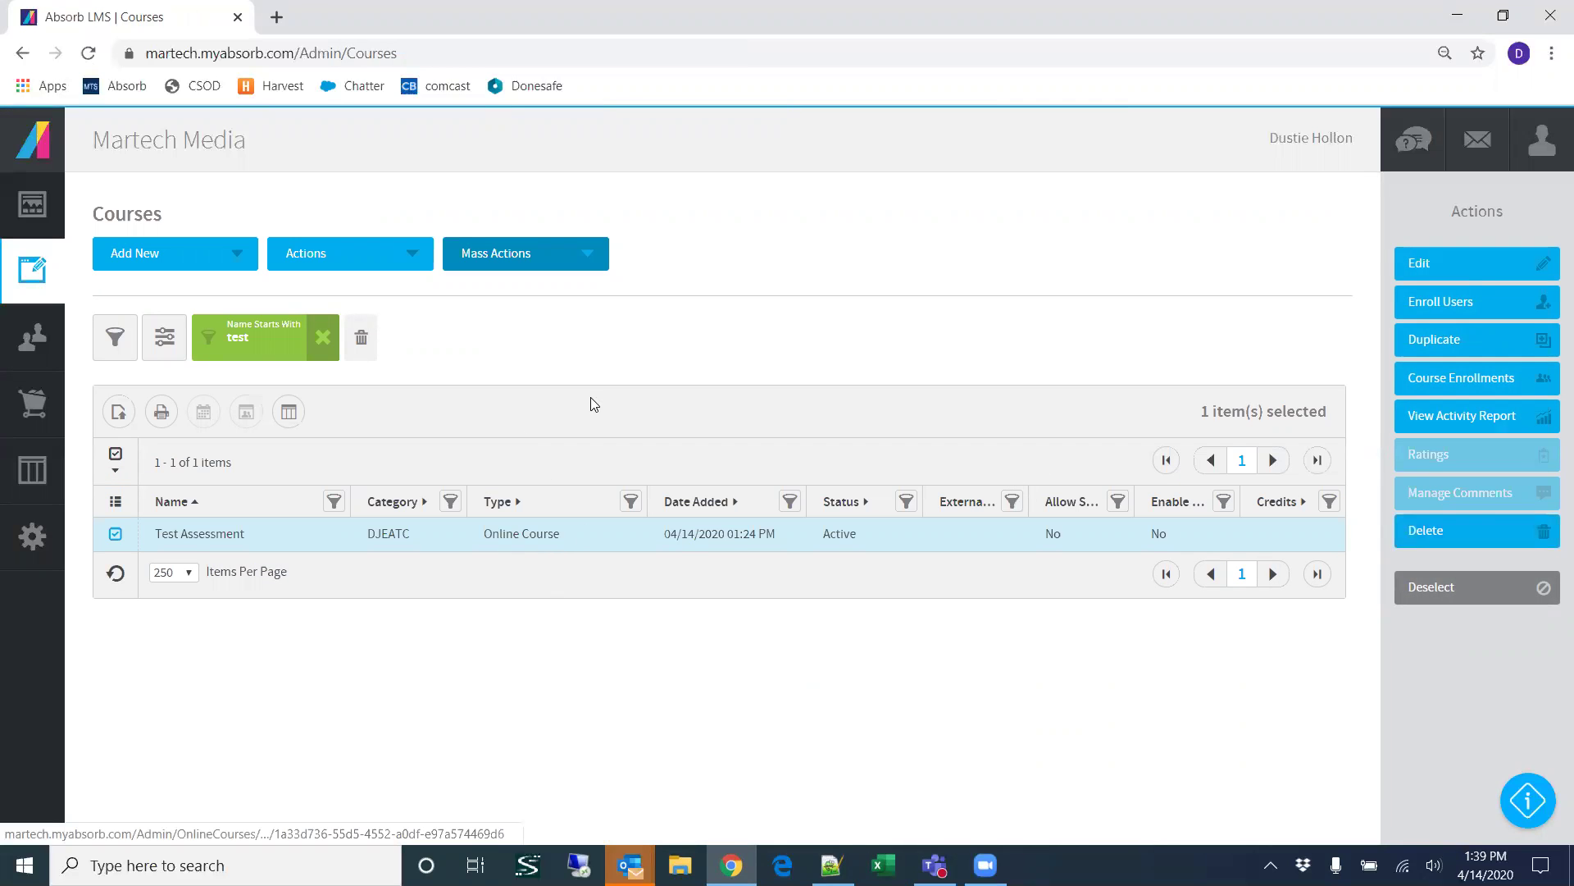
{"action": "left_click", "coordinate": [326, 331]}
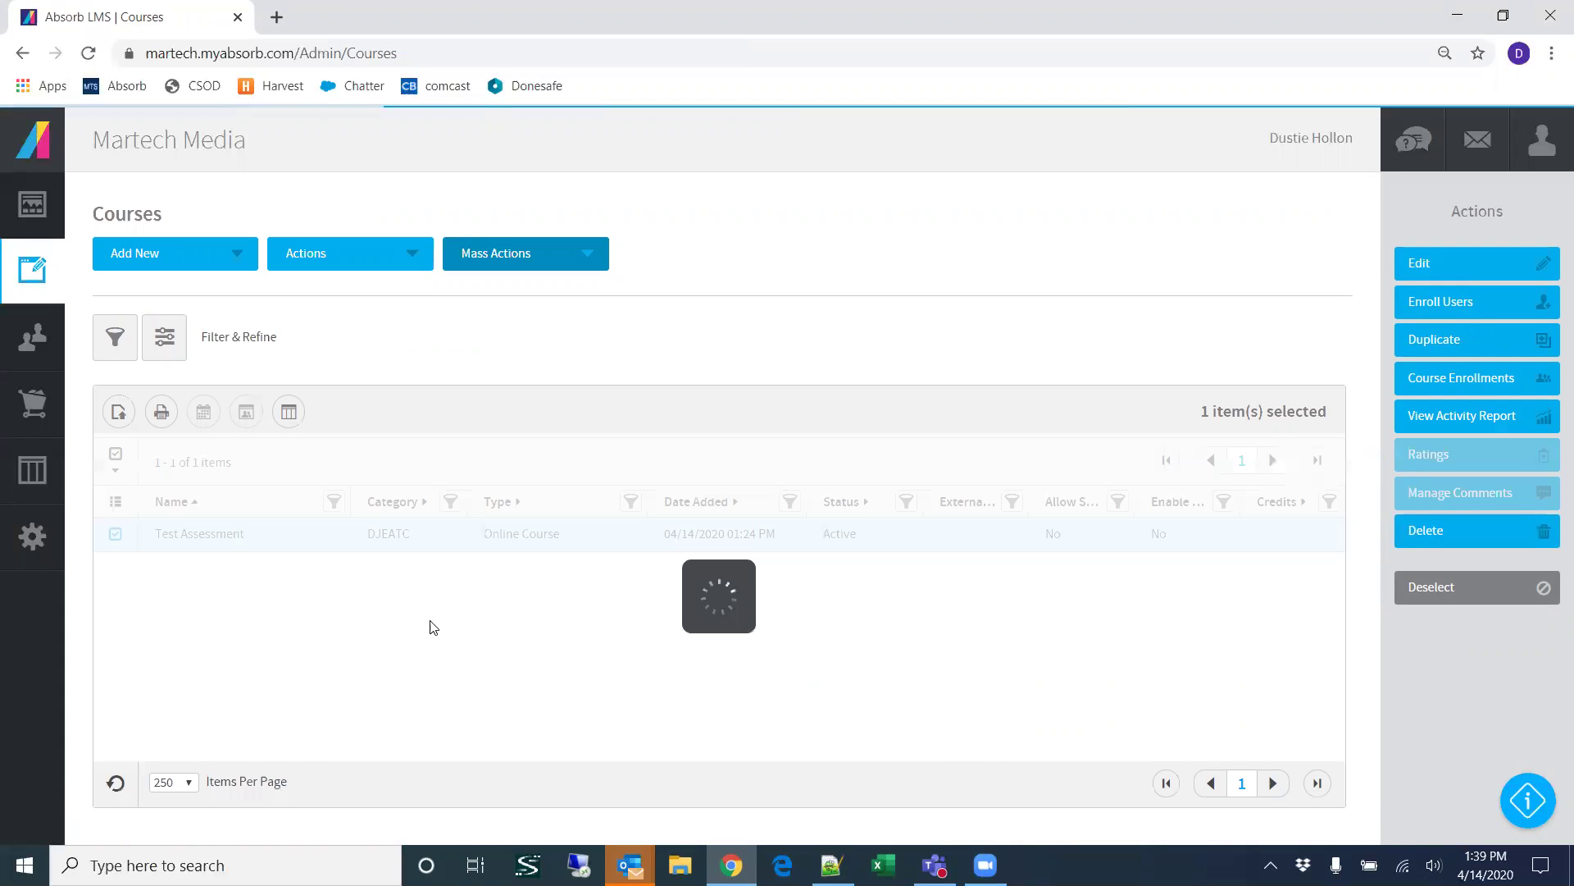